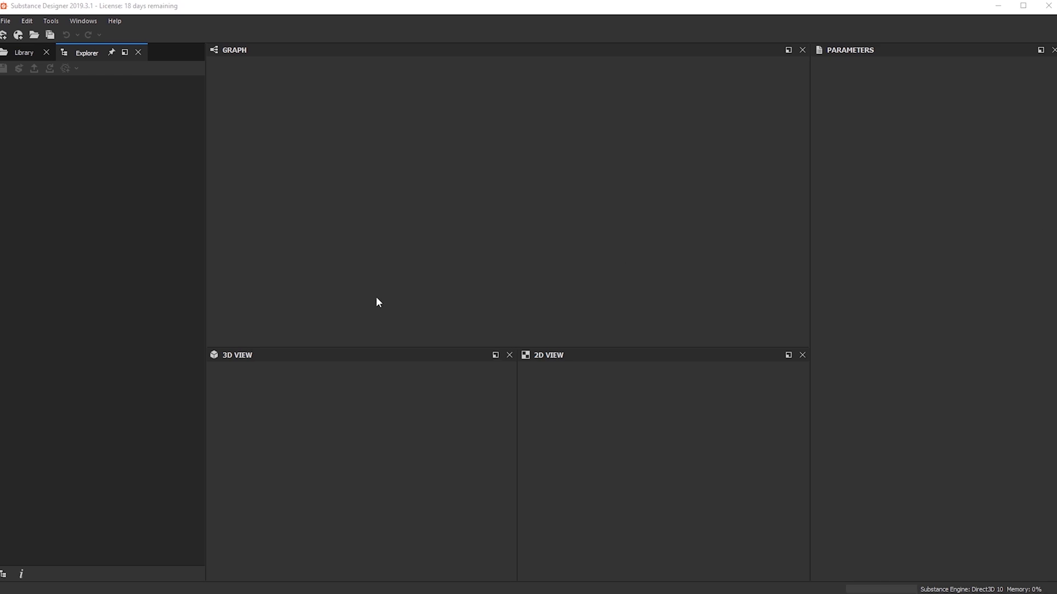
Step: Open the recently used package Trim_Demo.sbs and bring the start of its graph into view
left_click(6, 21)
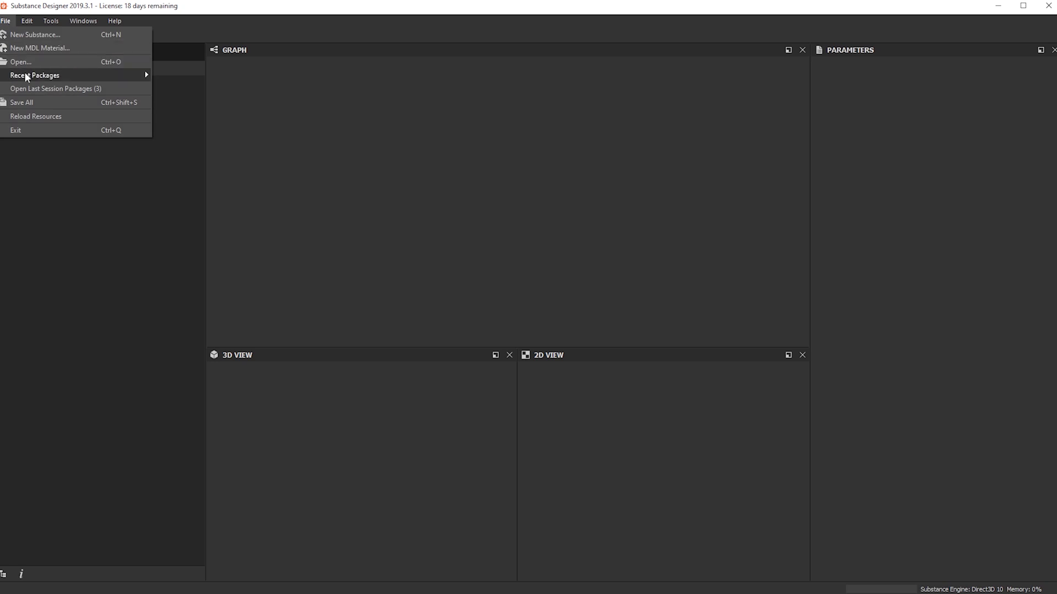
mouse_move(86, 77)
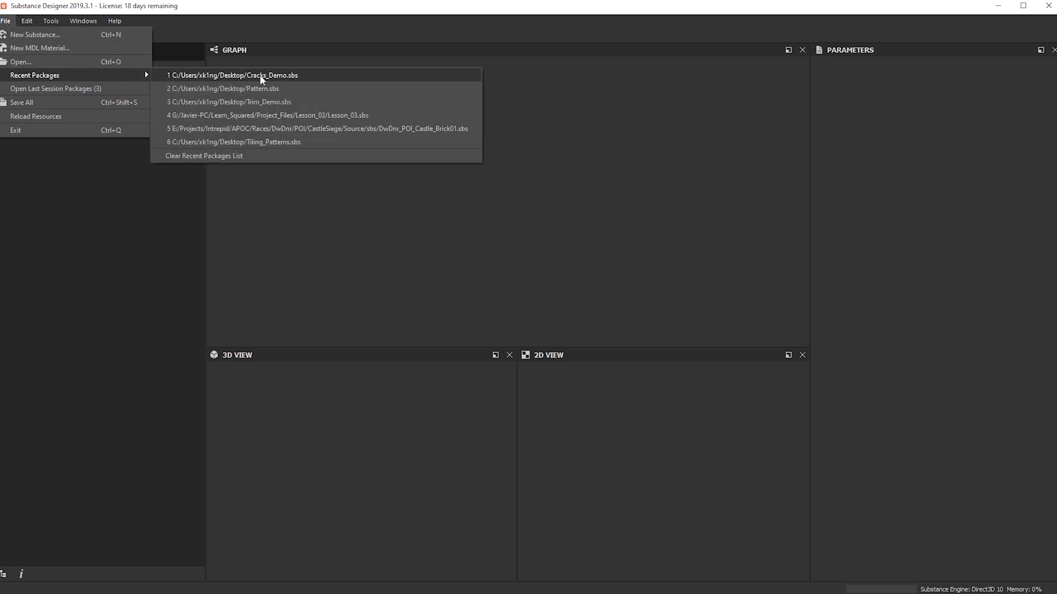
left_click(275, 101)
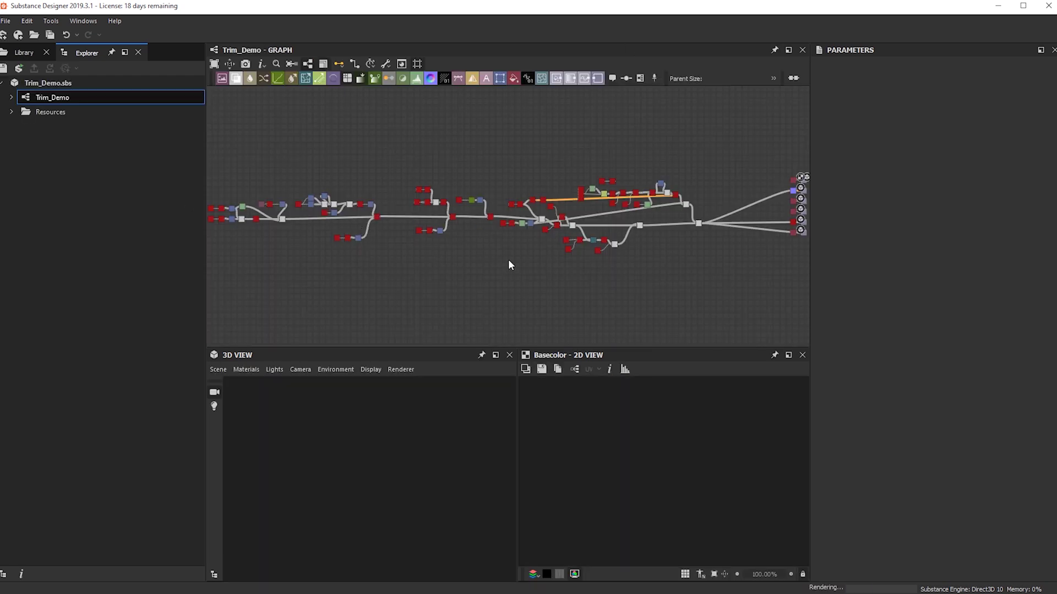
middle_click_drag(453, 257, 547, 261)
scroll(467, 260, "up", 2)
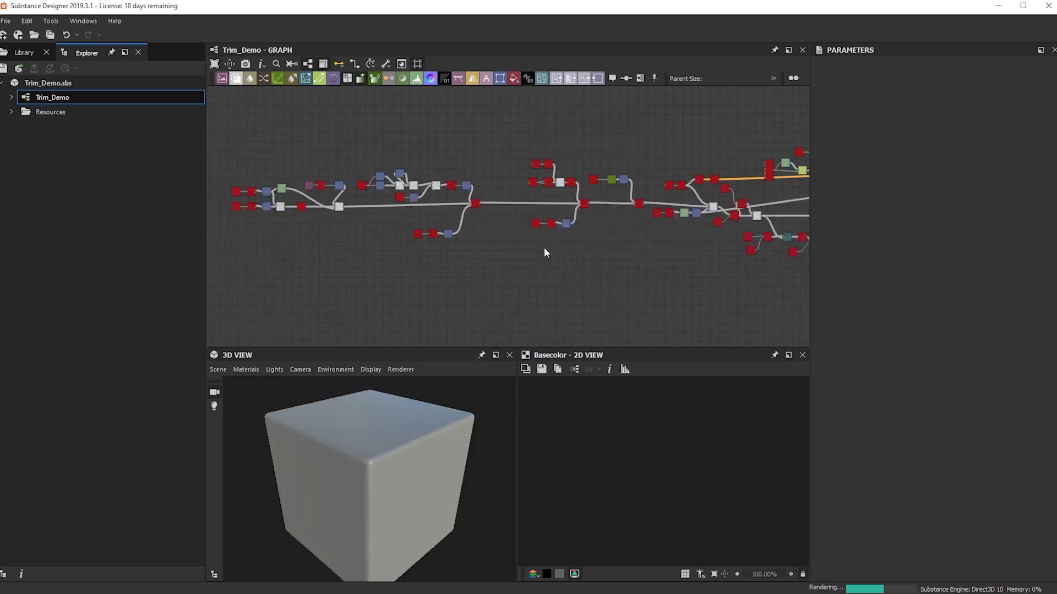
scroll(545, 249, "up", 2)
middle_click_drag(470, 253, 498, 250)
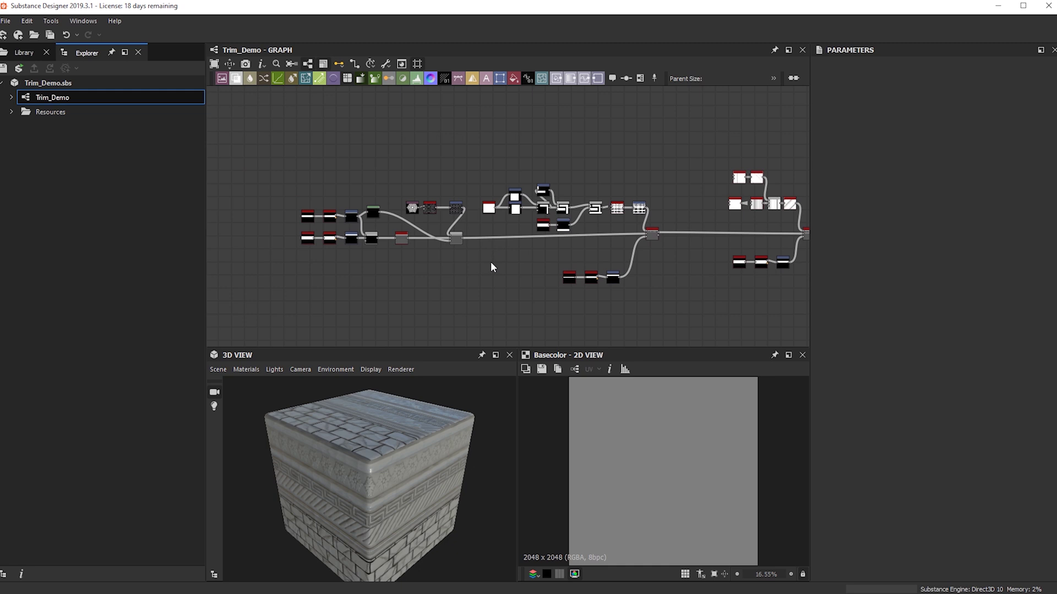
left_click_drag(434, 448, 373, 454)
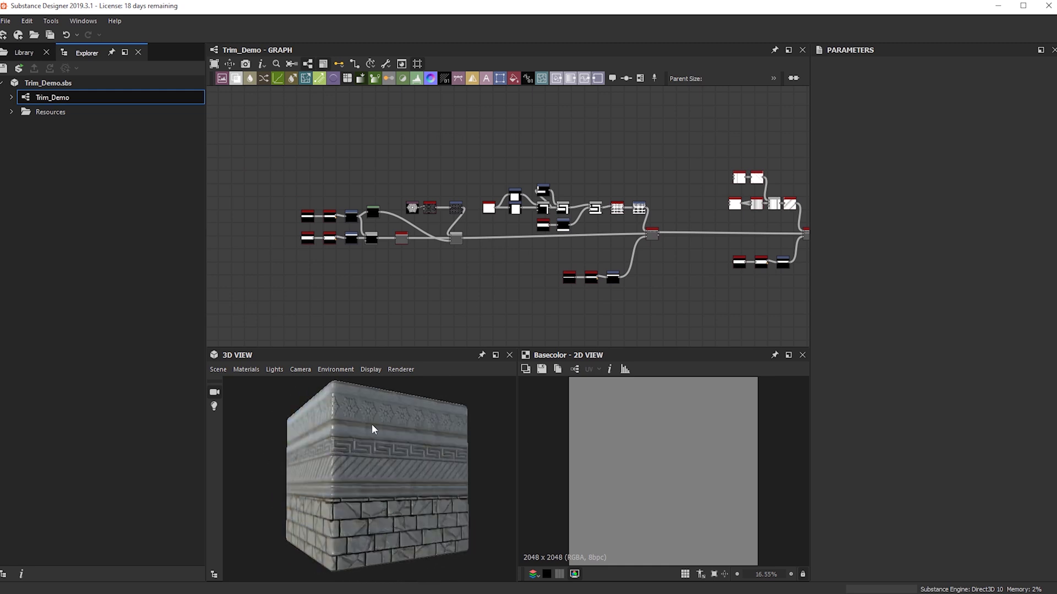
Step: Duplicate the Trim_Demo graph by copying it and pasting it into the Trim_Demo.sbs package
right_click(61, 97)
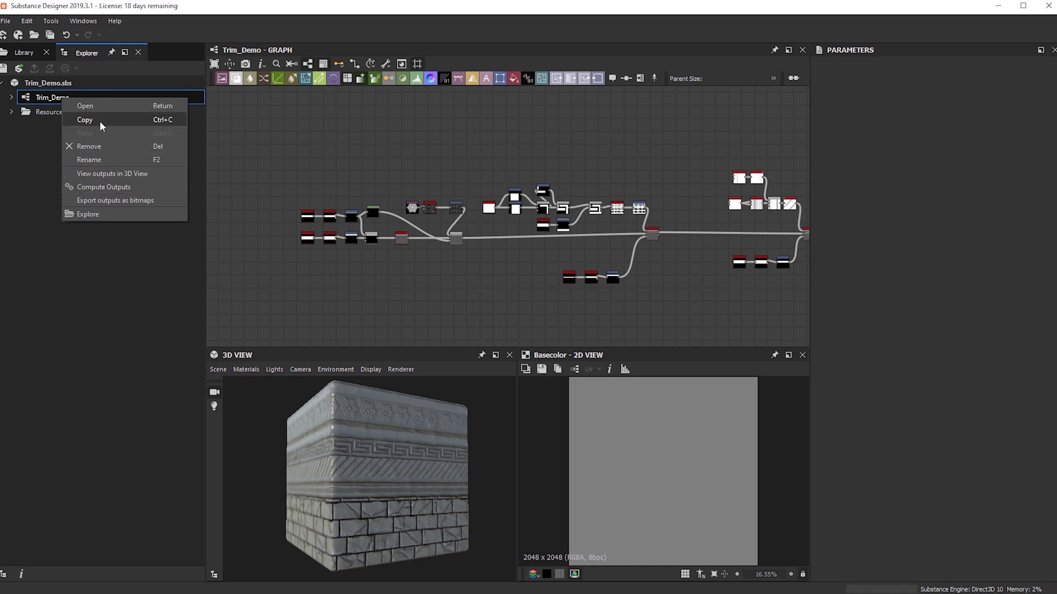
left_click(100, 121)
left_click(52, 84)
right_click(52, 83)
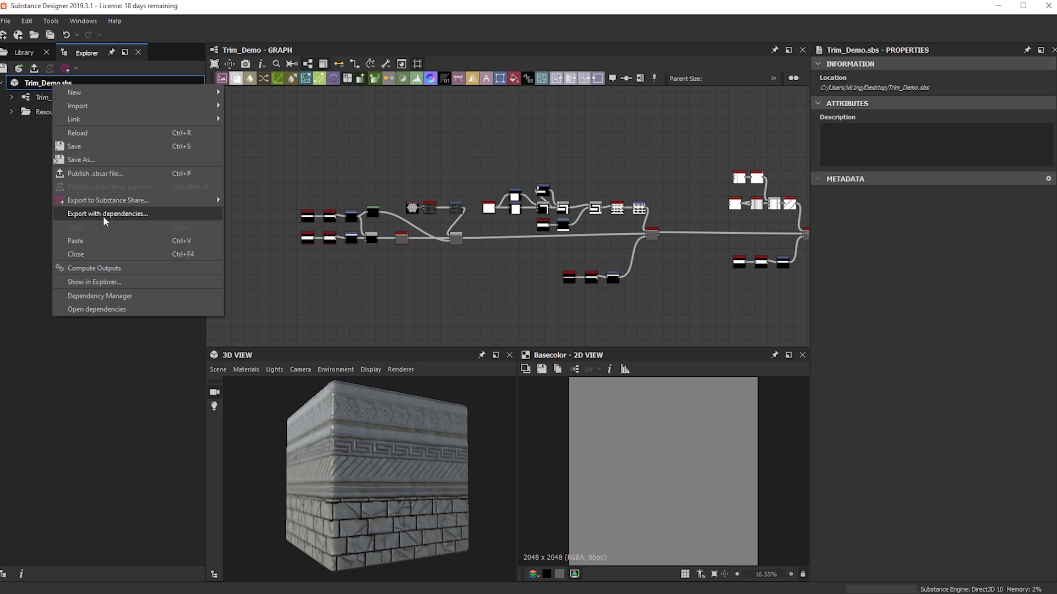
left_click(88, 240)
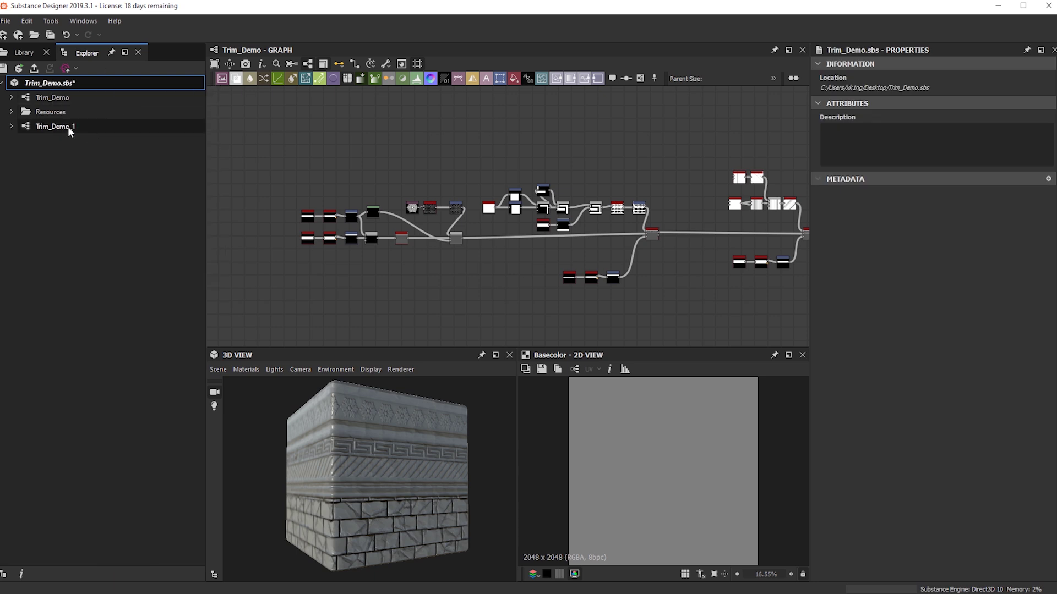
Step: Rename the duplicated graph as Trim_Demo_02
right_click(68, 130)
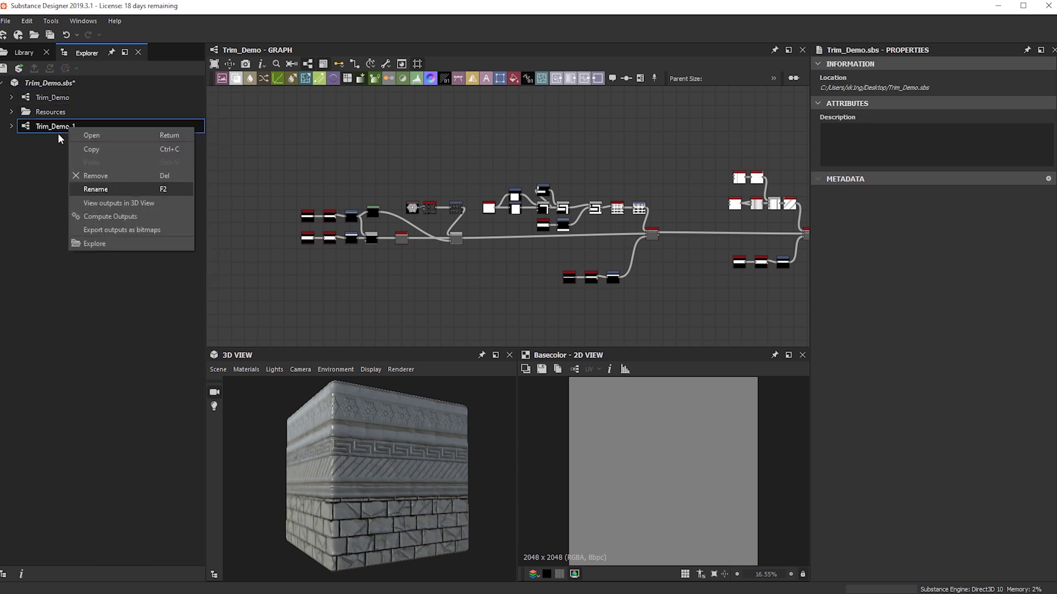
left_click(144, 190)
key("End")
key("BackSpace")
type("02")
key("Return")
Step: Examine the Trim_Demo node chain and 3D preview, and preview the Height Blend node and the Blend node that adds the bricks
middle_click_drag(380, 227, 230, 207)
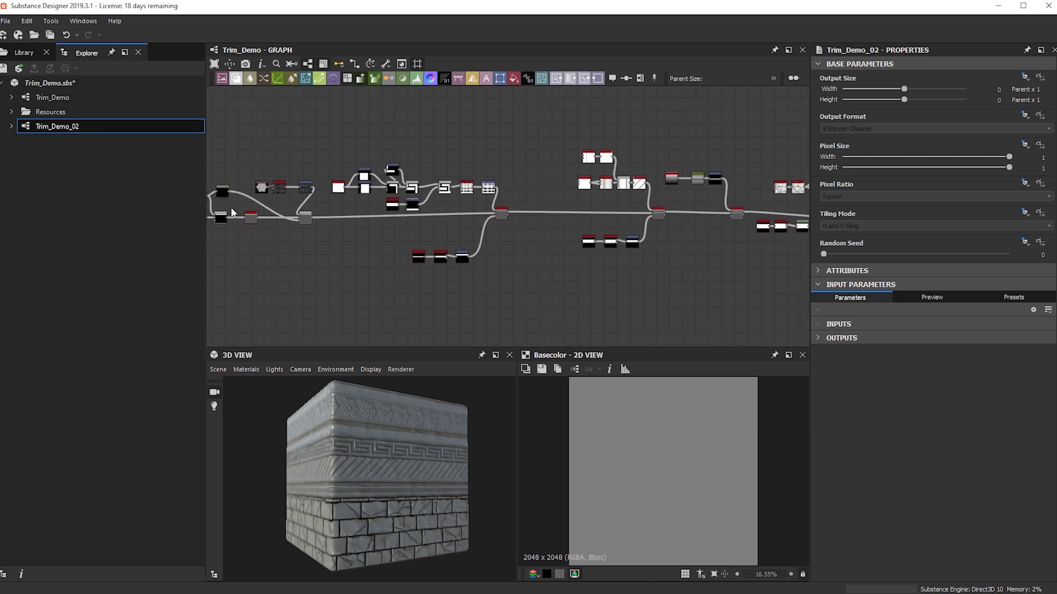
left_click_drag(399, 487, 482, 438)
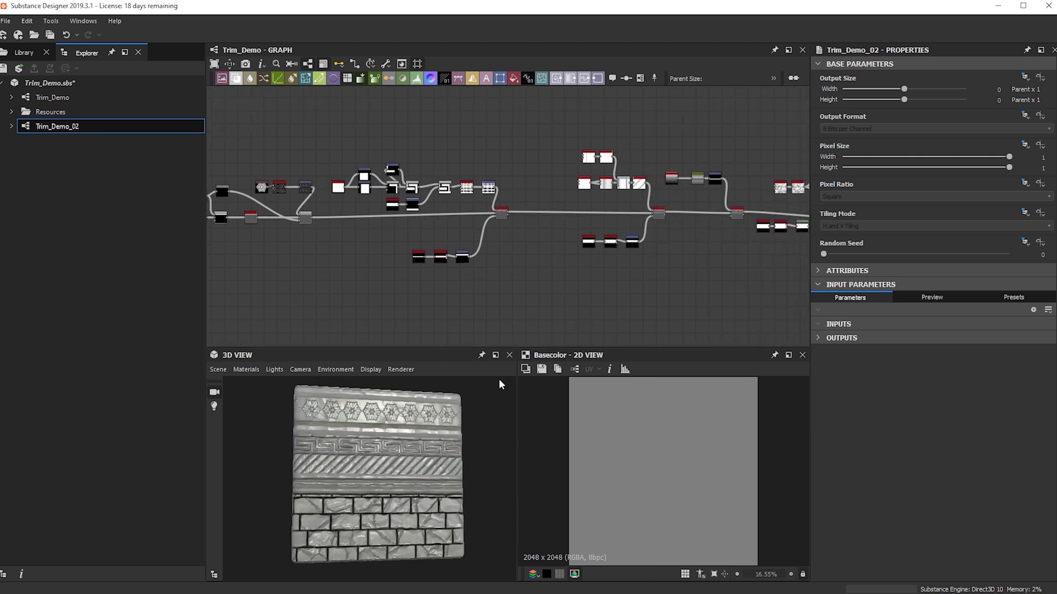
mouse_move(358, 495)
left_mouse_down()
mouse_move(417, 507)
mouse_move(363, 513)
left_mouse_up()
scroll(620, 279, "down", 2)
middle_click_drag(740, 271, 445, 273)
middle_click_drag(689, 240, 629, 248)
scroll(484, 238, "up", 3)
scroll(480, 267, "up", 3)
middle_click_drag(346, 271, 844, 264)
scroll(467, 236, "up", 1)
middle_click_drag(467, 236, 645, 253)
scroll(471, 234, "up", 1)
scroll(471, 233, "up", 3)
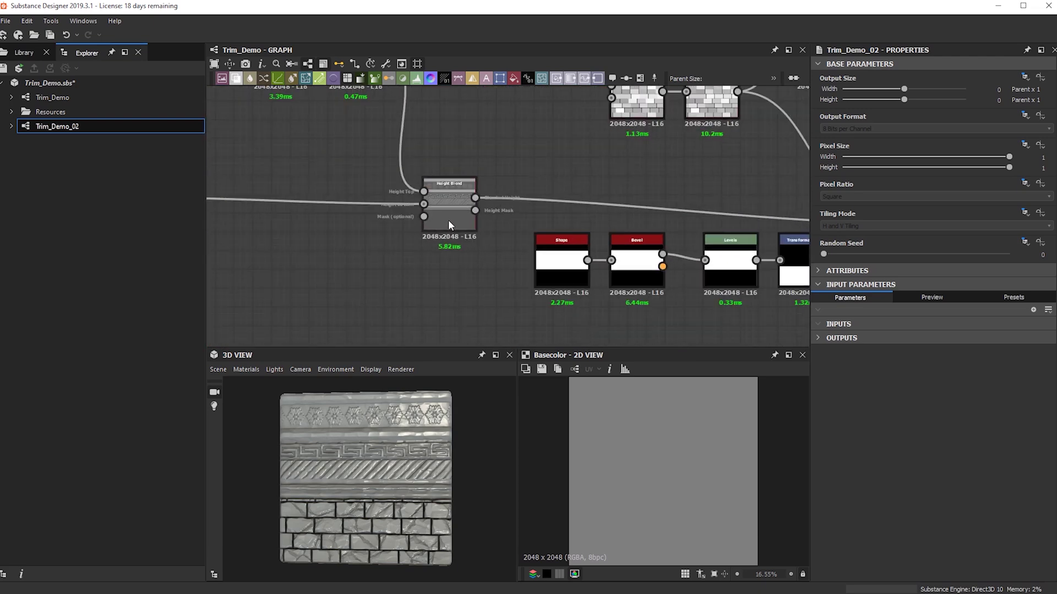
middle_click_drag(614, 213, 298, 224)
scroll(459, 215, "down", 1)
middle_click_drag(549, 212, 728, 210)
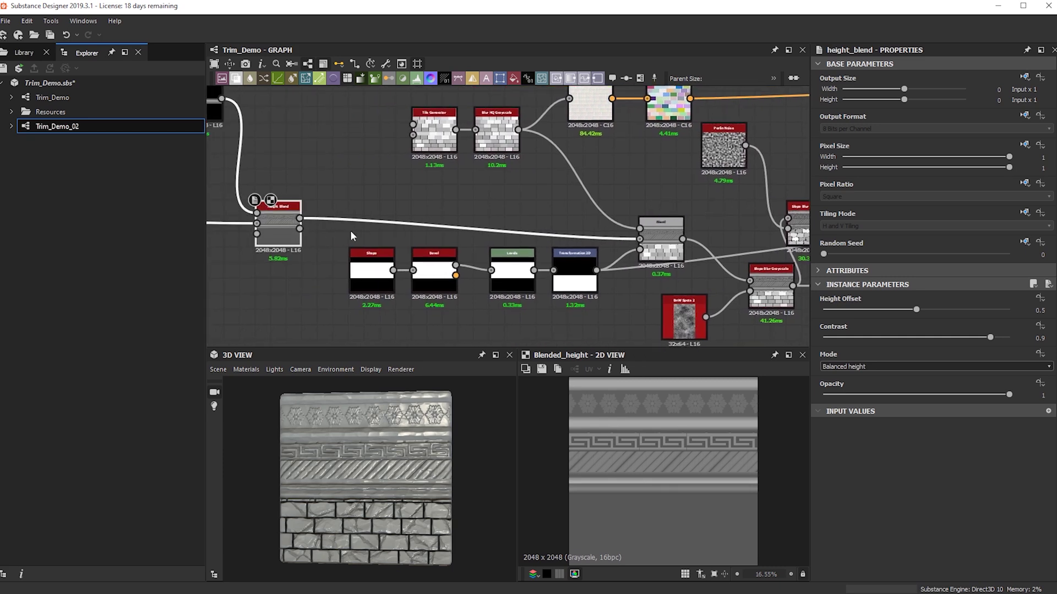
double_click(669, 236)
Step: Move the output connections from the last Blend node in the chain to the earlier Blend node that adds the bricks
scroll(686, 218, "down", 1)
middle_click_drag(685, 218, 493, 213)
middle_click_drag(650, 254, 590, 249)
scroll(502, 247, "down", 1)
scroll(490, 268, "down", 2)
middle_click_drag(688, 250, 511, 232)
middle_click_drag(800, 249, 679, 242)
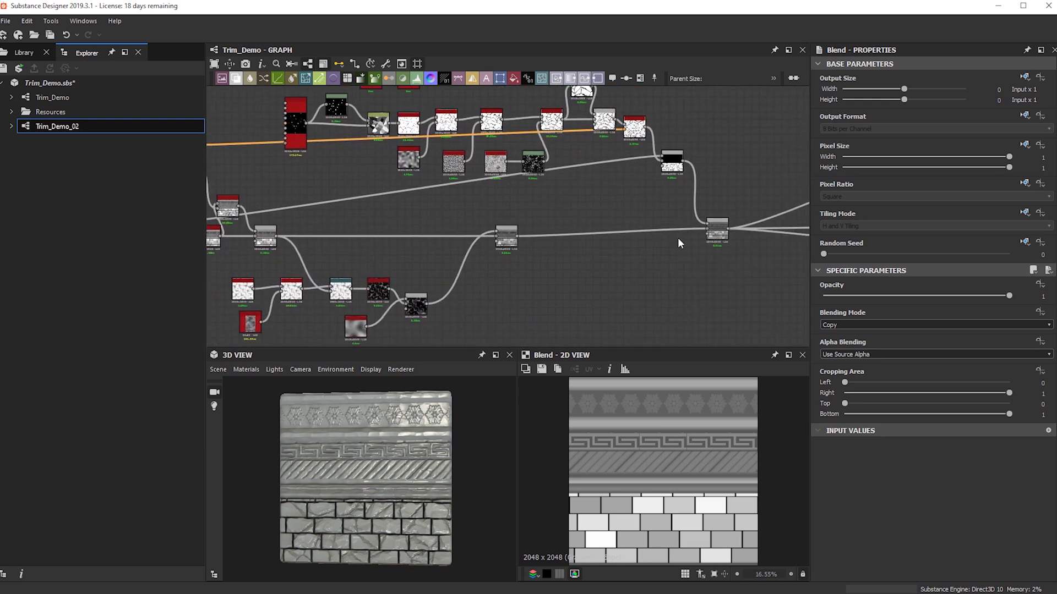
left_click_drag(727, 229, 727, 256, "shift")
middle_click_drag(349, 231, 587, 249)
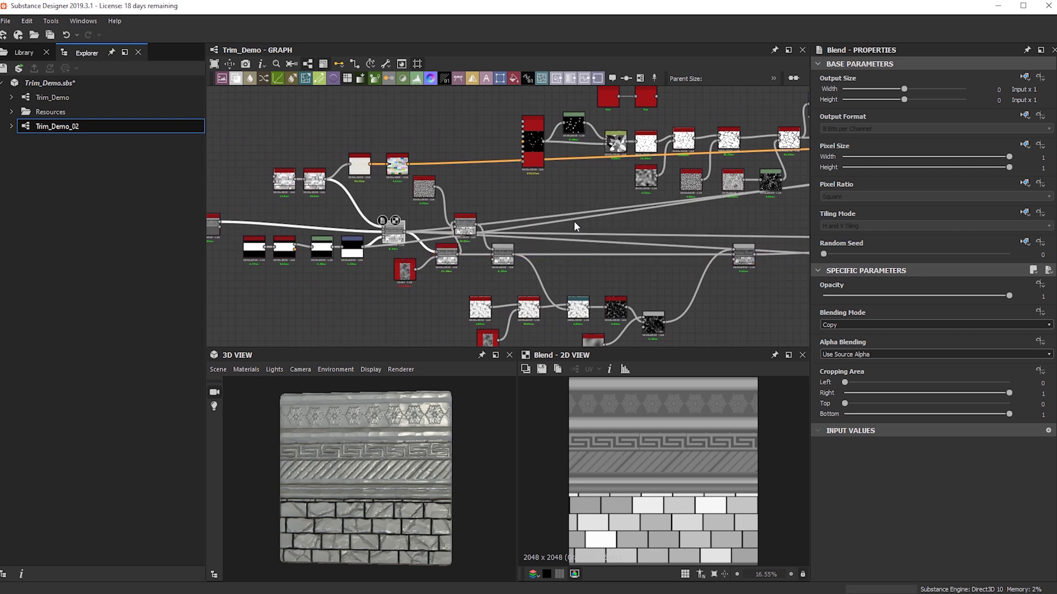
scroll(572, 220, "down", 3)
left_click_drag(408, 445, 405, 462)
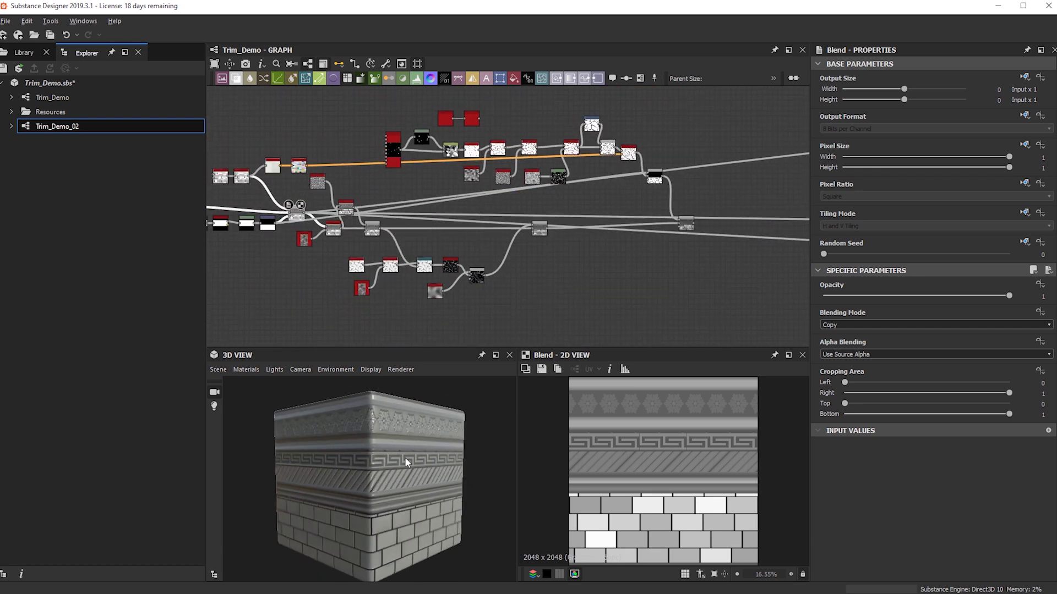
scroll(405, 463, "up", 3)
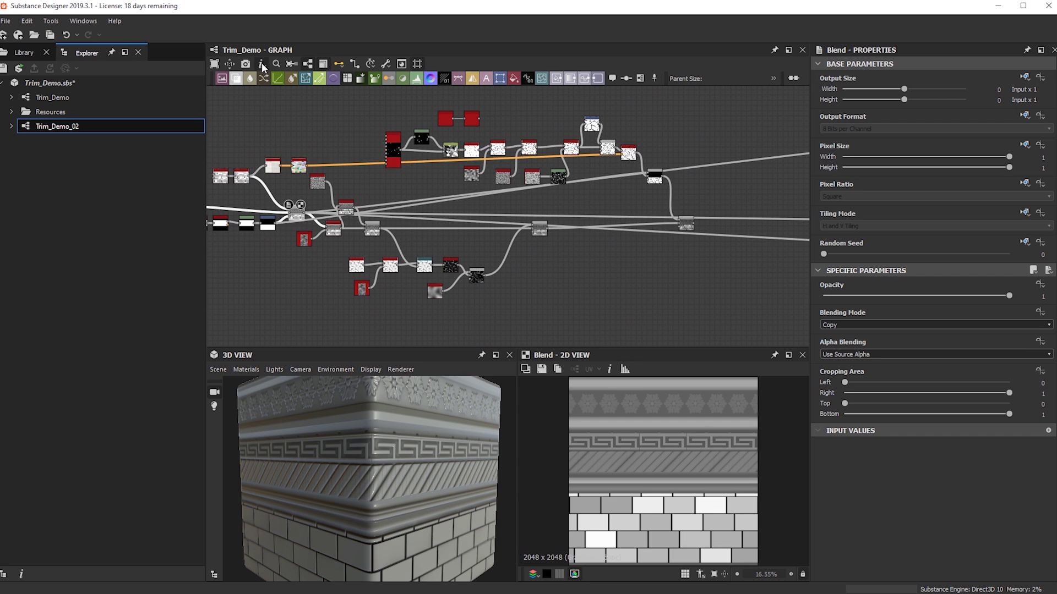
Step: Clean the graph to remove the nodes that no longer feed the outputs
left_click(385, 64)
left_click(411, 80)
scroll(418, 220, "up", 5)
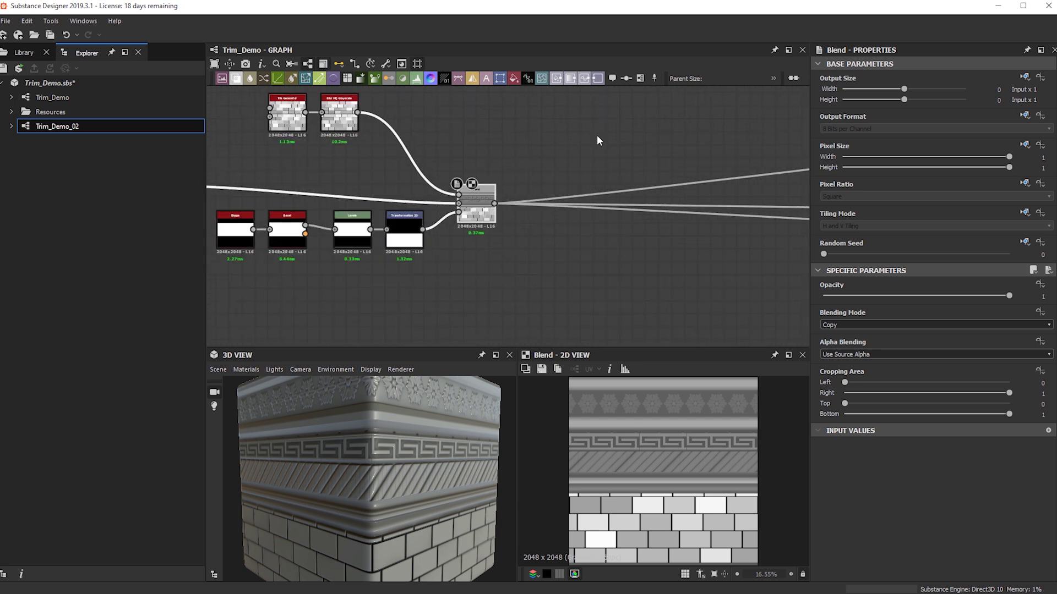
scroll(589, 151, "down", 3)
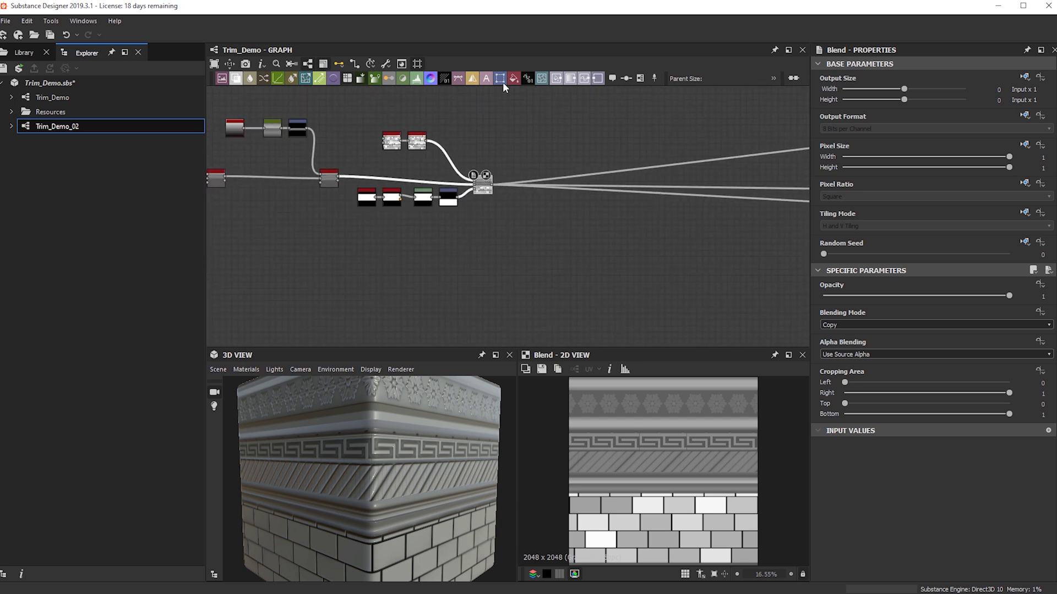
scroll(427, 108, "up", 3)
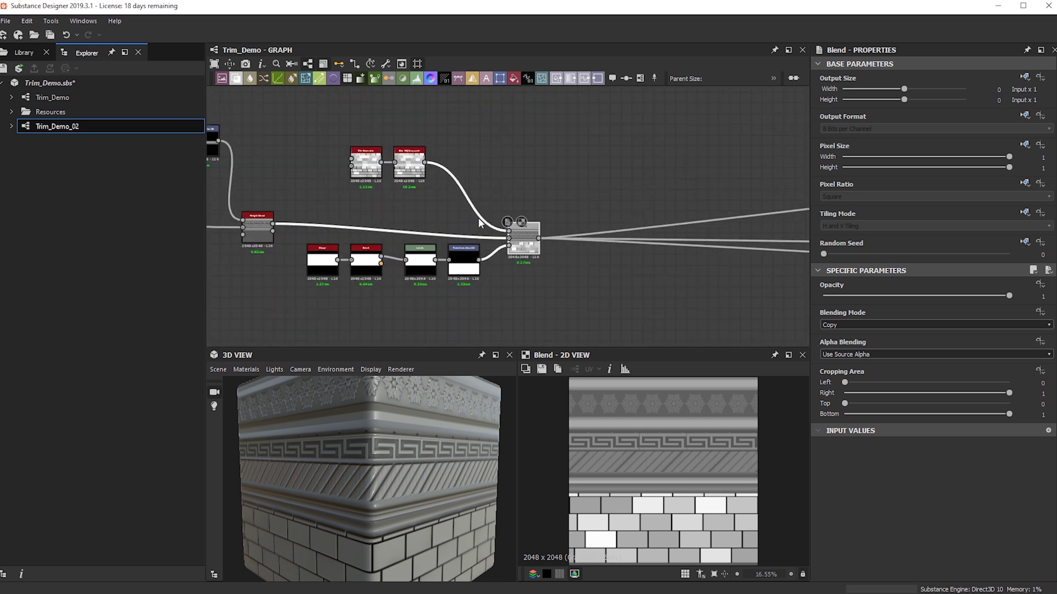
Step: Spread out the nodes around the brick Blend, moving the brick nodes up and the Shape mask chain down
left_click_drag(322, 141, 412, 137)
left_click_drag(502, 316, 323, 306)
left_click_drag(517, 247, 521, 238)
Step: Examine the trim on the cube preview under rotated environment lighting, along with the remaining node chain
left_click_drag(385, 483, 493, 484)
scroll(491, 483, "down", 5)
right_click_drag(493, 484, 388, 485, "ctrl+shift")
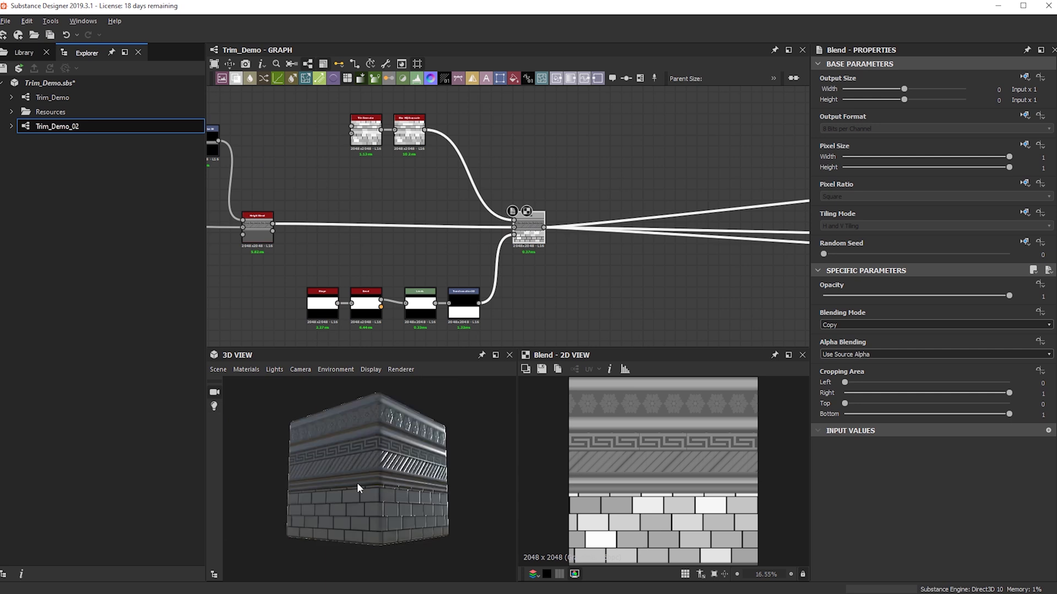
left_click_drag(388, 484, 368, 402)
scroll(525, 205, "down", 5)
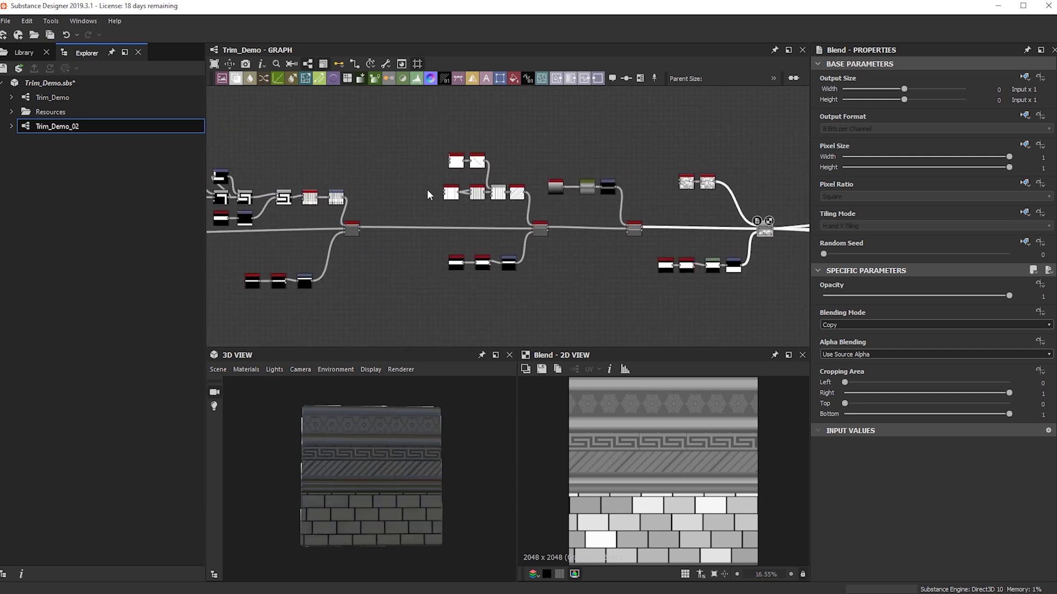
scroll(551, 217, "up", 5)
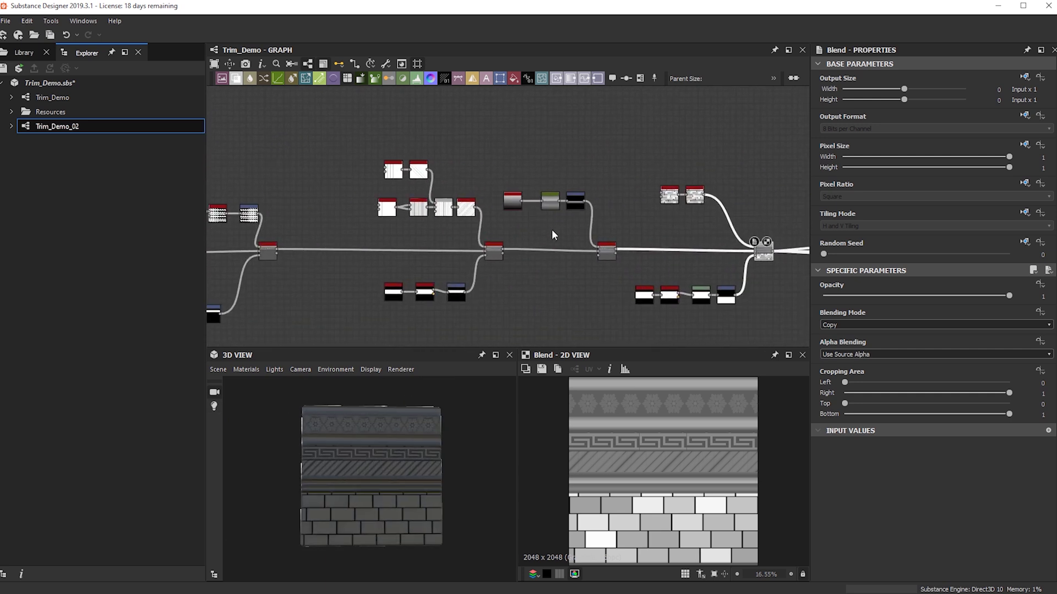
middle_click_drag(465, 274, 231, 262)
middle_click_drag(594, 234, 394, 194)
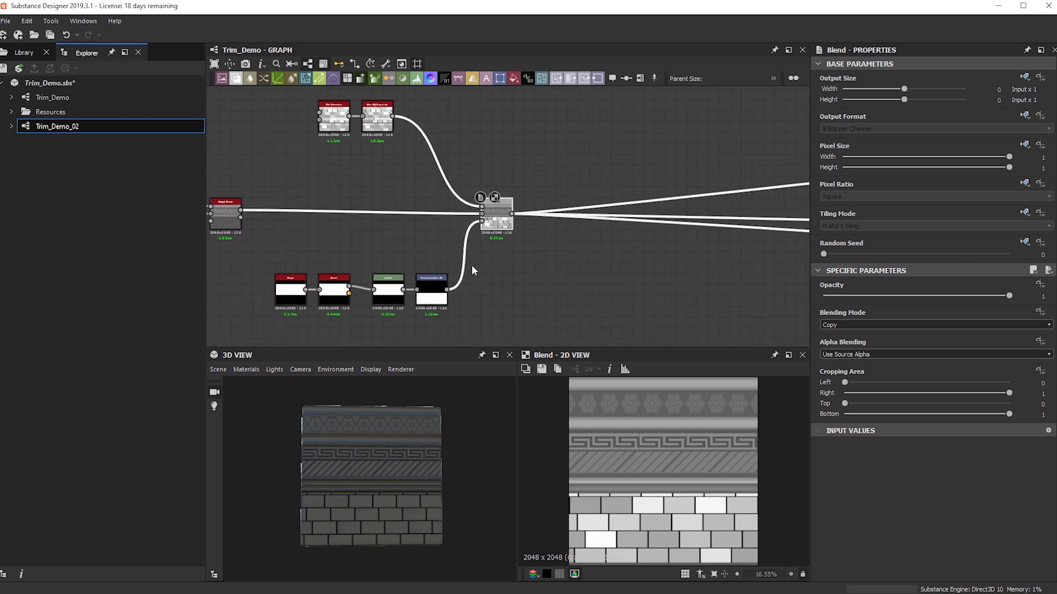
middle_click_drag(302, 258, 410, 253)
middle_click_drag(471, 151, 487, 177)
mouse_move(396, 495)
left_mouse_down()
mouse_move(431, 499)
mouse_move(354, 501)
mouse_move(344, 511)
left_mouse_up()
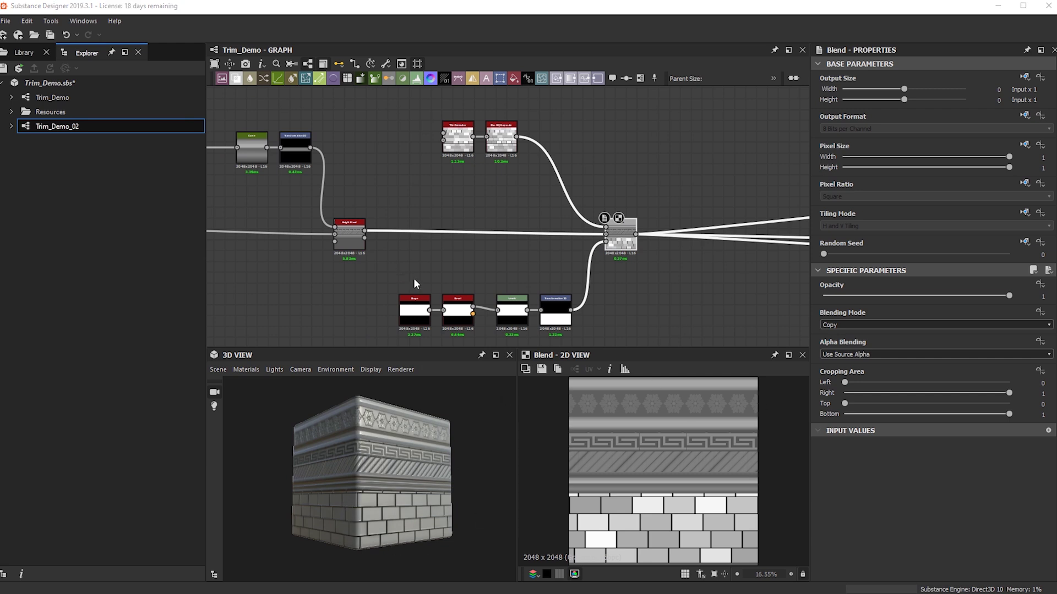
Step: Move the Tile Generator and Blur HQ Grayscale nodes aside to clear space above the main line before the Blend node
scroll(415, 243, "down", 2)
middle_click_drag(415, 196, 344, 205)
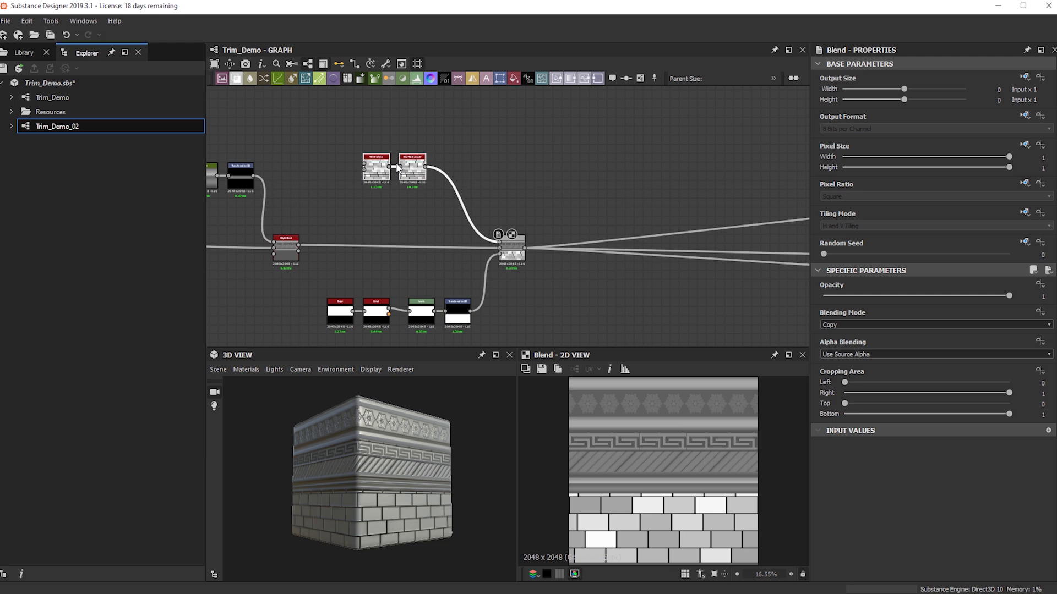
left_click_drag(397, 168, 483, 152)
middle_click_drag(357, 197, 465, 219)
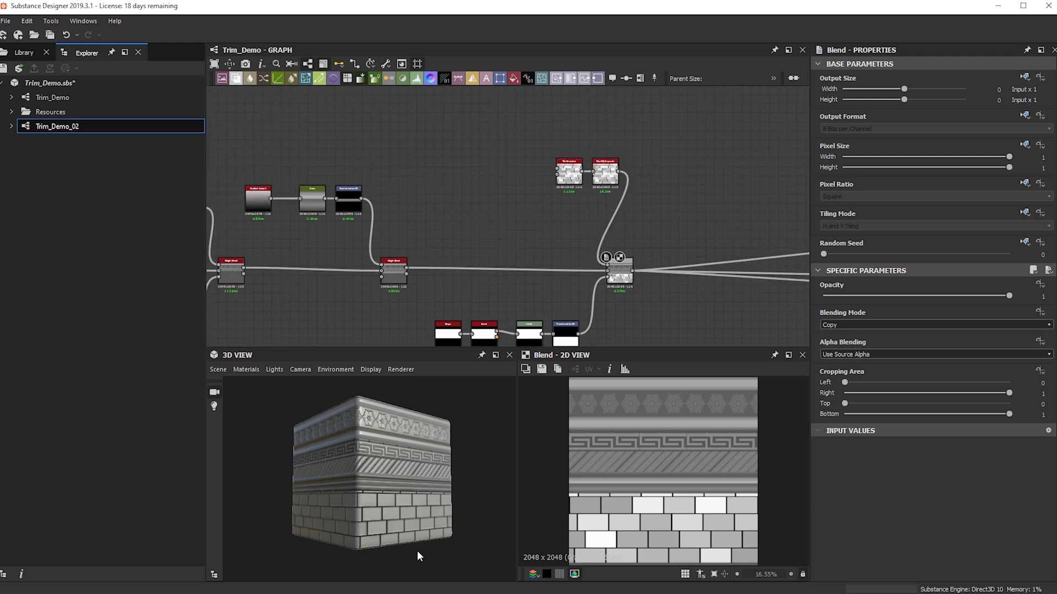
Step: Add a Shape node in the free space above the main line and set its Y size to 0.34
key("space")
type("shap")
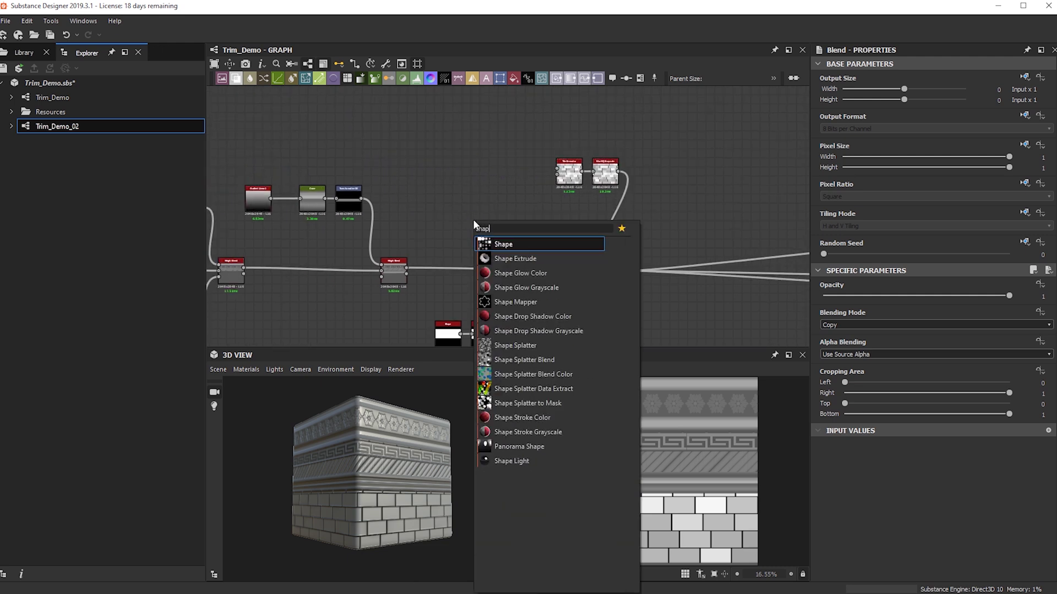
key("Return")
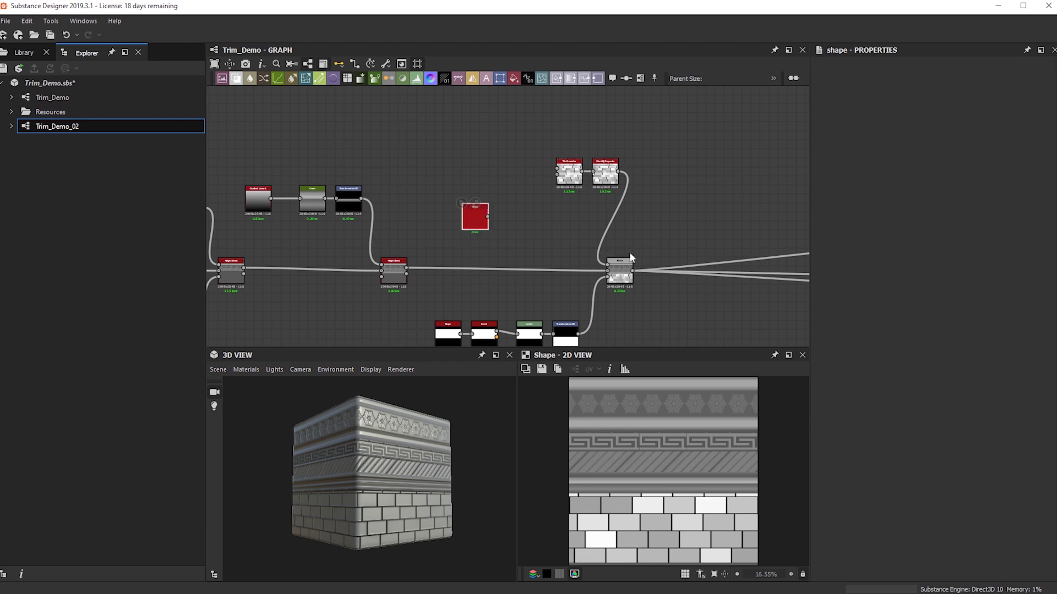
scroll(461, 206, "up", 4)
left_click_drag(461, 206, 405, 193)
left_click_drag(934, 395, 890, 405)
key("ctrl+z")
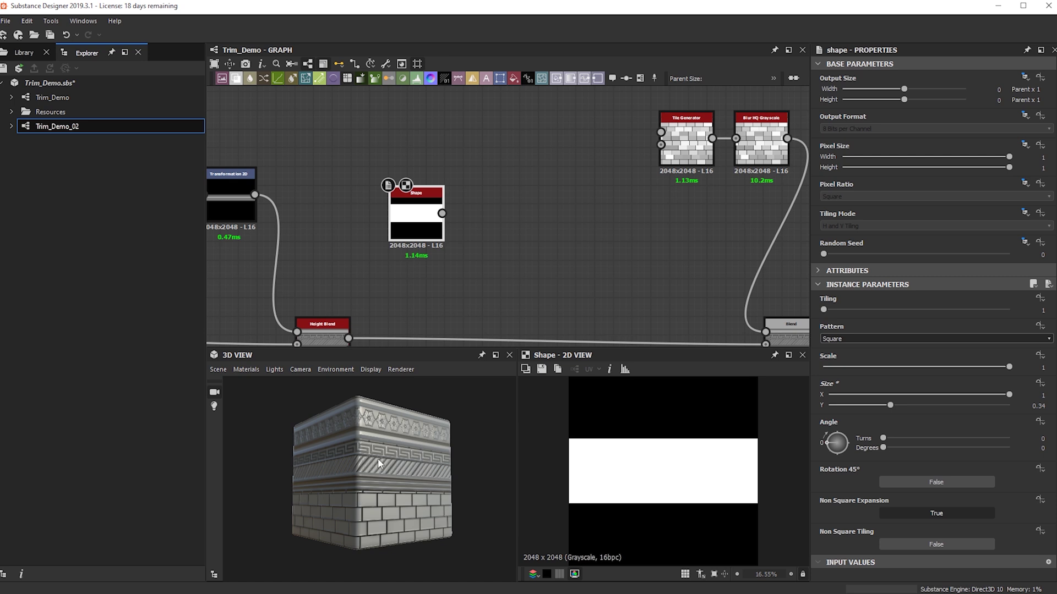
left_click_drag(424, 228, 444, 267)
middle_click_drag(677, 317, 549, 235)
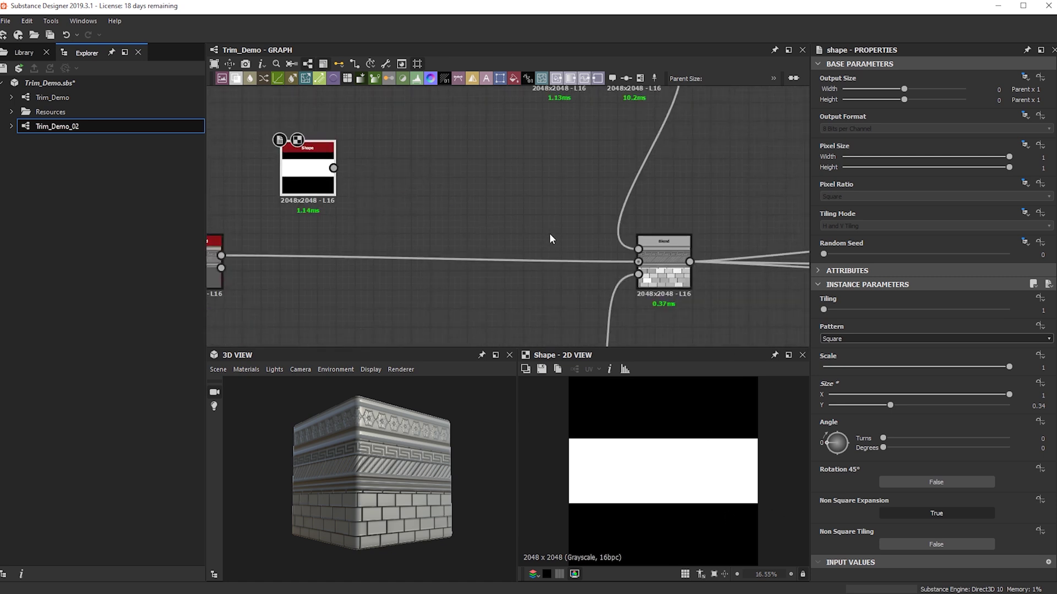
Step: Add a Transformation 2D node beside the new Shape node and connect the Shape output to it
left_click_drag(405, 497, 372, 497)
left_click(405, 199)
key("space")
type("t")
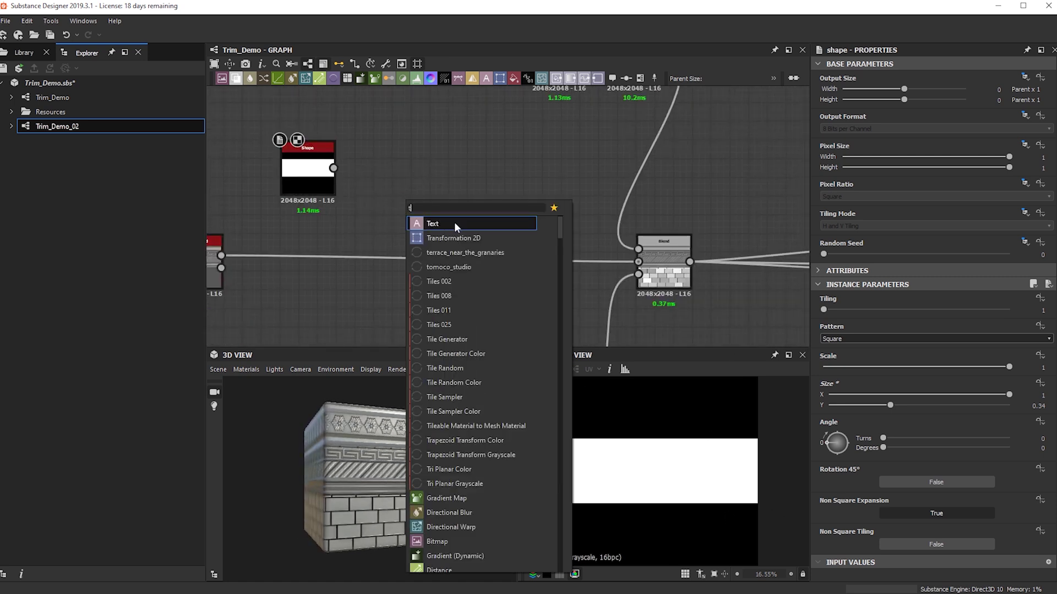
left_click(417, 173)
left_click_drag(401, 203, 401, 168)
left_click_drag(334, 168, 401, 167)
Step: Add a Bevel node fed by the new Transformation 2D node and set its Corner Type to Angular
left_click(456, 186)
key("space")
type("bev")
left_click(522, 211)
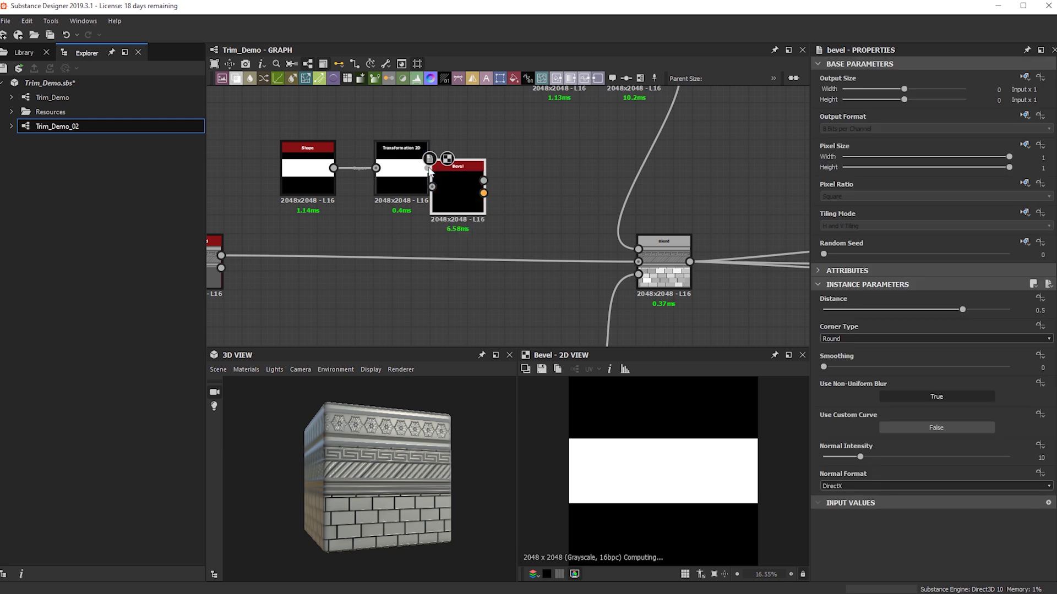
left_click_drag(454, 190, 492, 170)
left_click(865, 340)
left_click(864, 352)
Step: Connect the Bevel height output to the Blend node's foreground input in place of the bricks, and check the cube's lower section
left_click_drag(521, 162, 648, 243)
scroll(648, 243, "down", 2)
middle_click_drag(412, 474, 418, 358)
left_click_drag(386, 424, 418, 434)
middle_click_drag(419, 386, 421, 437)
left_click_drag(422, 440, 453, 440)
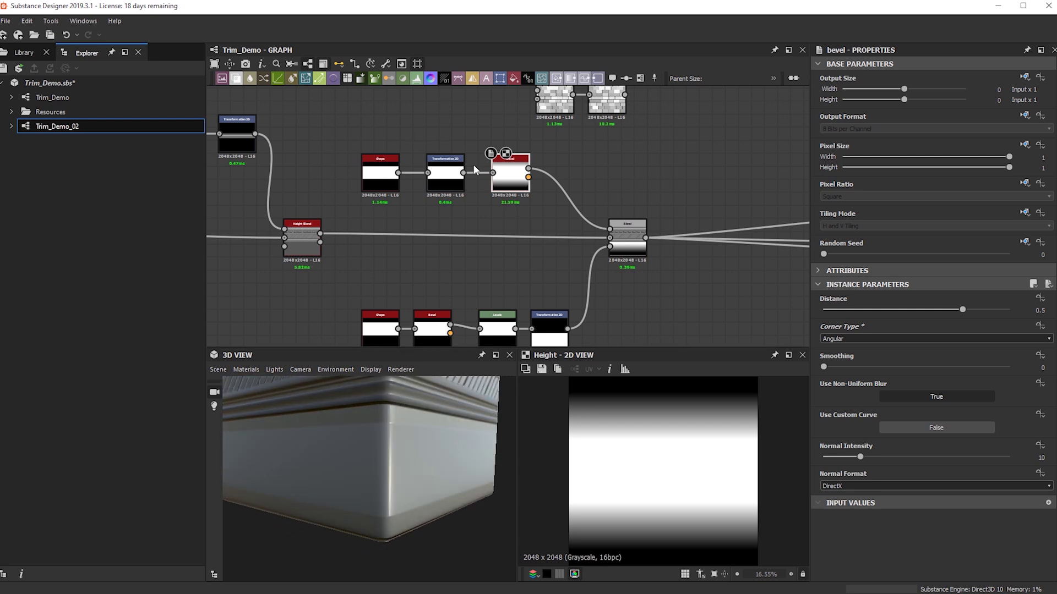
Step: Preview the Blend result and try to shift the new shape downward with its Transformation 2D node
double_click(629, 249)
scroll(685, 541, "down", 1)
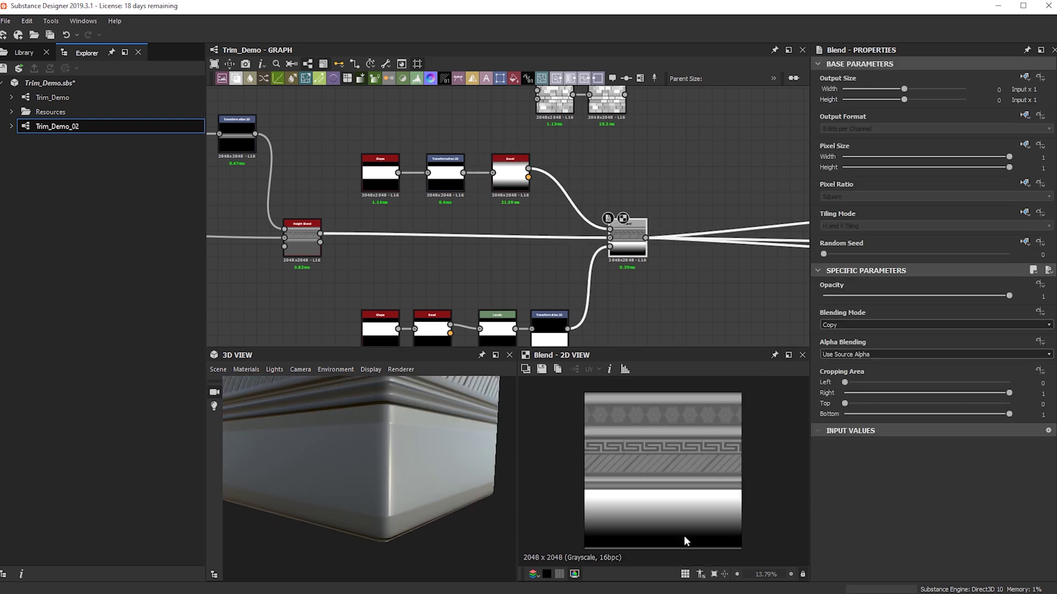
left_click(447, 177)
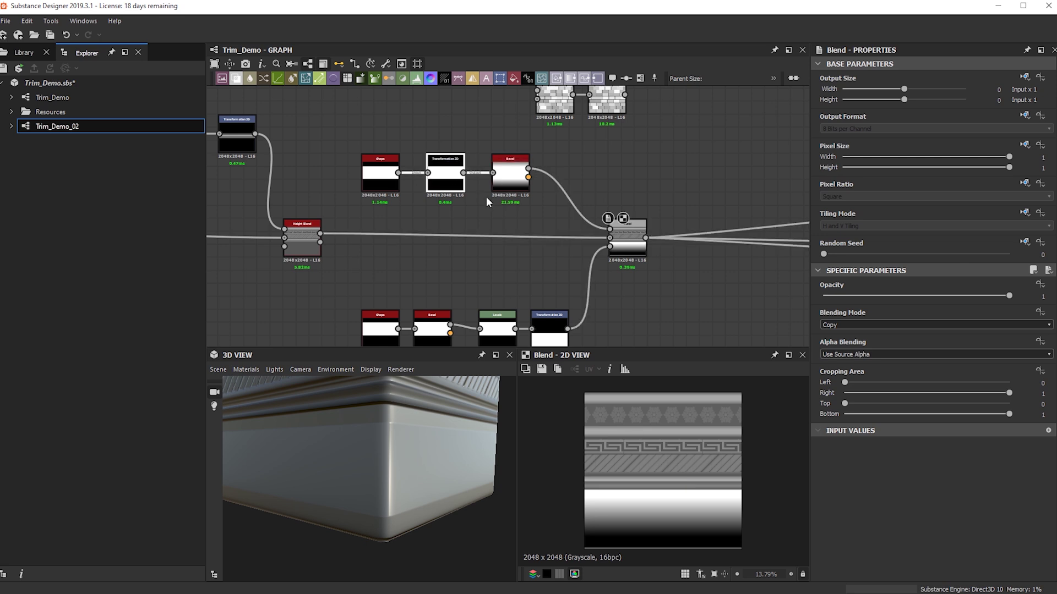
scroll(672, 434, "down", 1)
left_click_drag(672, 432, 675, 467)
key("ctrl+z")
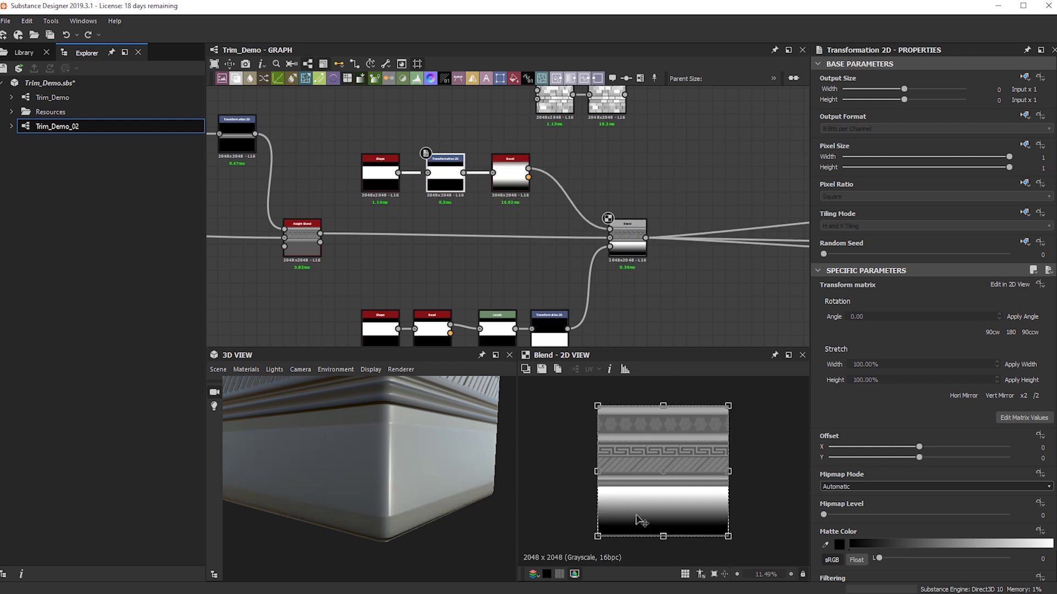
Step: Set the Distance of the new Bevel node to 0.04
left_click(510, 175)
double_click(509, 170)
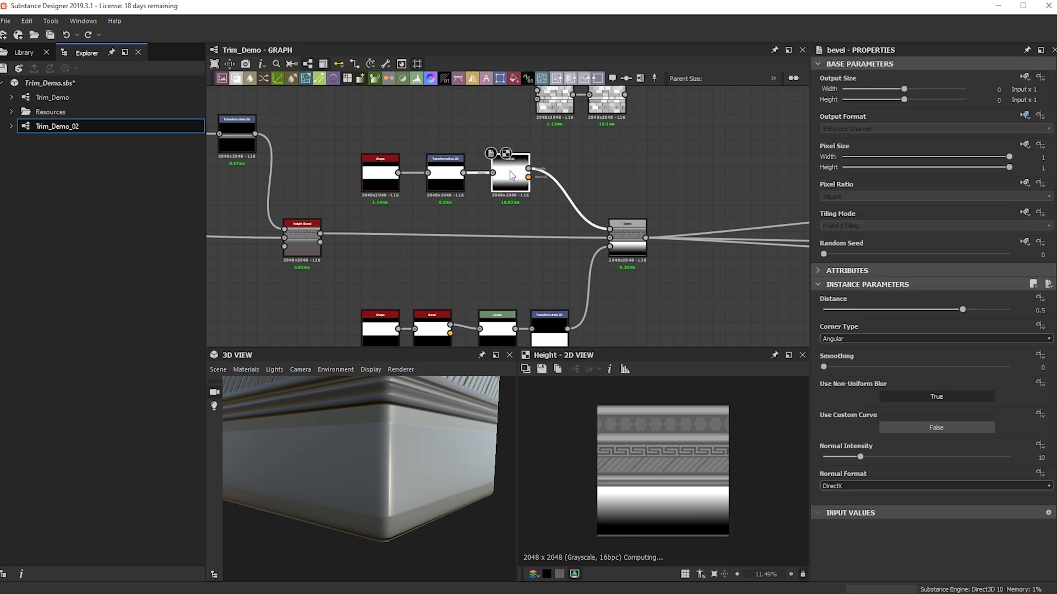
left_click(914, 309)
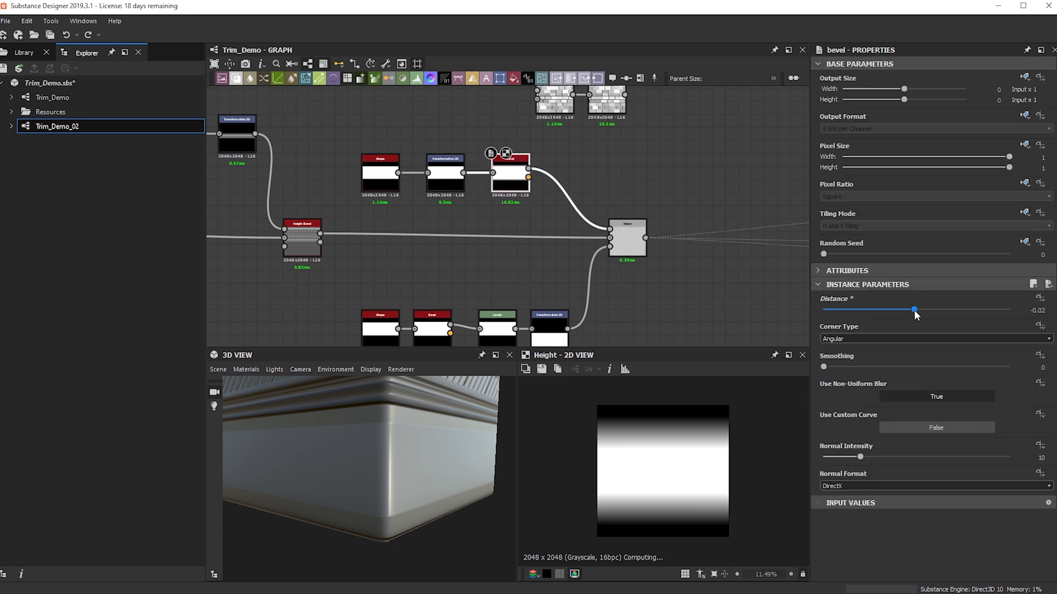
left_click_drag(916, 309, 919, 310)
scroll(706, 458, "up", 4)
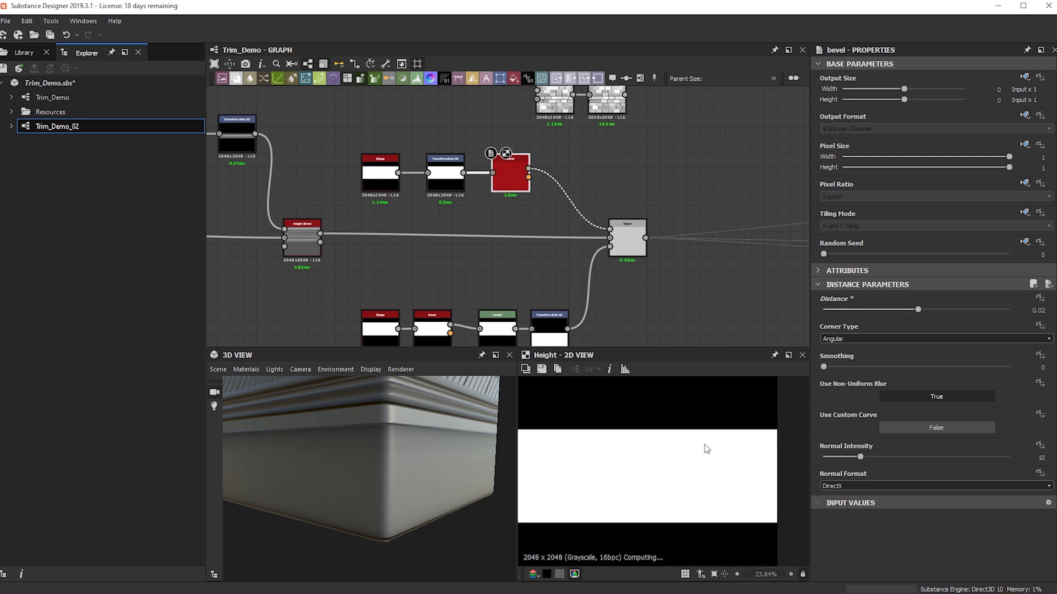
middle_click_drag(705, 448, 644, 470)
scroll(774, 400, "up", 4)
left_click_drag(913, 309, 920, 310)
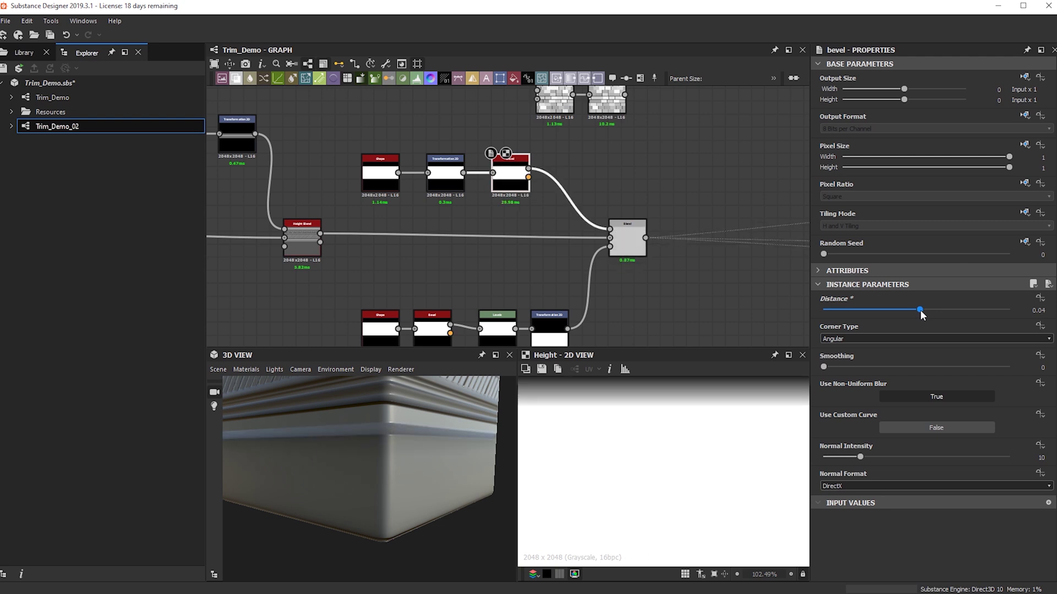
Step: Preview the Blend and move the beveled shape down over the lower section, with a Transformation 2D Y offset of about -0.296
left_click_drag(391, 507, 337, 512)
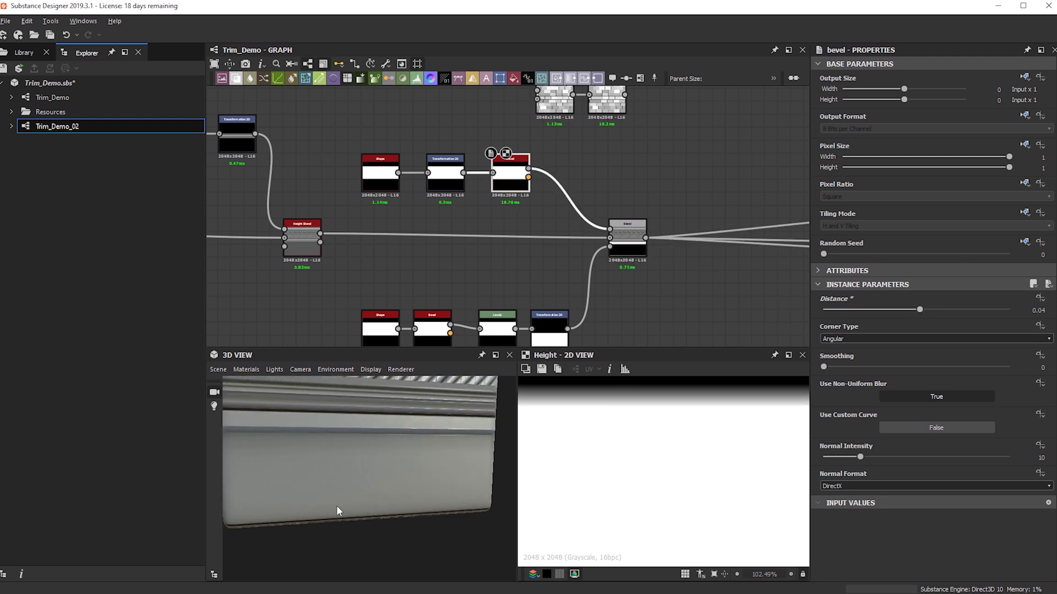
left_click(631, 254)
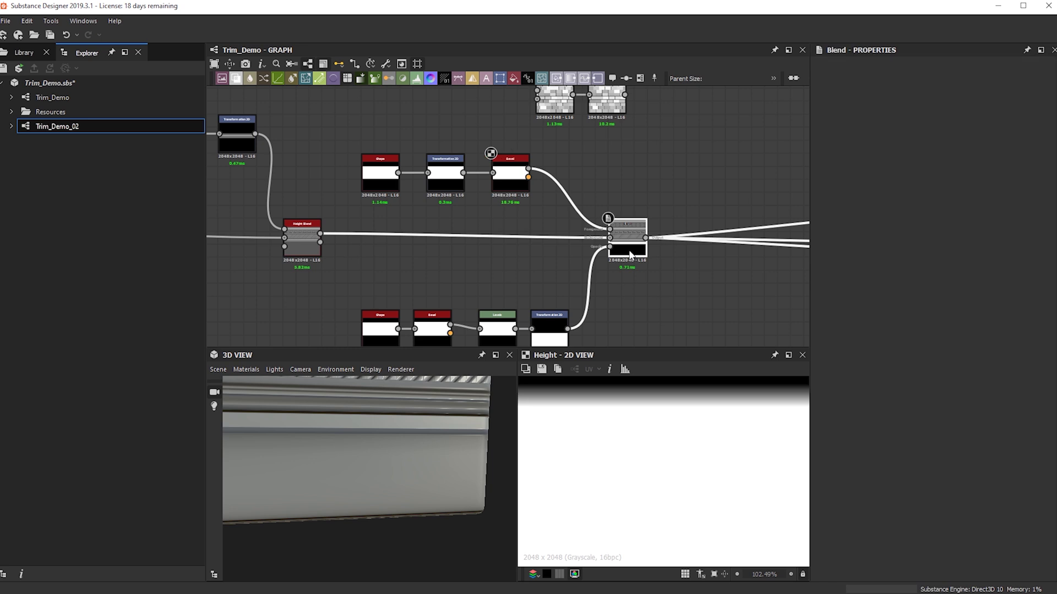
double_click(630, 255)
scroll(645, 437, "down", 6)
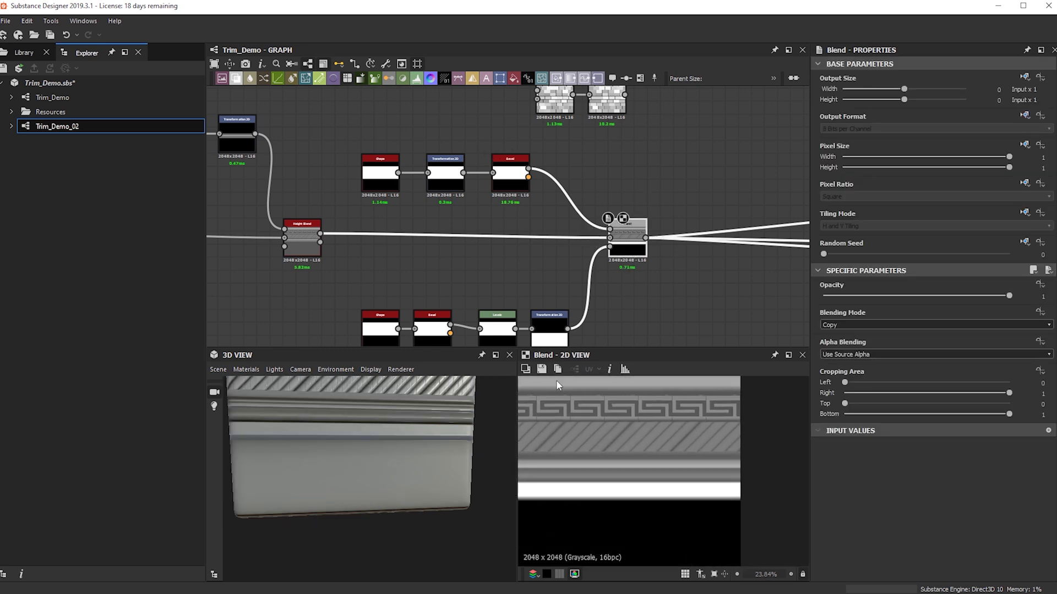
left_click(451, 175)
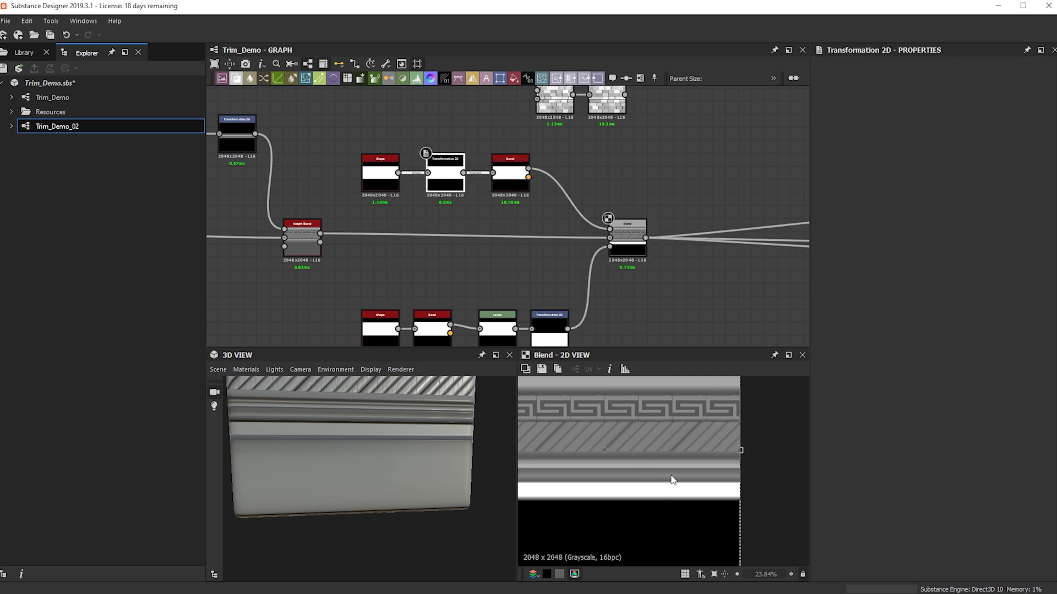
scroll(675, 447, "down", 4)
left_click_drag(679, 456, 682, 490)
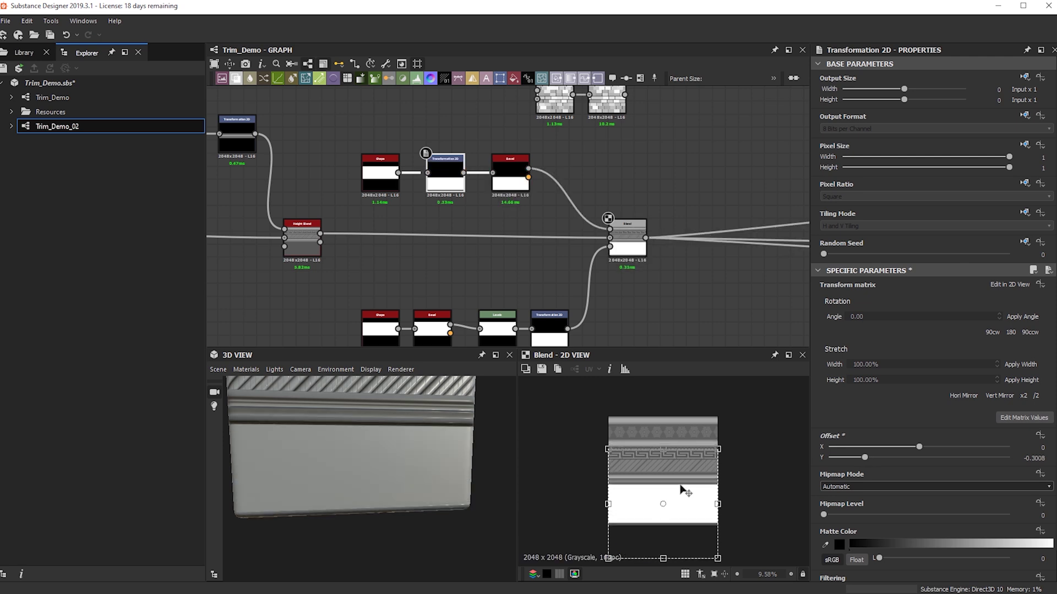
left_click_drag(681, 485, 681, 485)
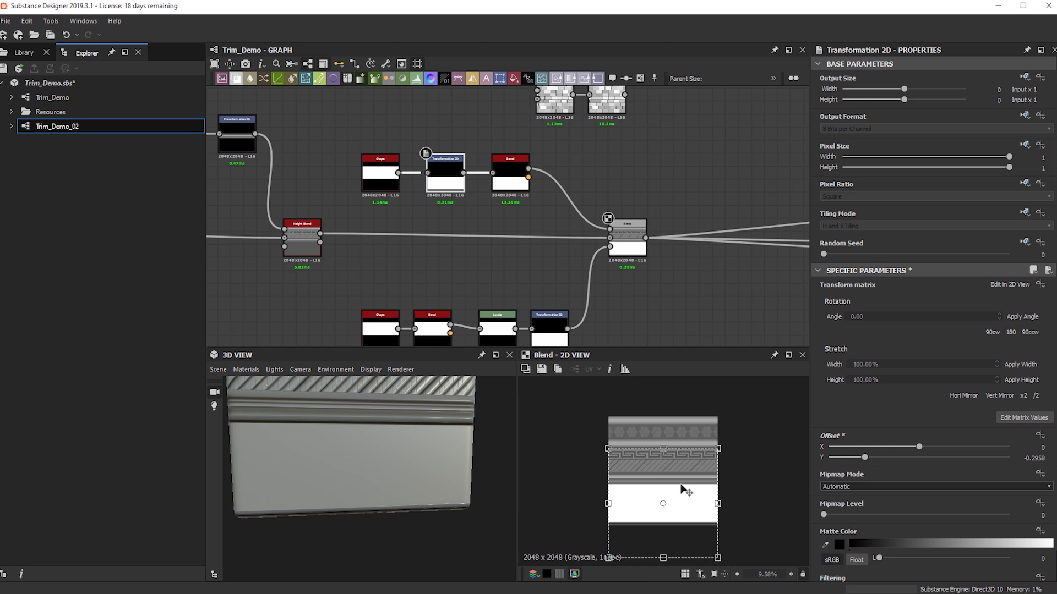
Step: Shift the Levels node that masks the flower pattern's Blend slightly toward that Blend
left_click_drag(366, 487, 446, 381)
scroll(431, 488, "up", 3)
scroll(509, 286, "down", 2)
middle_click_drag(518, 271, 600, 253)
left_click_drag(570, 120, 683, 136)
middle_click_drag(393, 255, 738, 234)
middle_click_drag(231, 240, 756, 279)
scroll(542, 213, "up", 3)
middle_click_drag(384, 263, 507, 249)
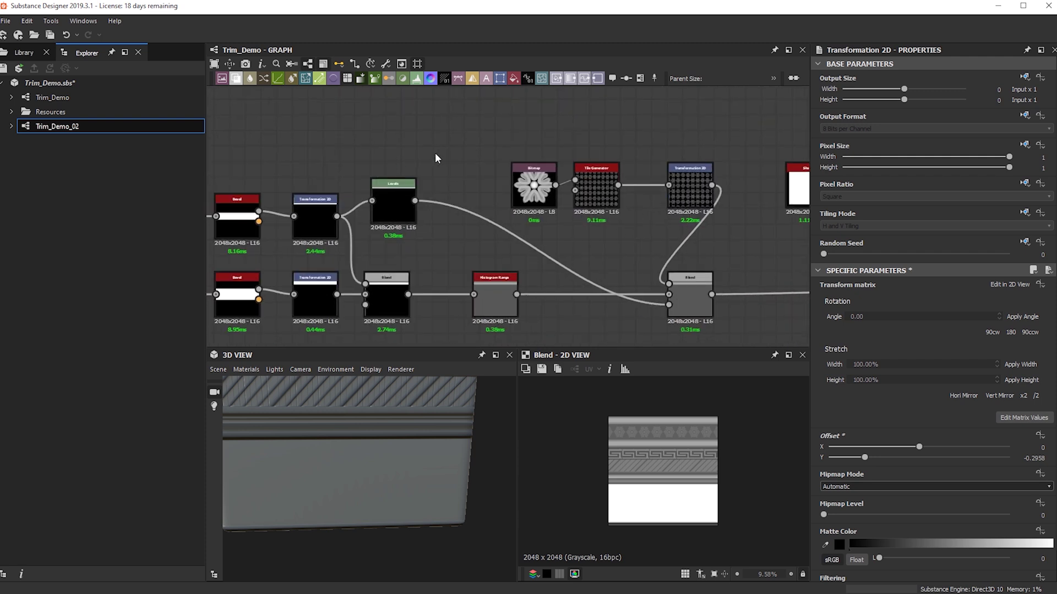
left_click_drag(400, 220, 447, 236)
middle_click_drag(710, 291, 582, 255)
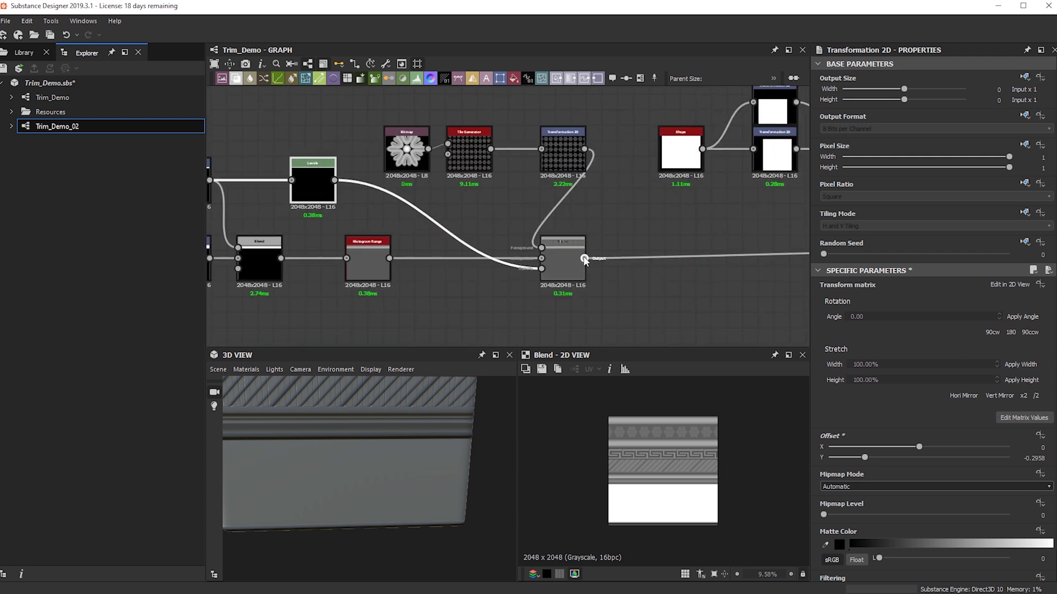
Step: Bypass the flower pattern by moving its Blend's output link to the Histogram Range output, and set the disconnected Blend above the main line
left_click(363, 268)
double_click(574, 269)
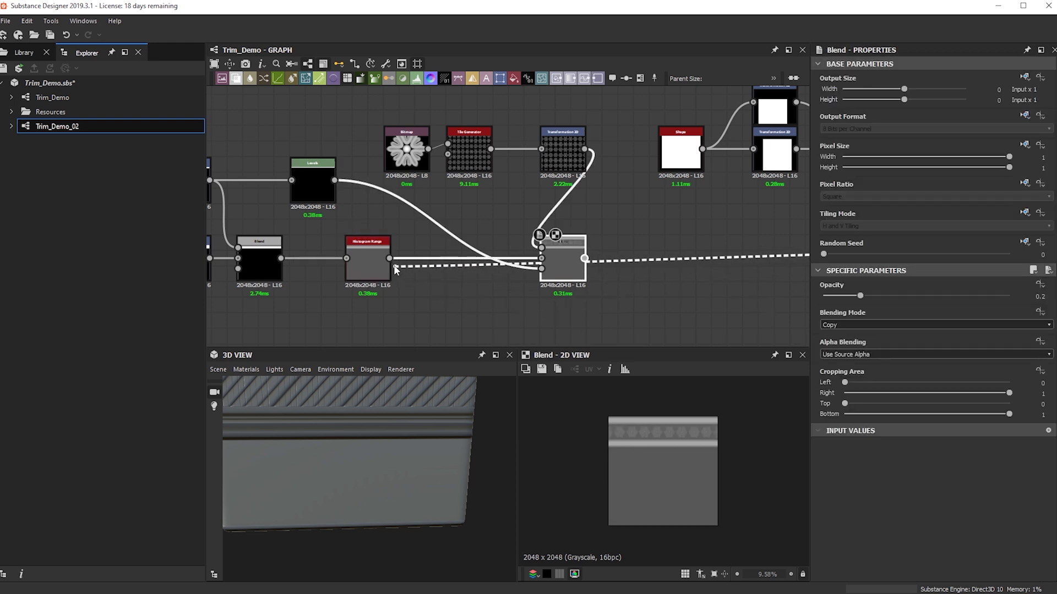
scroll(408, 436, "down", 3)
left_click_drag(418, 493, 460, 458)
right_click_drag(460, 458, 368, 444, "ctrl+shift")
left_click_drag(567, 264, 582, 217)
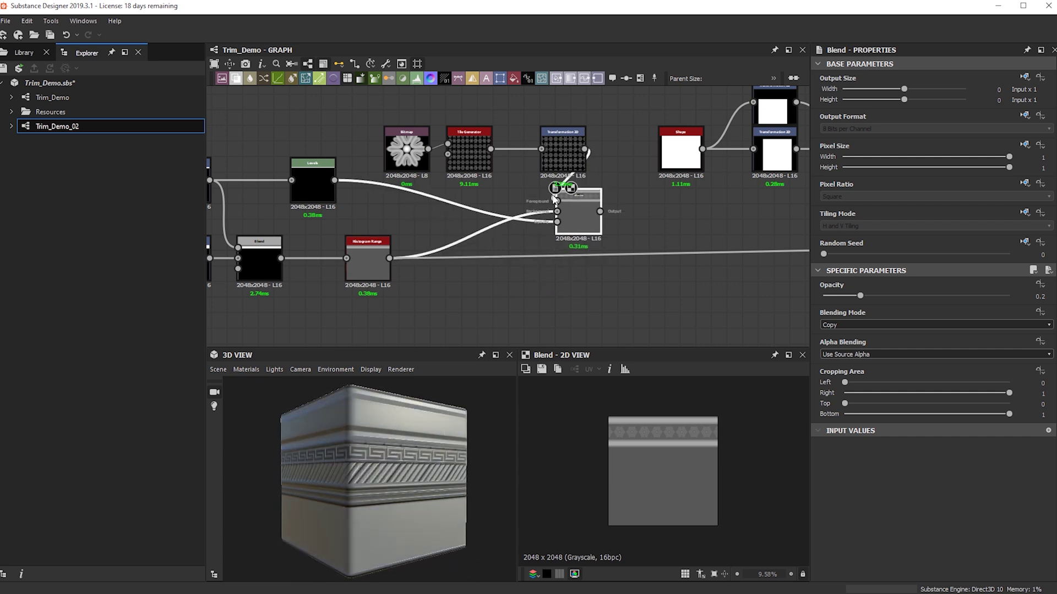
left_click(608, 212)
Step: Preview the Height Blend that adds the Greek key band and examine the node chain that builds its pattern
middle_click_drag(589, 207, 209, 190)
scroll(350, 181, "down", 3)
left_click_drag(447, 419, 493, 421)
scroll(605, 209, "up", 2)
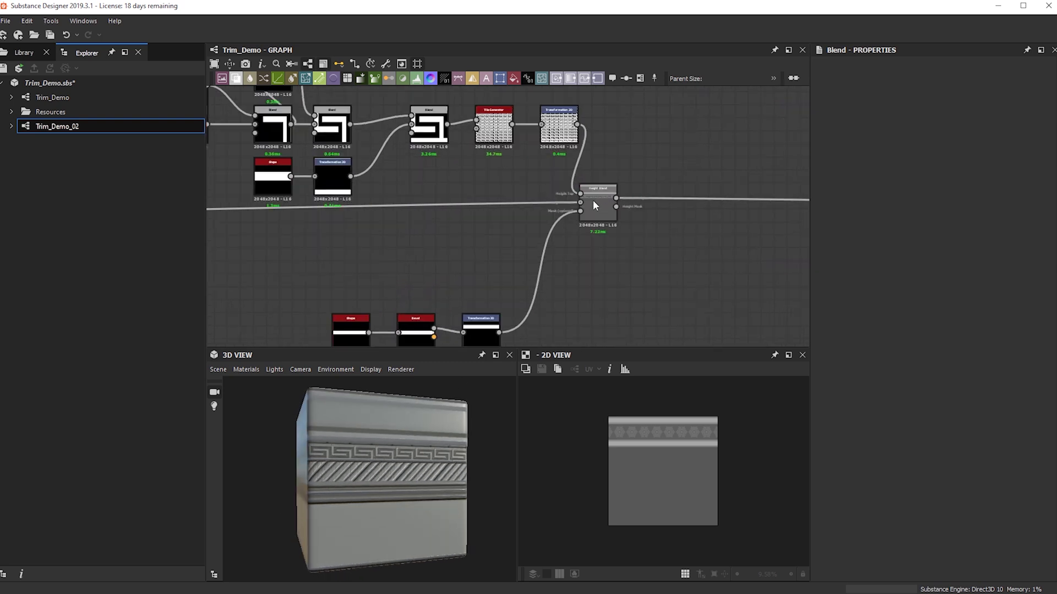
double_click(613, 211)
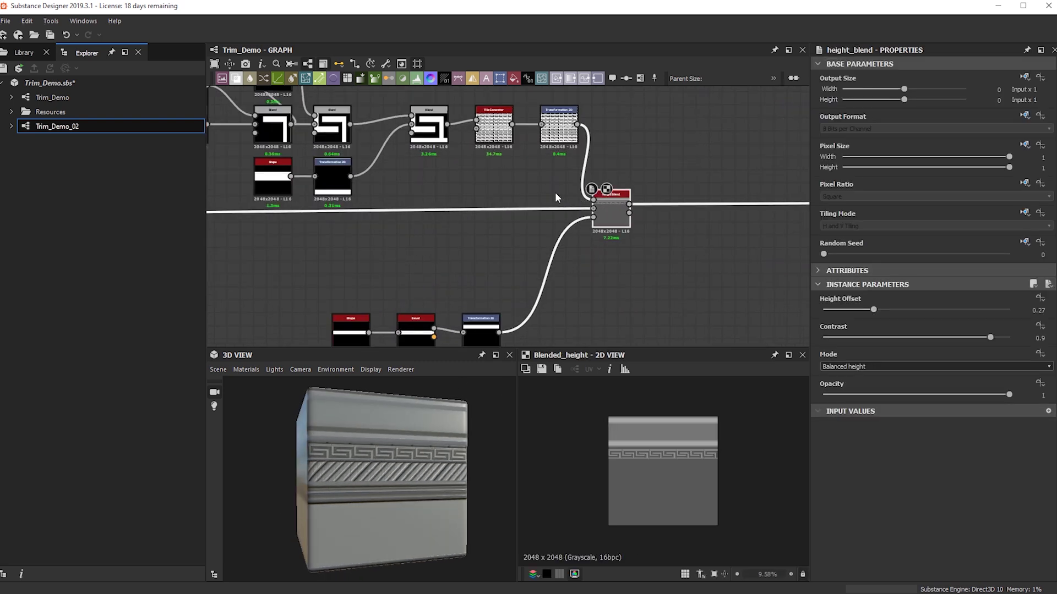
middle_click_drag(555, 193, 618, 234)
scroll(662, 470, "up", 4)
scroll(320, 127, "down", 2)
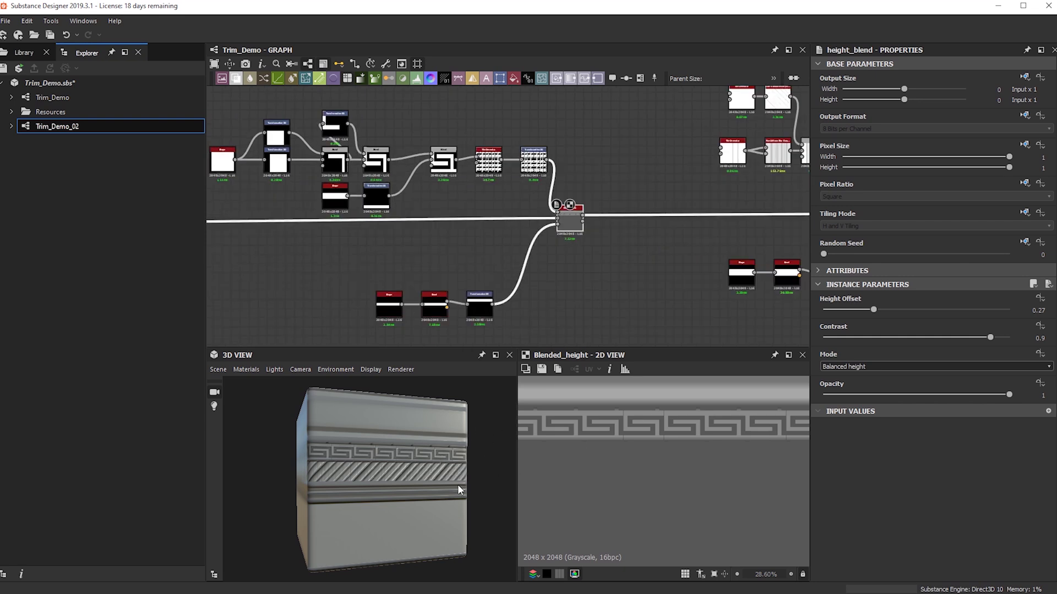
middle_click_drag(609, 285, 617, 310)
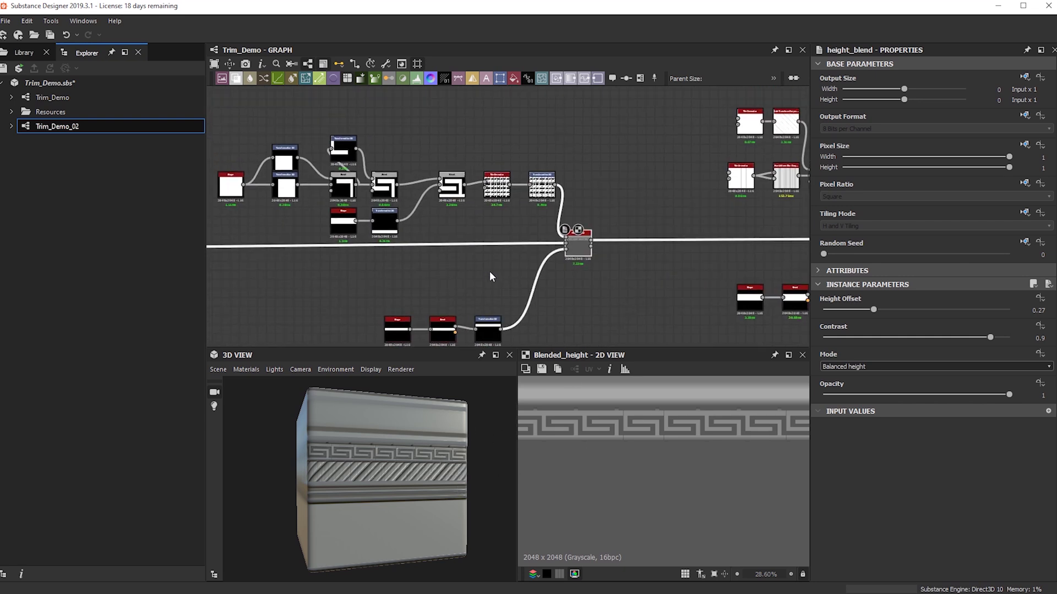
scroll(446, 218, "up", 8)
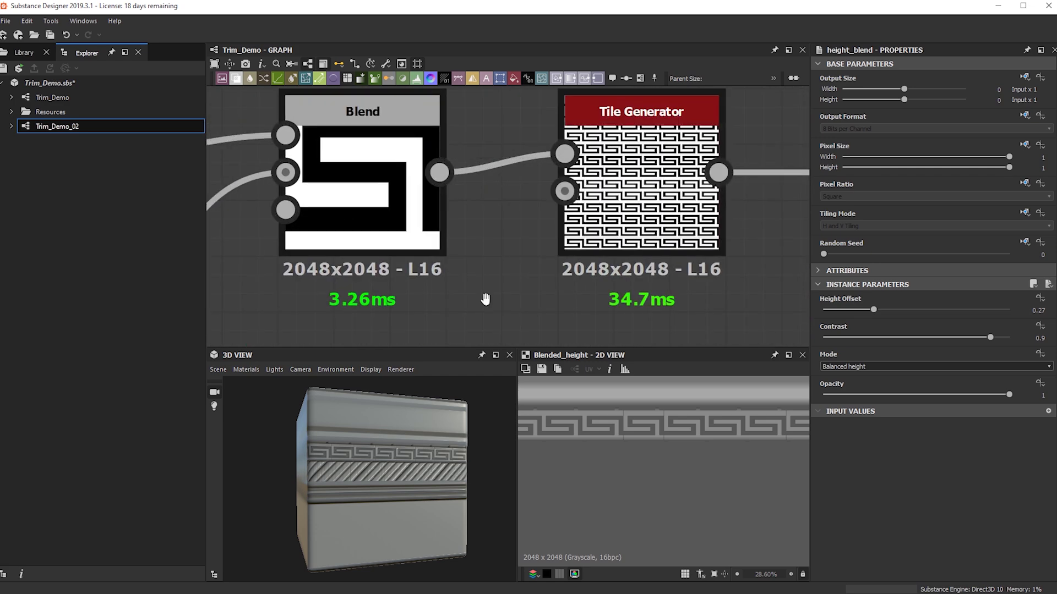
scroll(520, 237, "down", 3)
middle_click_drag(522, 235, 499, 225)
scroll(531, 171, "down", 2)
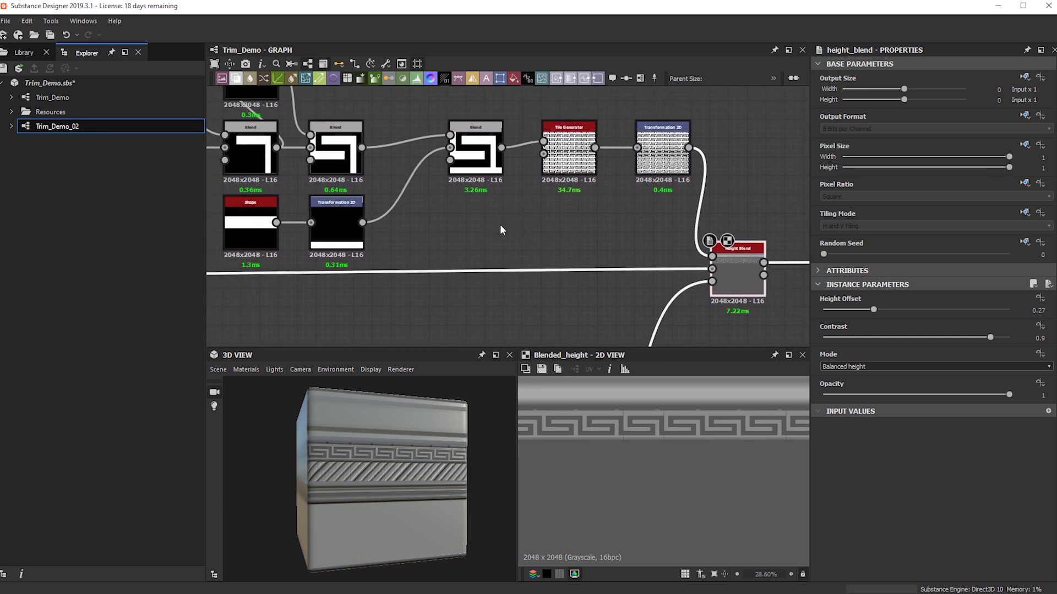
middle_click_drag(553, 223, 672, 208)
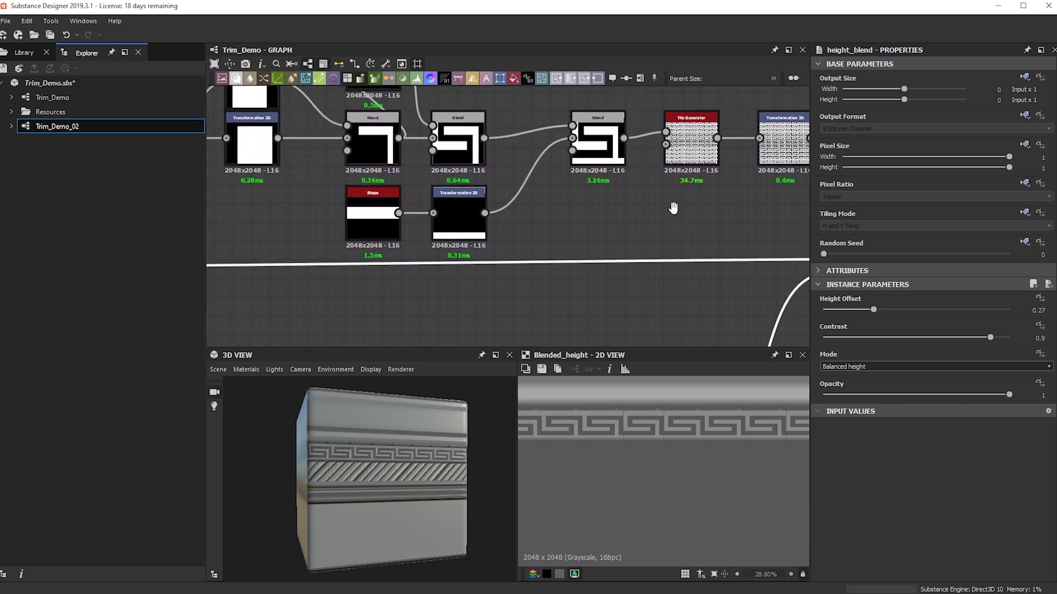
Step: Add a Shape node, preview it, and place it in the free space below the Greek key node chain
key("space")
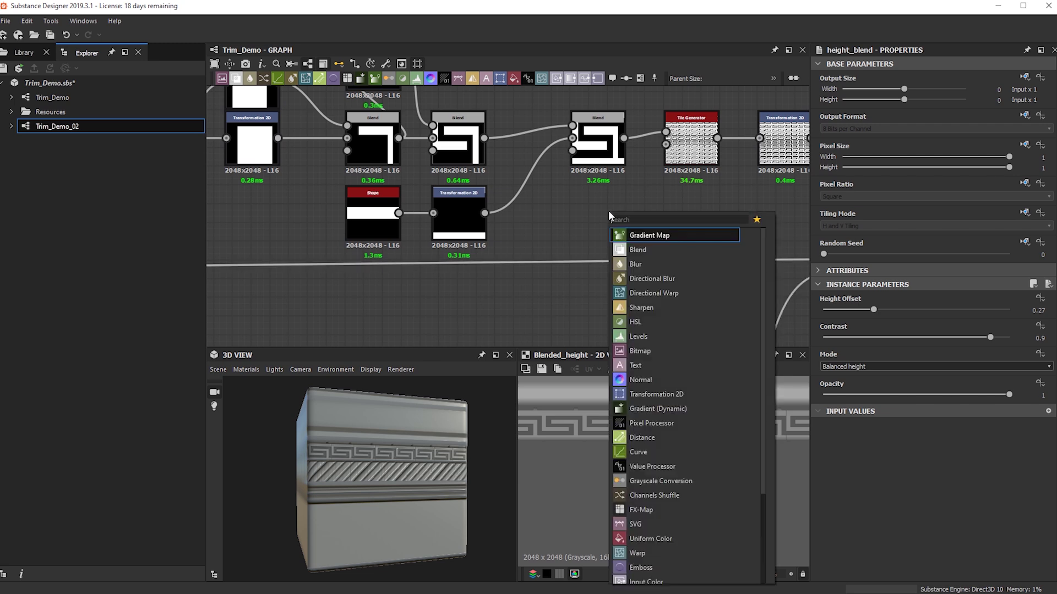
type("shape")
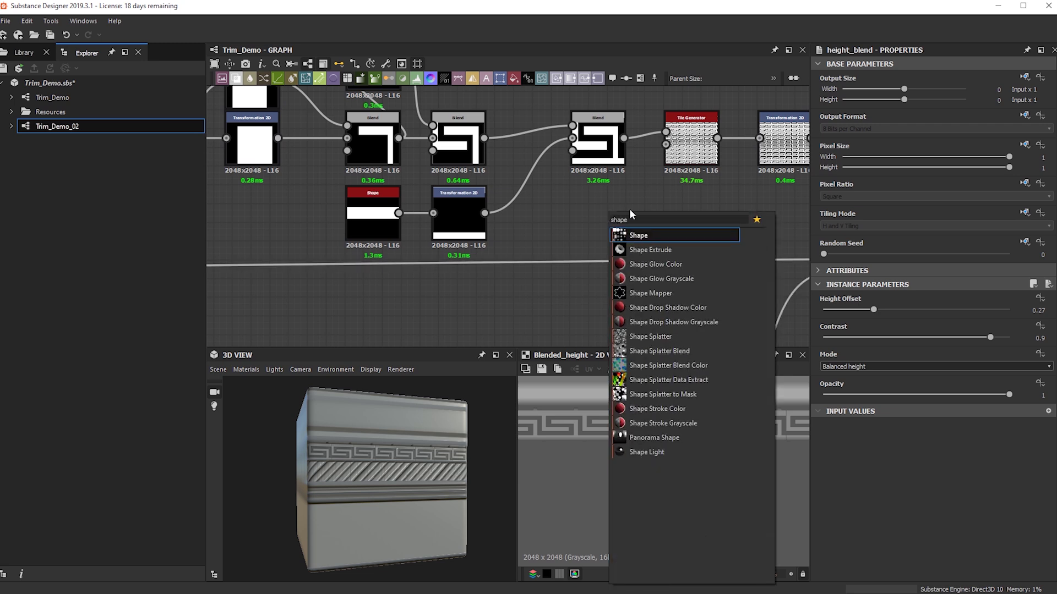
left_click(658, 240)
double_click(614, 218)
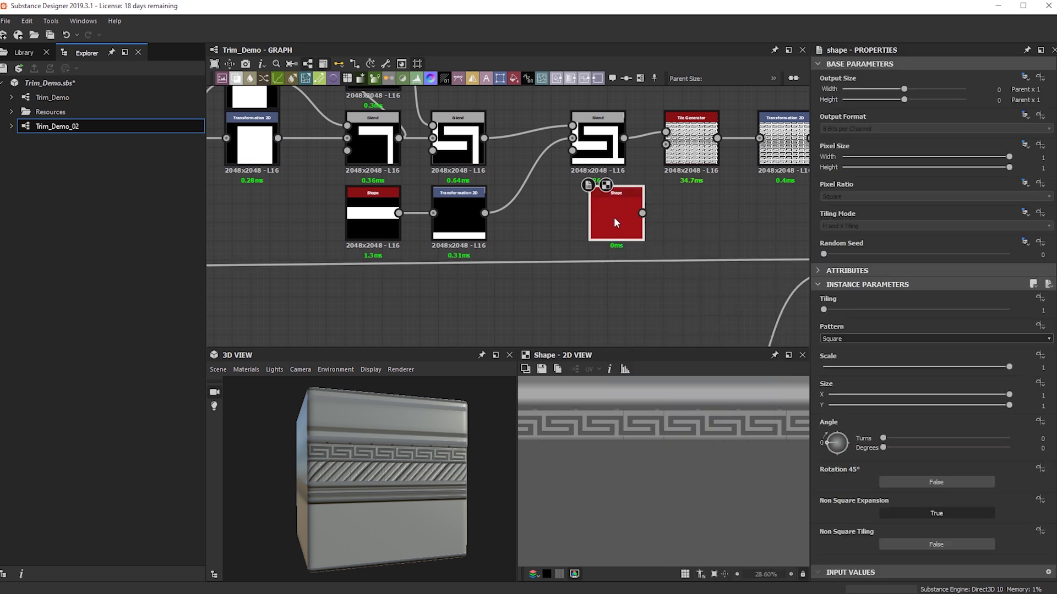
scroll(624, 221, "down", 3)
middle_click_drag(610, 209, 624, 230)
left_click_drag(359, 135, 726, 110)
left_click(590, 202)
left_click_drag(629, 245, 522, 218)
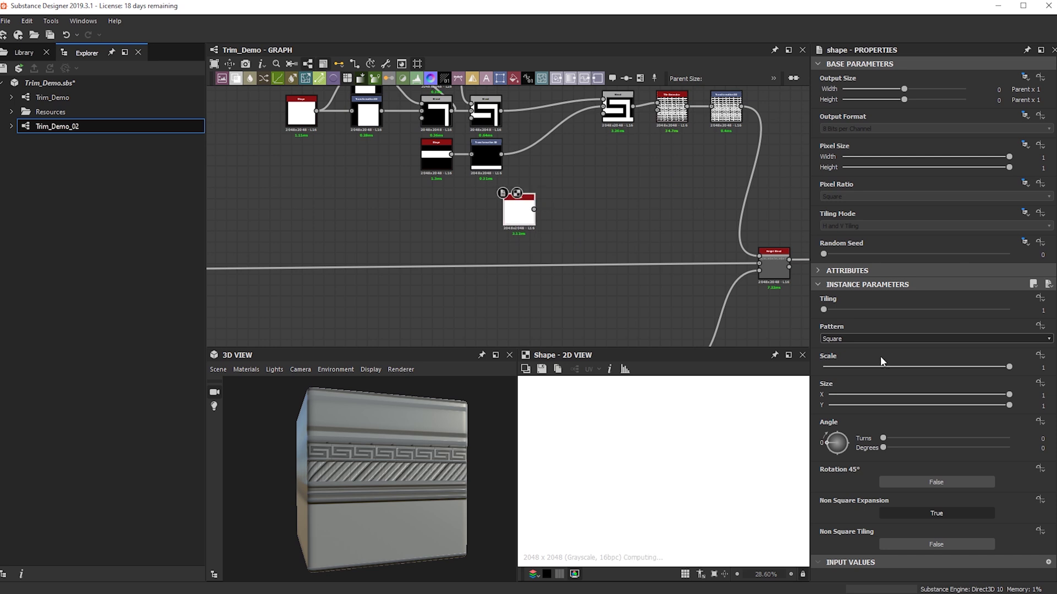
Step: Set the new Shape node's pattern to Disc and its Scale to 0.61
scroll(887, 334, "down", 1)
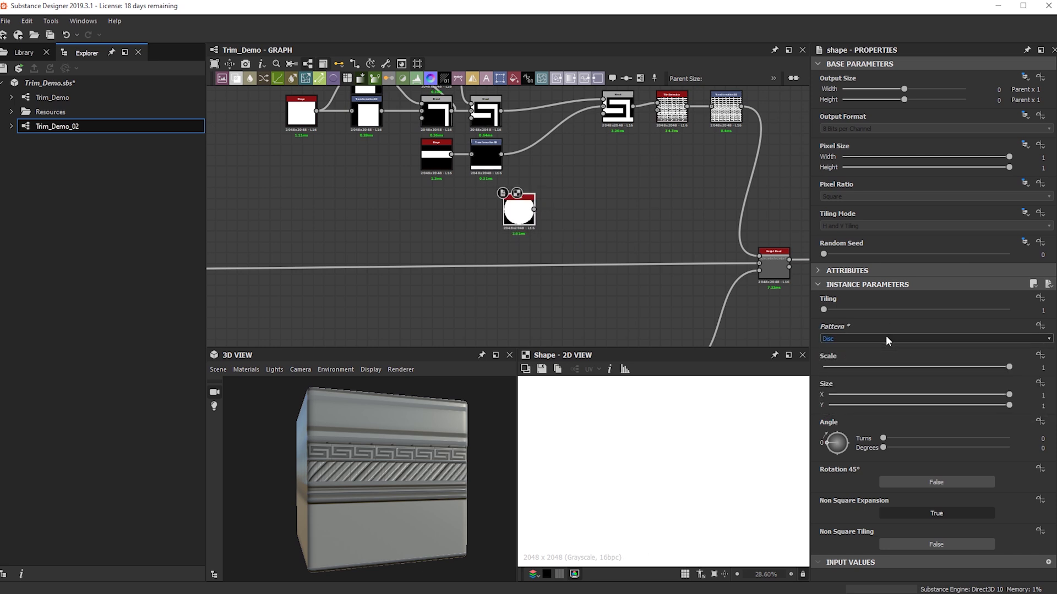
scroll(886, 336, "down", 1)
scroll(886, 336, "up", 1)
scroll(644, 462, "down", 8)
scroll(648, 457, "up", 3)
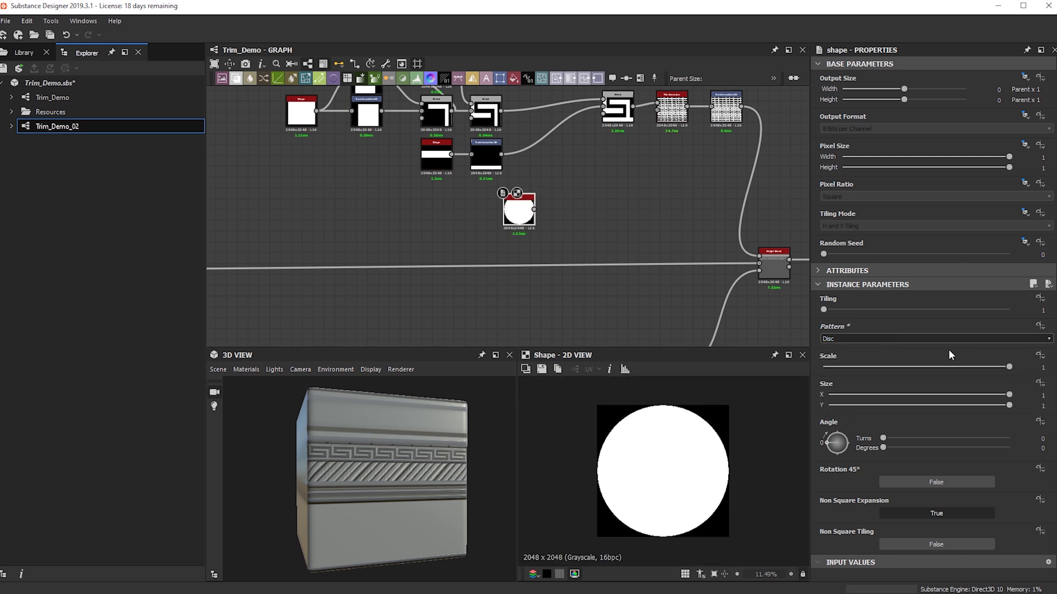
left_click_drag(951, 395, 917, 396)
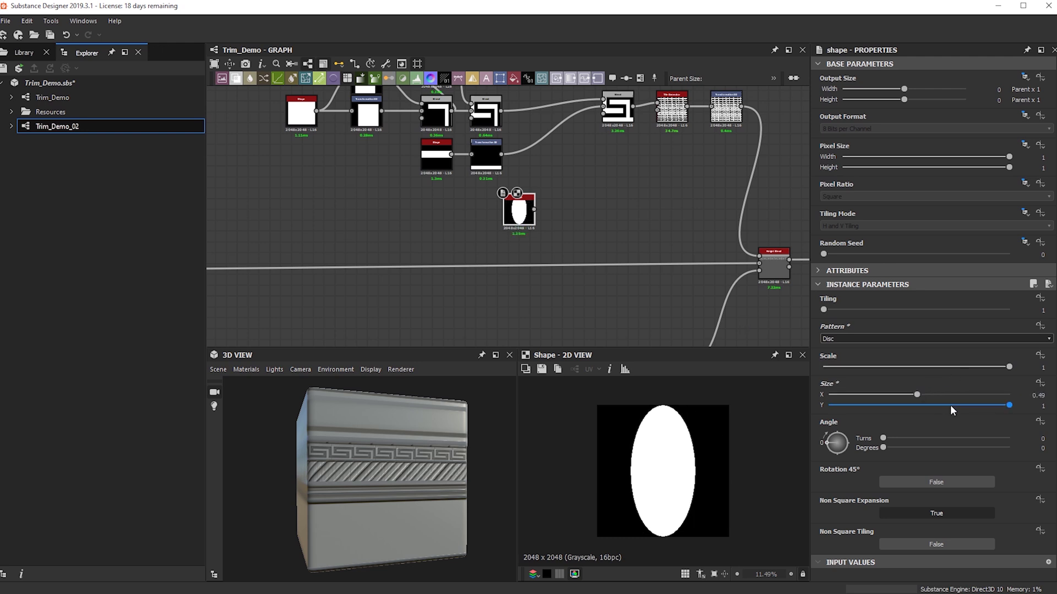
key("ctrl+z")
left_click_drag(966, 366, 936, 367)
scroll(557, 215, "up", 4)
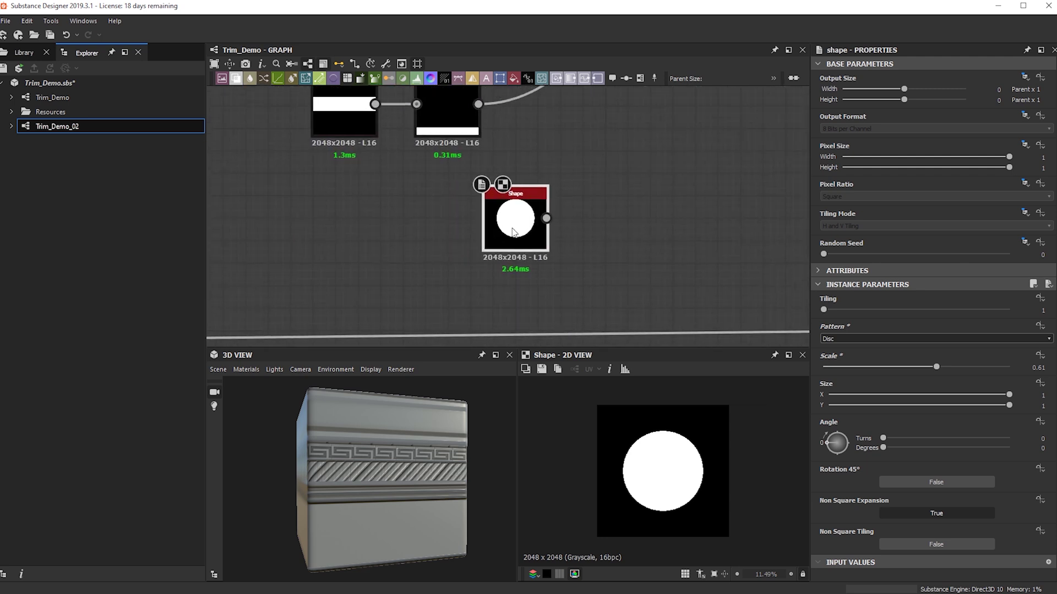
key("space")
key("Escape")
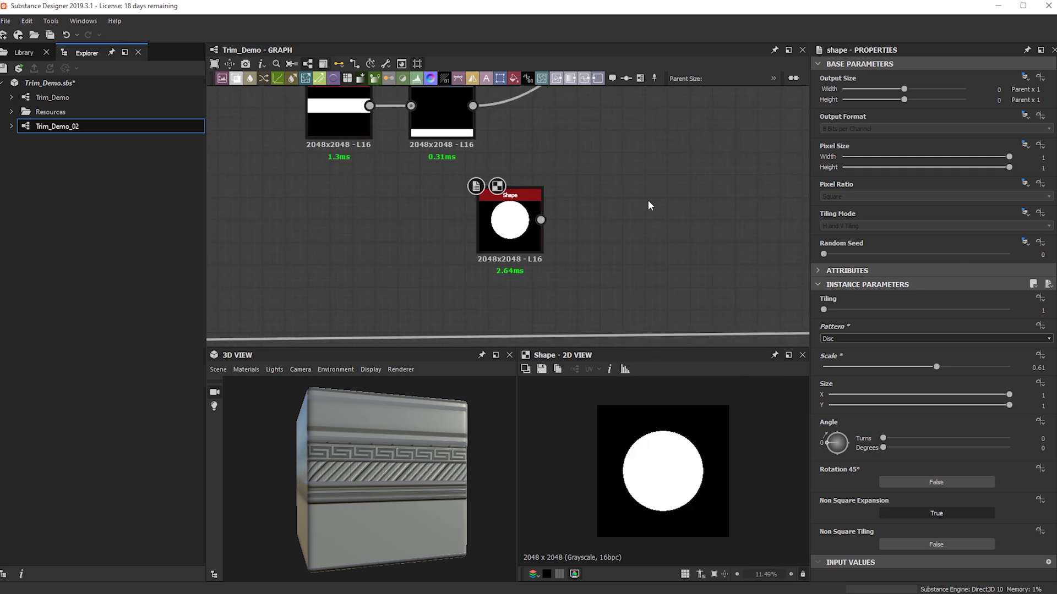
scroll(605, 182, "down", 2)
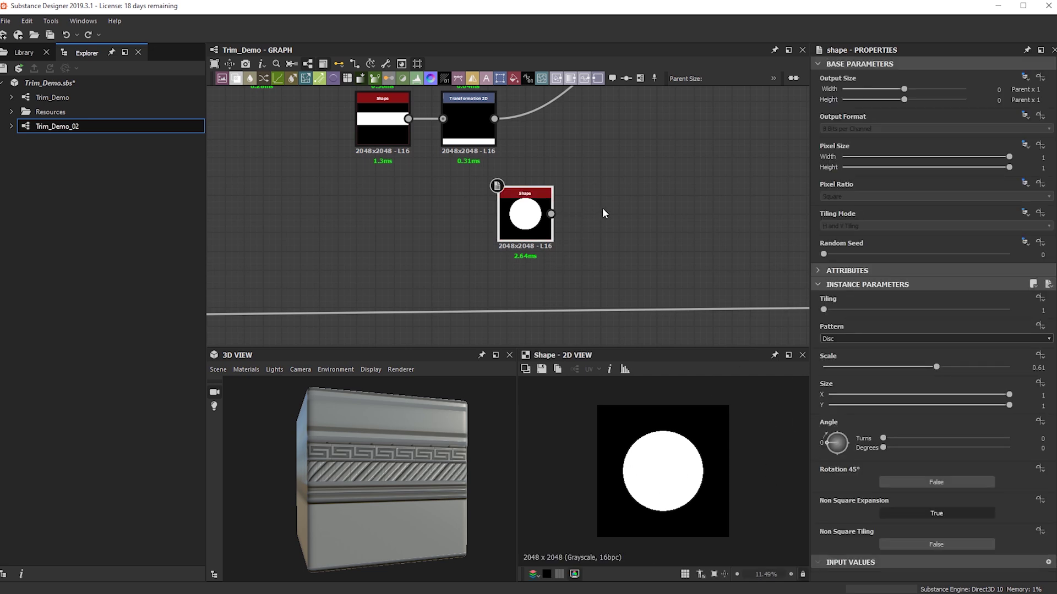
key("space")
type("tr")
key("Escape")
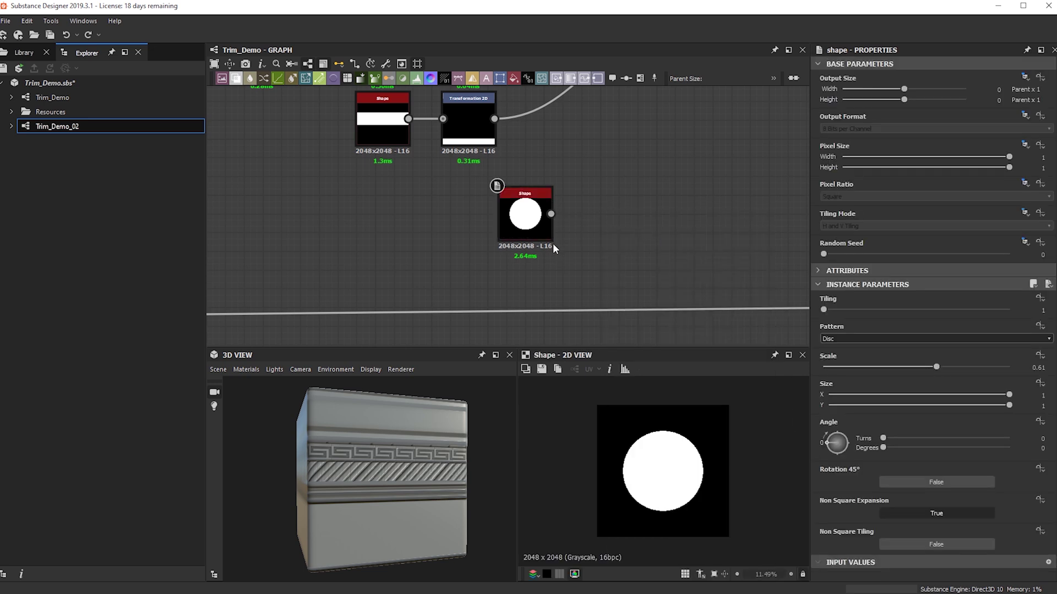
Step: Add a Transformation 2D node after the disc Shape, shift the disc left, and set the Shape's Scale to 0.36
left_click_drag(551, 213, 593, 214)
mouse_move(678, 435)
left_mouse_down()
mouse_move(679, 448)
mouse_move(663, 448)
left_mouse_up()
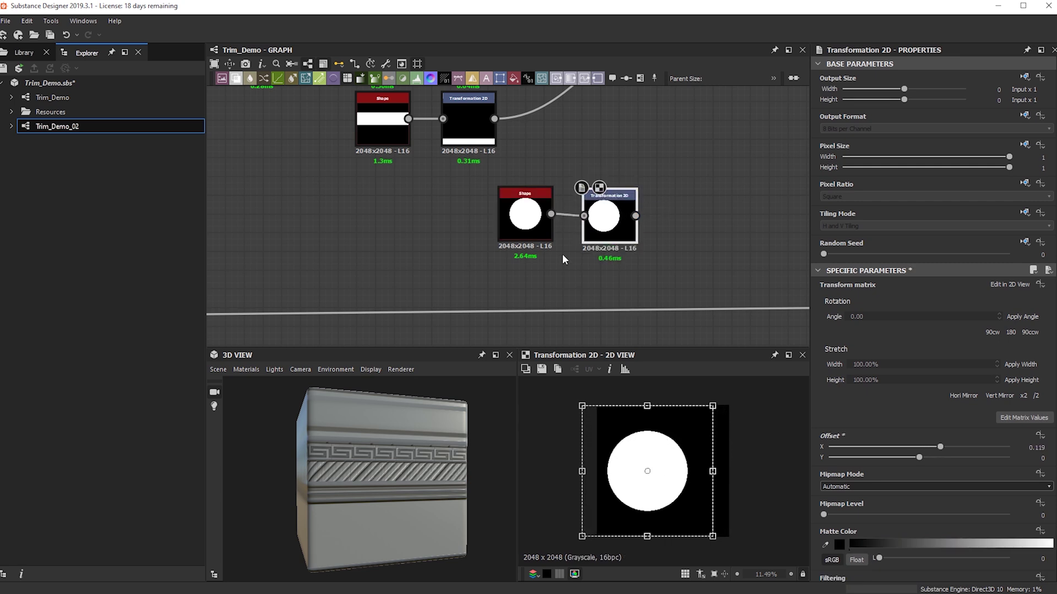
left_click(521, 215)
left_click_drag(935, 365, 883, 371)
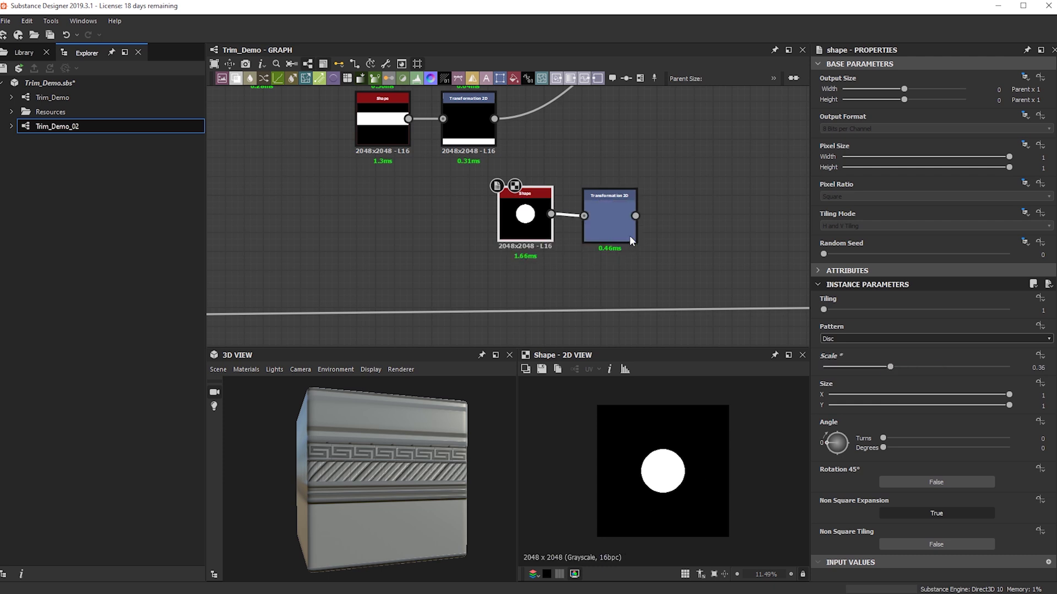
Step: Preview the Transformation 2D node and shift the disc further left to an X offset of about 0.226
left_click(607, 227)
double_click(606, 226)
left_click_drag(690, 477, 666, 476)
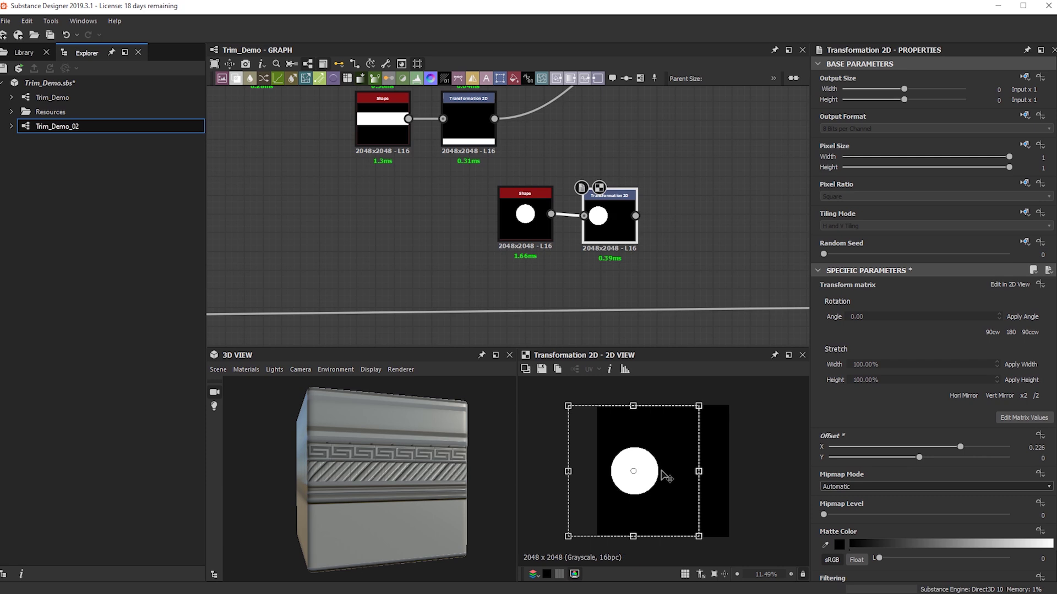
left_click(675, 305)
Step: Add a Mirror Grayscale node in the free space beside the disc's Shape and Transformation 2D nodes
scroll(657, 234, "up", 2)
middle_click_drag(658, 219, 527, 232)
left_click_drag(460, 234, 354, 122)
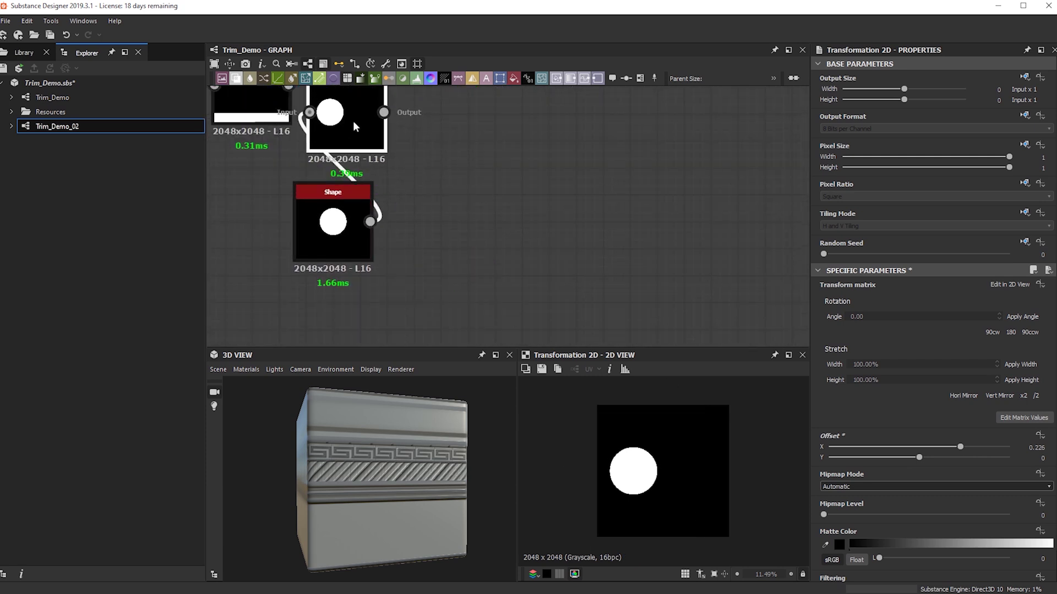
middle_click_drag(353, 124, 383, 117)
key("space")
type("mirr")
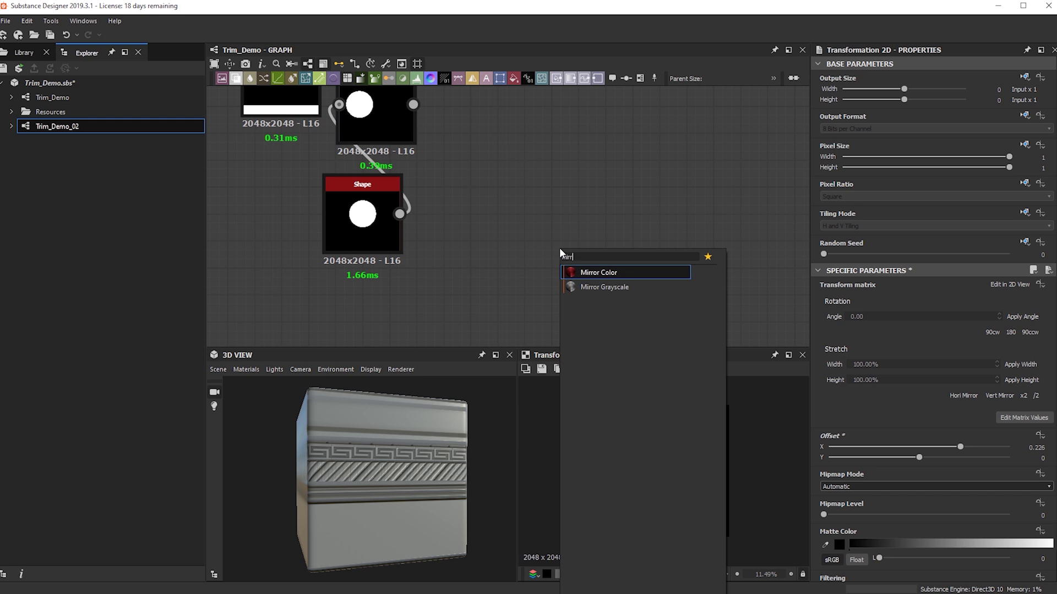
key("Escape")
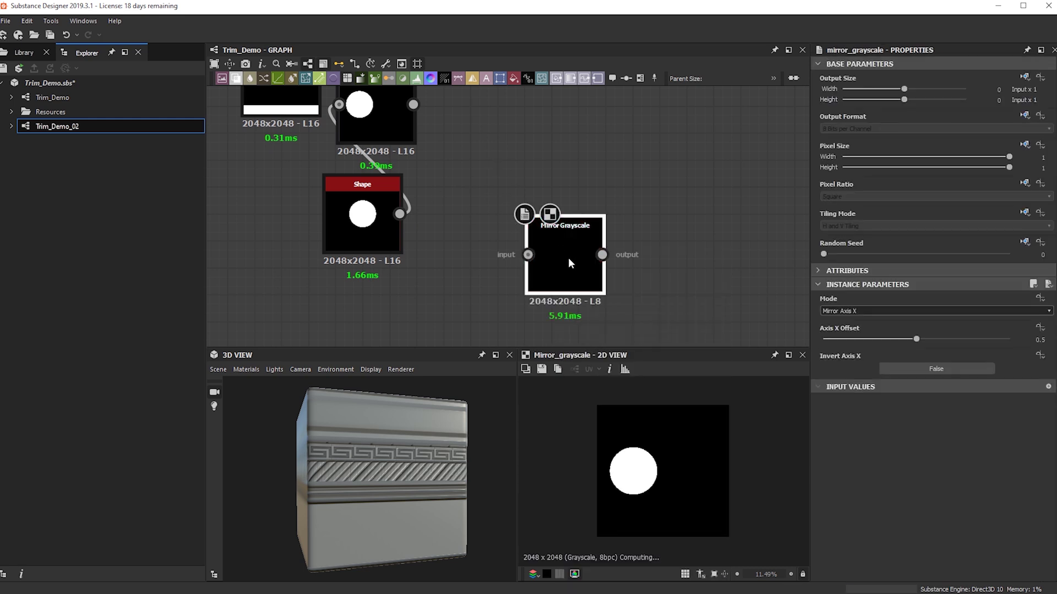
Step: Connect the Transformation 2D output to the Mirror Grayscale node and line the three disc nodes up in a row
left_click_drag(568, 258, 575, 203)
left_click_drag(383, 115, 477, 226)
left_click_drag(580, 210, 598, 221)
middle_click_drag(410, 183, 417, 220)
left_click(383, 230)
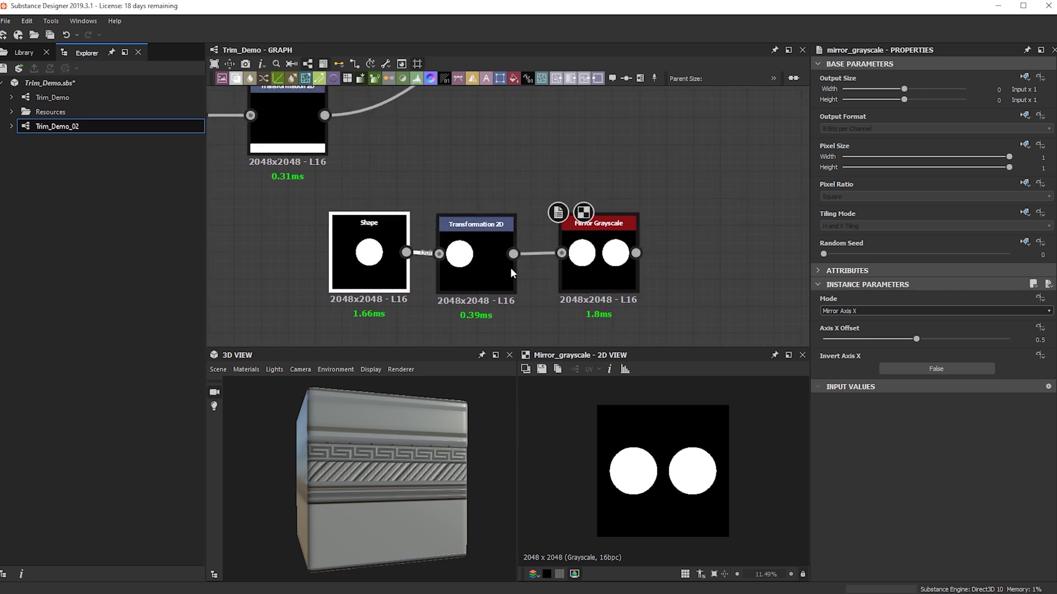
Step: Duplicate the disc Shape node, set the copy's pattern to Square, and place it above the disc chain
key("ctrl+d")
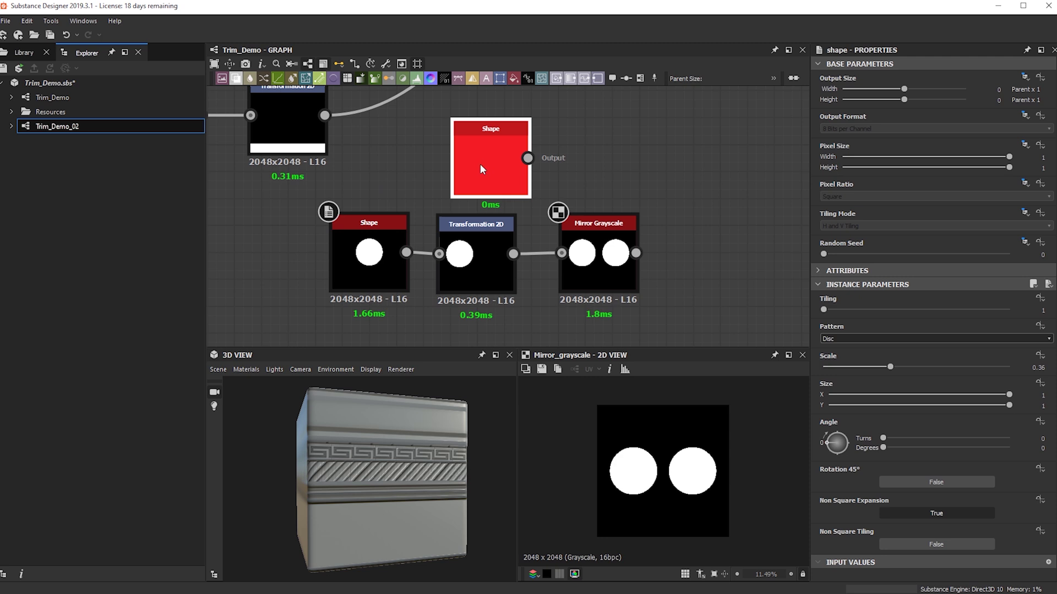
left_click(876, 338)
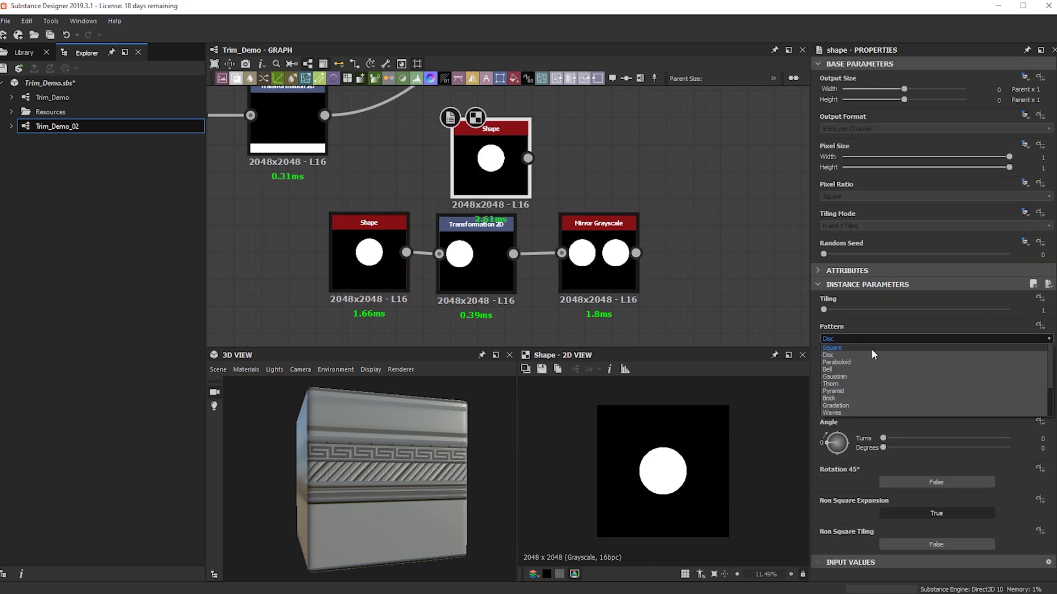
left_click(872, 347)
left_click_drag(492, 158, 479, 158)
Step: Add a Blend node with the square as foreground and the mirrored discs as background, using Add (Linear Dodge)
middle_click_drag(647, 198, 536, 206)
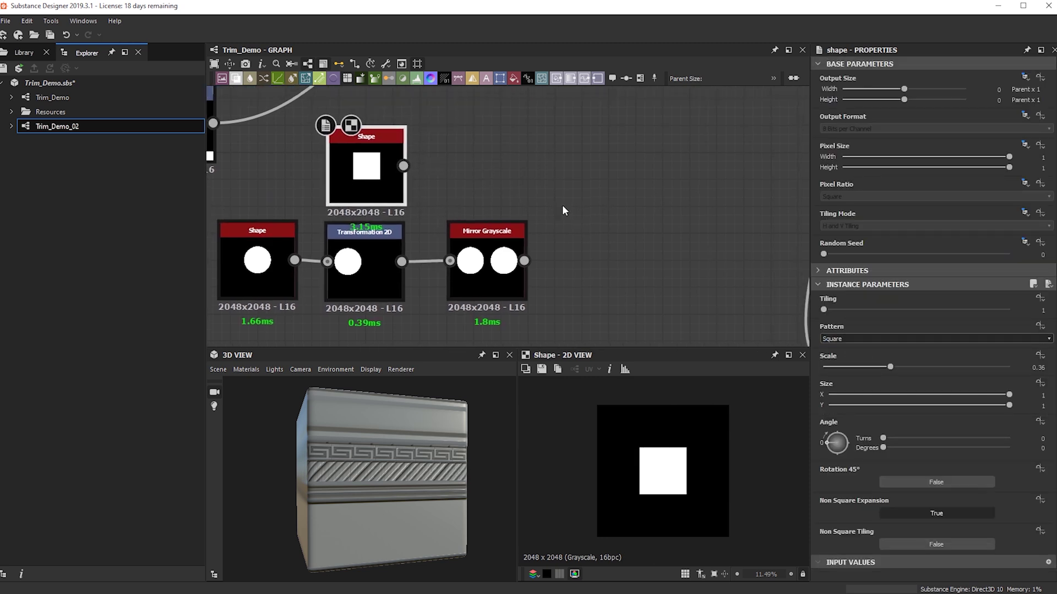
left_click(602, 178)
key("space")
type("b")
left_click(641, 205)
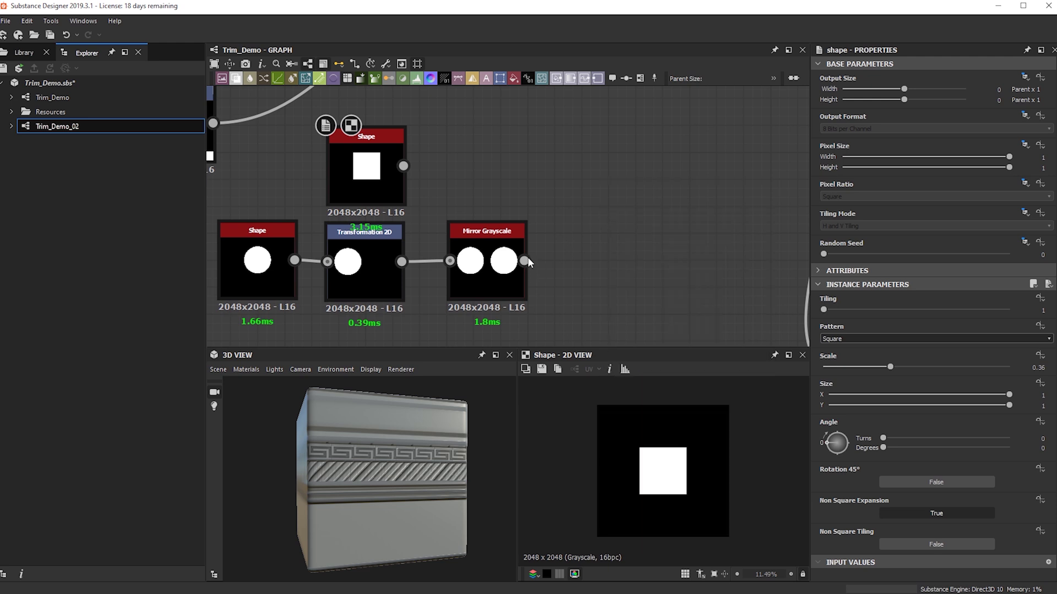
left_click_drag(521, 262, 616, 243)
left_click_drag(403, 166, 597, 229)
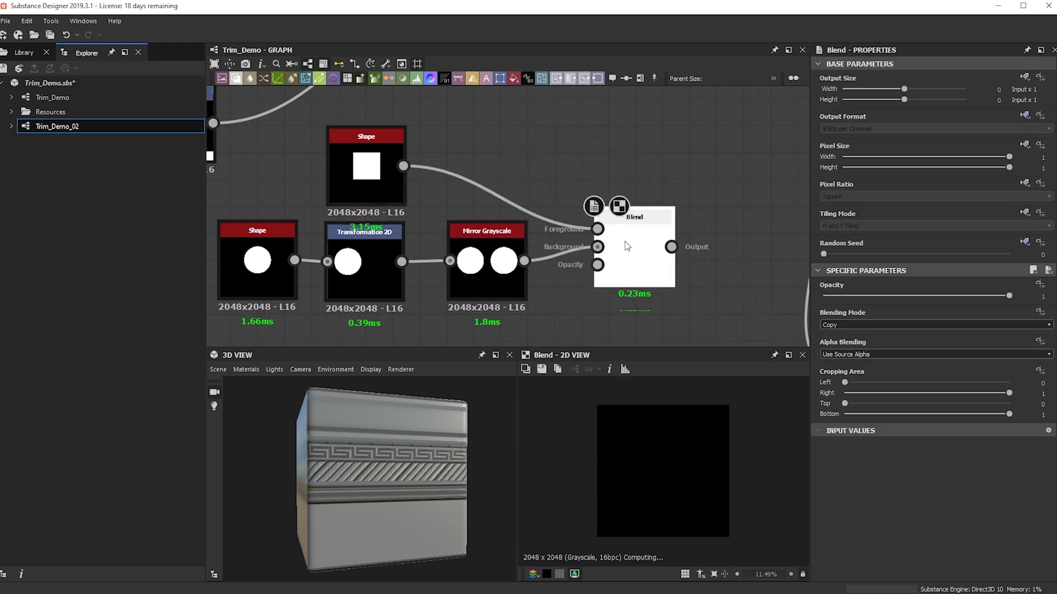
left_click(880, 325)
left_click(872, 342)
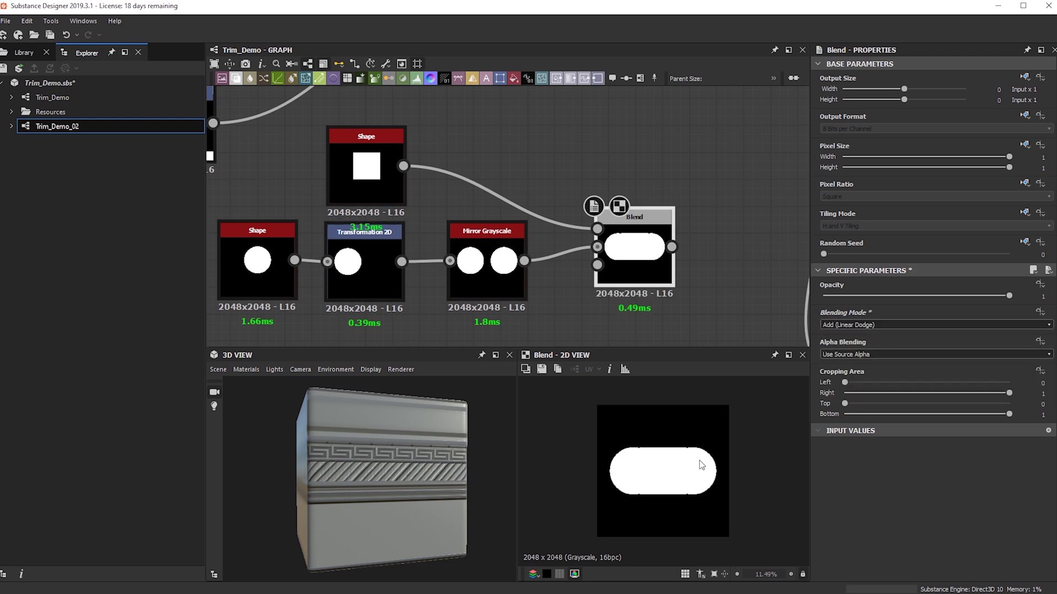
Step: Shift the disc's Transformation 2D to an X offset of about 0.2021 so the disc edges meet the square smoothly
scroll(699, 457, "up", 4)
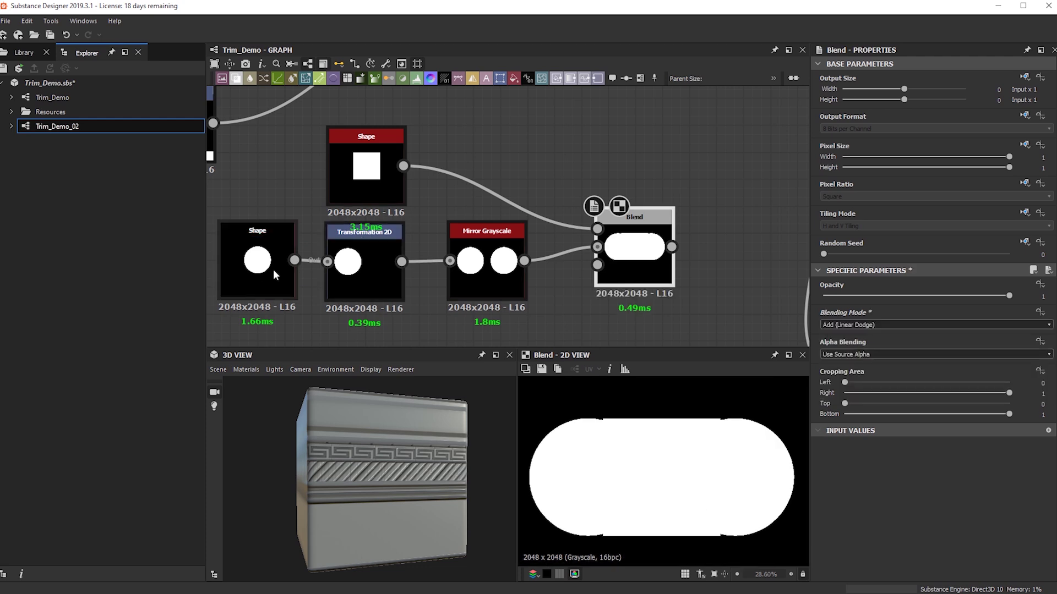
left_click(349, 271)
left_click_drag(614, 472, 621, 470)
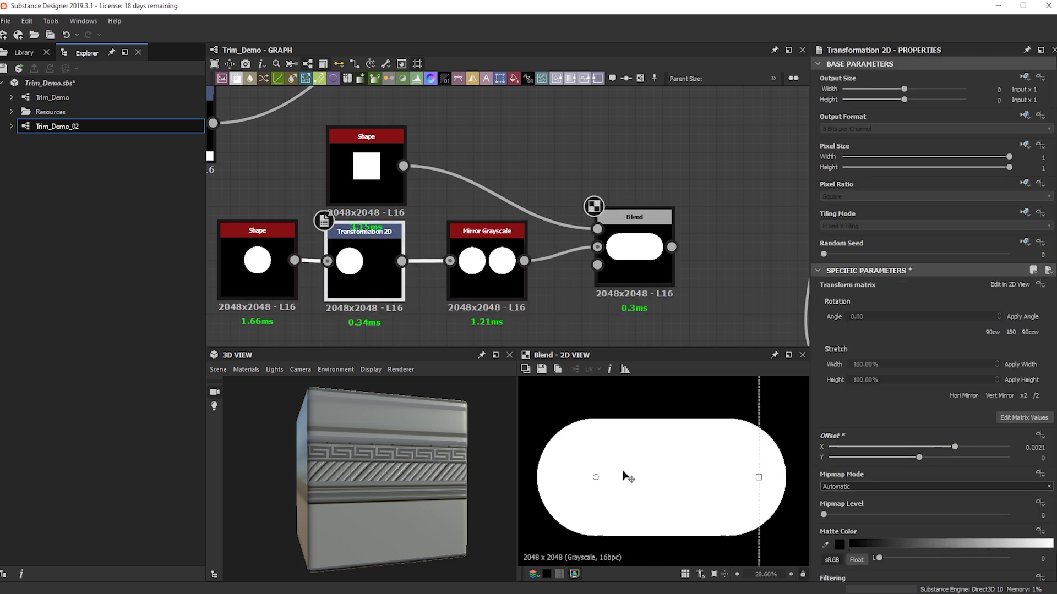
Step: Connect the capsule Blend's output to the Tile Generator's pattern input in place of the Greek key pattern
scroll(580, 229, "down", 4)
left_click_drag(412, 213, 609, 261)
left_click_drag(618, 242, 546, 269)
left_click(560, 255)
left_click(546, 268)
left_click(547, 270)
scroll(691, 156, "up", 6)
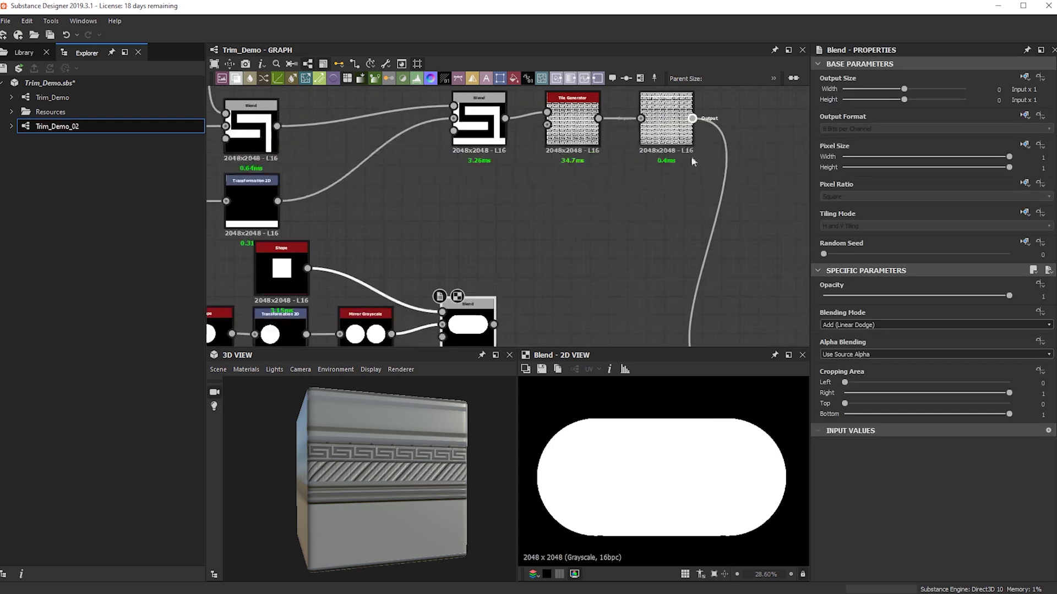
scroll(704, 314, "down", 3)
middle_click_drag(327, 215, 405, 215)
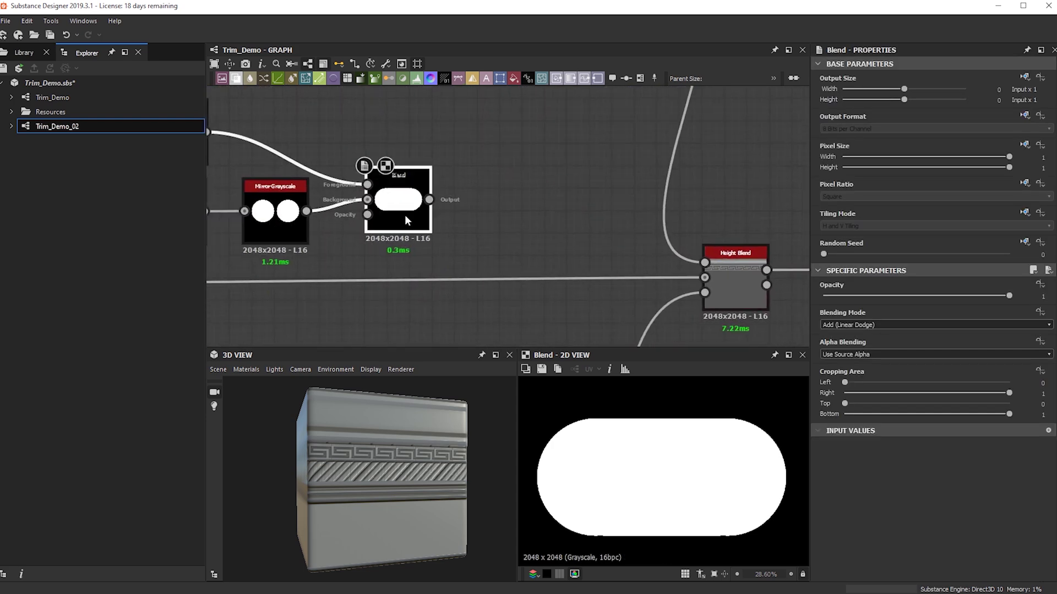
key("space")
left_click_drag(429, 222, 704, 262)
left_click_drag(625, 219, 466, 292)
scroll(487, 176, "down", 3)
middle_click_drag(500, 168, 467, 292)
left_click_drag(467, 292, 526, 202)
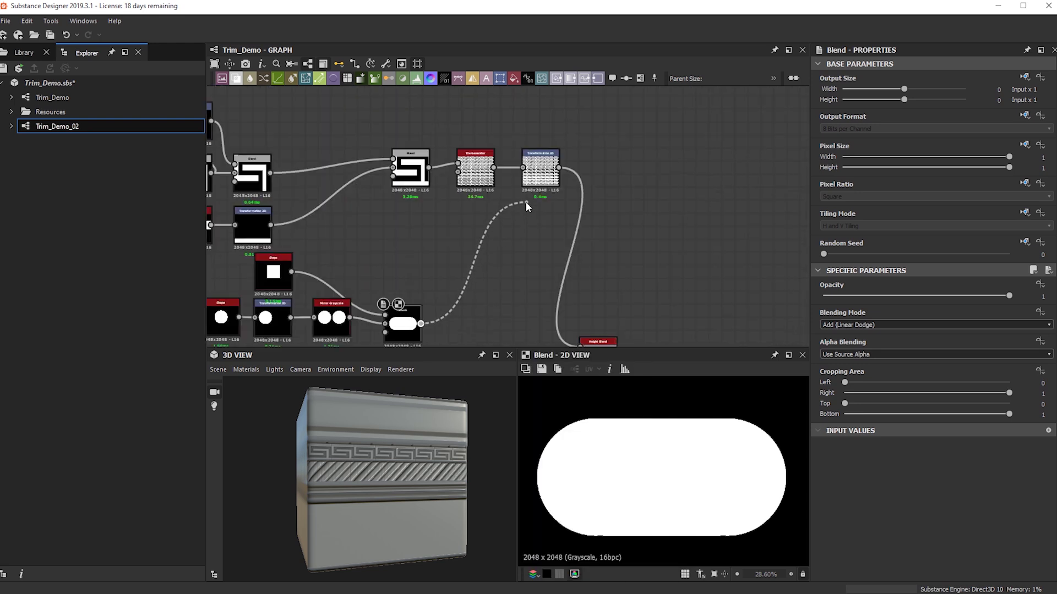
left_click_drag(468, 166, 468, 165)
scroll(490, 253, "down", 2)
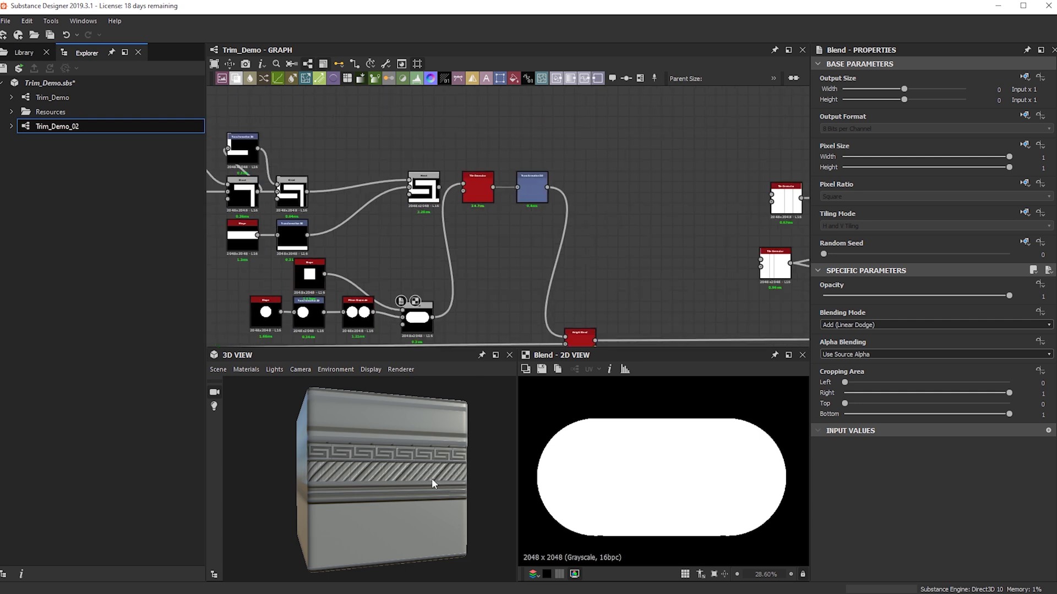
left_click_drag(425, 482, 405, 449)
Step: Delete the old Greek key nodes and move the capsule node chain in line with the Tile Generator
middle_click_drag(361, 241, 443, 226)
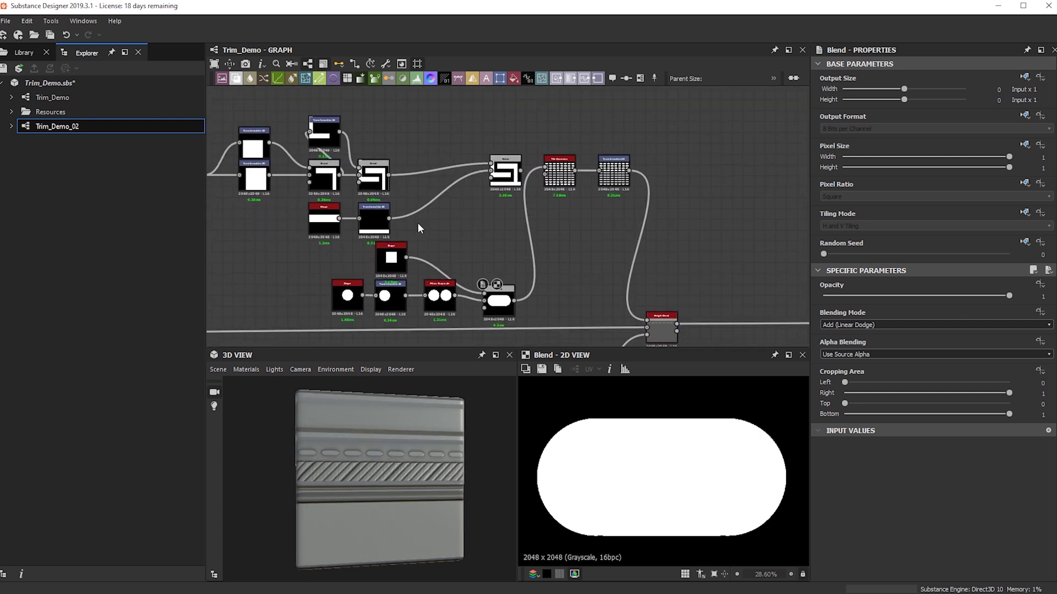
scroll(308, 226, "down", 3)
middle_click_drag(297, 214, 471, 211)
left_click_drag(379, 145, 555, 227)
key("Delete")
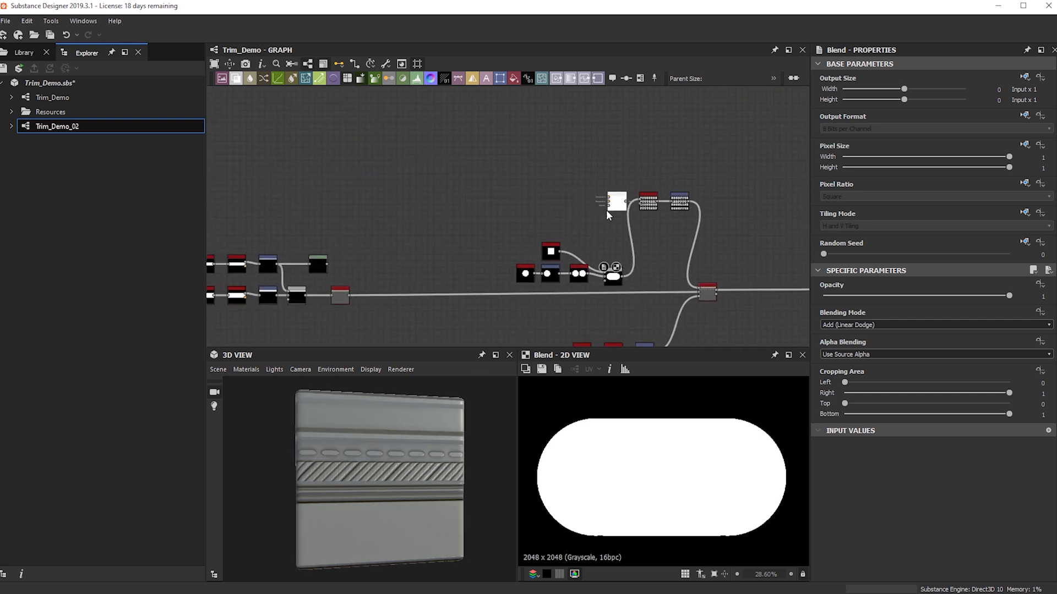
left_click_drag(474, 210, 611, 202)
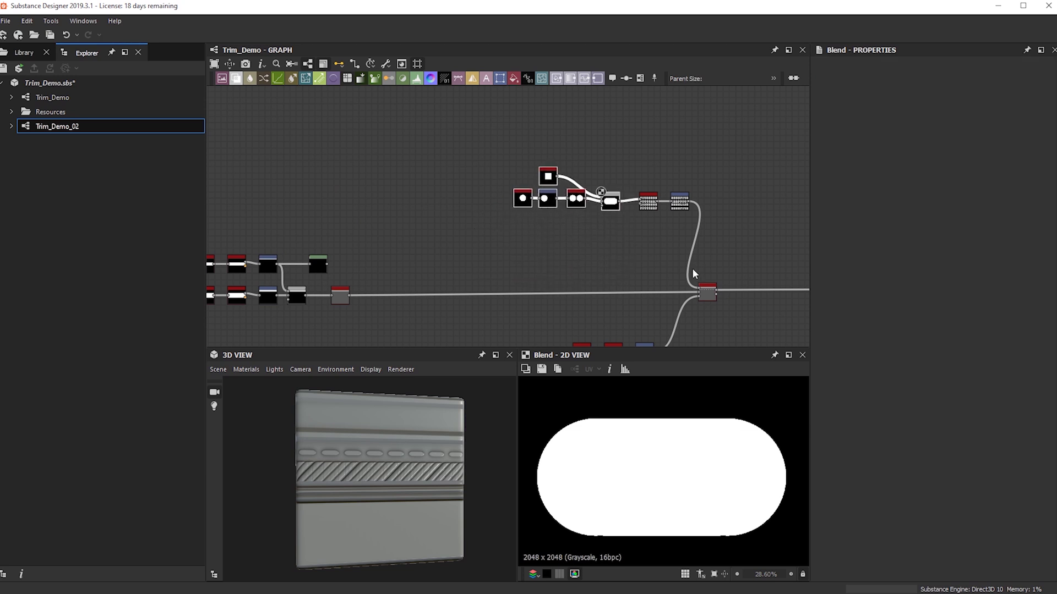
Step: Preview the Height Blend that adds the capsule band and examine the band on the 3D model up close
scroll(689, 267, "up", 5)
middle_click_drag(689, 266, 601, 211)
scroll(629, 278, "up", 2)
double_click(629, 278)
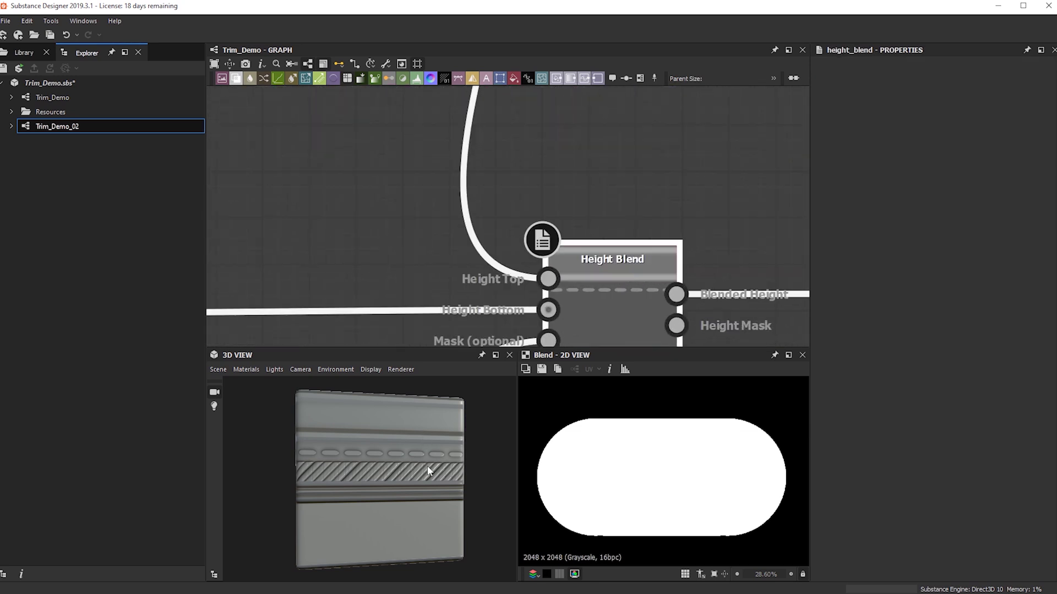
left_click_drag(433, 480, 438, 450)
scroll(410, 458, "up", 3)
scroll(422, 242, "down", 3)
Step: Move the capsule node chain away from the Tile Generator to make room for another node
middle_click_drag(423, 242, 486, 352)
scroll(450, 189, "down", 4)
middle_click_drag(418, 99, 535, 246)
left_click_drag(554, 248, 495, 212)
left_click_drag(495, 212, 597, 222)
left_click(465, 166)
key("space")
type("inv")
key("Down")
left_click(616, 232)
Step: Insert an Invert Grayscale node between the capsule Blend and the Tile Generator
scroll(617, 232, "down", 2)
middle_click_drag(617, 232, 541, 103)
scroll(563, 269, "up", 4)
middle_click_drag(554, 285, 528, 261)
scroll(404, 143, "down", 2)
middle_click_drag(385, 104, 511, 316)
middle_click_drag(395, 184, 486, 269)
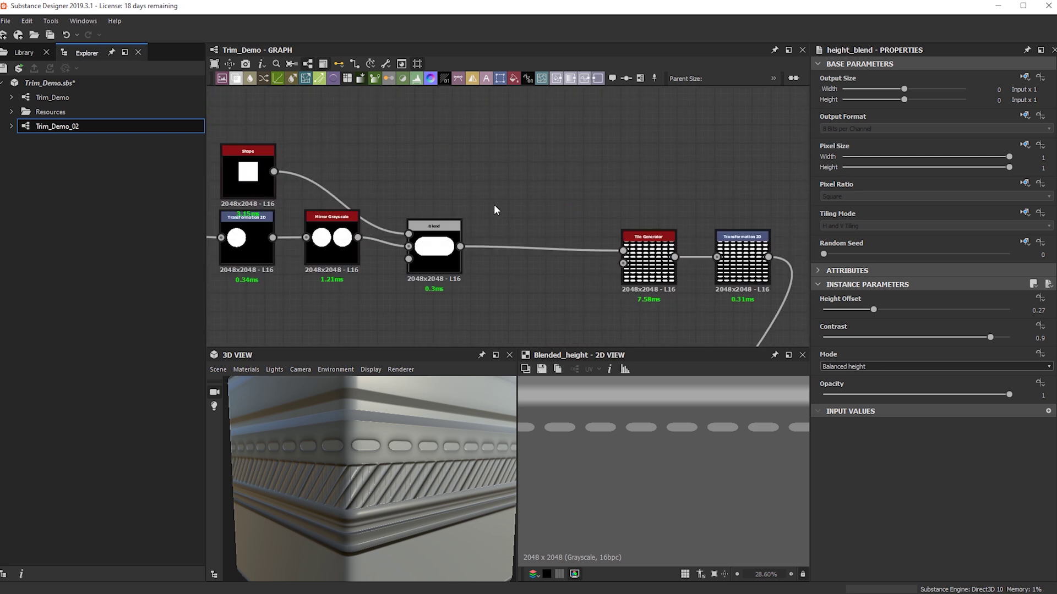
key("space")
type("invert")
key("Down")
key("Return")
left_click_drag(459, 247, 473, 209)
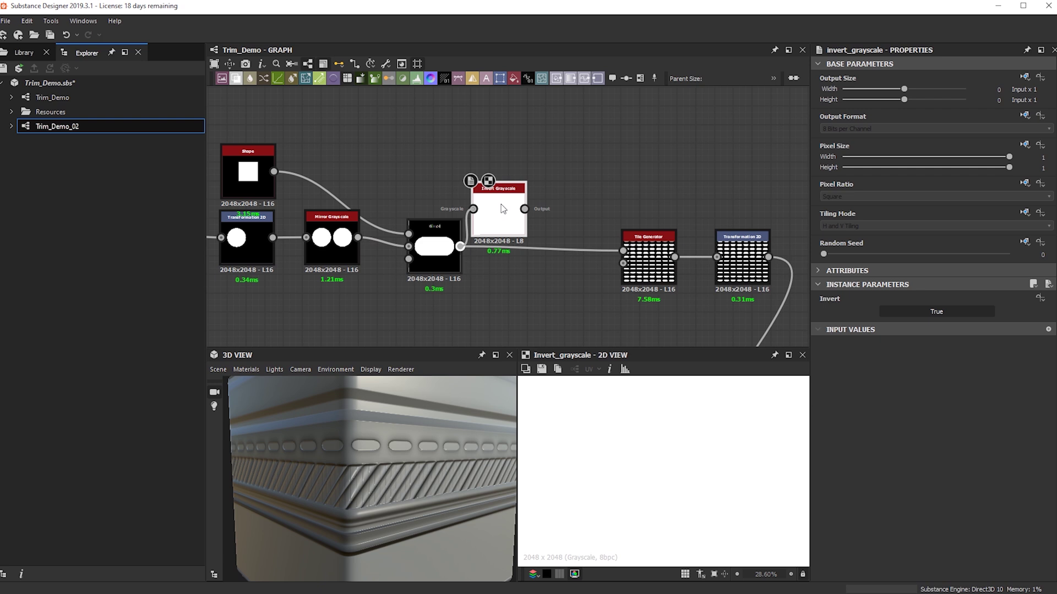
left_click_drag(628, 257, 626, 255)
Step: Examine the inverted capsule band on the 3D model
scroll(520, 165, "down", 1)
middle_click_drag(516, 159, 412, 18)
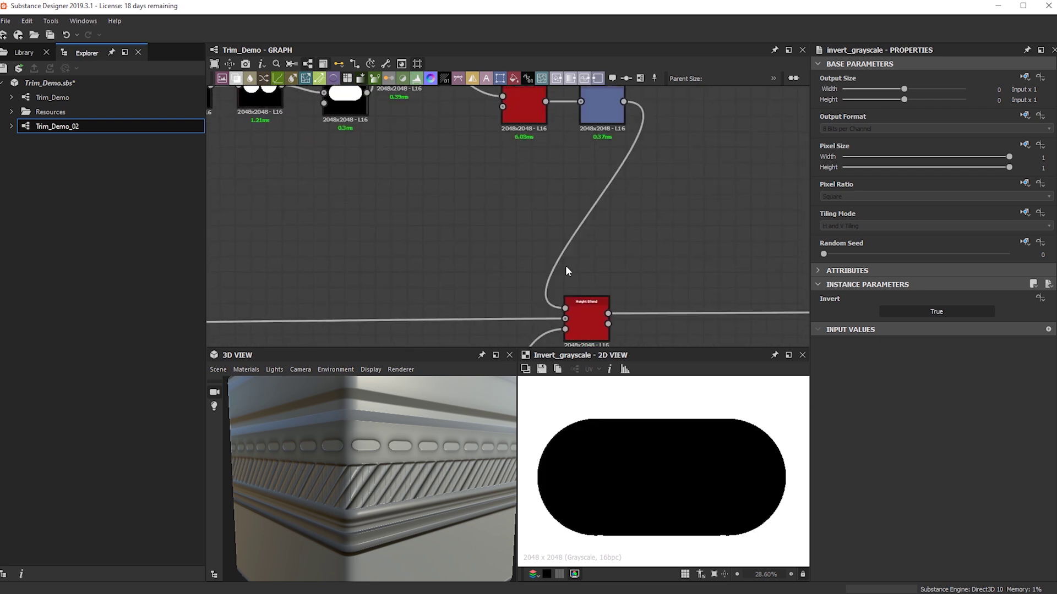
middle_click_drag(566, 266, 533, 220)
mouse_move(474, 444)
left_mouse_down()
mouse_move(406, 461)
mouse_move(473, 446)
left_mouse_up()
scroll(407, 454, "up", 3)
scroll(408, 437, "down", 4)
scroll(489, 253, "down", 1)
middle_click_drag(491, 129, 509, 251)
scroll(511, 221, "up", 5)
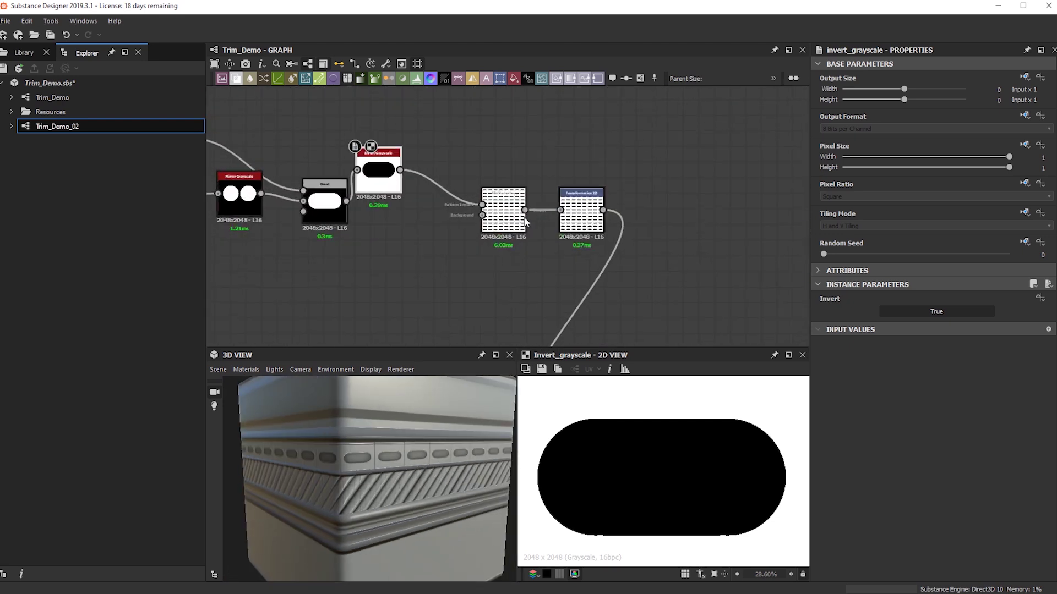
Step: Preview the Tile Generator and inspect the seams between the capsule tiles in the pattern and on the 3D model
left_click(504, 204)
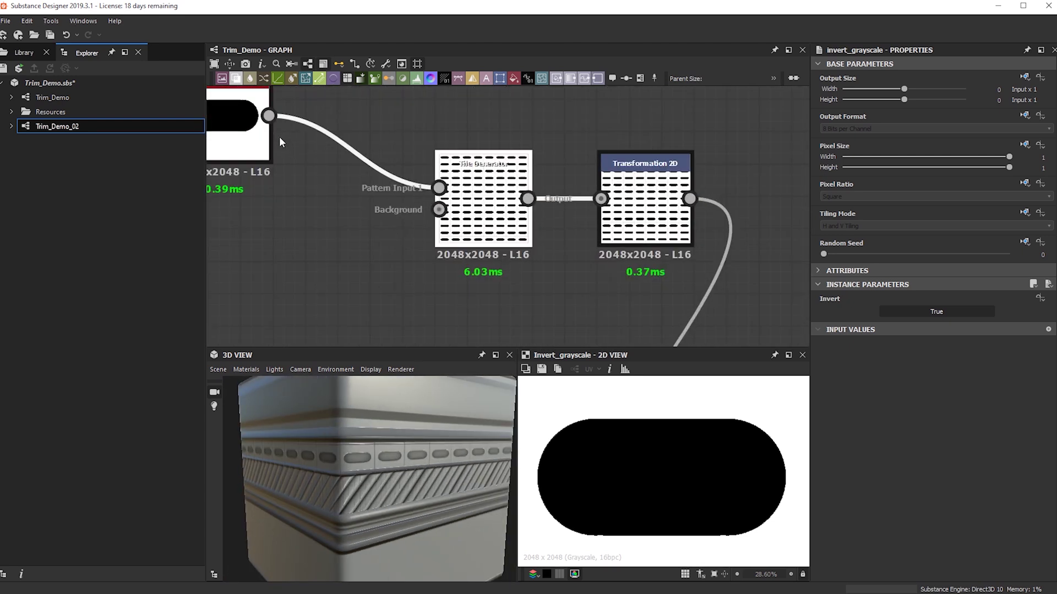
double_click(524, 203)
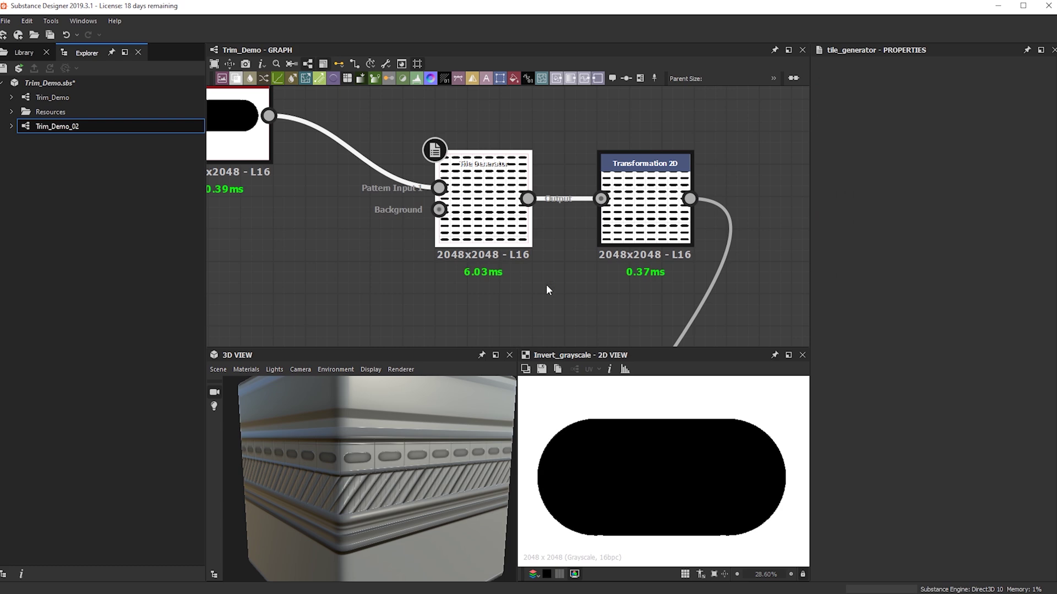
scroll(703, 455, "up", 3)
middle_click_drag(704, 455, 668, 500)
scroll(722, 462, "up", 3)
scroll(749, 452, "down", 3)
left_click_drag(453, 480, 388, 483)
scroll(387, 482, "down", 5)
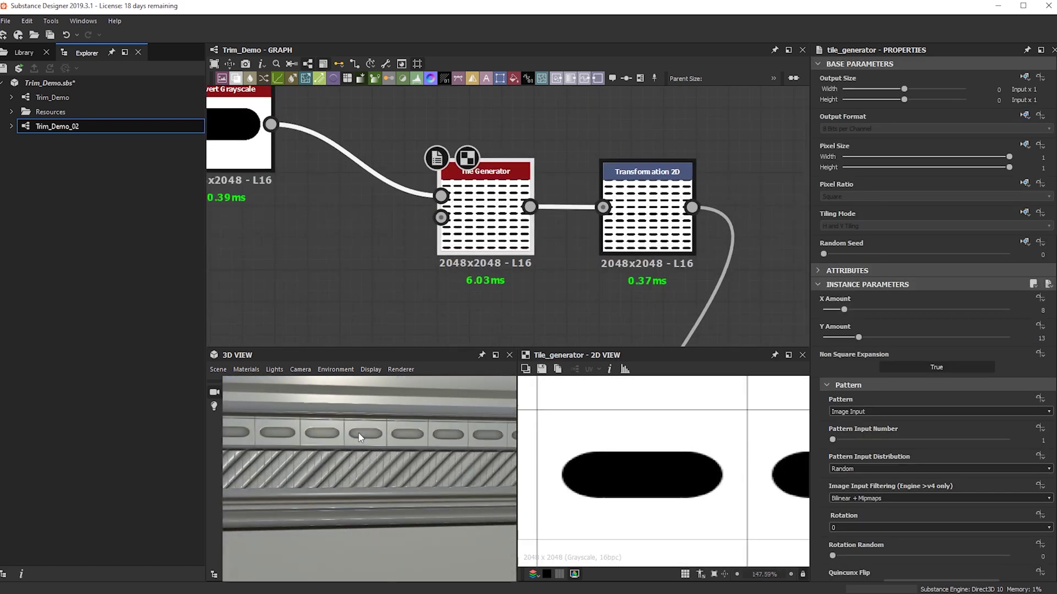
Step: Line up the Invert Grayscale, Tile Generator and Transformation 2D nodes and move the whole chain close to the Height Blend
scroll(708, 248, "down", 4)
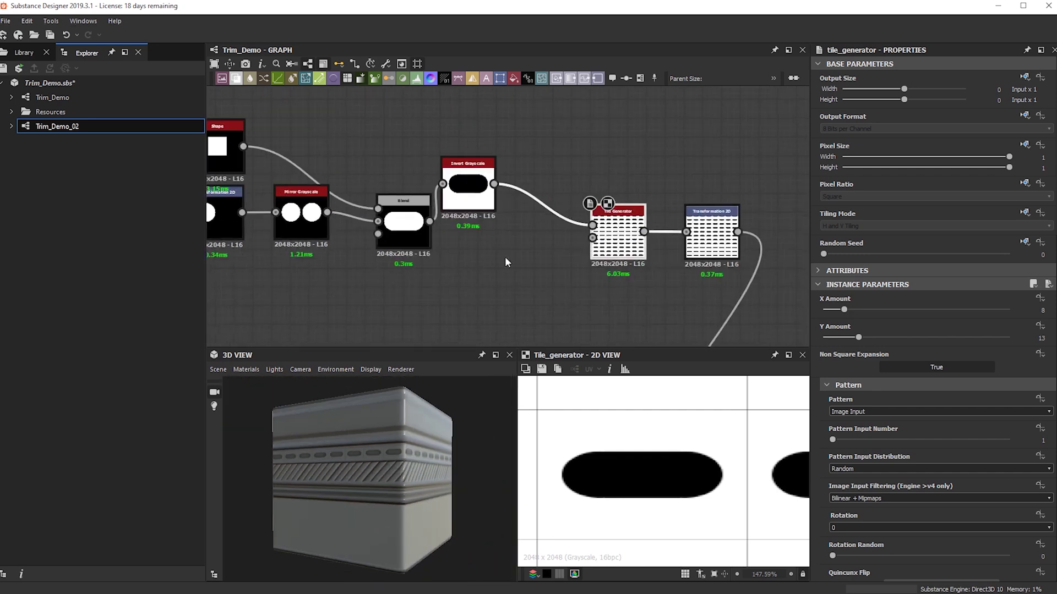
left_click_drag(601, 265, 580, 246)
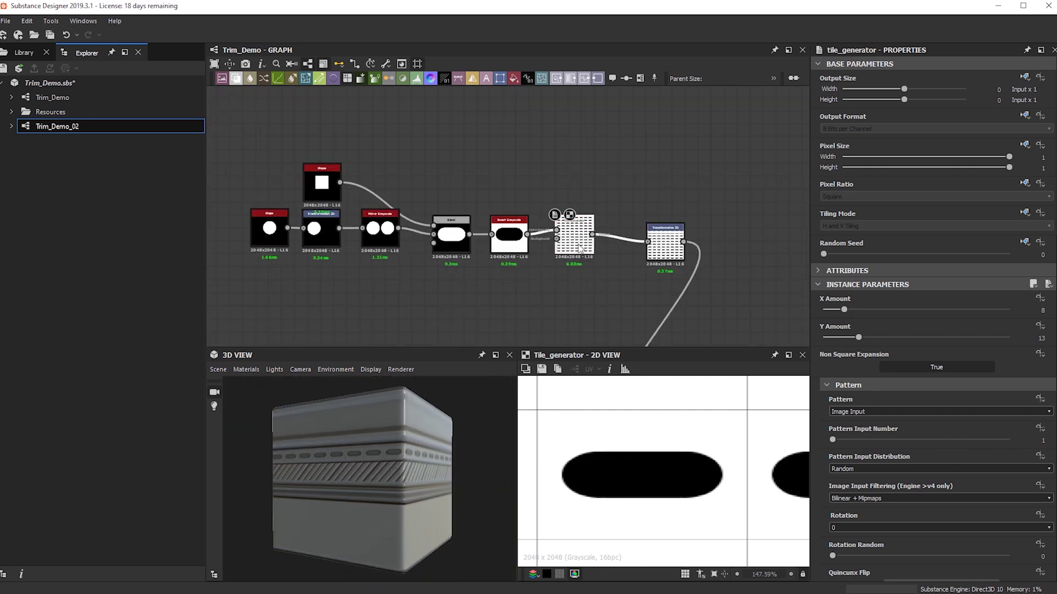
left_click_drag(681, 254, 655, 247)
scroll(562, 240, "down", 2)
left_click_drag(317, 173, 540, 323)
scroll(541, 323, "down", 2)
middle_click_drag(540, 324, 548, 206)
left_click_drag(338, 154, 575, 216)
Step: Preview the Height Blend and examine the recessed capsule band and its tile seams on the 3D model
scroll(596, 234, "up", 1)
scroll(602, 232, "up", 3)
double_click(614, 244)
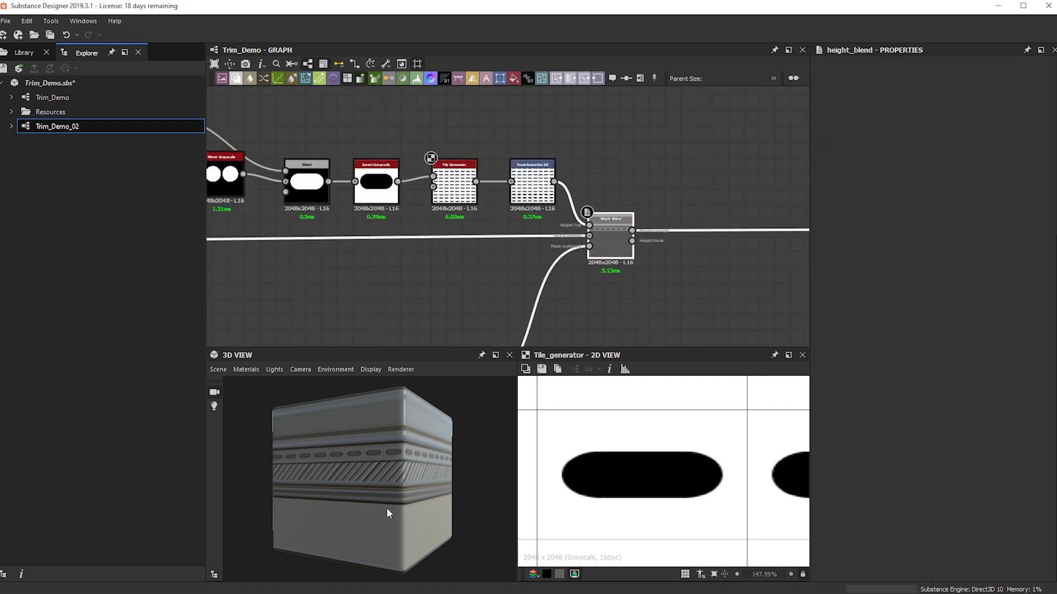
left_click_drag(444, 504, 375, 461)
scroll(511, 183, "up", 1)
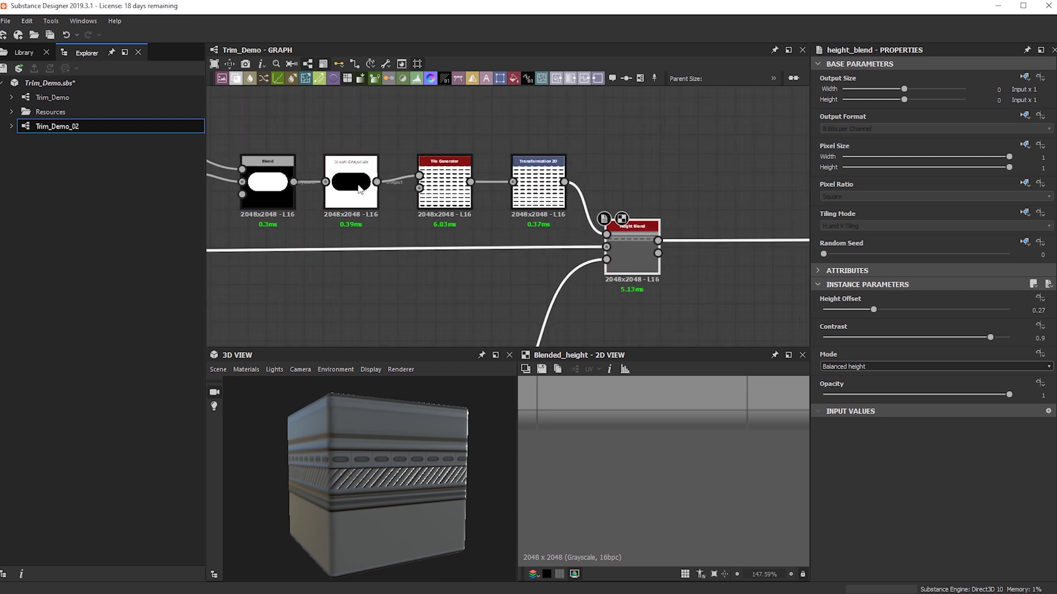
scroll(372, 434, "up", 5)
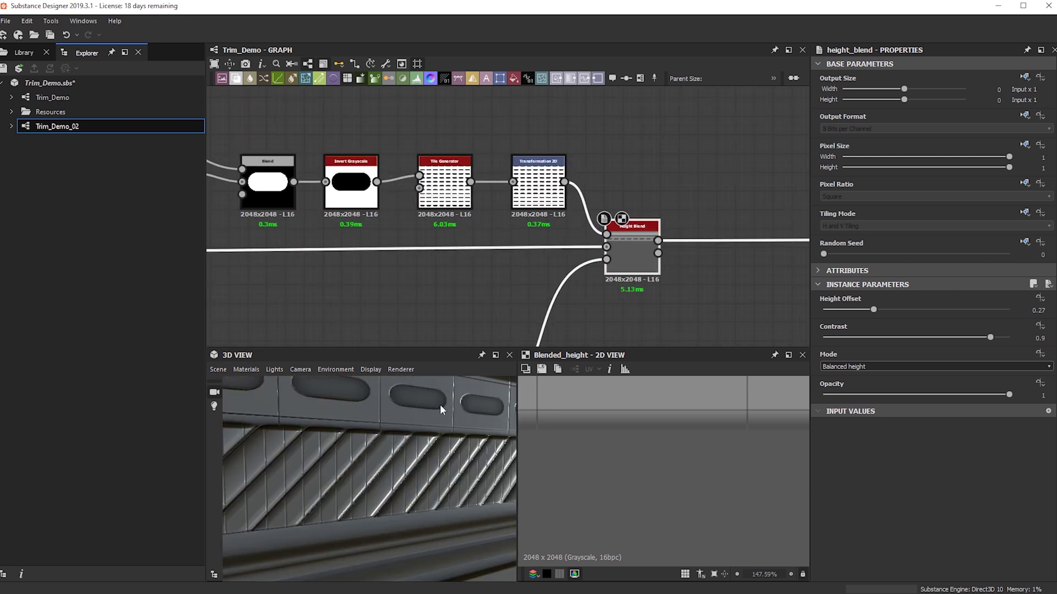
Step: Add an Edge Detect node and place it above the Invert Grayscale node
scroll(523, 220, "down", 3)
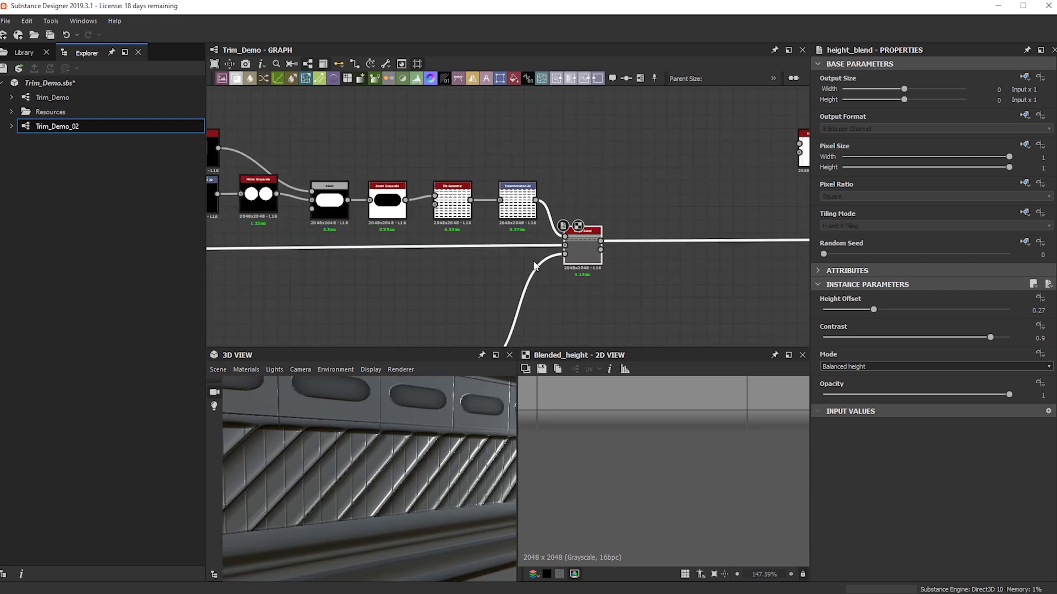
key("space")
type("edge")
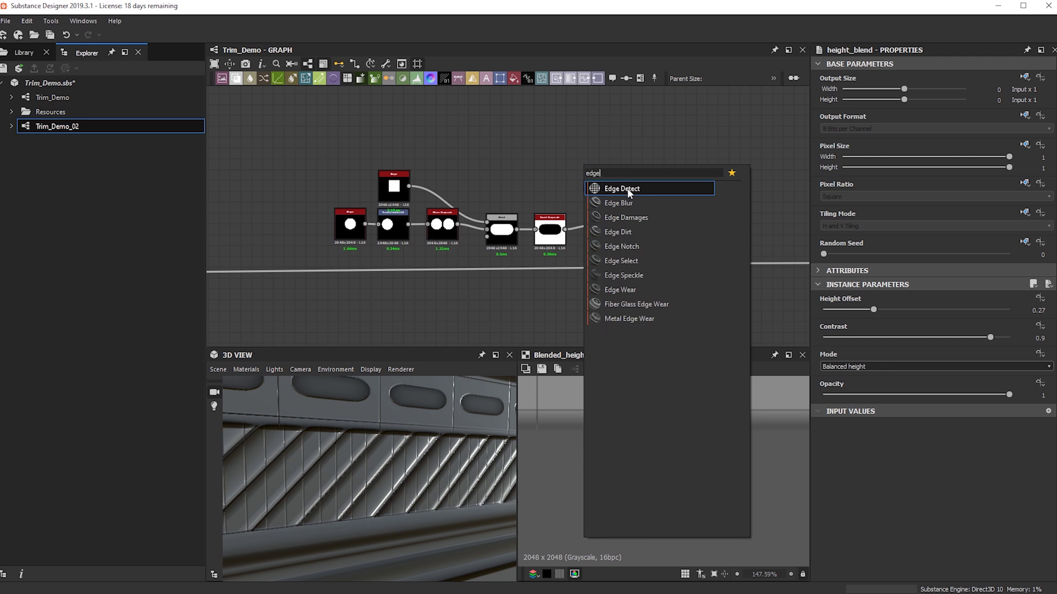
left_click(627, 188)
left_click_drag(560, 227, 575, 161)
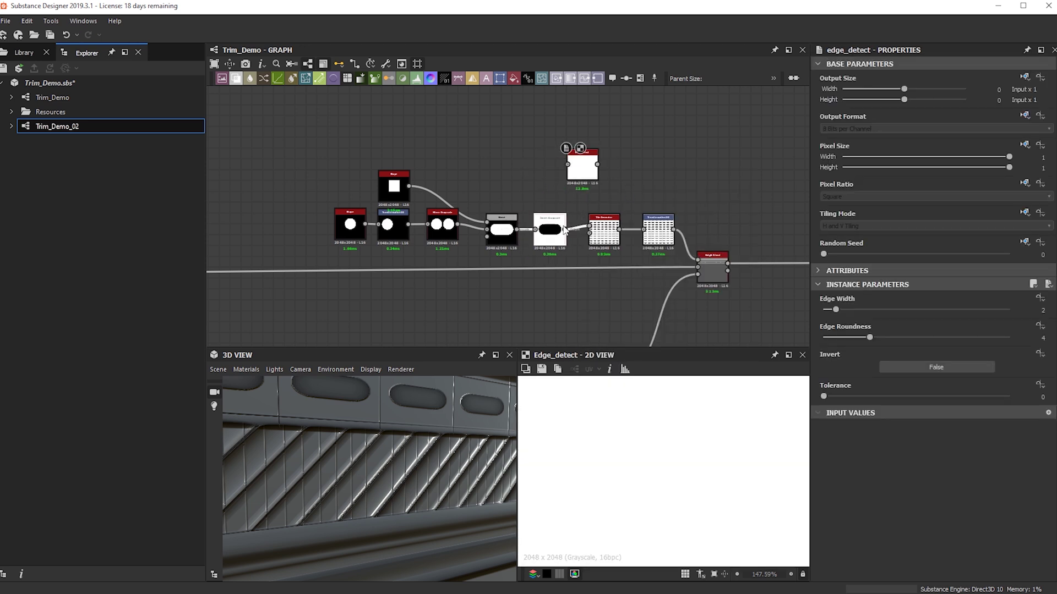
key("ctrl+z")
key("space")
type("edge")
key("Escape")
key("ctrl+y")
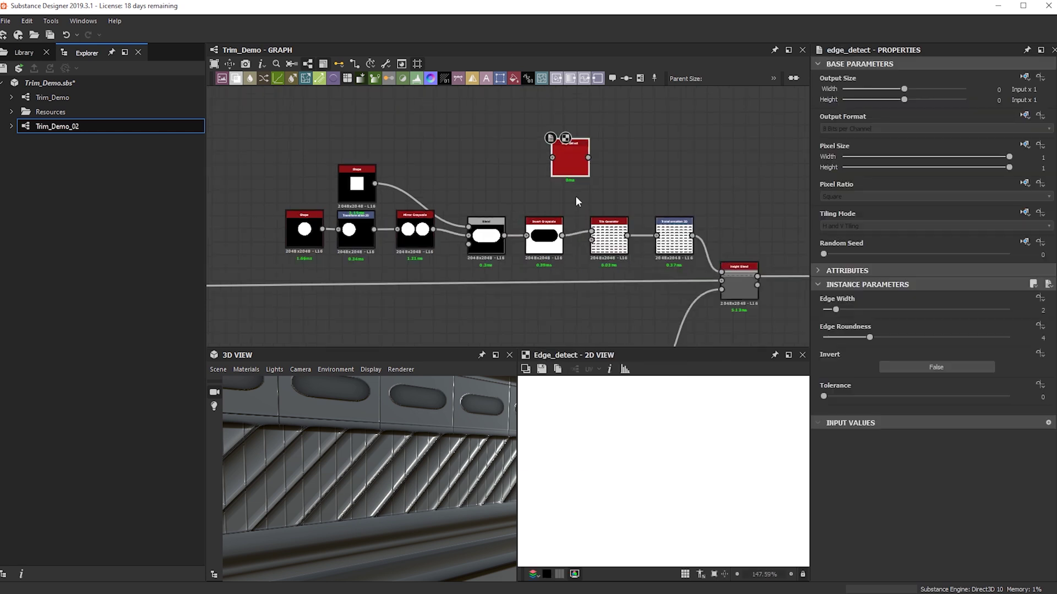
Step: Feed Invert Grayscale into the Edge Detect node placed above it, with Edge Width 3.87 and Edge Roundness 0
scroll(576, 196, "up", 3)
left_click_drag(550, 158, 513, 194)
scroll(361, 199, "down", 4)
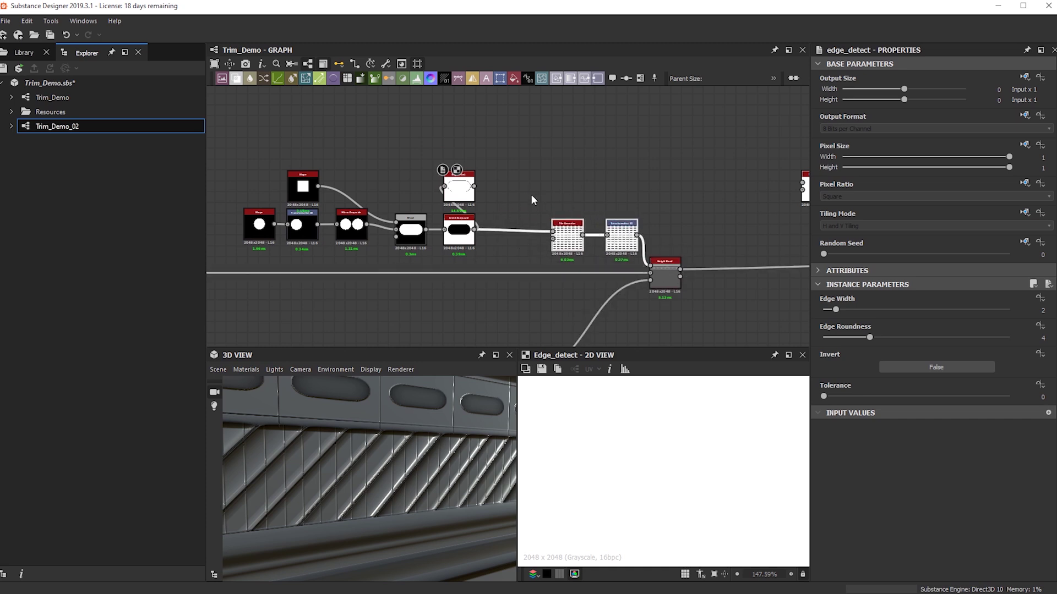
scroll(528, 198, "up", 4)
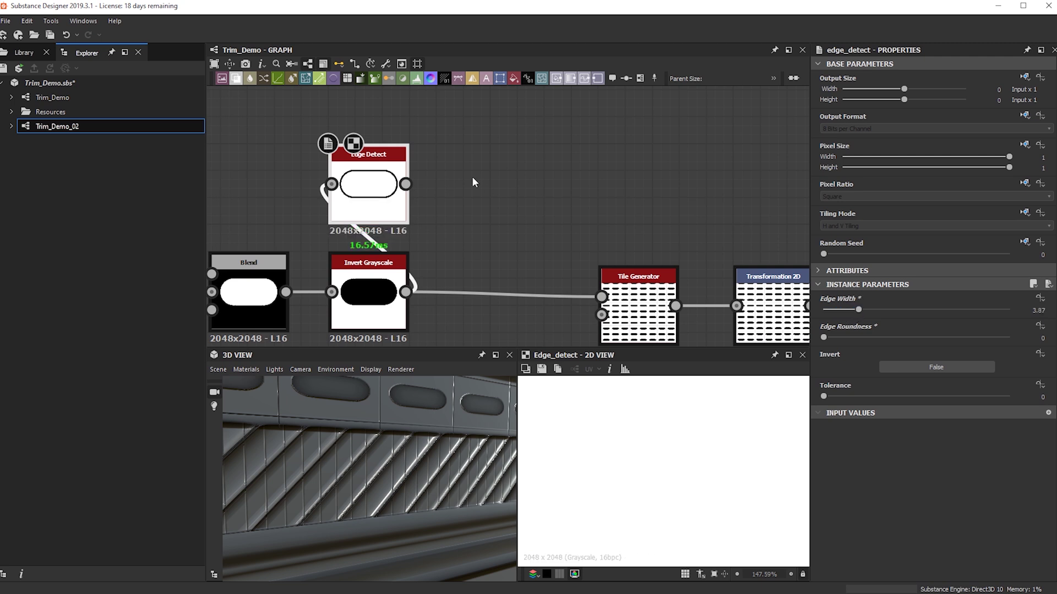
Step: Add a Blend node with Edge Detect as foreground and Invert Grayscale as background
key("space")
type("edg")
left_click(526, 152)
key("space")
type("b")
key("Escape")
left_click_drag(406, 292, 493, 157)
left_click_drag(406, 184, 494, 139)
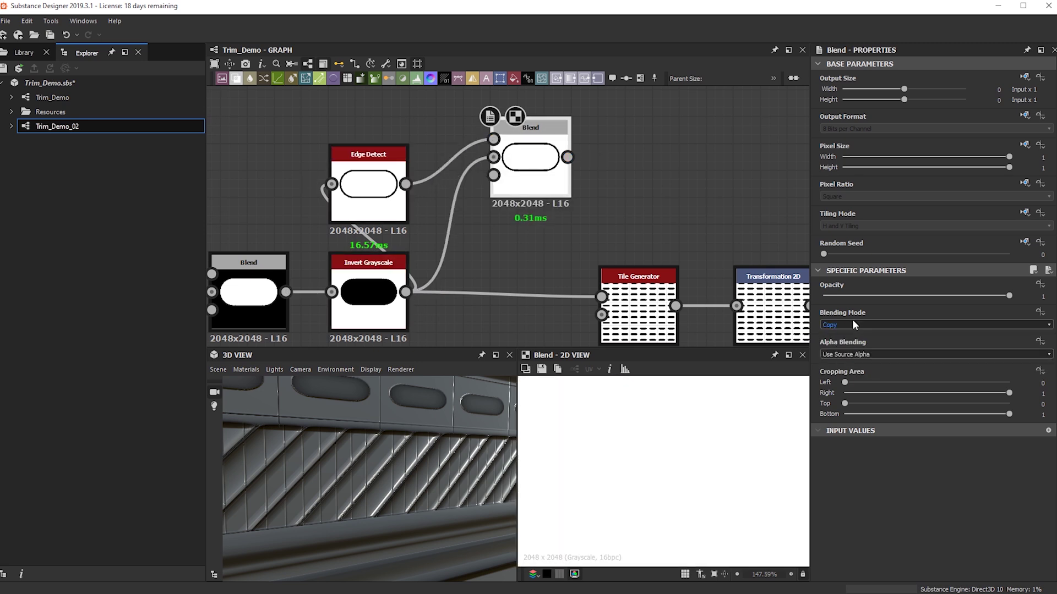
Step: Try the Subtract, Add Sub and Divide blending modes on the new Blend node
scroll(853, 320, "down", 1)
scroll(698, 440, "down", 10)
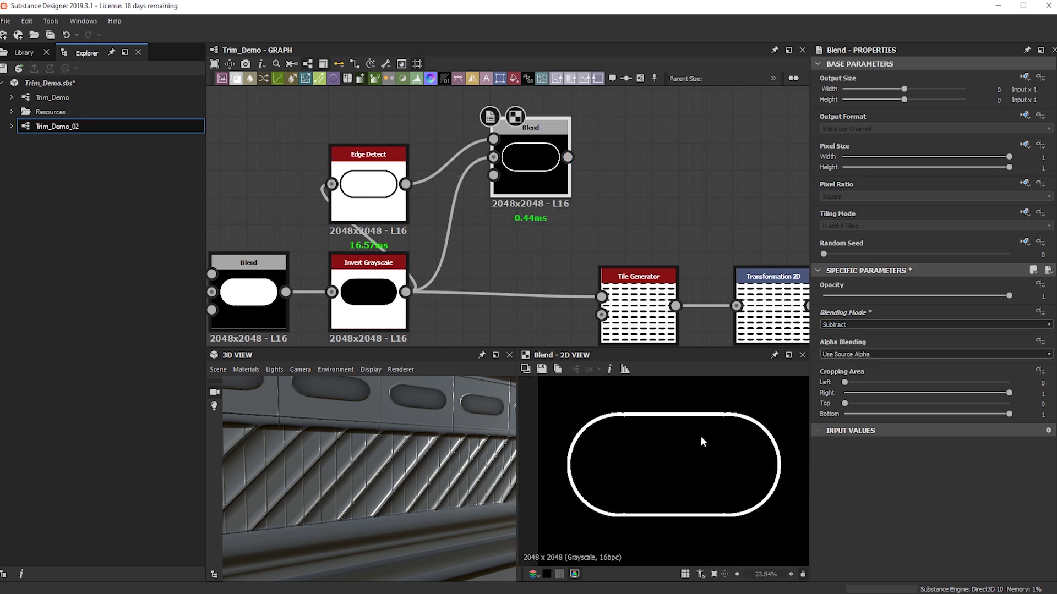
scroll(866, 327, "down", 3)
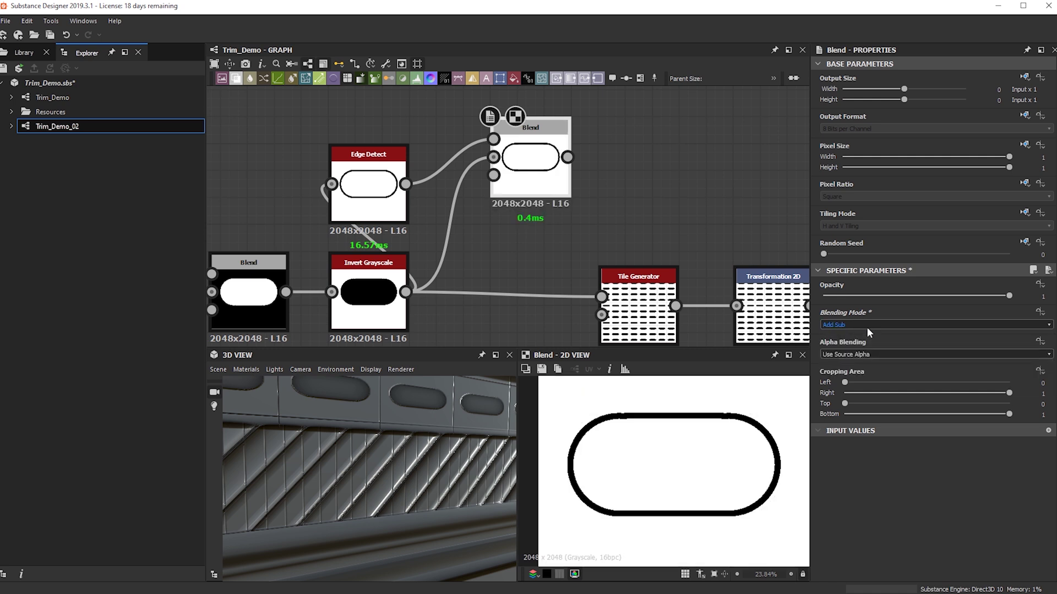
scroll(866, 327, "down", 4)
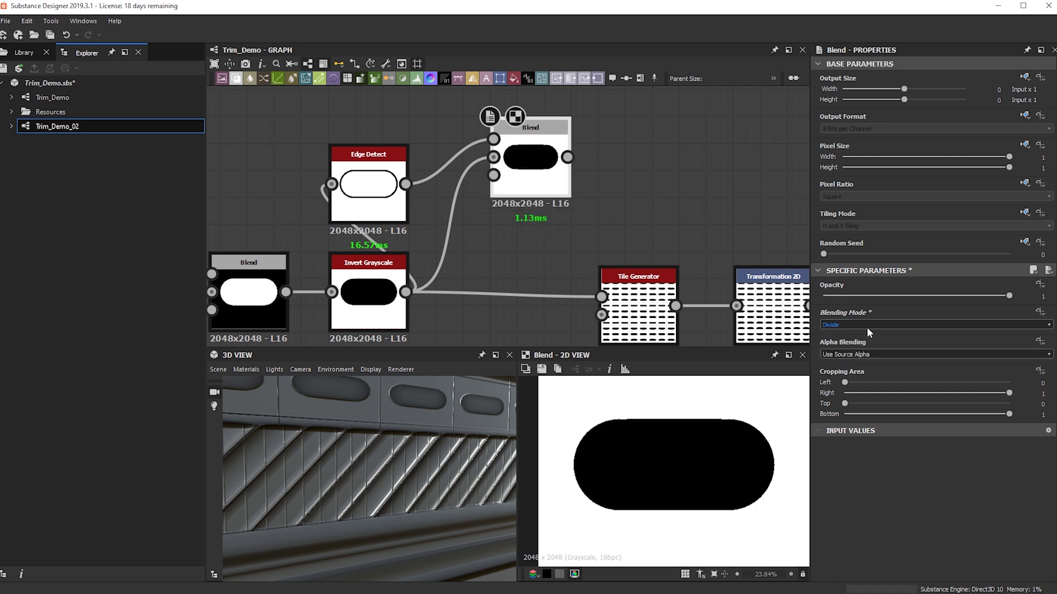
scroll(866, 327, "down", 1)
Step: Try Add (Linear Dodge), Copy and Multiply as the Blend node's blending mode
left_click(866, 327)
left_click(851, 325)
left_click(848, 328)
left_click(844, 336)
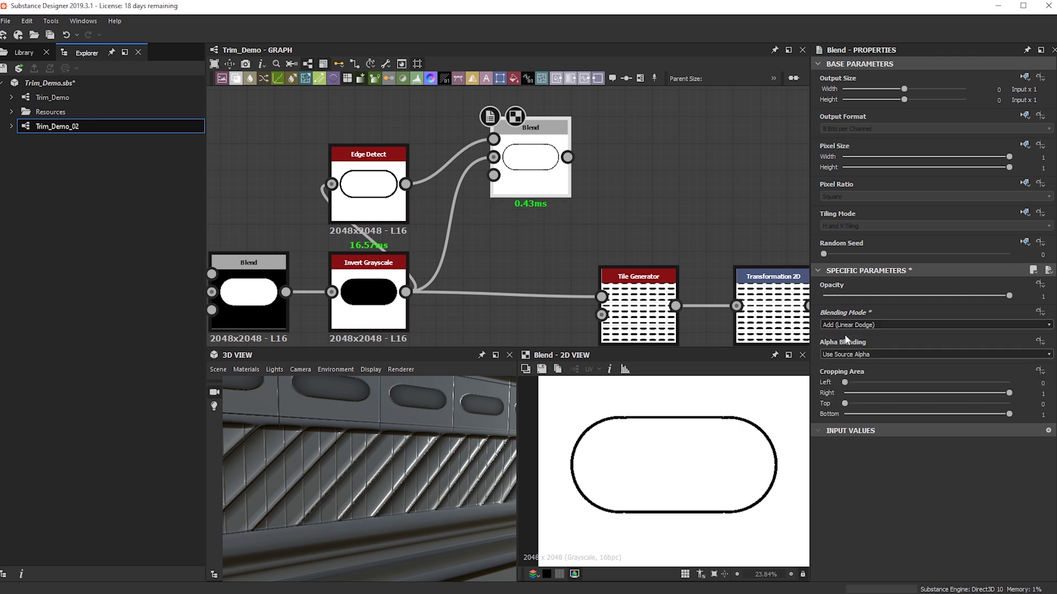
left_click(850, 329)
left_click(849, 330)
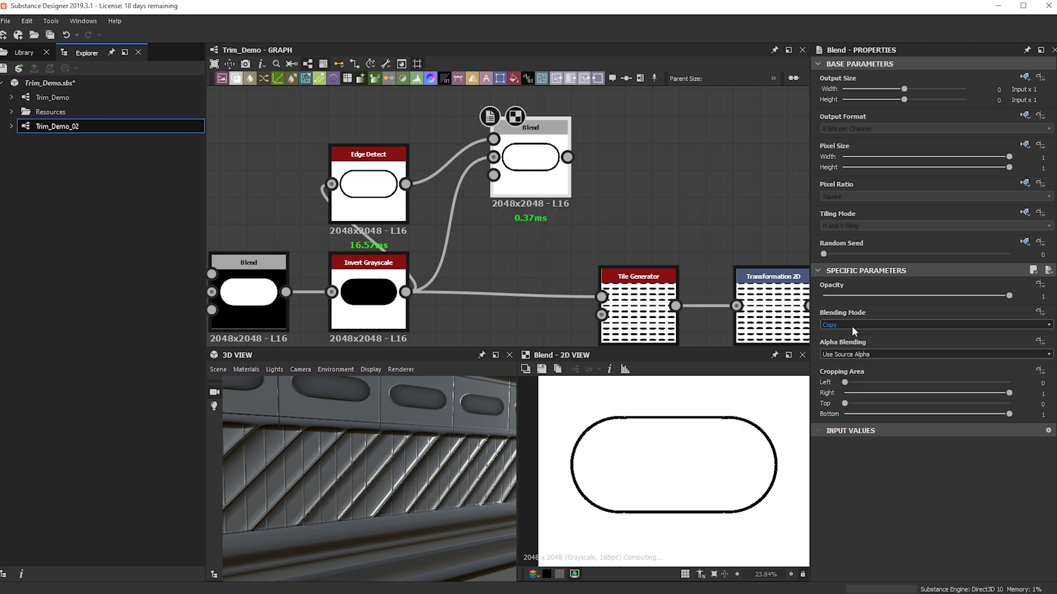
scroll(853, 323, "down", 3)
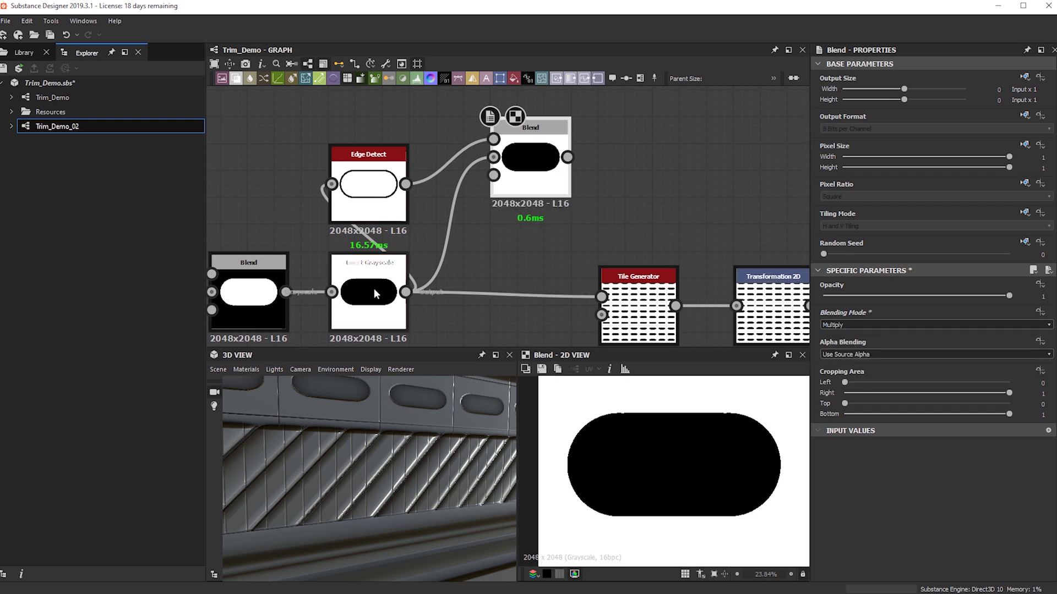
Step: Examine the multiplied capsule shape and move the Blend node down beside Edge Detect
scroll(663, 242, "down", 2)
scroll(461, 310, "up", 3)
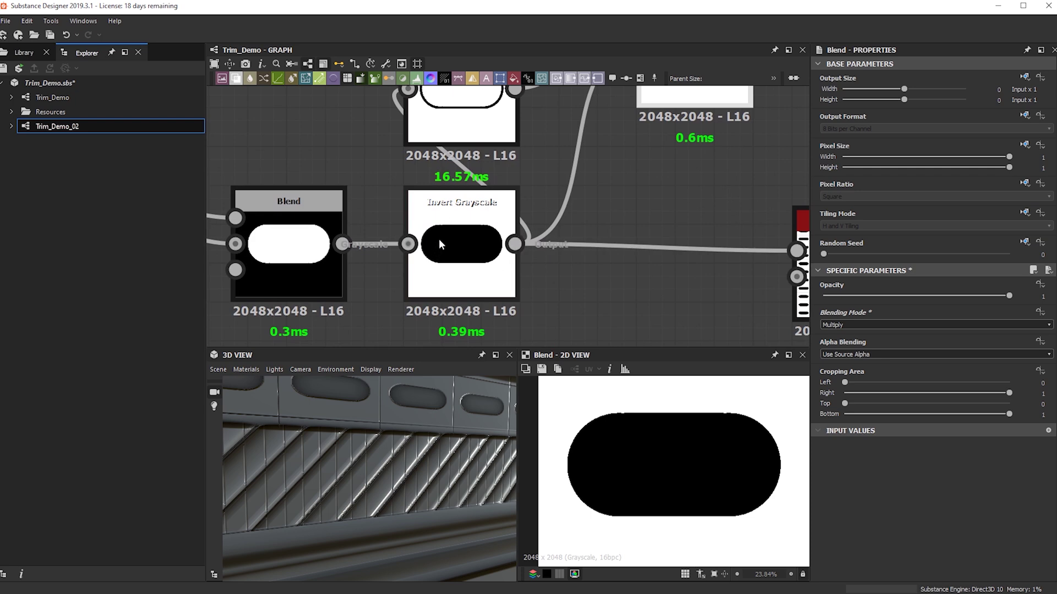
scroll(507, 282, "down", 3)
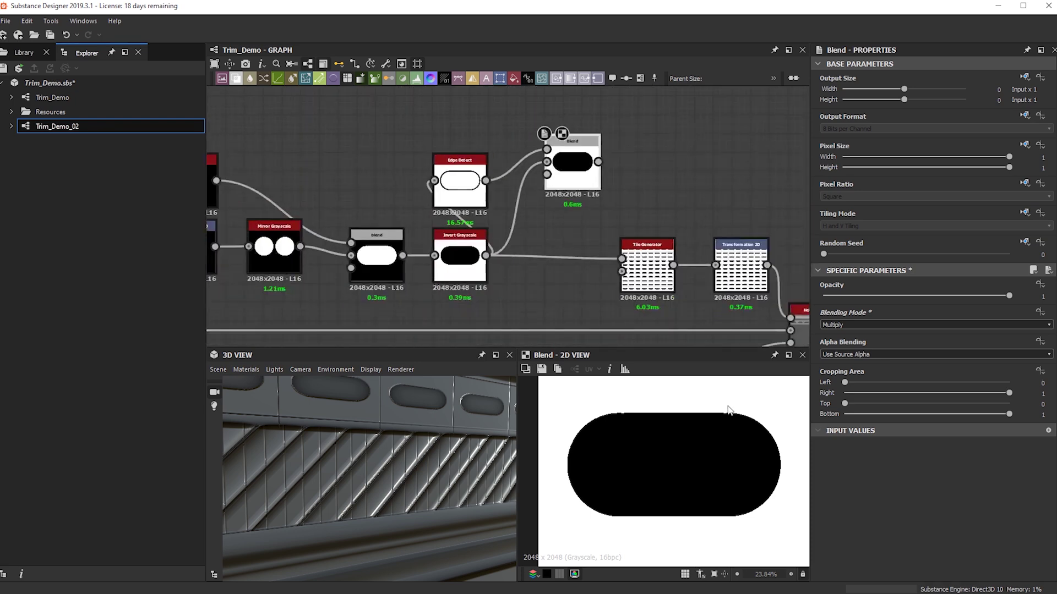
scroll(468, 267, "up", 2)
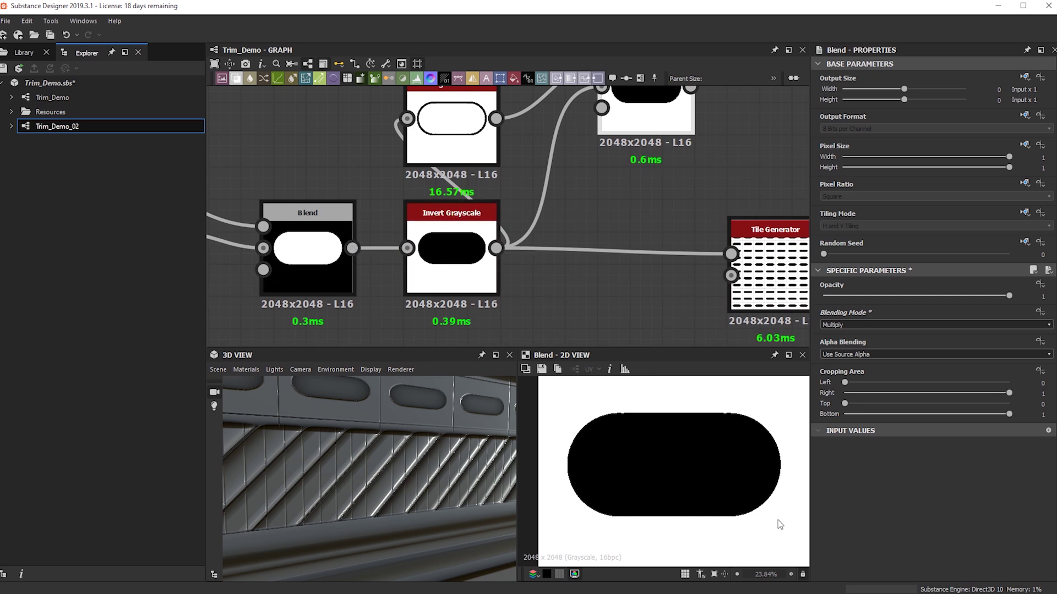
scroll(693, 418, "down", 4)
middle_click_drag(621, 172, 640, 252)
left_click_drag(663, 205, 677, 269)
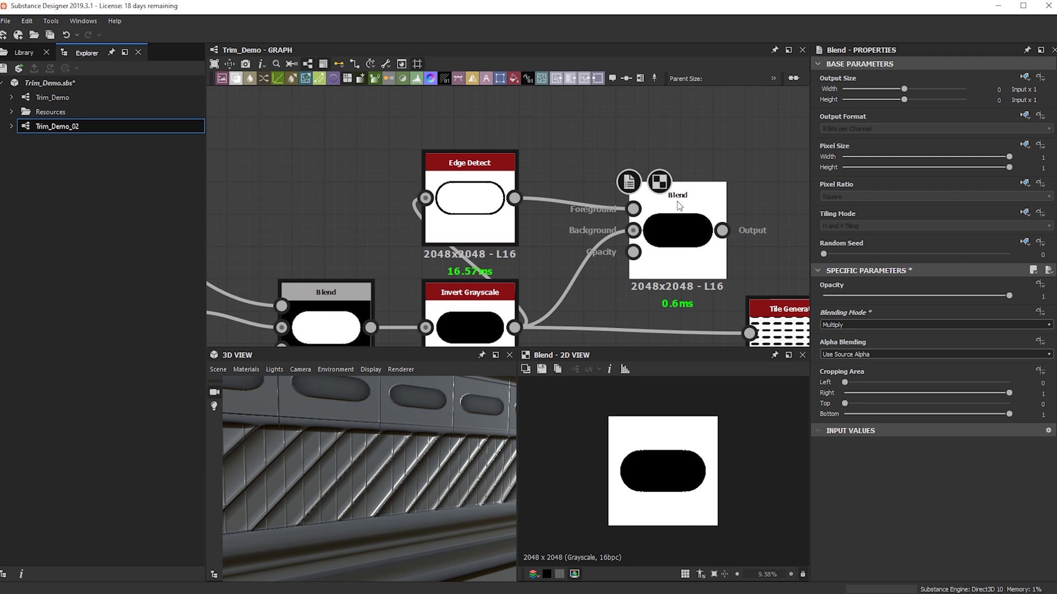
Step: Set the Blend node's blending mode to Add (Linear Dodge) and inspect the capsule outline
left_click(860, 324)
left_click(855, 342)
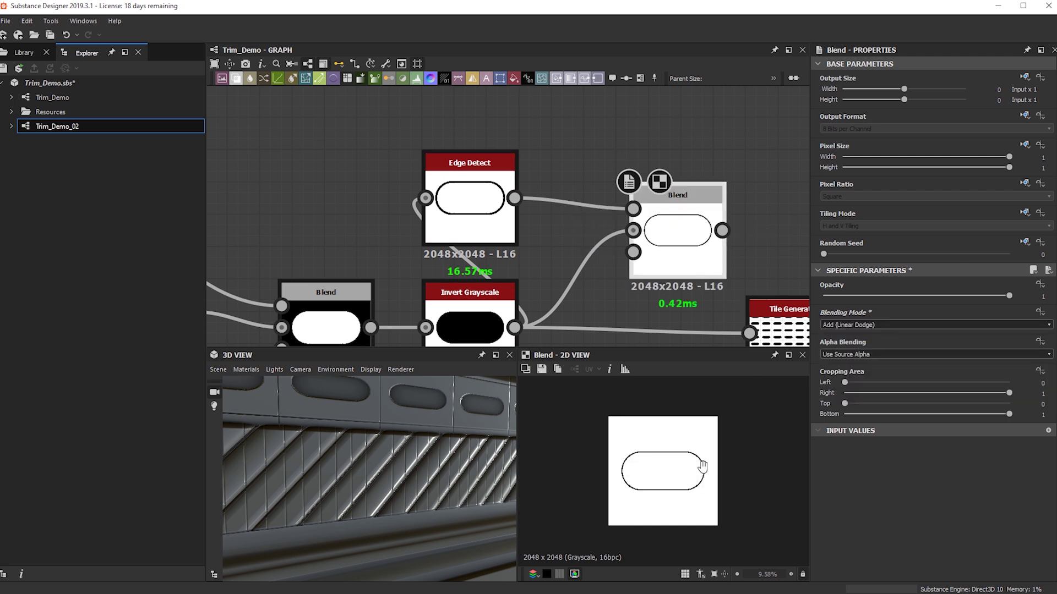
scroll(706, 471, "up", 3)
scroll(630, 220, "down", 4)
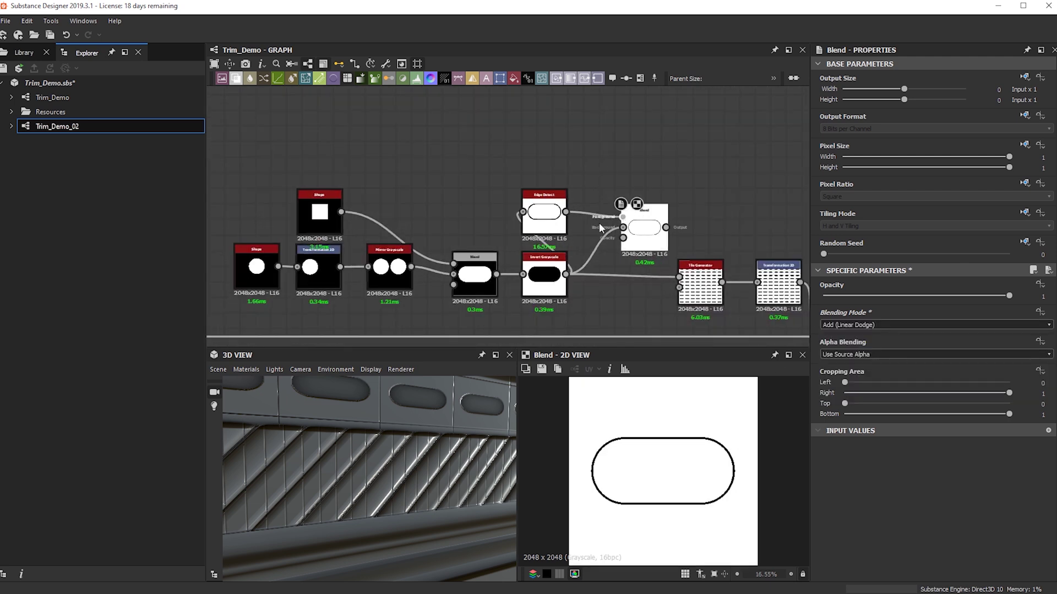
Step: Spread the Edge Detect and Blend nodes away from Invert Grayscale to make room for another node
middle_click_drag(380, 237, 522, 229)
left_click_drag(335, 154, 674, 285)
left_click_drag(681, 279, 493, 279)
left_click(573, 231)
left_click_drag(781, 211, 712, 197)
left_click_drag(495, 209, 636, 155)
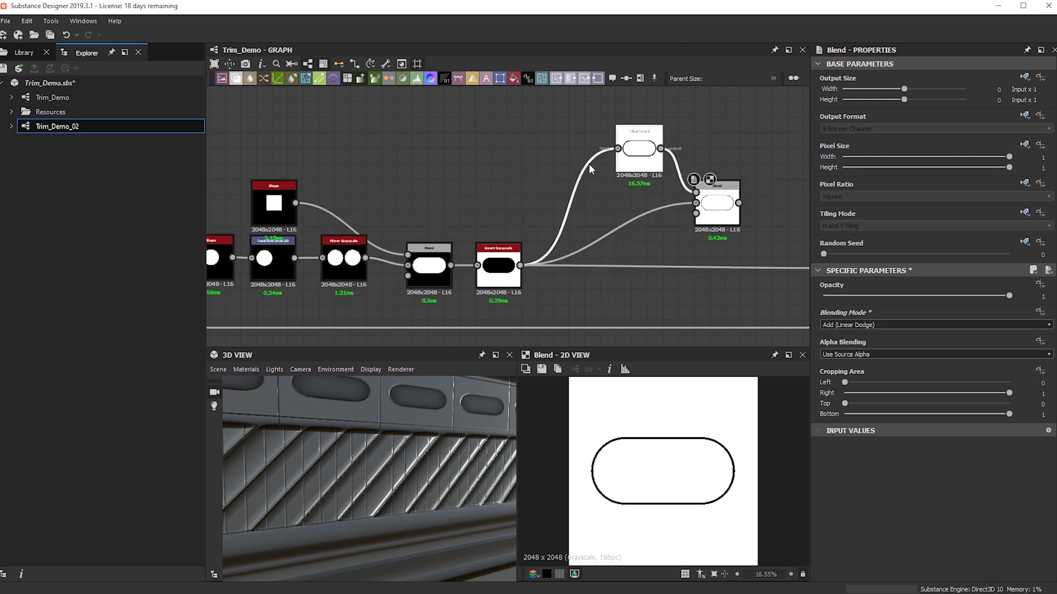
Step: Add a Levels node between Invert Grayscale and the Blend's background input, and lower its white output level to light grey
left_click(528, 166)
key("space")
type("levels")
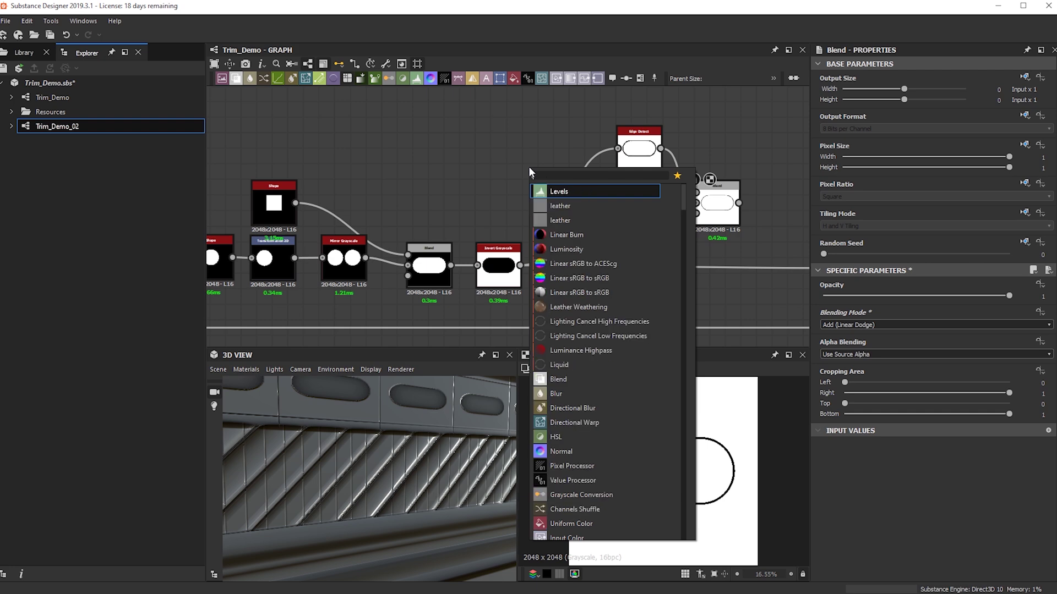
key("Return")
scroll(553, 204, "up", 1)
scroll(542, 251, "up", 1)
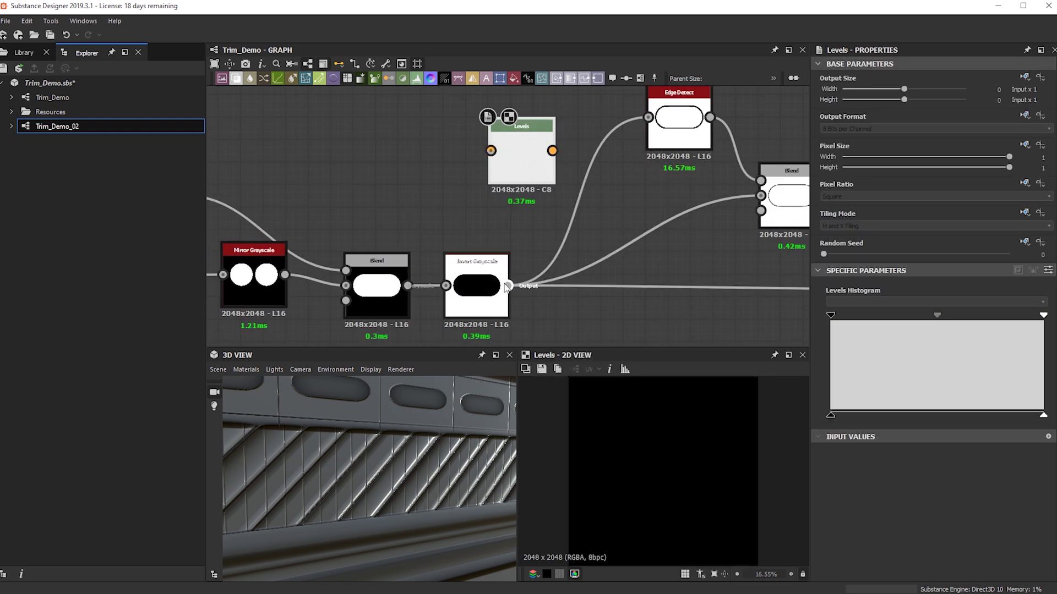
left_click_drag(533, 163, 613, 238)
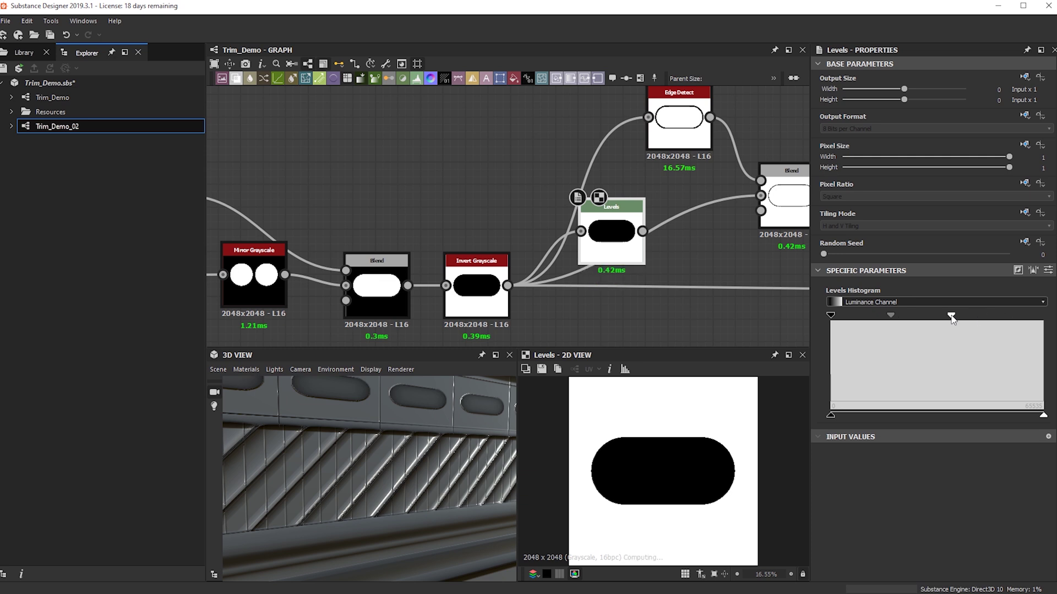
left_click_drag(967, 419, 966, 419)
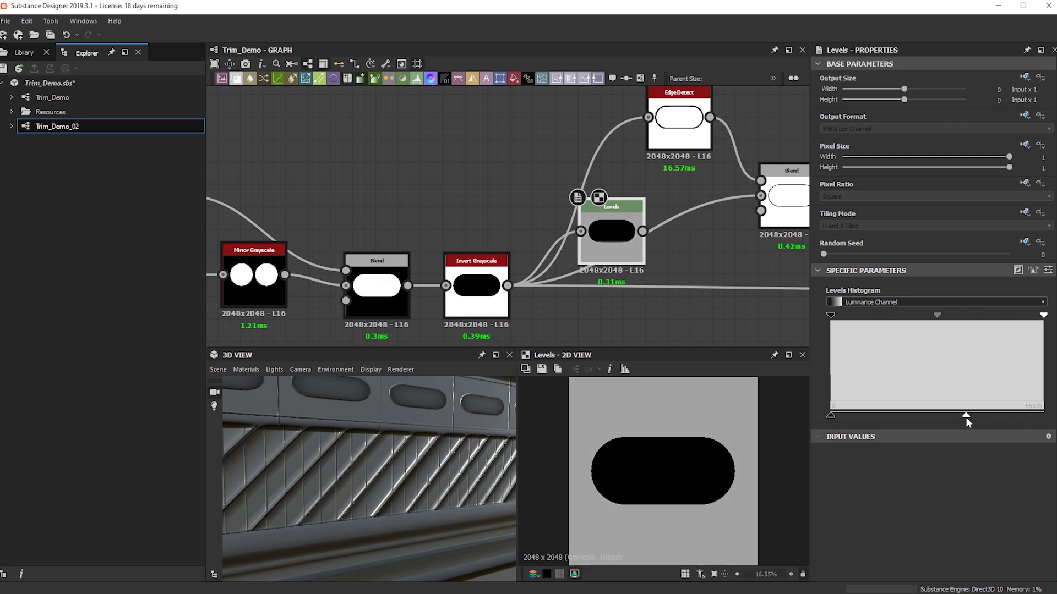
middle_click_drag(688, 236, 544, 234)
Step: Compare blending modes such as Add Sub and Switch on the Blend node and settle on Divide
left_click(656, 201)
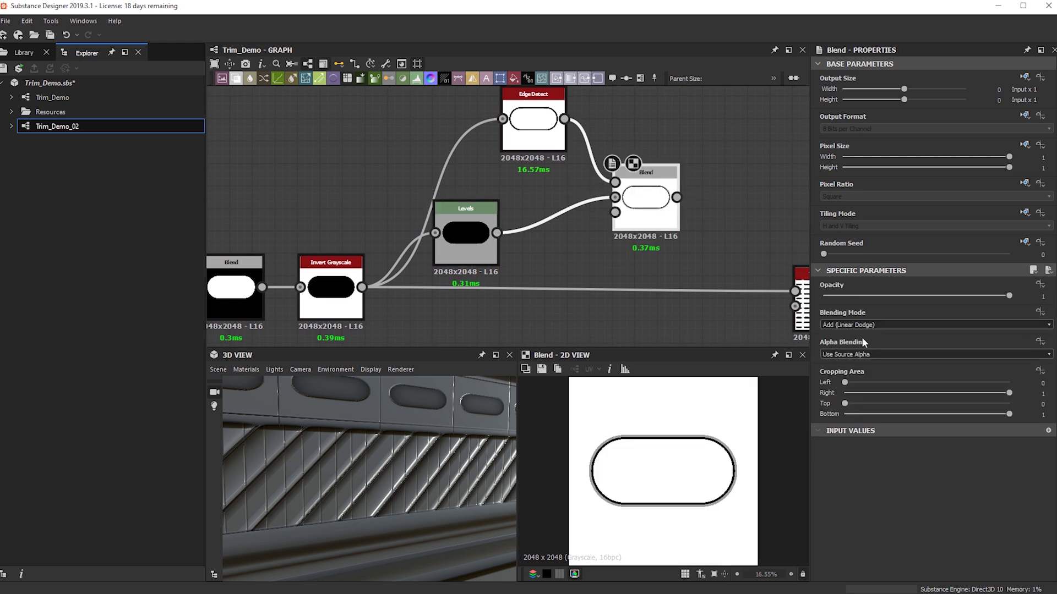
left_click(859, 326)
left_click(850, 332)
scroll(860, 325, "down", 3)
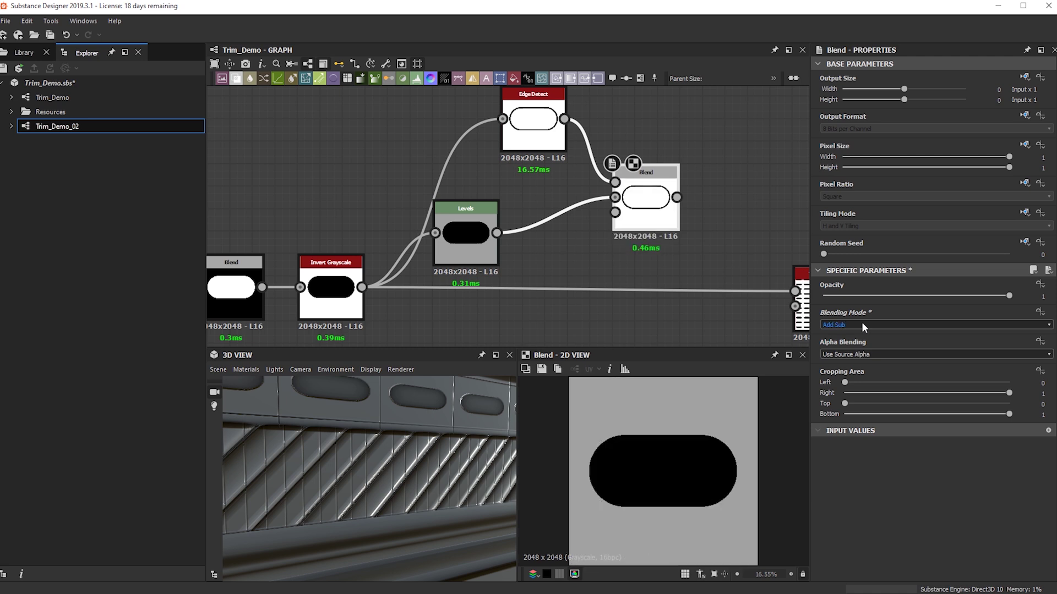
scroll(860, 325, "down", 1)
scroll(861, 324, "down", 3)
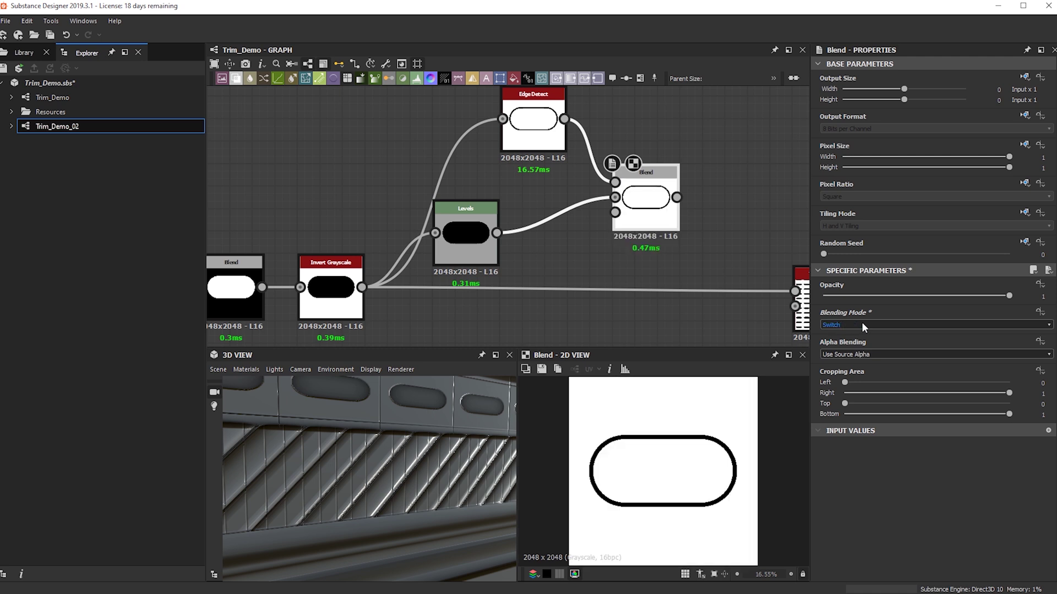
scroll(861, 325, "up", 1)
scroll(688, 473, "up", 3)
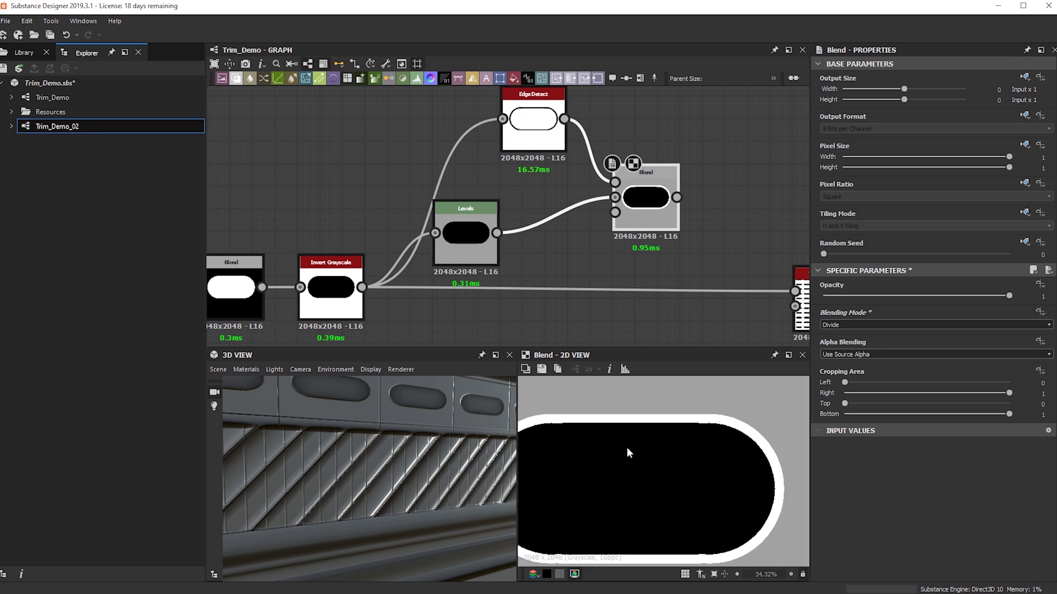
Step: Try a lower opacity on the Divide Blend and return it to 1
left_click_drag(478, 244, 501, 253)
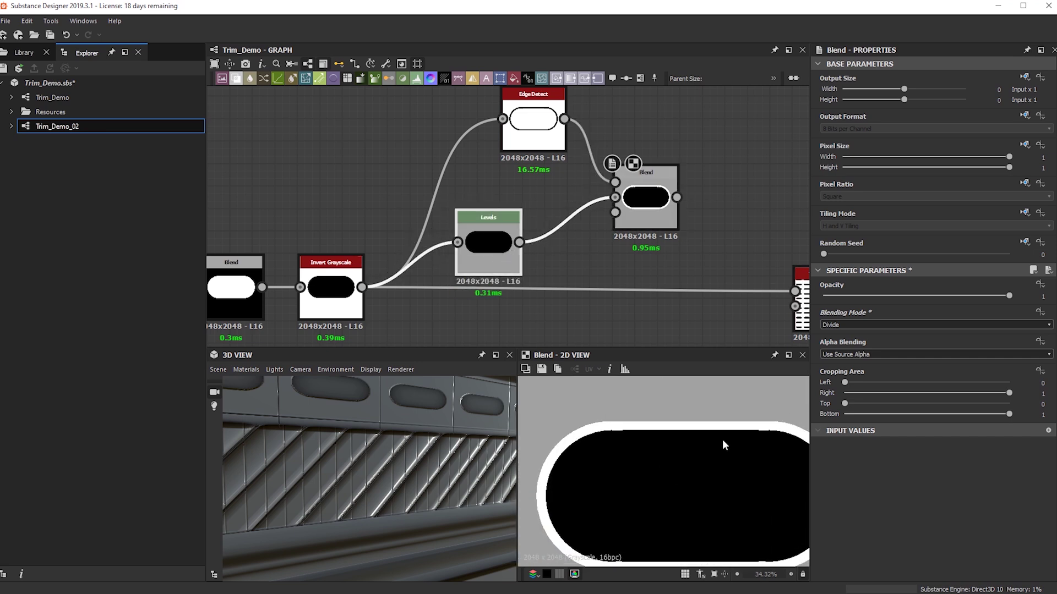
left_click_drag(1008, 295, 935, 296)
left_click_drag(870, 297, 1012, 297)
Step: Feed the Divide Blend into the Tile Generator's pattern input and view the rimmed capsules on the 3D model
scroll(588, 221, "down", 3)
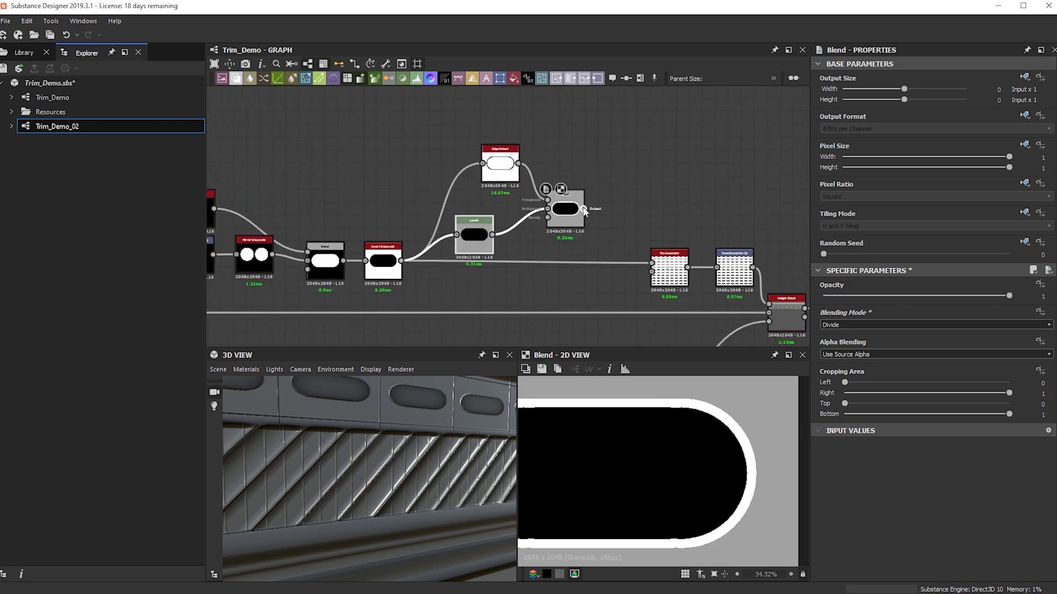
left_click_drag(404, 412, 407, 450)
scroll(604, 265, "down", 2)
scroll(604, 265, "up", 3)
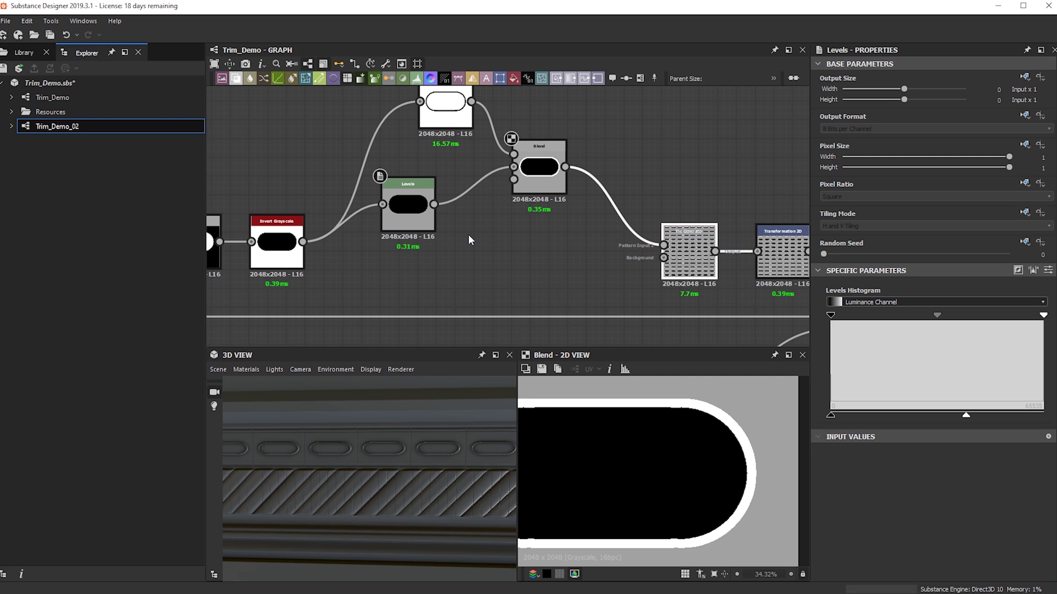
Step: Preview the Tile Generator pattern and line up the Levels and Blend nodes in a row between Invert Grayscale and Tile Generator
double_click(688, 266)
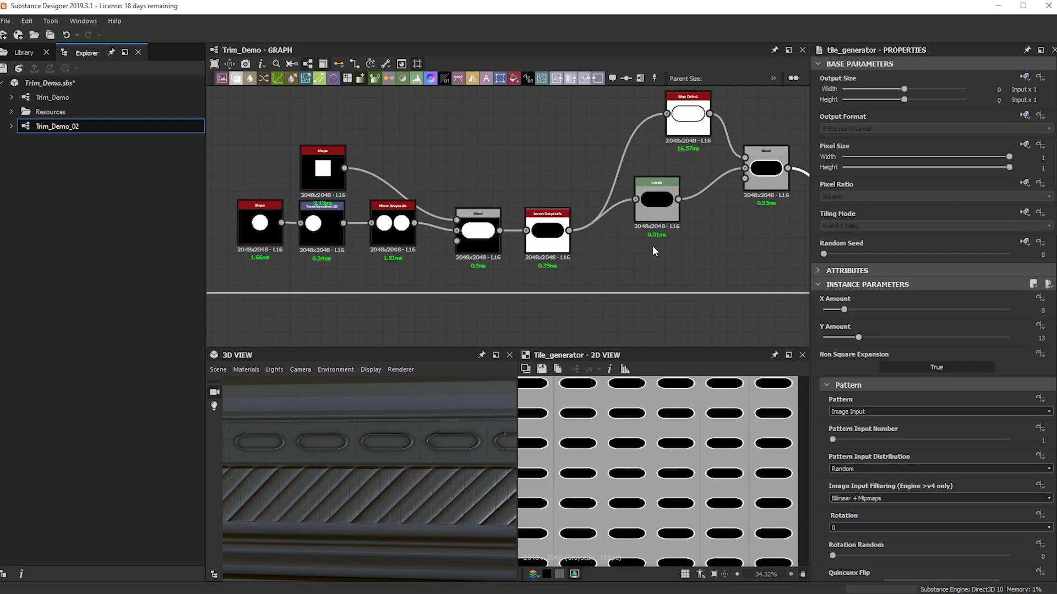
middle_click_drag(587, 223, 339, 204)
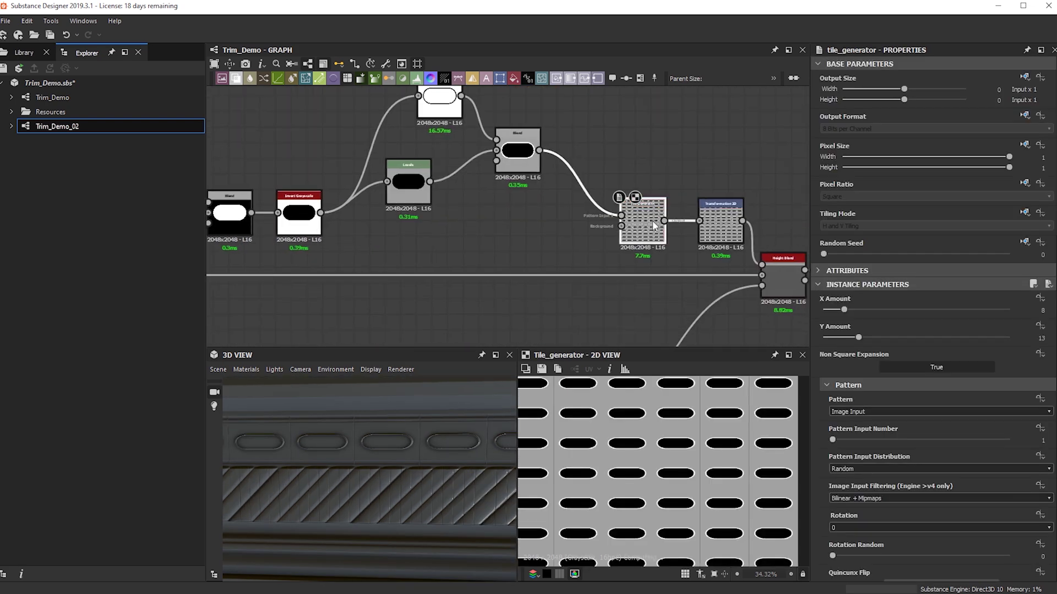
left_click_drag(534, 184, 565, 245)
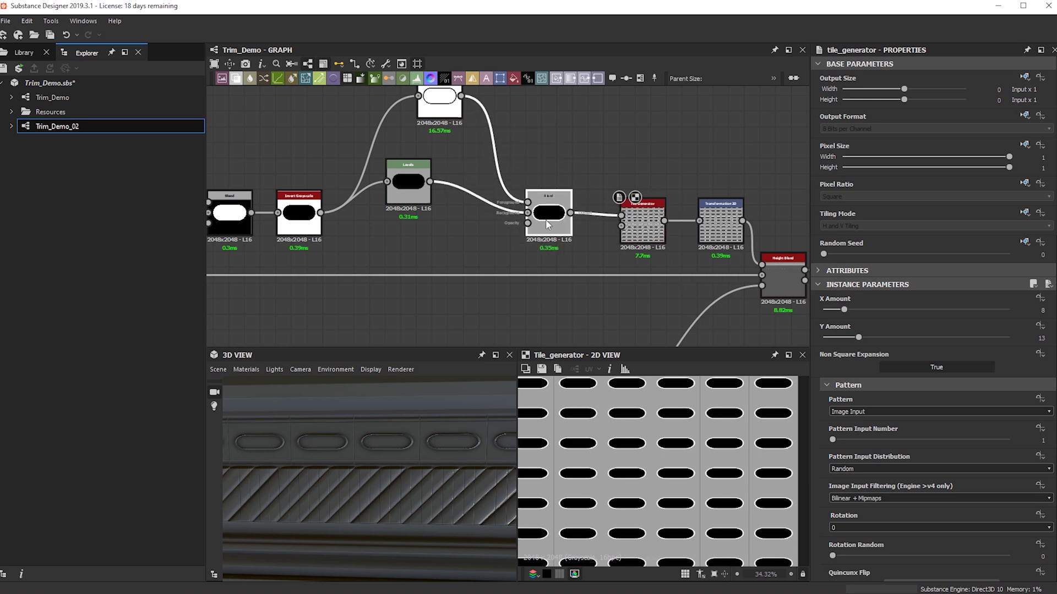
left_click_drag(407, 182, 423, 212)
scroll(718, 420, "up", 5)
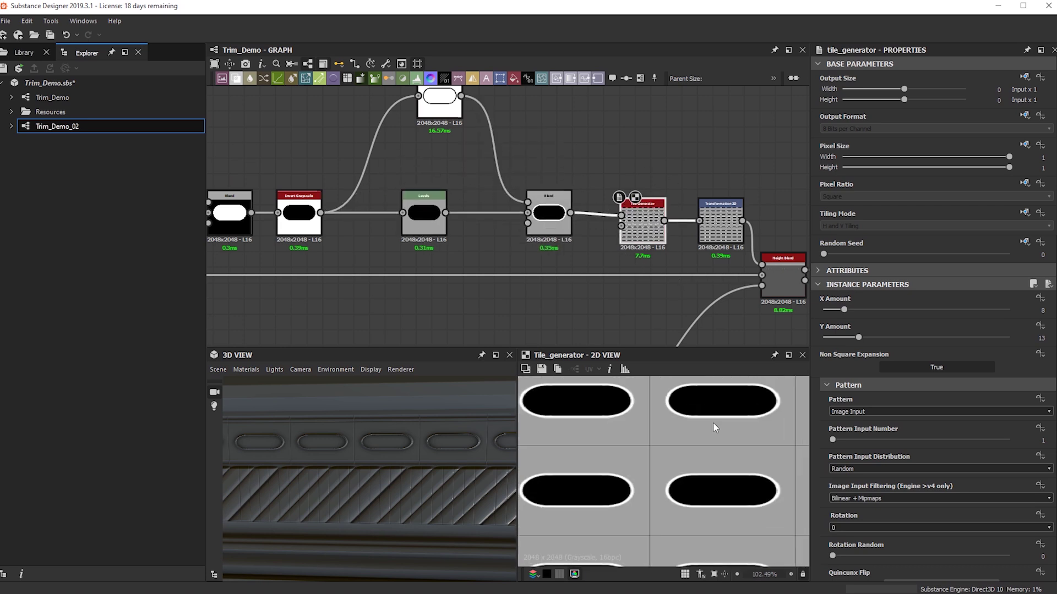
Step: Set the capsule Tile Generator's scale to 0.97 to open gaps between the tiles and inspect them on the 3D model
scroll(902, 443, "down", 10)
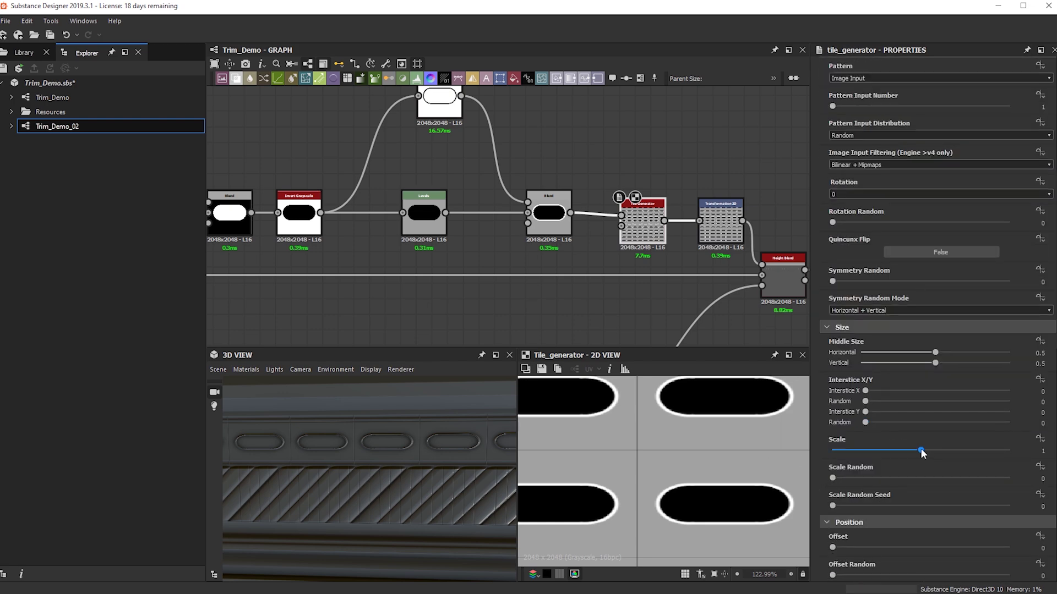
left_click_drag(920, 450, 918, 451)
left_click_drag(495, 475, 430, 468)
scroll(487, 469, "up", 3)
right_click_drag(430, 469, 471, 463, "ctrl+shift")
middle_click_drag(719, 236, 625, 228)
scroll(625, 228, "up", 3)
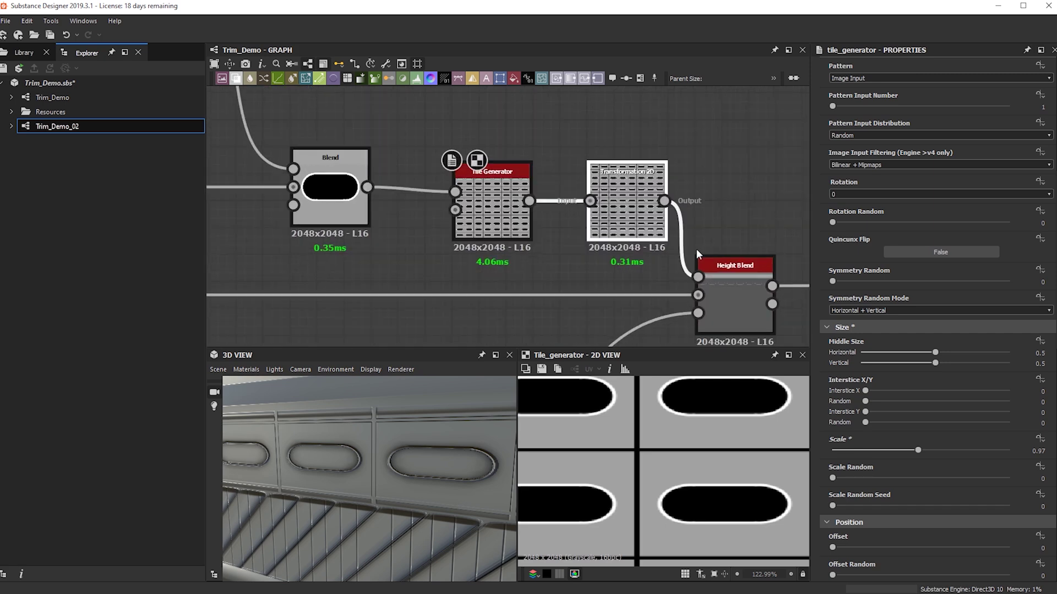
Step: Raise the height offset of the capsules' Height Blend to 0.37 and check the relief on the 3D model
left_click(650, 234)
double_click(738, 302)
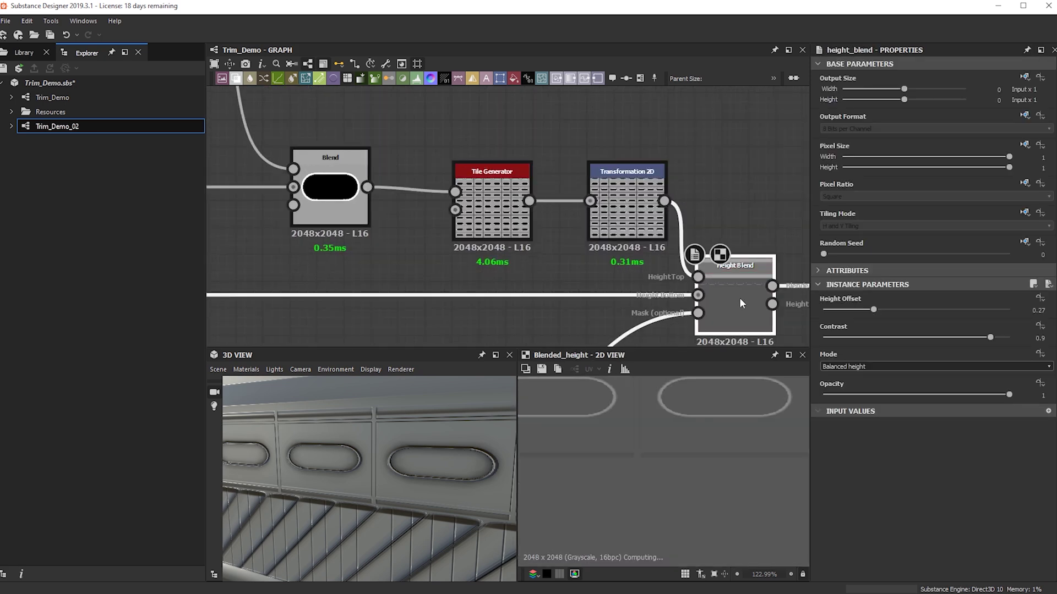
left_click_drag(874, 310, 895, 311)
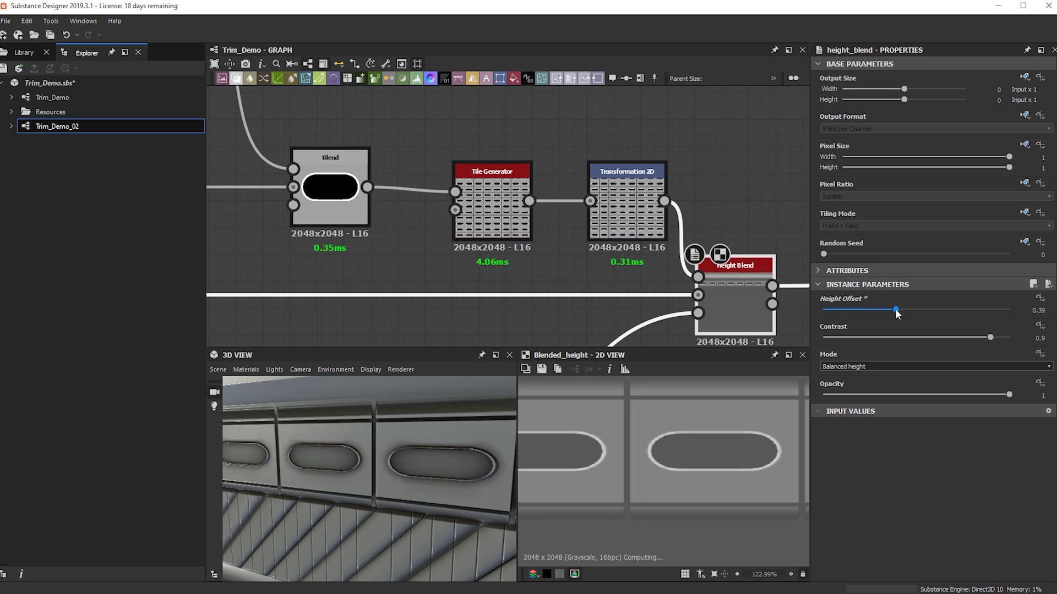
scroll(419, 420, "down", 8)
right_click_drag(427, 425, 372, 454, "ctrl+shift")
scroll(372, 454, "up", 5)
left_click_drag(372, 455, 405, 453)
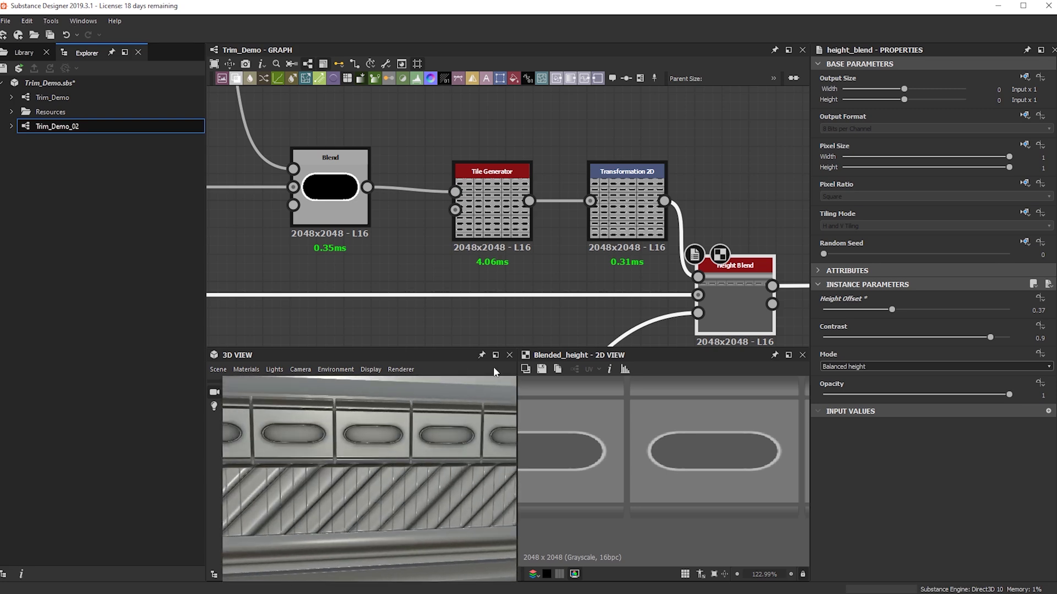
Step: Examine the capsules' Transformation 2D output and the Height Blend output in the 2D preview
scroll(702, 289, "down", 2)
middle_click_drag(690, 337, 576, 105)
middle_click_drag(596, 246, 700, 292)
middle_click_drag(522, 322, 384, 440)
scroll(561, 264, "up", 3)
middle_click_drag(519, 189, 589, 294)
left_click(503, 193)
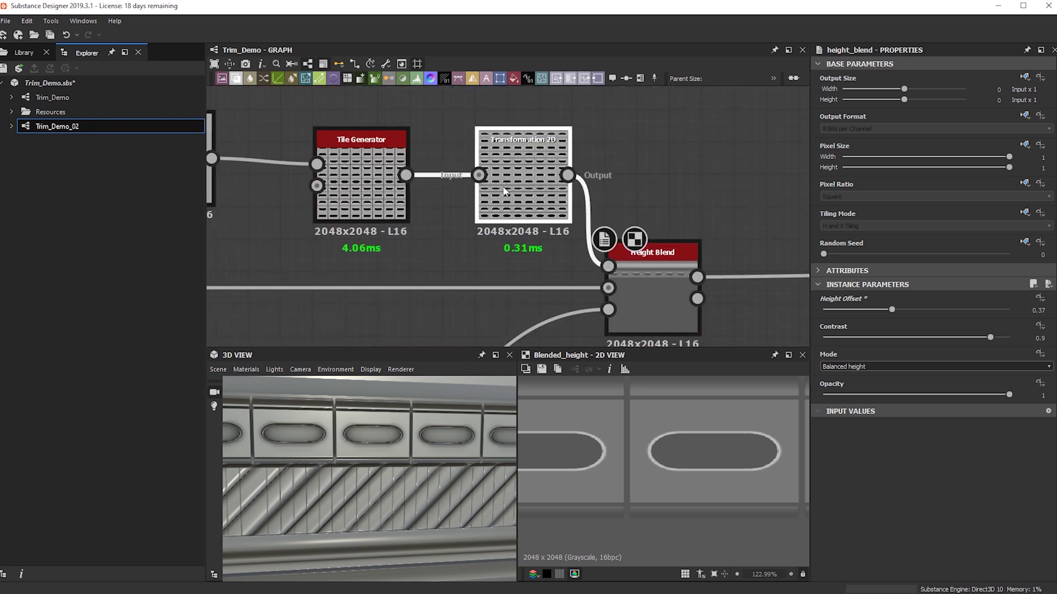
scroll(642, 442, "down", 3)
left_click(656, 289)
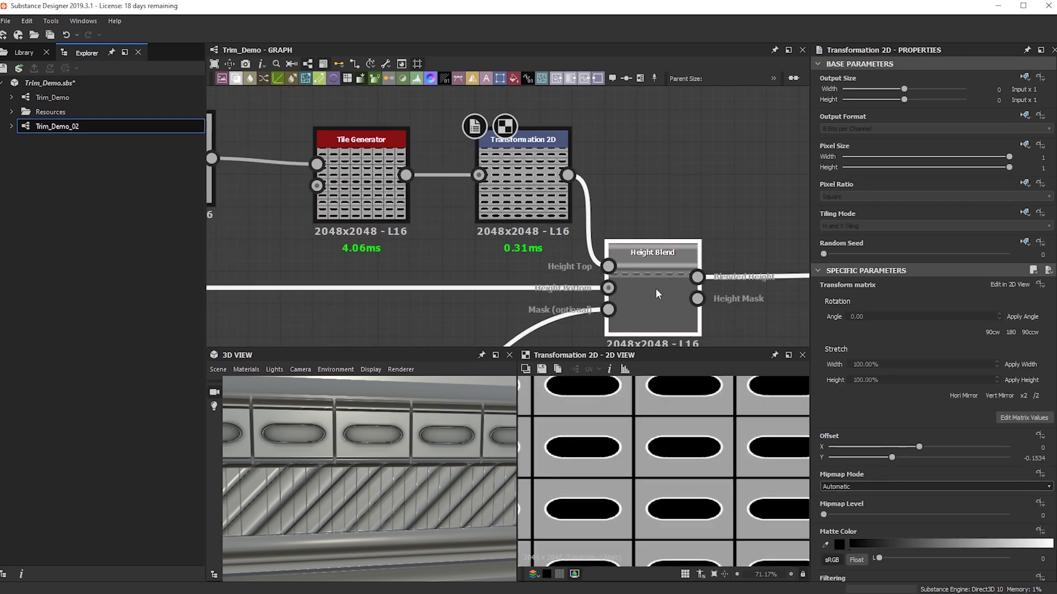
double_click(655, 289)
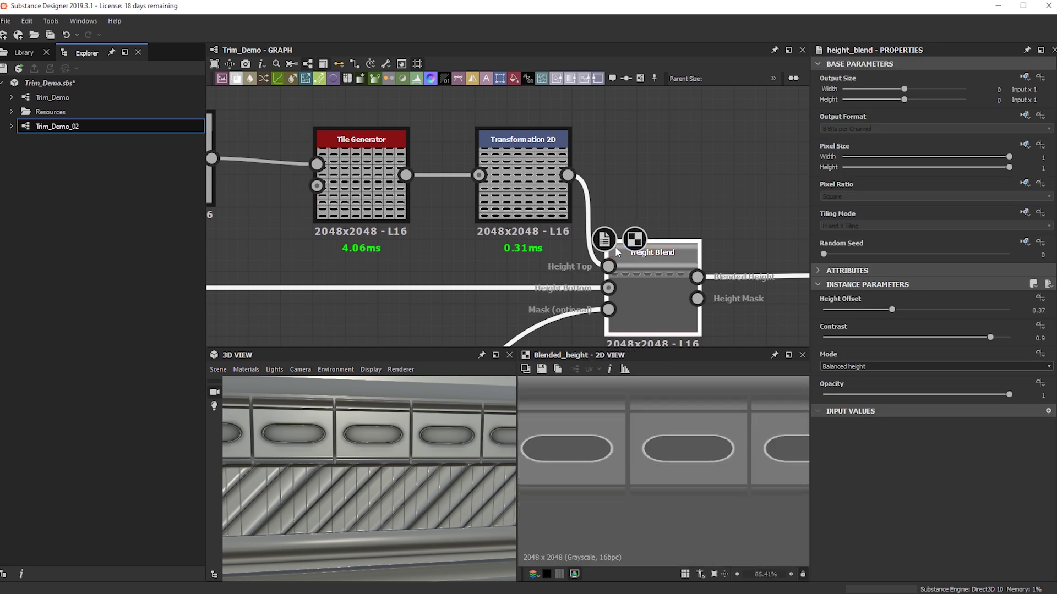
Step: Stretch the capsule pattern vertically with its Transformation 2D and reposition it at a Y offset of -0.1723 within the strip
left_click(507, 205)
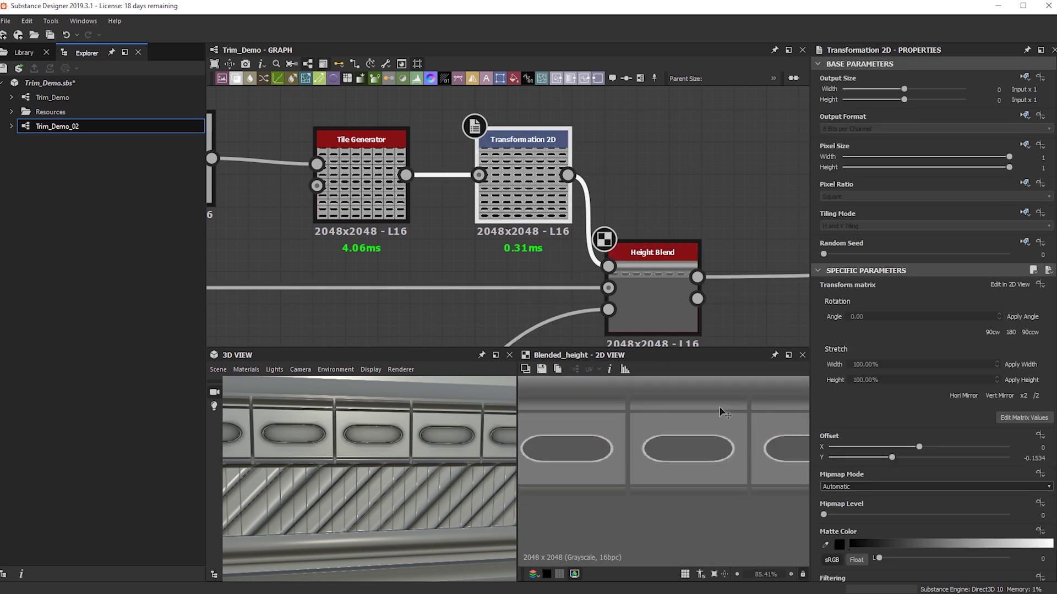
scroll(674, 432, "down", 9)
scroll(673, 432, "up", 6)
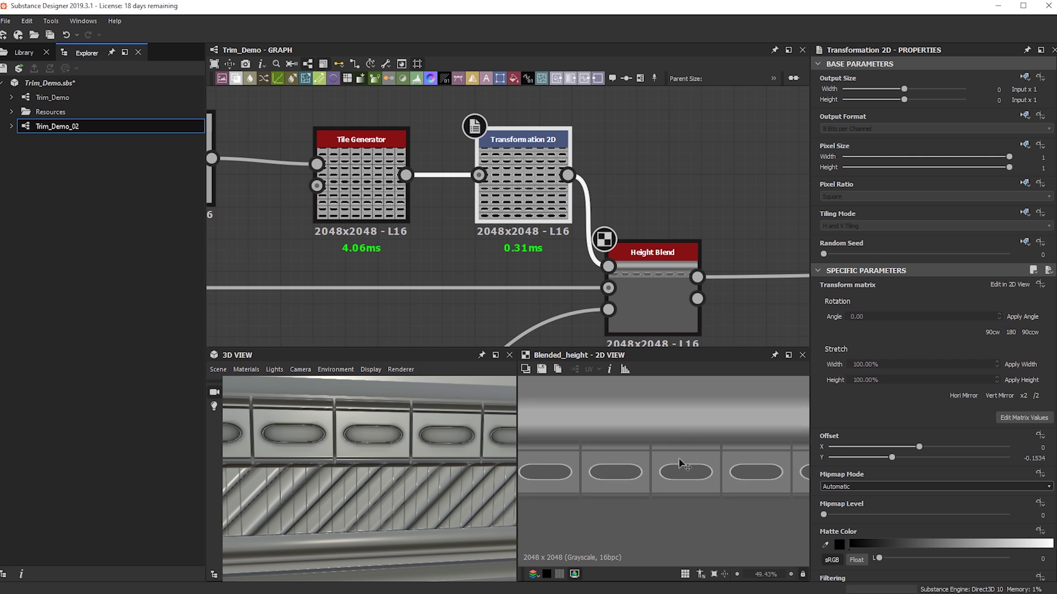
left_click_drag(677, 480, 677, 477)
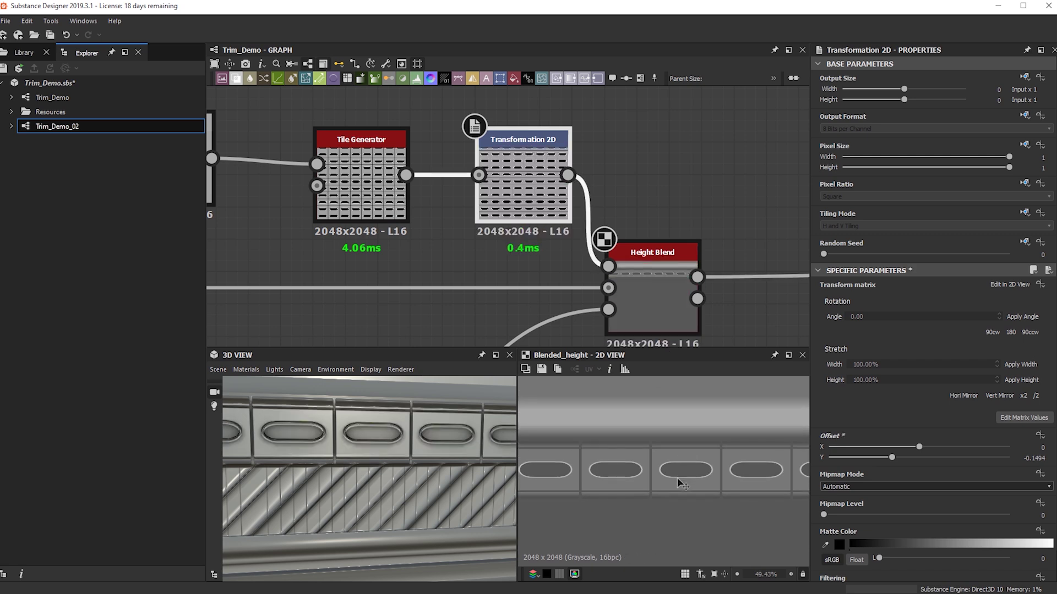
scroll(671, 465, "down", 6)
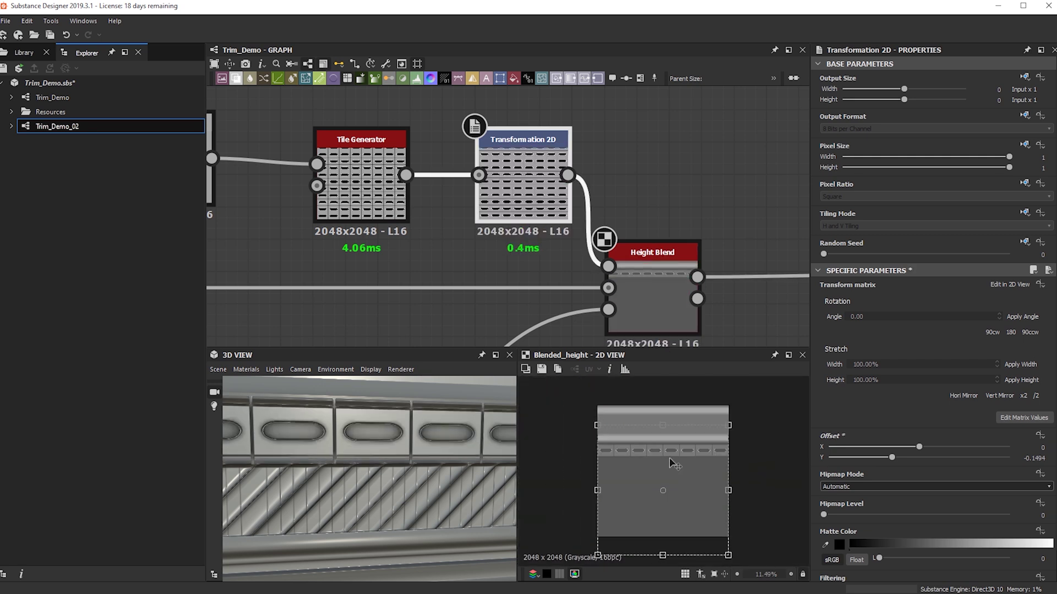
left_click_drag(663, 424, 663, 423)
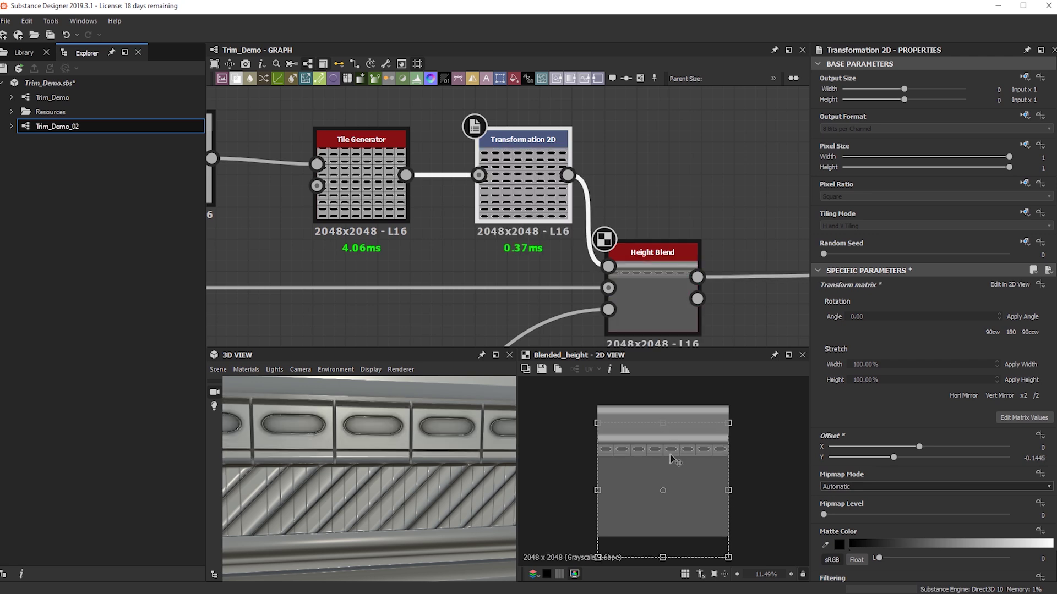
scroll(671, 461, "up", 4)
left_click_drag(665, 436, 661, 442)
scroll(664, 440, "down", 5)
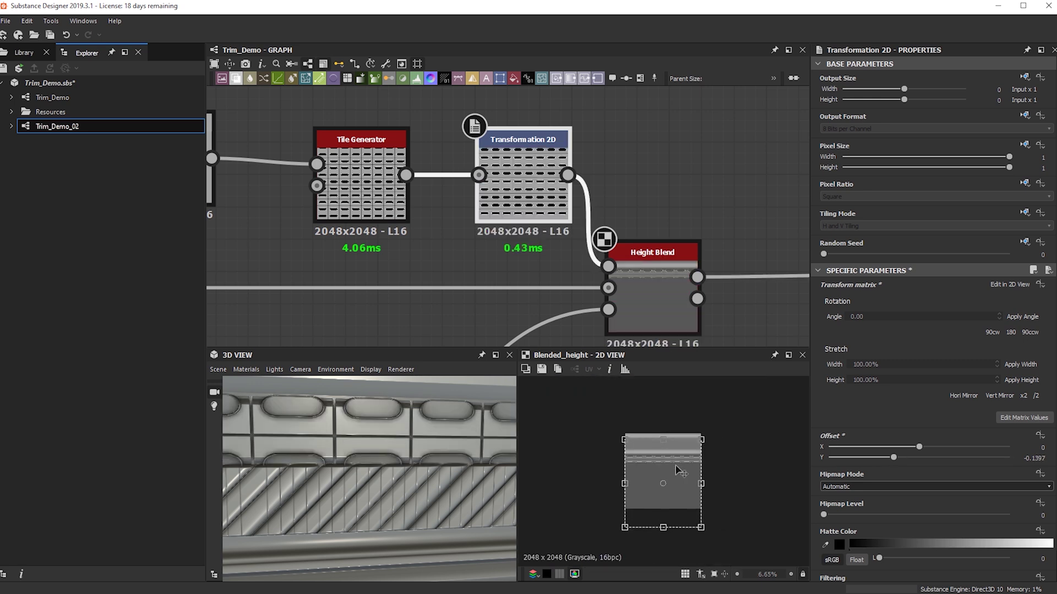
scroll(678, 471, "up", 5)
left_click_drag(661, 437, 665, 441)
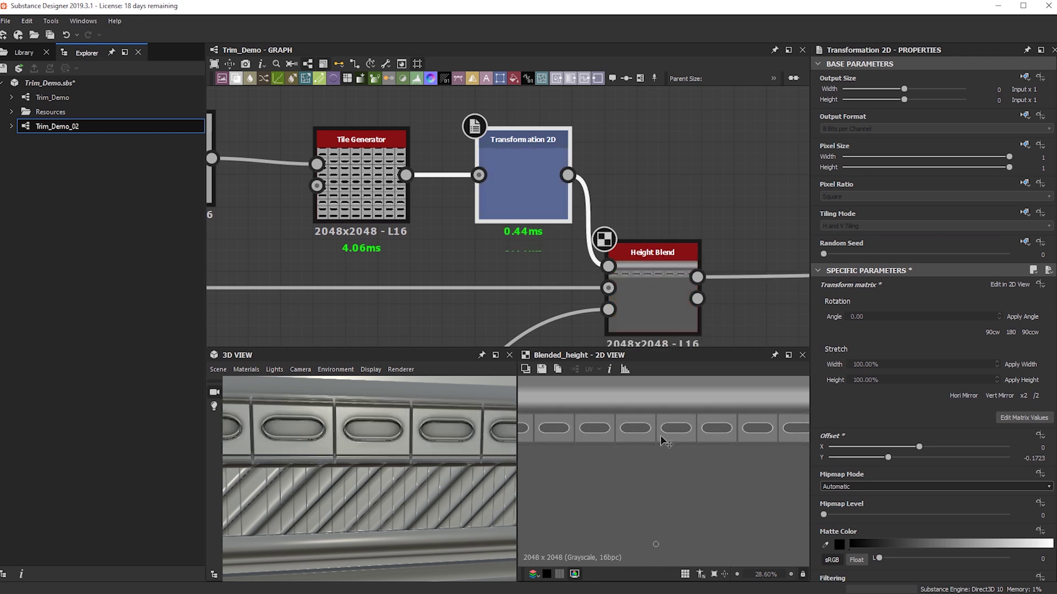
Step: Review the capsule trim on the cube and move the Shape, Bevel and Transformation 2D mask chain closer to its Height Blend
scroll(421, 463, "down", 6)
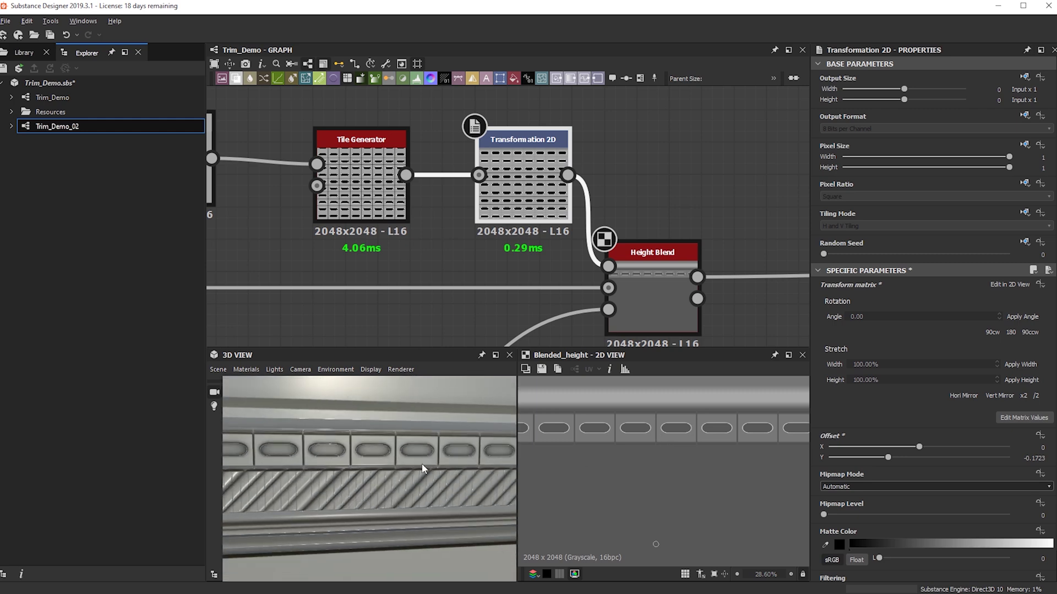
left_click_drag(451, 461, 363, 466)
scroll(618, 299, "down", 3)
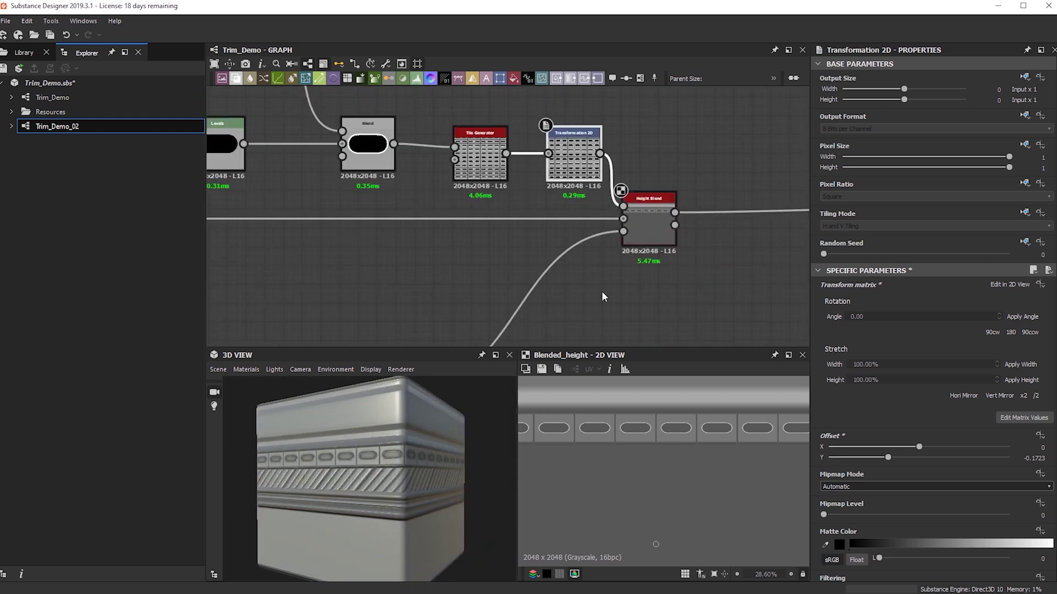
scroll(594, 414, "up", 4)
scroll(645, 260, "down", 4)
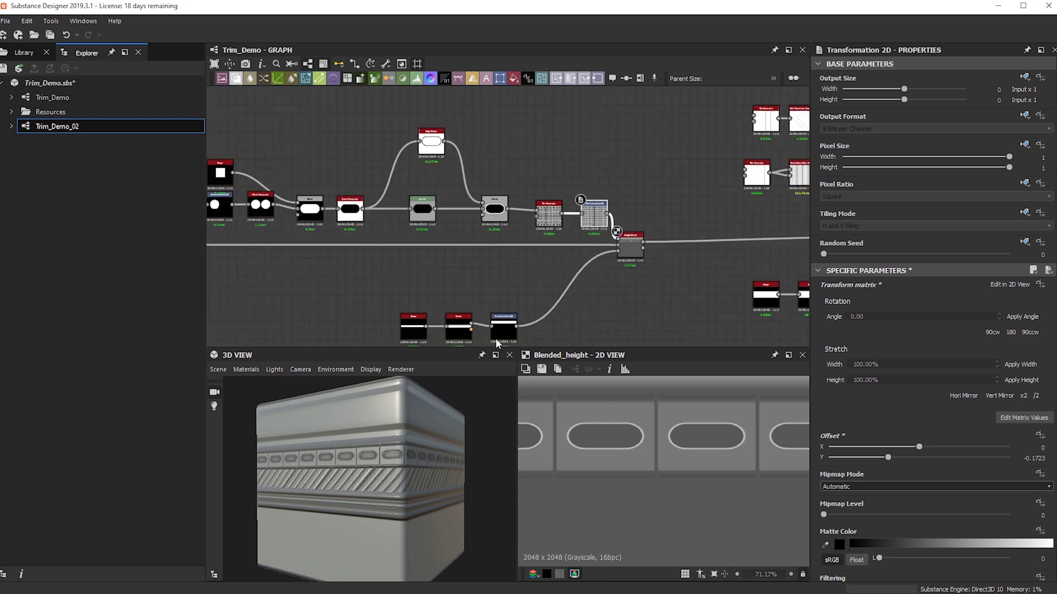
left_click_drag(357, 500, 494, 448)
scroll(432, 438, "down", 4)
scroll(489, 442, "up", 5)
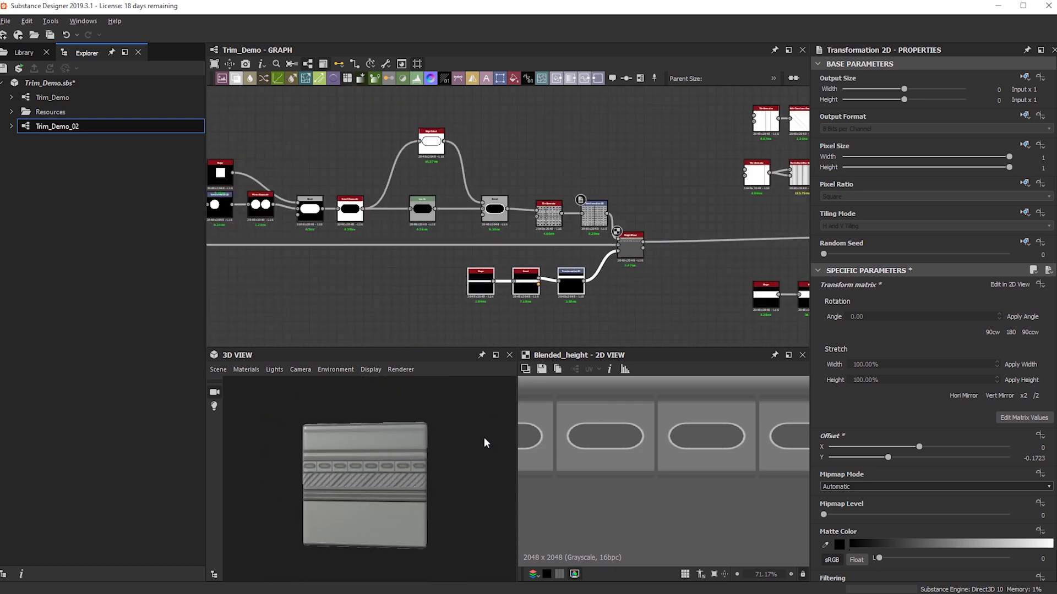
Step: Examine the trim on the 3D model and the node chains from the first beveled strips to the diagonal stripe section
scroll(629, 196, "down", 2)
middle_click_drag(642, 265, 857, 263)
left_click_drag(408, 485, 344, 456)
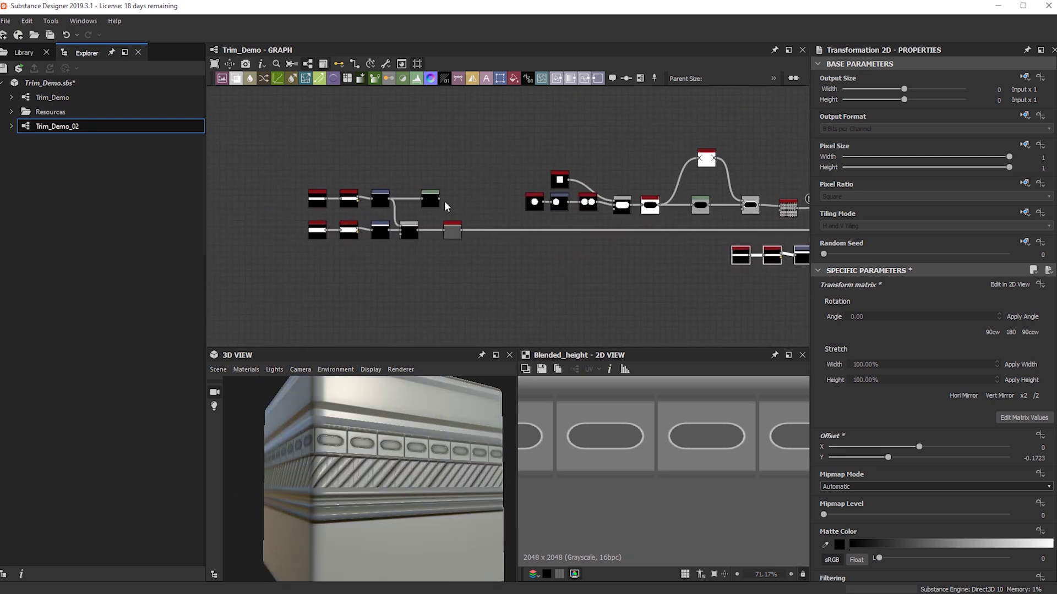
scroll(391, 189, "up", 5)
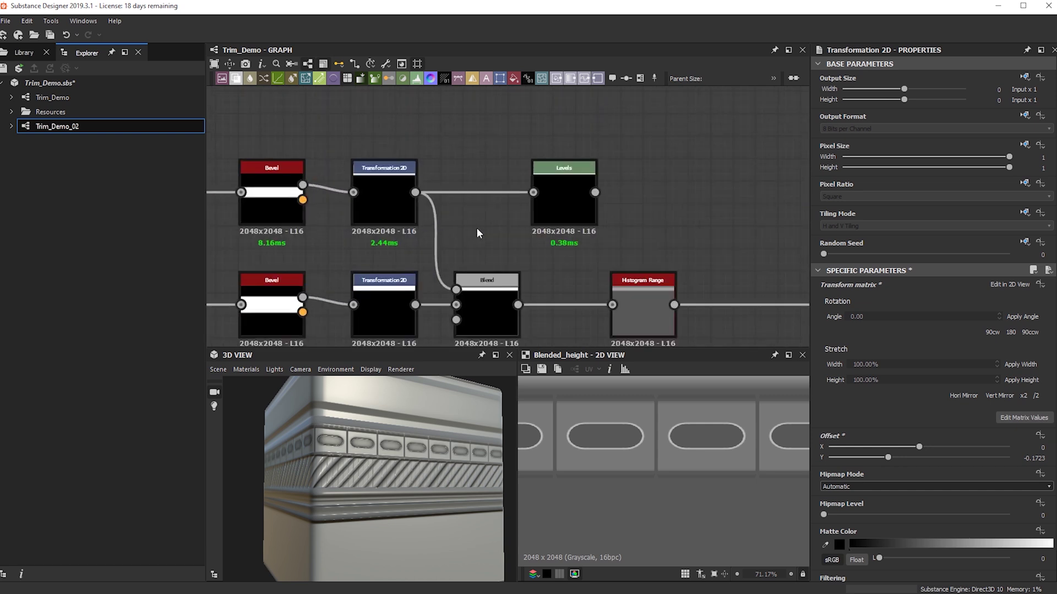
left_click(583, 187)
scroll(664, 181, "down", 3)
middle_click_drag(665, 182, 1, 181)
middle_click_drag(486, 274, 401, 373)
middle_click_drag(523, 267, 564, 164)
Step: Reposition the mask chain and the Height Blend of the diagonal stripe section to tidy the graph
left_click_drag(547, 332, 412, 303)
left_click_drag(416, 316, 404, 338)
left_click_drag(618, 224, 642, 236)
middle_click_drag(500, 241, 511, 279)
Step: Duplicate the Shape, Transformation 2D and Bevel panel chain and place the copy below the diagonal stripe nodes
left_click(661, 246)
middle_click_drag(792, 246, 394, 233)
scroll(394, 233, "down", 2)
left_click_drag(456, 162, 601, 211)
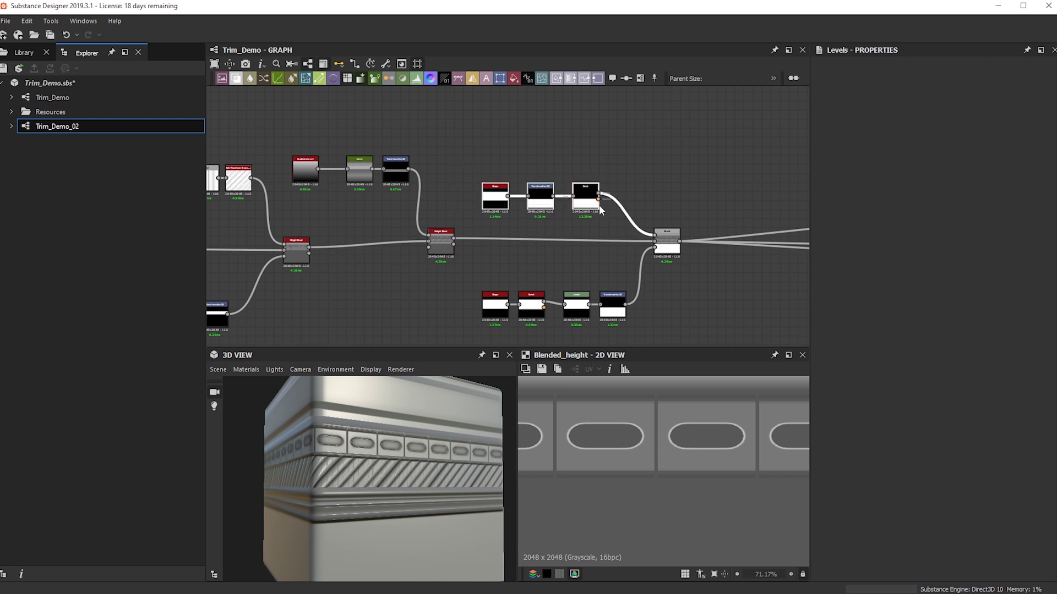
key("ctrl+d")
left_click_drag(348, 236, 623, 228)
left_click(581, 228)
left_click_drag(555, 227, 543, 226)
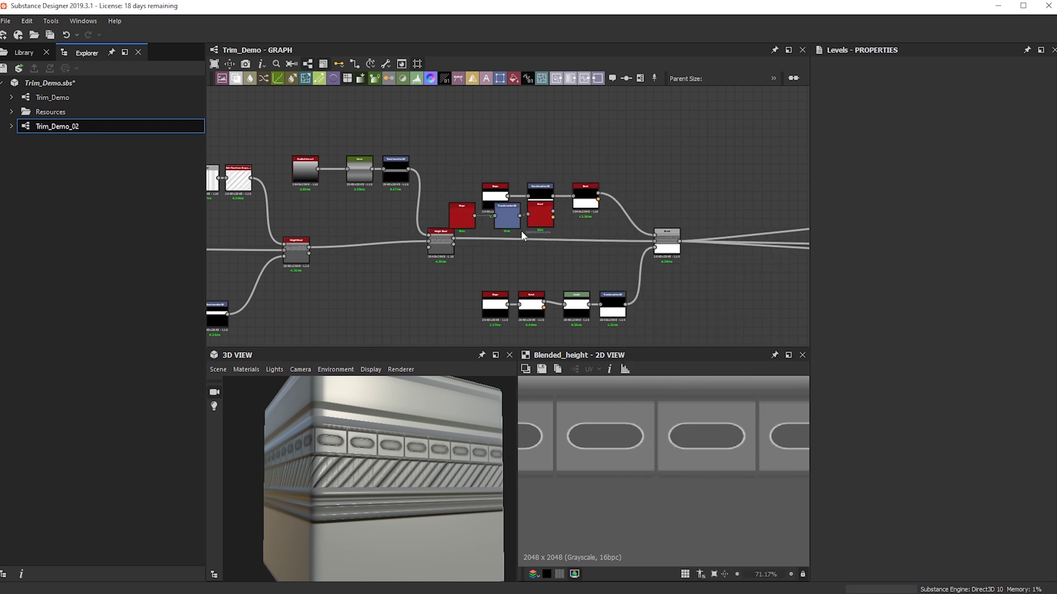
left_click_drag(469, 224, 469, 224)
left_click_drag(468, 223, 330, 221)
middle_click_drag(319, 223, 644, 238)
left_click_drag(644, 238, 439, 246)
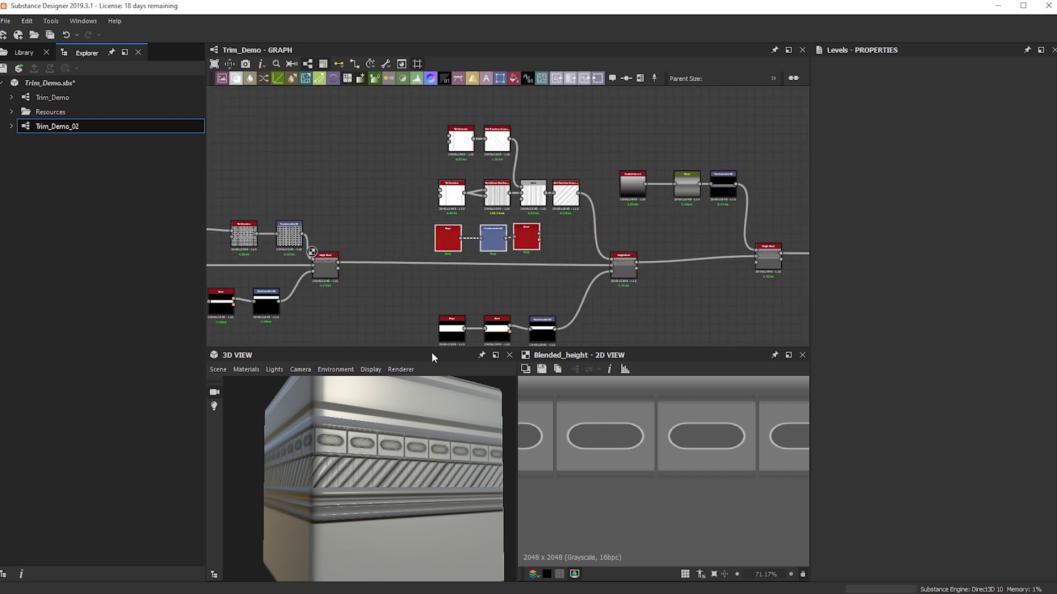
Step: Feed the copied Bevel's height into the stripe section's Height Blend top input and delete the diagonal stripe nodes it replaces
scroll(556, 257, "up", 4)
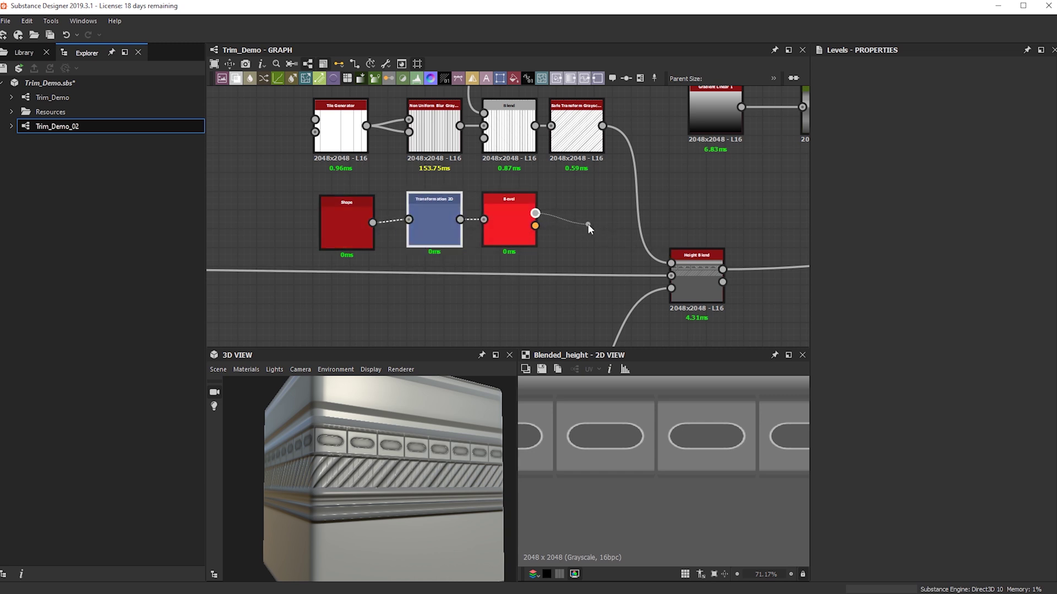
left_click_drag(677, 262, 671, 264)
scroll(311, 165, "down", 3)
middle_click_drag(288, 155, 369, 216)
scroll(369, 216, "down", 1)
left_click_drag(315, 114, 539, 211)
key("Delete")
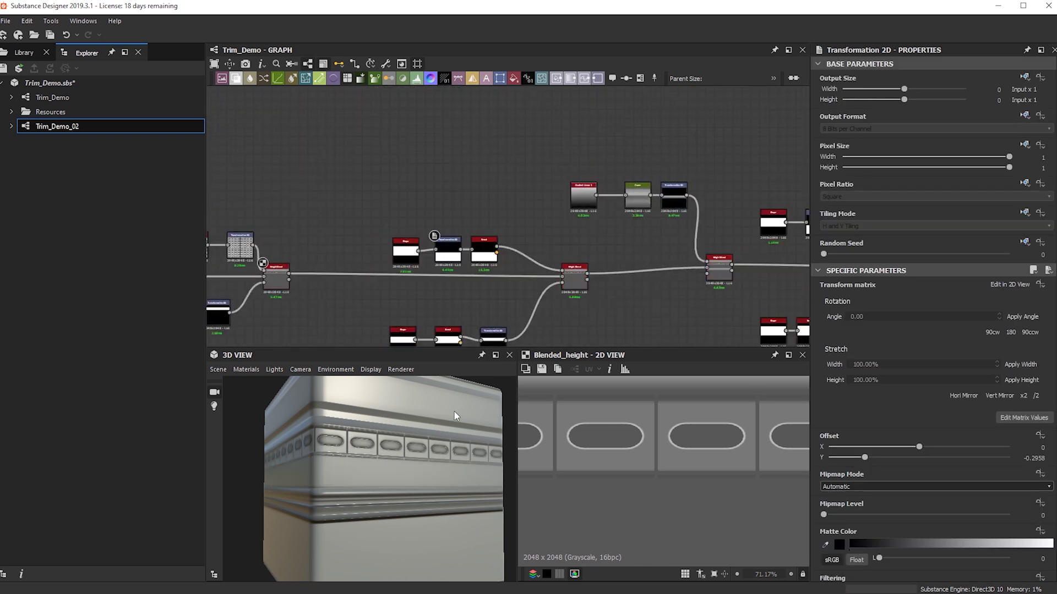
Step: Preview that Height Blend and shift the copied panel's Transformation 2D to a Y offset of 0.0089
scroll(572, 293, "up", 2)
scroll(660, 471, "down", 10)
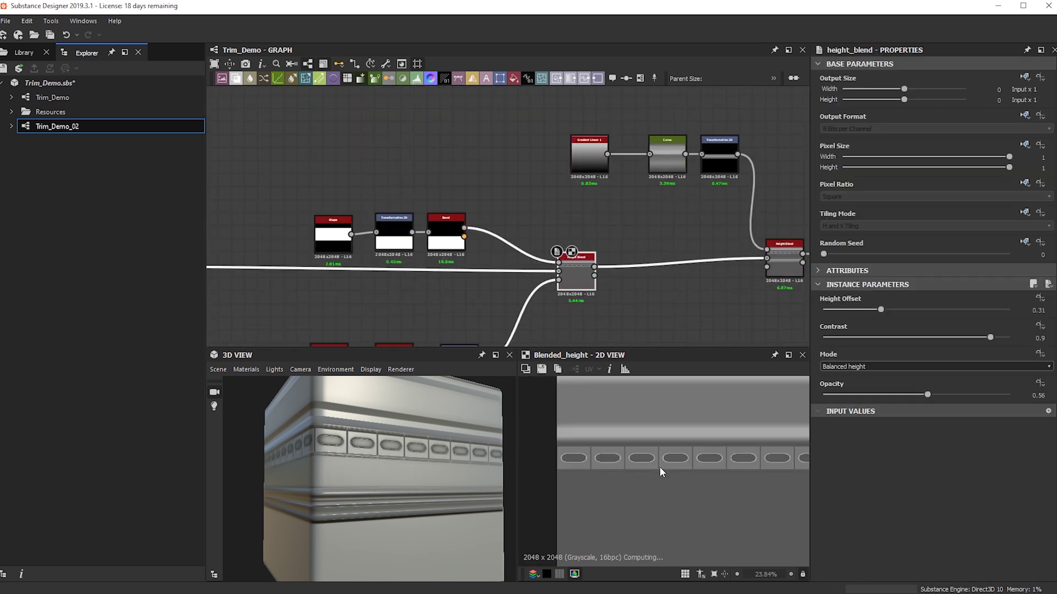
scroll(407, 268, "up", 3)
left_click(476, 219)
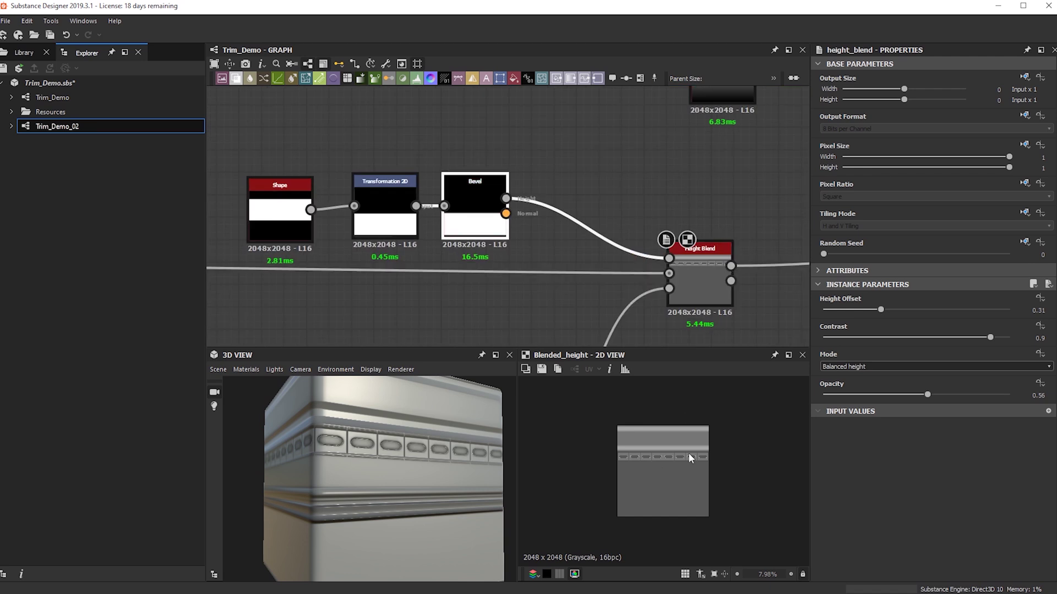
left_click(384, 197)
scroll(662, 431, "down", 4)
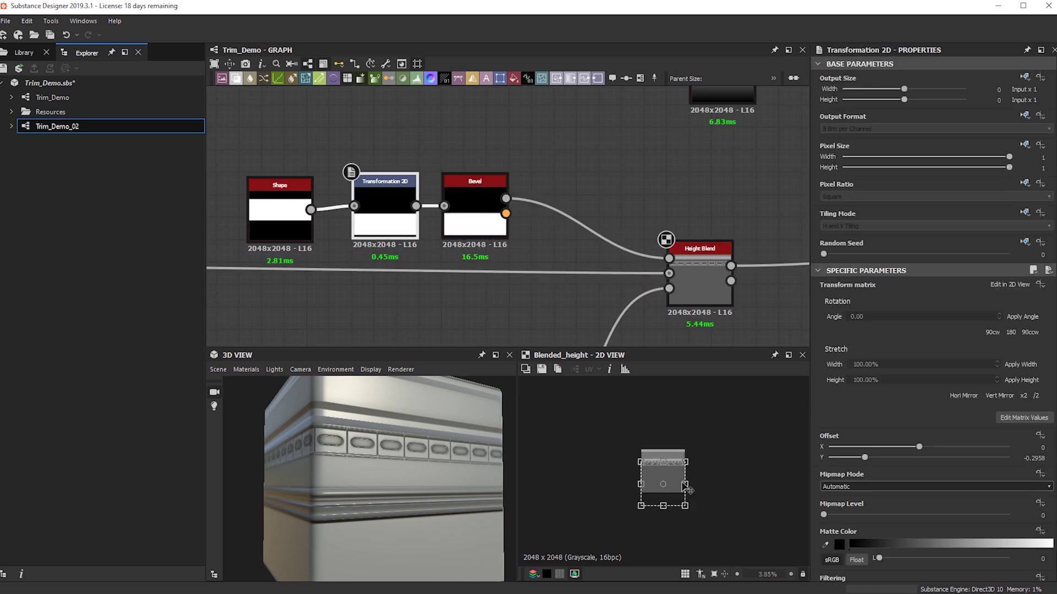
left_click_drag(673, 474, 676, 465)
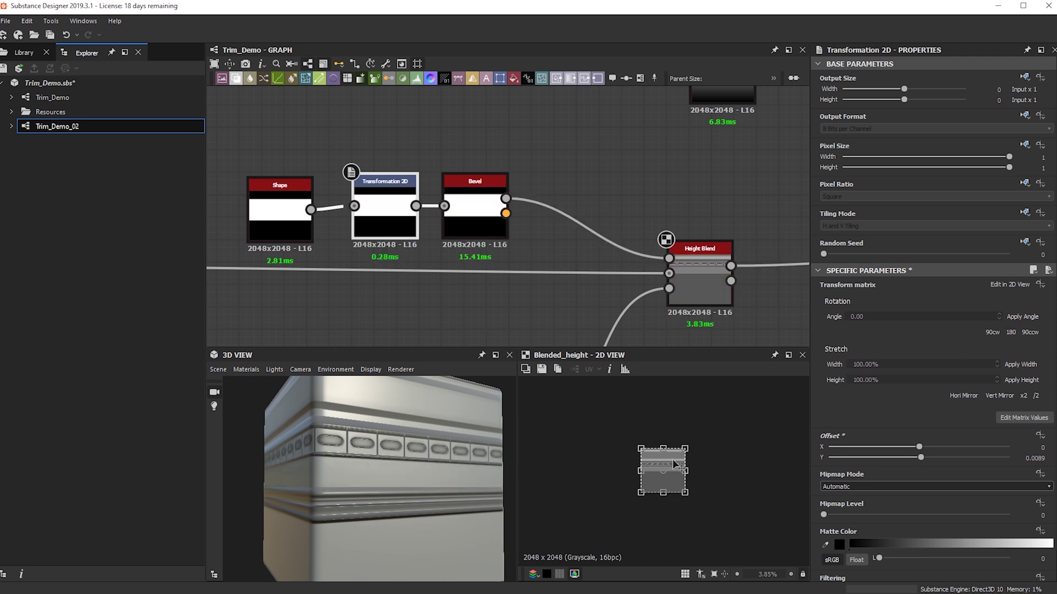
Step: Set the copied Shape's Y size to 0.16 and return to the Height Blend it feeds
mouse_move(408, 477)
left_mouse_down()
mouse_move(447, 475)
mouse_move(405, 494)
left_mouse_up()
scroll(405, 495, "up", 3)
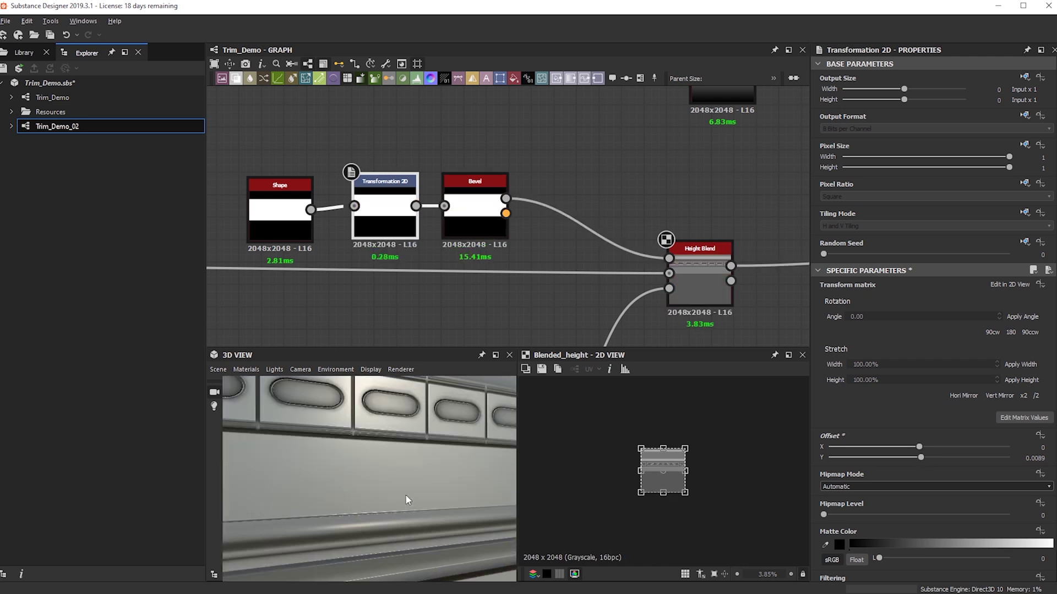
scroll(677, 485, "up", 5)
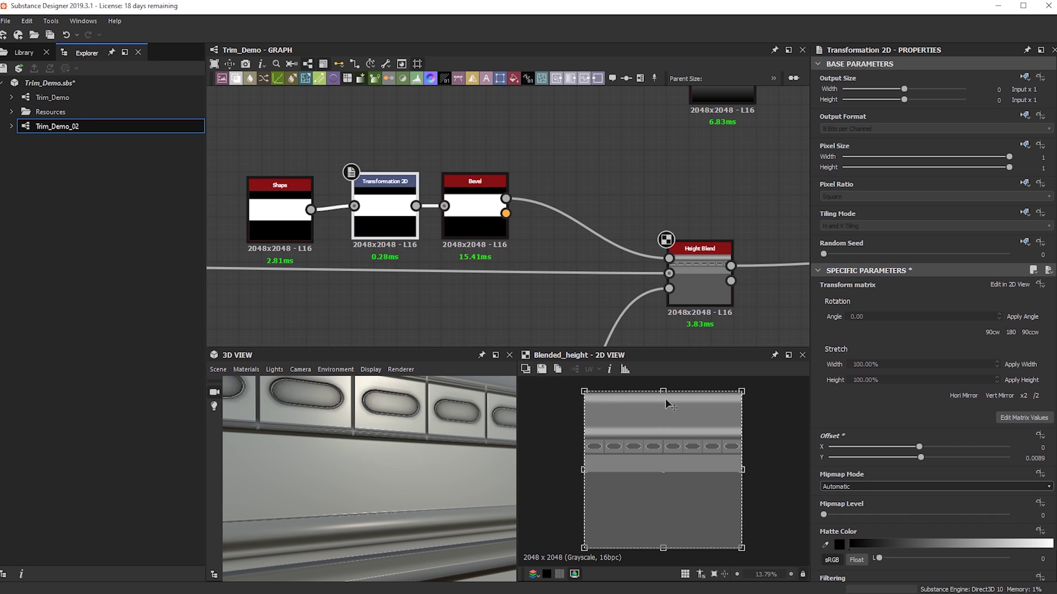
left_click(308, 241)
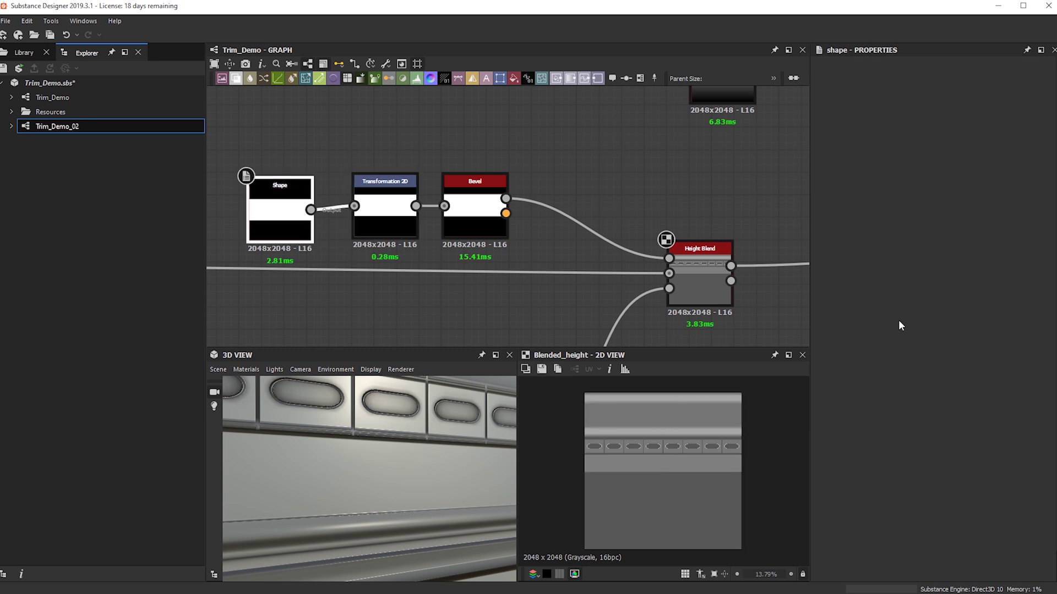
left_click_drag(883, 406, 857, 406)
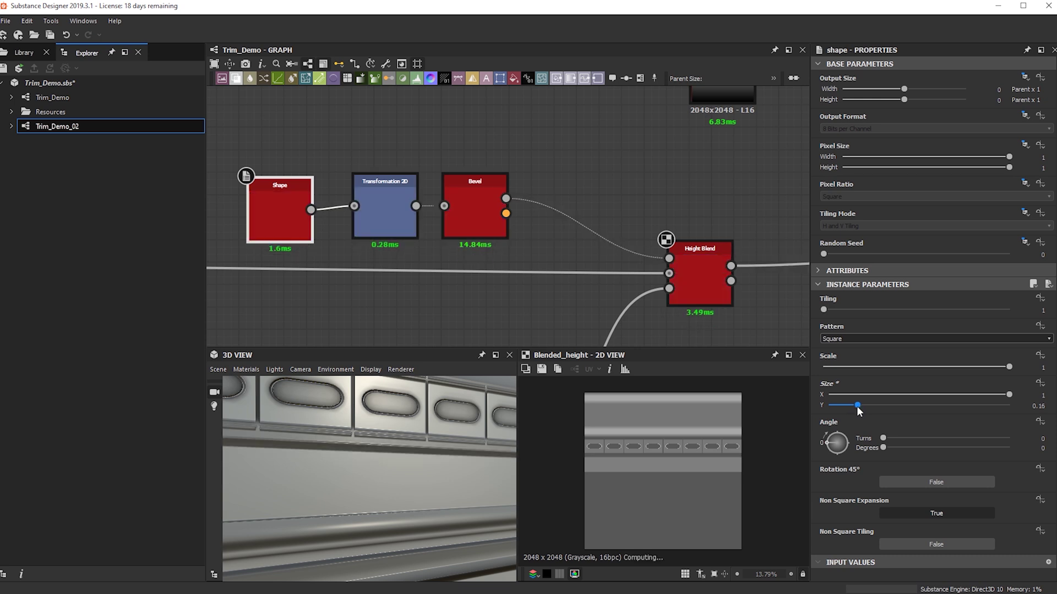
left_click(707, 268)
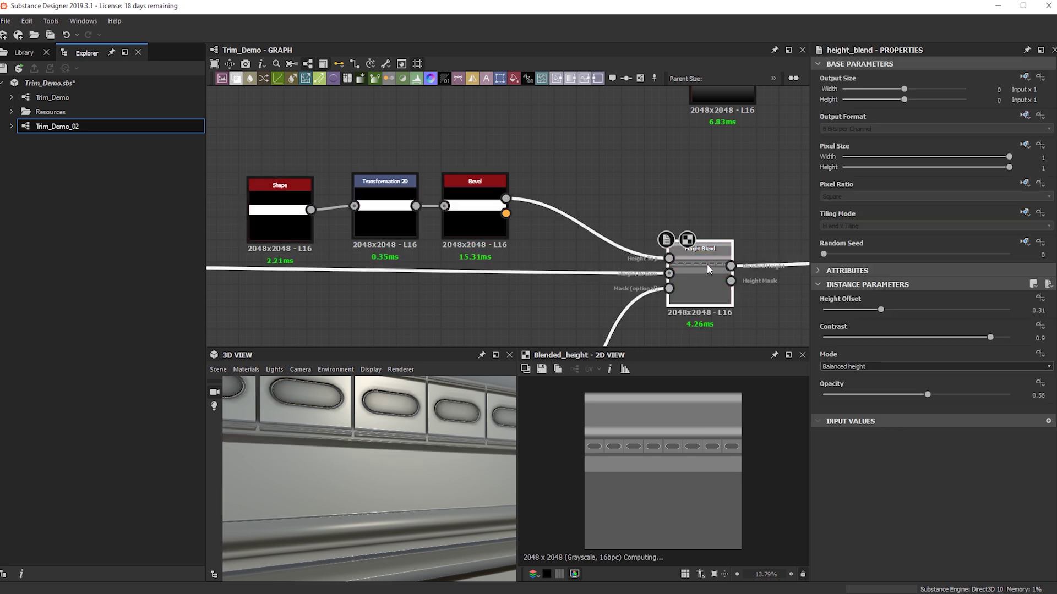
scroll(685, 473, "up", 4)
left_click(413, 217)
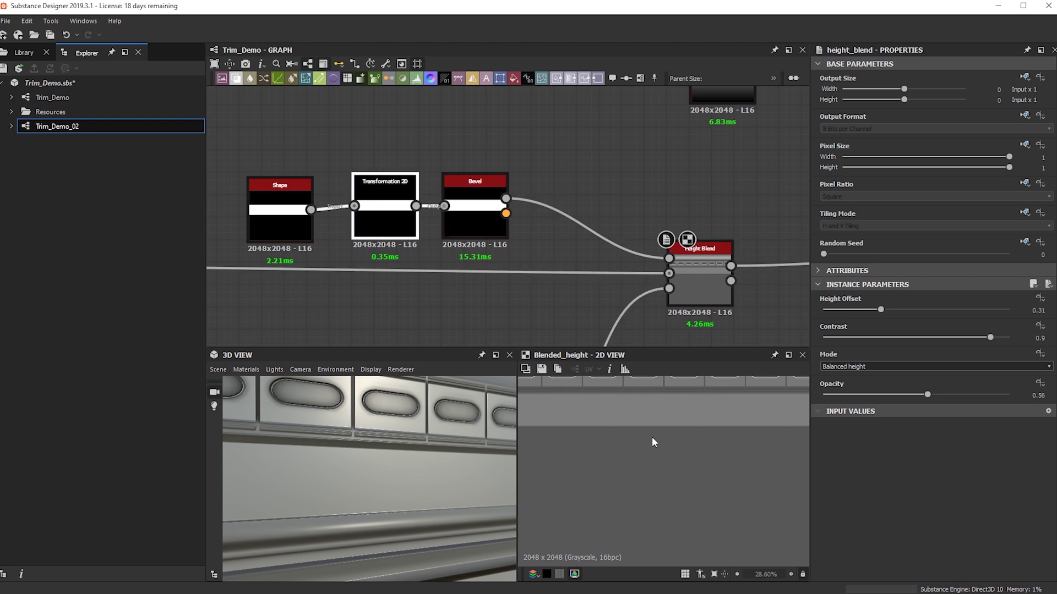
scroll(659, 441, "down", 4)
left_click(665, 442)
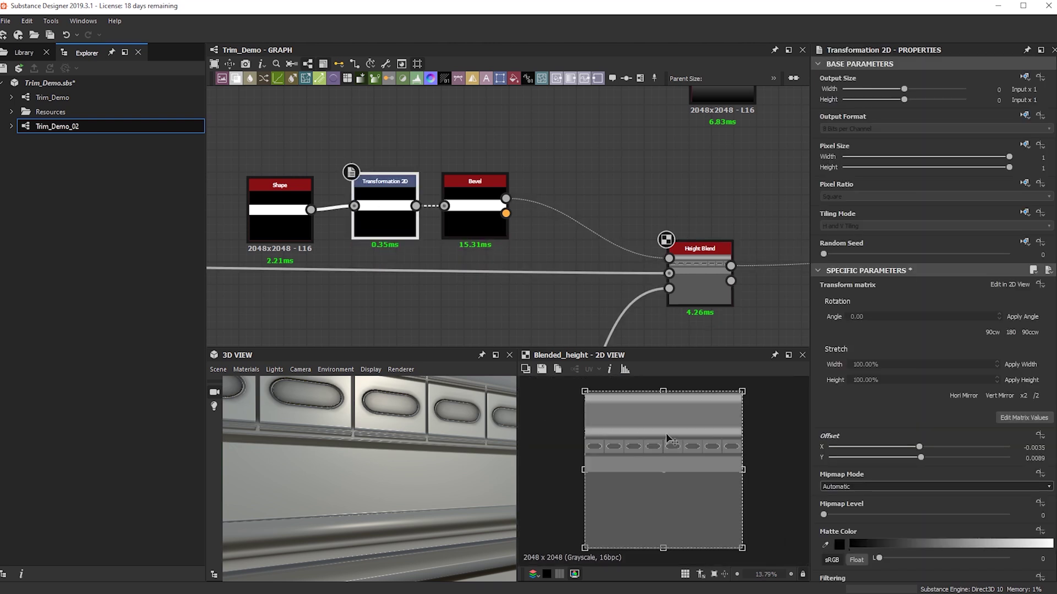
Step: Set the copied panel Shape's Y size to 0.12 and return to previewing the Height Blend it feeds
scroll(494, 342, "down", 3)
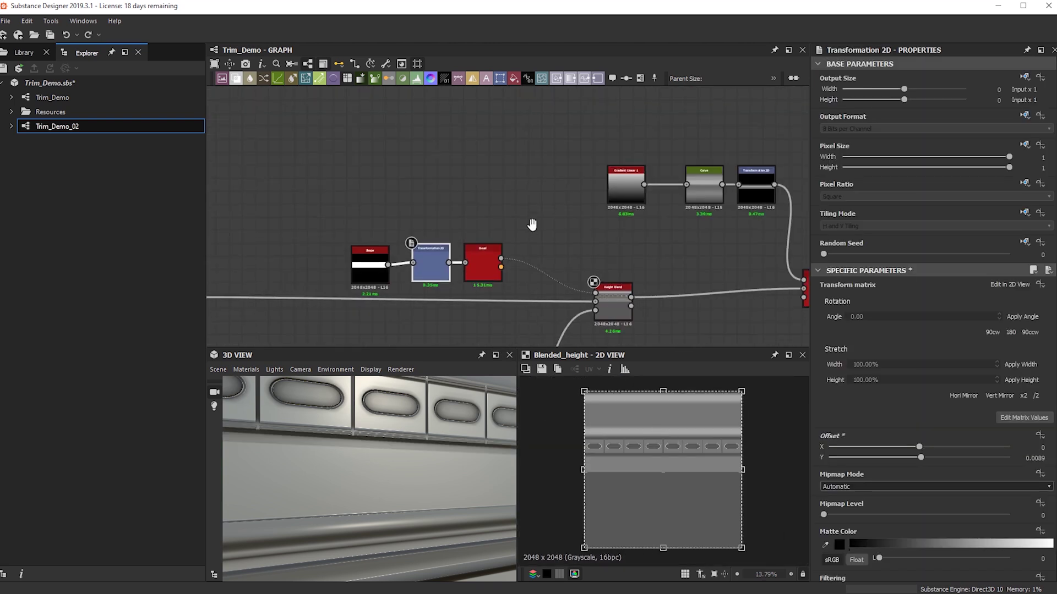
middle_click_drag(531, 229, 546, 135)
double_click(379, 183)
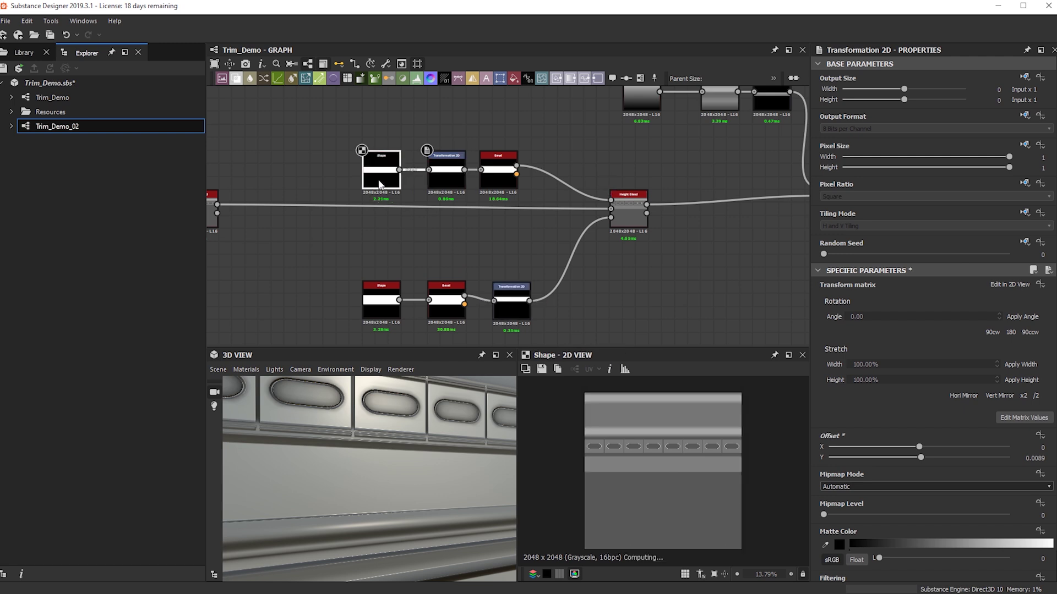
left_click(850, 405)
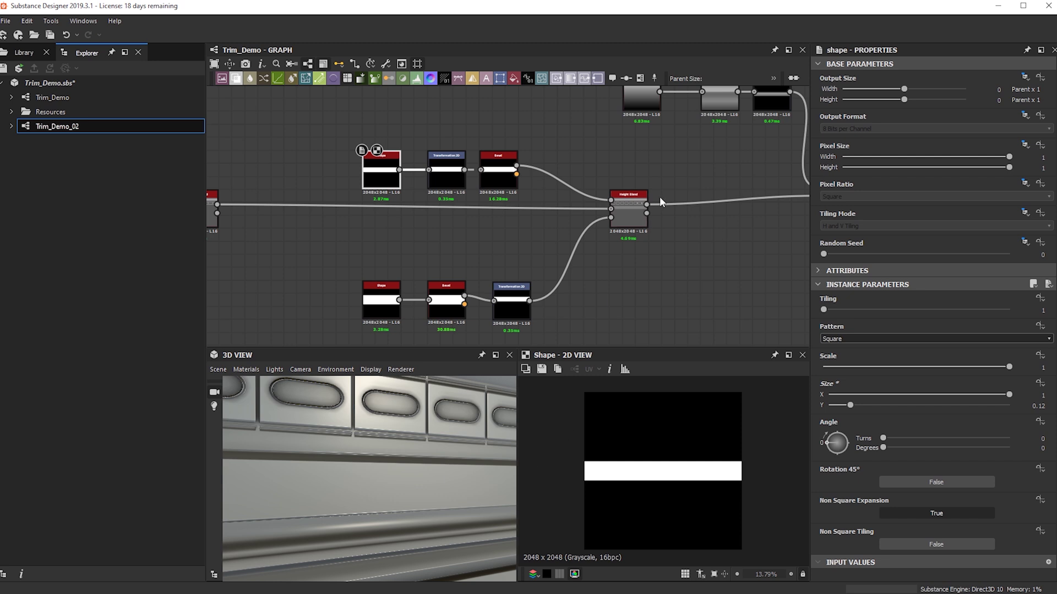
double_click(617, 217)
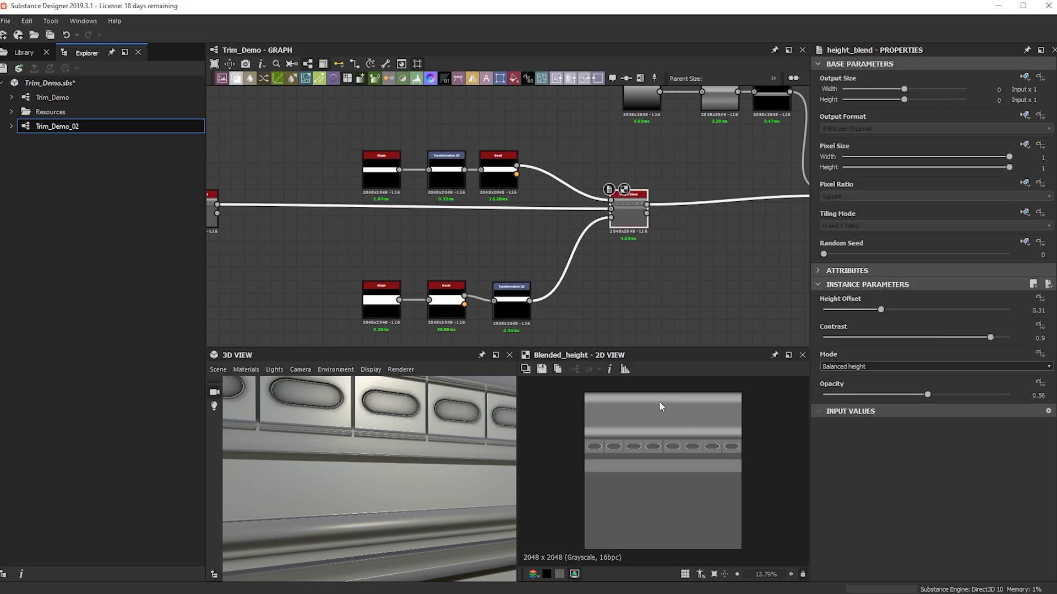
Step: Shift the copied panel's Transformation 2D to a Y offset of 0.0363 and check the strip on the 3D cube
left_click(399, 185)
scroll(654, 460, "up", 5)
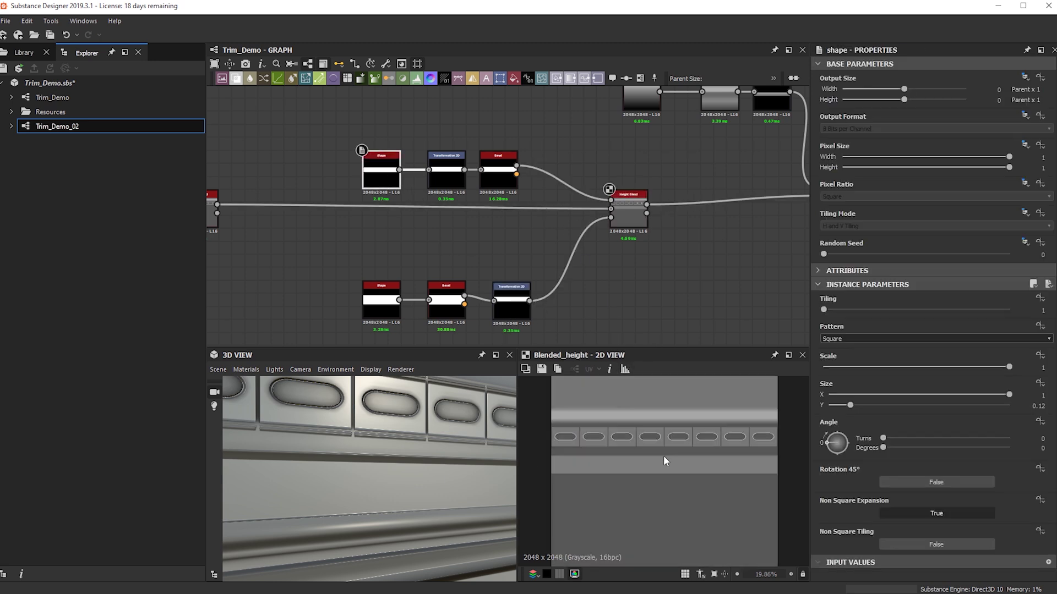
scroll(622, 448, "down", 3)
left_click_drag(412, 470, 390, 475)
scroll(649, 449, "down", 2)
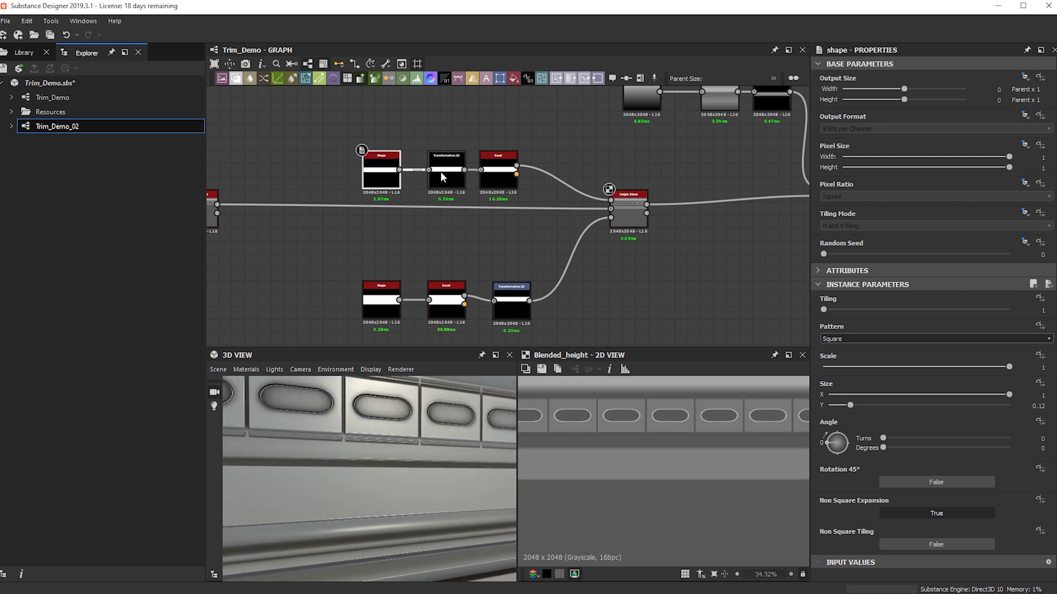
left_click_drag(680, 457, 682, 447)
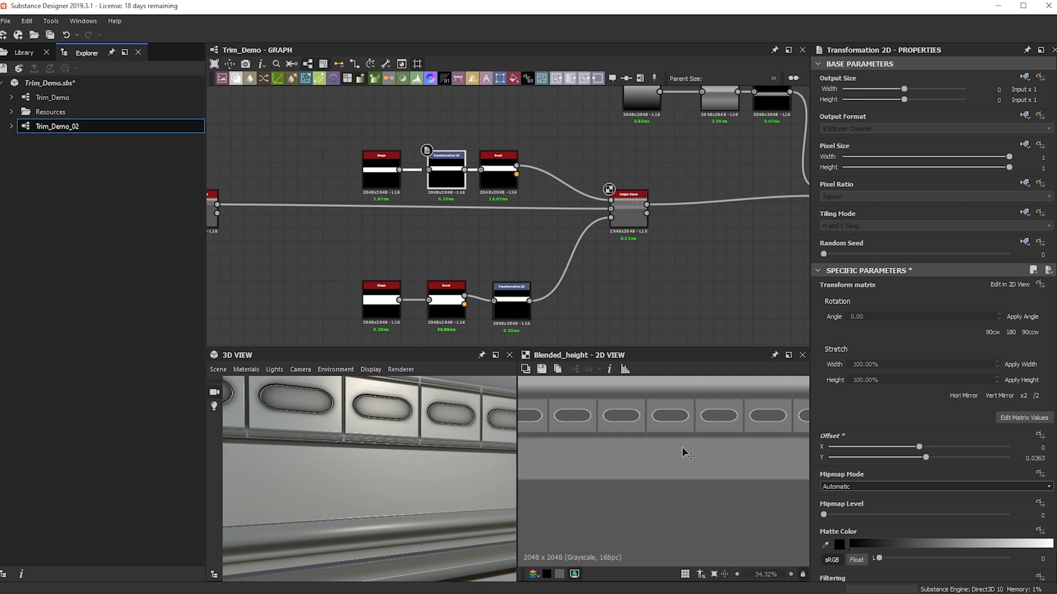
left_click_drag(377, 470, 474, 468)
scroll(396, 468, "down", 5)
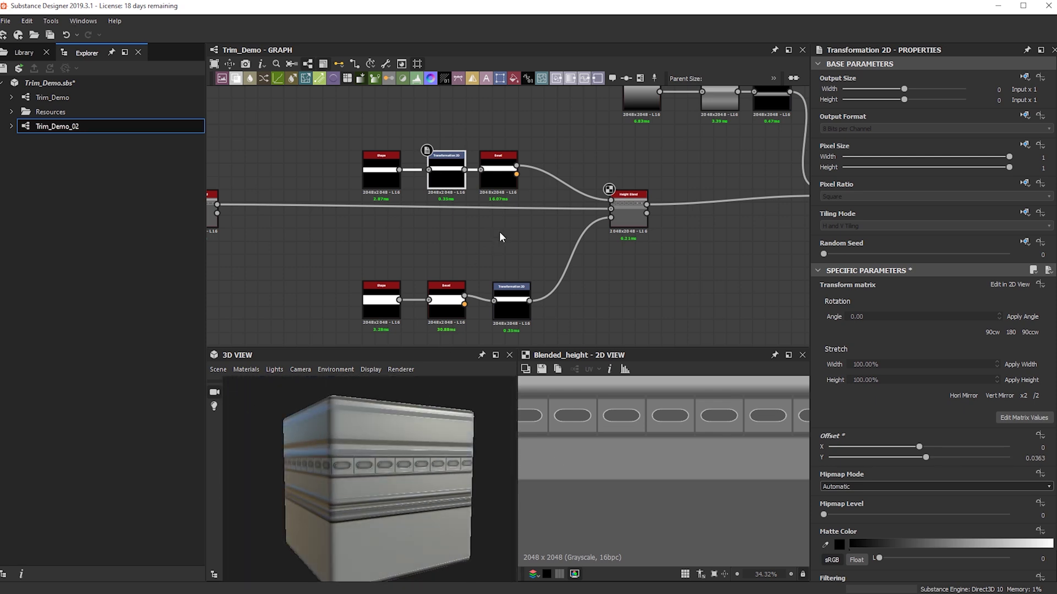
Step: Set the copied Shape's Y size to 0.09 and shift its Transformation 2D to a Y offset of 0.0502
left_click(389, 175)
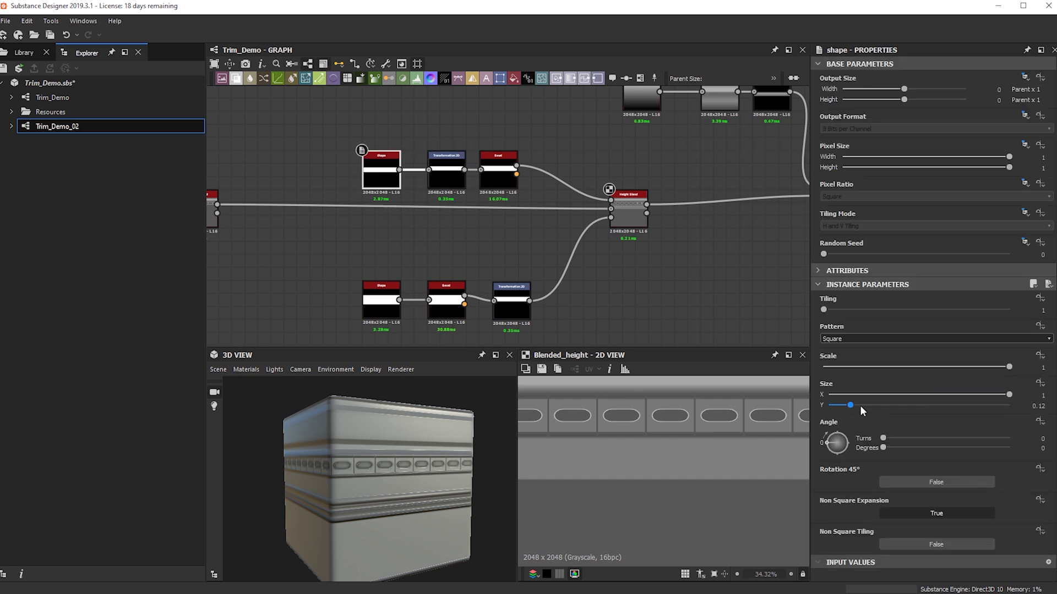
left_click_drag(846, 405, 844, 405)
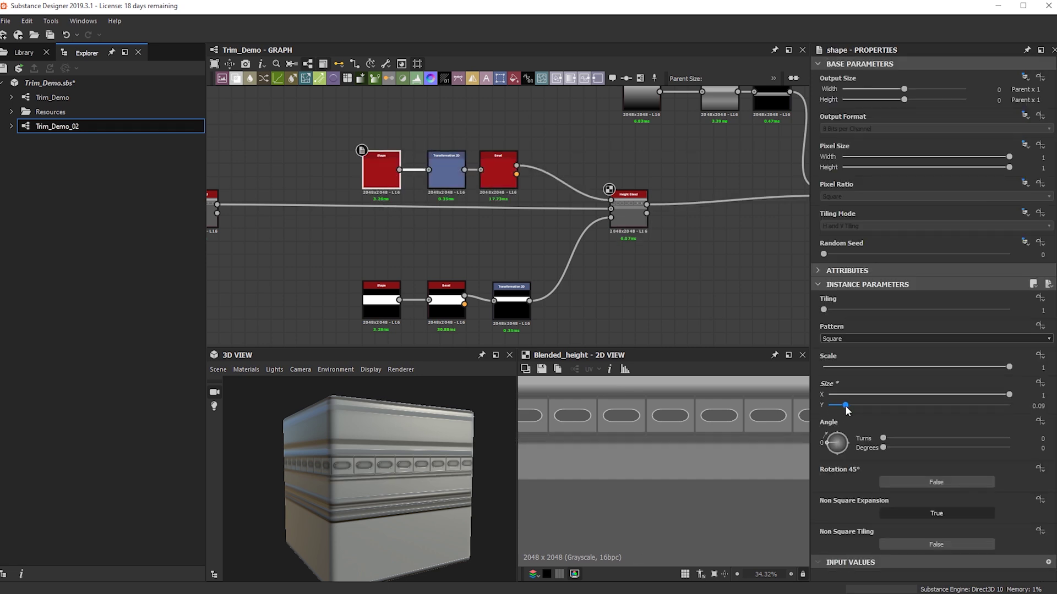
left_click(444, 171)
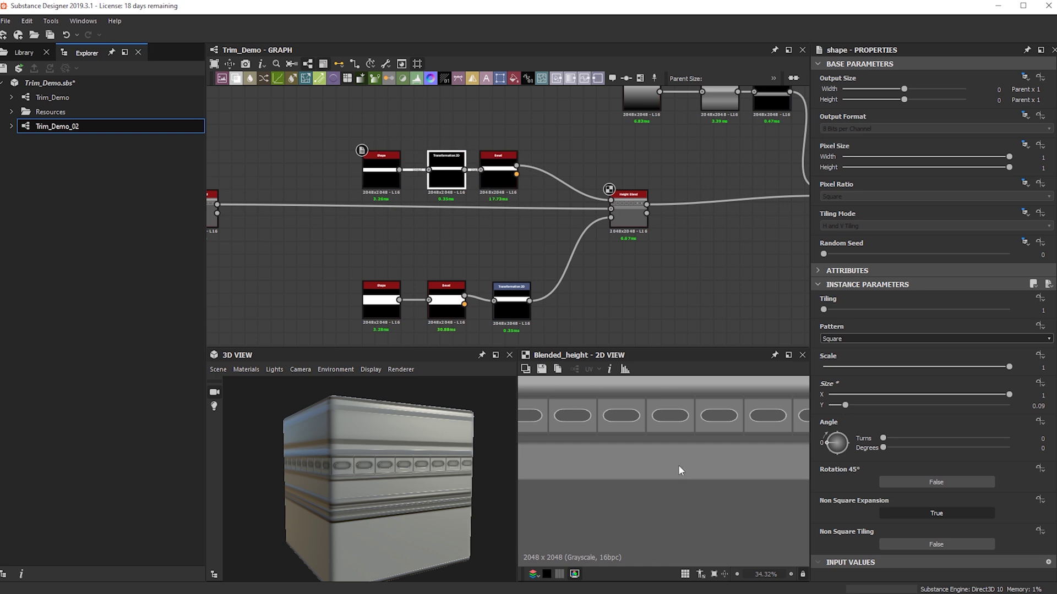
scroll(675, 468, "up", 2)
left_click_drag(674, 467, 675, 460)
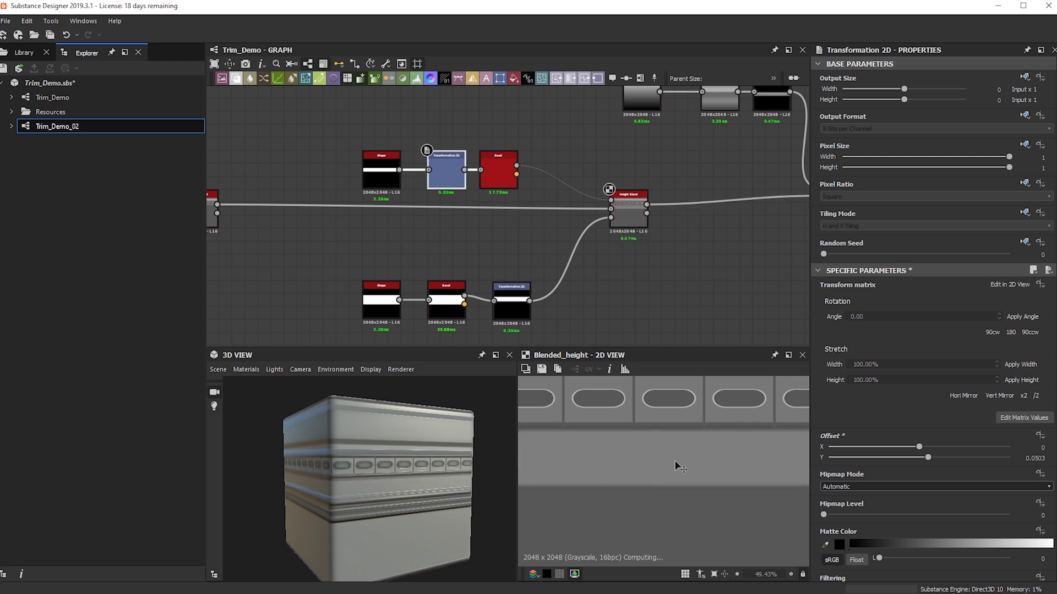
Step: Examine the plain beveled strip and the moldings around it on the 3D cube, from close up and from a distance
left_click_drag(357, 504, 423, 491)
scroll(427, 493, "up", 4)
right_click_drag(432, 495, 353, 494, "ctrl+shift")
left_click_drag(353, 494, 378, 489)
scroll(385, 490, "down", 5)
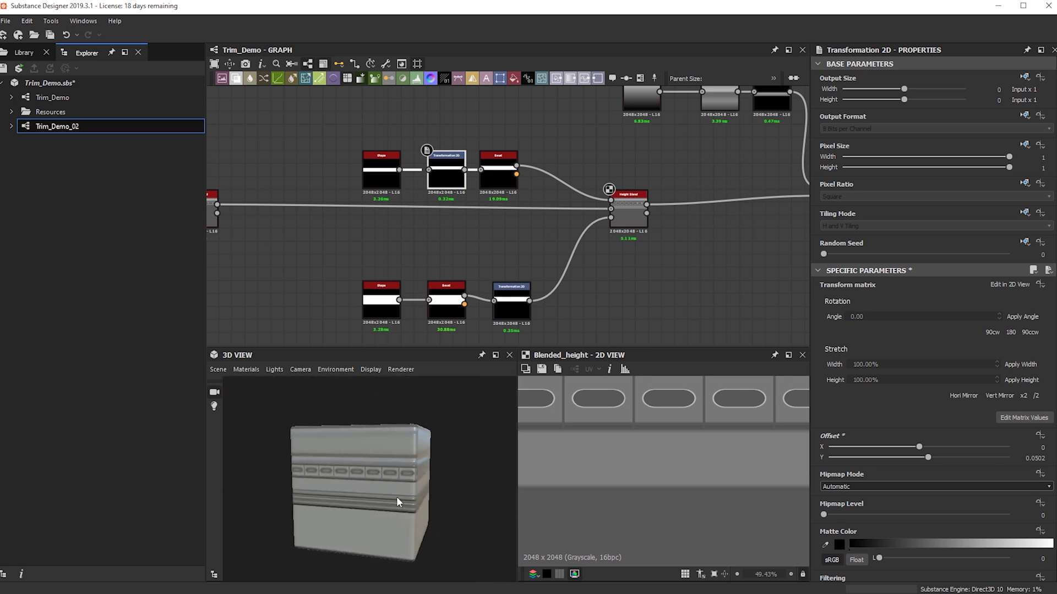
scroll(420, 206, "down", 2)
middle_click_drag(440, 193, 478, 159)
scroll(374, 511, "up", 4)
left_click_drag(385, 502, 413, 498)
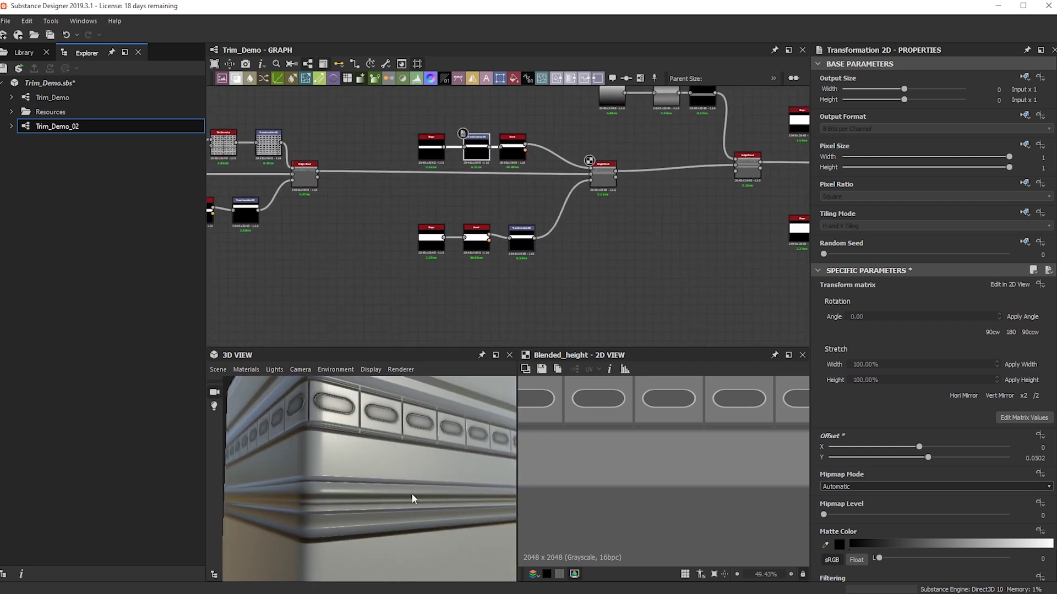
left_click_drag(385, 538, 346, 500)
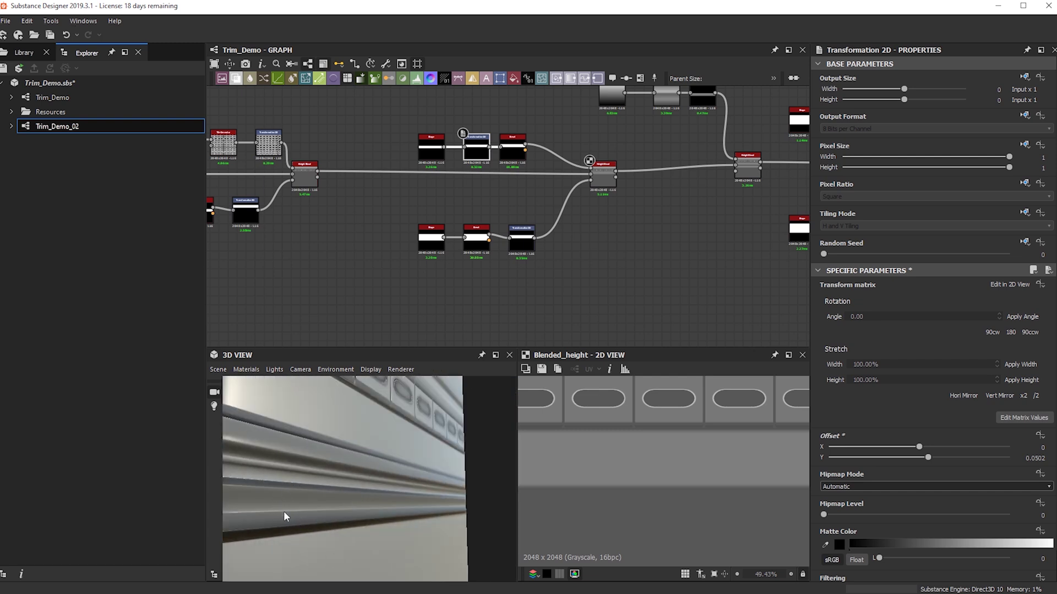
left_click_drag(301, 513, 356, 514)
Step: Set the 3D view material's tessellation factor to 16 and its height scale to 6.12
left_click(246, 369)
mouse_move(259, 387)
left_click(330, 411)
left_click(246, 369)
mouse_move(256, 385)
mouse_move(333, 399)
mouse_move(438, 438)
left_click(546, 452)
left_click_drag(859, 88, 1009, 88)
left_click_drag(852, 173, 936, 176)
Step: Inspect the displaced trim profile on the cube's faces and corner, down to the lower moldings
scroll(438, 462, "down", 3)
left_click_drag(437, 463, 304, 477)
scroll(238, 483, "down", 4)
left_click_drag(238, 484, 297, 490)
scroll(330, 472, "up", 4)
scroll(376, 429, "down", 5)
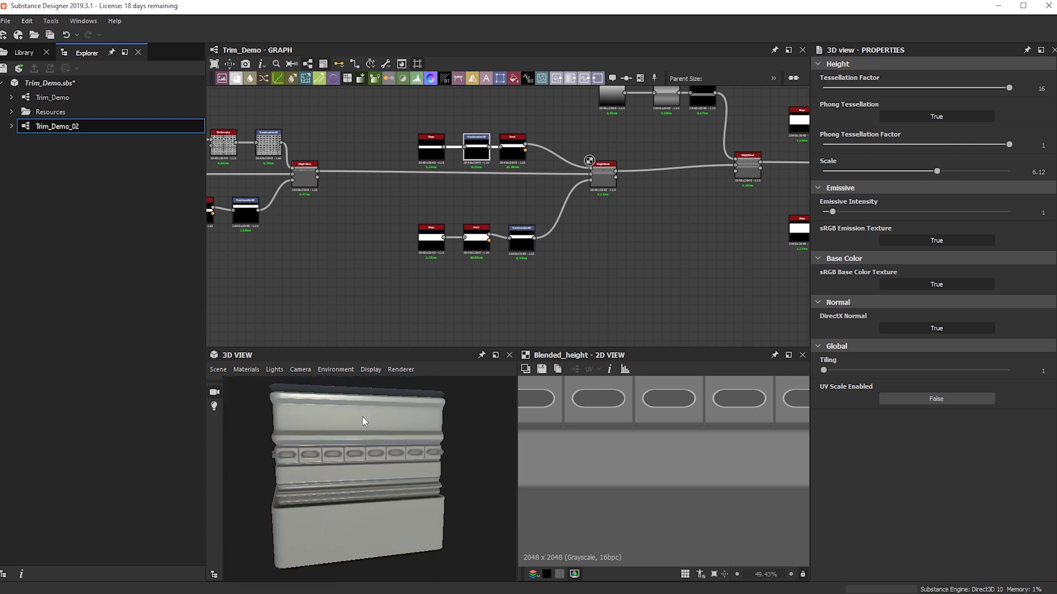
left_click_drag(370, 415, 410, 396)
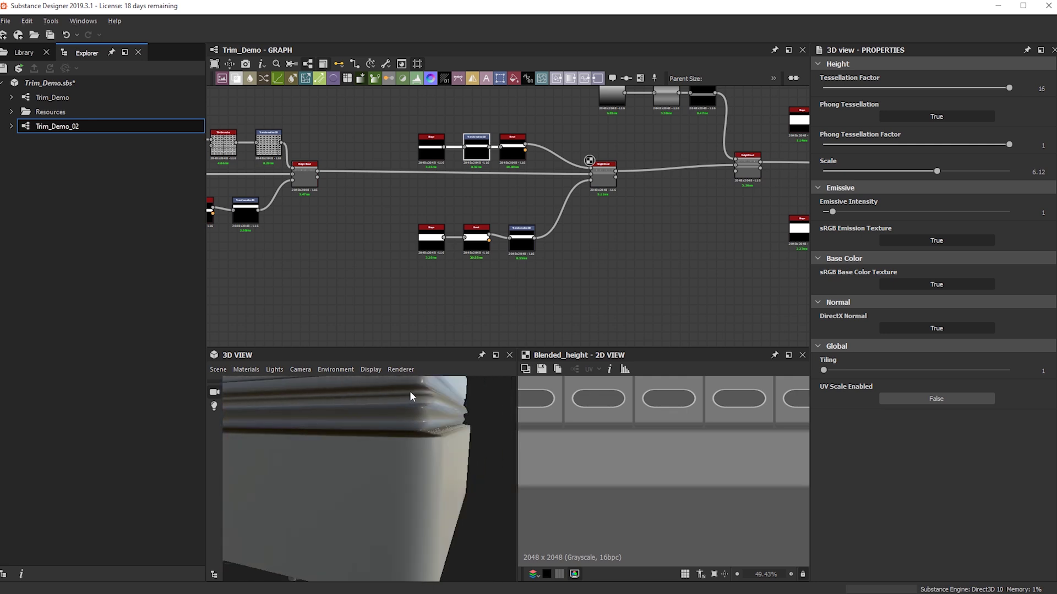
Step: Preview the Curve node between Gradient Linear and Transformation 2D, and compare its molding profile on the whole cube
scroll(557, 252, "down", 3)
middle_click_drag(703, 235, 417, 239)
middle_click_drag(279, 144, 463, 180)
scroll(463, 180, "up", 3)
scroll(463, 180, "up", 2)
double_click(613, 184)
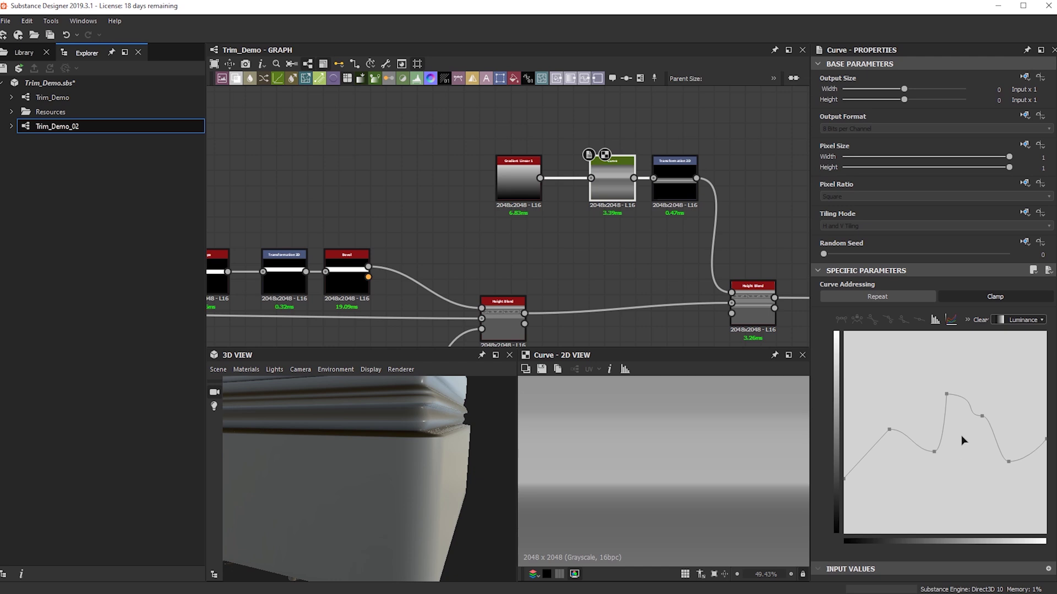
left_click_drag(413, 484, 437, 483)
scroll(437, 489, "down", 3)
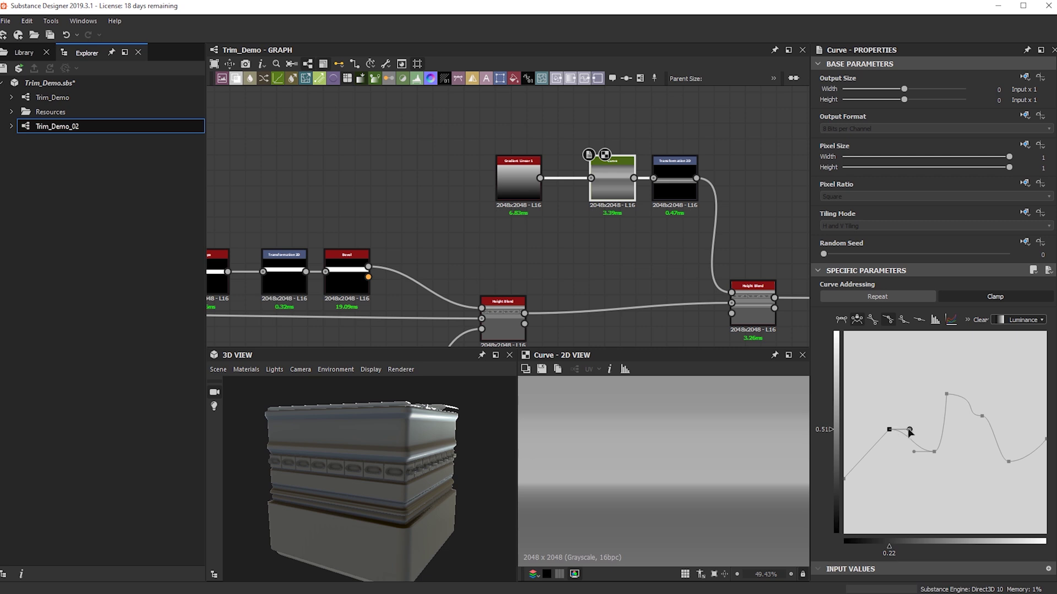
Step: Try straightening the curve segment after the first interior point by adjusting that point's tangent handle
left_click(904, 319)
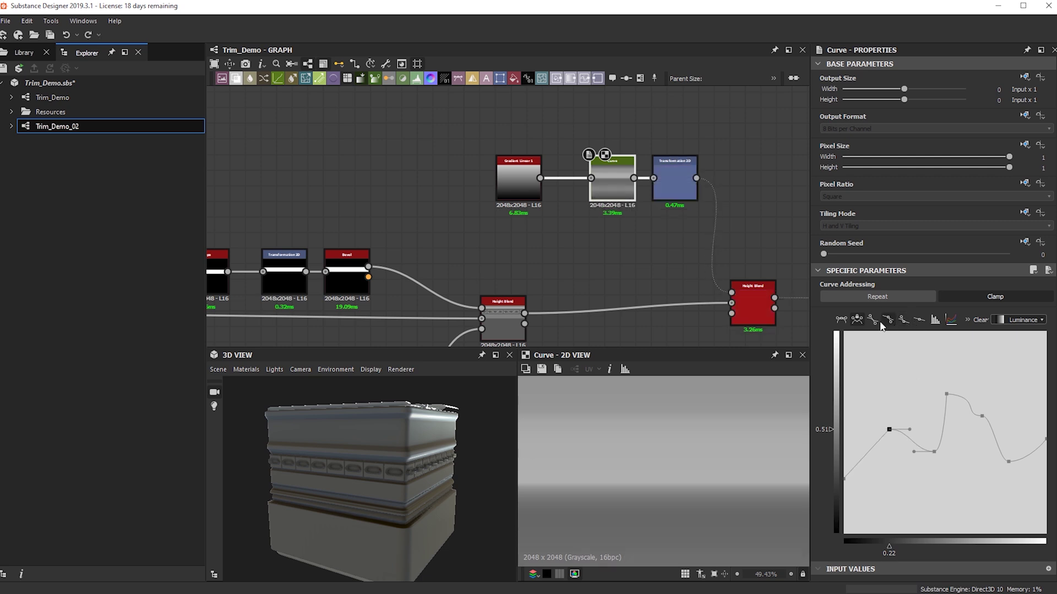
key("ctrl+z")
left_click_drag(910, 431, 909, 441)
Step: Flatten the tangents of the Curve's five interior points so that straight segments with sharp corners join them
left_click(934, 451)
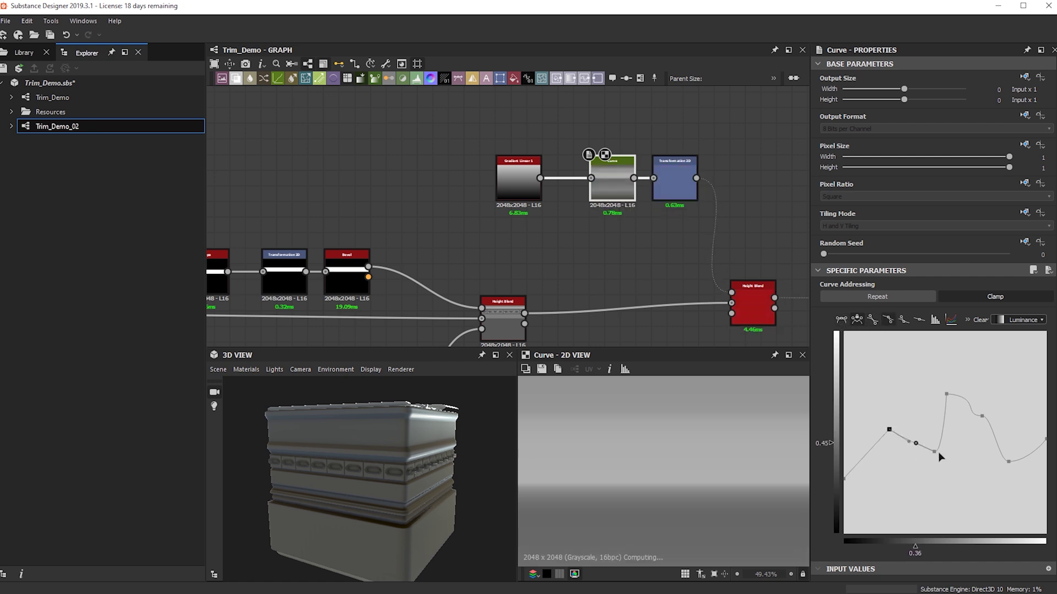
left_click(873, 319)
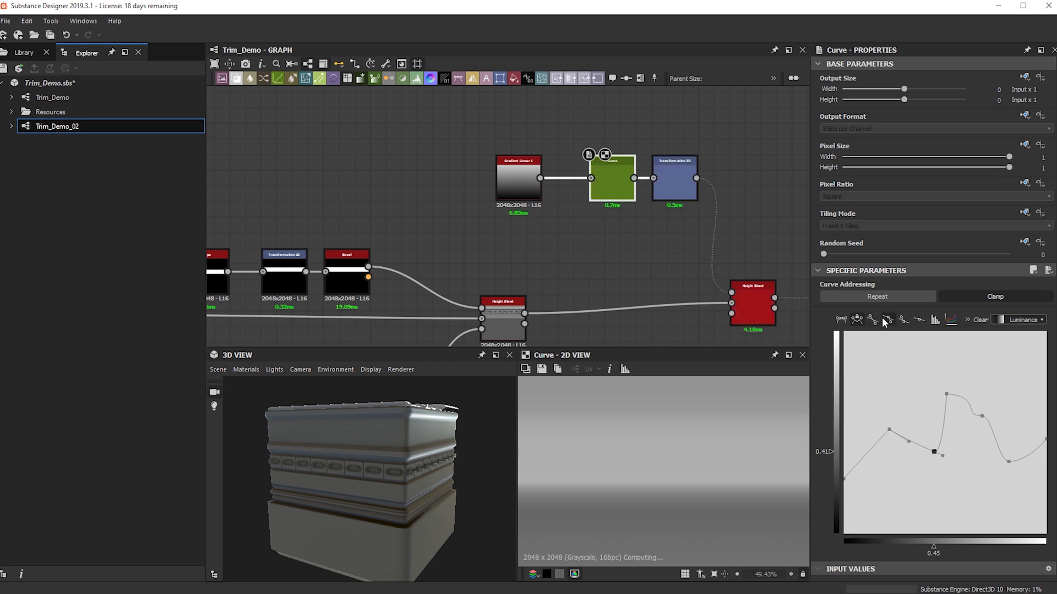
left_click(842, 319)
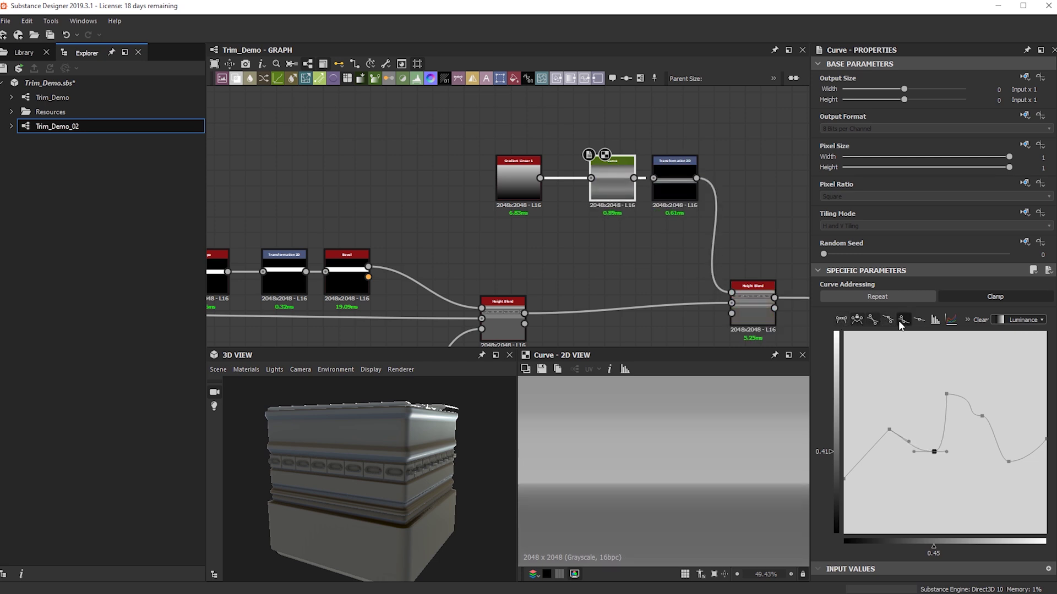
left_click(919, 320)
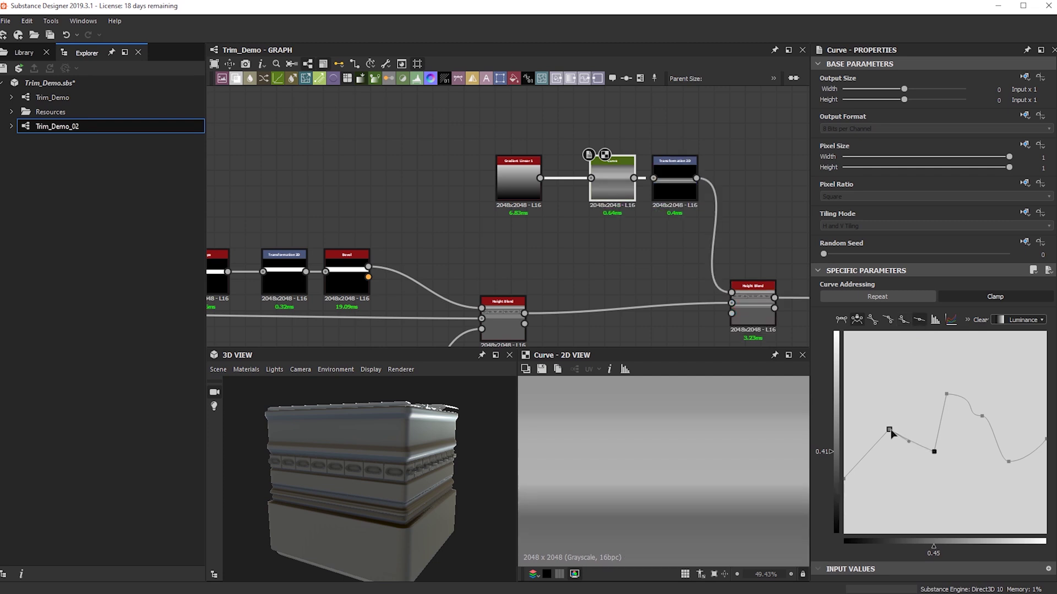
left_click(917, 323)
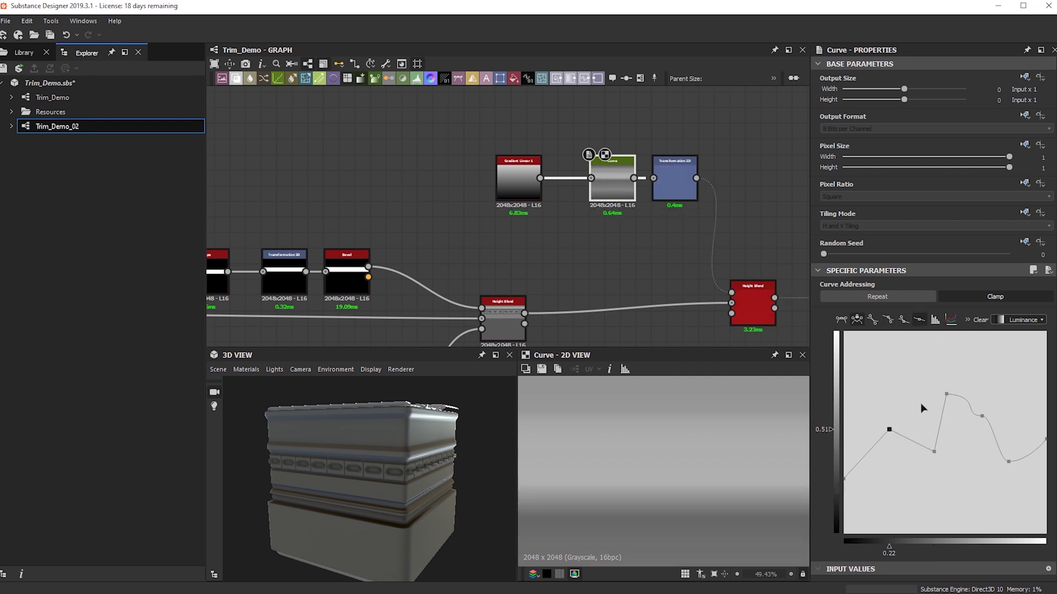
left_click(981, 415)
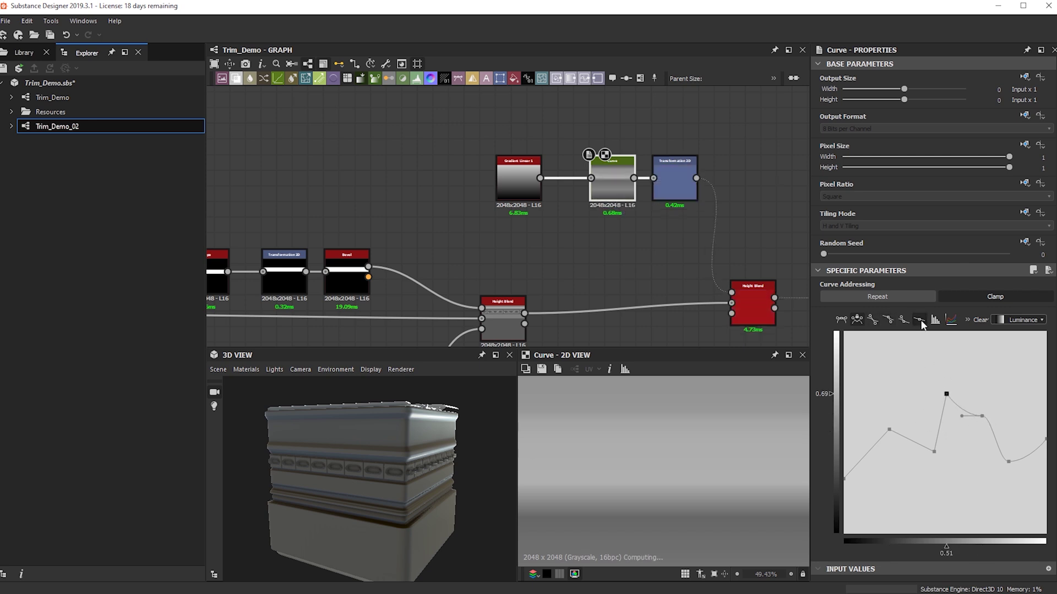
left_click(982, 416)
left_click(1008, 461)
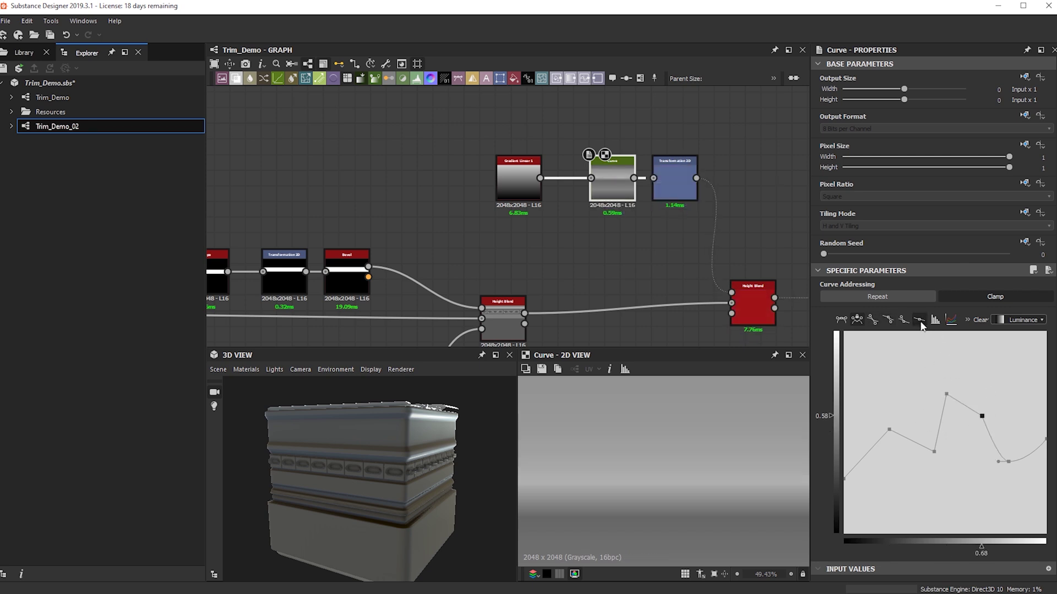
left_click(919, 323)
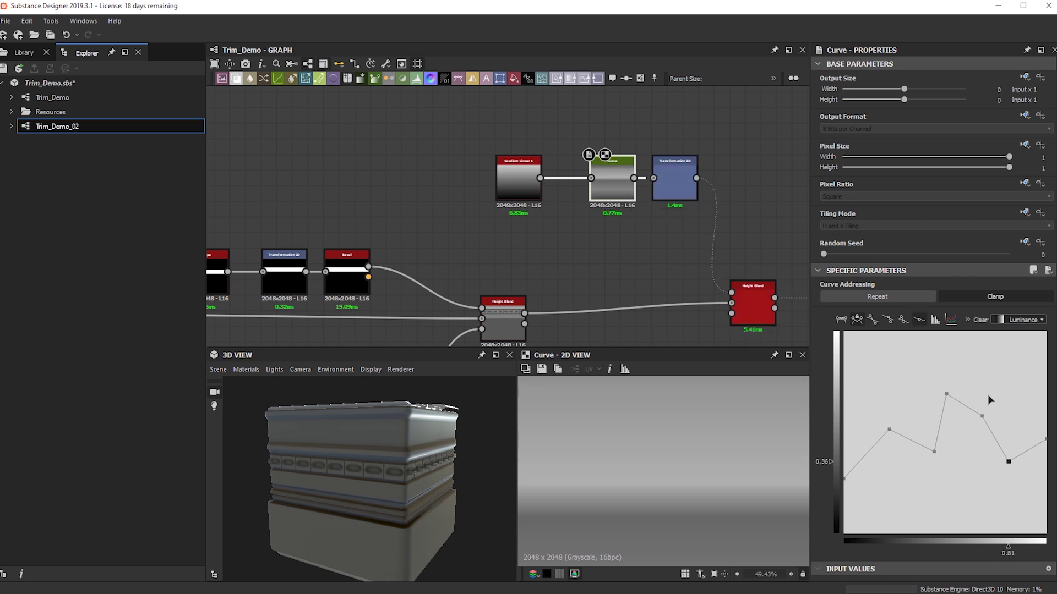
Step: Lower the curve's peak point to 0.58 at position 0.52 and move the point before it to 0.49 at position 0.49
scroll(401, 496, "up", 3)
middle_click_drag(411, 498, 391, 464)
left_click_drag(391, 463, 435, 469)
scroll(434, 469, "up", 3)
middle_click_drag(434, 469, 384, 465)
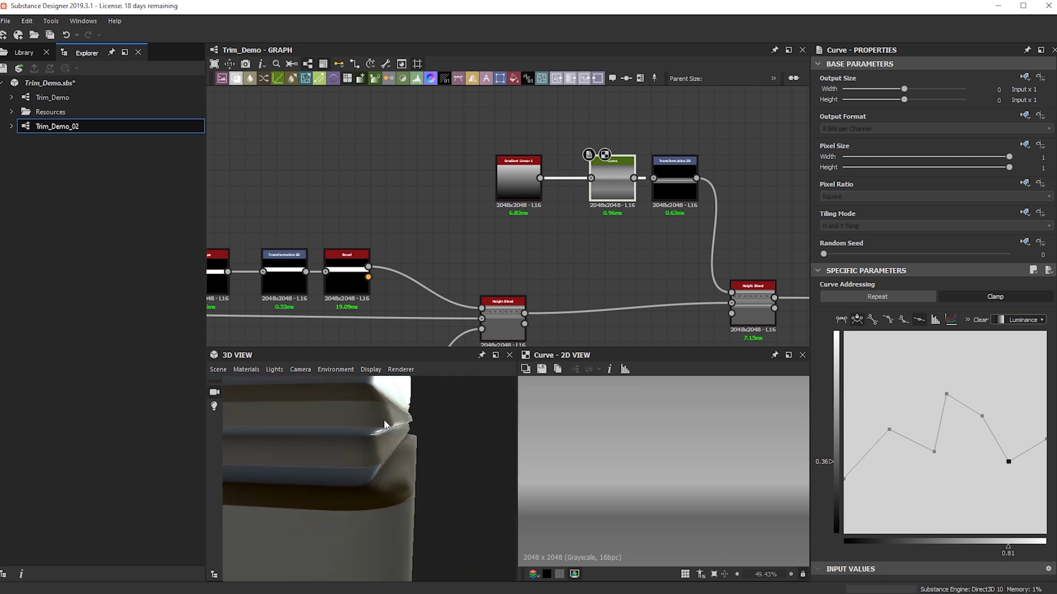
left_click_drag(377, 463, 416, 409)
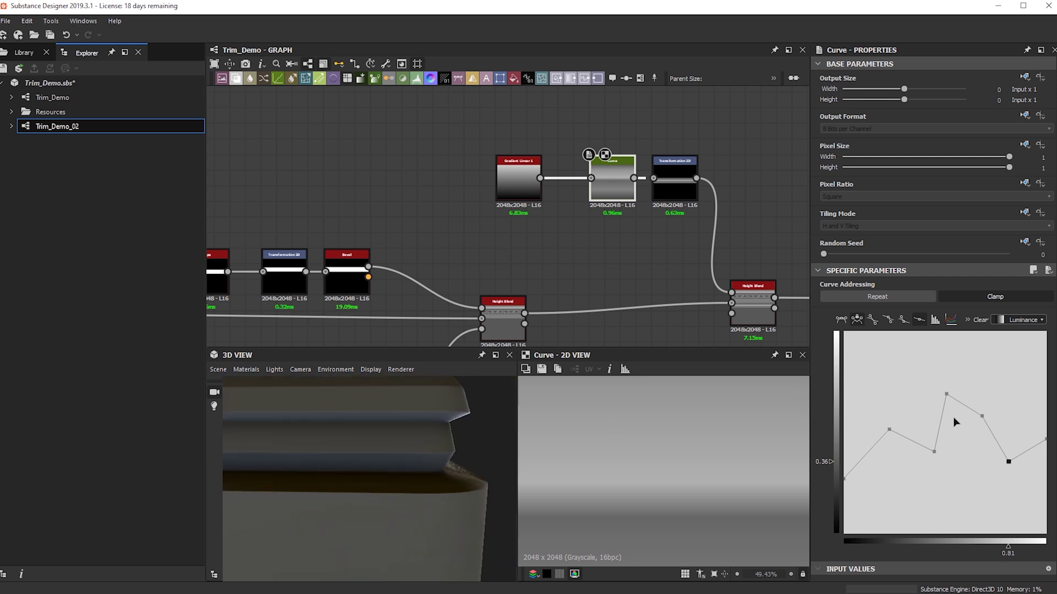
left_click_drag(946, 394, 949, 417)
mouse_move(451, 484)
left_mouse_down()
mouse_move(405, 484)
mouse_move(415, 464)
mouse_move(443, 474)
left_mouse_up()
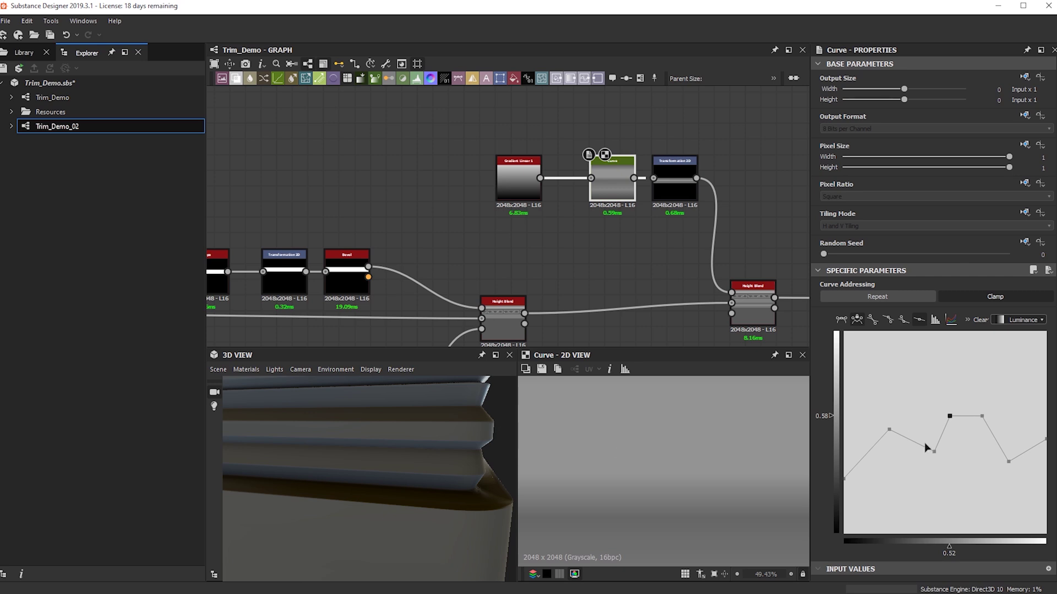
left_click_drag(935, 457, 944, 438)
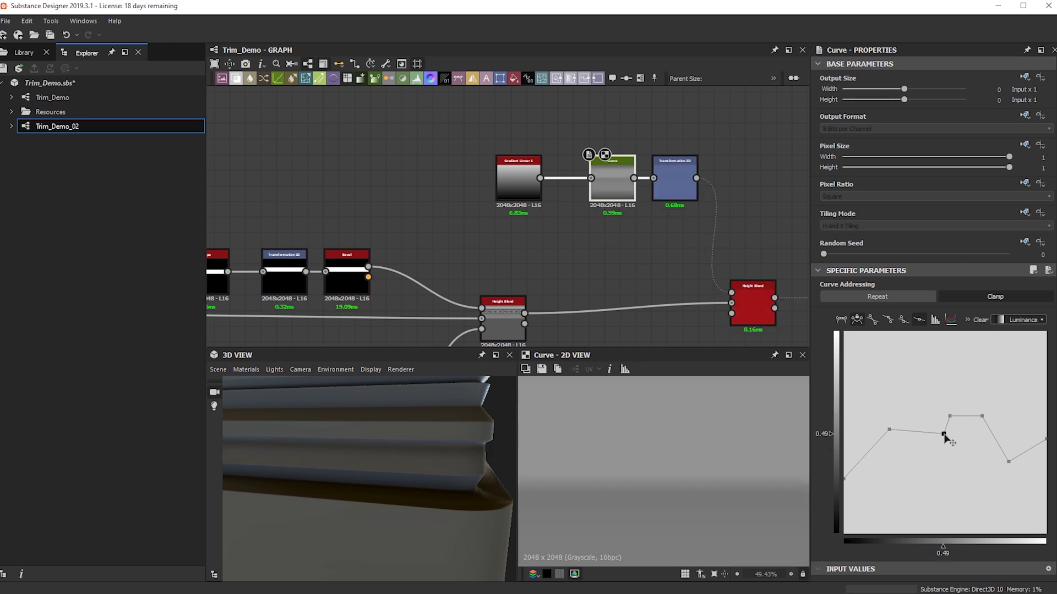
Step: Nudge the curve's valley point near the end and move the first interior point to 0.48 at position 0.10
mouse_move(429, 472)
left_mouse_down()
mouse_move(373, 462)
mouse_move(440, 468)
left_mouse_up()
mouse_move(1007, 465)
left_mouse_down()
mouse_move(1009, 431)
mouse_move(1009, 462)
left_mouse_up()
left_click_drag(889, 429, 864, 437)
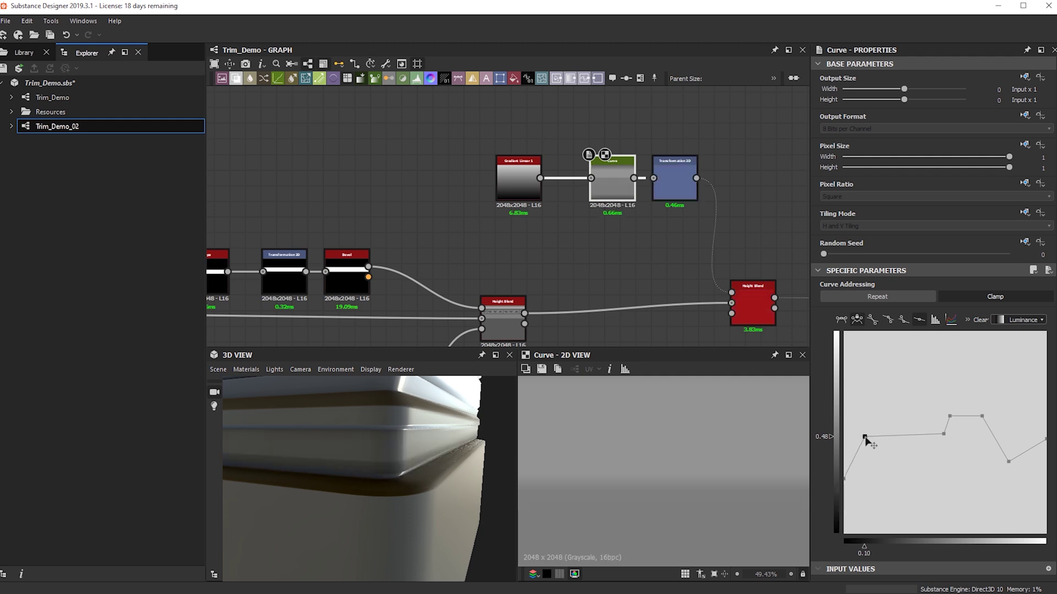
Step: Set the opacity of the Copy Blend node after the last Height Blend to 0.33
left_click_drag(342, 500, 422, 483)
scroll(388, 484, "up", 5)
scroll(616, 270, "down", 3)
middle_click_drag(523, 246, 348, 216)
left_click_drag(542, 277, 545, 273)
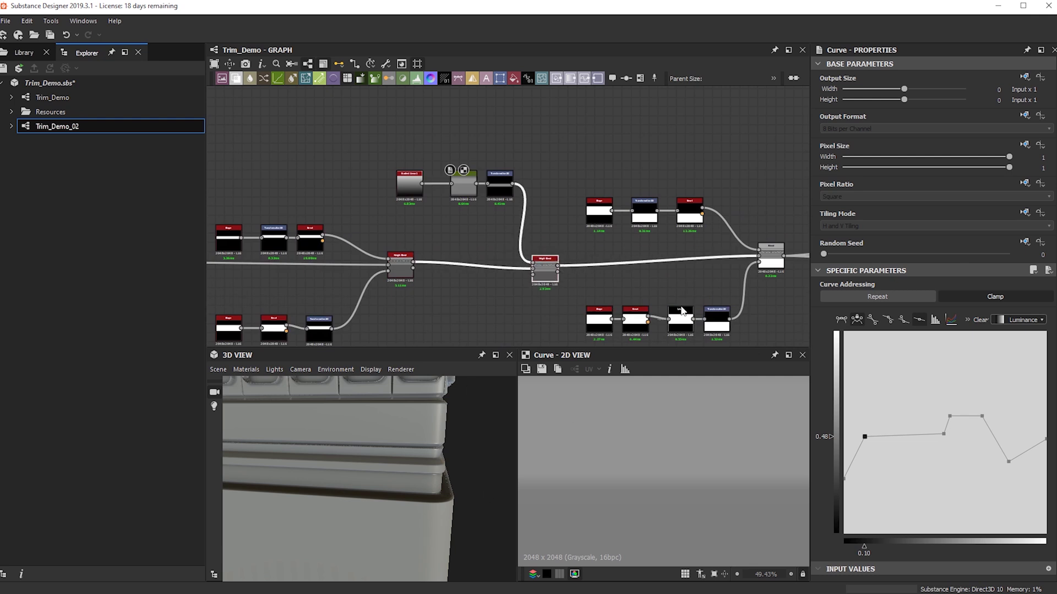
scroll(765, 269, "up", 3)
left_click(771, 270)
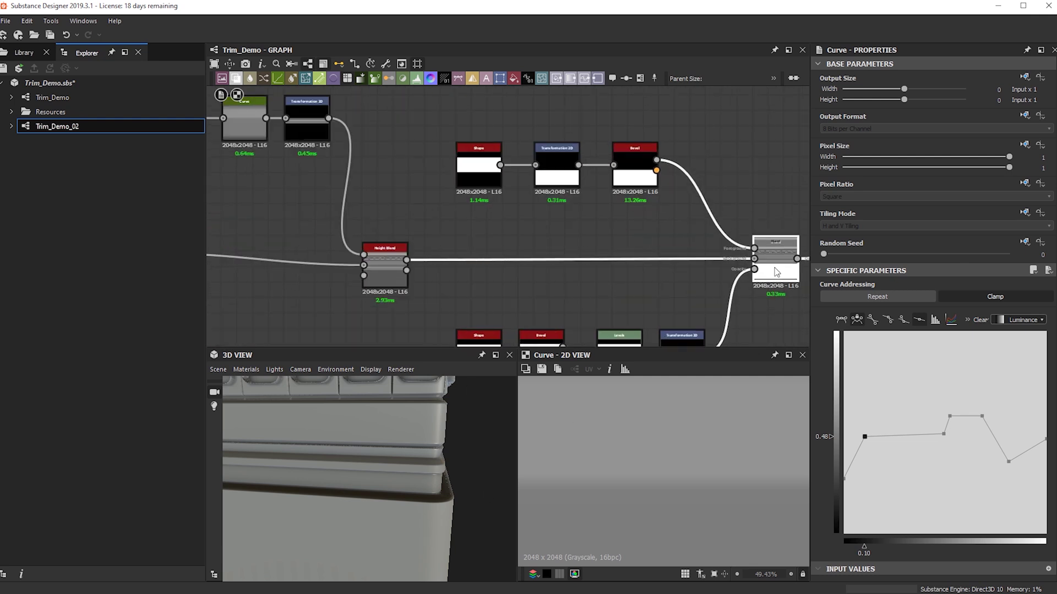
double_click(776, 271)
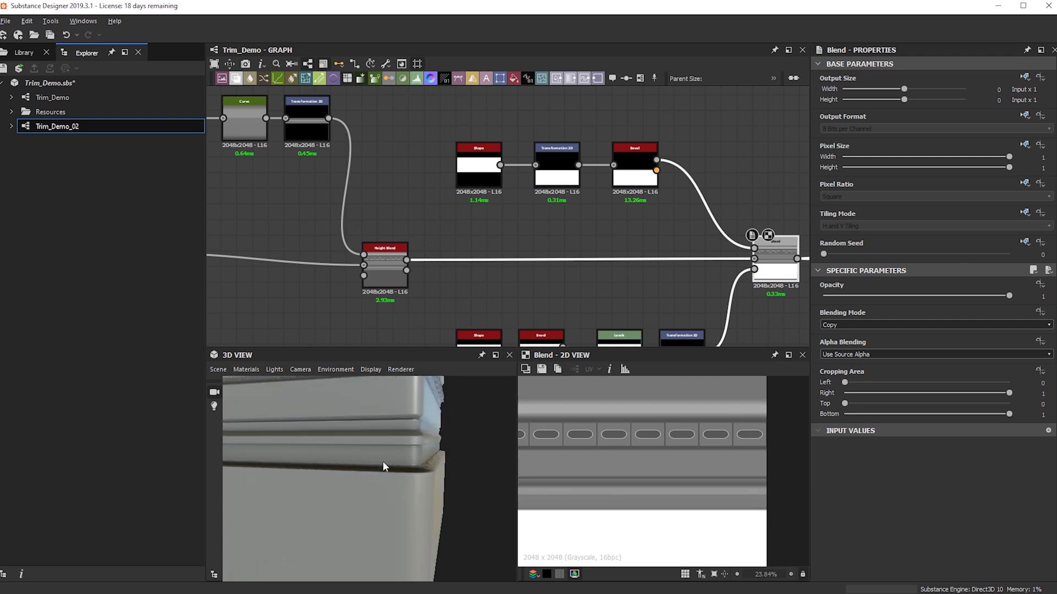
scroll(382, 463, "down", 5)
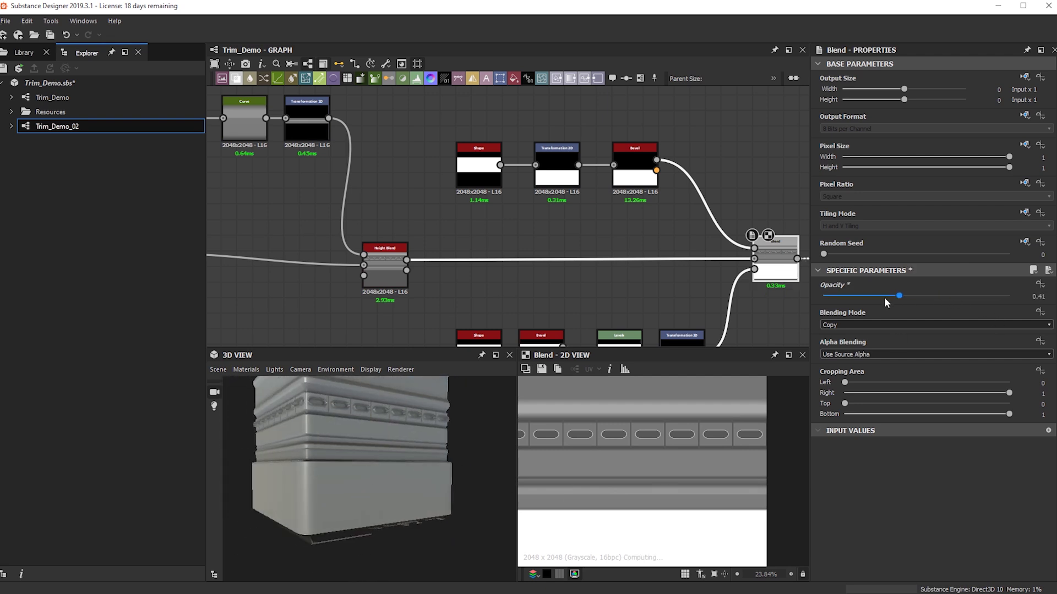
left_click_drag(898, 295, 884, 301)
left_click_drag(330, 476, 407, 470)
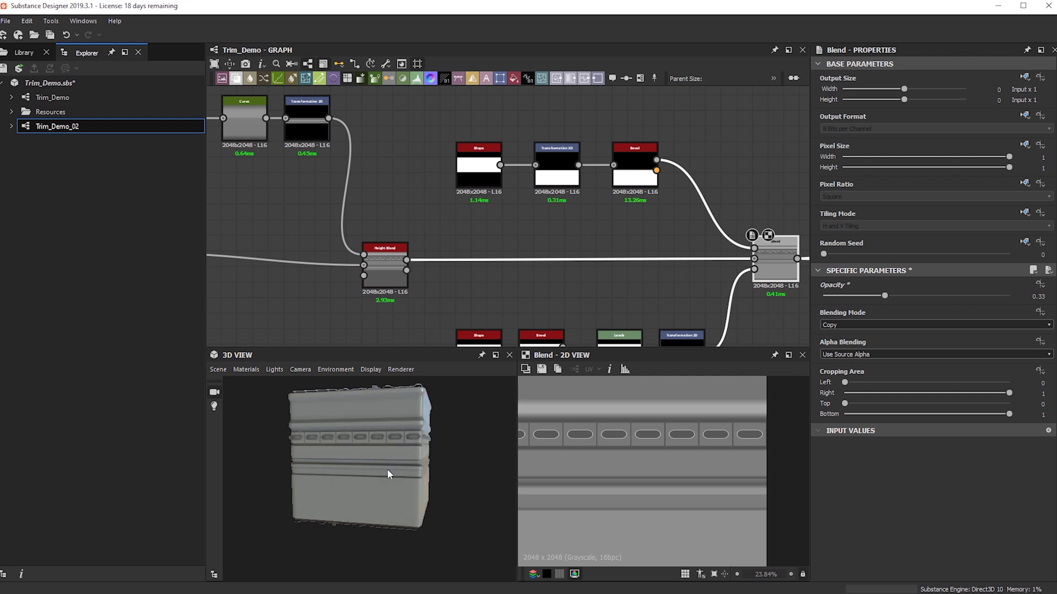
scroll(437, 317, "down", 2)
Step: Set the Distance of the Bevel feeding the Subtract Blend's background branch, at the start of the graph, to 0.03
mouse_move(438, 317)
middle_mouse_down()
mouse_move(527, 267)
mouse_move(762, 265)
middle_mouse_up()
middle_click_drag(254, 266, 759, 278)
middle_click_drag(478, 280, 710, 293)
middle_click_drag(258, 322, 771, 327)
right_click_drag(401, 387, 420, 496)
scroll(493, 257, "up", 8)
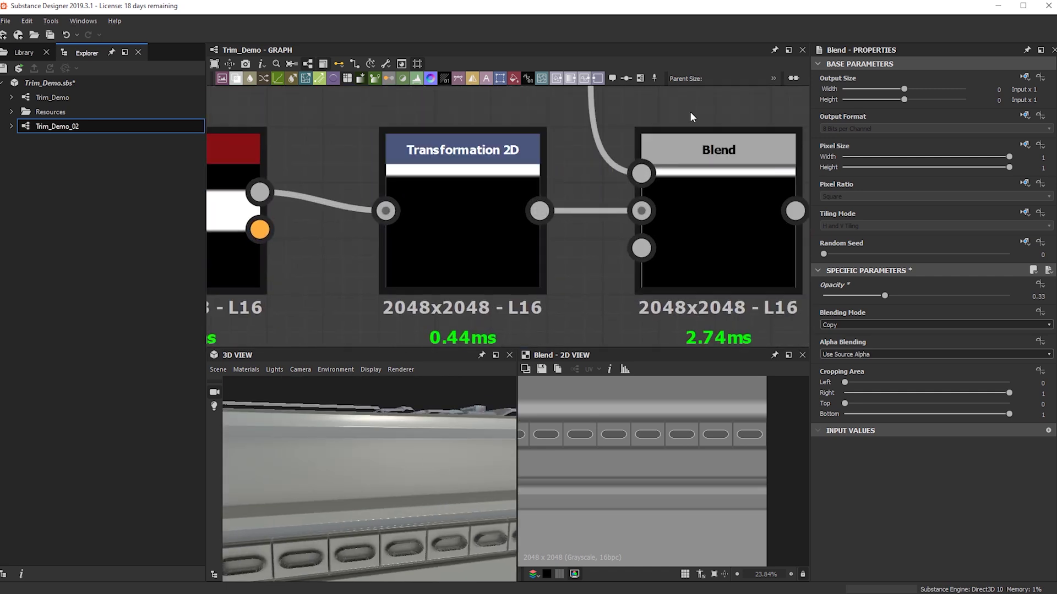
left_click(701, 185)
scroll(514, 227, "down", 1)
scroll(514, 227, "down", 4)
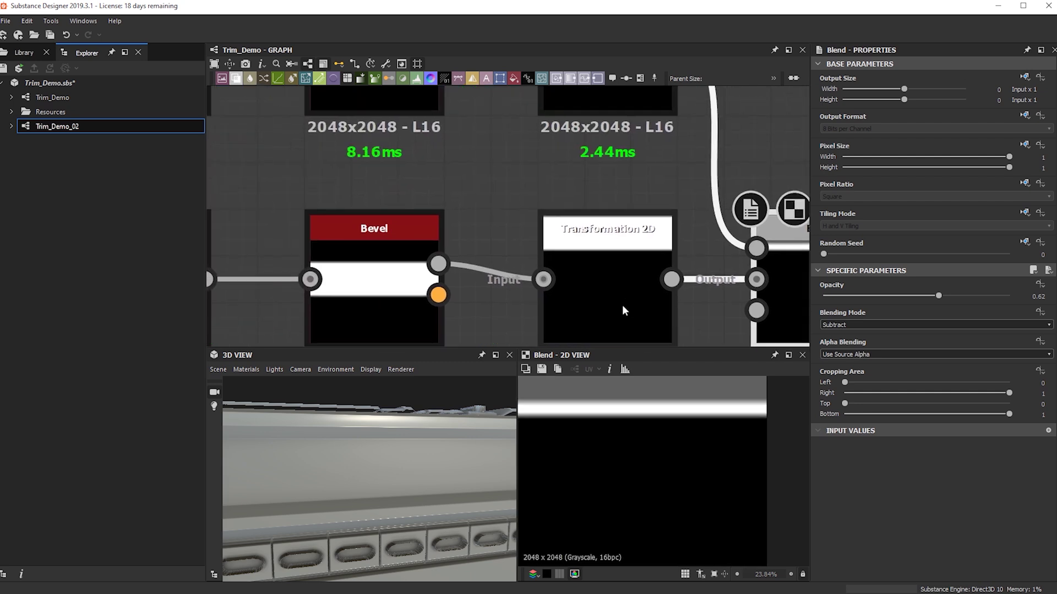
left_click(414, 263)
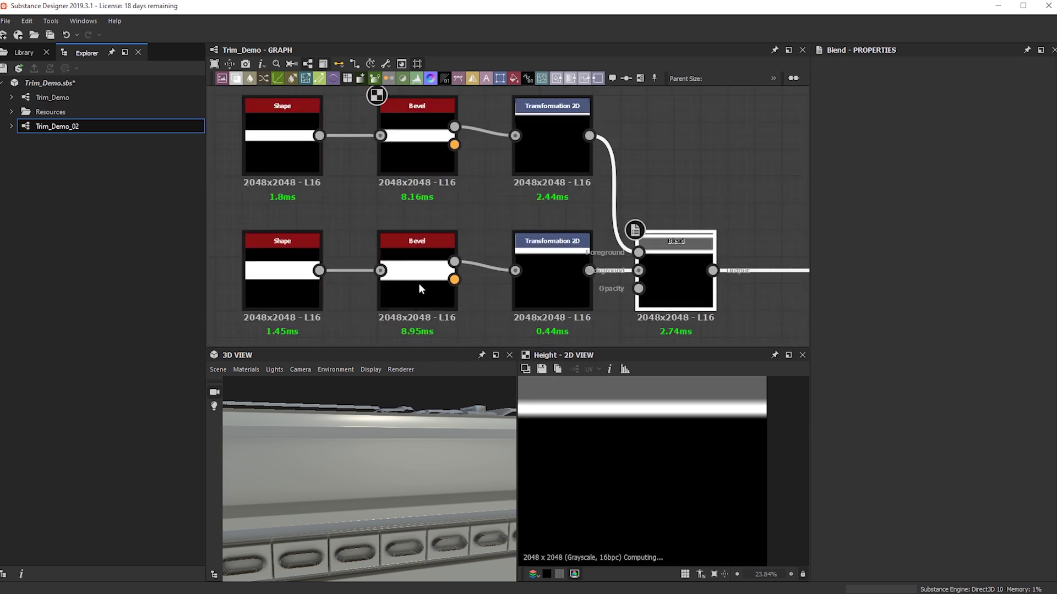
left_click(418, 282)
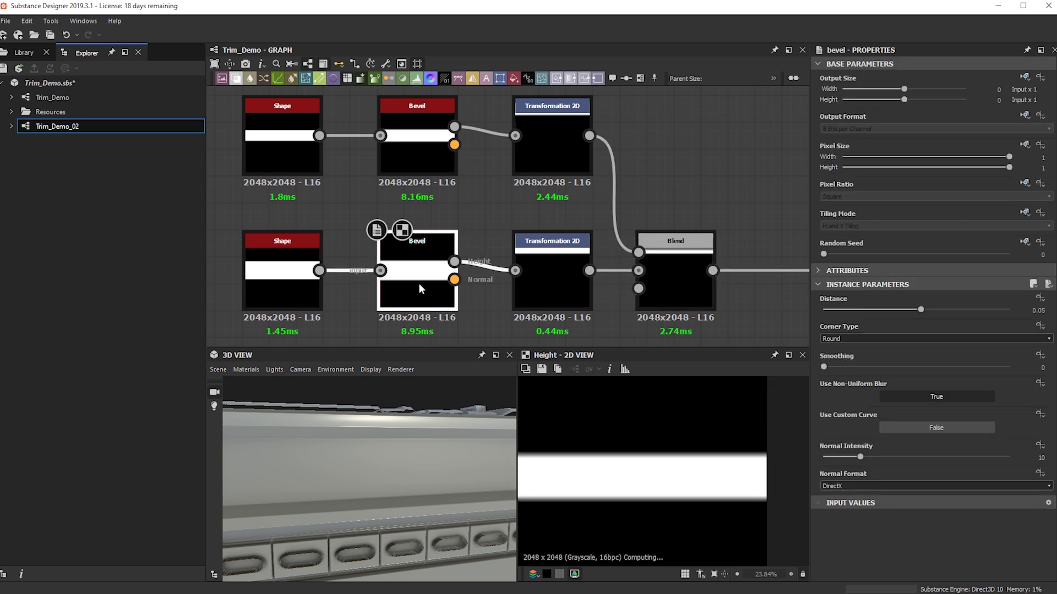
left_click(899, 309)
left_click(919, 308)
mouse_move(920, 306)
left_mouse_down()
mouse_move(929, 306)
mouse_move(918, 308)
left_mouse_up()
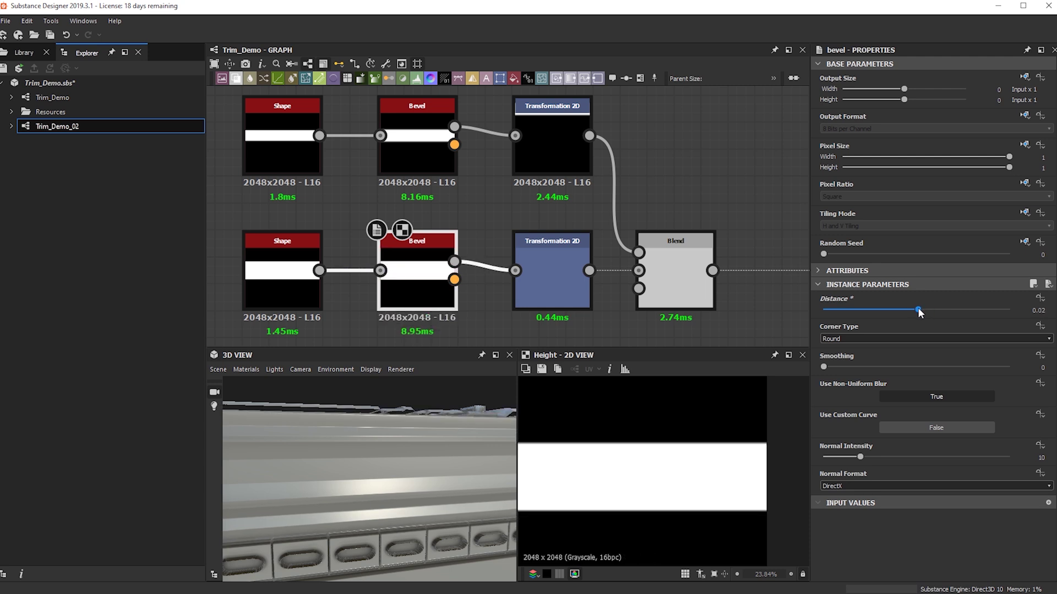
left_click_drag(919, 310, 920, 310)
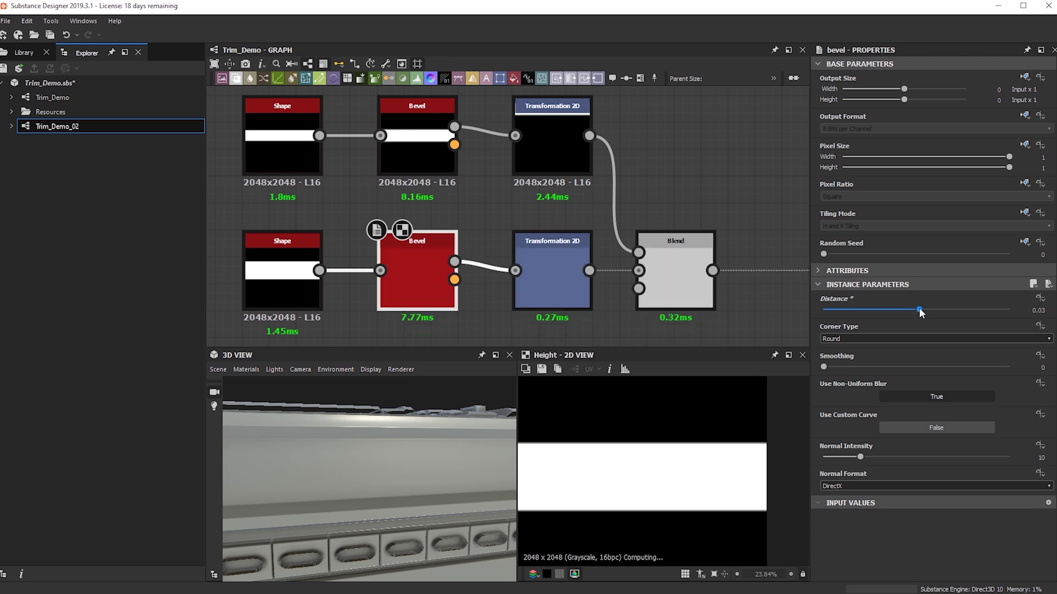
Step: Set the Distance of the Bevel in the Subtract Blend's foreground branch to 0.01
left_click(411, 146)
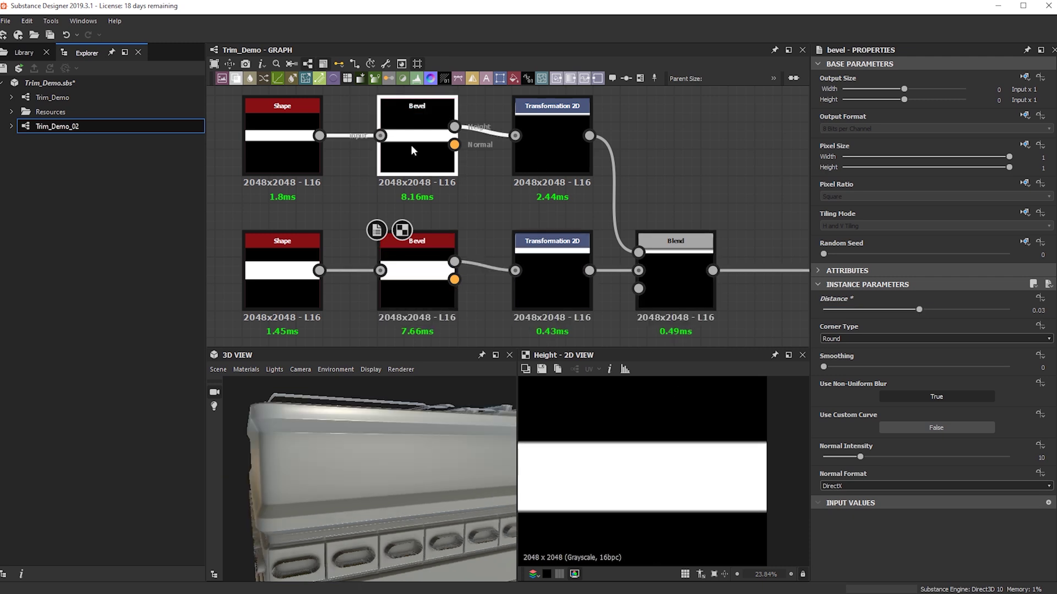
left_click_drag(914, 312, 907, 311)
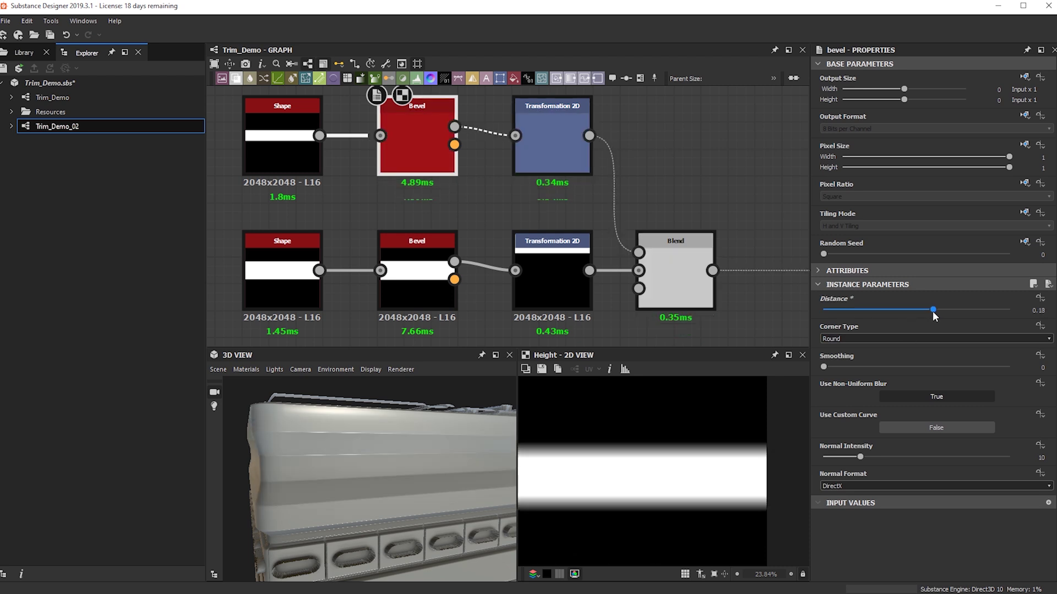
left_click_drag(934, 311, 916, 315)
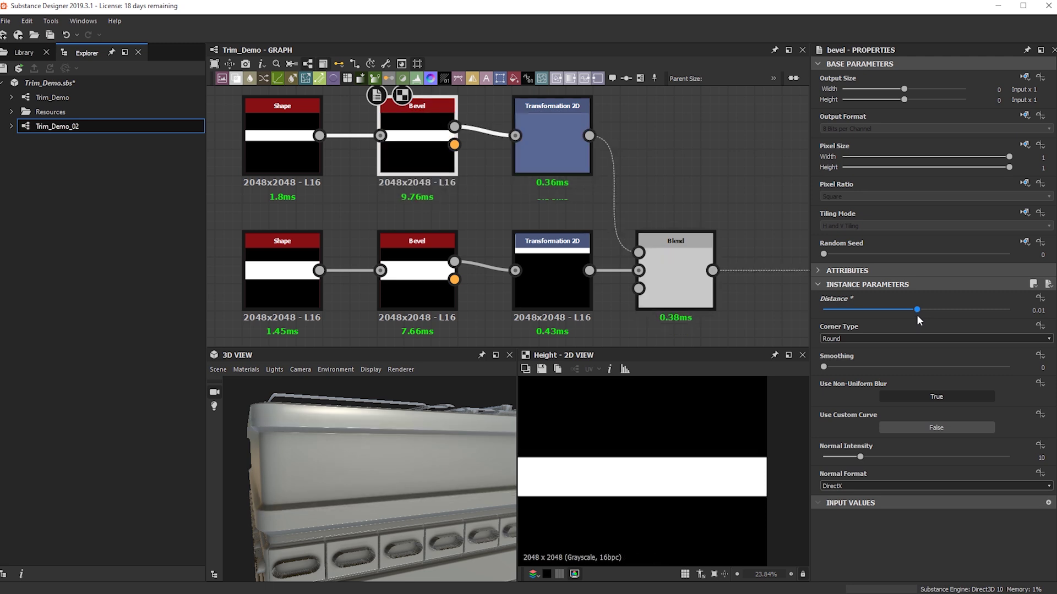
Step: Examine the beveled panel and trim strips on the cube from several angles and review the first part of the graph
scroll(368, 471, "down", 4)
left_click_drag(368, 471, 445, 504)
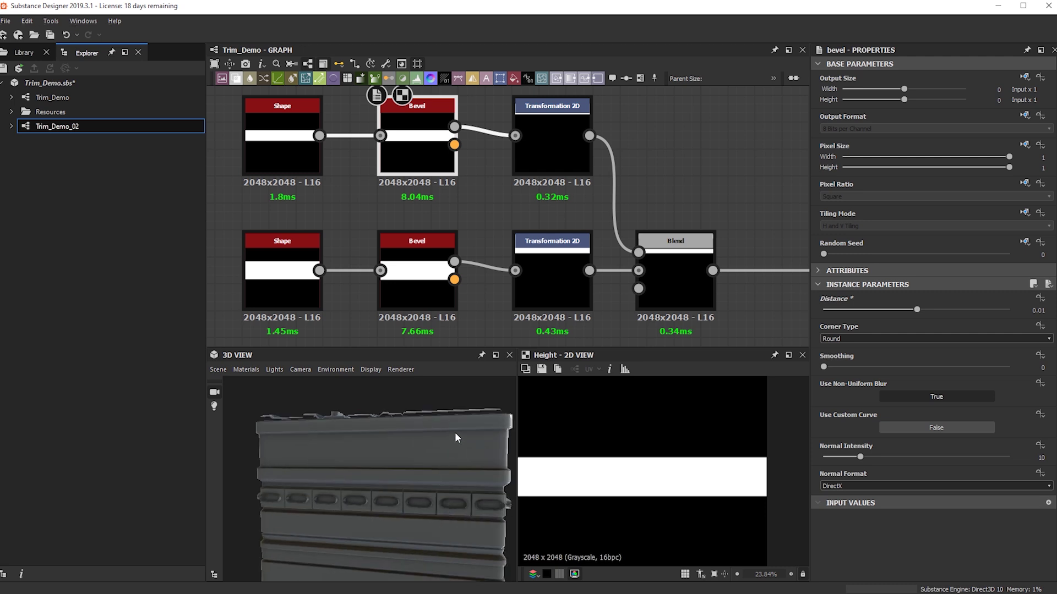
scroll(404, 481, "down", 3)
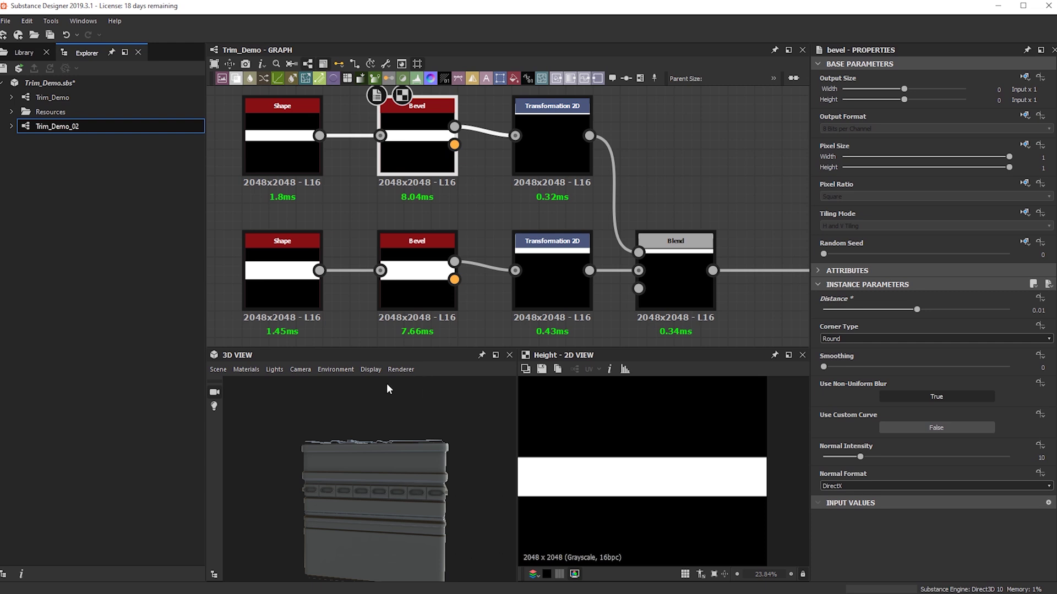
left_click_drag(391, 380, 438, 501)
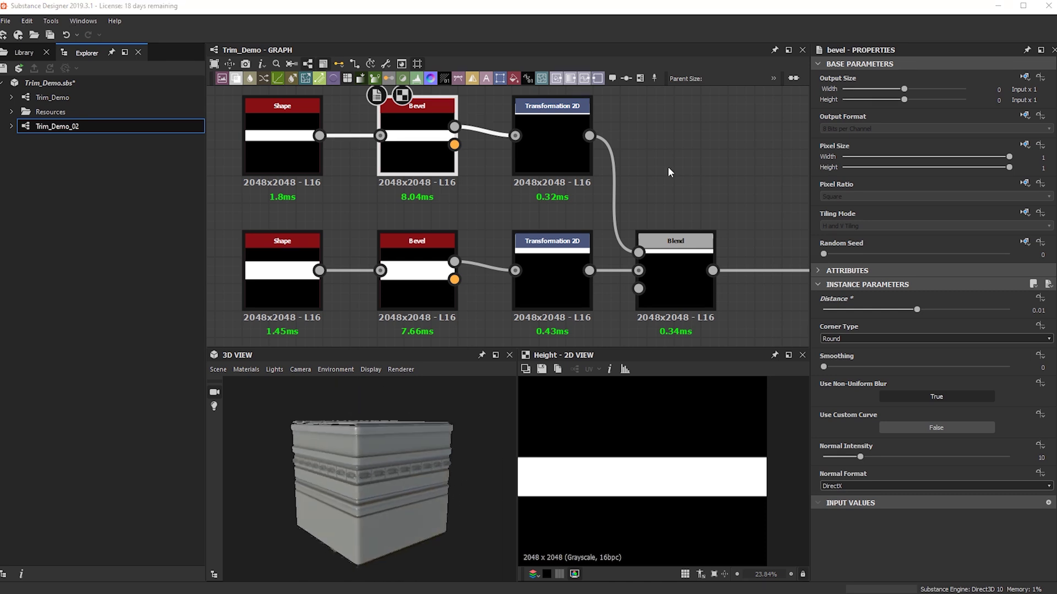
scroll(665, 177, "down", 4)
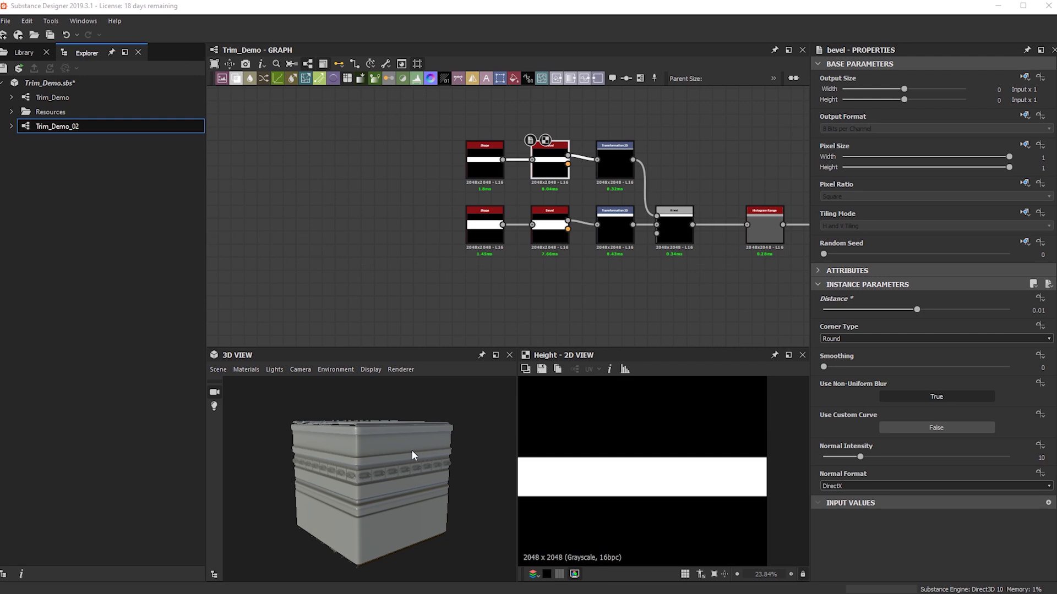
scroll(354, 447, "up", 5)
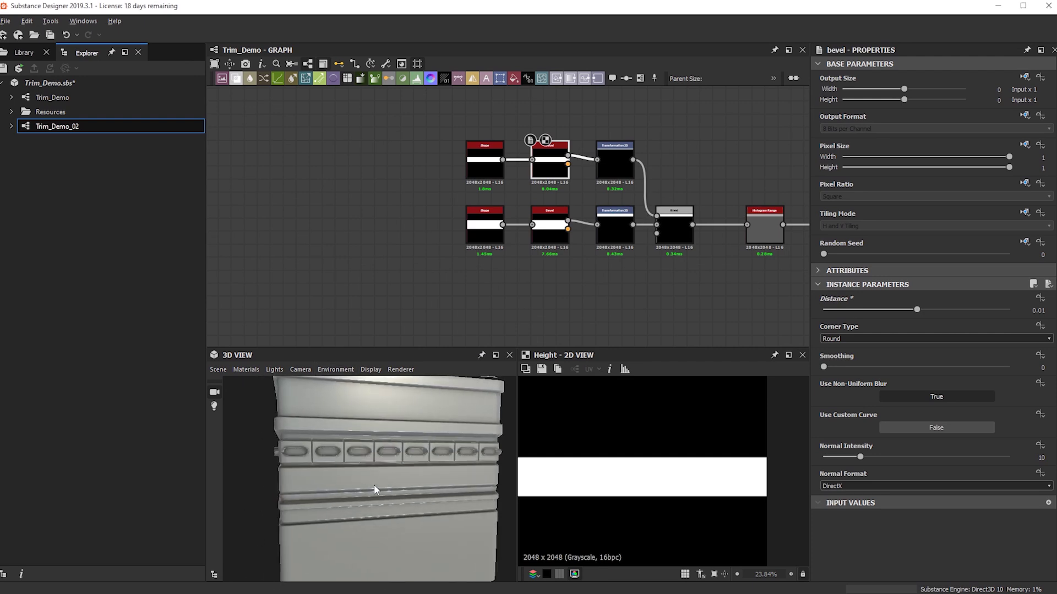
left_click_drag(374, 489, 399, 490)
mouse_move(393, 533)
left_mouse_down()
mouse_move(295, 530)
mouse_move(466, 521)
mouse_move(375, 525)
mouse_move(369, 563)
mouse_move(419, 531)
left_mouse_up()
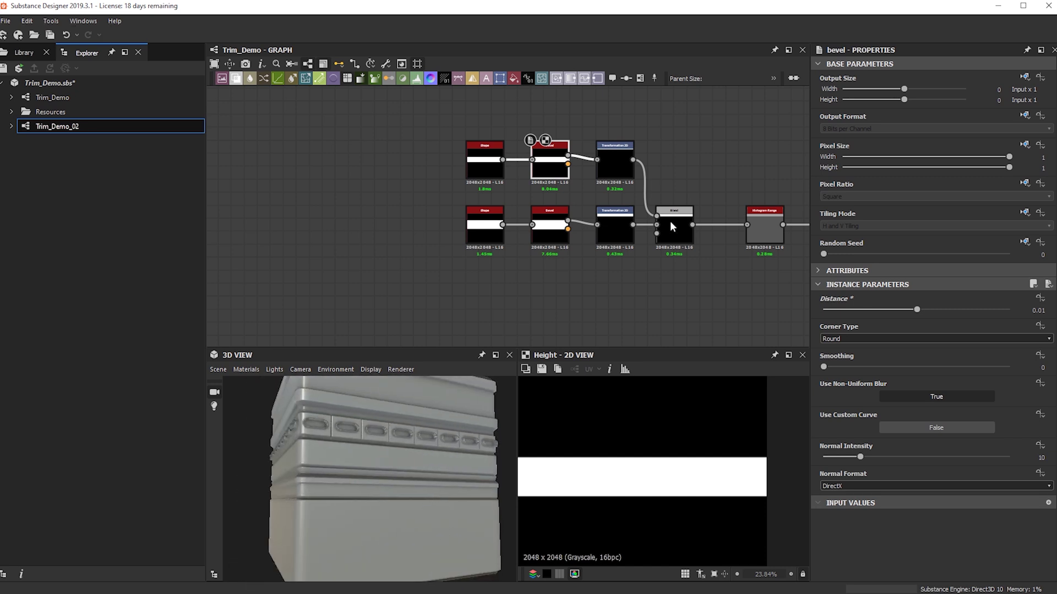
scroll(662, 232, "down", 2)
left_click_drag(363, 482, 467, 480)
middle_click_drag(741, 265, 474, 274)
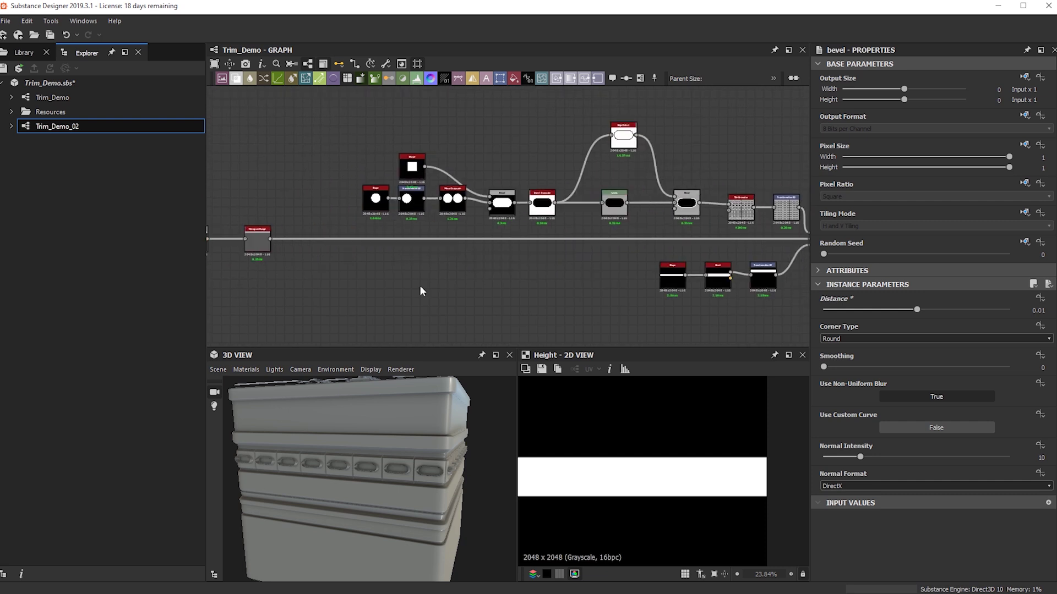
middle_click_drag(345, 316, 558, 314)
scroll(374, 412, "up", 2)
left_click_drag(375, 412, 338, 404)
scroll(435, 257, "up", 3)
left_click_drag(431, 437, 378, 444)
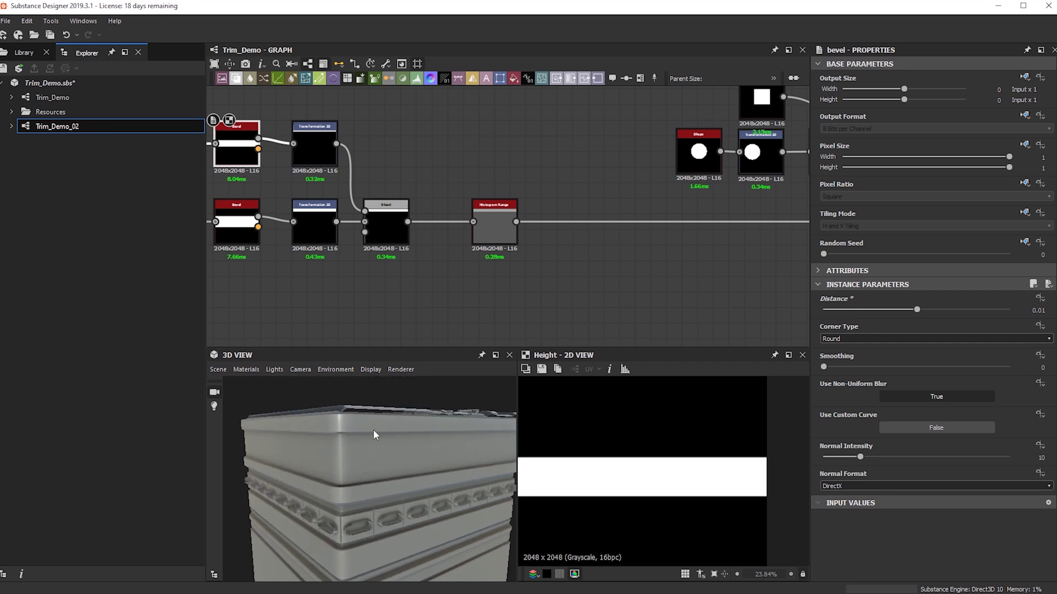
scroll(375, 249, "up", 3)
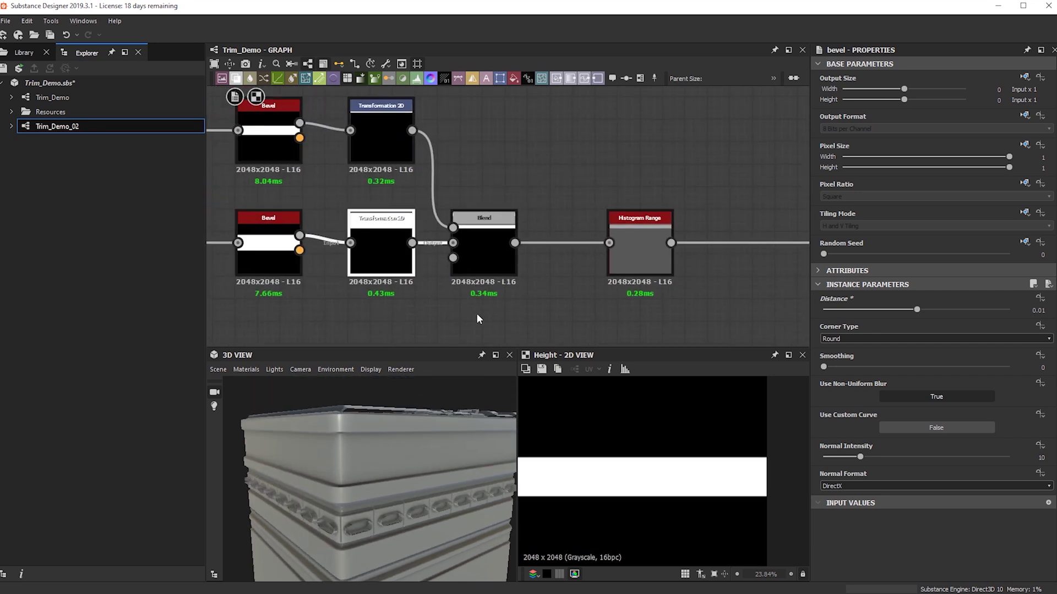
Step: Try bypassing the Subtract Blend by linking the lower Transformation 2D straight to Histogram Range, and move the Blend aside
left_click(379, 256)
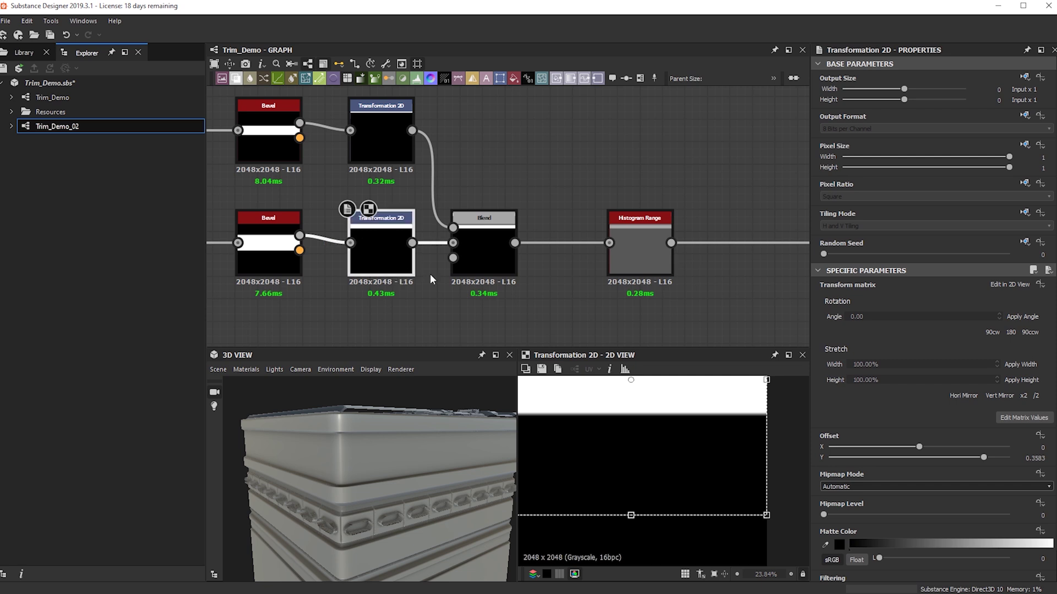
scroll(388, 260, "up", 2)
left_click_drag(450, 245, 418, 239)
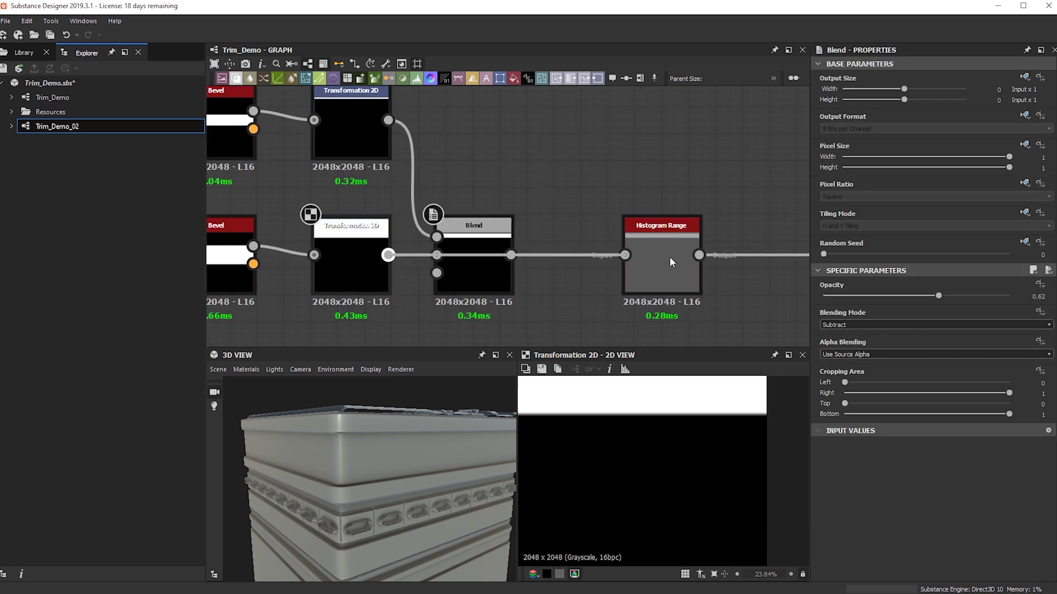
left_click_drag(330, 453, 323, 432)
left_click_drag(469, 246, 481, 111)
scroll(475, 171, "down", 3)
scroll(398, 445, "down", 5)
mouse_move(398, 445)
left_mouse_down()
mouse_move(472, 455)
mouse_move(406, 461)
left_mouse_up()
left_click_drag(385, 517, 432, 522)
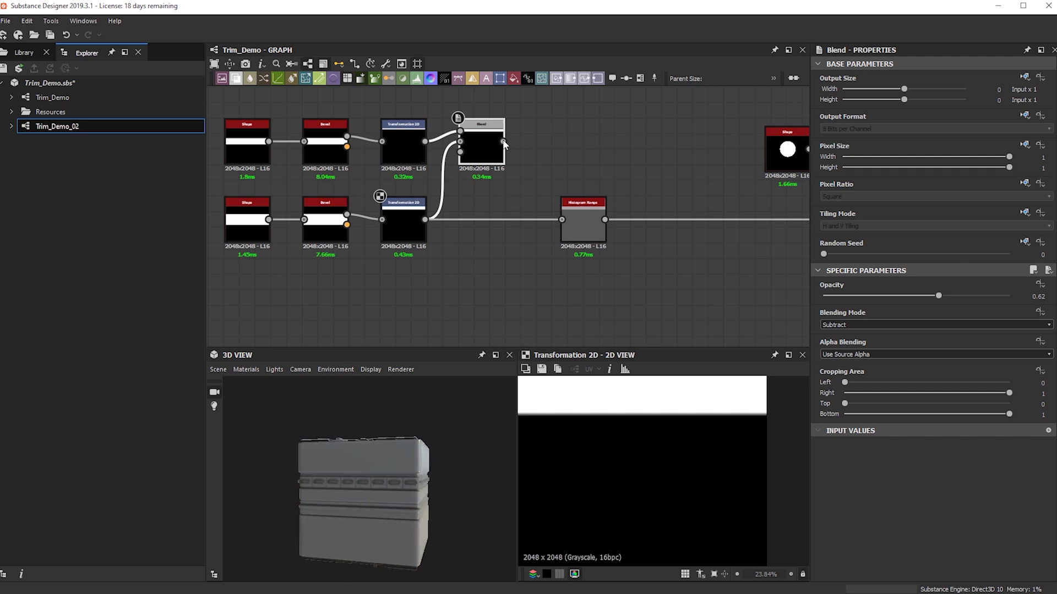
Step: Undo the Subtract Blend's relocation and the direct link to Histogram Range
key("ctrl+z")
key("ctrl+z")
key("ctrl+z")
Step: Inspect the top panel's edges and the trim bands on the cube from different sides
scroll(366, 548, "up", 3)
left_click_drag(423, 542, 359, 533)
left_click_drag(337, 432, 252, 433)
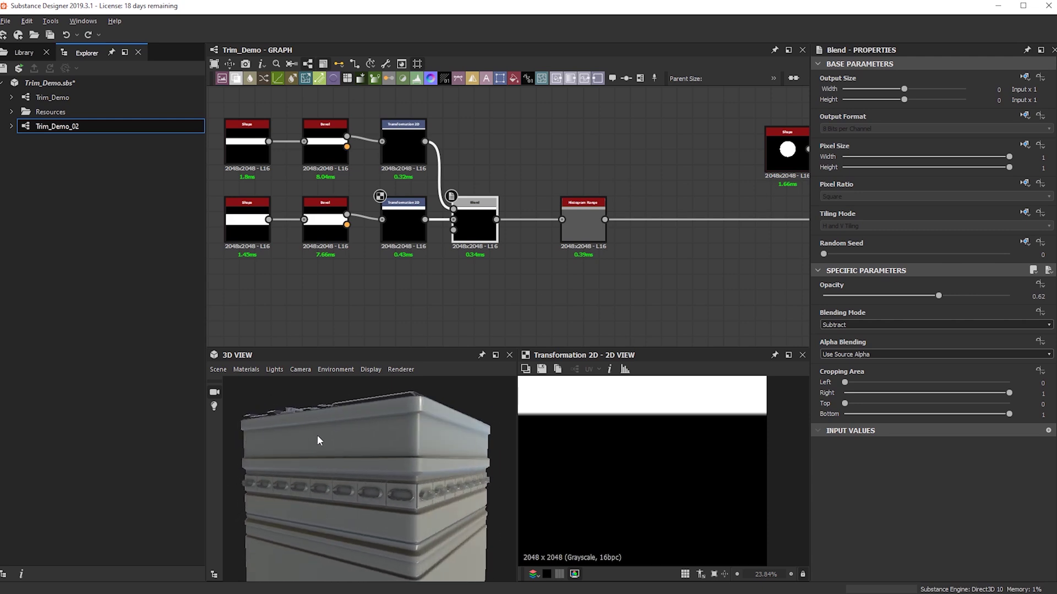
left_click_drag(285, 446, 380, 424)
left_click_drag(436, 488, 415, 498)
left_click_drag(371, 439, 323, 417)
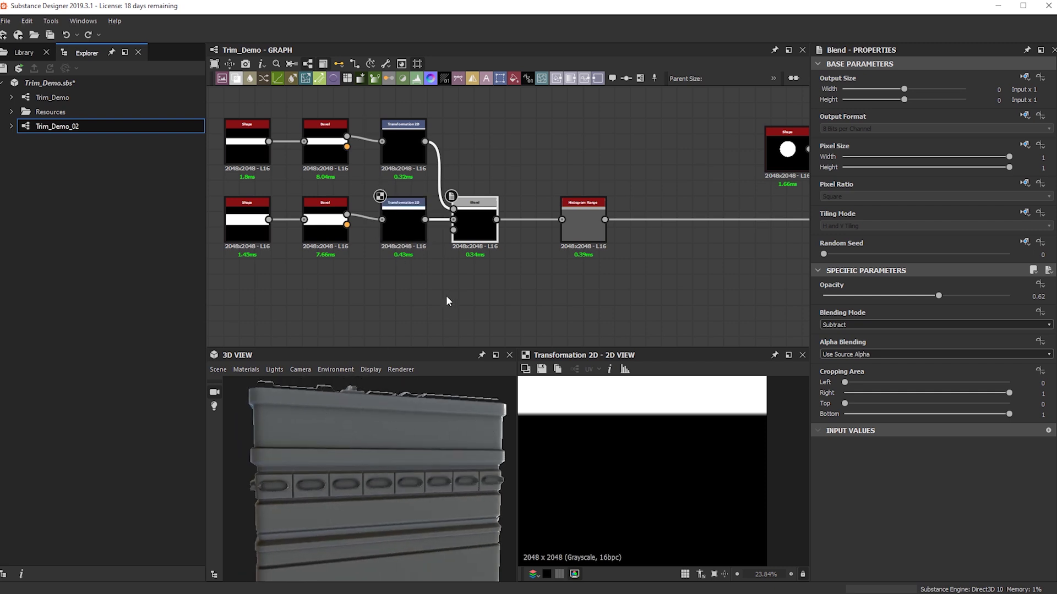
left_click_drag(371, 471, 426, 473)
Step: Move the Histogram Range node closer to the Subtract Blend node
left_click_drag(574, 219, 535, 219)
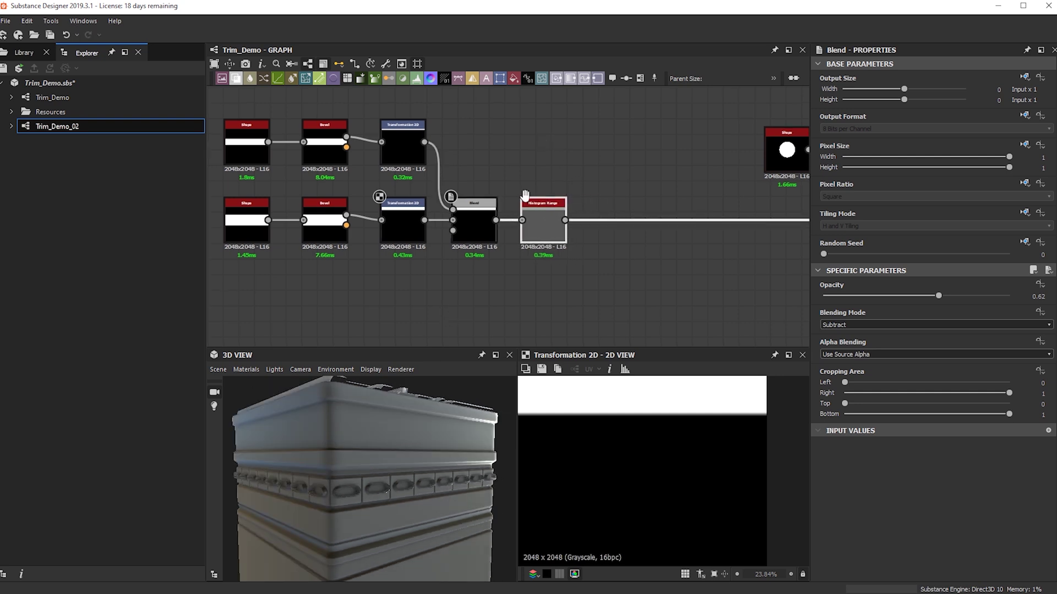
middle_click_drag(573, 142, 440, 177)
key("space")
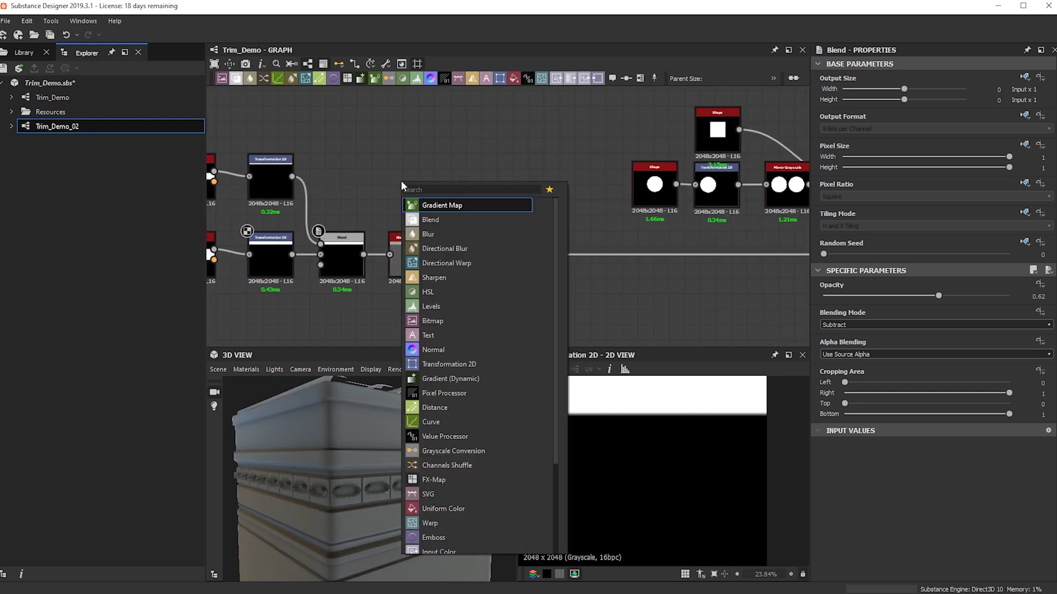
key("Escape")
key("space")
key("Escape")
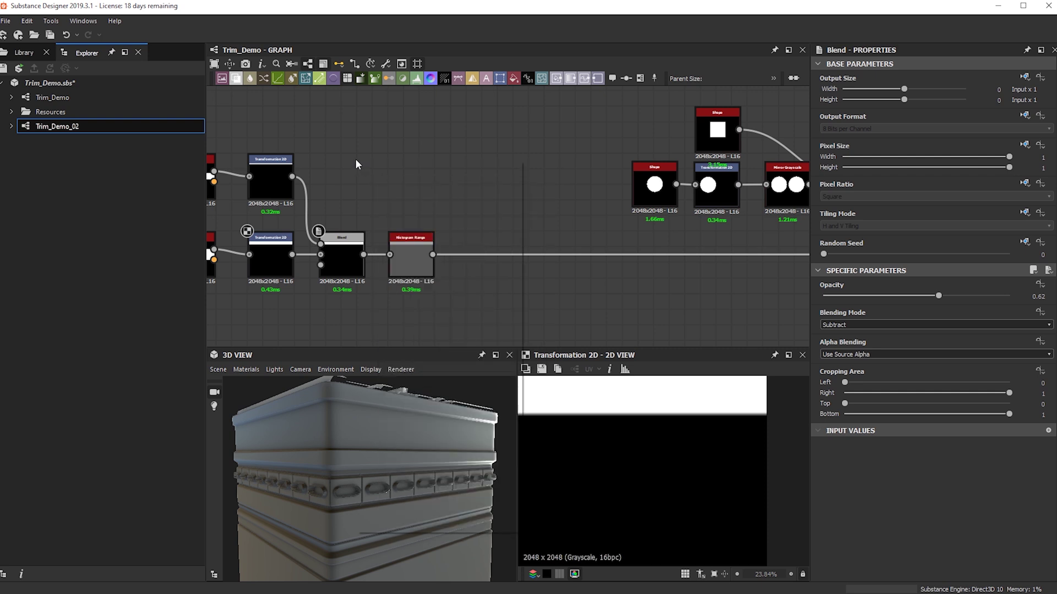
Step: Add a Shape node and place it above the Histogram Range node
key("space")
type("shape")
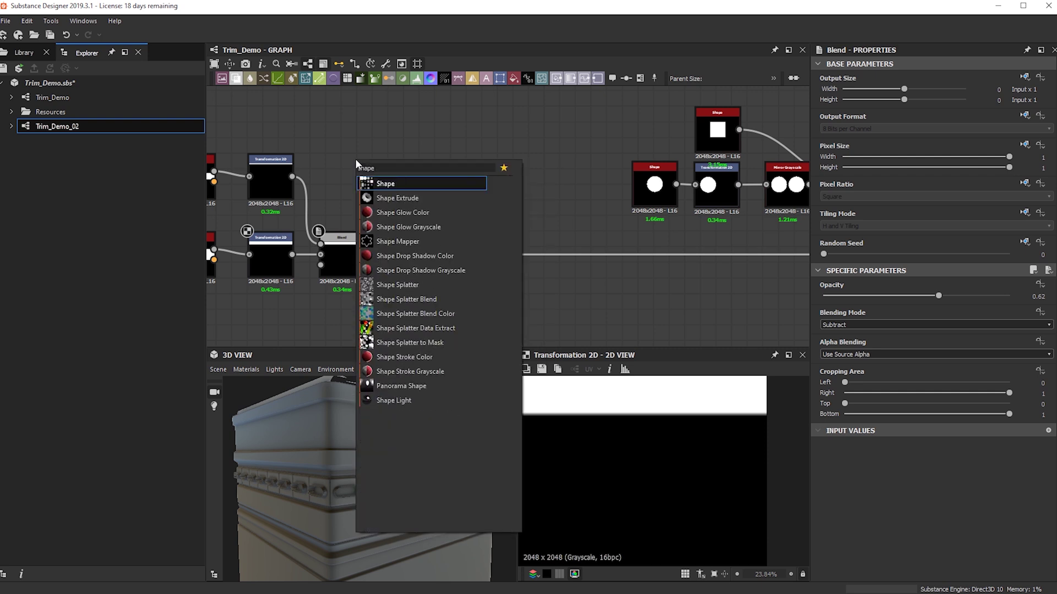
key("Return")
scroll(368, 176, "up", 2)
left_click_drag(341, 150, 424, 203)
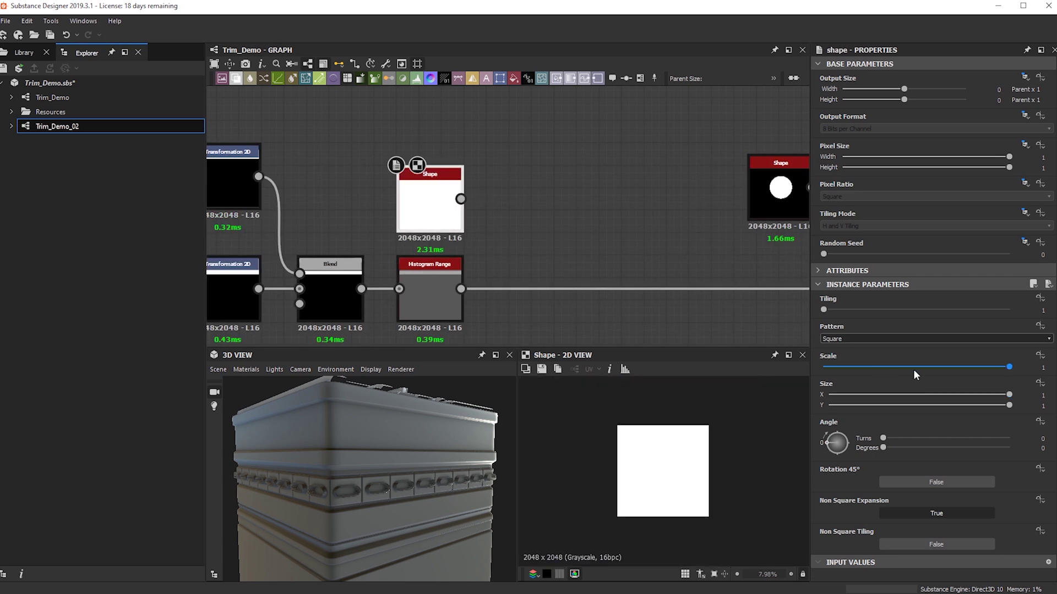
Step: Narrow the new square Shape to a thin vertical line with a Size X of 0.01
left_click_drag(854, 370, 859, 370)
key("ctrl+z")
left_click_drag(1009, 395, 845, 394)
scroll(669, 462, "up", 14)
mouse_move(683, 464)
middle_mouse_down()
mouse_move(626, 451)
mouse_move(692, 451)
middle_mouse_up()
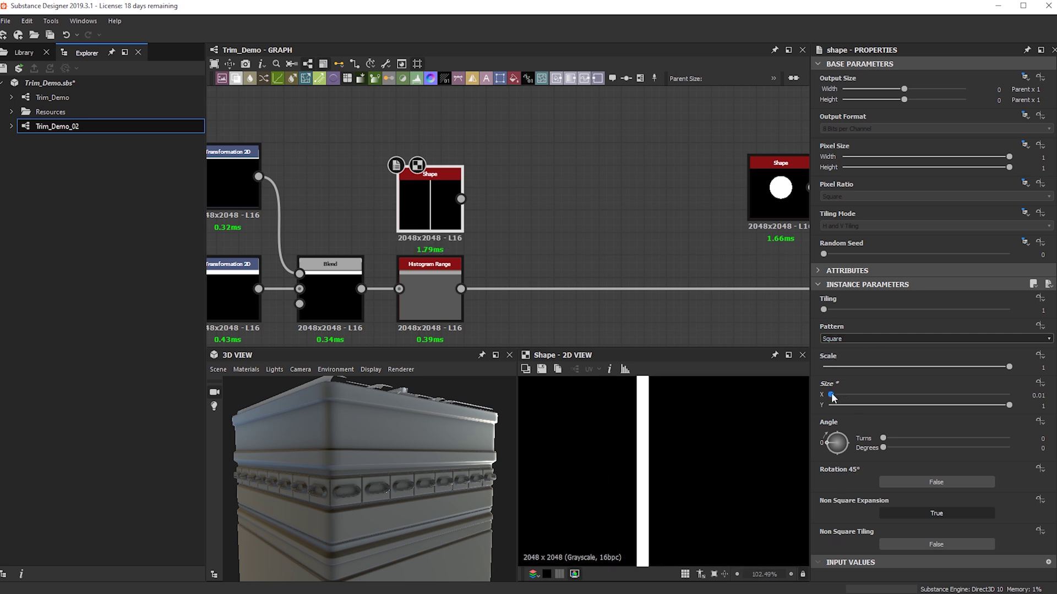
left_click_drag(830, 396, 830, 397)
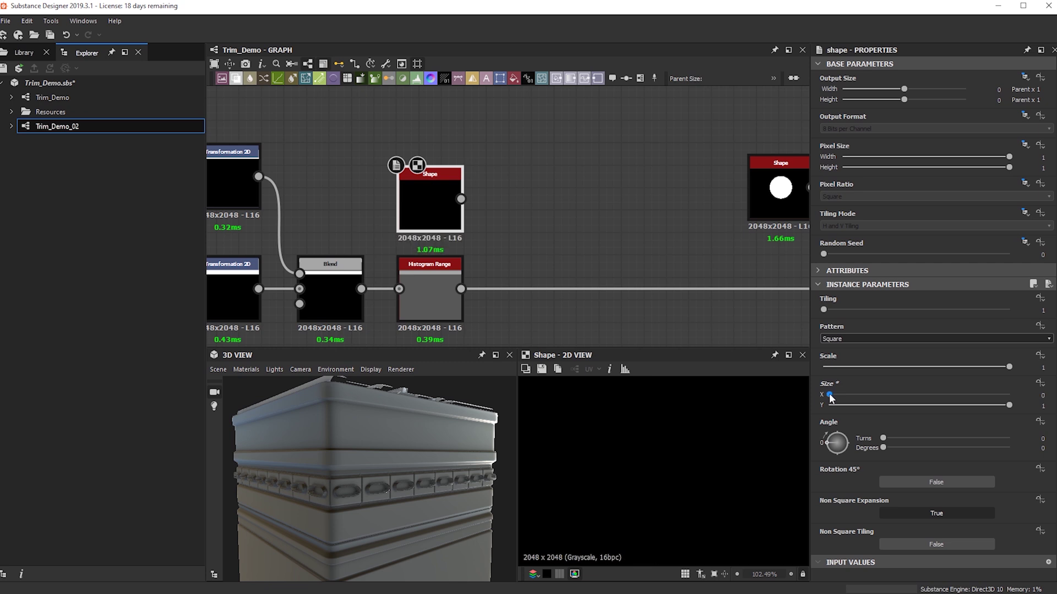
Step: Add a Bevel node and feed the thin line Shape into it
key("space")
type("bevel")
key("Return")
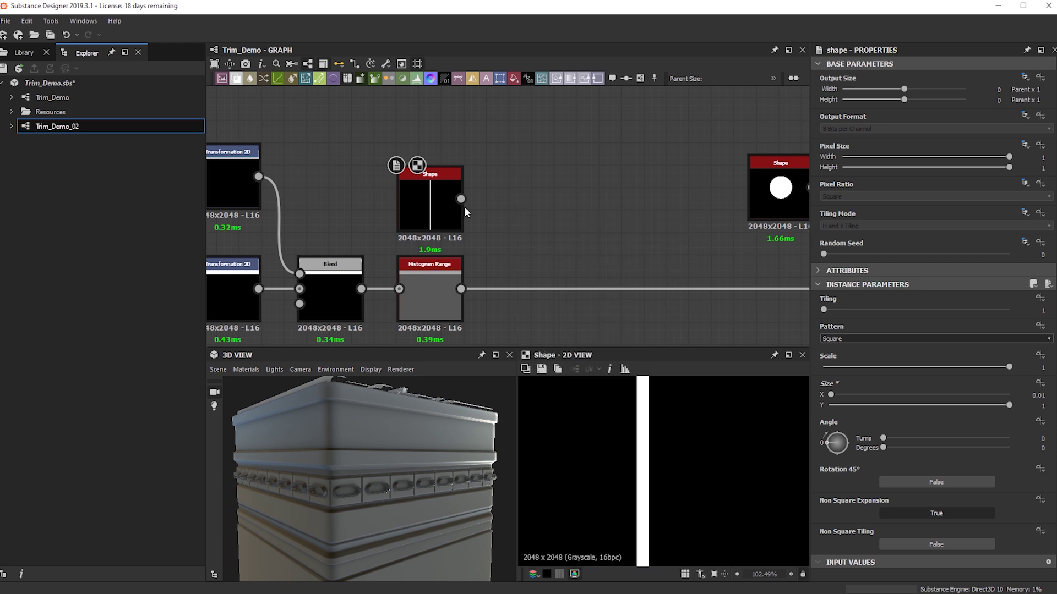
left_click_drag(461, 199, 489, 199)
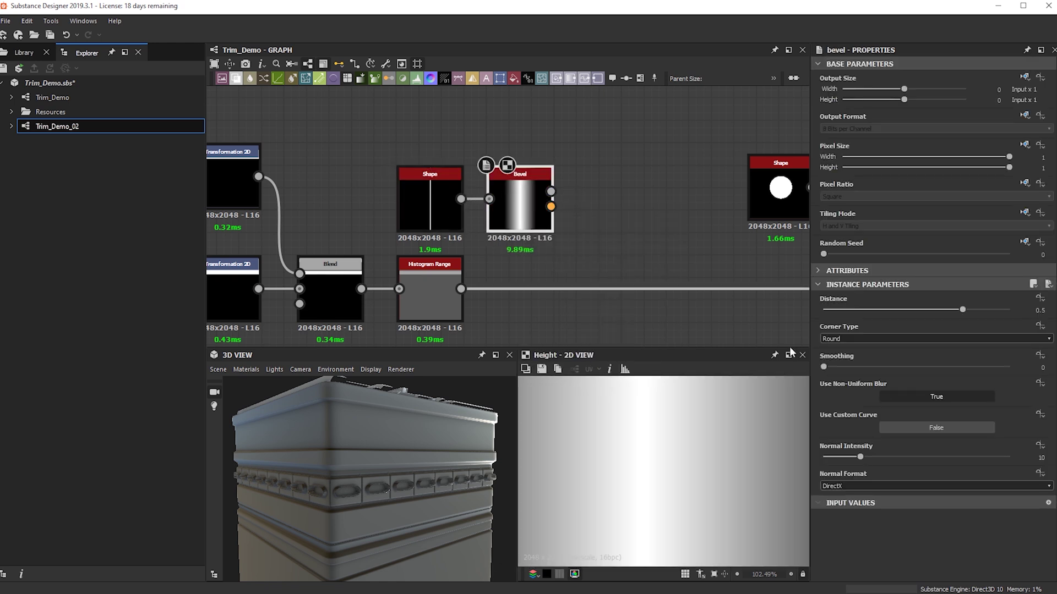
Step: Set the line Bevel's Distance to -0.04 and its Corner Type to Angular
left_click_drag(887, 311, 916, 320)
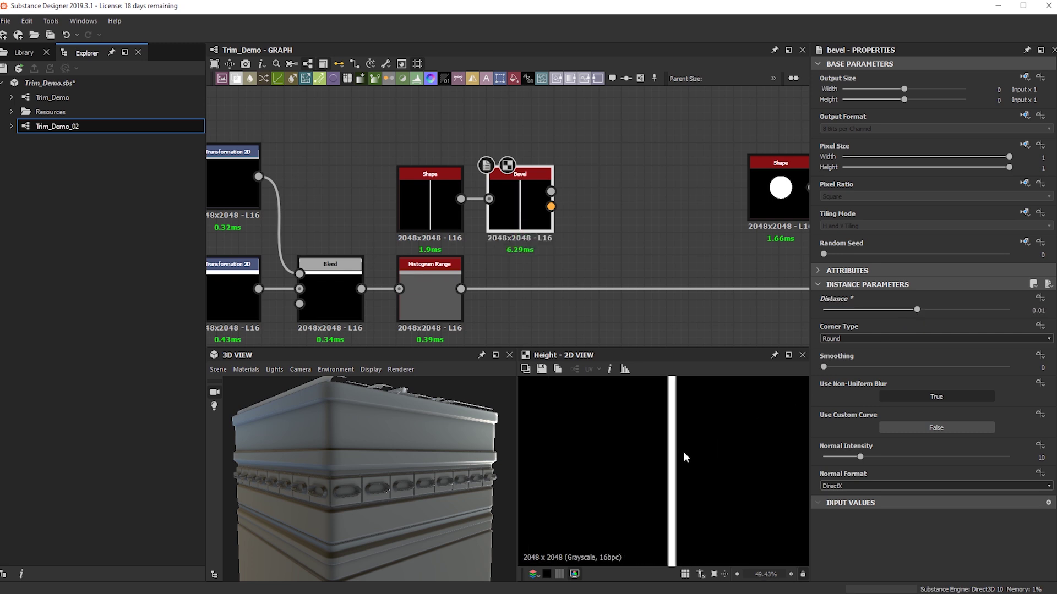
scroll(684, 457, "up", 5)
mouse_move(913, 312)
left_mouse_down()
mouse_move(902, 312)
mouse_move(913, 310)
left_mouse_up()
left_click(863, 336)
left_click(853, 354)
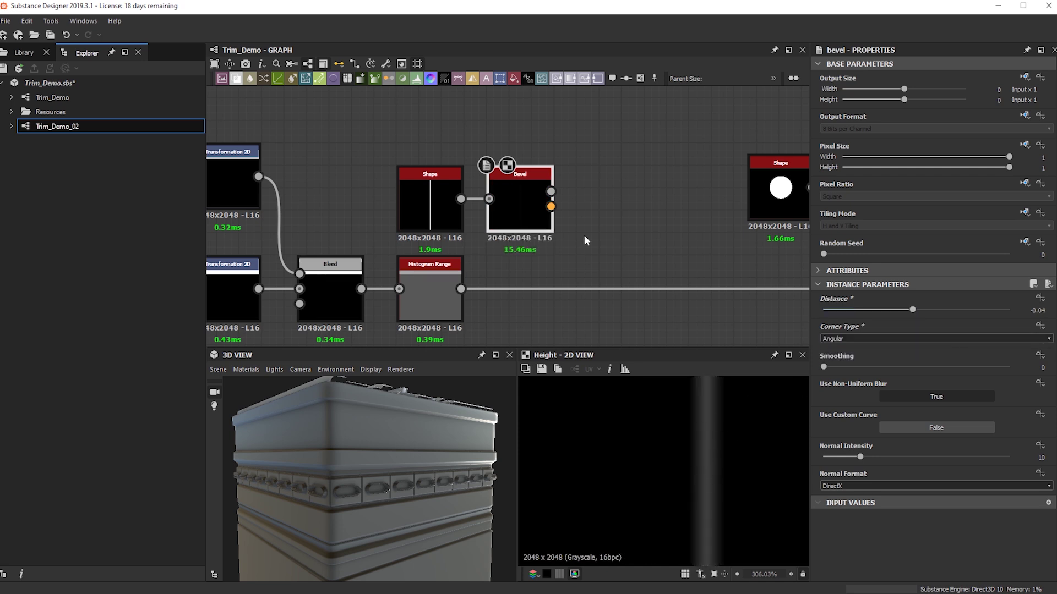
Step: Move the line Shape and its Bevel together back over the Blend and Histogram Range nodes
scroll(584, 237, "down", 1)
left_click_drag(434, 144, 536, 207)
left_click_drag(536, 207, 462, 179)
Step: Add a Tile Generator node and connect the Bevel's height output to its pattern input
left_click(570, 181)
key("space")
type("tile")
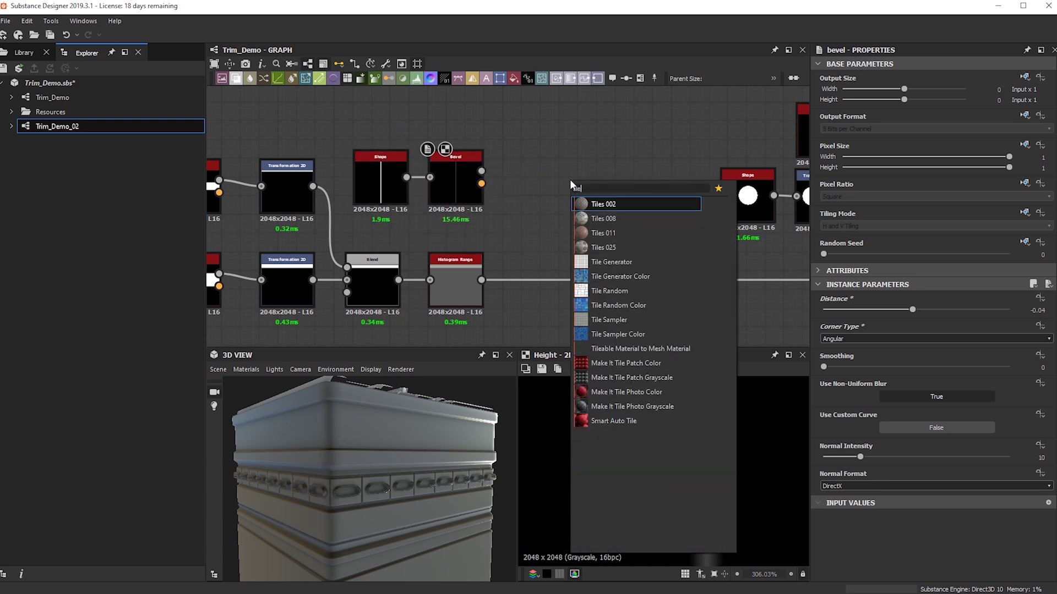
left_click(610, 267)
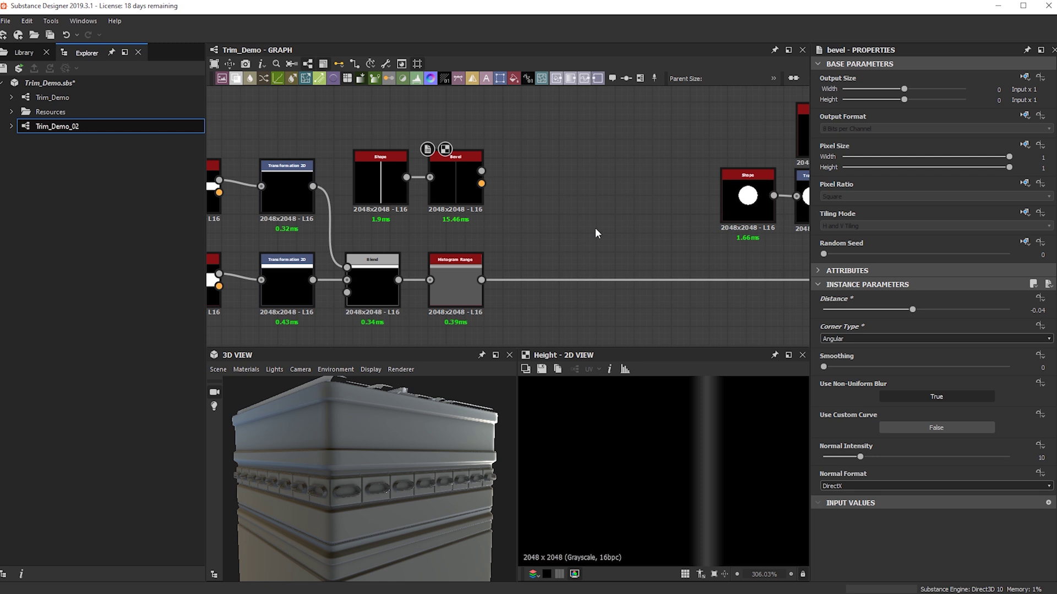
key("space")
left_click(566, 219)
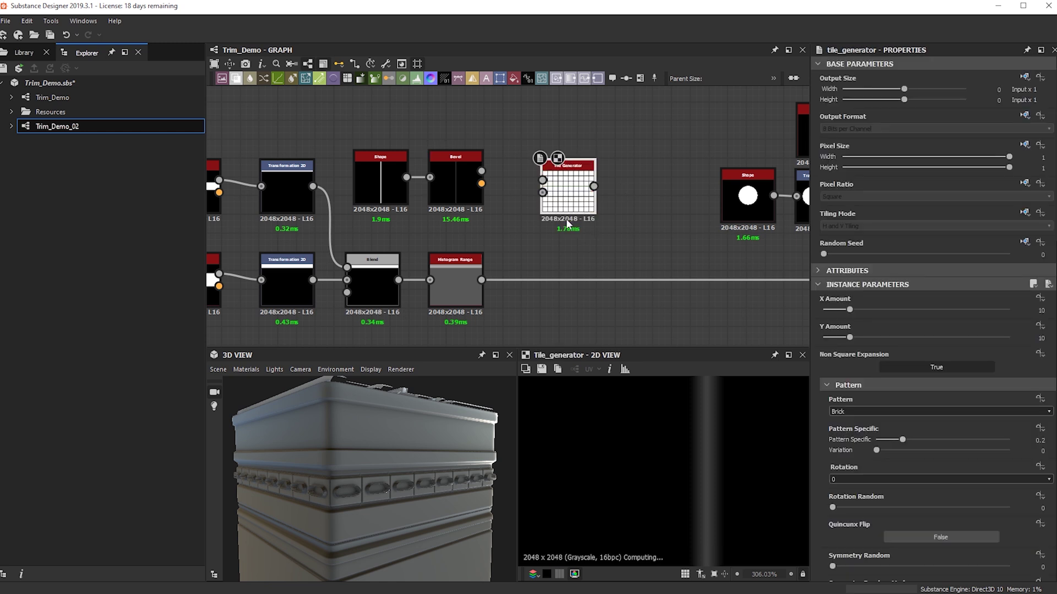
mouse_move(559, 195)
left_mouse_down()
mouse_move(573, 211)
mouse_move(561, 199)
left_mouse_up()
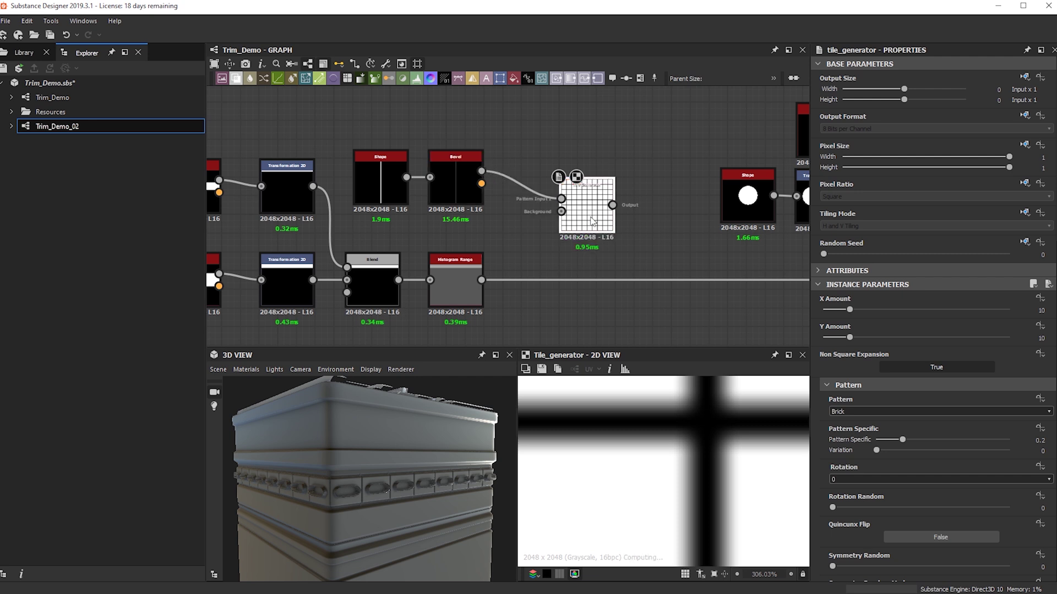
Step: Set the Tile Generator's Pattern to Image Input so it repeats the beveled line
scroll(636, 472, "down", 8)
left_click(878, 411)
left_click(858, 423)
scroll(649, 453, "up", 3)
scroll(671, 468, "down", 3)
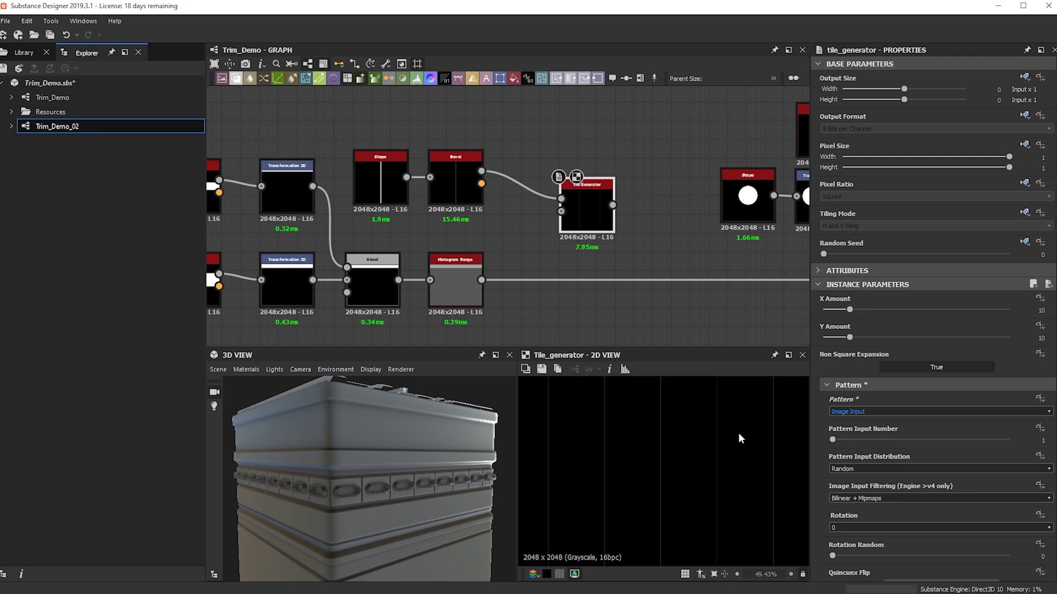
Step: Try an X Amount of 15 on the Tile Generator
left_click_drag(852, 311, 858, 337)
key("ctrl+z")
key("f")
scroll(738, 442, "up", 3)
scroll(645, 447, "up", 5)
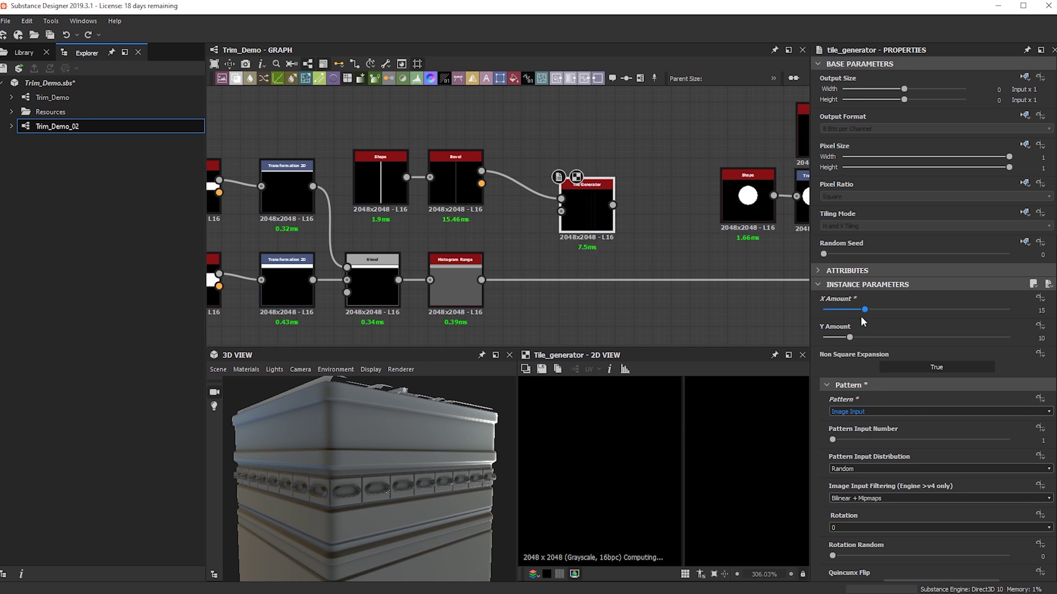
scroll(689, 497, "down", 10)
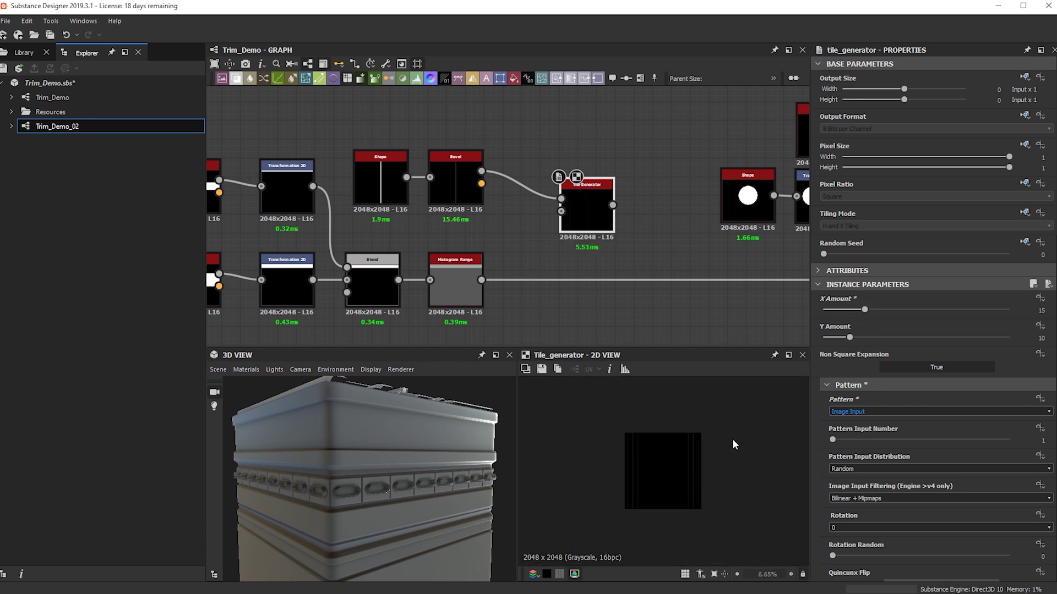
key("ctrl+z")
Step: Place the Tile Generator beside the Bevel and add a Blend with Tile Generator as foreground and Histogram Range as background
scroll(716, 452, "up", 4)
left_click_drag(581, 219, 532, 187)
left_click(579, 235)
key("space")
type("bl")
key("Escape")
mouse_move(574, 226)
left_mouse_down()
mouse_move(601, 226)
mouse_move(588, 230)
left_mouse_up()
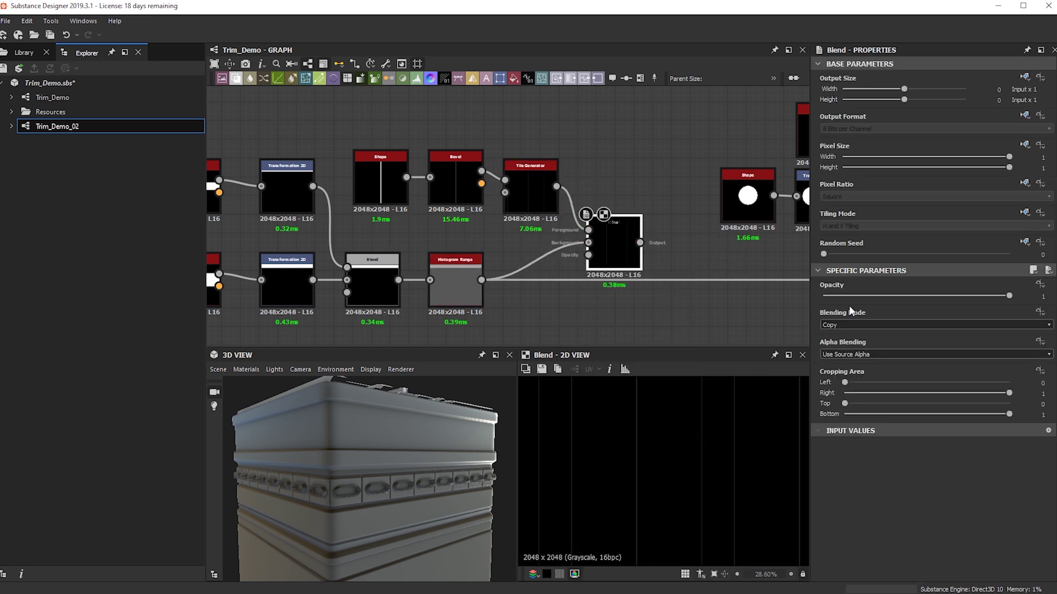
Step: Set the new Blend's Blending Mode to Subtract and raise the node slightly
scroll(864, 325, "down", 2)
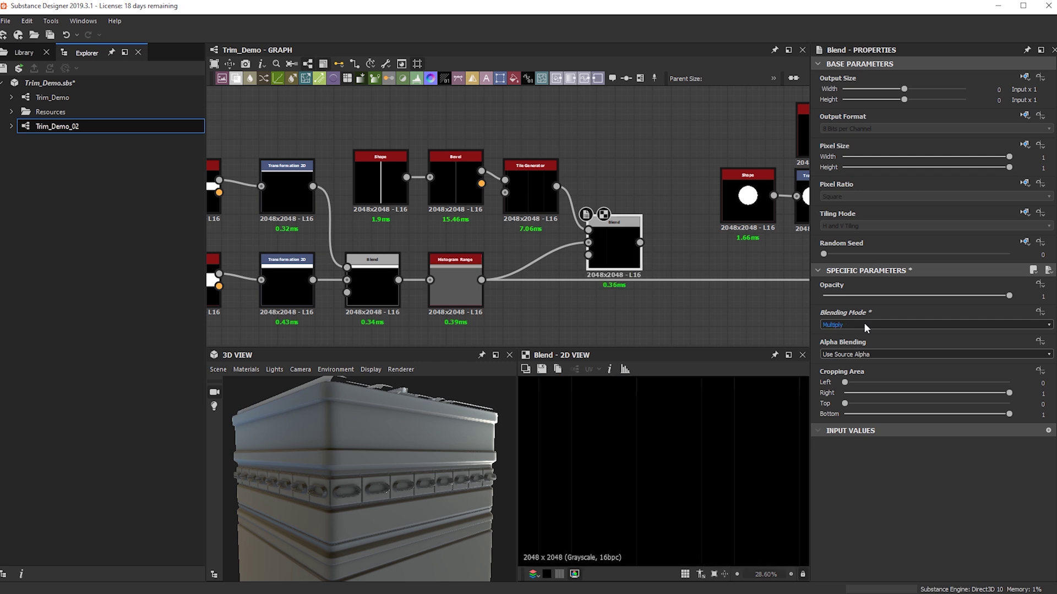
scroll(669, 414, "down", 3)
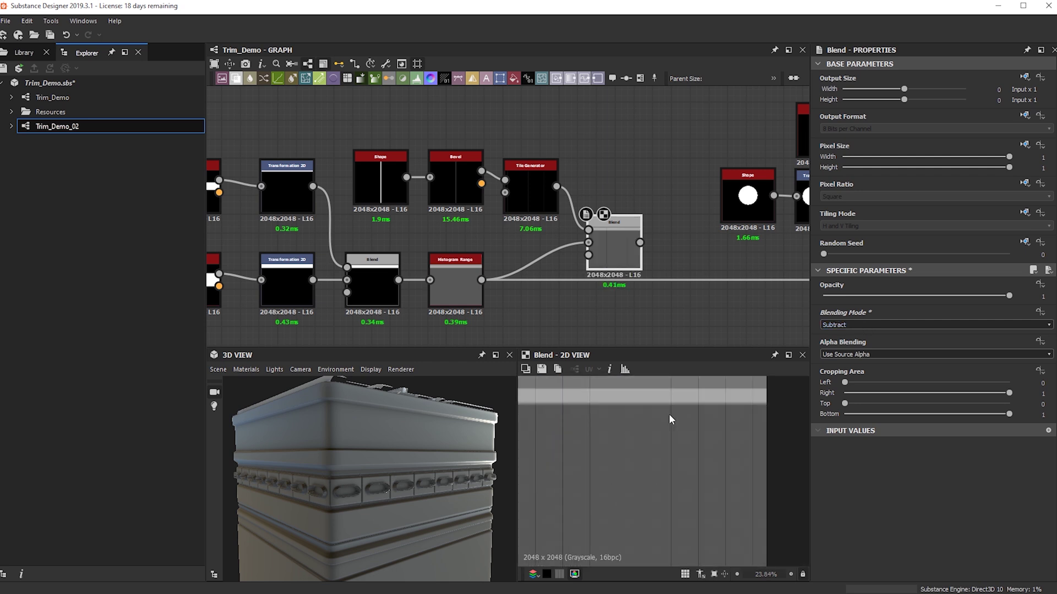
left_click_drag(609, 260, 620, 250)
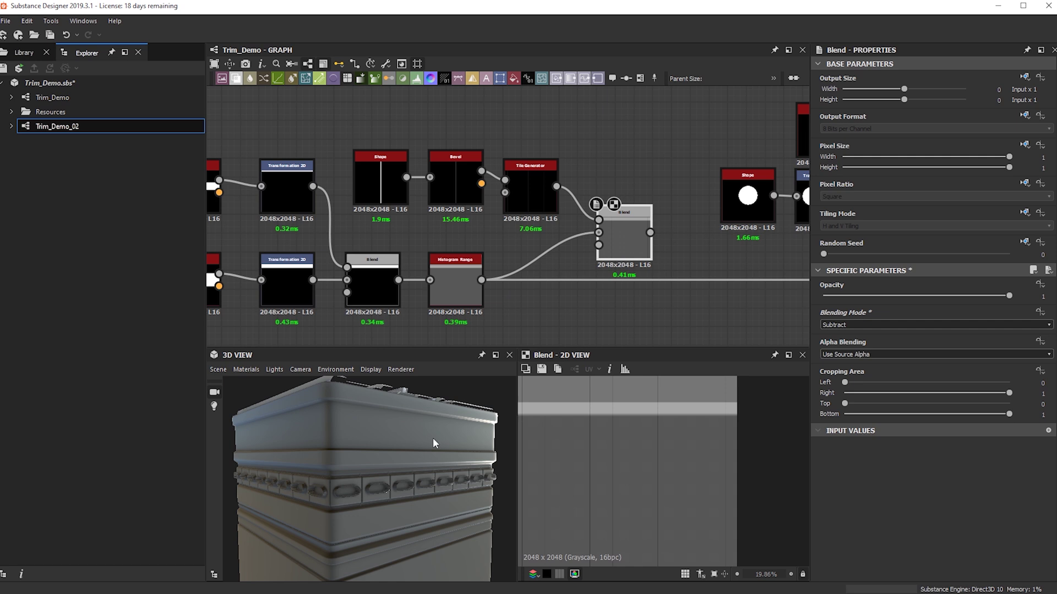
Step: Transfer the Histogram Range's outgoing downstream link to the Subtract Blend's output and check the grooves on the cube
left_click_drag(434, 410, 457, 379)
left_click_drag(481, 280, 649, 232, "shift")
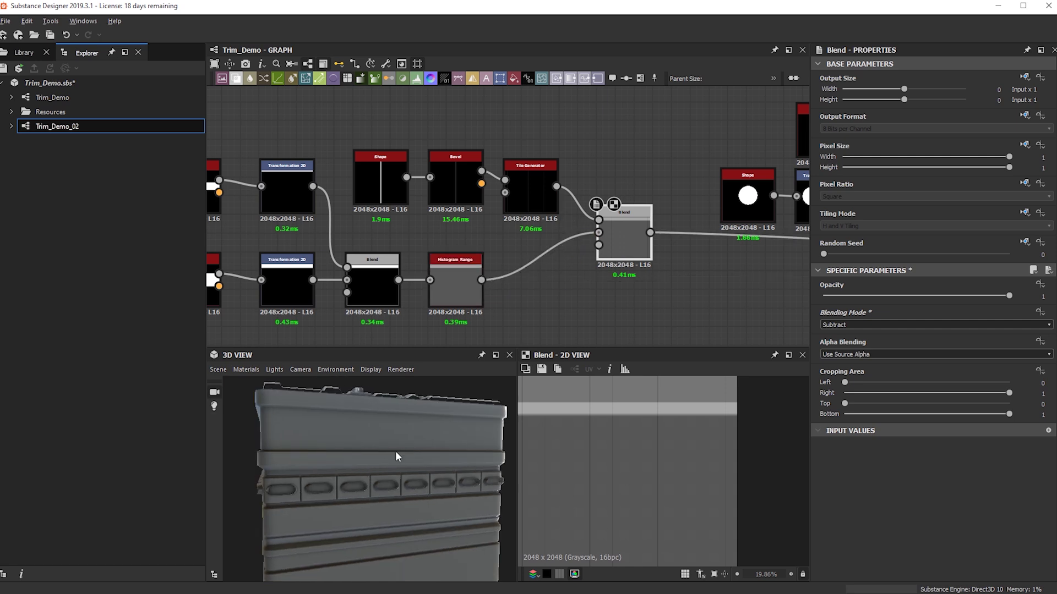
scroll(333, 445, "up", 4)
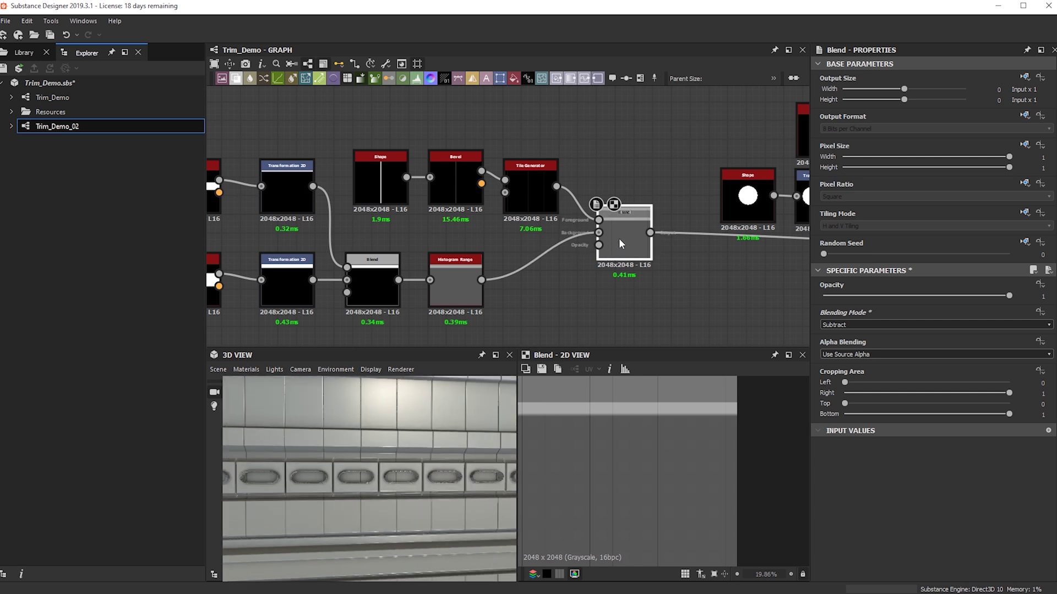
Step: Align the Subtract Blend with the Histogram Range row and move the Tile Generator higher above it
left_click_drag(618, 239, 628, 286)
left_click_drag(333, 516, 308, 483)
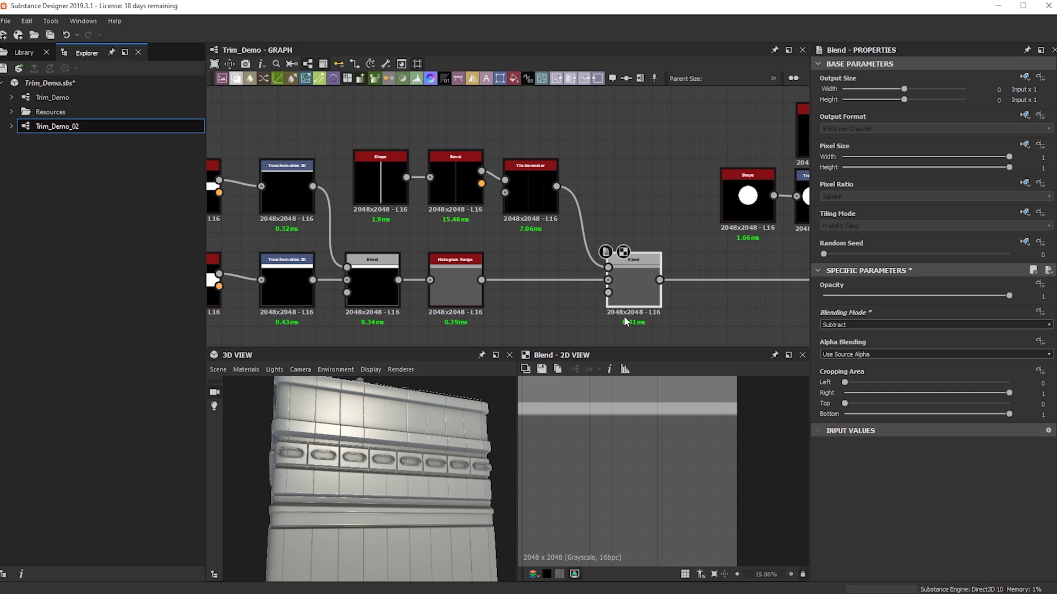
left_click_drag(631, 290, 641, 290)
left_click_drag(545, 208, 546, 188)
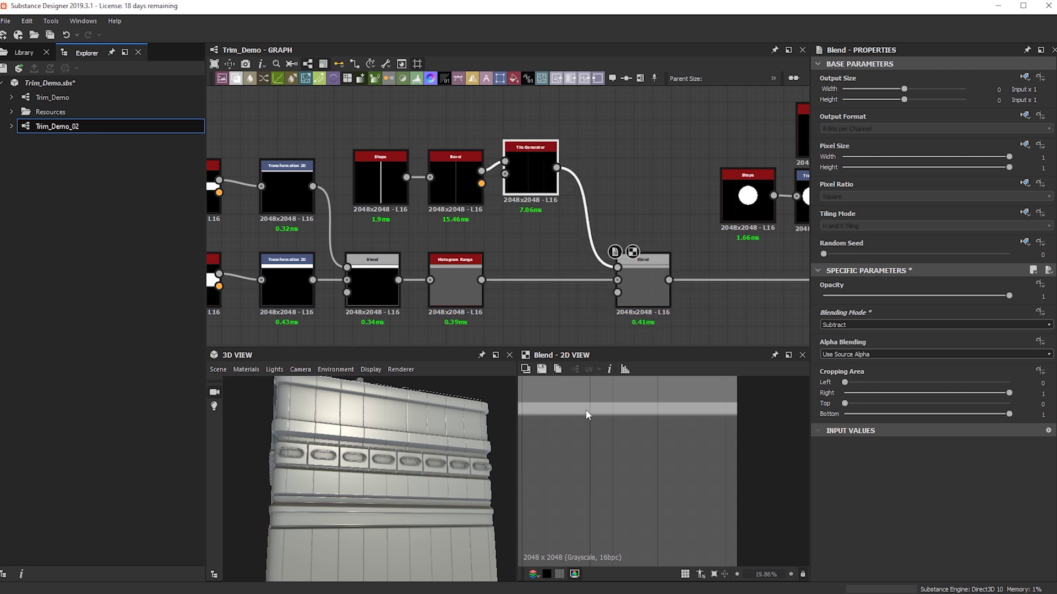
Step: Link the lower Transformation 2D output to the Subtract Blend's opacity input, routing it beneath the nodes with two Dot nodes
scroll(438, 298, "down", 1)
middle_click_drag(319, 283, 419, 257)
scroll(419, 257, "up", 2)
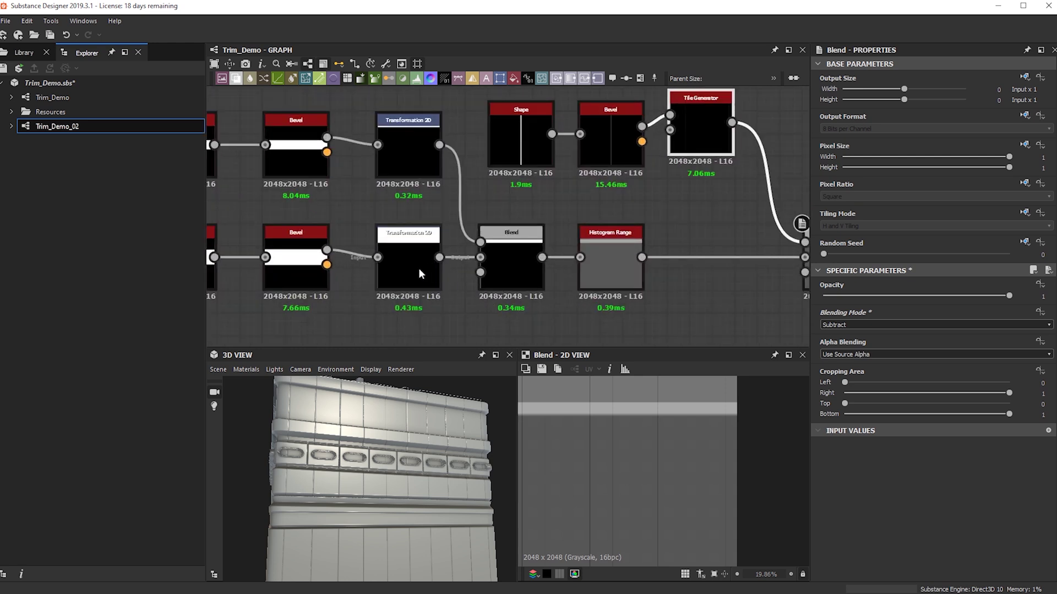
middle_click_drag(301, 282, 354, 282)
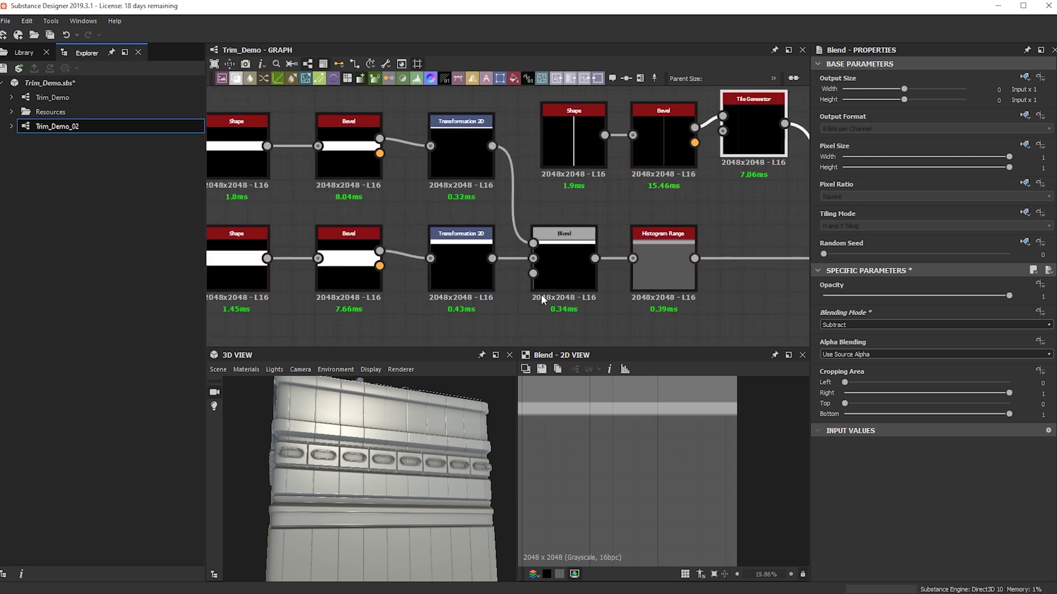
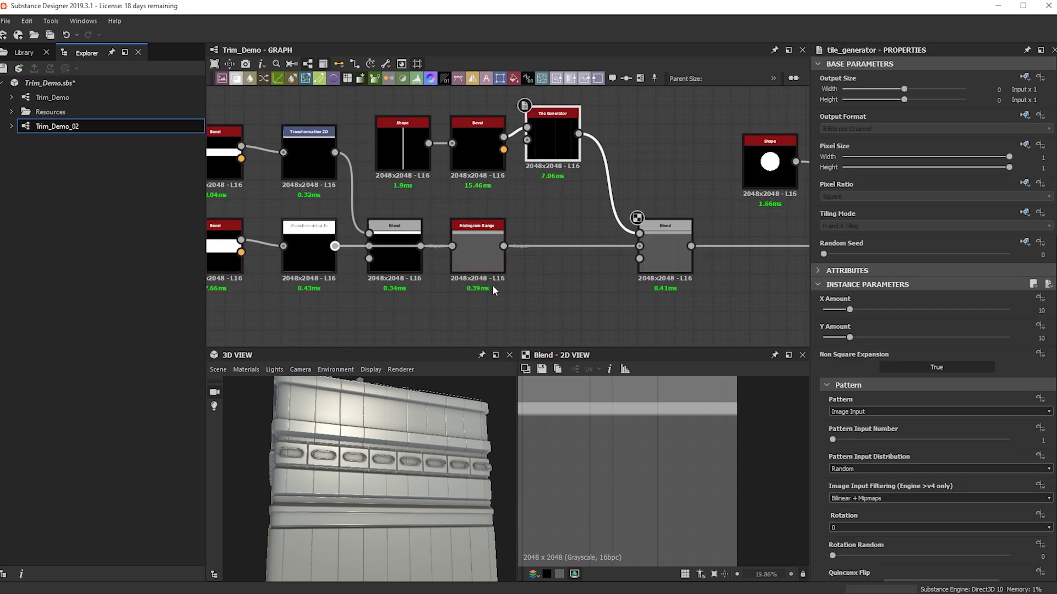
left_click_drag(334, 246, 372, 316)
left_click_drag(403, 270, 454, 261)
left_click_drag(348, 301, 368, 332)
left_click(362, 326, "alt")
mouse_move(606, 326)
left_mouse_down()
mouse_move(642, 295)
mouse_move(595, 326)
left_mouse_up()
key("alt")
left_click_drag(629, 256, 637, 258)
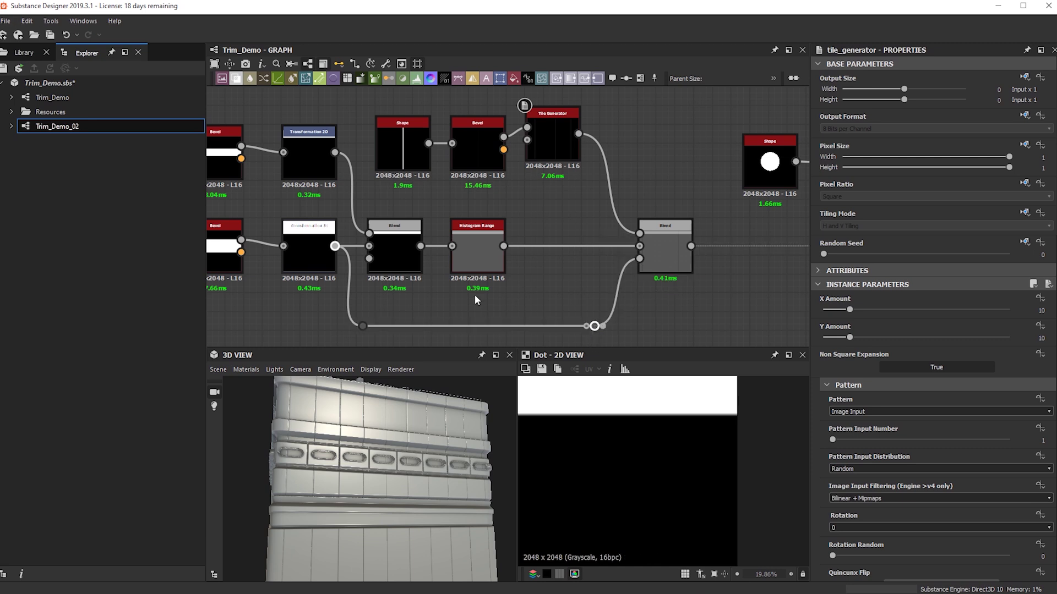
Step: Set the Tile Generator's X Amount to 3 while previewing the Subtract Blend in the 2D view
left_click_drag(557, 137, 563, 148)
double_click(563, 149)
double_click(672, 255)
mouse_move(353, 457)
left_mouse_down()
mouse_move(323, 488)
mouse_move(365, 451)
left_mouse_up()
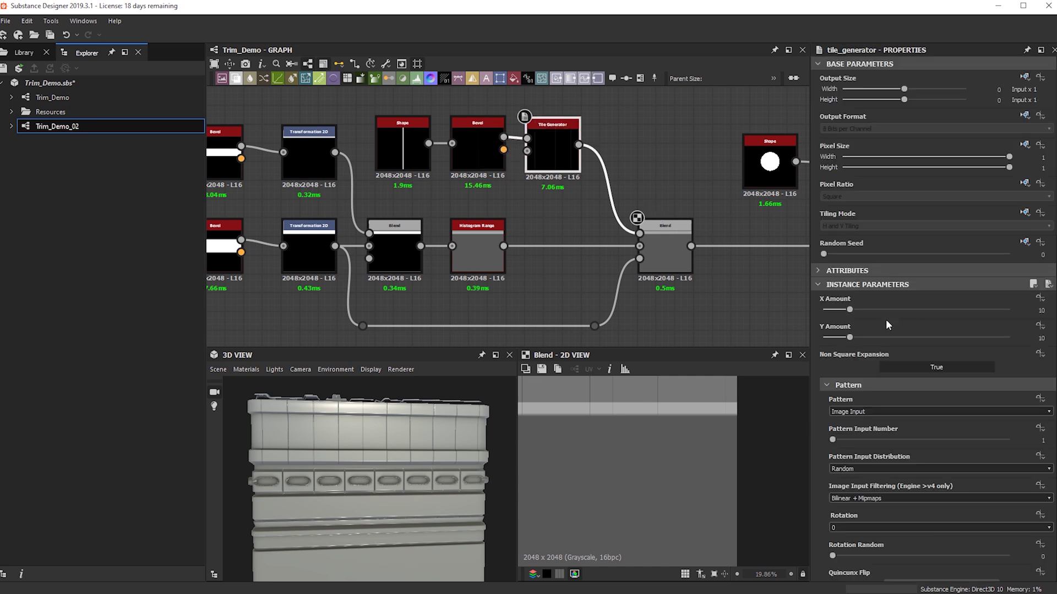
left_click_drag(849, 310, 827, 312)
Step: Inspect the panel seams on the cube up close, from several sides and under different lighting
left_click_drag(479, 434, 427, 461)
mouse_move(427, 460)
right_mouse_down("ctrl+shift")
mouse_move(464, 457)
mouse_move(423, 470)
right_mouse_up("ctrl+shift")
scroll(424, 470, "down", 3)
mouse_move(424, 470)
left_mouse_down()
mouse_move(492, 470)
mouse_move(385, 471)
mouse_move(480, 470)
left_mouse_up()
scroll(385, 472, "up", 3)
scroll(421, 447, "up", 3)
middle_click_drag(421, 447, 409, 510)
scroll(403, 473, "up", 2)
left_click_drag(403, 474, 354, 420)
scroll(676, 259, "down", 4)
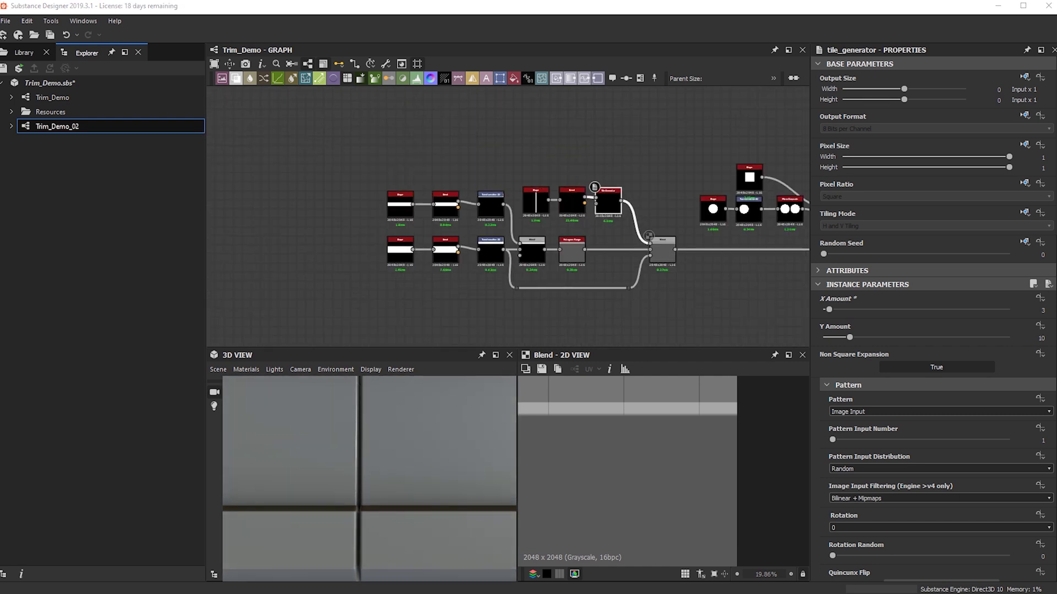
left_click_drag(365, 438, 386, 458)
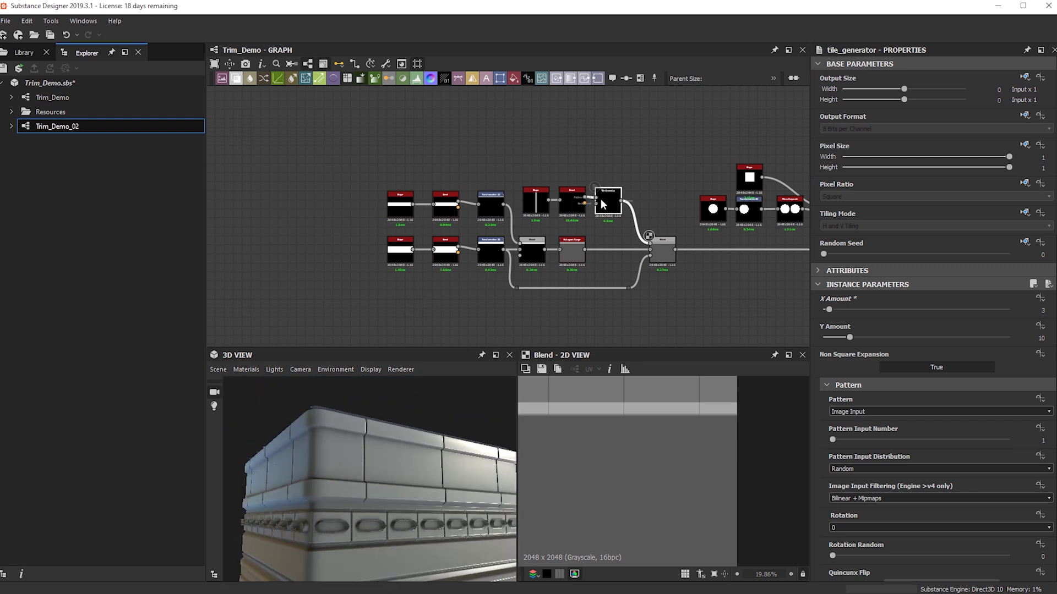
Step: Move the whole top panel node group, including its Subtract Blend, farther away from the circle Shape nodes
left_click_drag(271, 153, 647, 314)
left_click_drag(642, 264, 476, 268)
left_click_drag(446, 468, 380, 504)
scroll(426, 200, "up", 3)
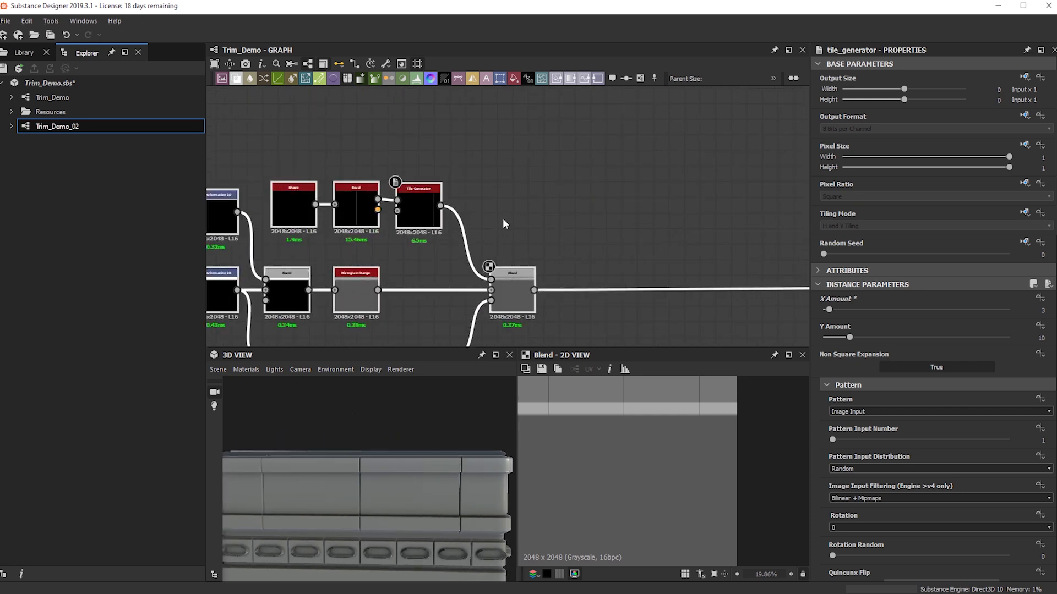
Step: Add another Shape node and place it above the Subtract Blend
key("space")
type("shape")
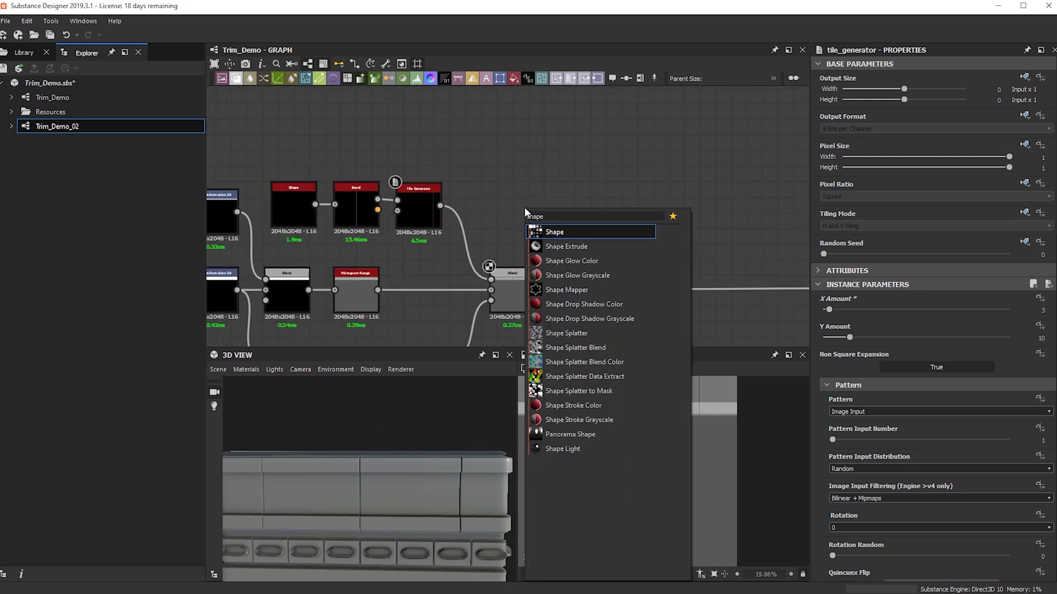
key("Return")
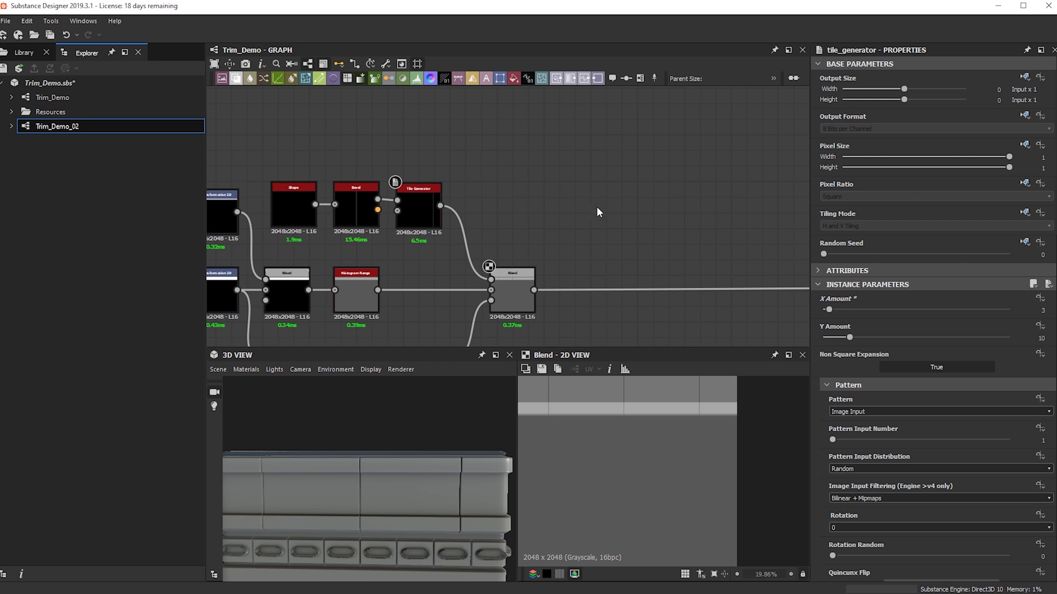
scroll(541, 230, "up", 2)
left_click_drag(527, 207, 527, 228)
scroll(680, 481, "down", 5)
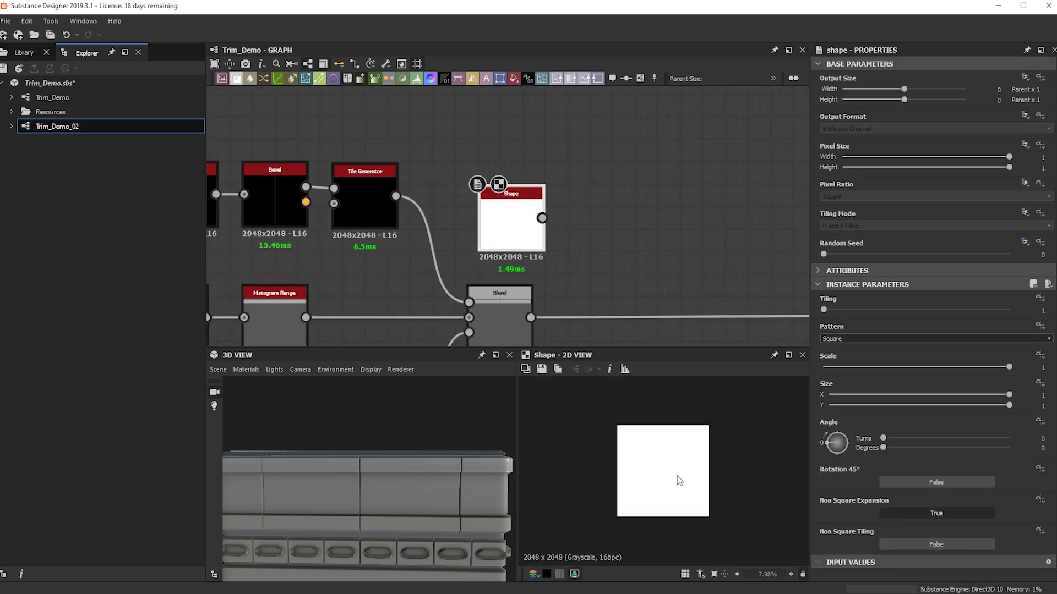
Step: Set the new Shape's Size to X 0.85 and Y 0.37 and center the node above the Subtract Blend
left_click_drag(961, 395, 934, 407)
key("ctrl+z")
key("ctrl+z")
left_click_drag(381, 498, 413, 500, "alt")
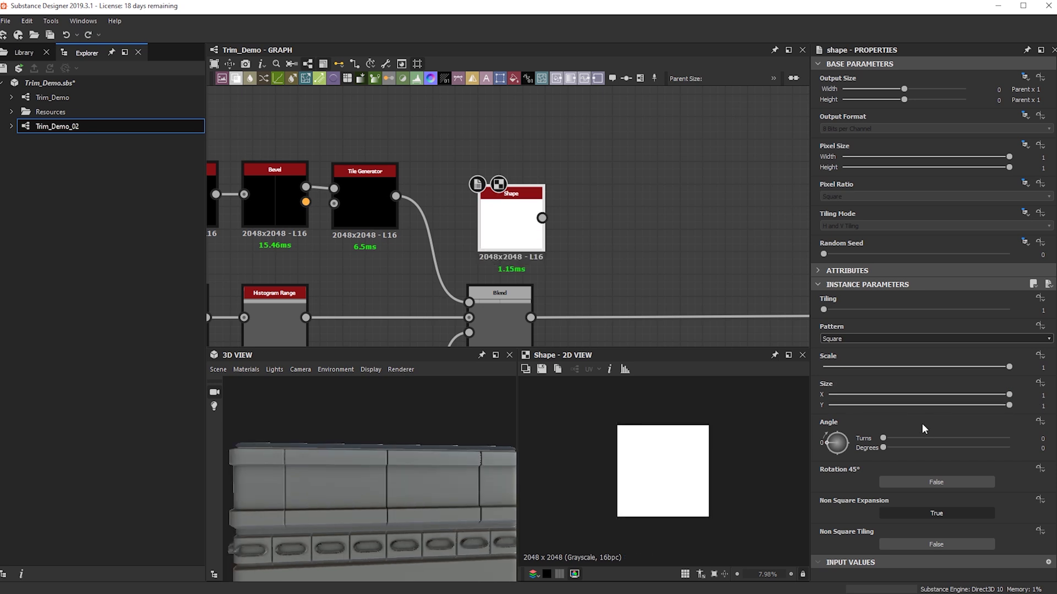
left_click_drag(886, 406, 893, 405)
left_click_drag(970, 394, 982, 394)
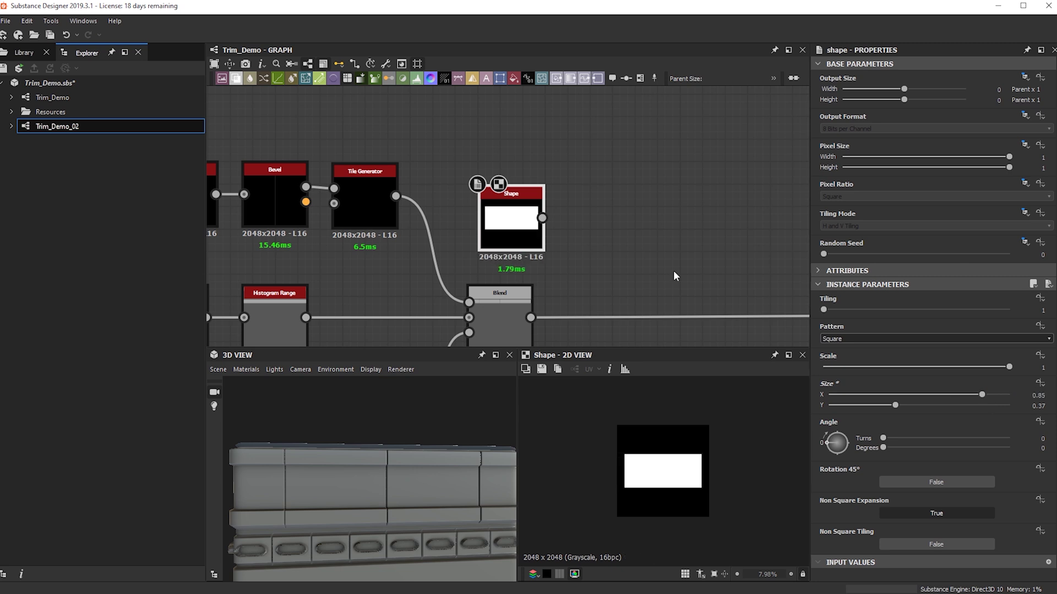
left_click_drag(509, 225, 498, 225)
scroll(662, 478, "up", 5)
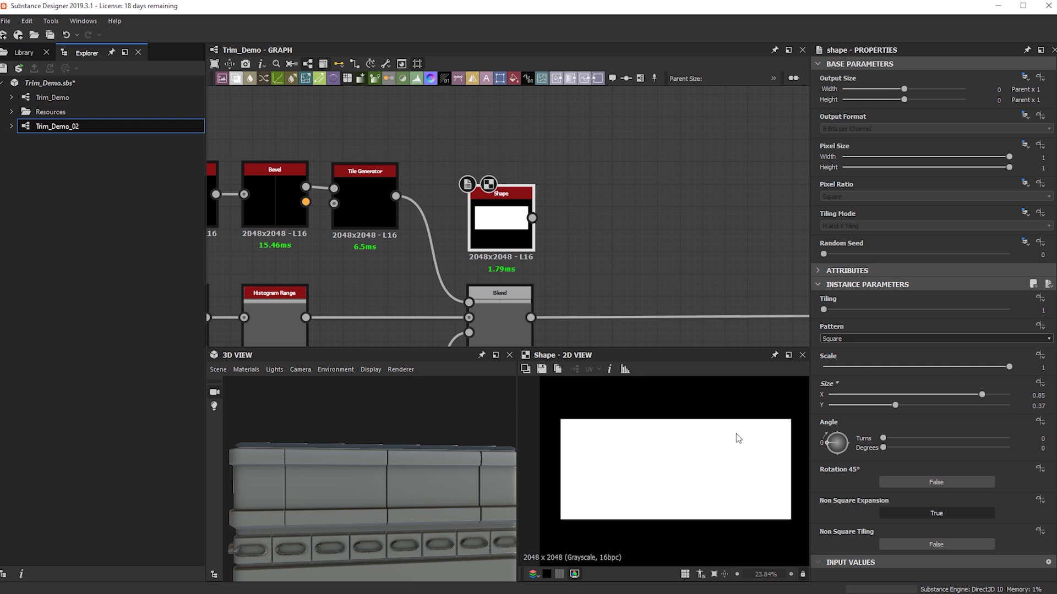
Step: Add a Gradient Linear 2 node with Tiling 3 and place it above the new rectangular Shape node
middle_click_drag(504, 122, 445, 161)
key("space")
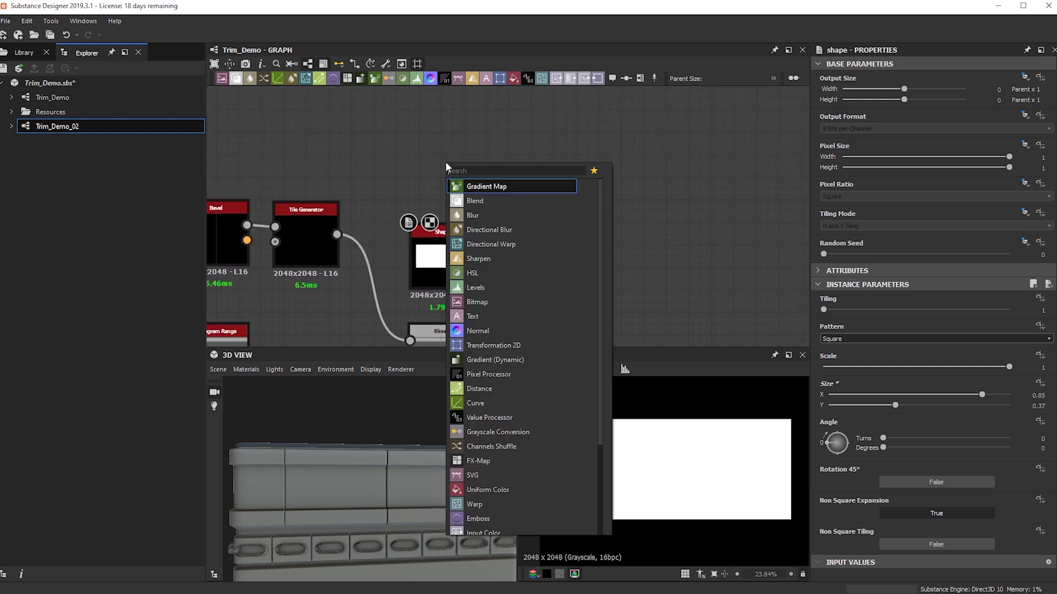
type("c")
key("BackSpace")
type("linear")
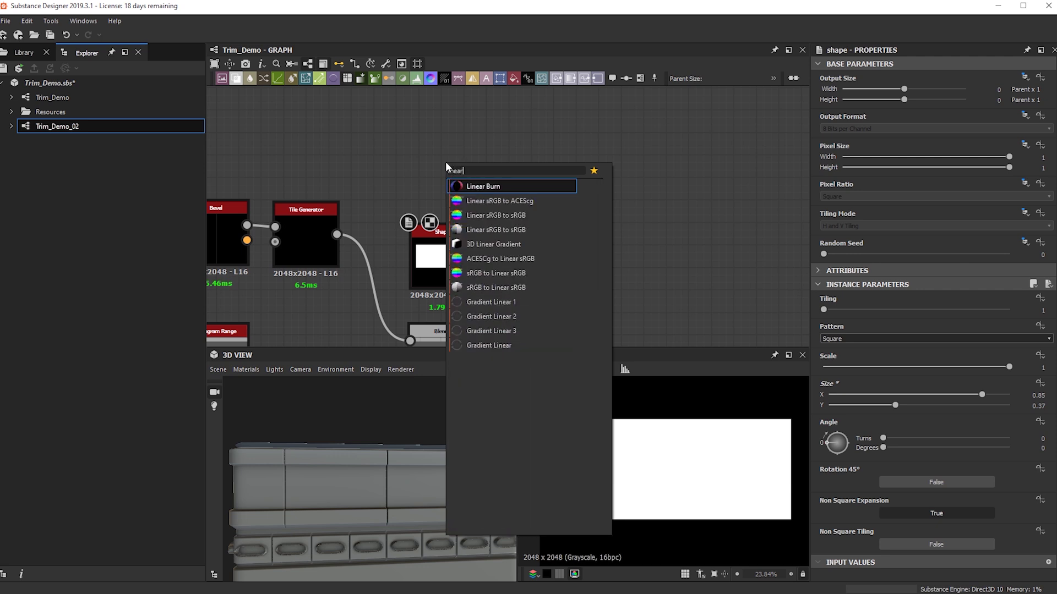
left_click(520, 314)
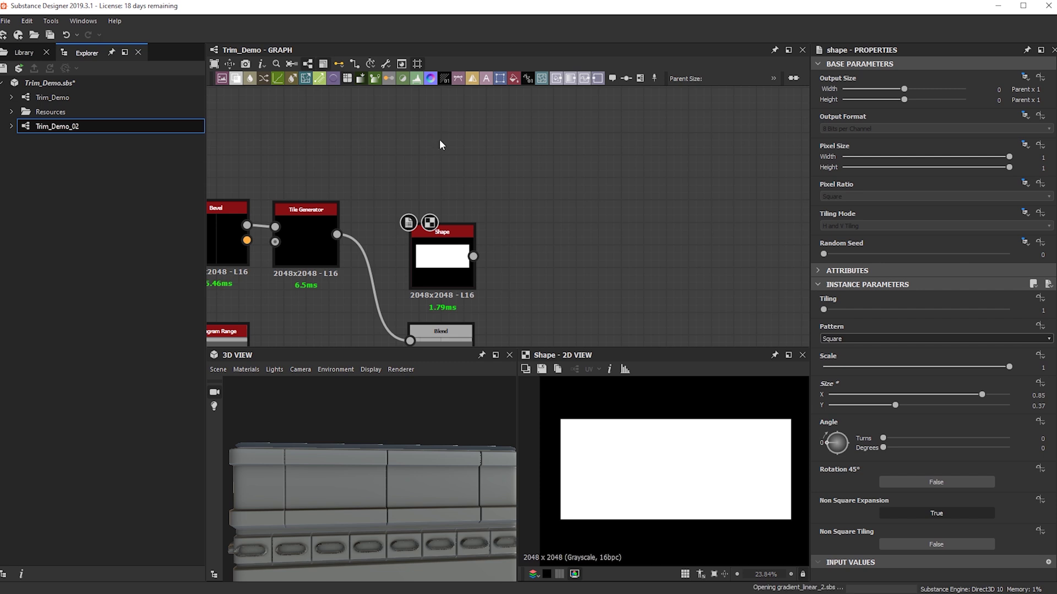
left_click_drag(450, 187, 451, 198)
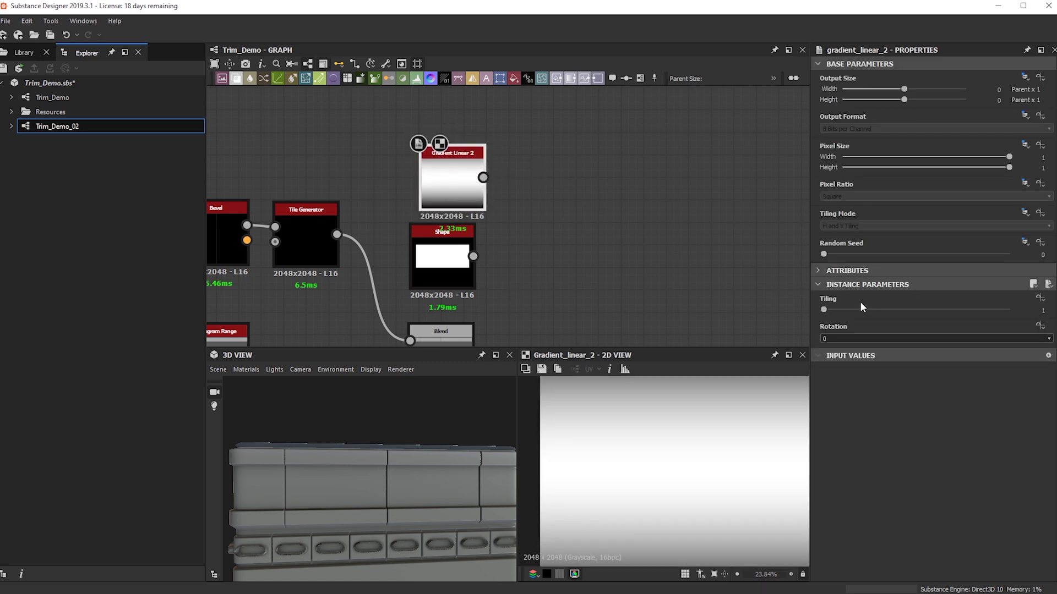
left_click_drag(839, 309, 845, 311)
middle_click_drag(506, 234, 434, 223)
mouse_move(389, 186)
left_mouse_down()
mouse_move(379, 174)
mouse_move(388, 174)
mouse_move(378, 179)
left_mouse_up()
left_click(491, 243)
key("space")
type("b")
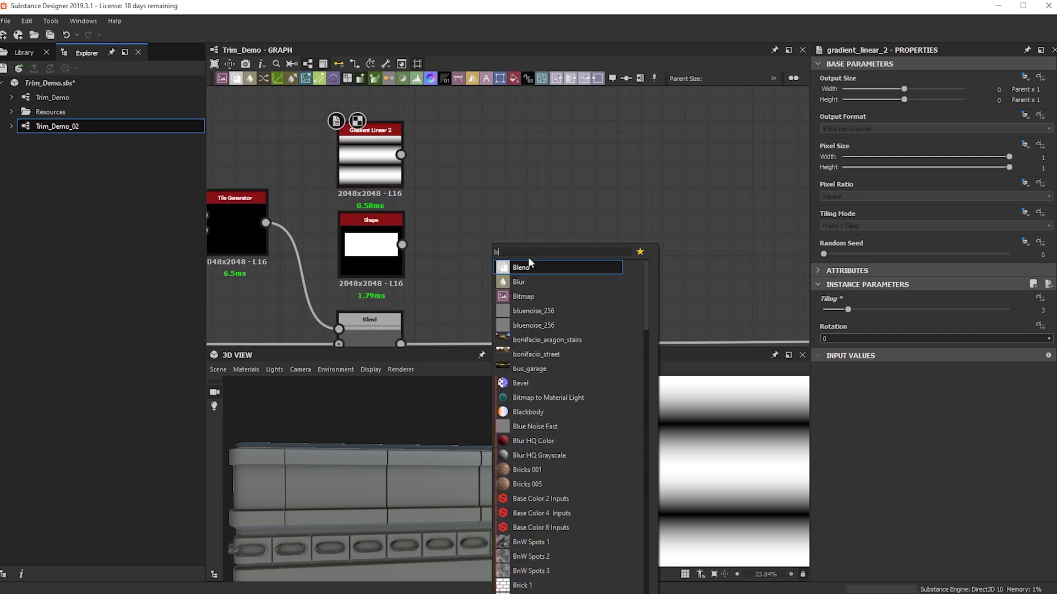
left_click(532, 269)
Step: Add an Edge Detect node fed by the rectangular Shape and preview its outline
left_click_drag(376, 258, 399, 257)
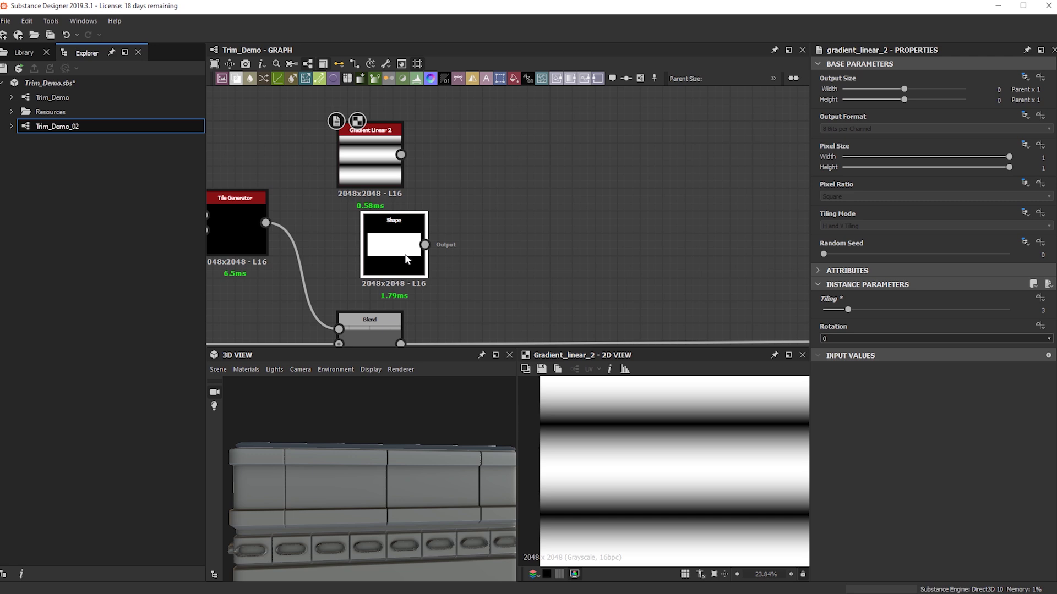
key("space")
type("edge")
left_click(500, 282)
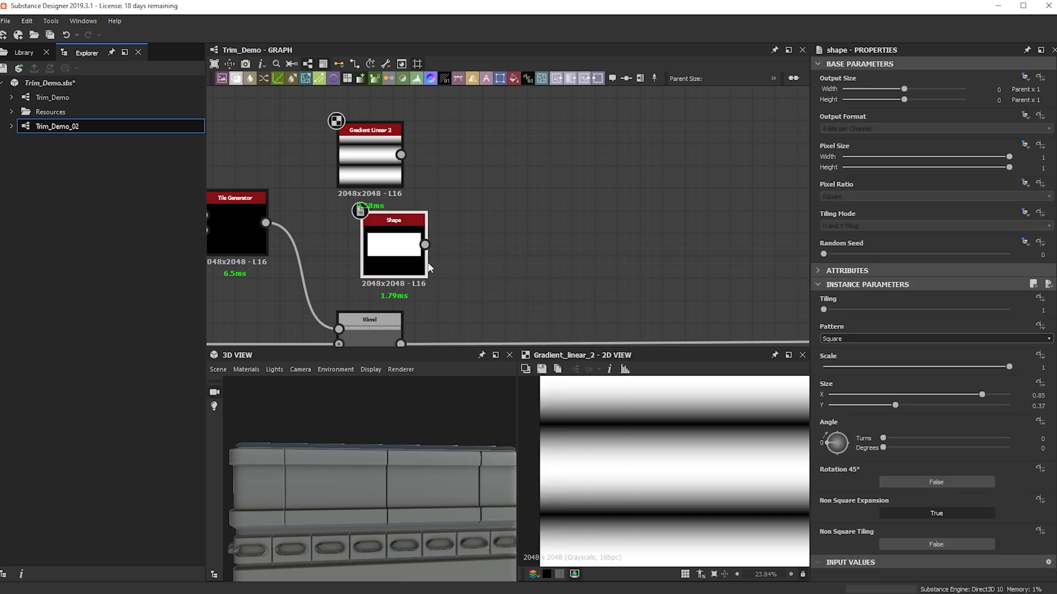
double_click(497, 249)
left_click_drag(498, 248, 473, 181)
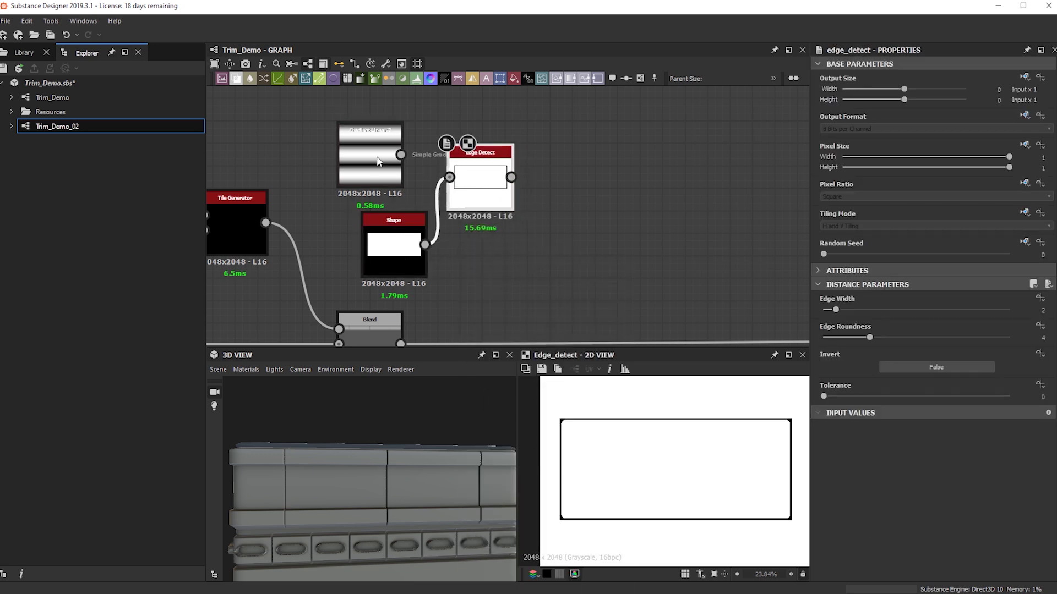
Step: Place the Edge Detect between the gradient and the Shape, and set Edge Width to 5.97 and Edge Roundness to 0
left_click_drag(378, 158, 343, 91)
left_click_drag(495, 185, 396, 174)
left_click_drag(863, 337, 884, 312)
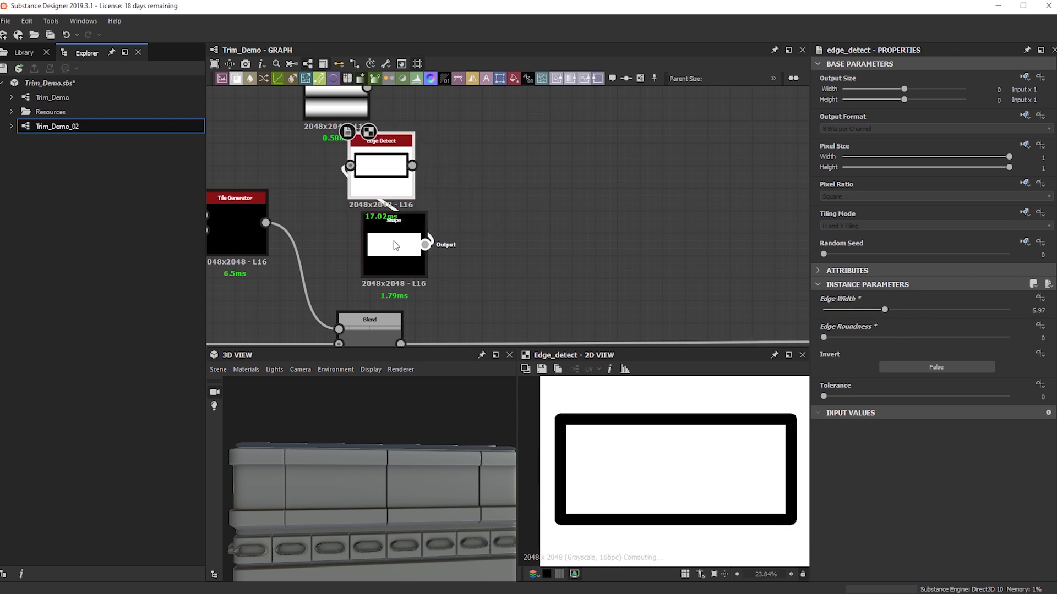
left_click(405, 253)
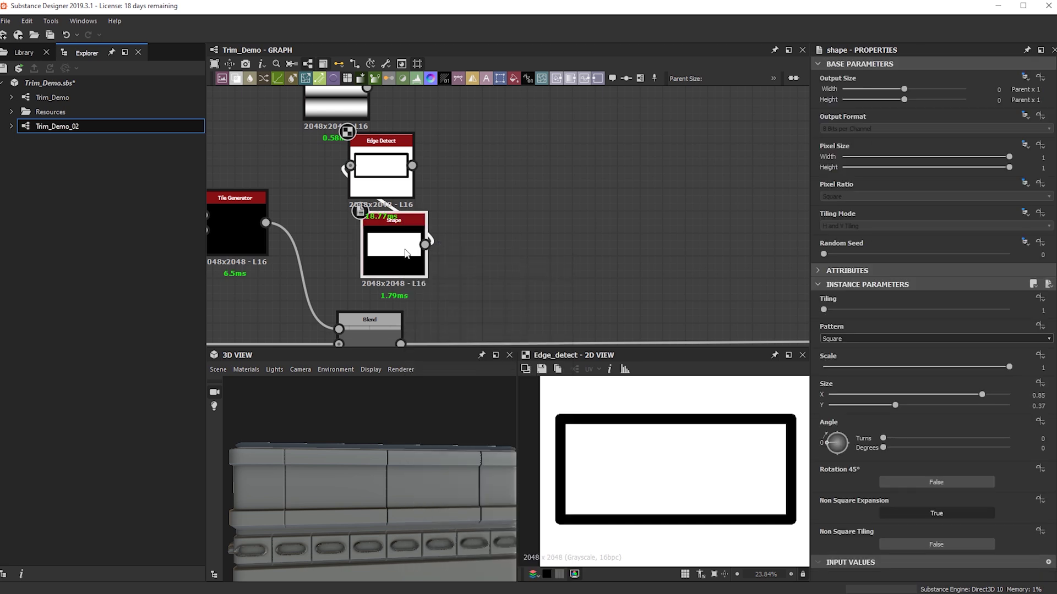
key("l")
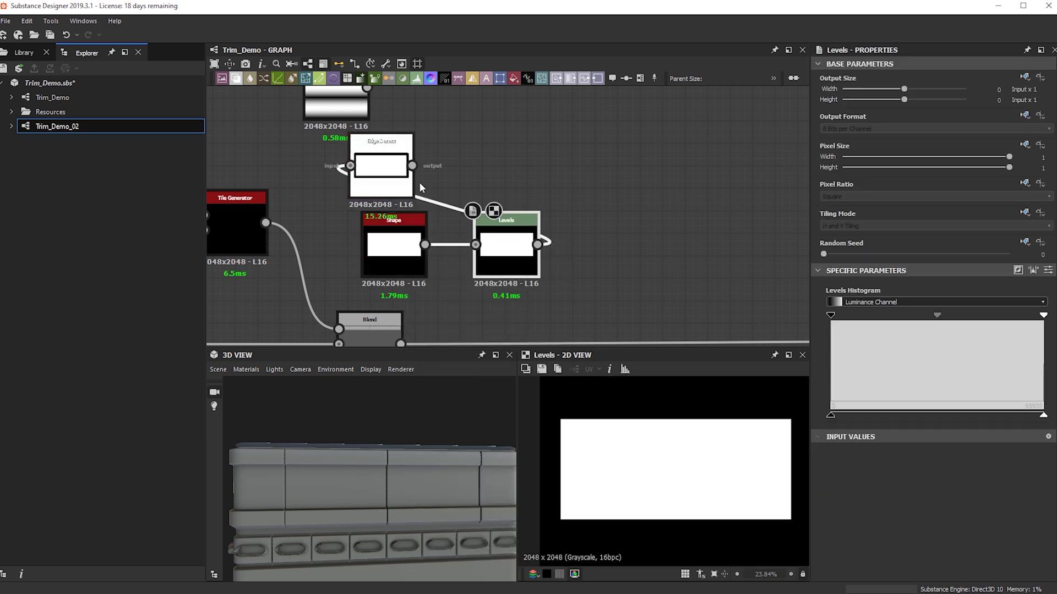
key("ctrl+z")
Step: Branch a Levels node off the Shape and lower its output white so the rectangle turns mid grey
key("space")
type("level")
key("Escape")
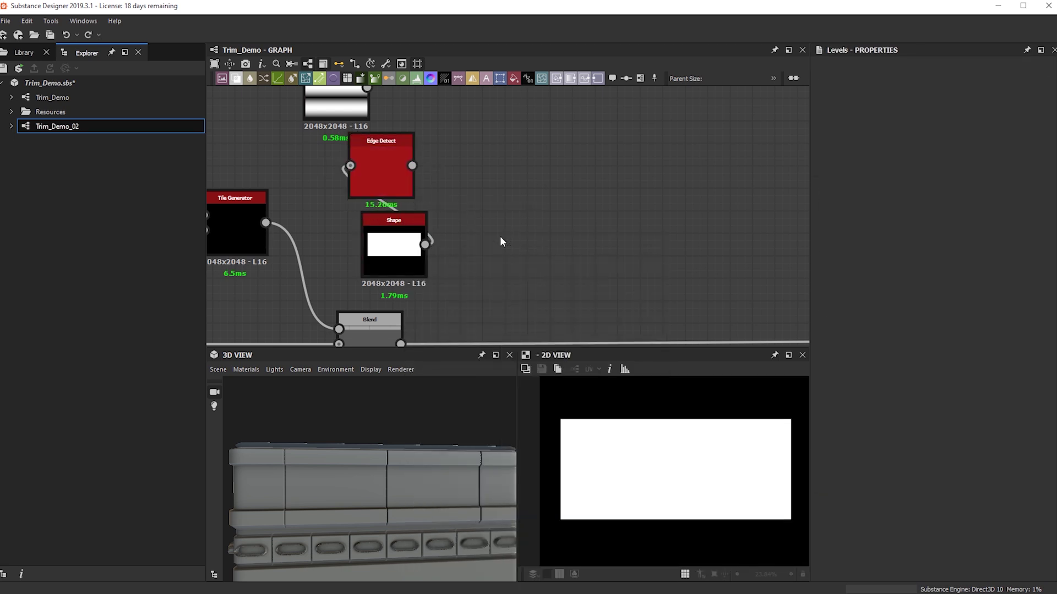
key("ctrl+y")
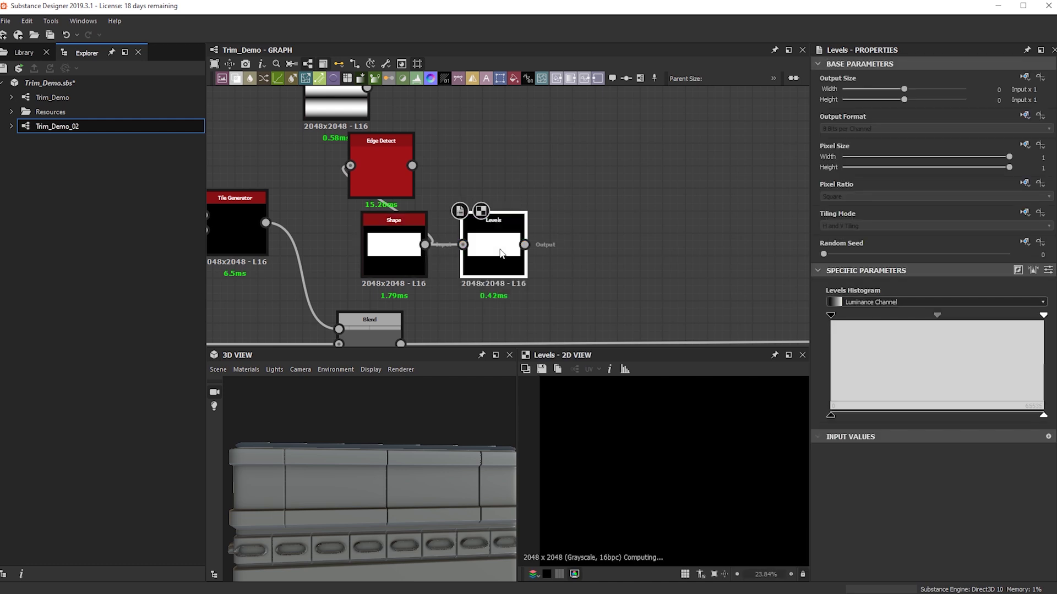
left_click_drag(1043, 416, 962, 418)
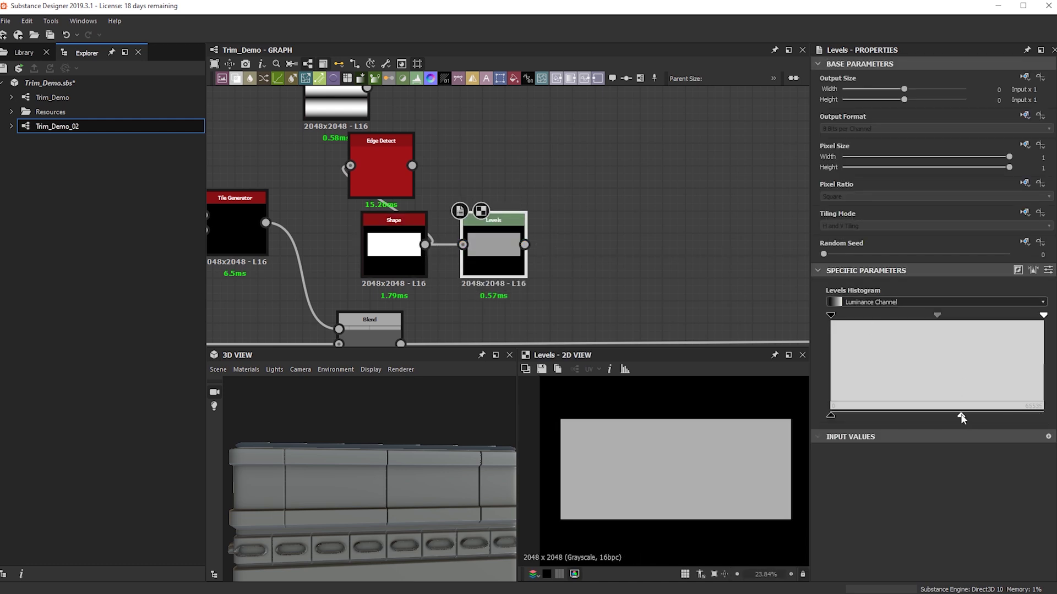
Step: Add a Blend node with the Edge Detect as Foreground and the grey Levels rectangle as Background
middle_click_drag(609, 155, 538, 183)
key("space")
type("b")
left_click(570, 205)
left_click_drag(453, 273, 550, 284)
mouse_move(340, 193)
left_mouse_down()
mouse_move(543, 256)
mouse_move(549, 244)
left_mouse_up()
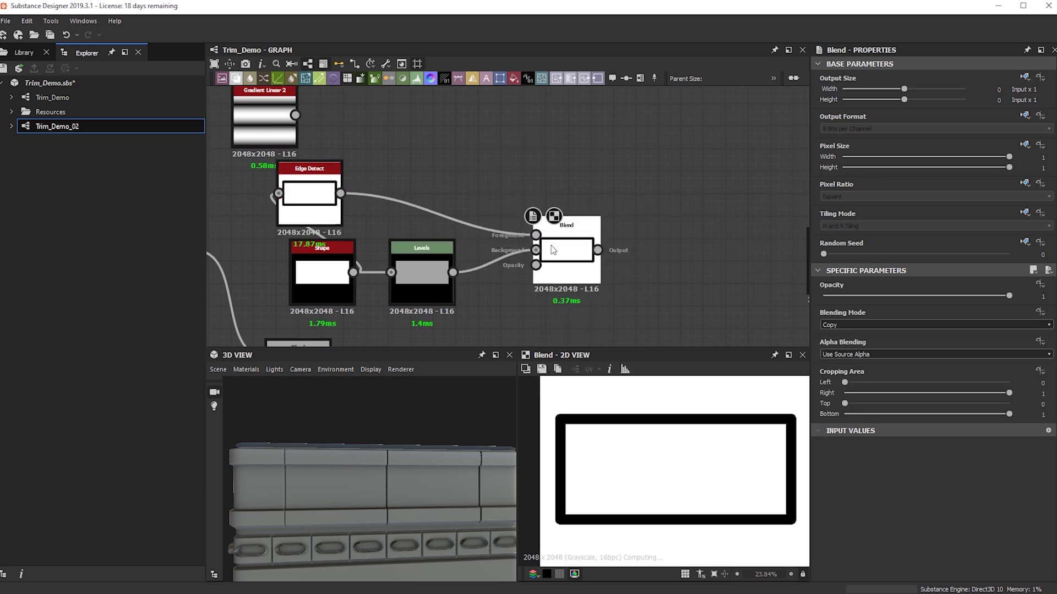
Step: Set the new Blend's Blending Mode to Divide to frame the grey rectangle in white
scroll(873, 327, "down", 1)
scroll(873, 326, "down", 5)
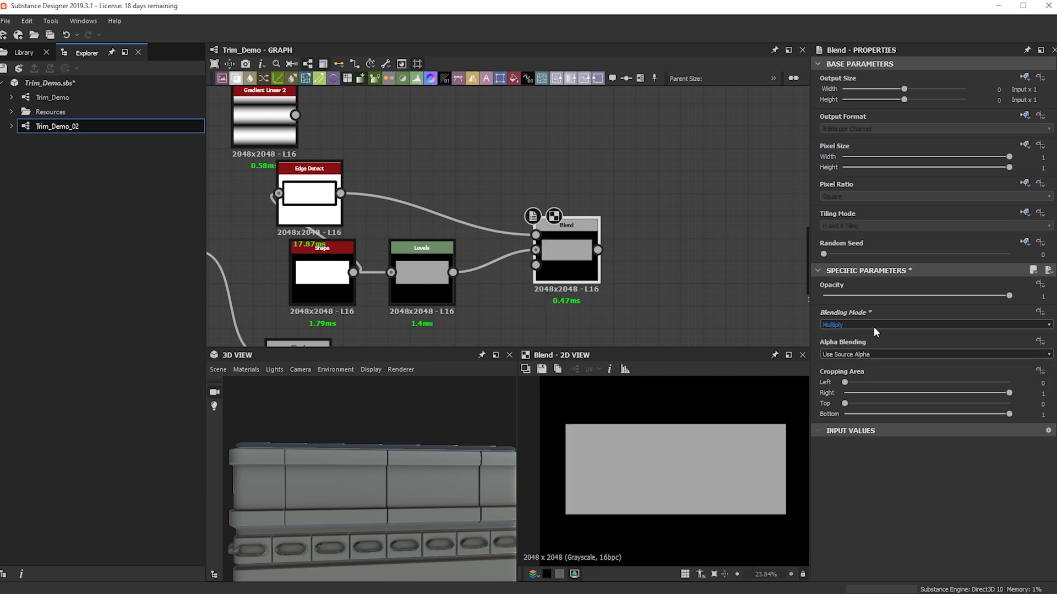
scroll(873, 326, "down", 2)
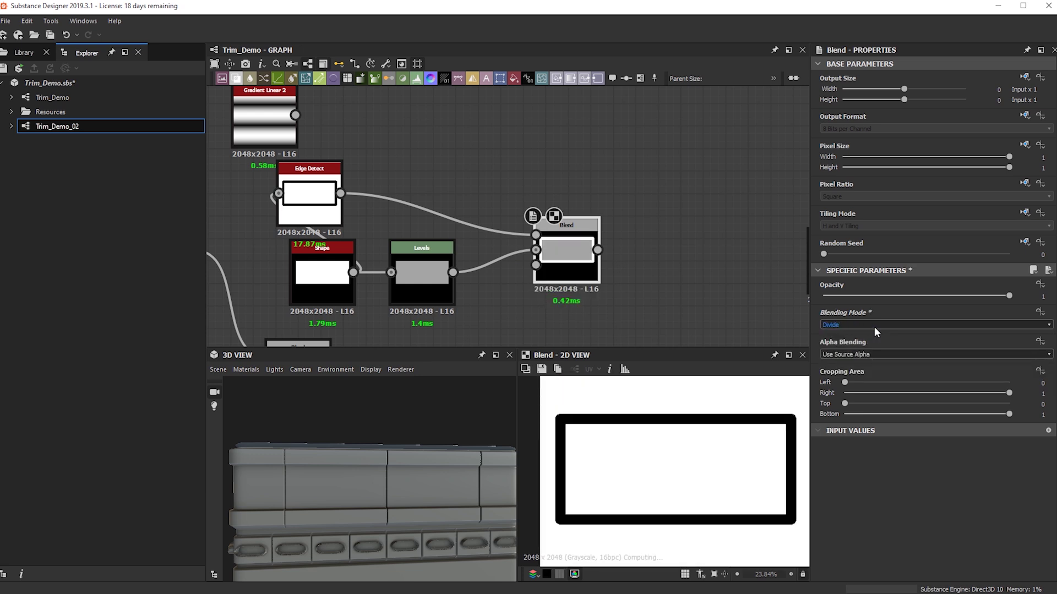
scroll(741, 448, "down", 3)
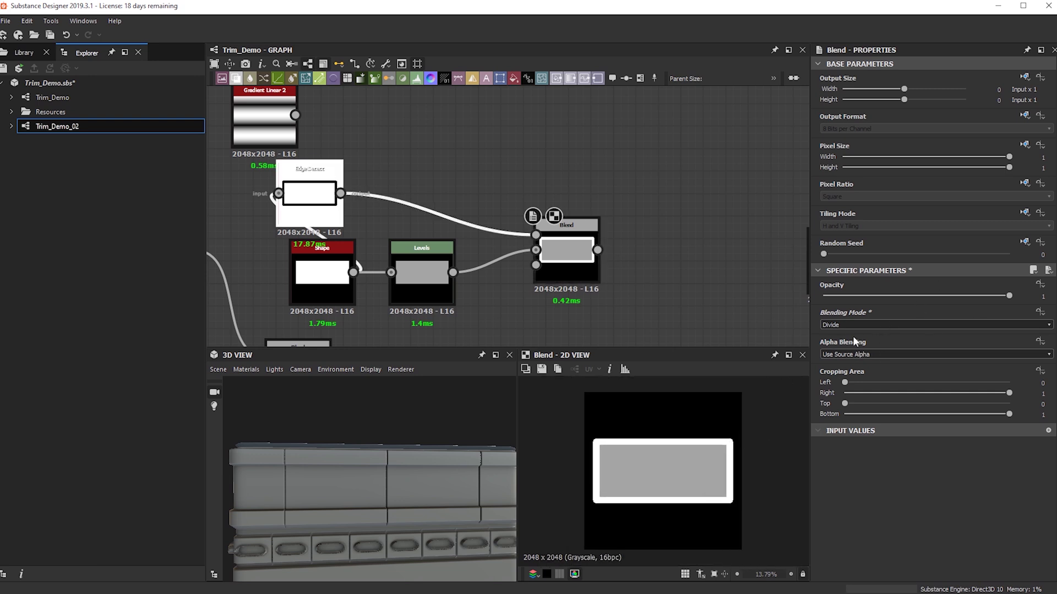
Step: Thin the frame by setting the Edge Detect's Edge Width to 3.82, and line up the Divide Blend with the Levels node
scroll(674, 496, "up", 3)
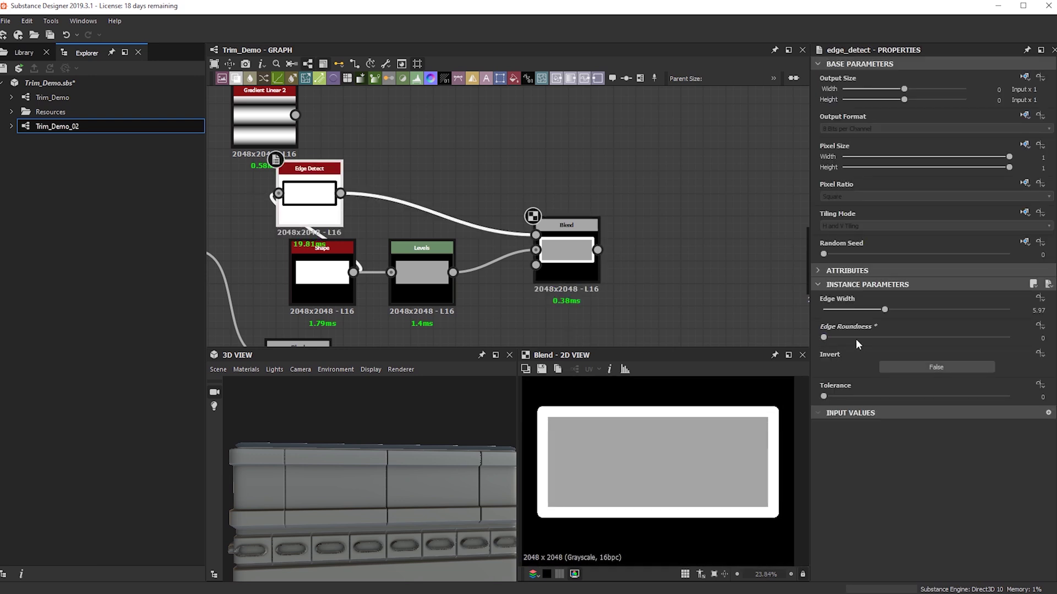
left_click_drag(882, 312, 859, 309)
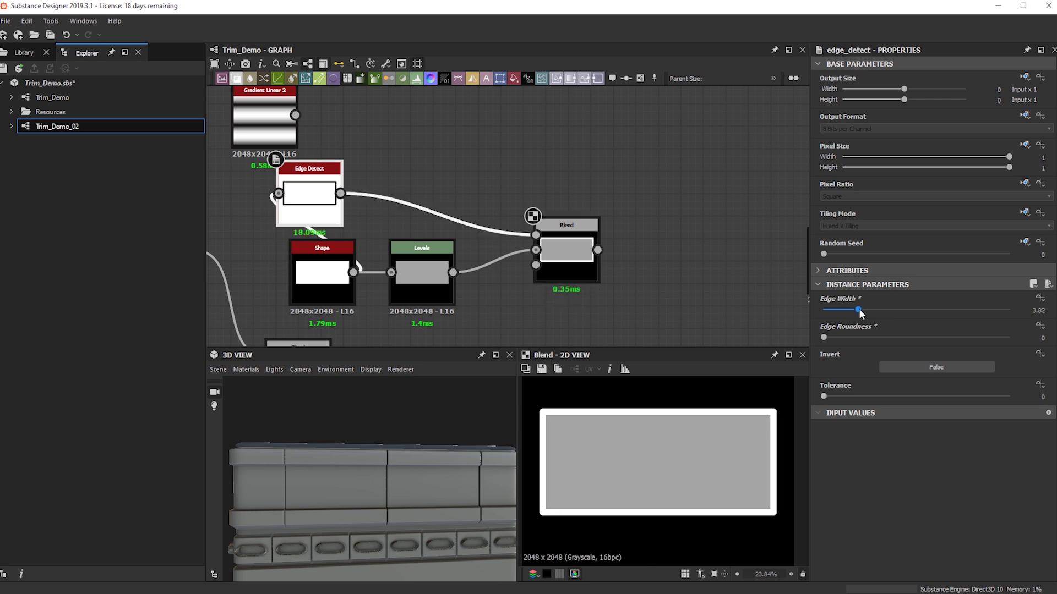
left_click_drag(564, 255, 534, 276)
Step: Try to combine Gradient Linear 2 and the Divide Blend in another Blend node placed after the Divide Blend
middle_click_drag(536, 232, 425, 254)
left_click(563, 191)
key("space")
type("b")
left_click(598, 216)
left_click_drag(455, 293, 527, 180)
left_click_drag(541, 182, 564, 227)
scroll(564, 227, "down", 2)
left_click_drag(301, 164, 494, 175)
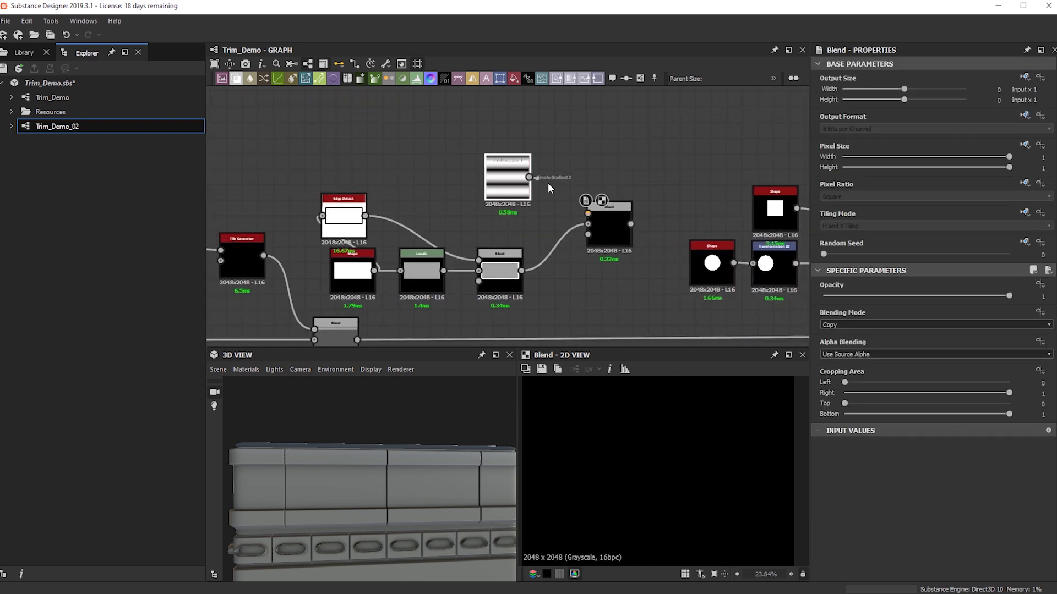
left_click_drag(605, 236, 572, 275)
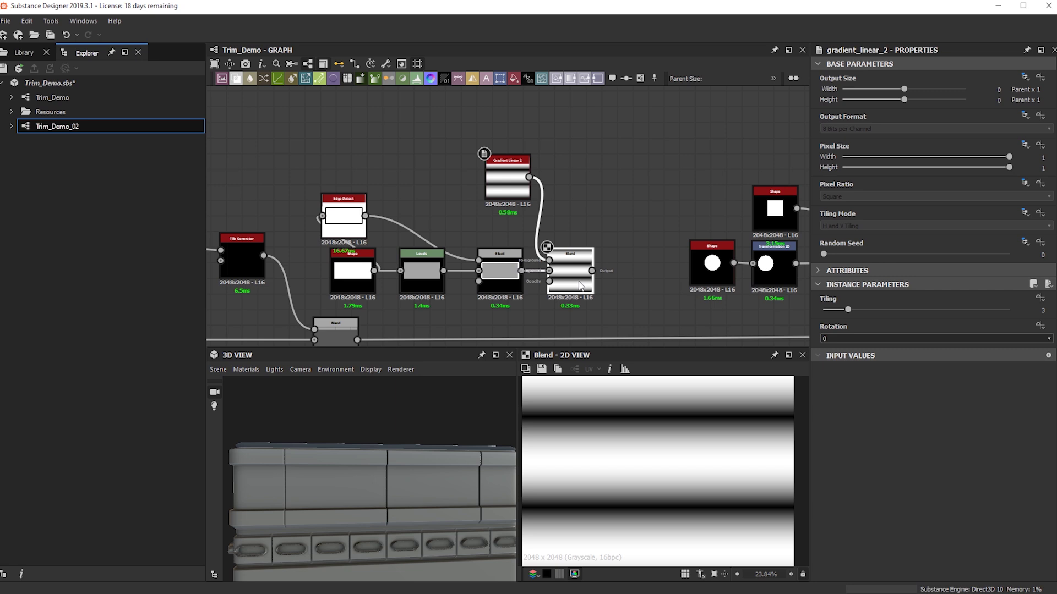
Step: Replace the last Blend with a Height Blend, using Gradient Linear 2 as Height Top and the Divide Blend as the bottom height
left_click(580, 285)
key("space")
type("heig")
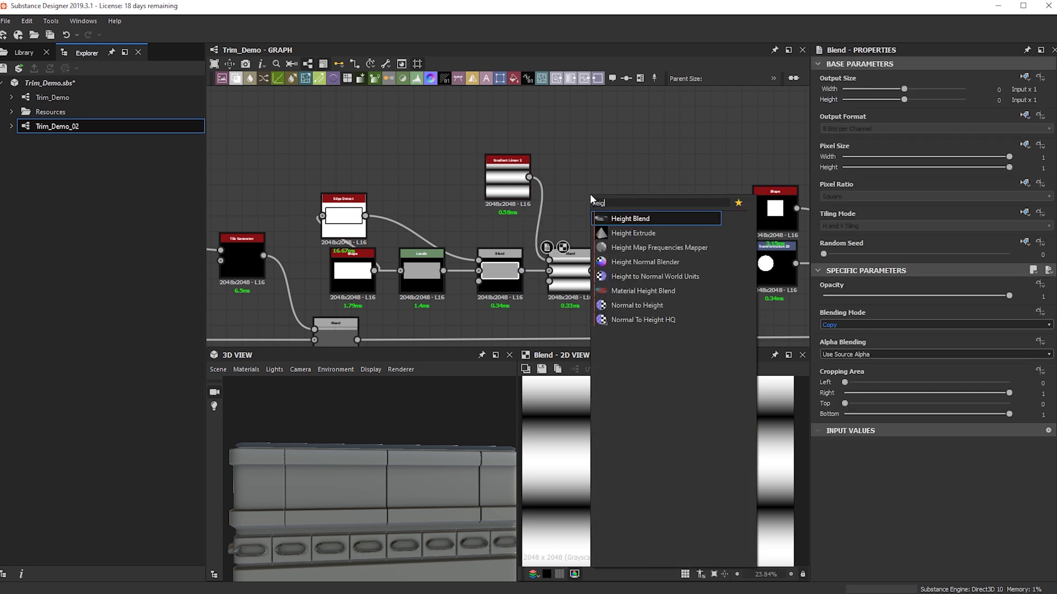
key("Return")
scroll(512, 273, "up", 1)
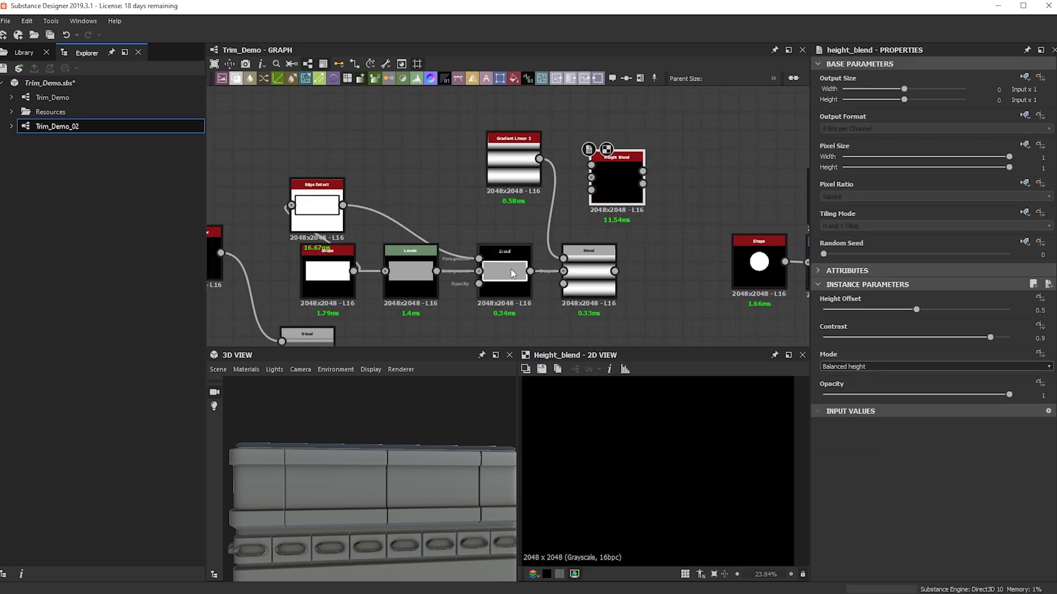
scroll(512, 274, "up", 2)
scroll(528, 275, "down", 2)
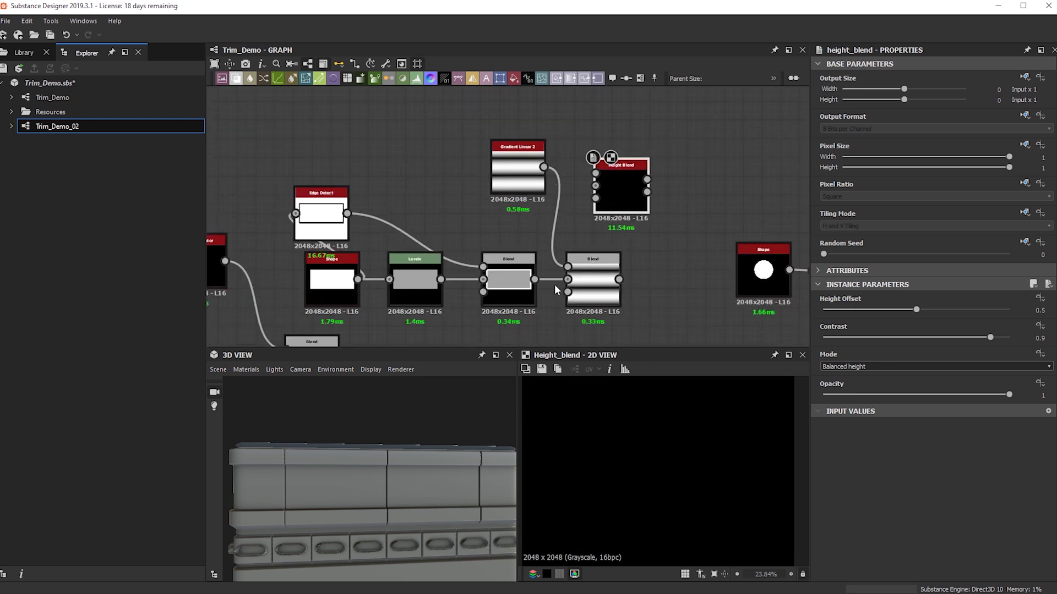
left_click_drag(535, 279, 602, 287)
left_click(593, 280)
key("Delete")
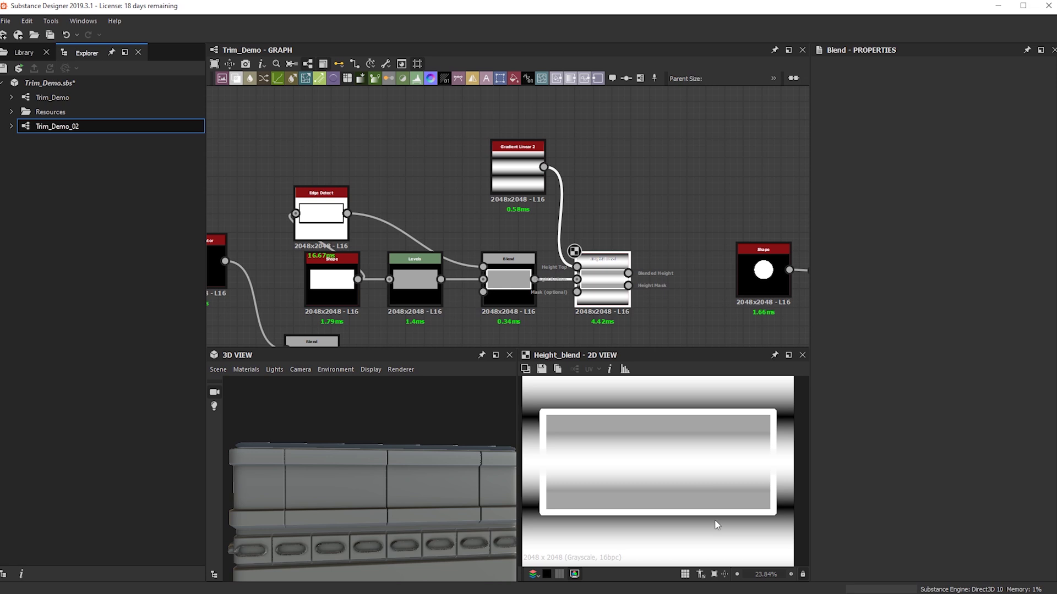
Step: Rearrange the framed rectangle's node group, moving it farther up and to the right of the Subtract Blend
scroll(719, 489, "down", 5)
scroll(578, 259, "down", 1)
middle_click_drag(578, 258, 601, 197)
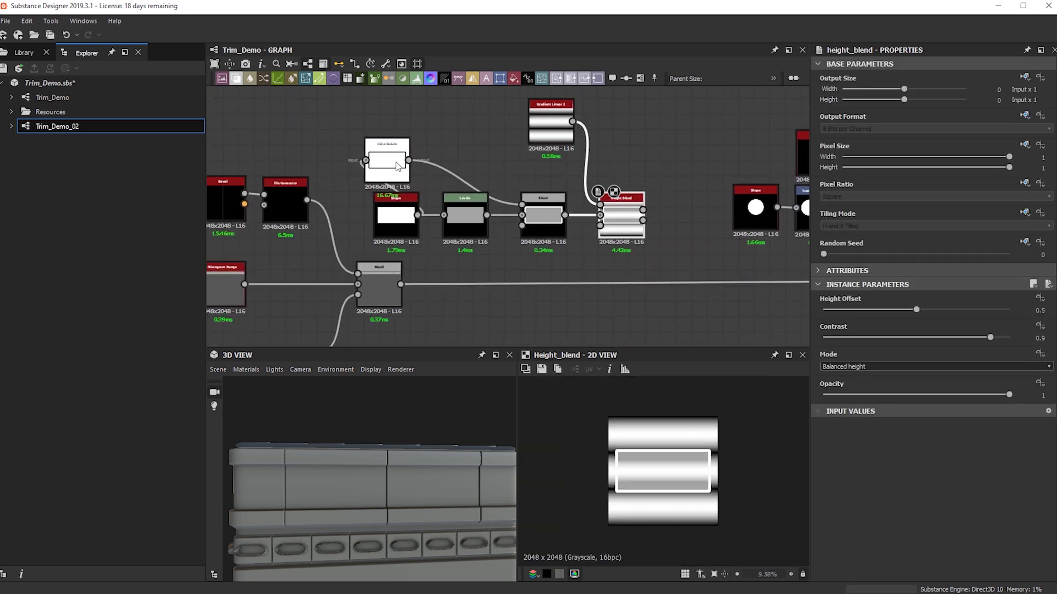
scroll(523, 152, "down", 4)
left_click_drag(505, 134, 610, 201)
left_click_drag(569, 196, 562, 164)
left_click_drag(309, 180, 525, 269)
left_click_drag(525, 227, 463, 218)
scroll(532, 166, "up", 5)
middle_click_drag(476, 119, 464, 151)
left_click_drag(439, 107, 705, 214)
left_click_drag(691, 175, 601, 249)
Step: Set the Height Blend's Height Offset to 0.44 while previewing its Blended Height output
left_click(615, 217)
scroll(621, 248, "up", 2)
scroll(607, 251, "up", 1)
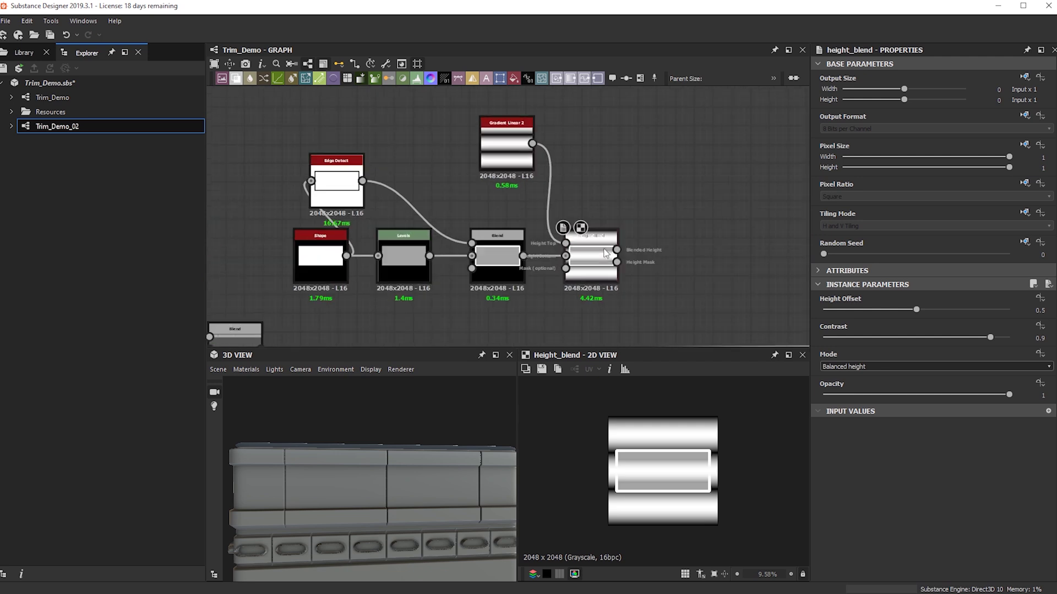
mouse_move(902, 310)
left_mouse_down()
mouse_move(946, 311)
mouse_move(907, 319)
left_mouse_up()
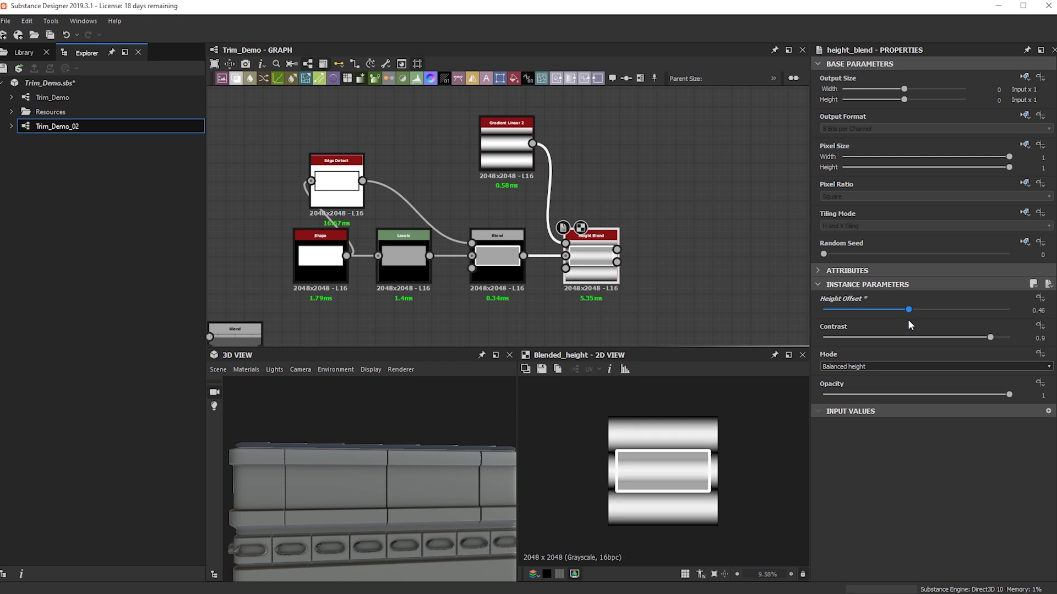
scroll(679, 493, "up", 3)
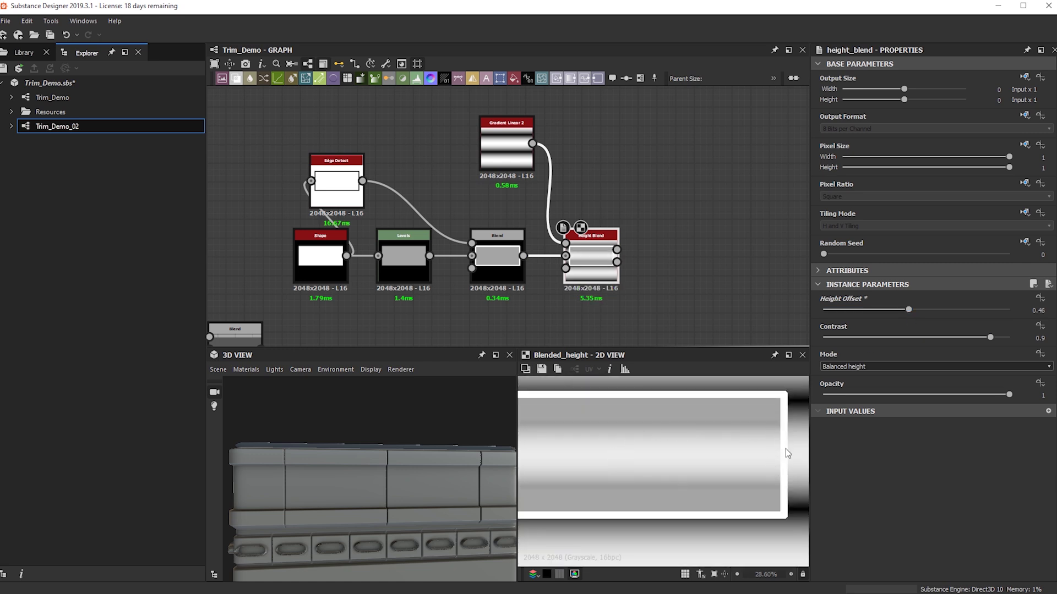
left_click_drag(920, 306, 905, 313)
Step: Try out a different Tiling on the Gradient Linear 2 node and check the framed panel
left_click(480, 163)
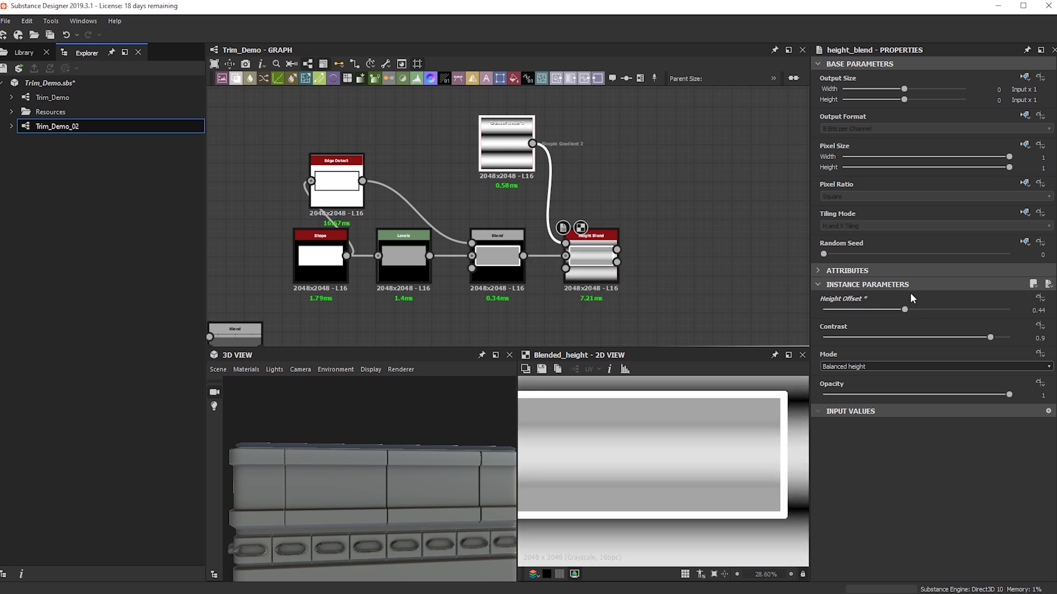
mouse_move(844, 308)
left_mouse_down()
mouse_move(907, 312)
mouse_move(847, 310)
left_mouse_up()
scroll(722, 455, "down", 5)
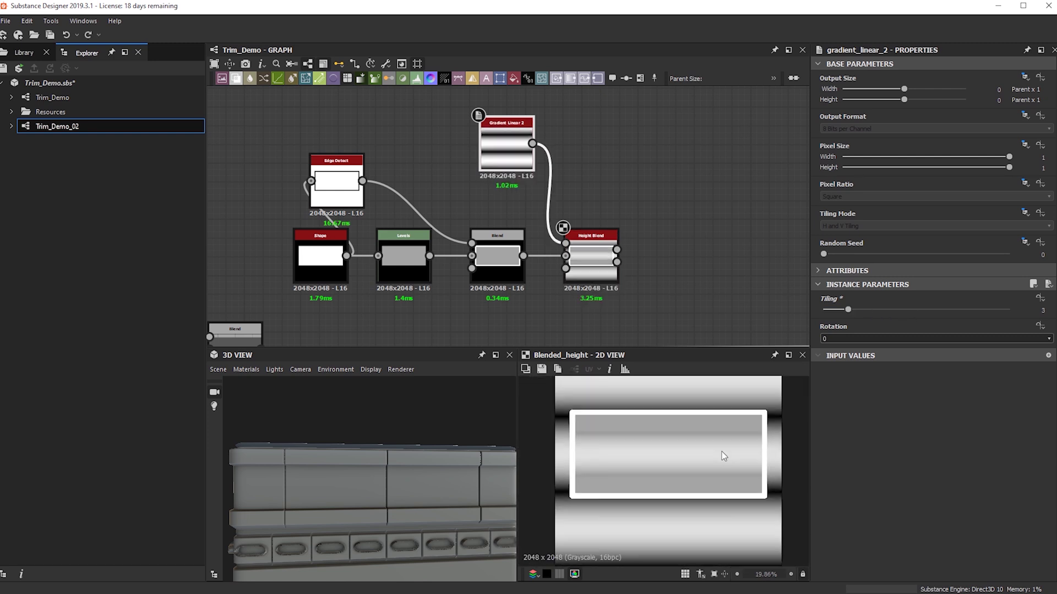
Step: Move Gradient Linear 2 down above the Divide Blend and insert a Levels node between it and the Height Blend
left_click_drag(505, 155, 495, 183)
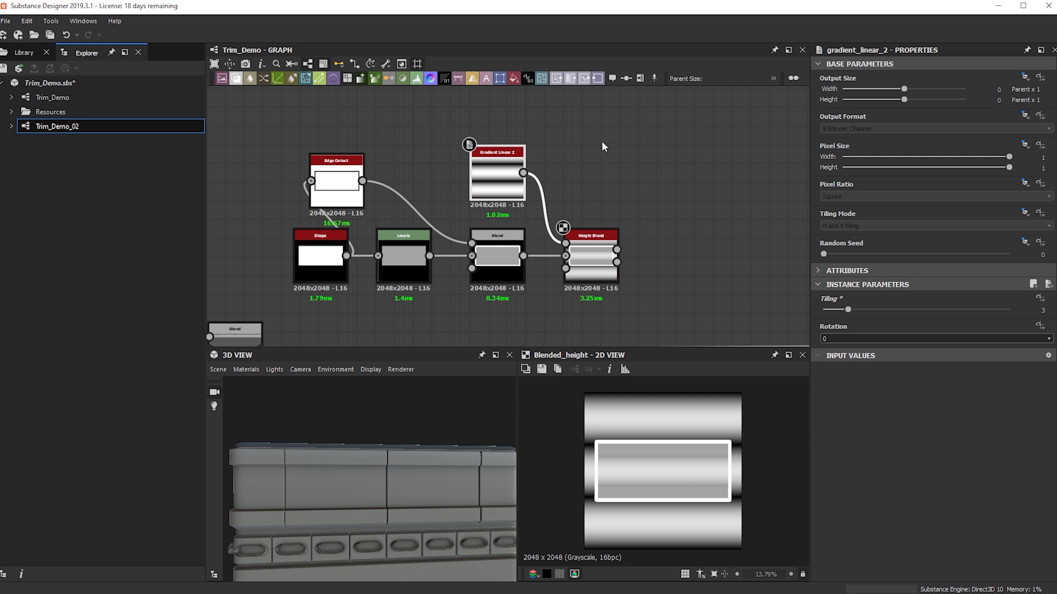
key("space")
type("l")
key("BackSpace")
key("Escape")
key("space")
key("Escape")
key("l")
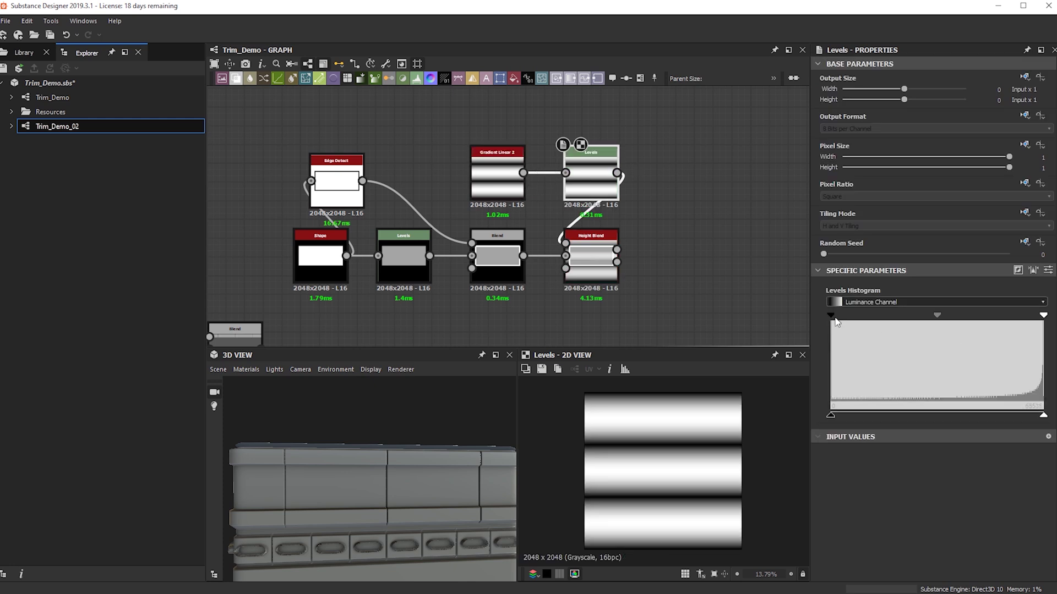
Step: Brighten the midtones of the Levels node that follows Gradient Linear 2
left_click_drag(1044, 316, 908, 319)
key("ctrl+z")
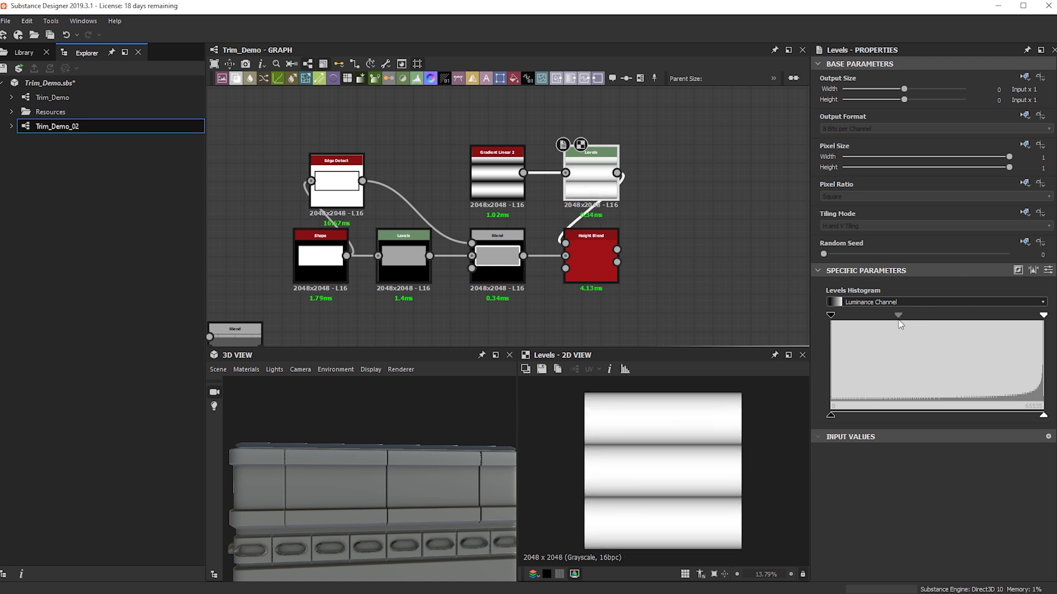
Step: Preview the Height Blend's Blended Height output and set Gradient Linear 2's Tiling to 8
scroll(573, 267, "up", 3)
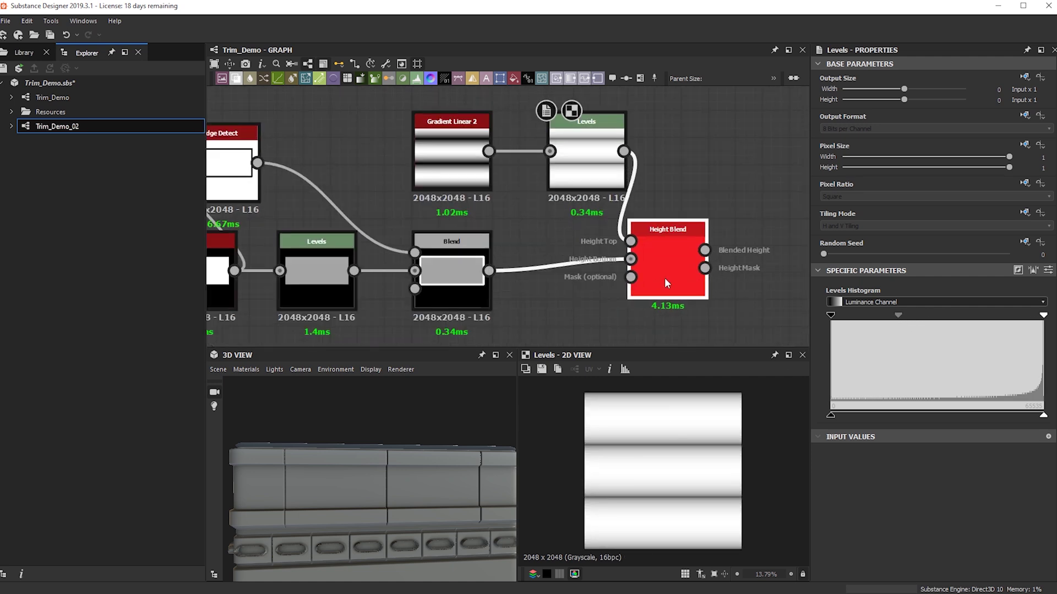
double_click(665, 277)
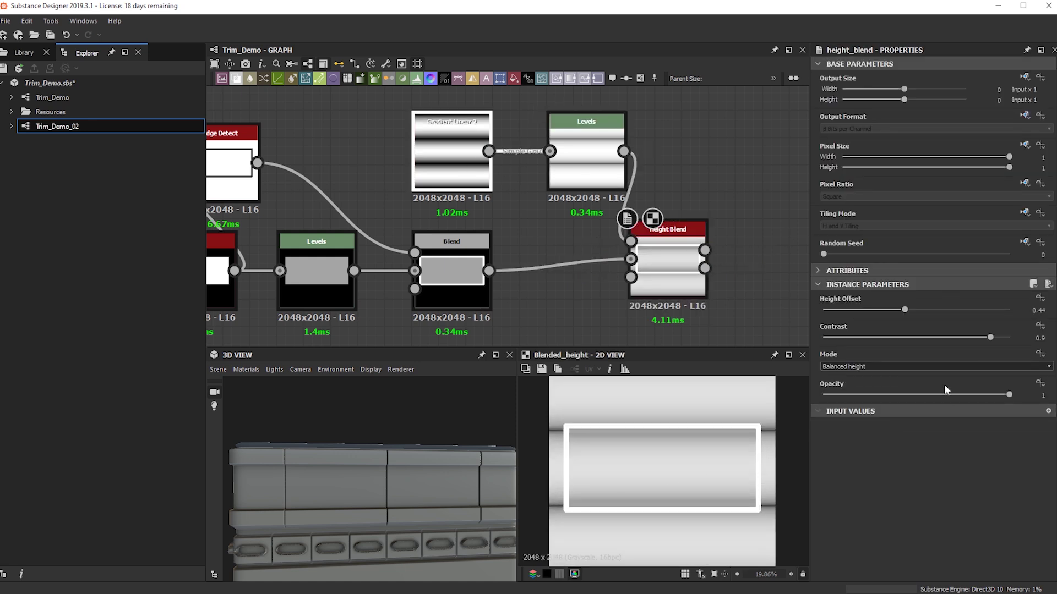
left_click_drag(867, 311, 906, 312)
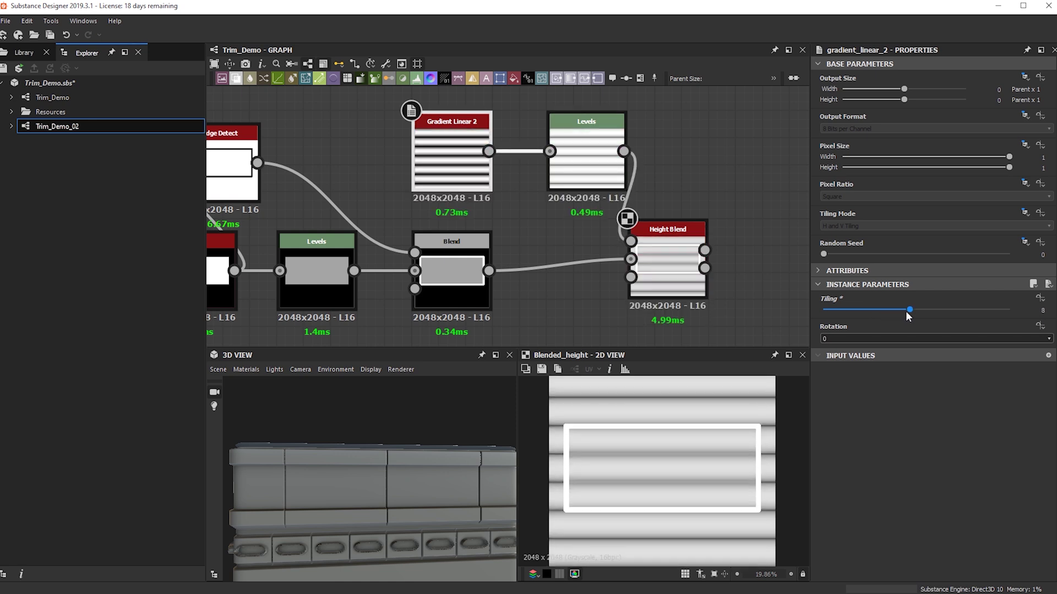
Step: Route the Shape's output through two dot nodes below the group into the Height Blend's Mask input and preview the blended height
scroll(433, 267, "down", 3)
middle_click_drag(492, 215, 547, 183)
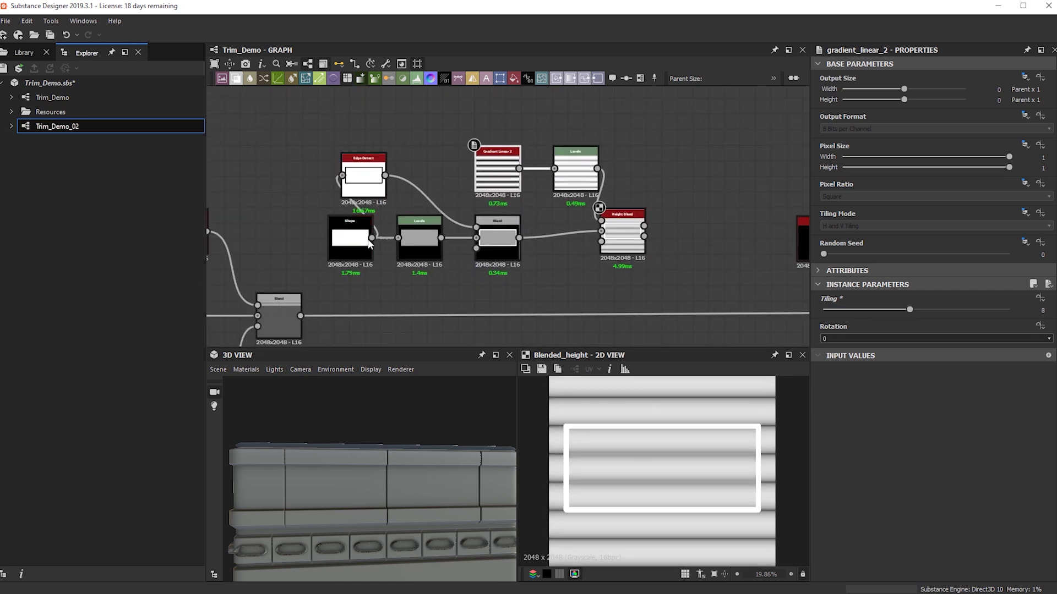
left_click(365, 284, "alt")
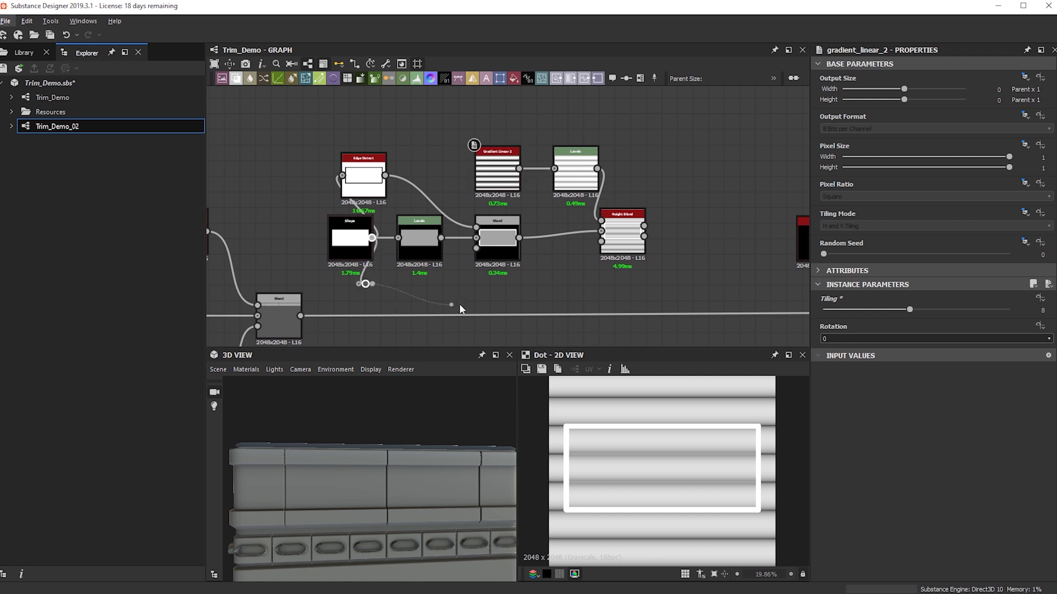
left_click(580, 285, "alt")
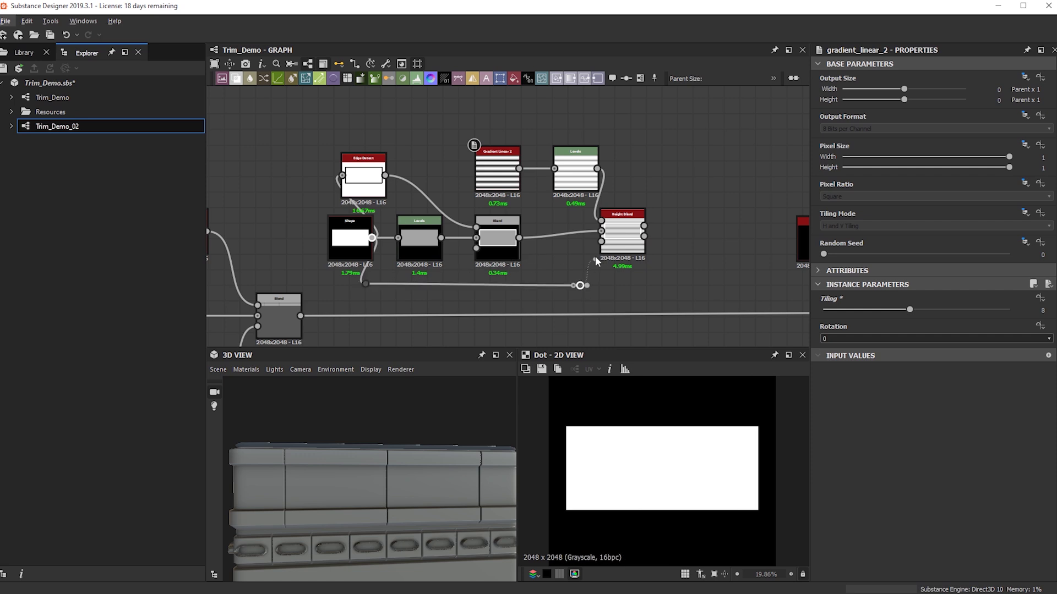
left_click(601, 242)
double_click(629, 235)
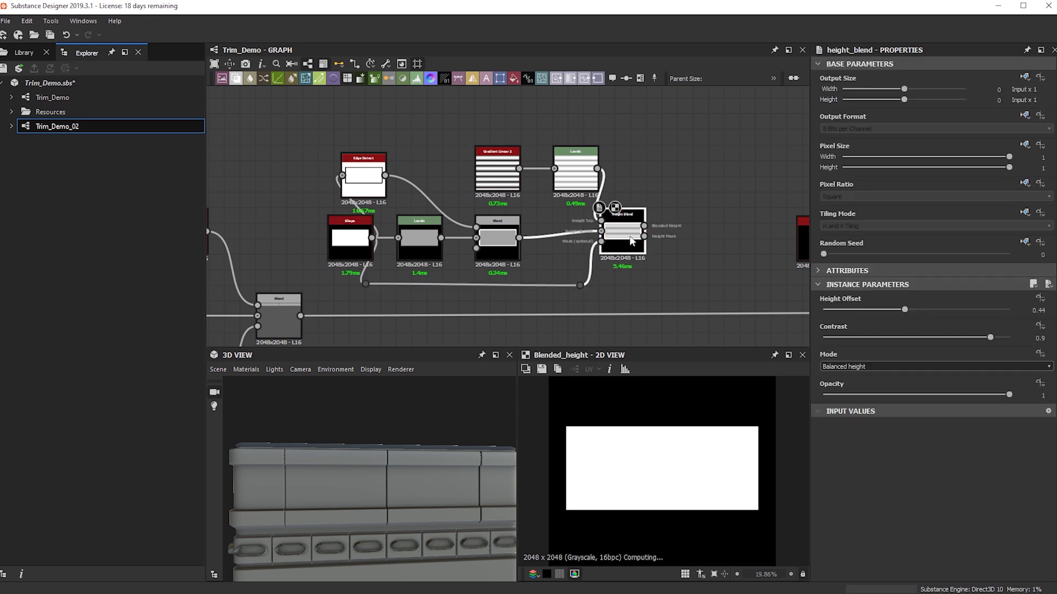
scroll(667, 462, "down", 4)
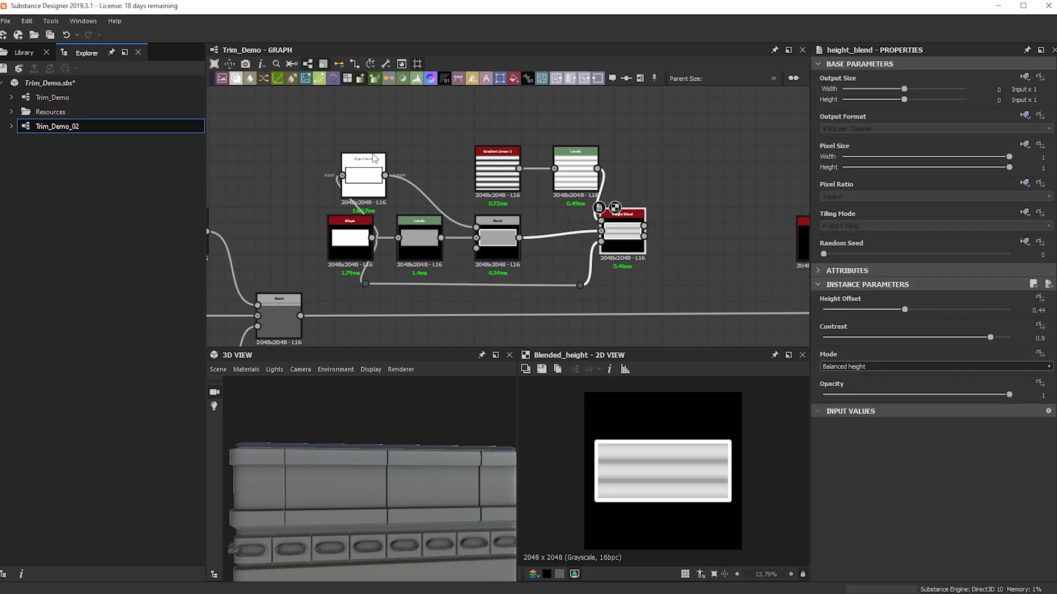
Step: Move the whole framed panel node group, including its two dot nodes, up and to the left above the main chain
left_click_drag(323, 142, 519, 186)
scroll(519, 186, "down", 2)
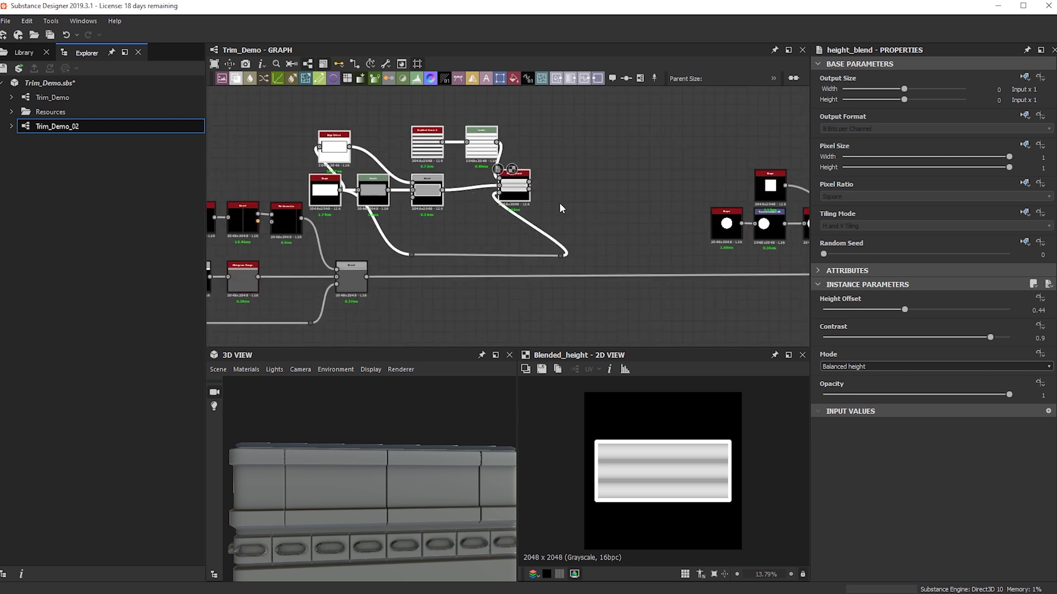
key("ctrl+z")
left_click_drag(341, 129, 637, 258)
left_click_drag(599, 224, 560, 170)
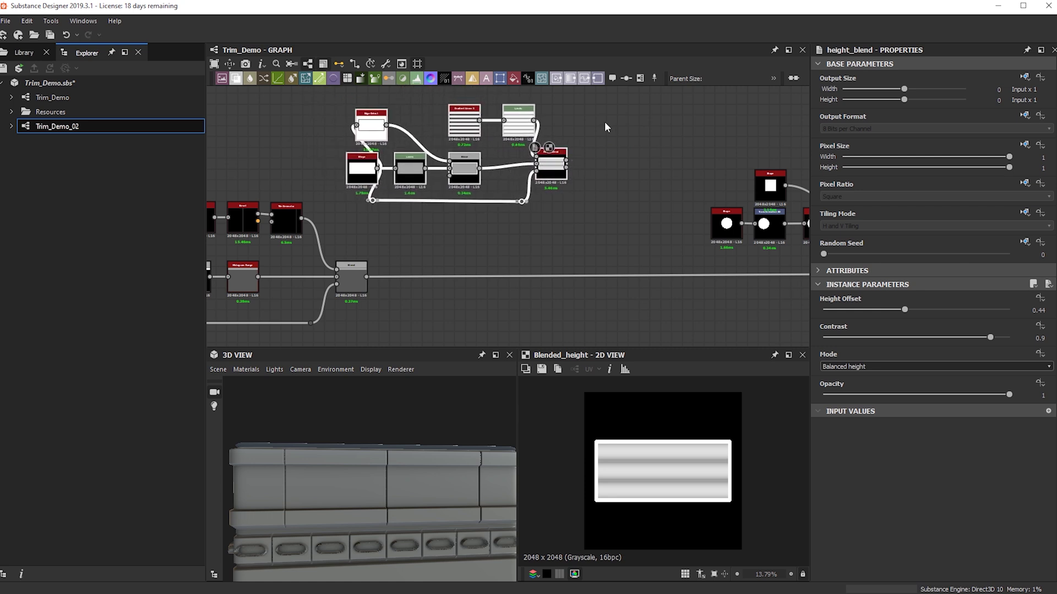
Step: Group the selected Height Blend pattern nodes in a frame
right_click(604, 128)
left_click(633, 158)
middle_click_drag(402, 160, 449, 226)
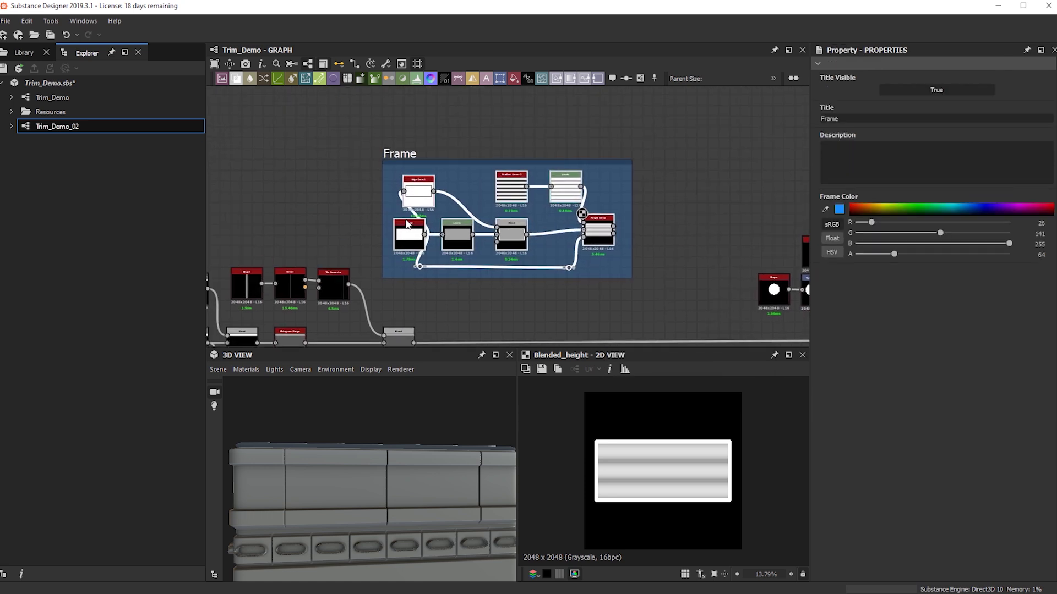
Step: Move the trim node chain away to the left of the new frame to make room between them
middle_click_drag(305, 235, 417, 175)
scroll(417, 175, "down", 3)
left_click_drag(256, 179, 480, 292)
mouse_move(483, 234)
left_mouse_down()
mouse_move(450, 230)
mouse_move(467, 231)
left_mouse_up()
left_click_drag(493, 275, 261, 195)
left_click_drag(280, 194, 253, 196)
left_click(592, 184)
middle_click_drag(616, 200, 508, 201)
scroll(508, 202, "up", 3)
scroll(509, 204, "up", 1)
Step: Duplicate the Tile Generator from the vertical line chain and place the copy to the right of the frame
middle_click_drag(288, 233, 542, 236)
scroll(407, 244, "up", 3)
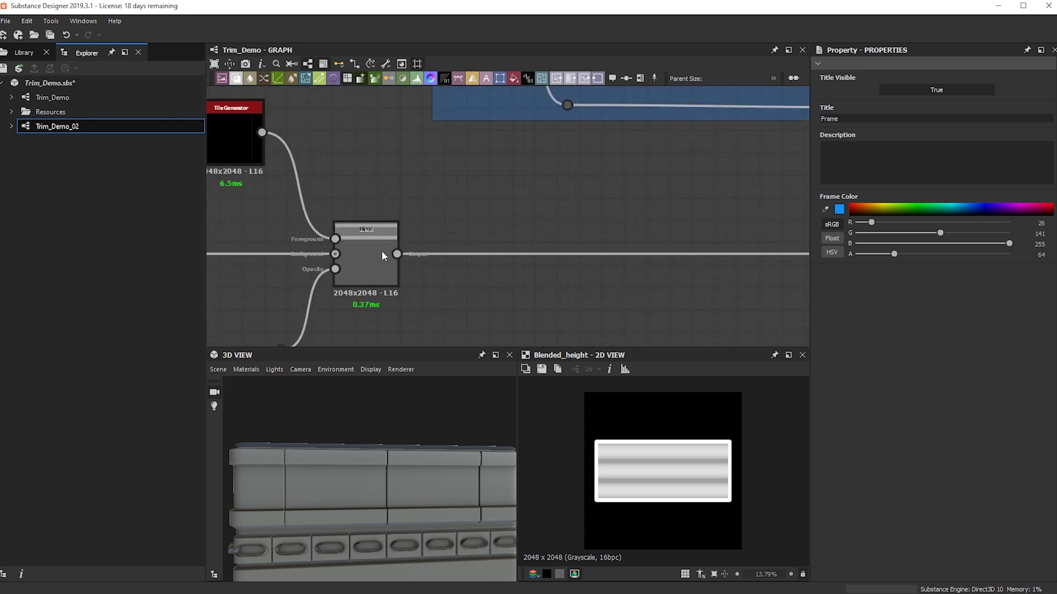
scroll(383, 253, "down", 3)
scroll(379, 160, "up", 3)
left_click(464, 174)
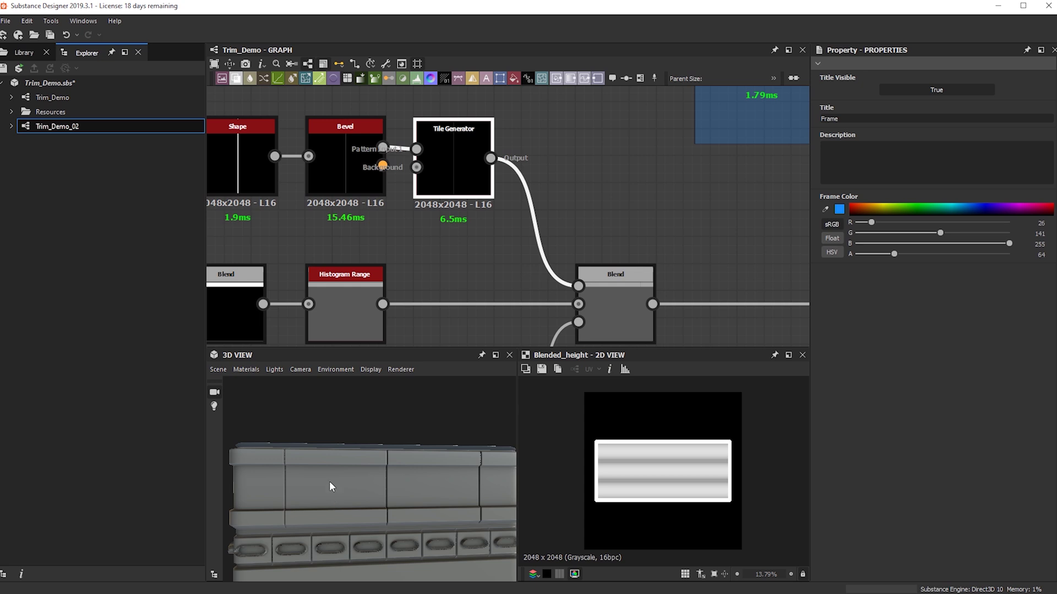
key("ctrl+d")
scroll(627, 196, "down", 4)
left_click_drag(583, 207, 723, 200)
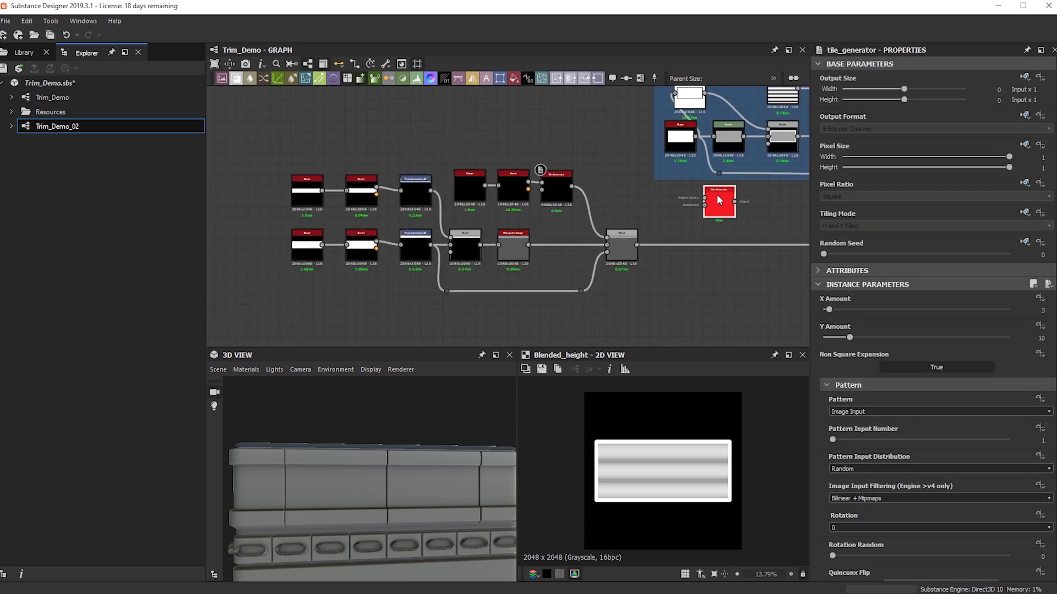
middle_click_drag(729, 200, 395, 225)
left_click_drag(396, 229, 603, 169)
Step: Feed the framed Height Blend's blended height into the duplicated Tile Generator and preview the tiled pattern
scroll(602, 170, "up", 2)
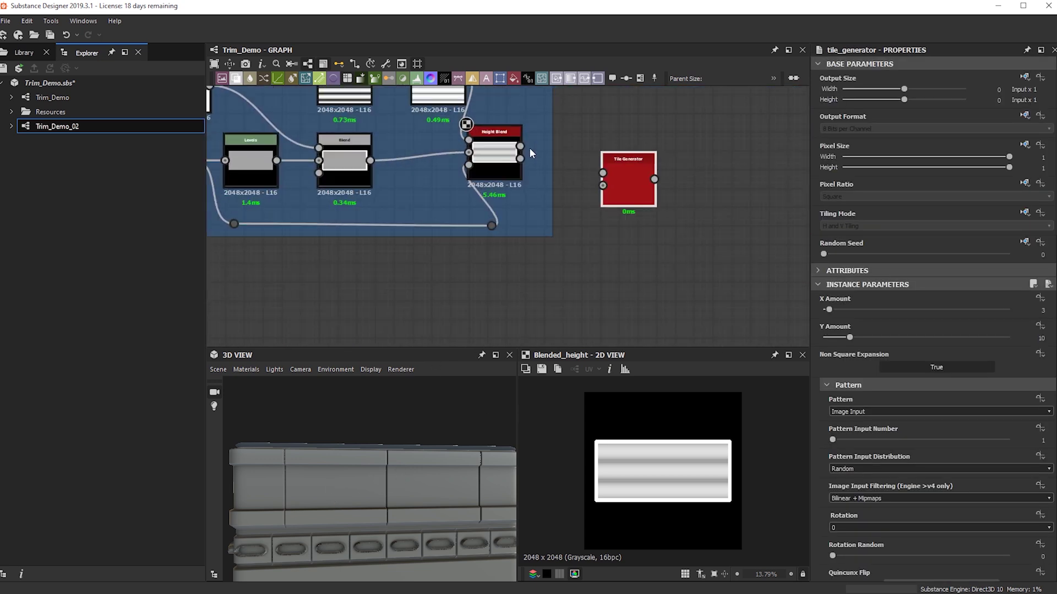
double_click(623, 177)
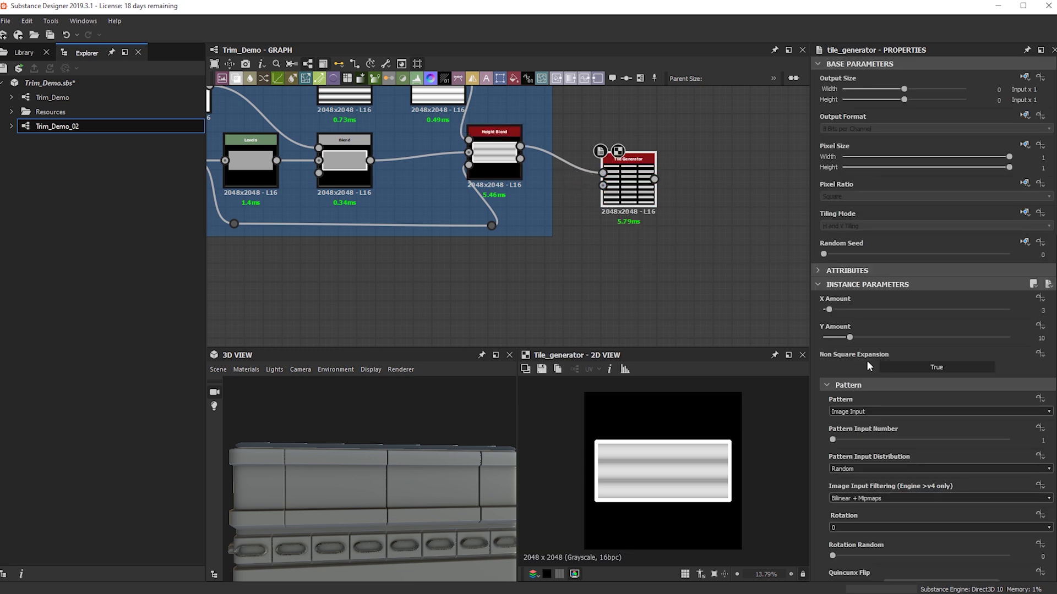
scroll(695, 440, "up", 3)
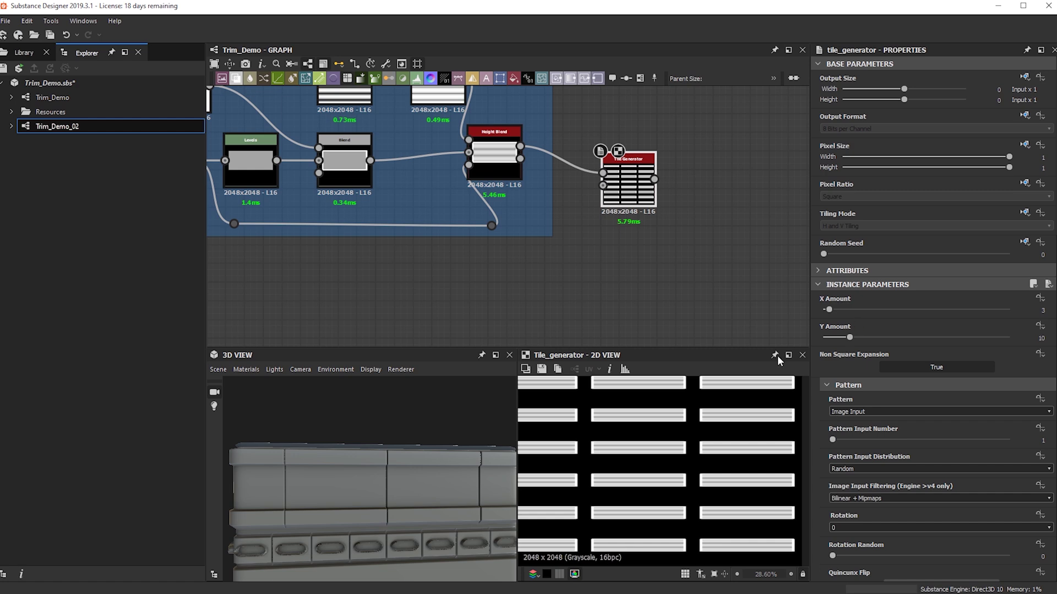
scroll(596, 298, "down", 2)
Step: Add a Height Blend node with the new Tile Generator as height top and the trim chain's final Blend as height bottom
key("space")
key("Escape")
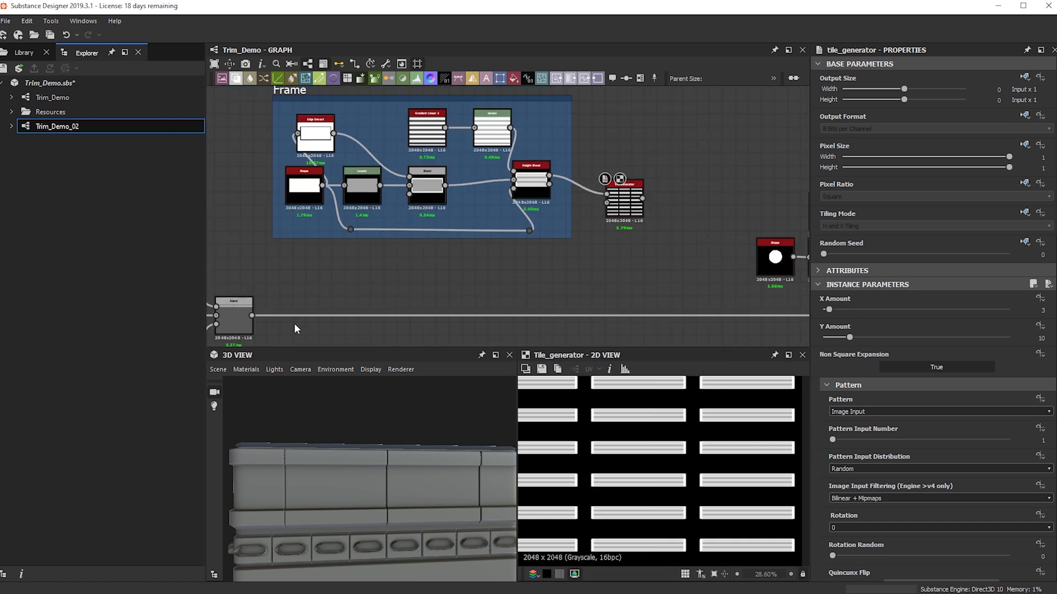
key("ctrl+z")
key("space")
type("height")
key("Return")
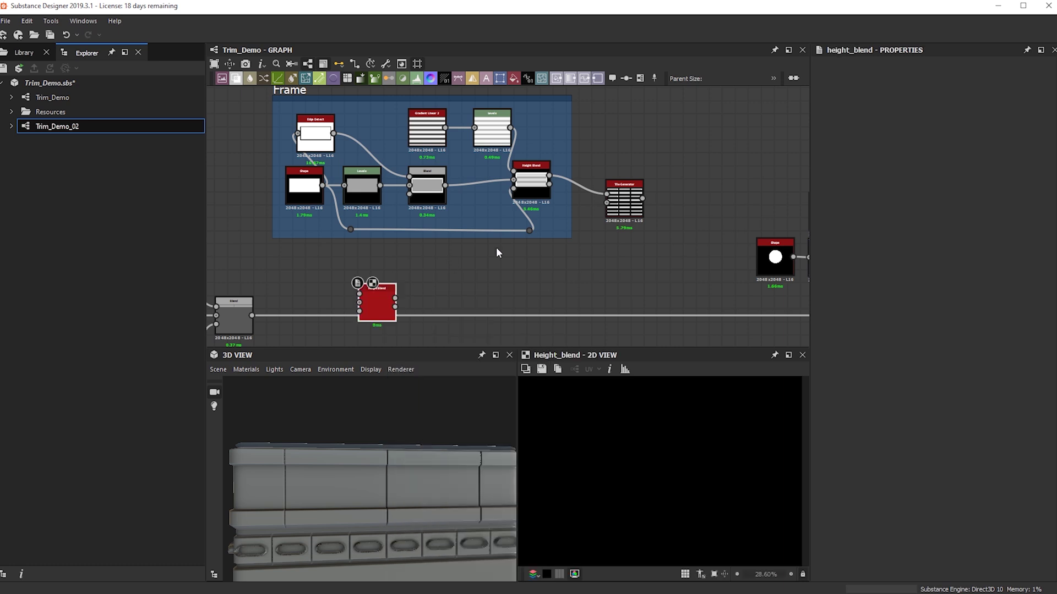
left_click_drag(251, 315, 674, 256)
scroll(655, 223, "up", 3)
left_click_drag(638, 189, 677, 274)
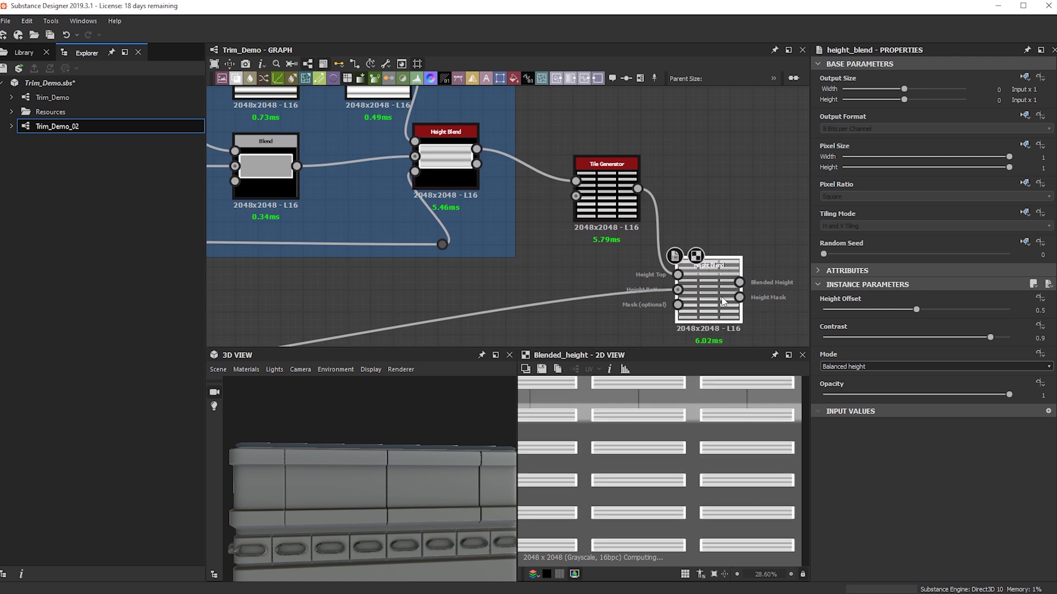
Step: Set the new Height Blend's Height Offset to 0.3 and reposition the node below the Tile Generator
left_click_drag(943, 309, 879, 320)
scroll(647, 429, "up", 3)
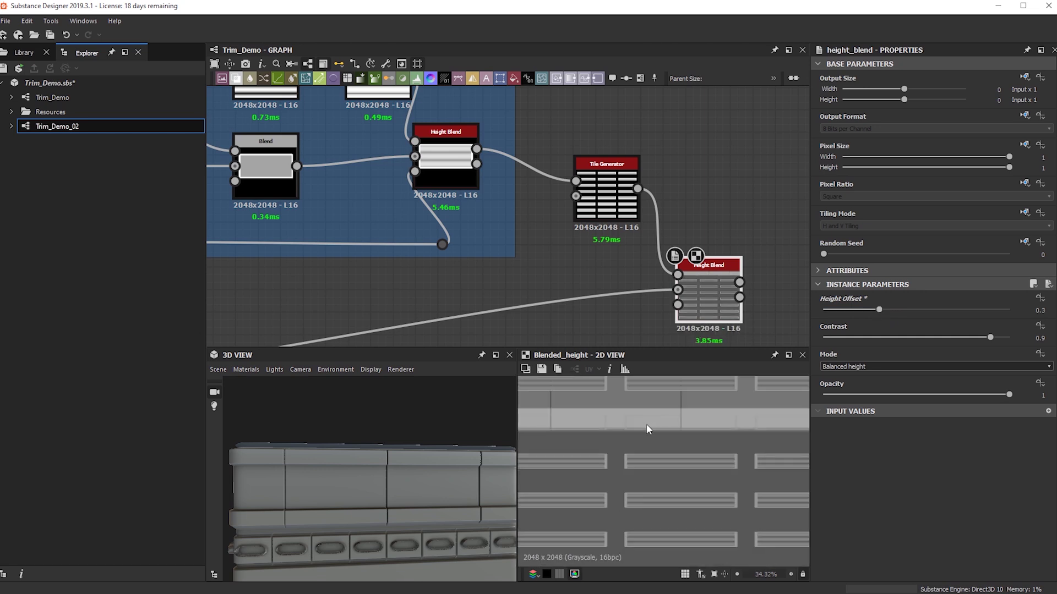
middle_click_drag(647, 425, 652, 494)
scroll(643, 295, "down", 3)
left_click_drag(689, 302, 696, 341)
middle_click_drag(684, 266, 662, 153)
scroll(702, 487, "down", 2)
middle_click_drag(627, 465, 560, 481)
left_click_drag(667, 216, 701, 223)
middle_click_drag(701, 223, 673, 259)
scroll(673, 258, "down", 1)
scroll(504, 262, "down", 1)
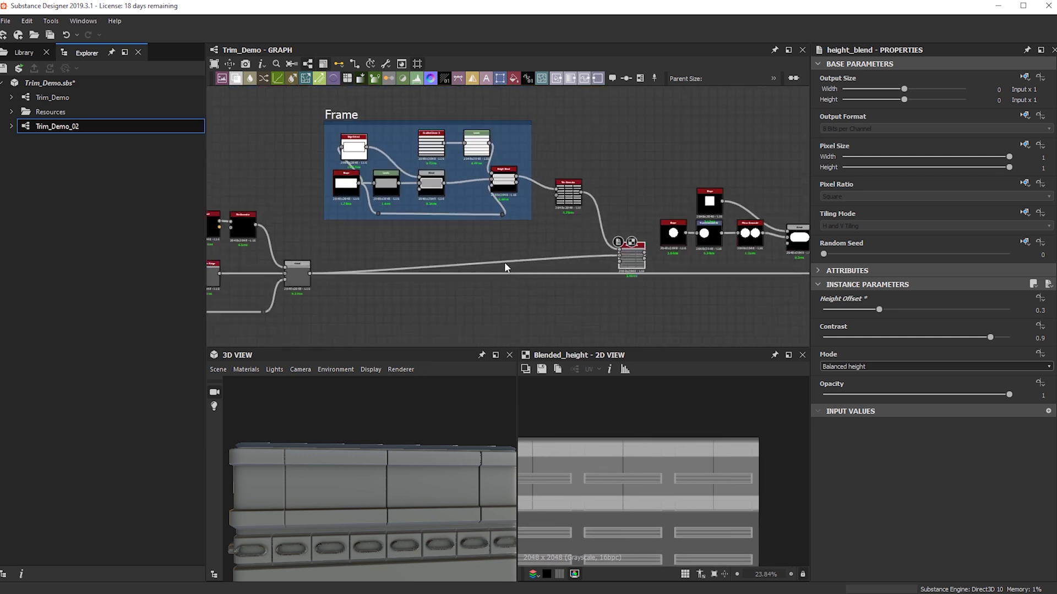
Step: Insert a Transformation 2D node between the new Tile Generator and the Height Blend's height top input
scroll(661, 193, "up", 4)
key("space")
type("tr")
key("Escape")
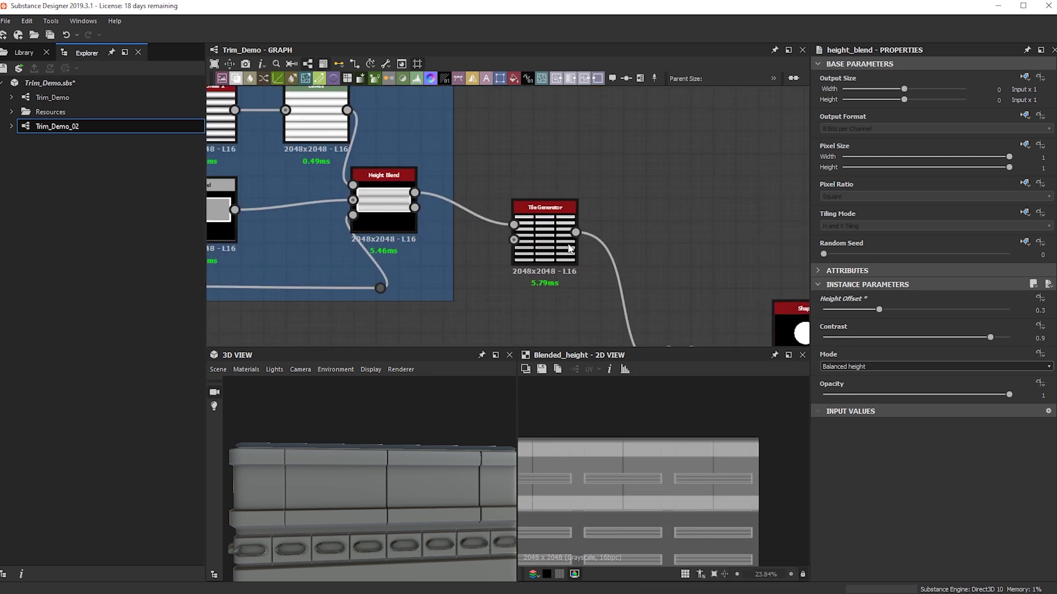
left_click_drag(576, 232, 604, 208)
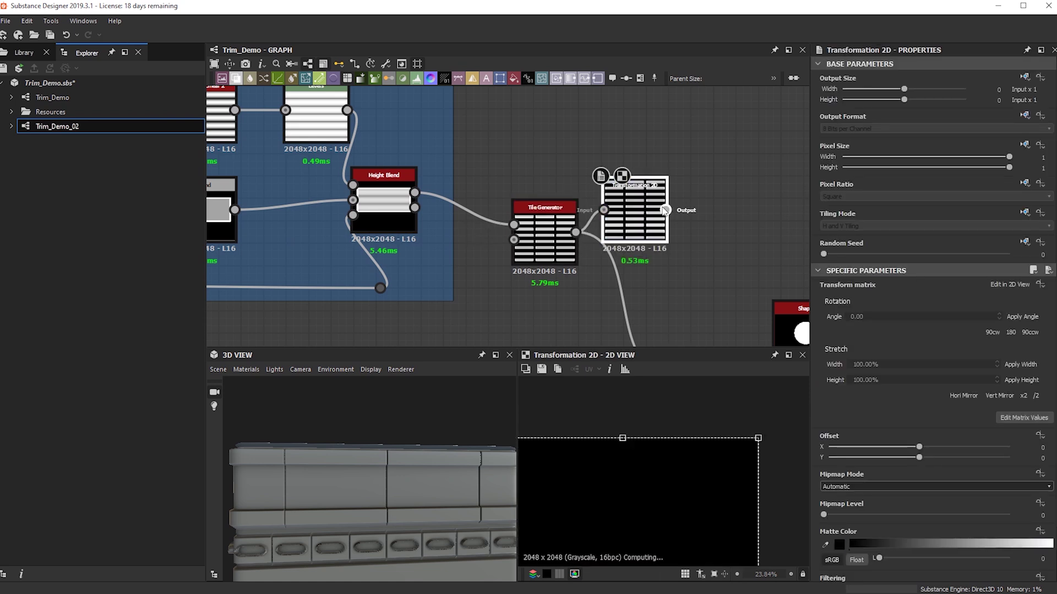
scroll(660, 216, "down", 1)
middle_click_drag(661, 217, 650, 191)
left_click_drag(651, 189, 646, 263)
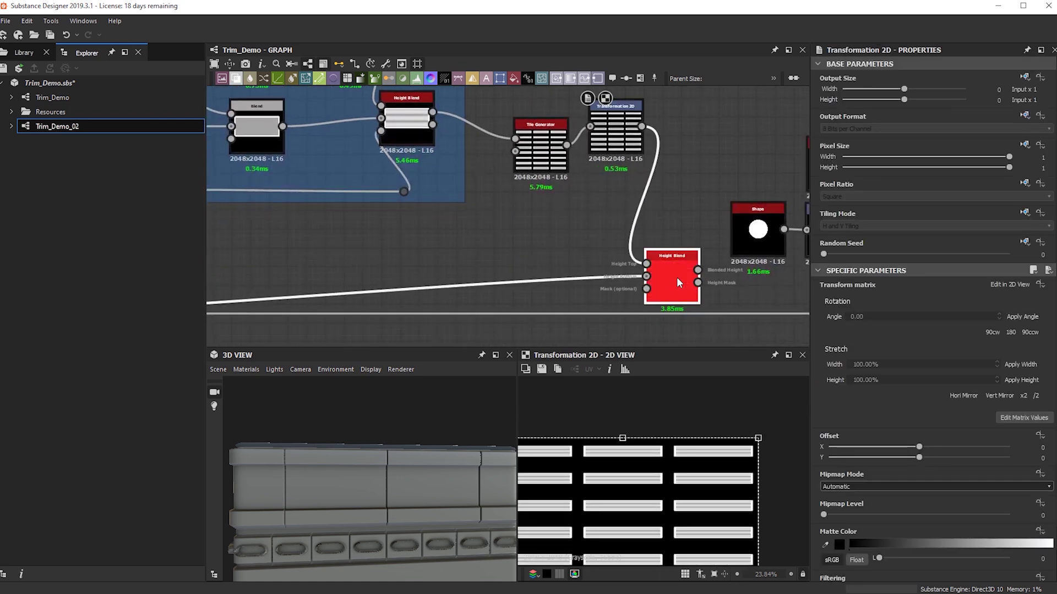
Step: Preview the Height Blend, shift the tiled pattern sideways with Transformation 2D, and align that node with the Tile Generator
left_click(676, 277)
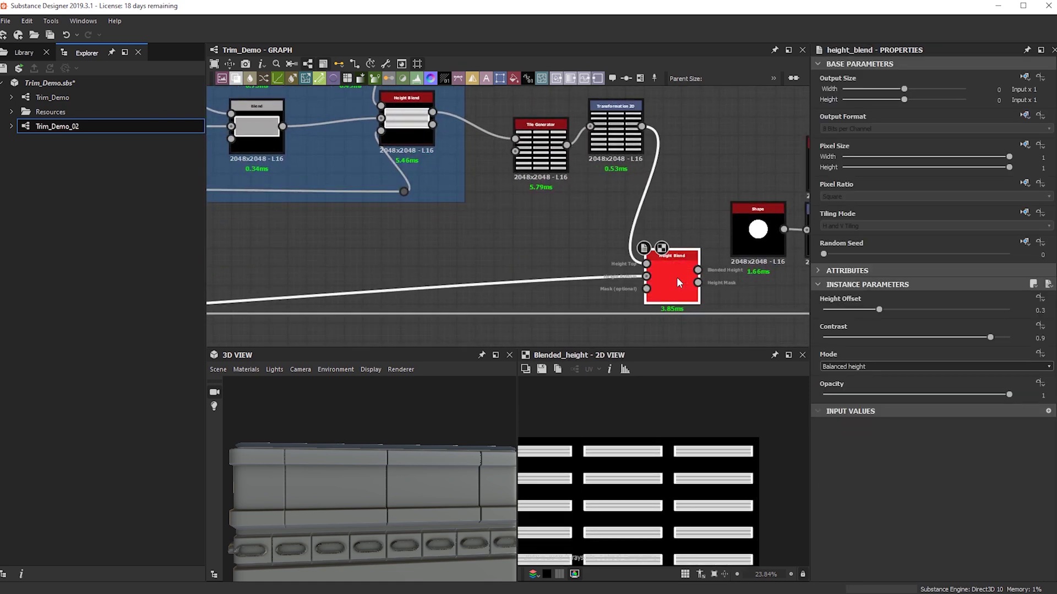
left_click(608, 160)
left_click_drag(671, 442, 710, 447)
left_click_drag(601, 146, 601, 165)
Step: Set the new Tile Generator's Y Amount to 4 and preview the Height Blend
left_click(542, 151)
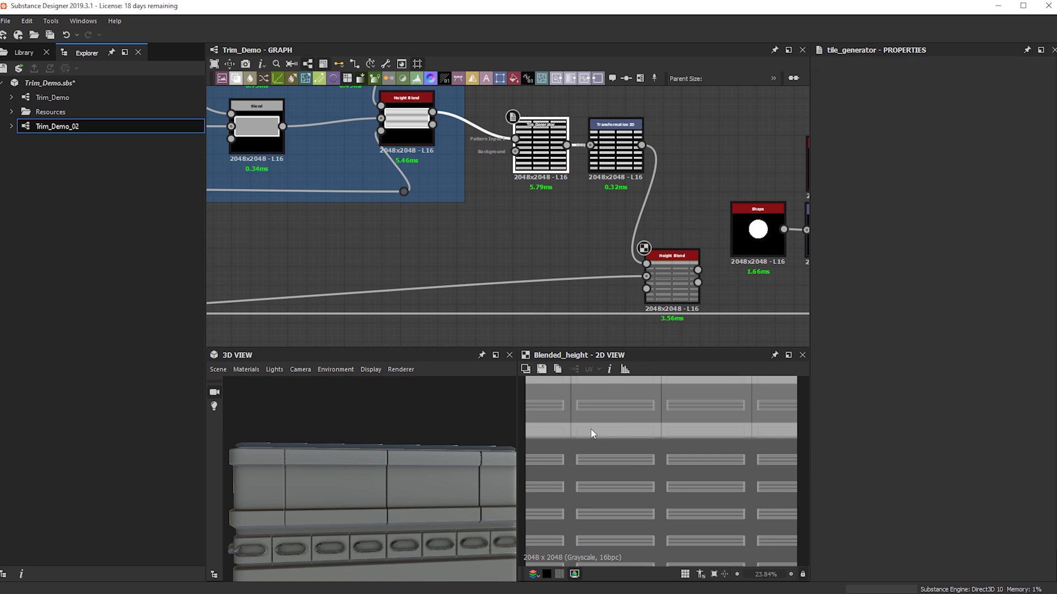
left_click_drag(843, 337, 831, 338)
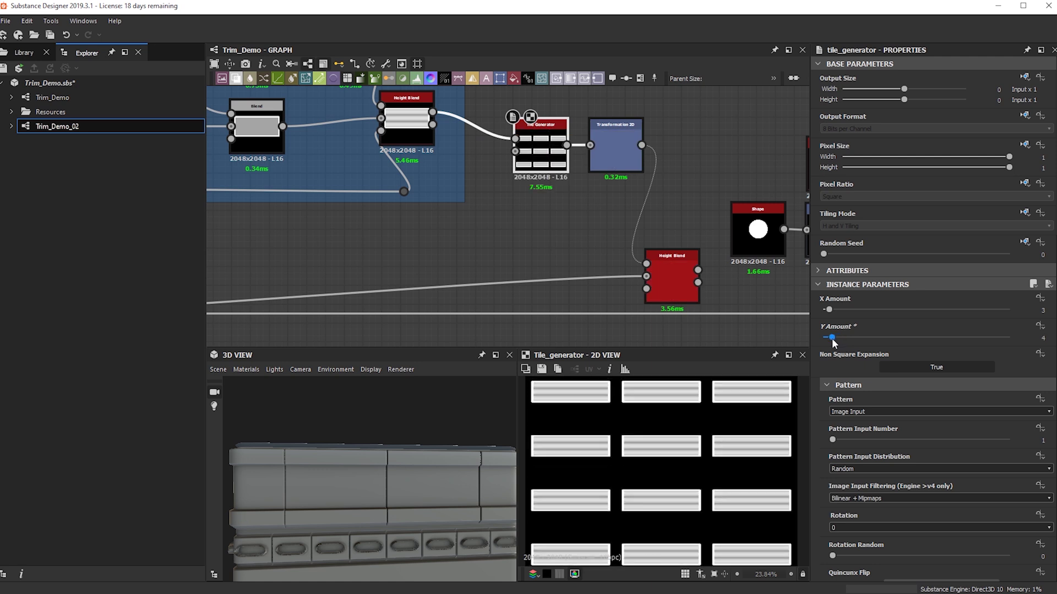
left_click(682, 288)
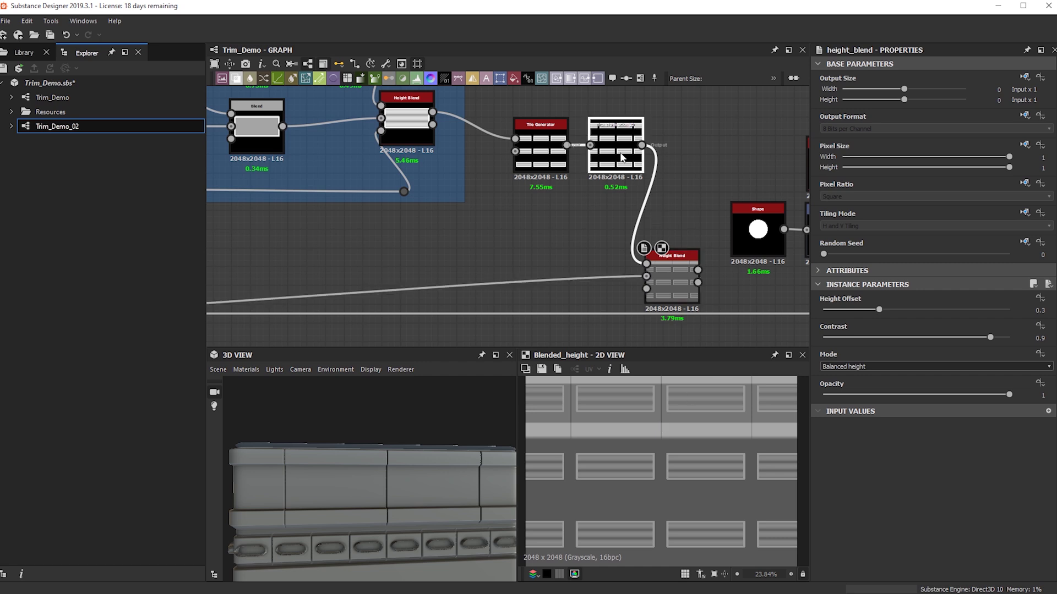
Step: Align the panels between the trim bands by adjusting the Transformation 2D offset to X -0.164, Y -0.0156
scroll(615, 407, "up", 2)
middle_click_drag(616, 407, 626, 432)
left_click_drag(625, 428, 625, 433)
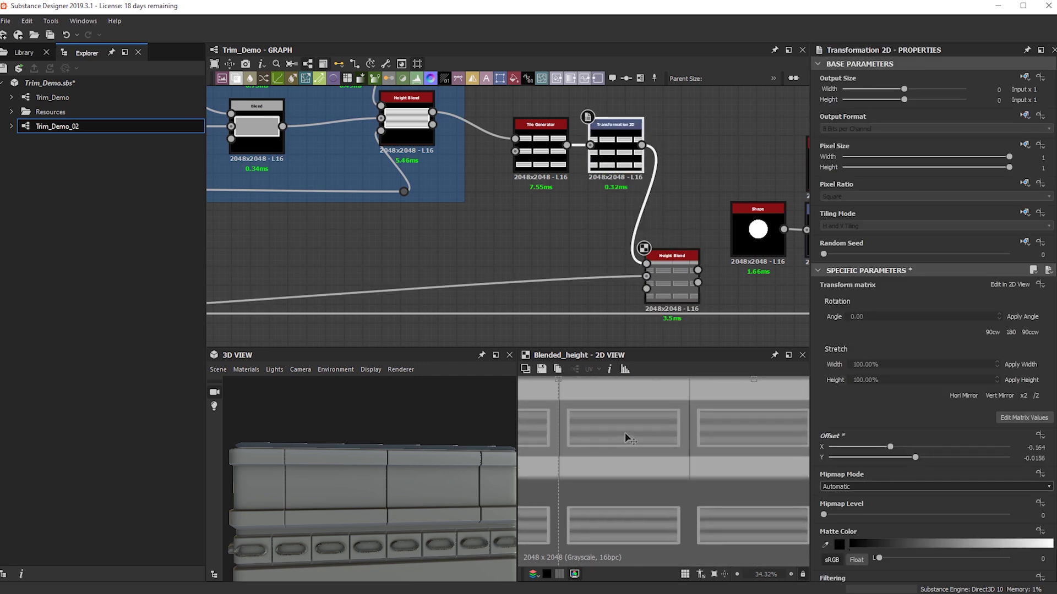
Step: Route the output of the Blend before Histogram Range through dot nodes into the Height Blend's mask input
scroll(504, 245, "down", 2)
scroll(505, 245, "down", 2)
middle_click_drag(554, 269, 755, 239)
middle_click_drag(653, 252, 444, 272)
scroll(637, 237, "up", 3)
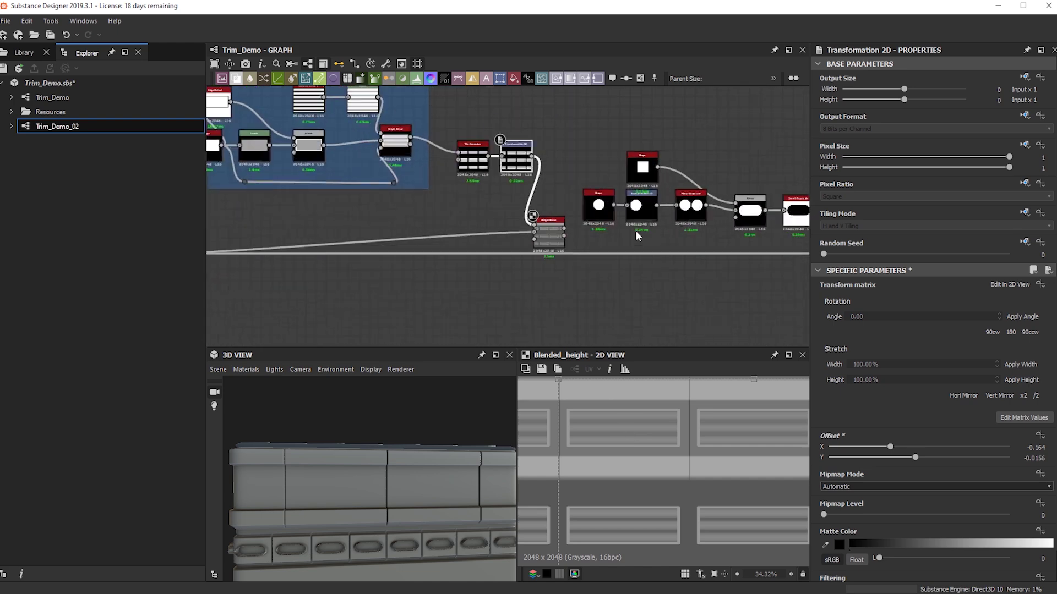
left_click_drag(526, 247, 487, 243)
scroll(605, 470, "down", 3)
middle_click_drag(468, 258, 773, 227)
middle_click_drag(429, 257, 564, 258)
middle_click_drag(269, 237, 461, 249)
scroll(423, 236, "up", 3)
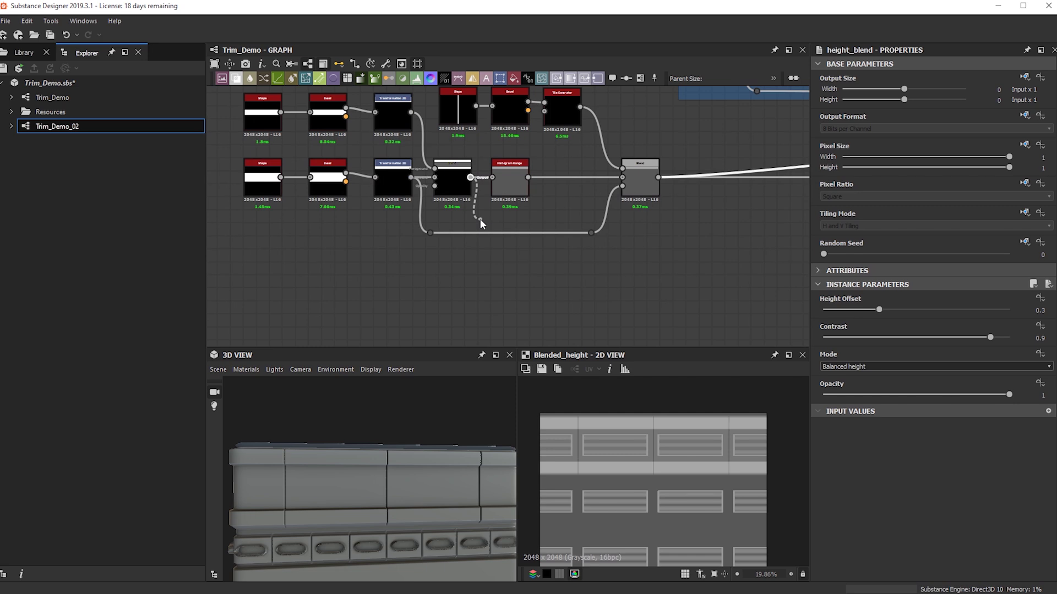
left_click(480, 220, "alt")
middle_click_drag(779, 227, 410, 234)
left_click_drag(678, 226, 715, 159)
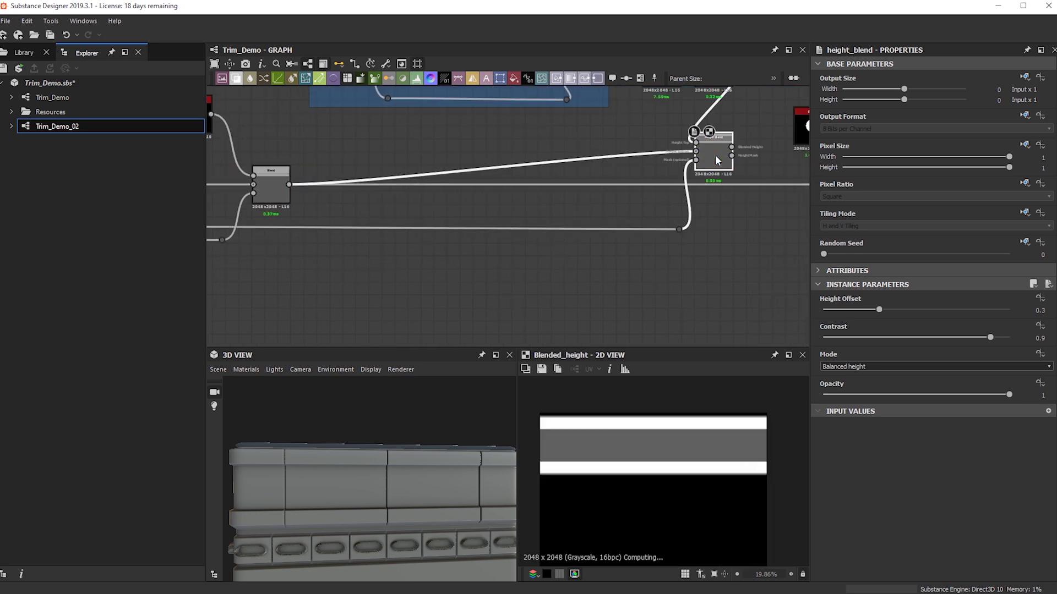
Step: Examine the masked Height Blend's inputs and trace its connections back to the trim chain
middle_click_drag(714, 158, 667, 194)
scroll(667, 193, "up", 3)
scroll(667, 193, "down", 3)
middle_click_drag(406, 221, 611, 245)
scroll(304, 247, "up", 2)
middle_click_drag(304, 248, 459, 224)
scroll(458, 225, "down", 1)
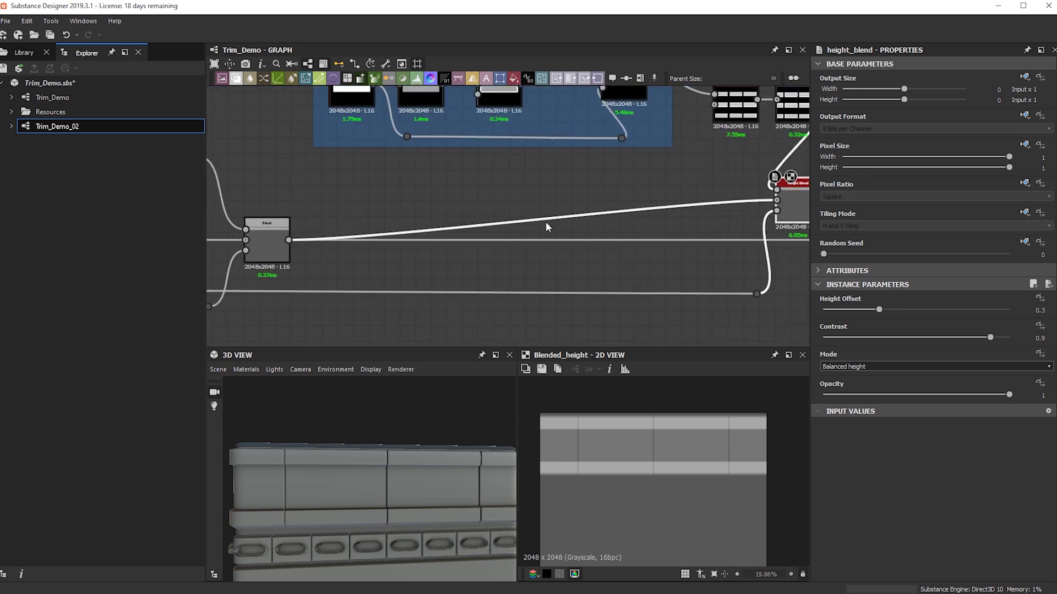
scroll(566, 224, "down", 3)
scroll(554, 222, "up", 4)
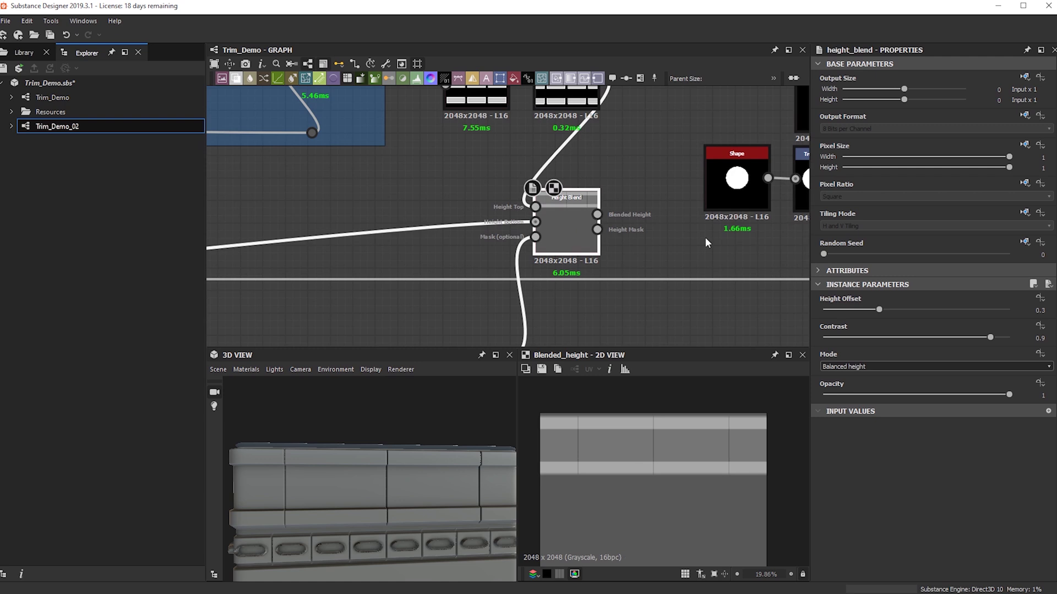
Step: Try different Height Offset and Contrast values on the masked Height Blend and undo the changes
left_click_drag(924, 311, 840, 312)
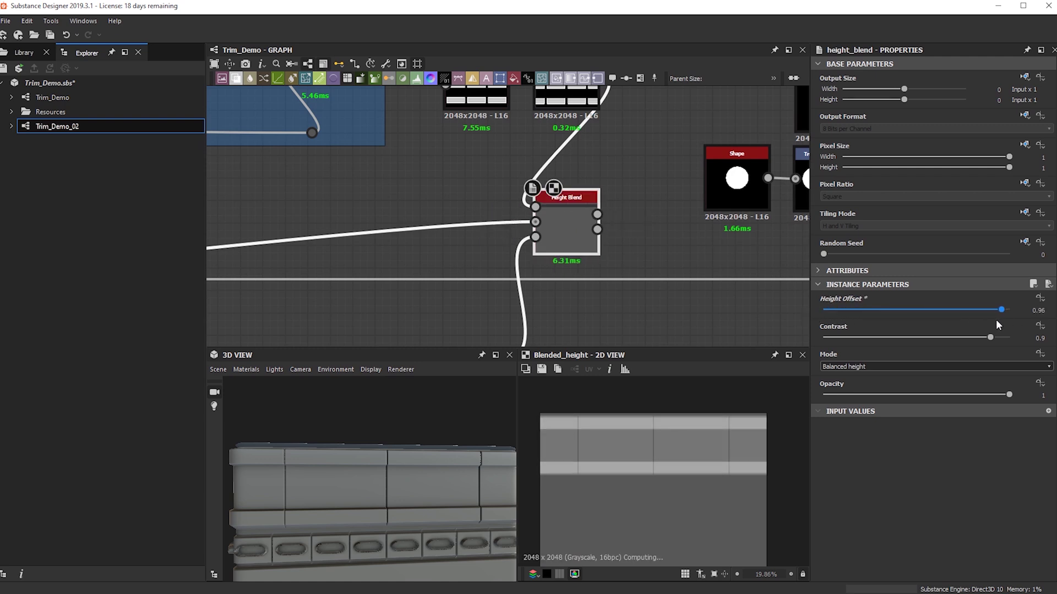
key("ctrl+z")
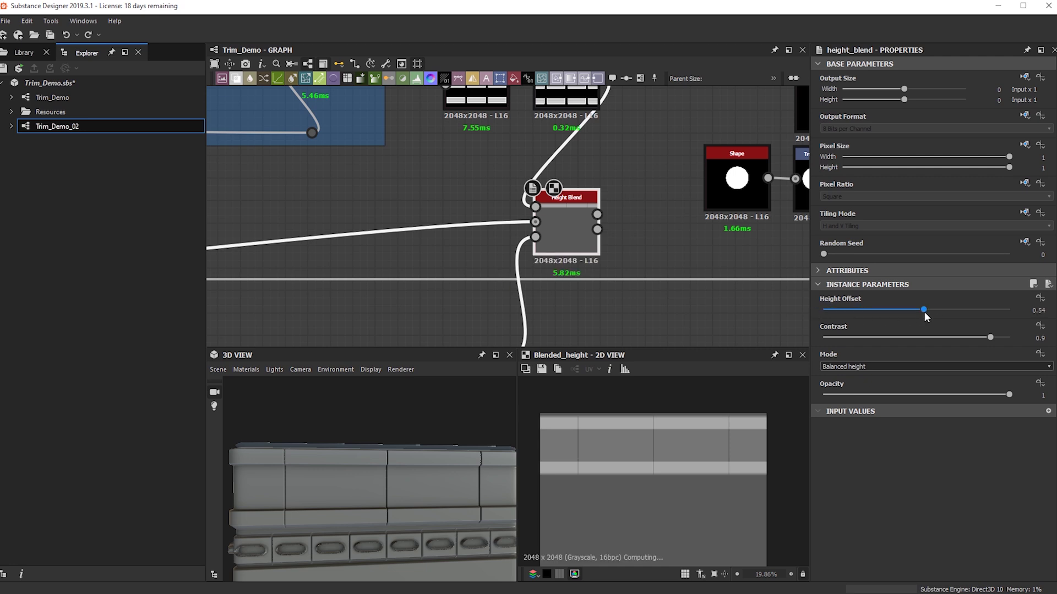
left_click_drag(973, 337, 847, 342)
key("ctrl+z")
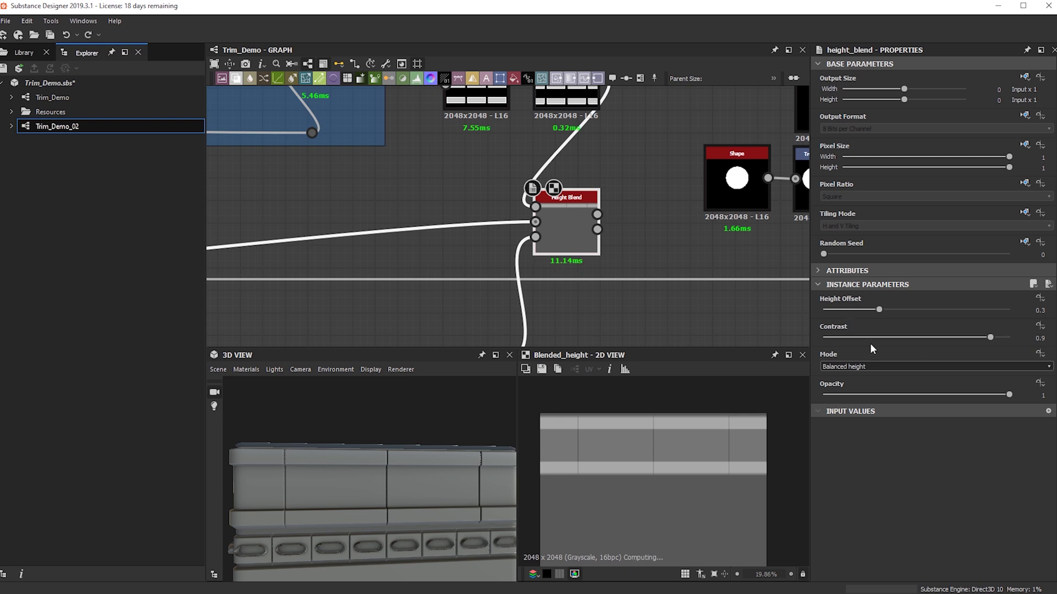
Step: Delete the dot node beside the Height Blend to disconnect its mask input
scroll(593, 248, "down", 3)
middle_click_drag(538, 294, 573, 290)
scroll(597, 272, "up", 4)
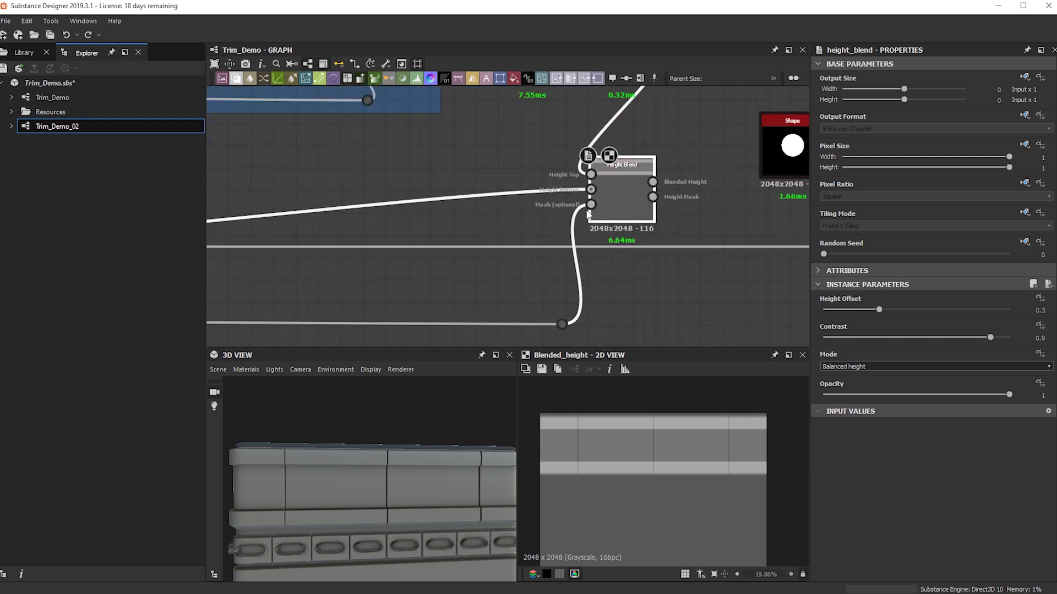
left_click_drag(548, 324, 561, 329)
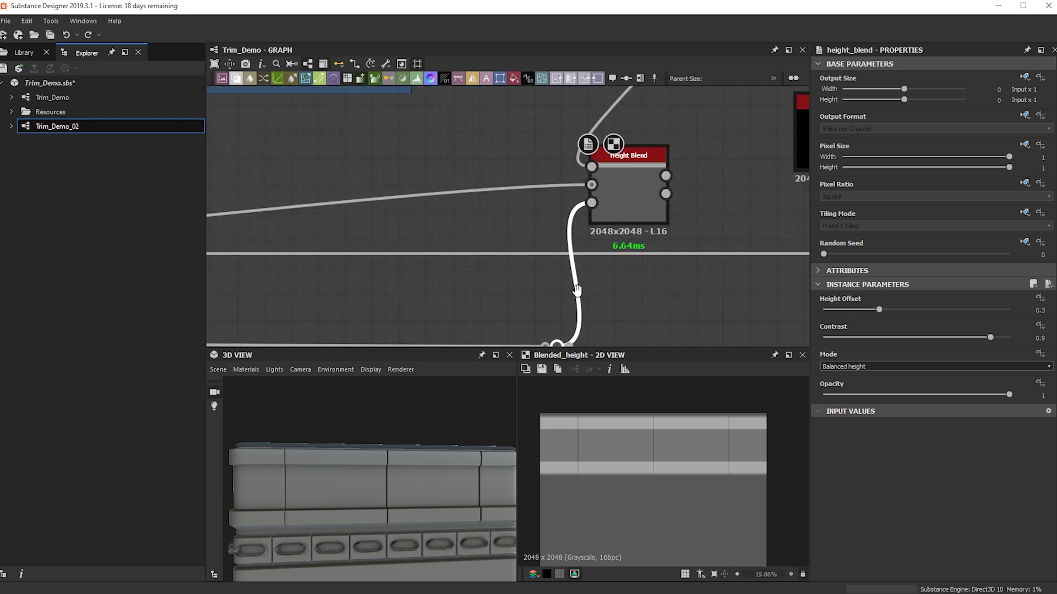
middle_click_drag(577, 291, 576, 223)
left_click_drag(619, 323, 530, 272)
key("Delete")
key("ctrl+z")
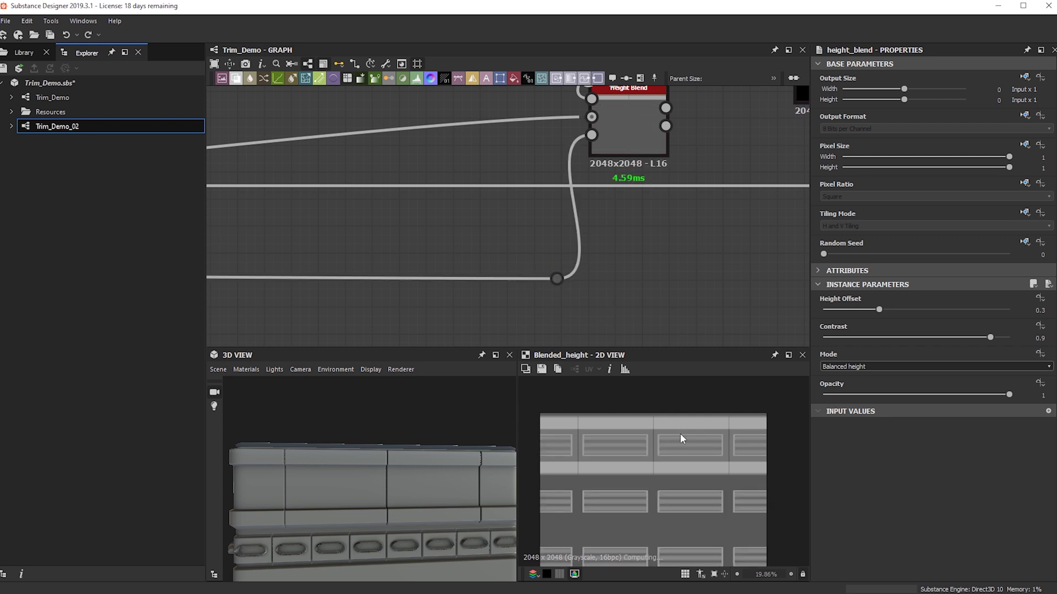
left_click_drag(543, 257, 594, 313)
key("Delete")
Step: Move the Height Blend node down in line with the trim chain's main connection
left_click_drag(625, 139, 653, 210)
scroll(649, 221, "down", 2)
middle_click_drag(649, 222, 626, 325)
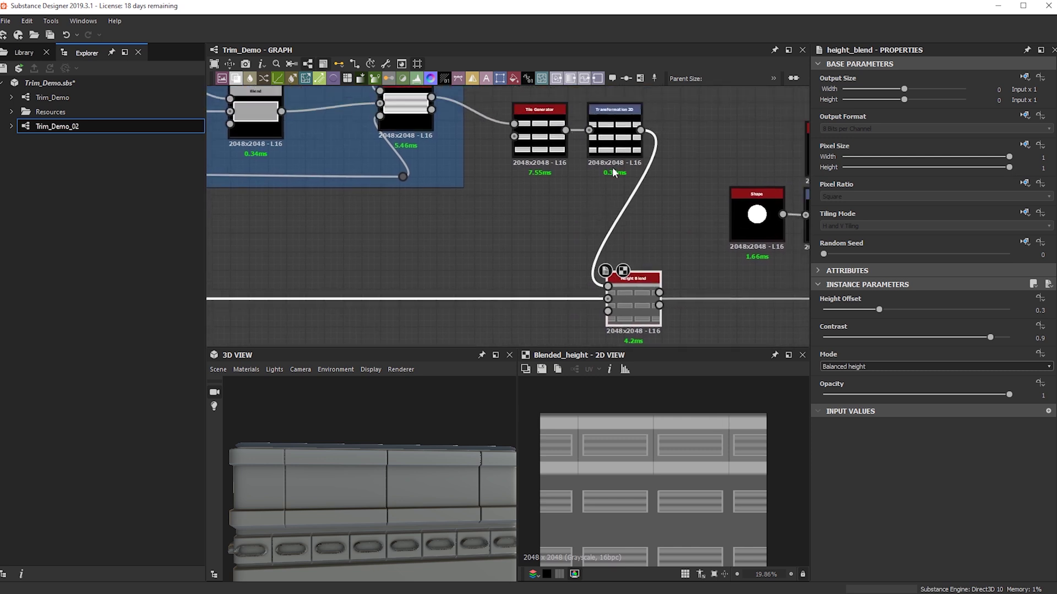
Step: Add a Blend node fed by the Transformation 2D output and place it to the right of that node
scroll(596, 201, "down", 2)
middle_click_drag(594, 207, 622, 206)
left_click(583, 217)
key("space")
type("b")
left_click(663, 160)
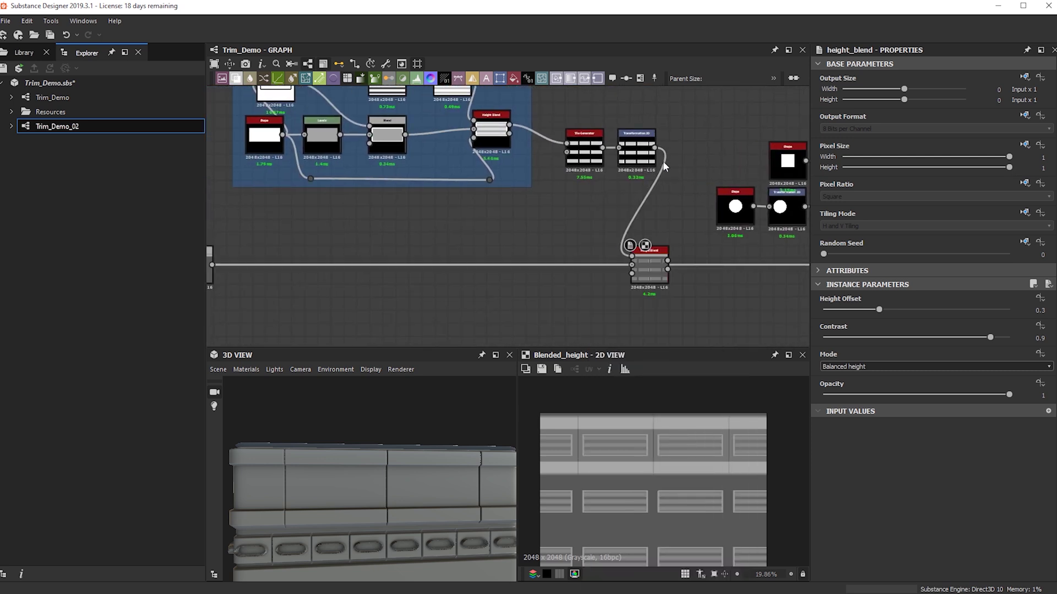
left_click_drag(585, 208, 685, 139)
Step: Connect the trim chain's dot node to the new Blend's background input and reposition the Blend below Transformation 2D
scroll(378, 230, "down", 2)
middle_click_drag(215, 283, 443, 222)
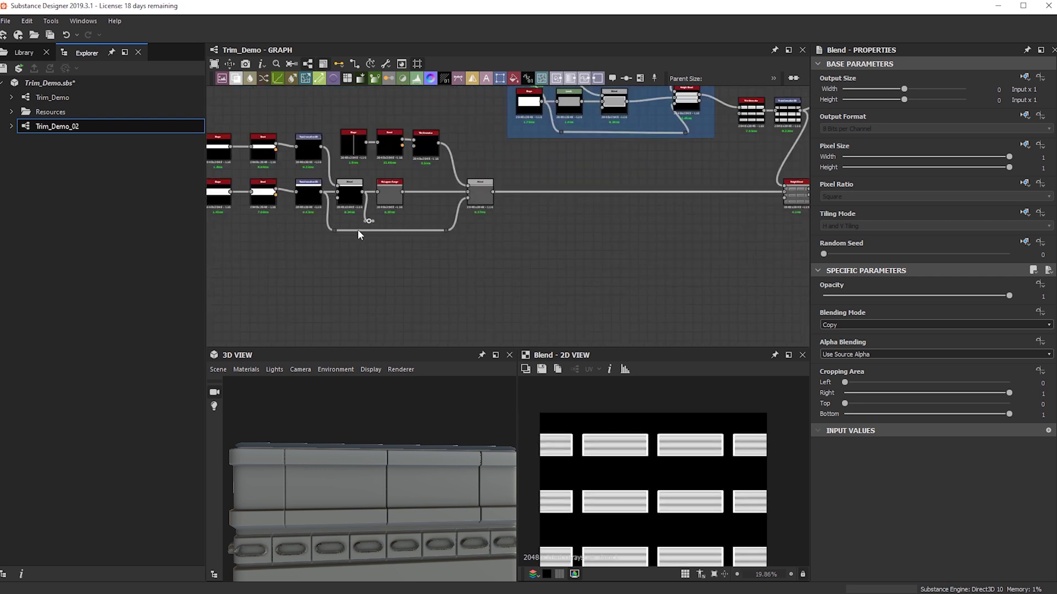
left_click_drag(375, 220, 760, 164)
middle_click_drag(760, 164, 633, 194)
scroll(727, 172, "up", 3)
left_click(671, 116)
left_click_drag(703, 120, 679, 163)
Step: Preview the new Blend node and set its blending mode to Add (Linear Dodge)
double_click(680, 165)
left_click(859, 324)
left_click(860, 326)
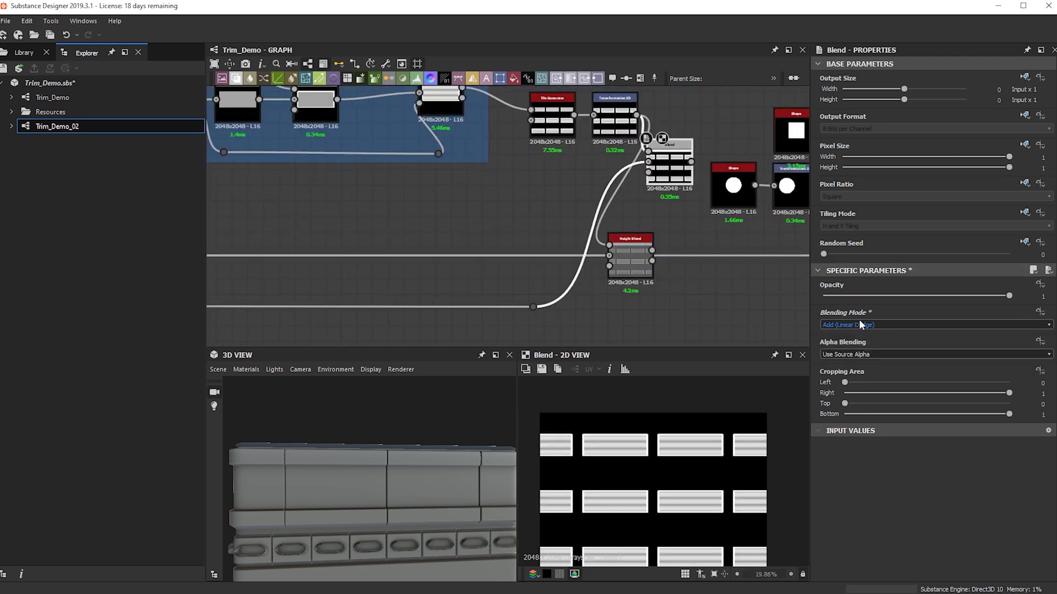
Step: Set the new Blend's blending mode to Multiply, connect its output to the Height Blend's Height Top input and preview the Height Blend
scroll(860, 325, "down", 2)
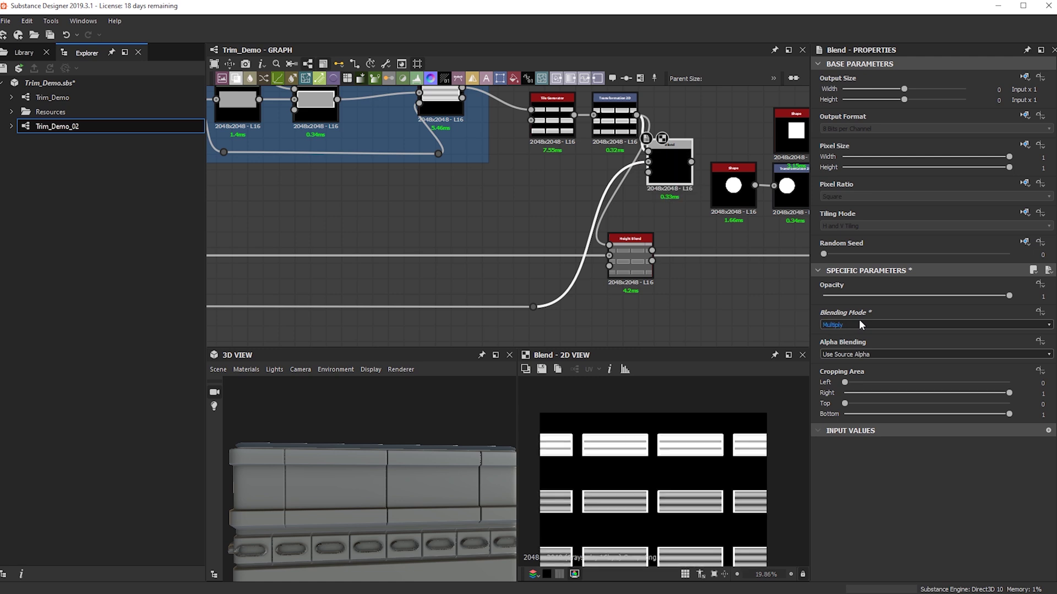
left_click_drag(693, 163, 628, 238)
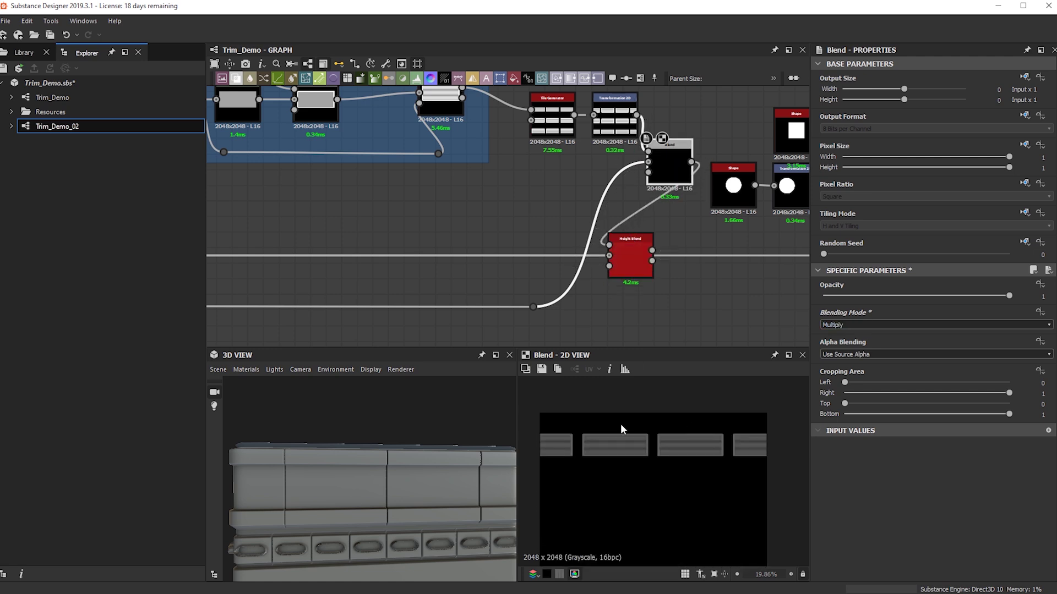
double_click(650, 261)
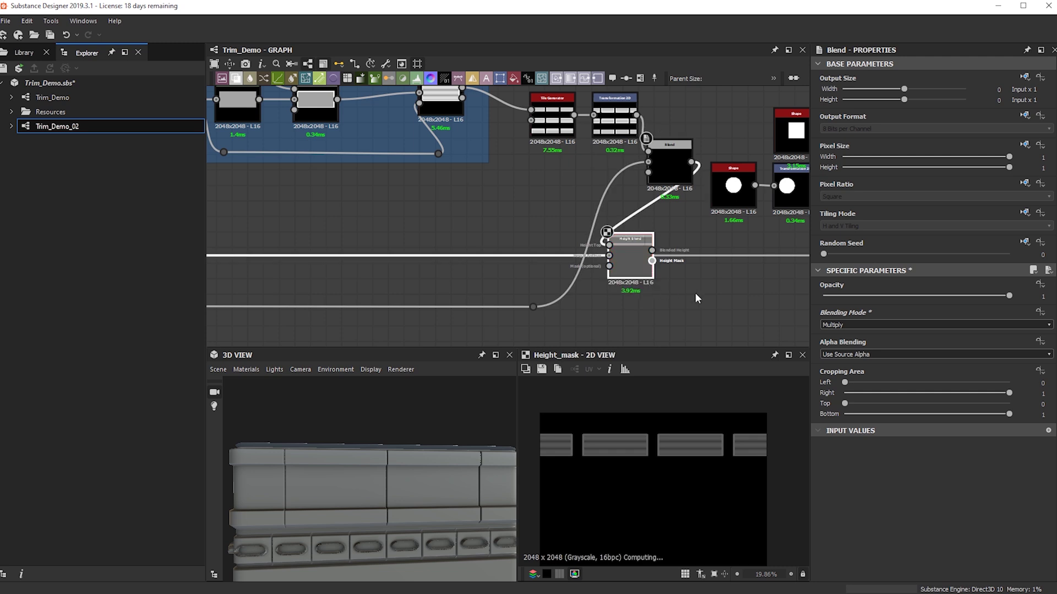
Step: Adjust the Height Blend's height offset until the panels show, and move the downstream trim chain connections onto its blended height output
double_click(626, 259)
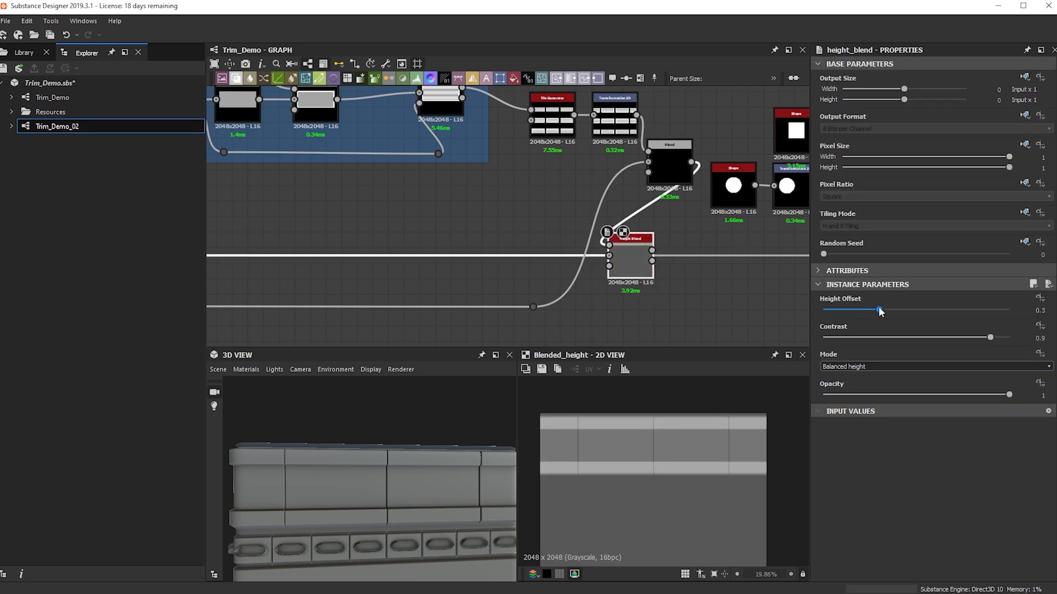
left_click_drag(903, 308, 952, 320)
mouse_move(632, 271)
left_mouse_down()
mouse_move(632, 316)
mouse_move(632, 287)
left_mouse_up()
scroll(631, 286, "down", 2)
left_click_drag(267, 266, 645, 273, "shift")
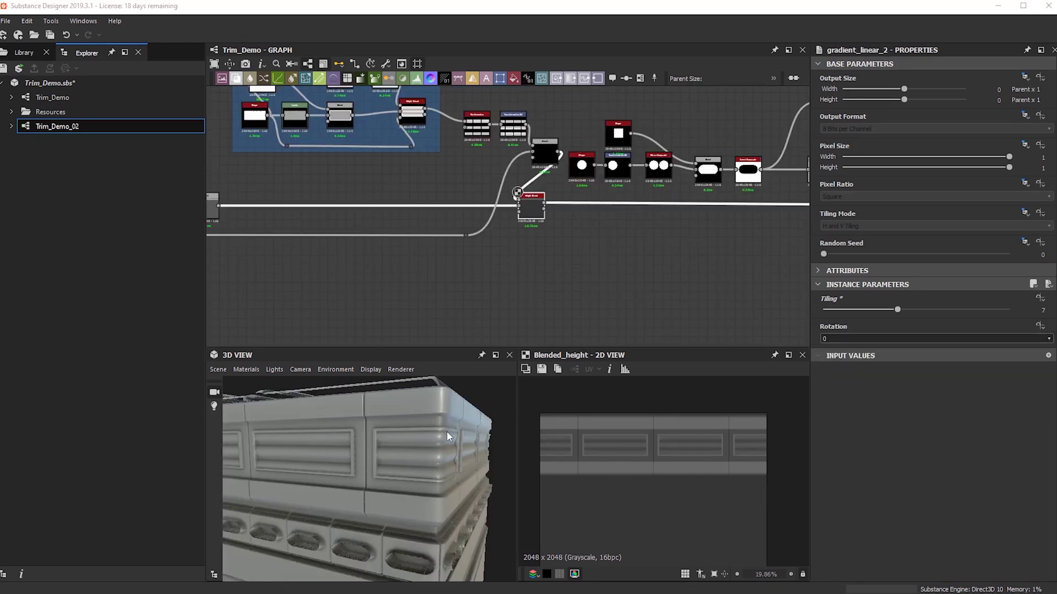
Step: Move the Frame group's Levels node closer to Gradient Linear 2 and set that gradient's tiling to 5
left_click_drag(447, 431, 362, 468)
left_click_drag(358, 539, 427, 445)
scroll(341, 446, "up", 3)
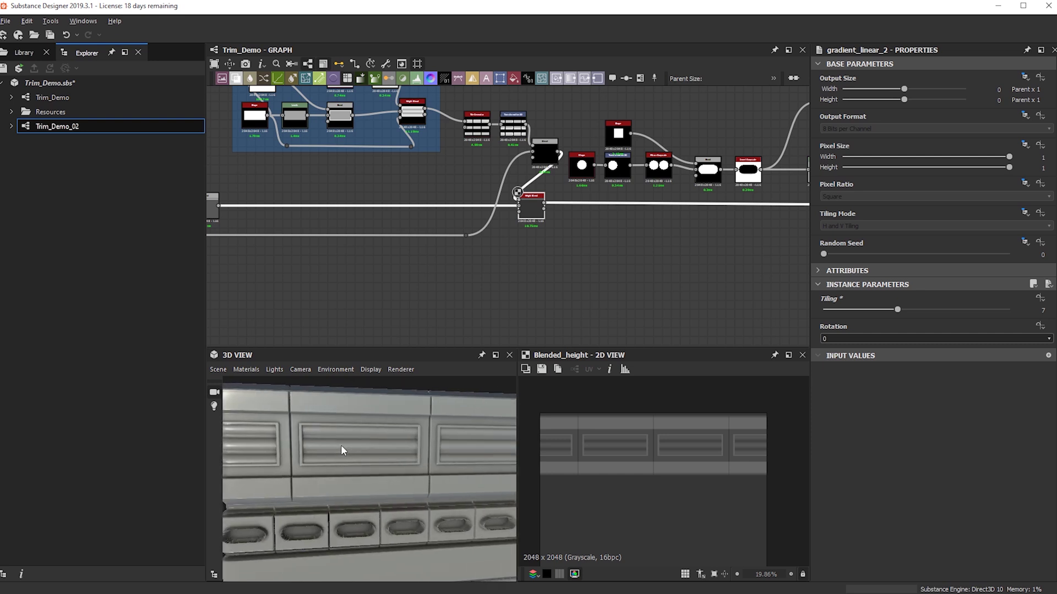
scroll(506, 194, "down", 4)
middle_click_drag(446, 153, 432, 211)
scroll(433, 213, "up", 8)
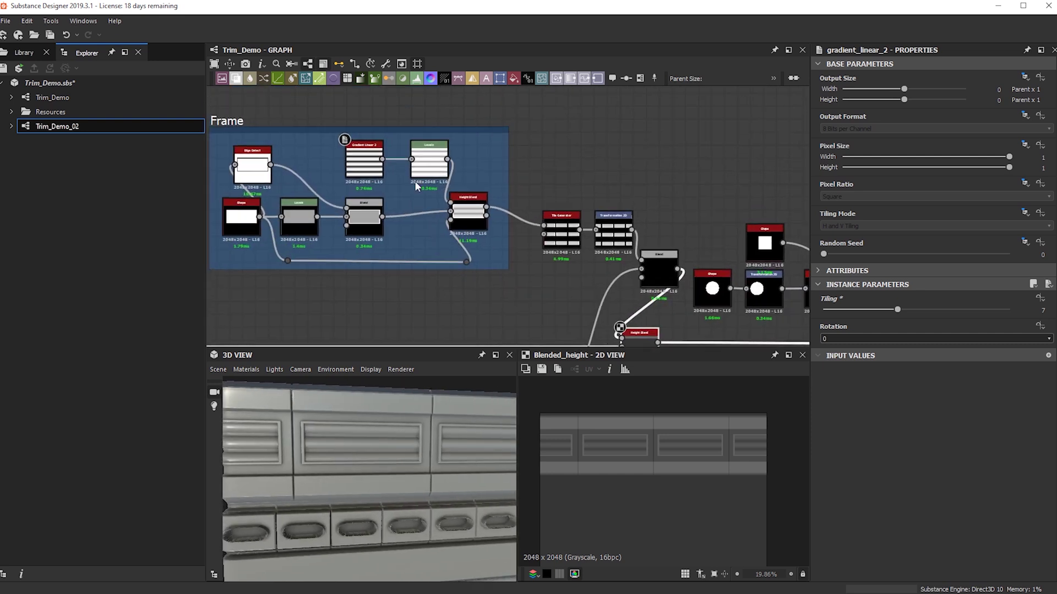
left_click_drag(420, 161, 396, 161)
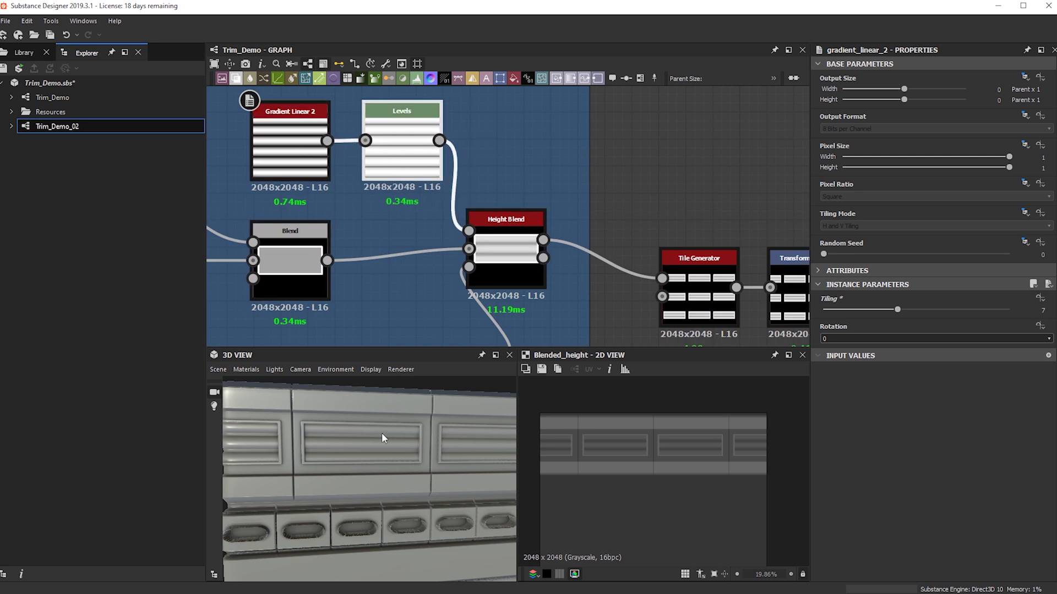
left_click(322, 157)
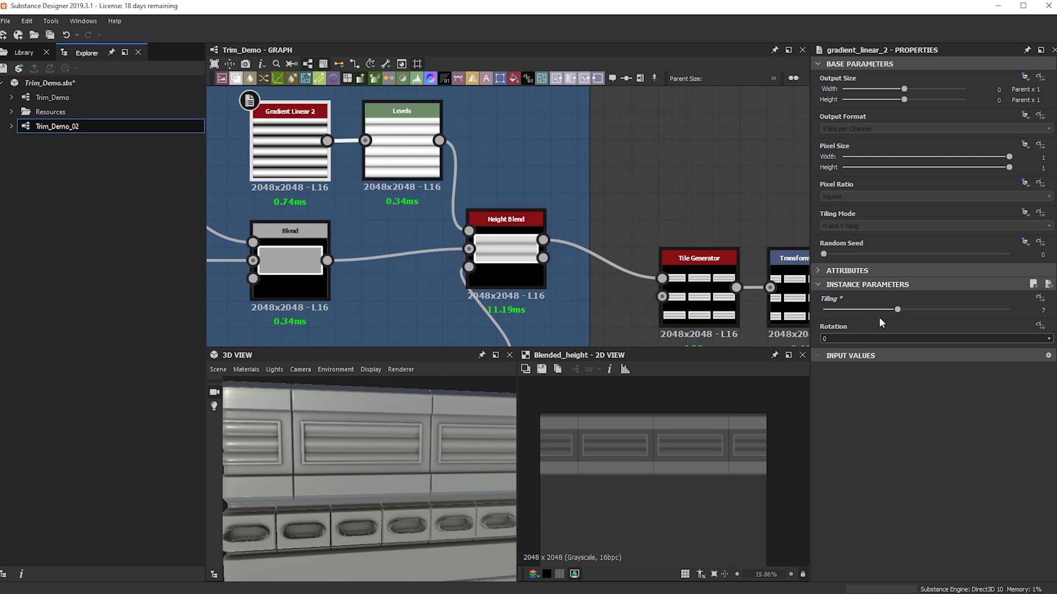
left_click(890, 308)
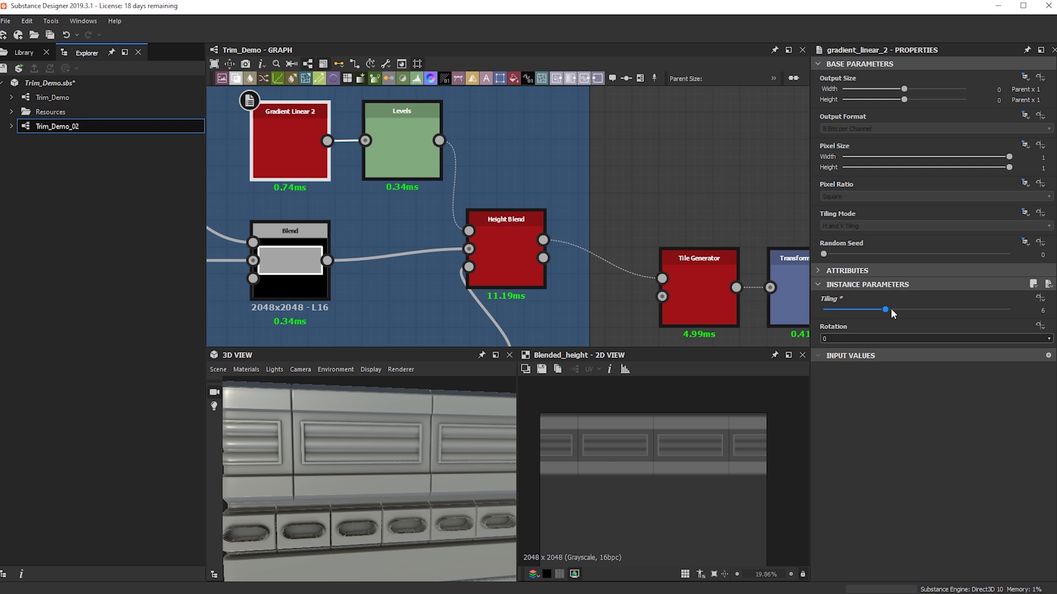
left_click_drag(881, 310, 877, 309)
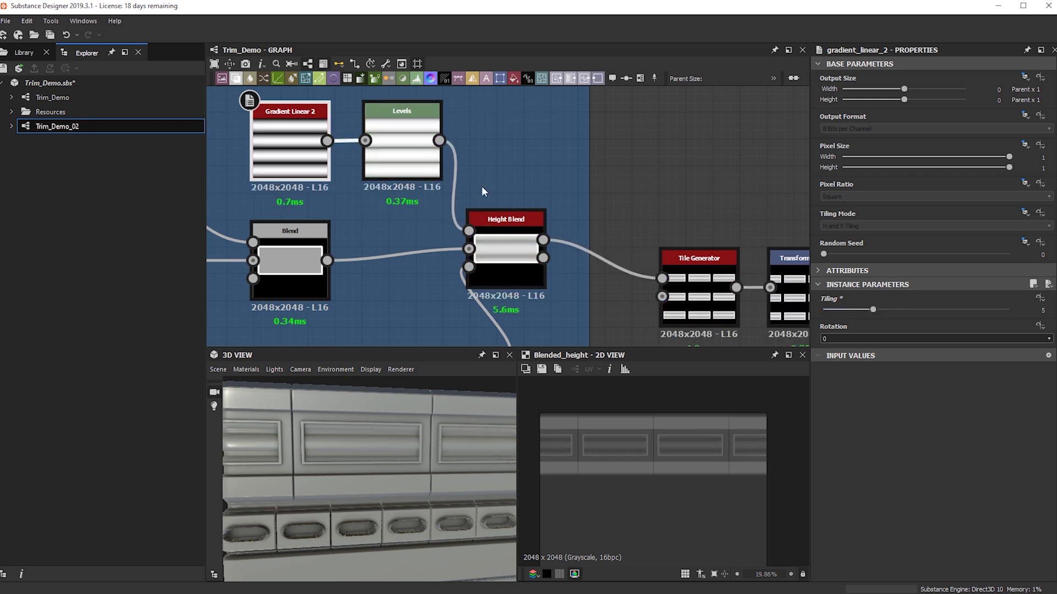
Step: Insert a Transformation 2D node between the Frame group's gradient Levels node and its Height Blend
double_click(400, 152)
middle_click_drag(591, 240, 751, 307)
left_click_drag(398, 183, 542, 230)
left_click_drag(550, 216, 439, 227)
left_click(556, 210)
key("space")
left_click(493, 226)
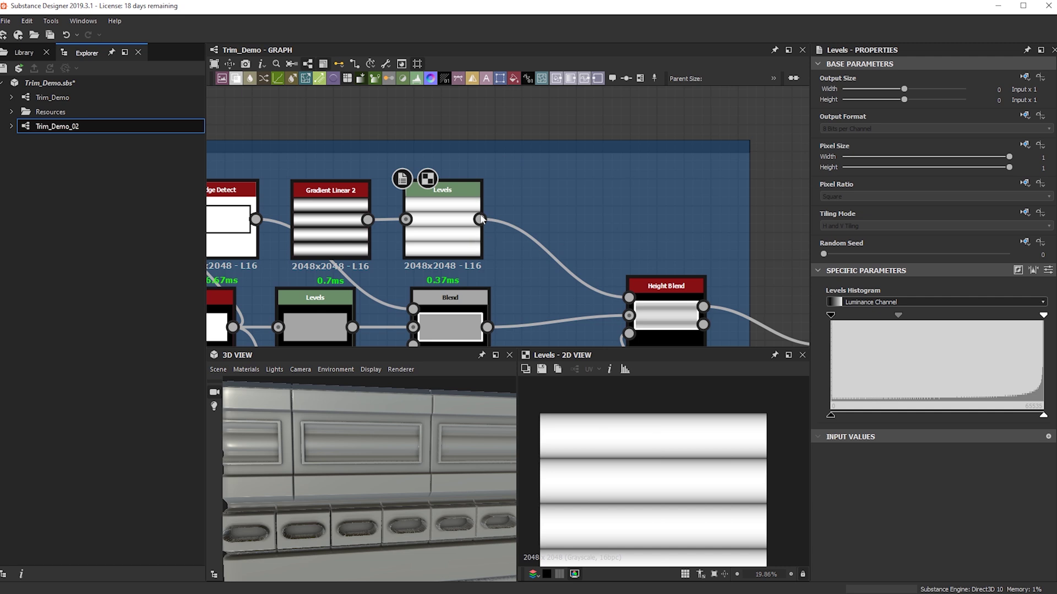
key("t")
left_click_drag(480, 219, 549, 228)
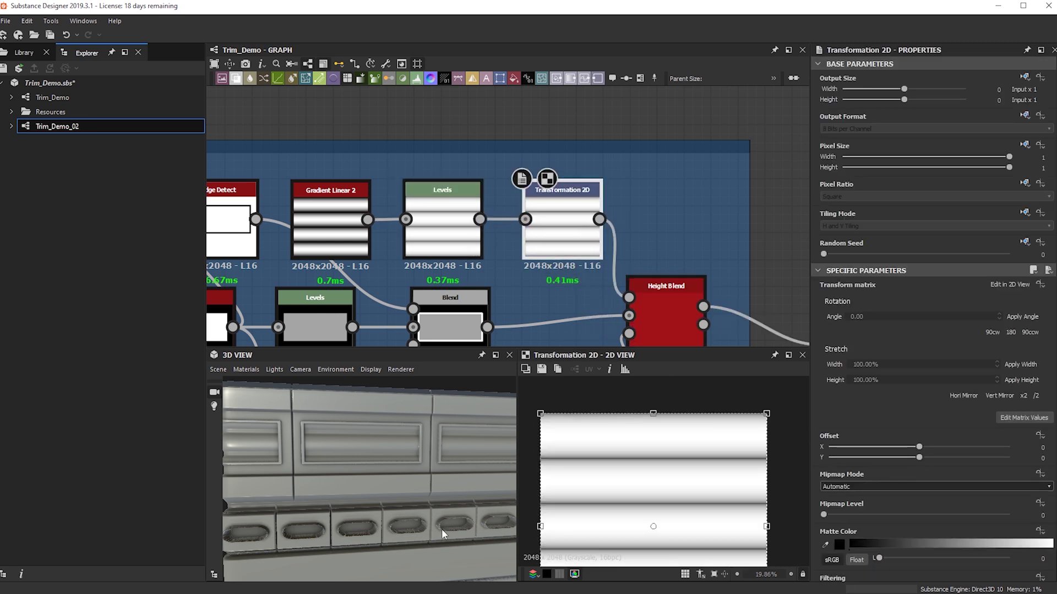
Step: While previewing the Frame Height Blend, squash the stripes vertically and shift them to a Y offset of about -0.1038 with Transformation 2D
double_click(659, 335)
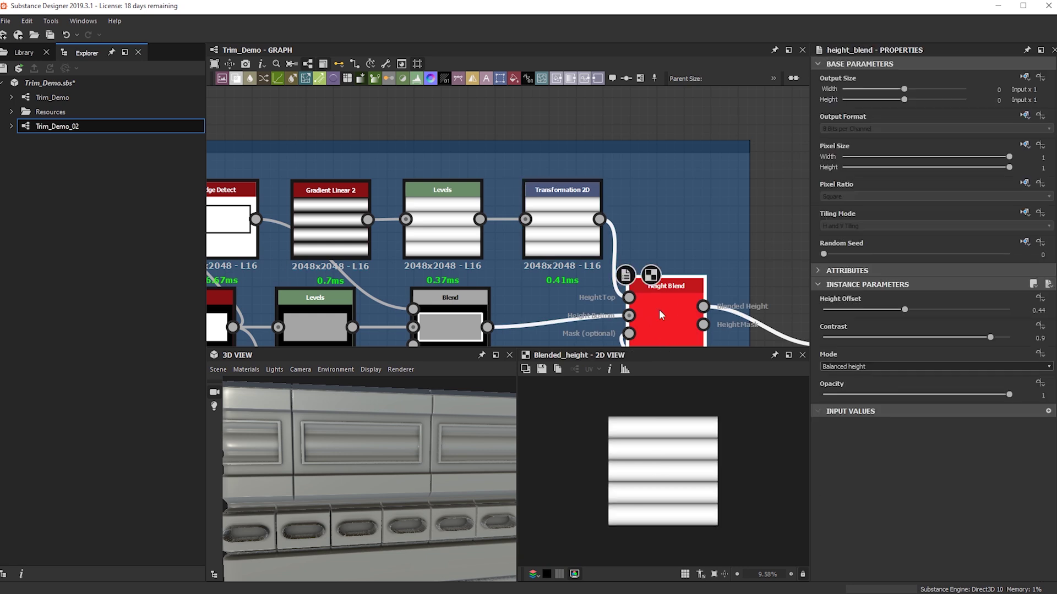
left_click(567, 213)
scroll(668, 490, "up", 2)
left_click_drag(681, 443, 682, 458)
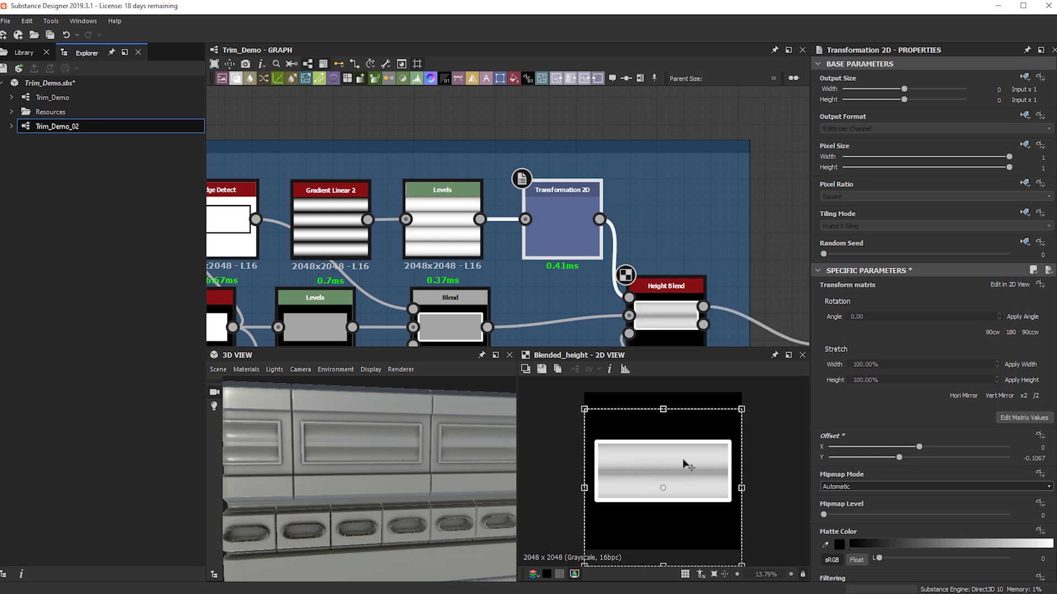
left_click_drag(663, 410, 663, 421)
left_click_drag(678, 459, 678, 457)
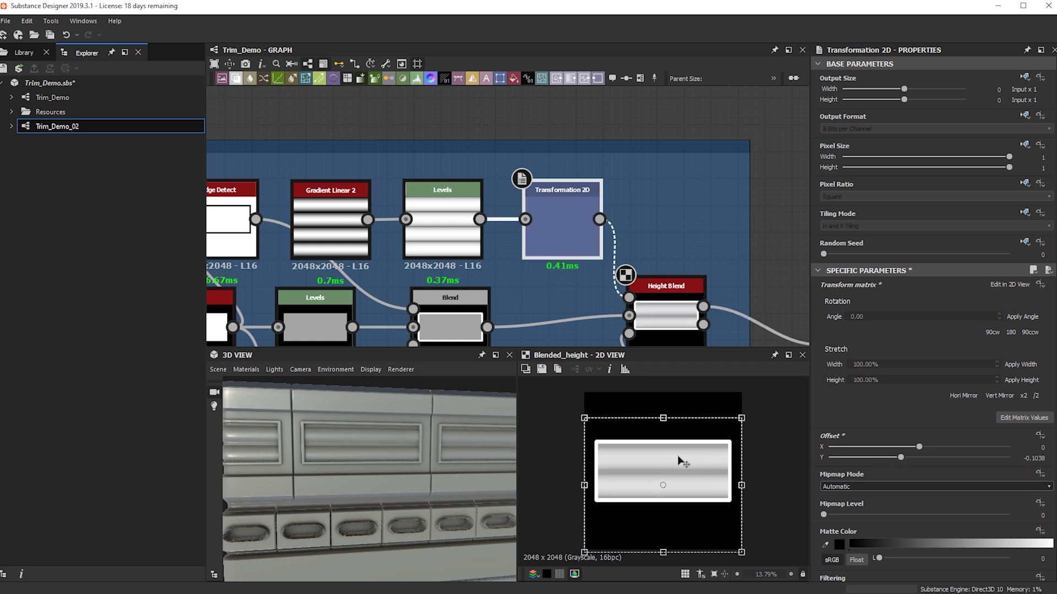
Step: Check the updated panels on the model and move the Multiply Blend node closer to the Transformation 2D after the Tile Generator
scroll(350, 459, "down", 5)
left_click_drag(350, 459, 391, 464)
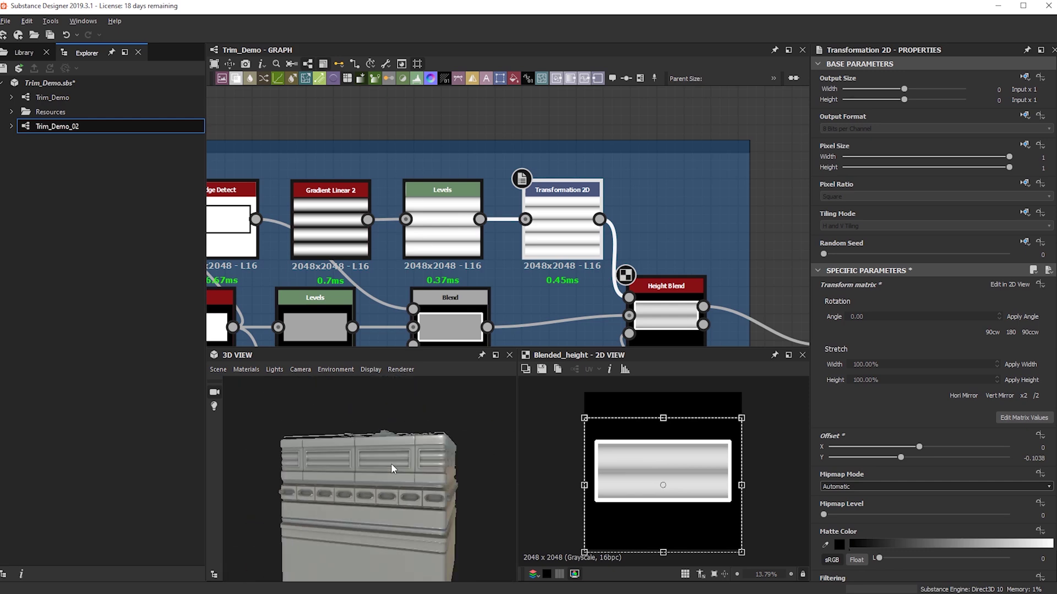
middle_click_drag(785, 331, 358, 185)
scroll(506, 253, "down", 5)
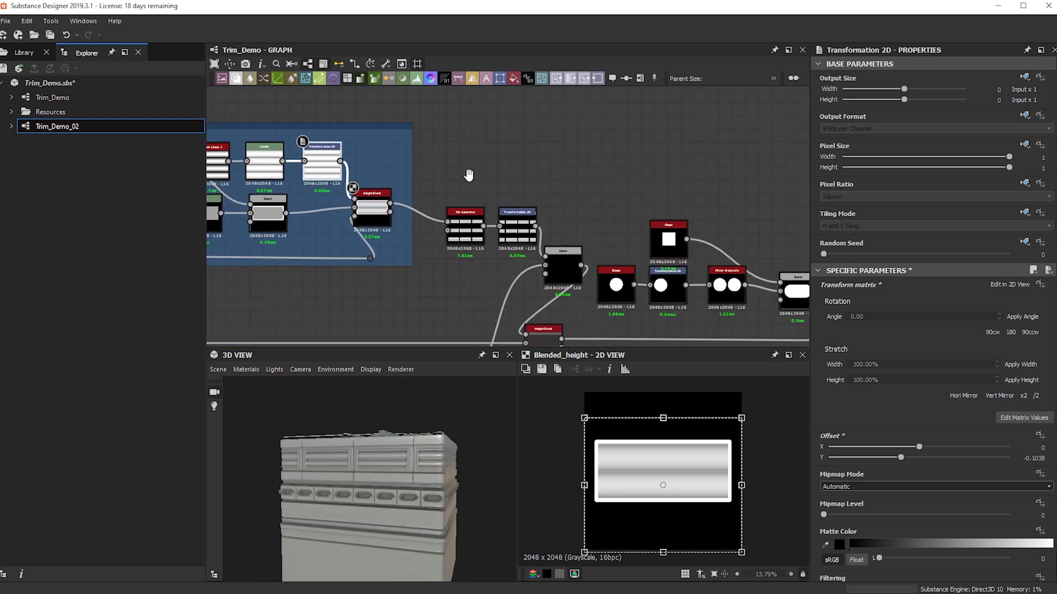
middle_click_drag(488, 217, 441, 103)
left_click(519, 243)
left_click_drag(513, 160, 500, 161)
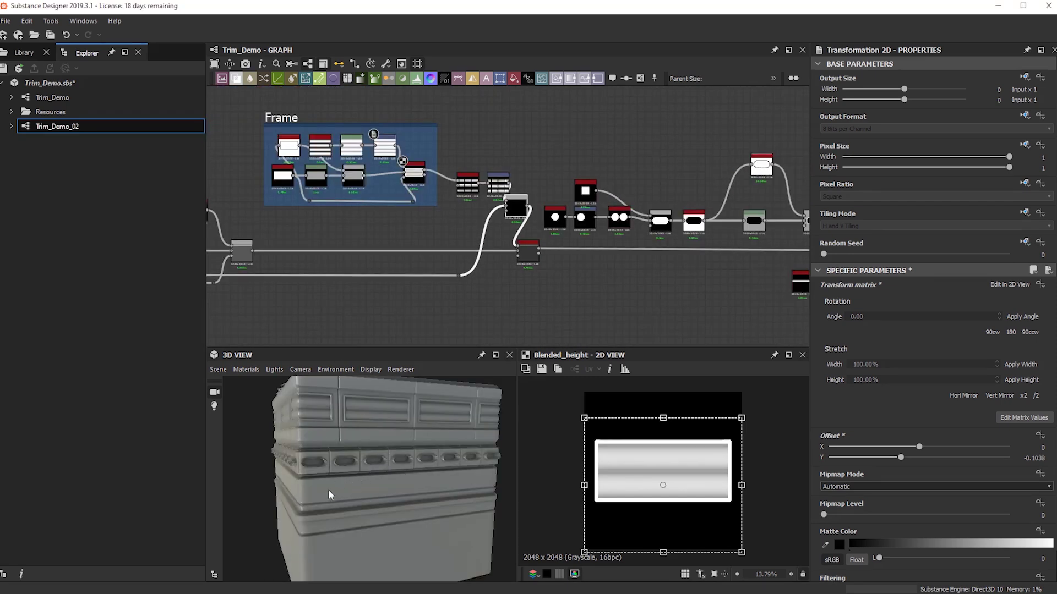
Step: Connect the square Shape node directly to Invert Grayscale, bypassing the Blend that forms the rounded slot, and inspect the model
left_click_drag(328, 490, 378, 451)
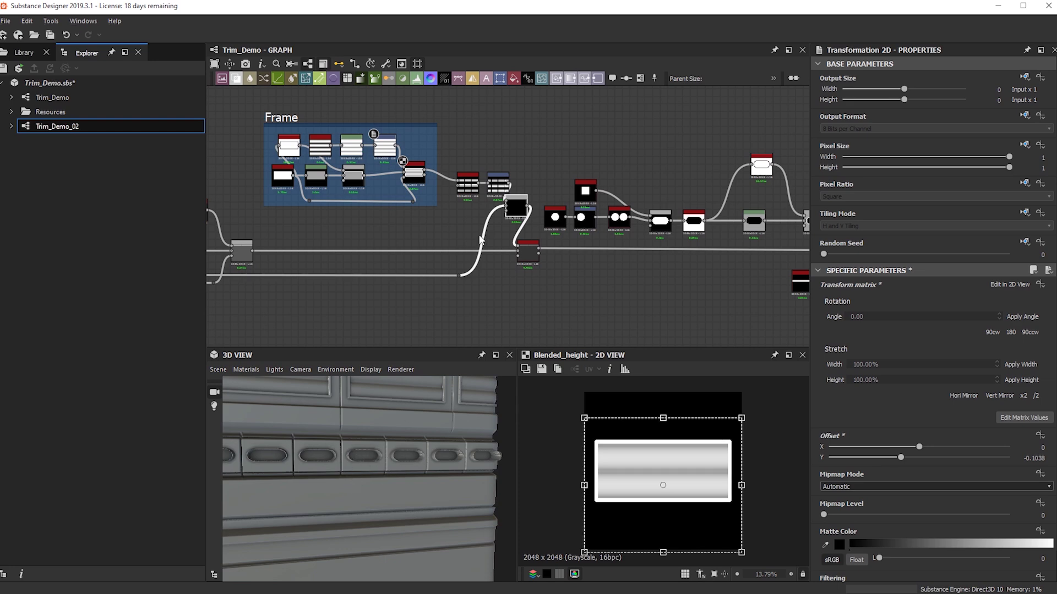
scroll(479, 240, "down", 3)
scroll(409, 247, "up", 6)
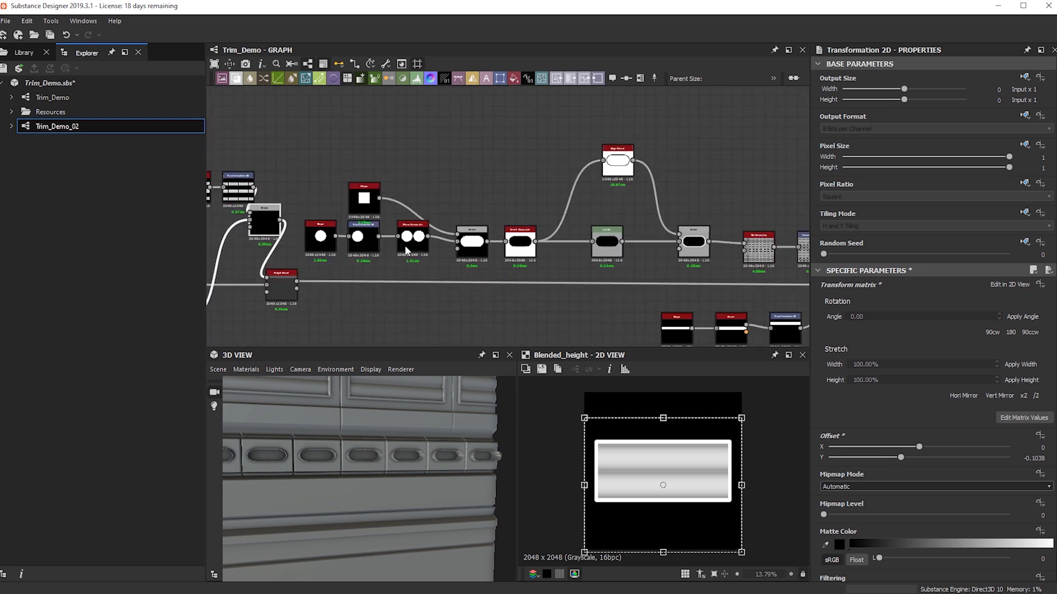
scroll(410, 247, "up", 4)
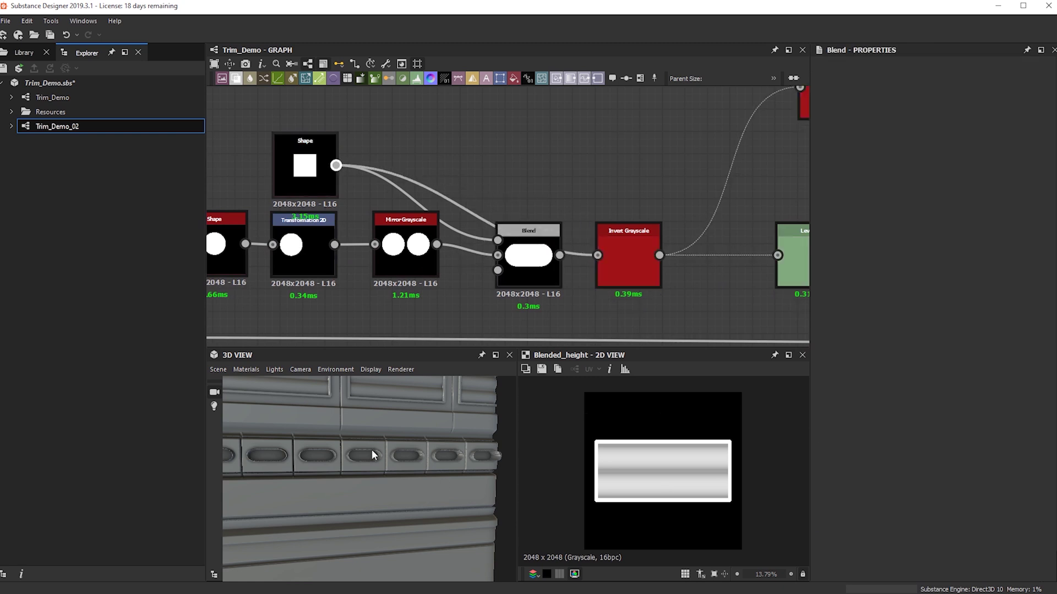
left_click_drag(376, 477, 348, 463, "alt")
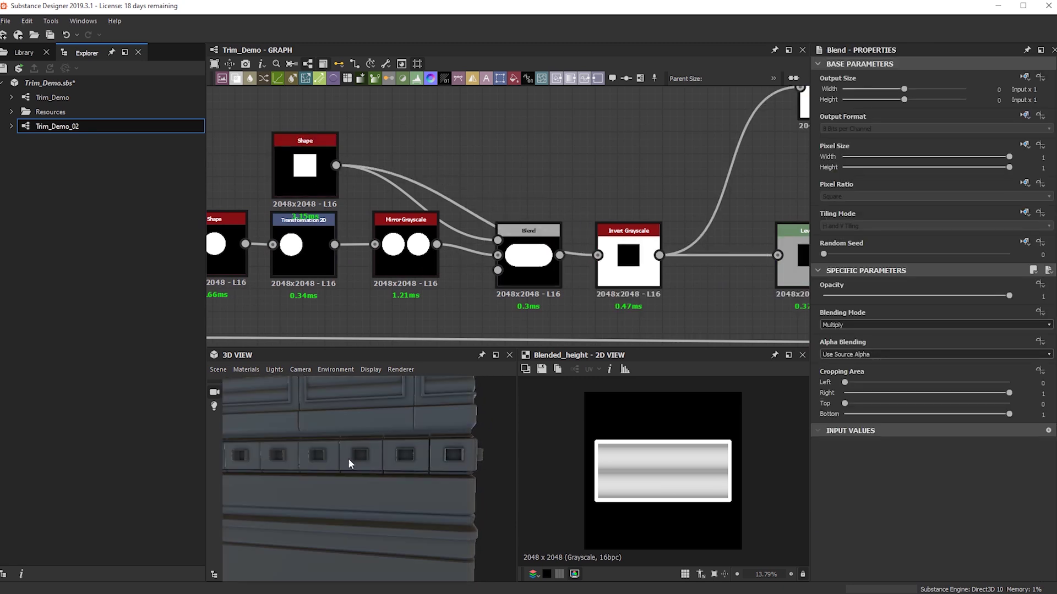
Step: Delete the unused circle nodes and their Blend, and reposition the square Shape node in line with Invert Grayscale
scroll(446, 200, "down", 2)
middle_click_drag(476, 206, 573, 166)
left_click_drag(430, 124, 483, 88)
left_click_drag(600, 263, 370, 226)
key("Delete")
left_click_drag(494, 103, 556, 219)
Step: Preview the Blend feeding the ornament's Tile Generator, try lowering its opacity and undo the change
middle_click_drag(614, 194, 239, 161)
scroll(571, 174, "up", 8)
middle_click_drag(789, 205, 936, 160)
scroll(414, 188, "down", 2)
middle_click_drag(259, 206, 528, 276)
scroll(457, 181, "down", 1)
double_click(526, 226)
left_click_drag(902, 296, 828, 296)
key("ctrl+z")
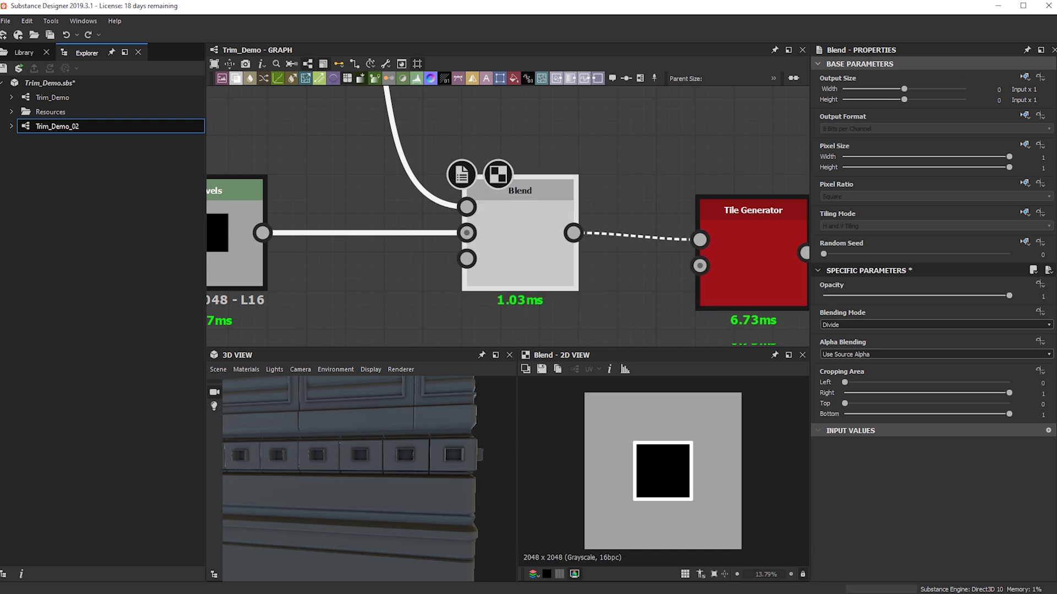
Step: Move the ornament's Edge Detect node down so it sits closer above the Levels node
scroll(423, 230, "down", 1)
scroll(432, 236, "down", 1)
middle_click_drag(363, 225, 509, 252)
middle_click_drag(479, 89, 481, 166)
left_click_drag(441, 171, 421, 227)
scroll(565, 227, "up", 3)
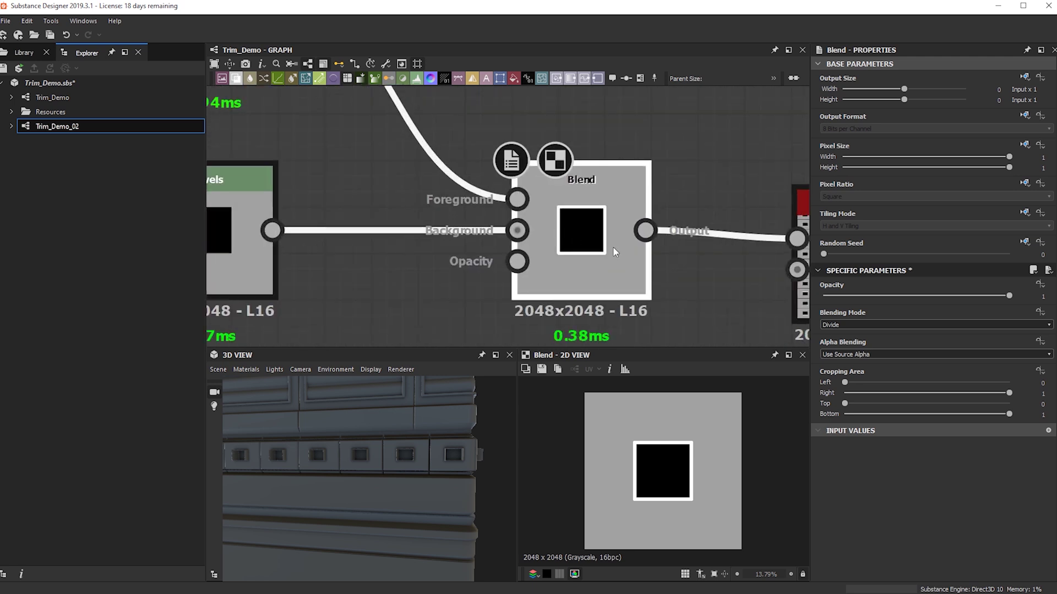
Step: Add a test Blend node with Edge Detect as the foreground and Levels as the background
scroll(549, 187, "down", 3)
key("space")
key("Escape")
left_click_drag(398, 295, 531, 174)
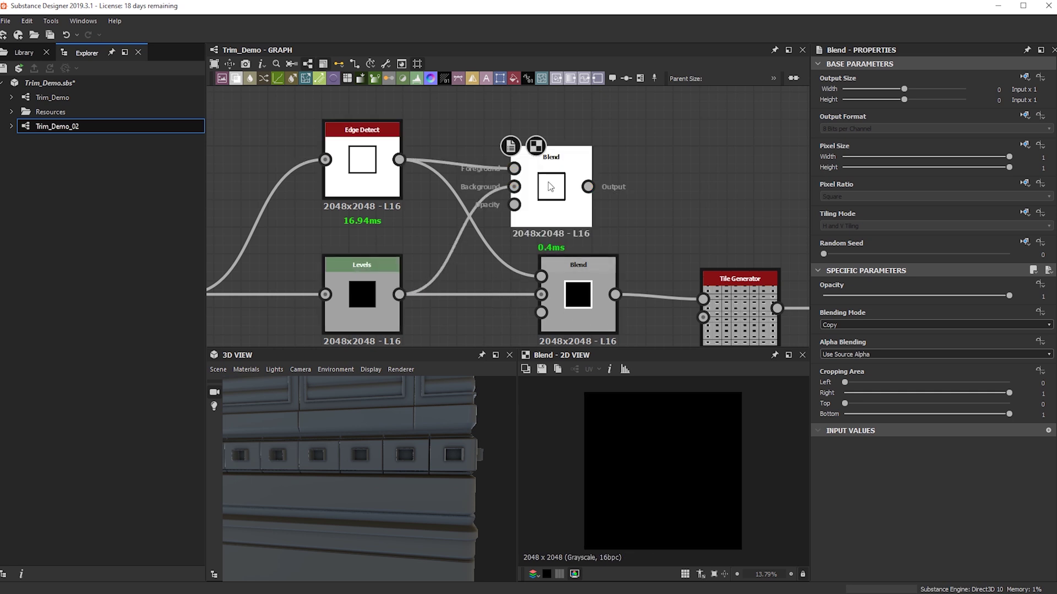
Step: Try different opacities, including 0.42, on the test Blend in Copy mode and delete the node
left_click_drag(852, 298, 1023, 299)
scroll(665, 467, "up", 3)
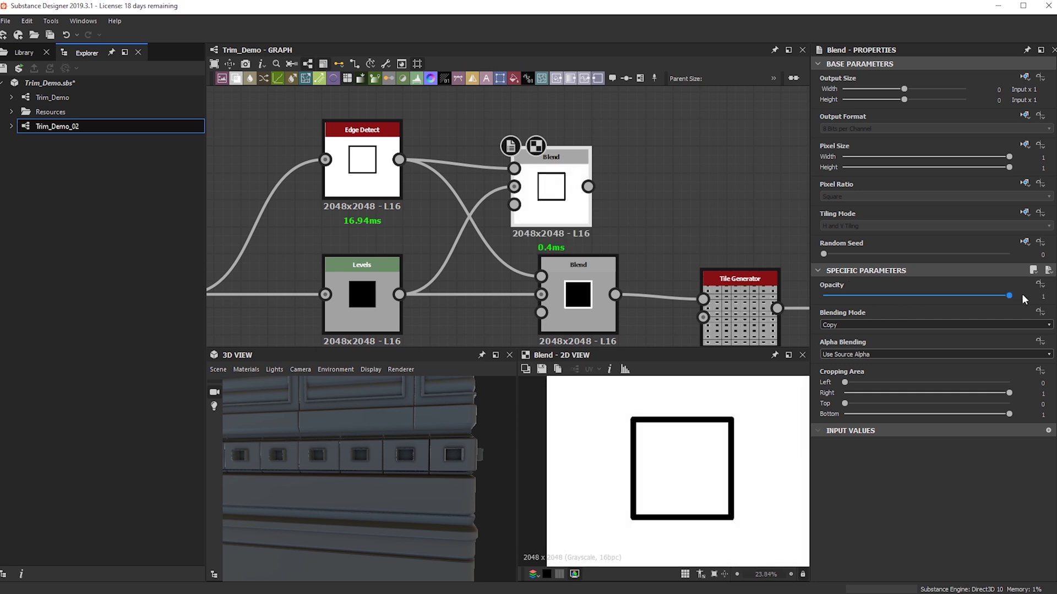
left_click_drag(918, 304, 1029, 305)
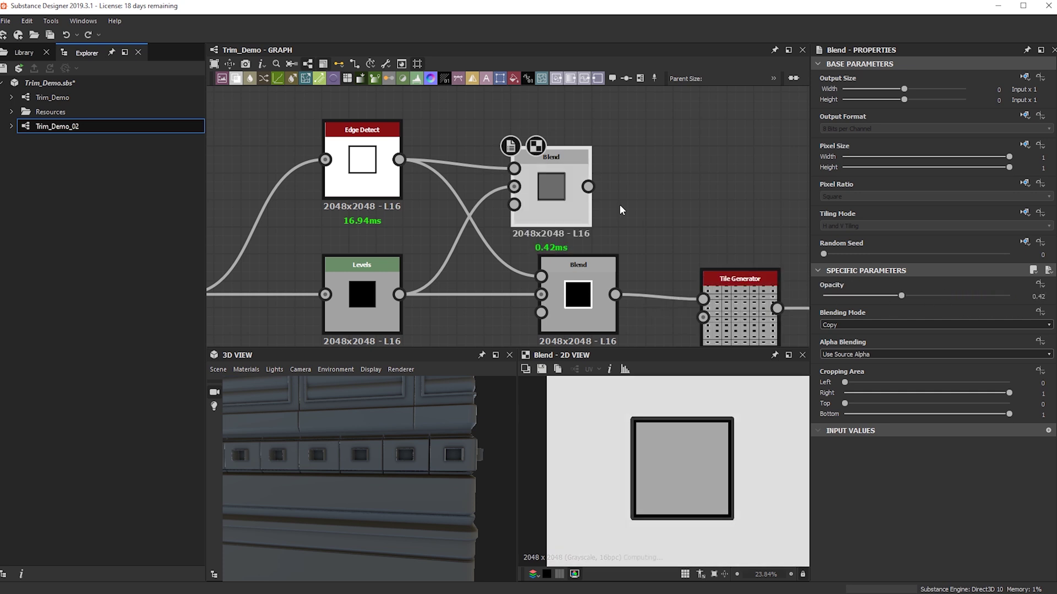
key("Delete")
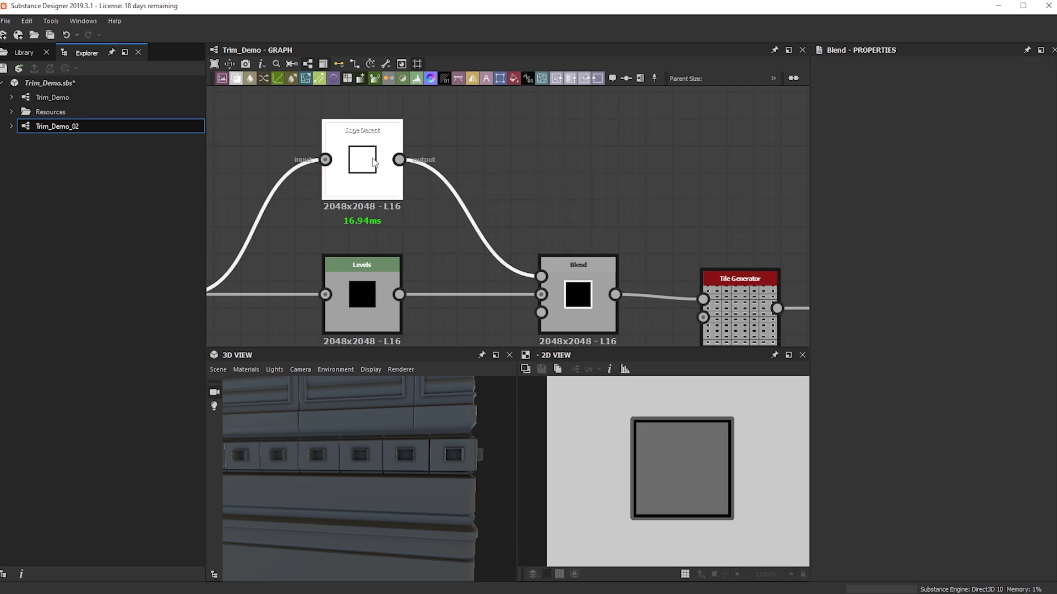
Step: Duplicate the Edge Detect node, place the copy above the original, set its Invert option to True and preview it
double_click(374, 162)
key("ctrl+d")
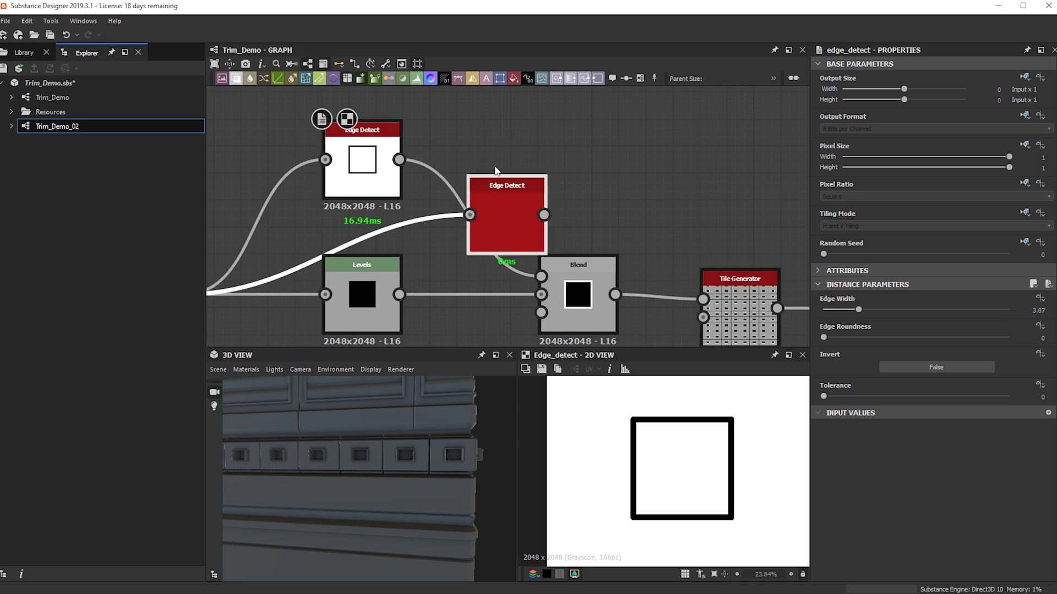
middle_click_drag(455, 162, 488, 238)
left_click_drag(543, 281, 399, 135)
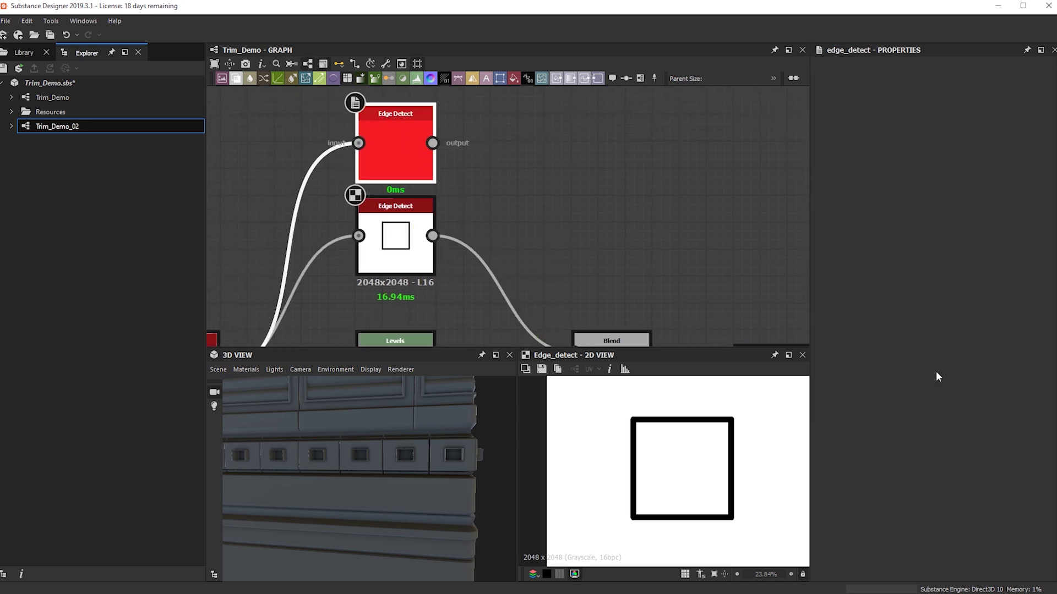
left_click(922, 366)
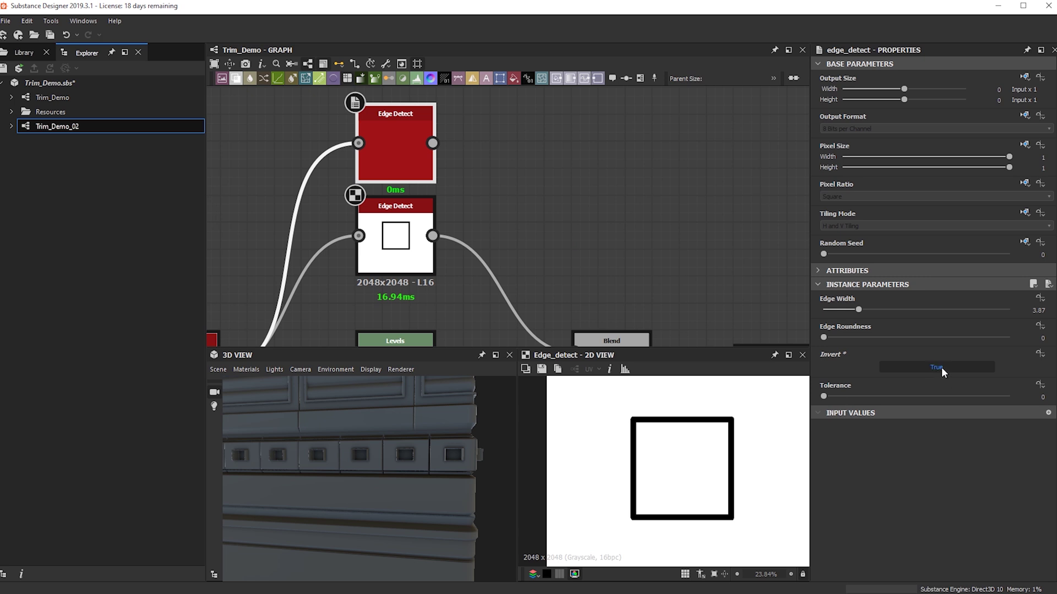
left_click(941, 368)
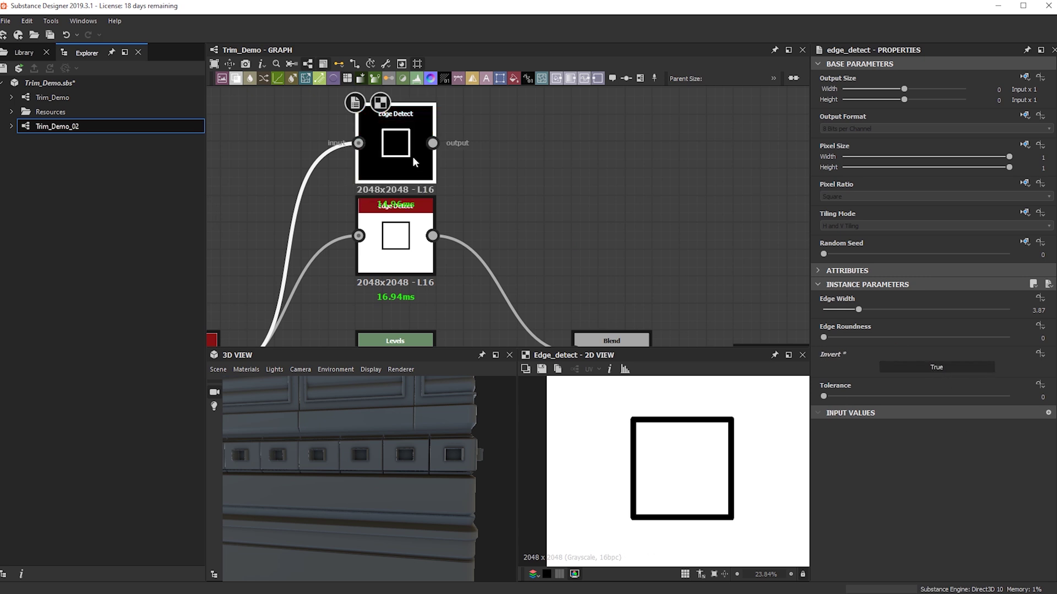
Step: Add a Blend node with the inverted Edge Detect copy as foreground and Levels as background
scroll(702, 460, "down", 1)
middle_click_drag(568, 193, 534, 83)
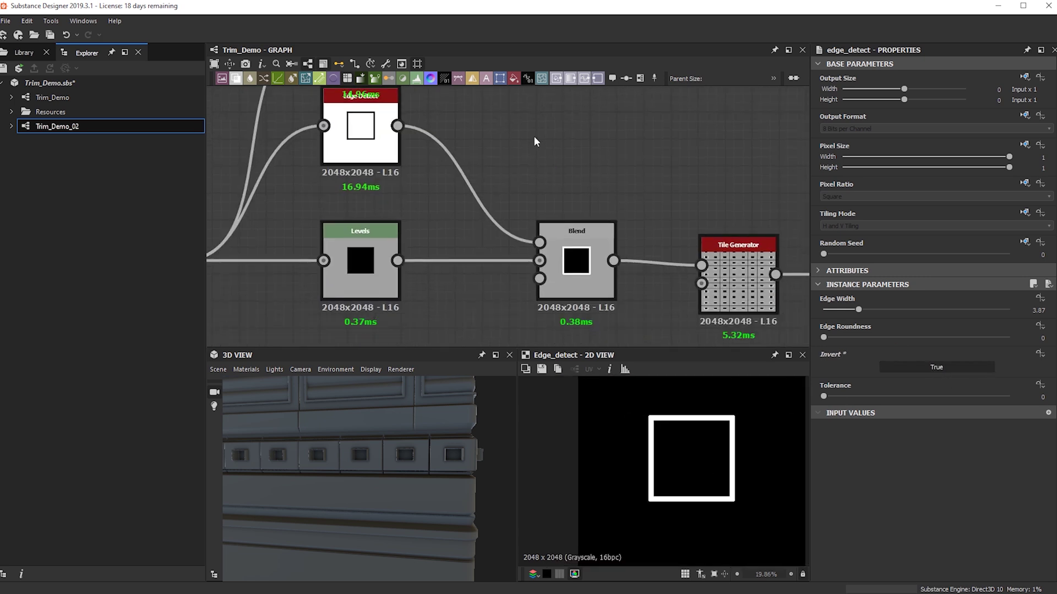
key("space")
key("Escape")
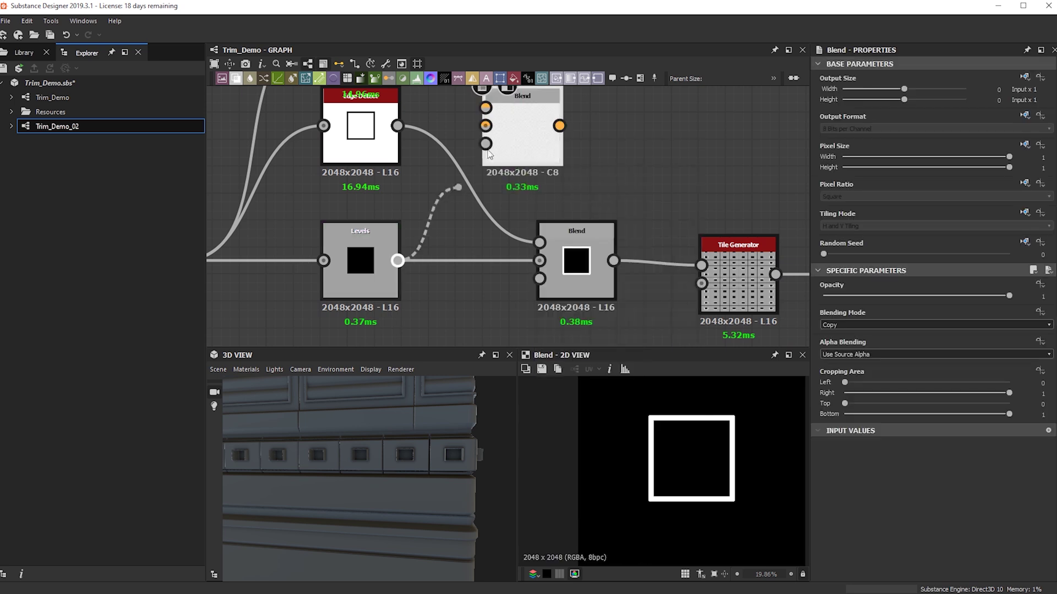
left_click_drag(398, 261, 486, 126)
middle_click_drag(521, 137, 547, 163)
middle_click_drag(439, 156, 470, 222)
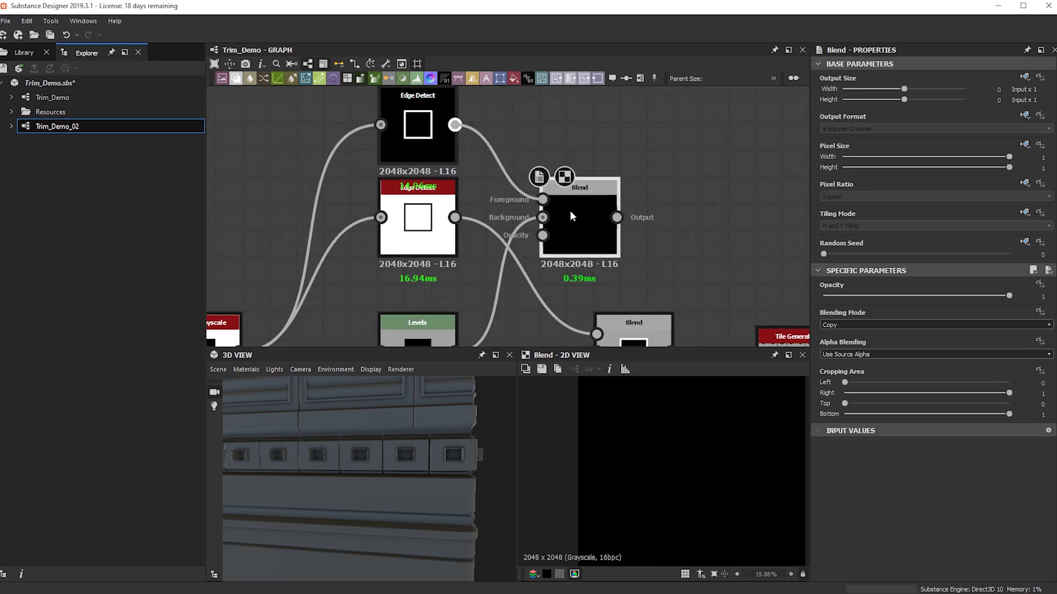
left_click_drag(549, 196, 545, 199)
Step: Set the new Blend to Add (Linear Dodge) at 0.64 opacity, feed it into the Tile Generator and inspect the recesses in 3D
scroll(873, 326, "down", 1)
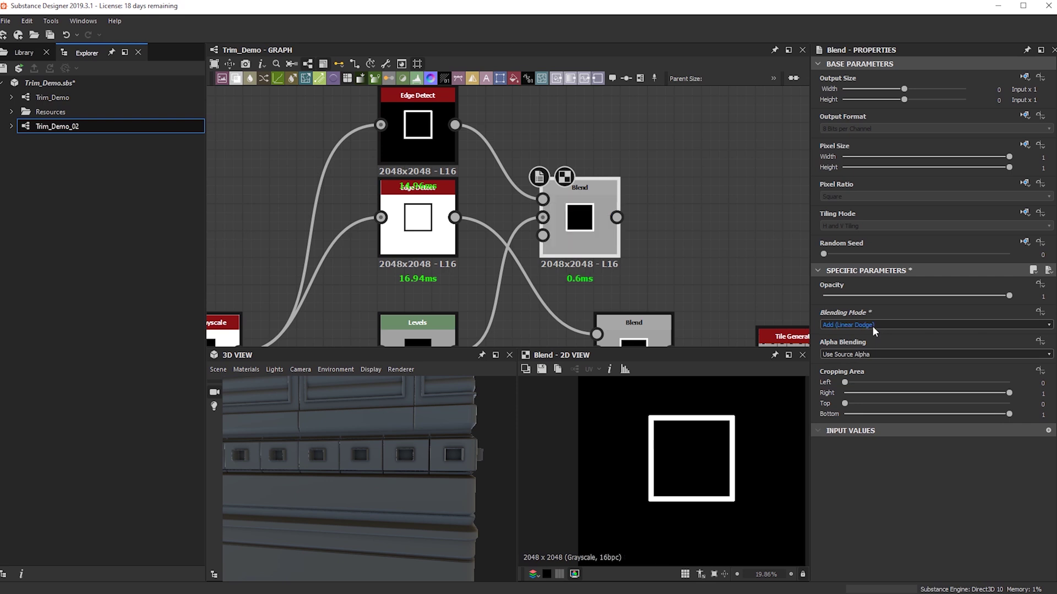
left_click_drag(914, 296, 943, 305)
middle_click_drag(617, 217, 533, 128)
left_click_drag(687, 275, 682, 272)
scroll(418, 478, "up", 3)
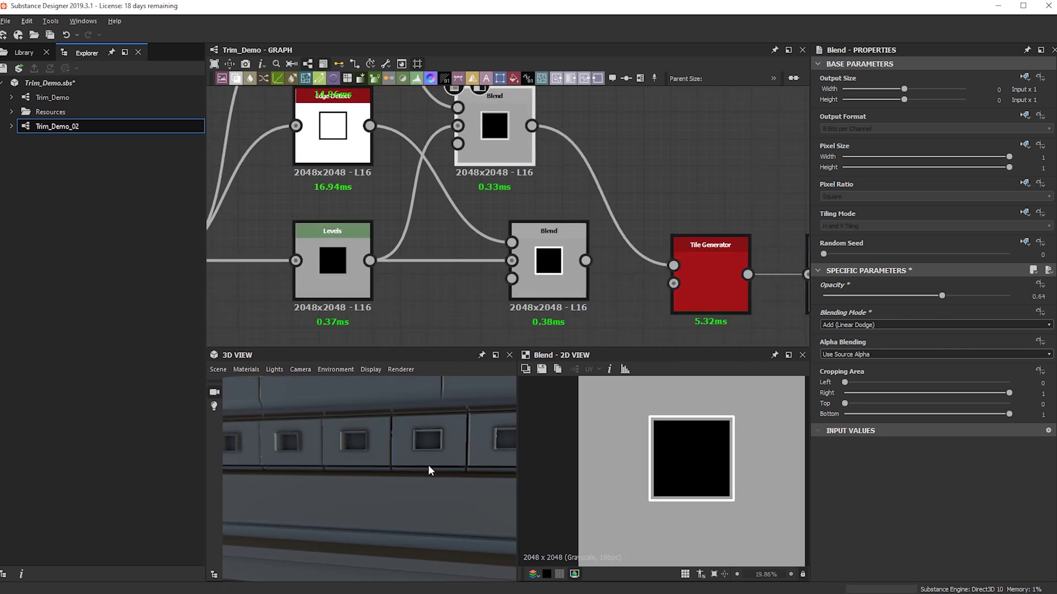
left_click_drag(439, 469, 453, 470)
middle_click_drag(453, 470, 402, 483)
left_click_drag(402, 482, 449, 474)
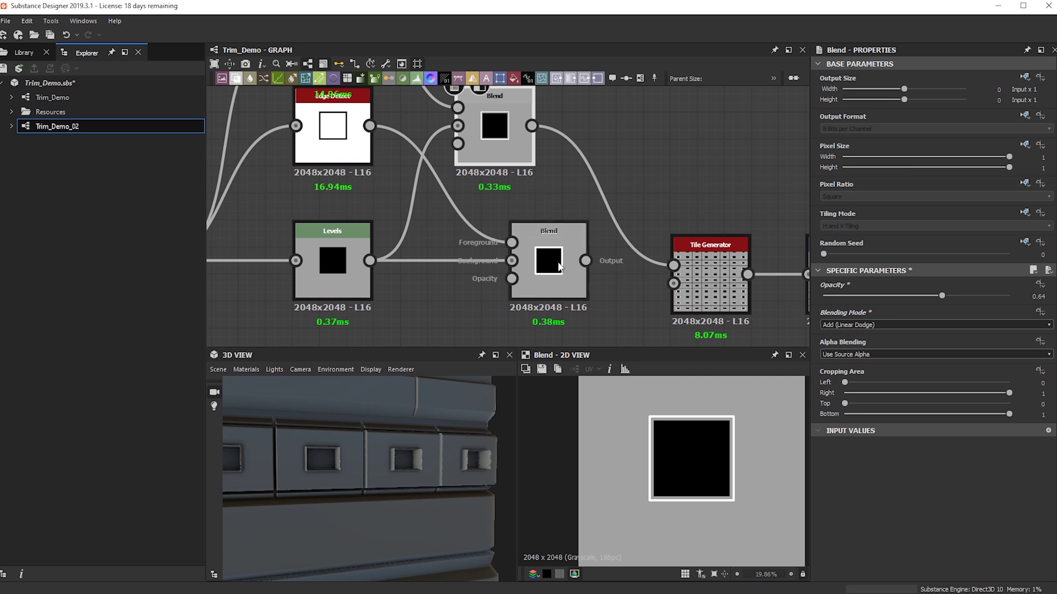
Step: Delete the old Blend node and move the new one into its place between Levels and the Tile Generator
left_click(558, 263)
key("Delete")
left_click_drag(504, 144, 557, 278)
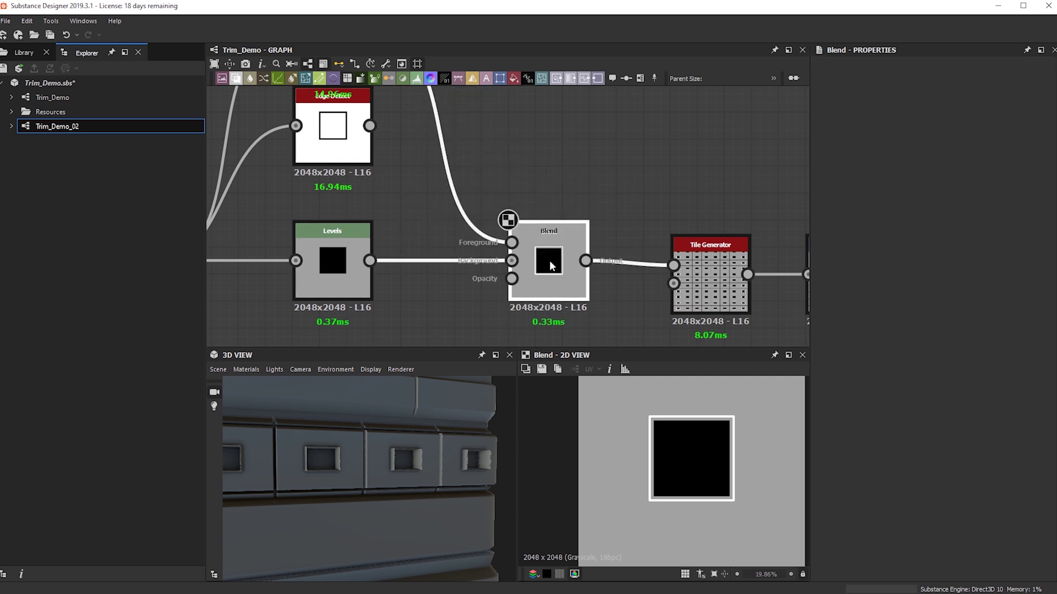
Step: Try the Blend at 0.18 and 0.37 opacity in Add (Linear Dodge) mode, and in Subtract mode up to opacity 1
scroll(751, 427, "up", 8)
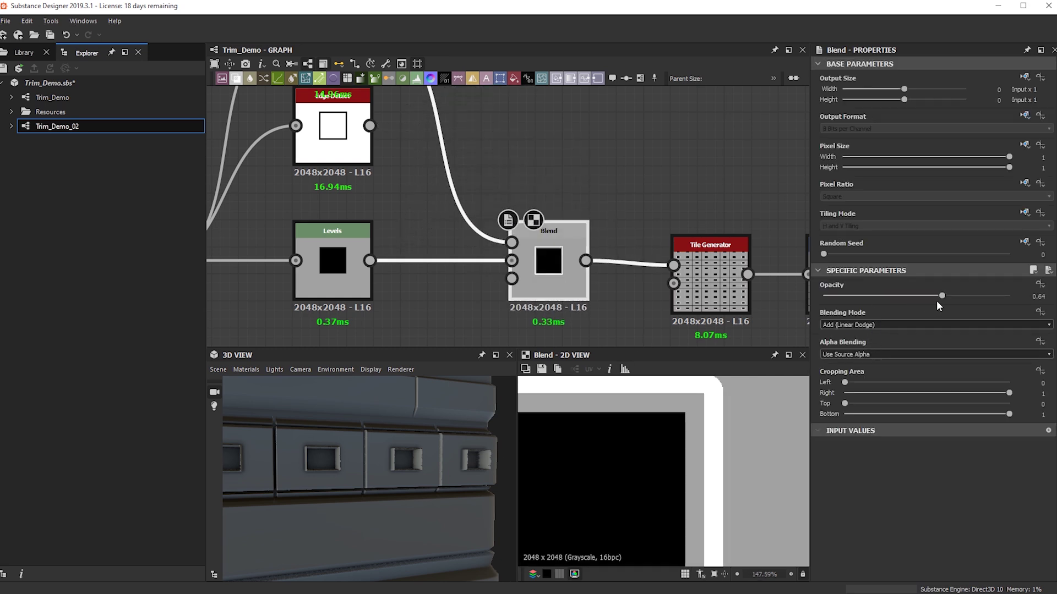
left_click(858, 297)
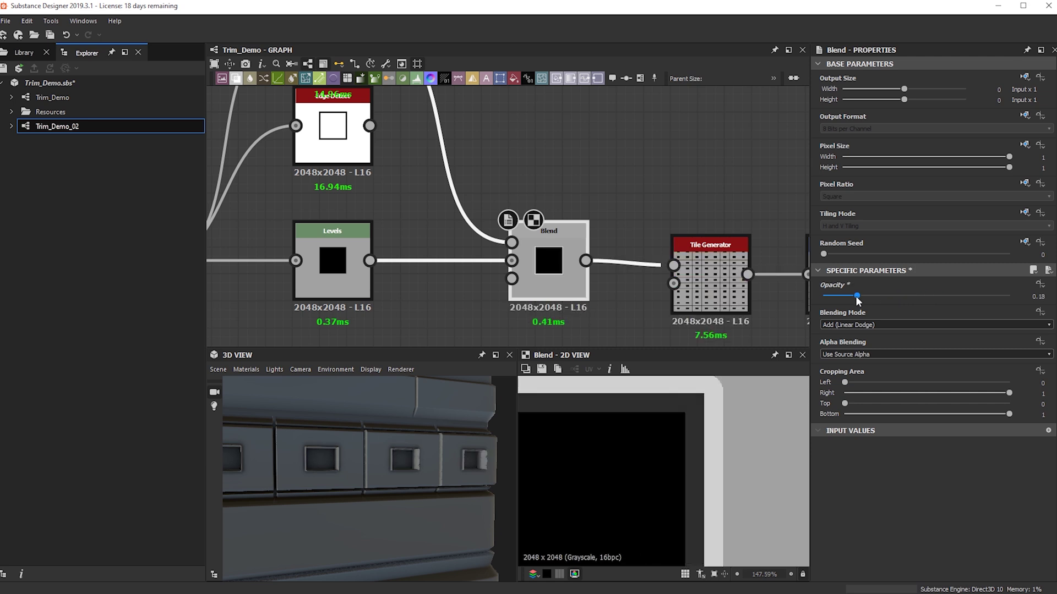
left_click_drag(857, 296, 891, 296)
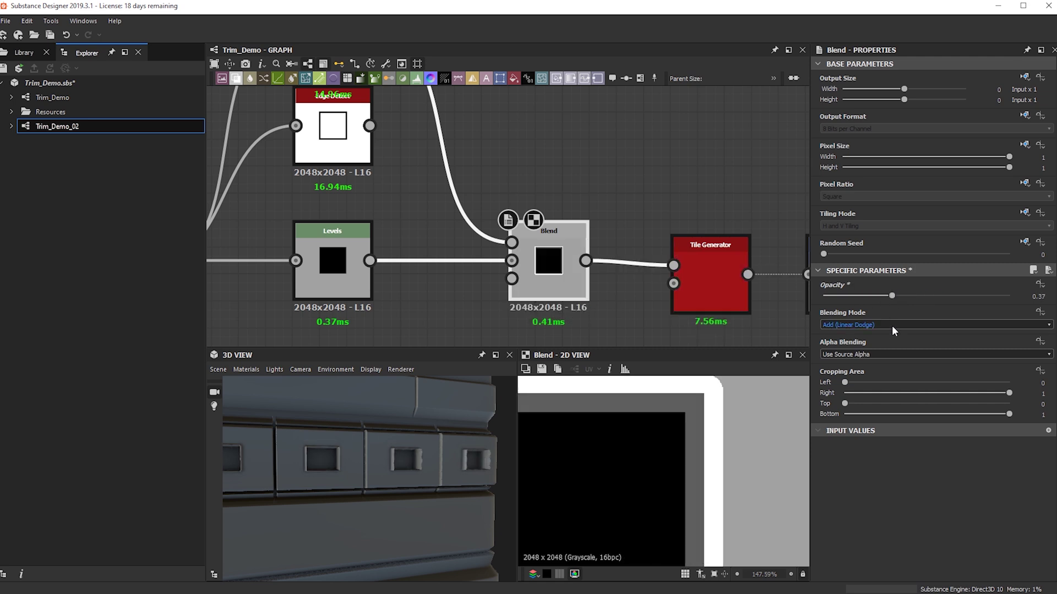
left_click(892, 324)
left_click(892, 330)
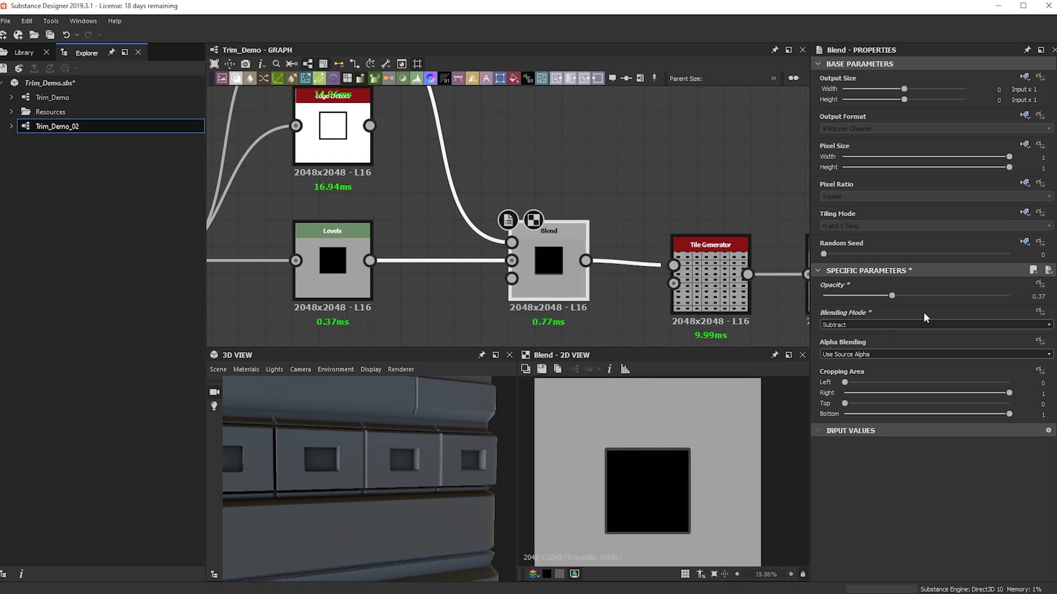
scroll(892, 332, "up", 1)
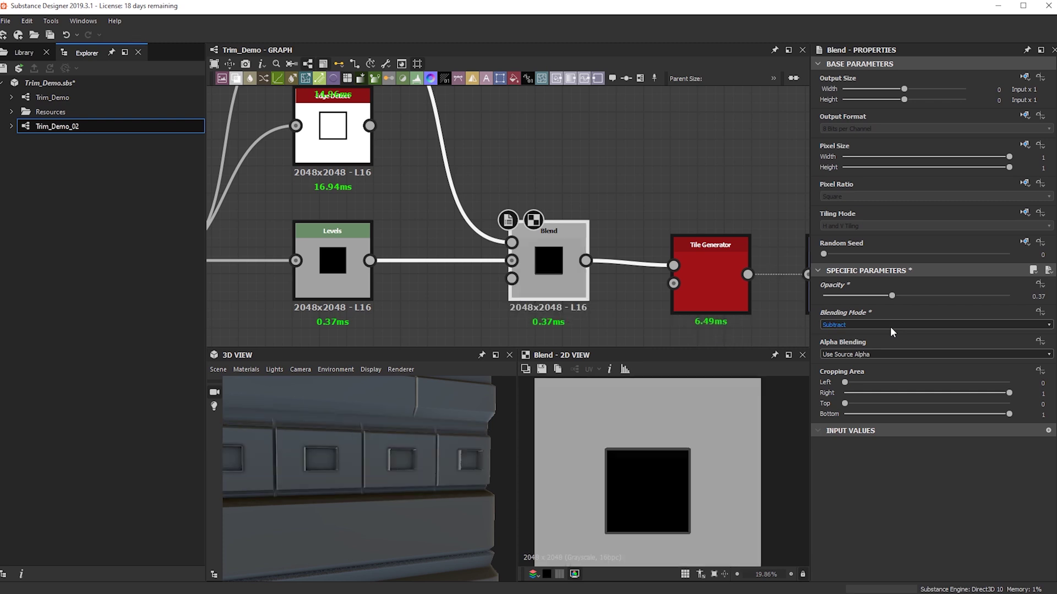
mouse_move(857, 302)
left_mouse_down()
mouse_move(850, 299)
mouse_move(870, 298)
left_mouse_up()
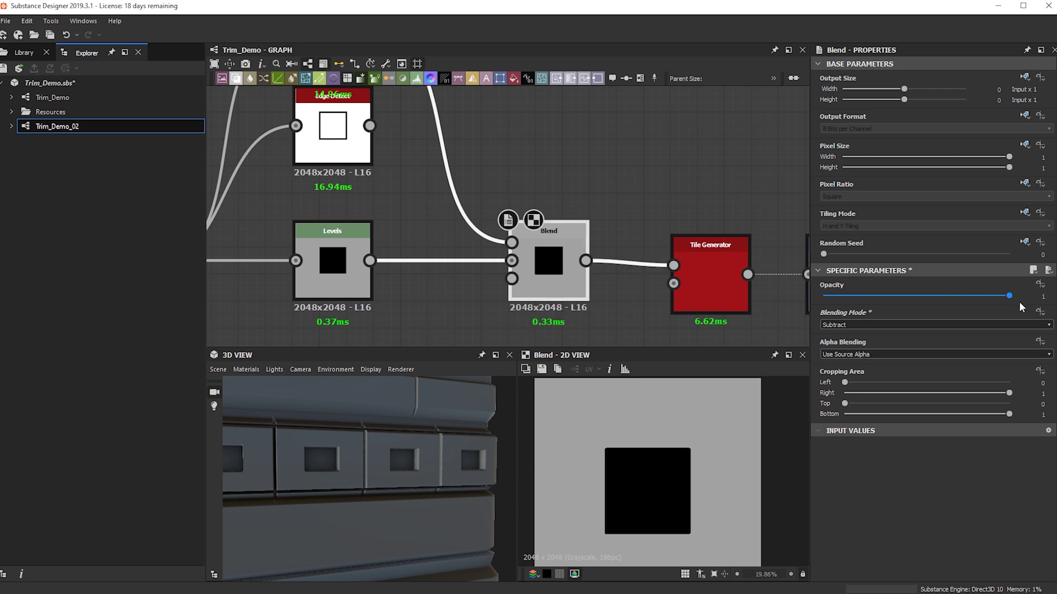
Step: Set the Blend's blending mode to Max (Lighten) and its opacity to 0.26
scroll(862, 333, "down", 2)
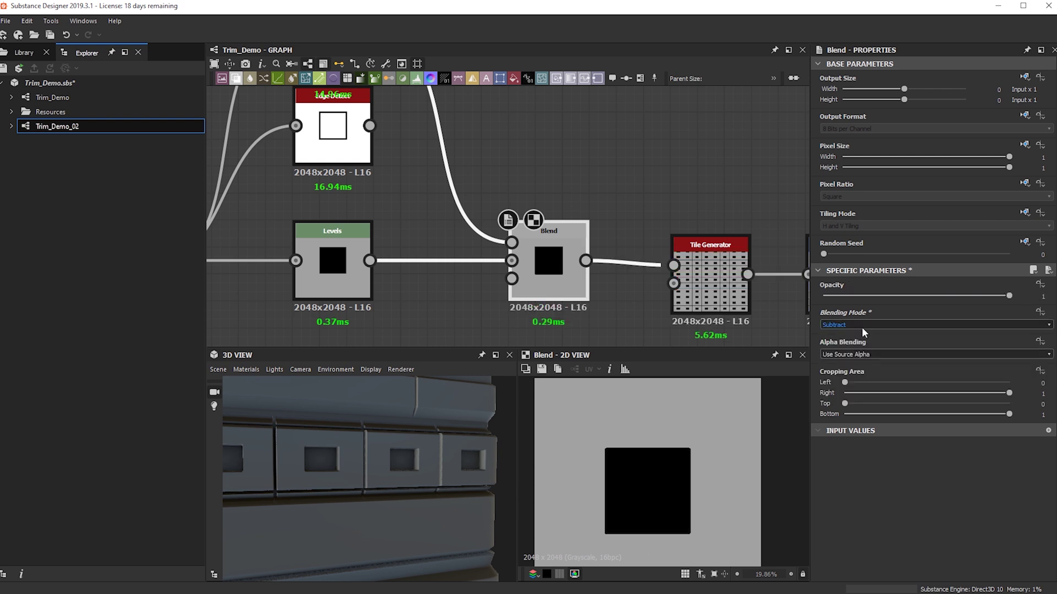
scroll(862, 331, "down", 1)
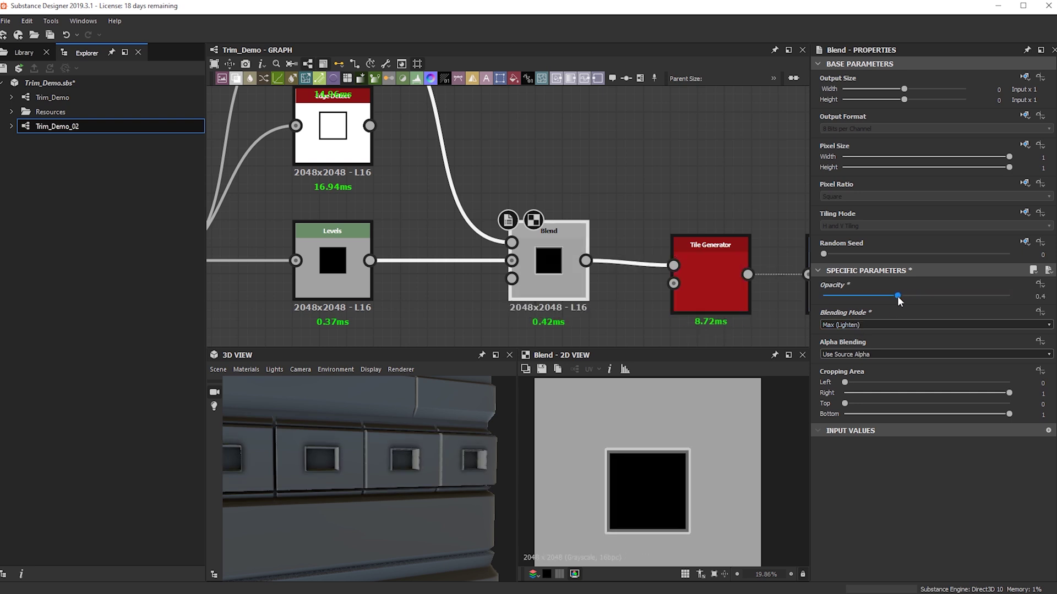
left_click_drag(883, 304, 872, 308)
Step: Delete the unused white Edge Detect node and move the inverted one down closer above Levels
middle_click_drag(344, 143, 396, 226)
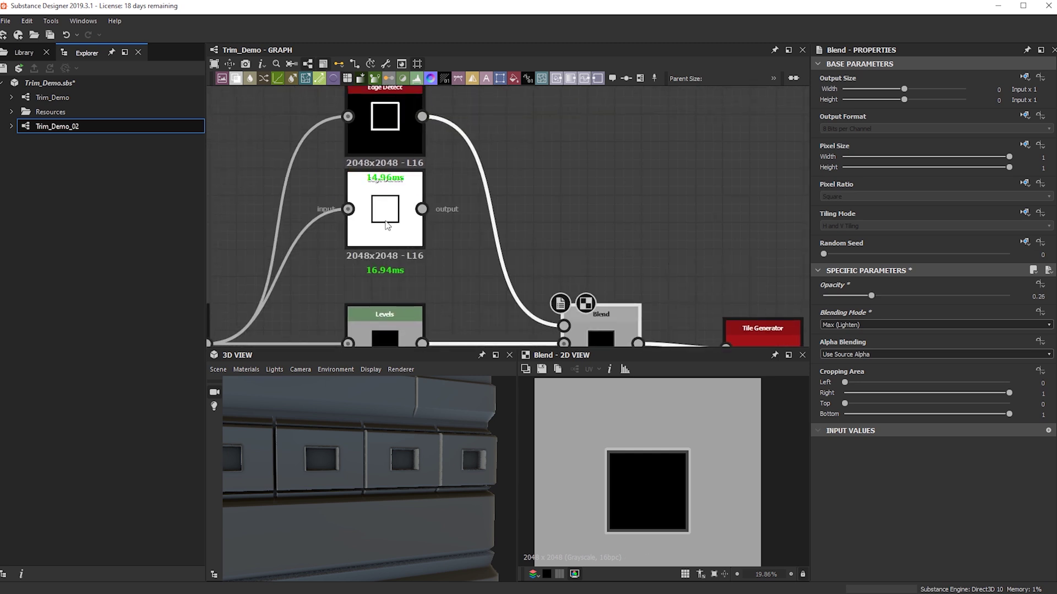
key("Delete")
scroll(642, 467, "up", 5)
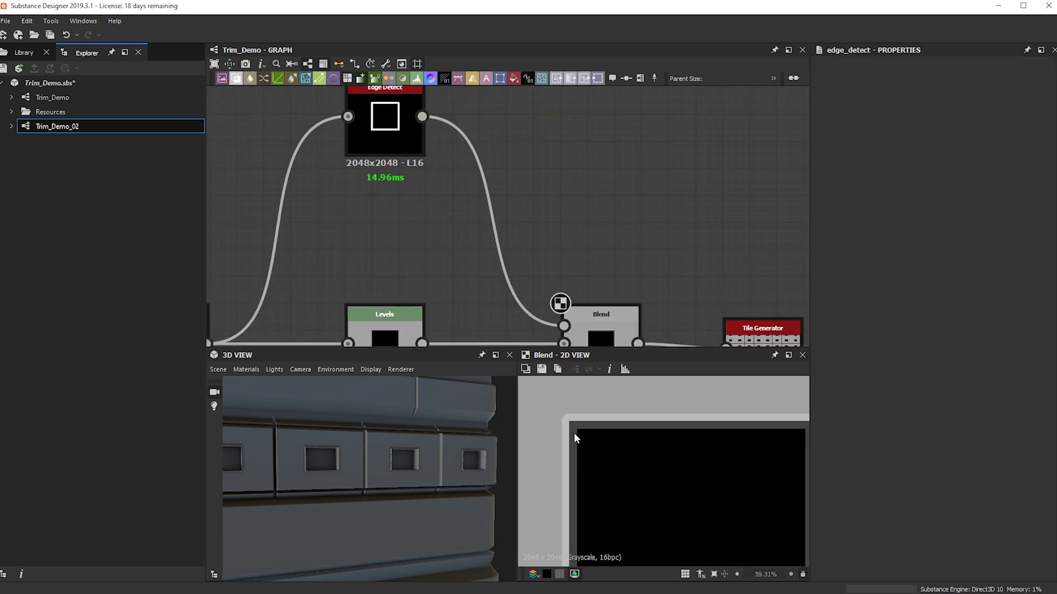
middle_click_drag(384, 178, 400, 274)
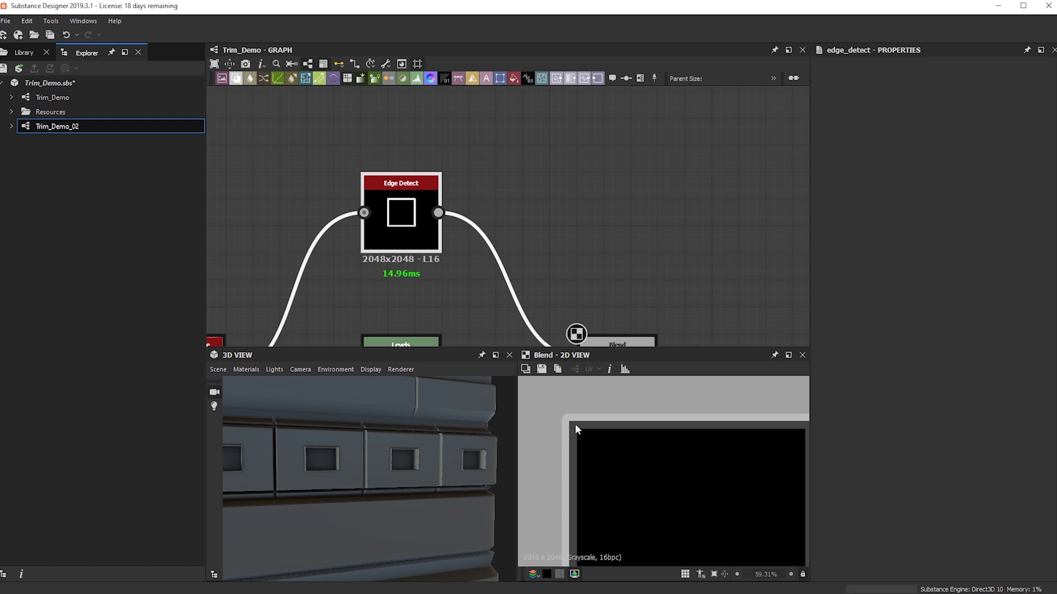
middle_click_drag(268, 305, 390, 222)
scroll(507, 206, "down", 1)
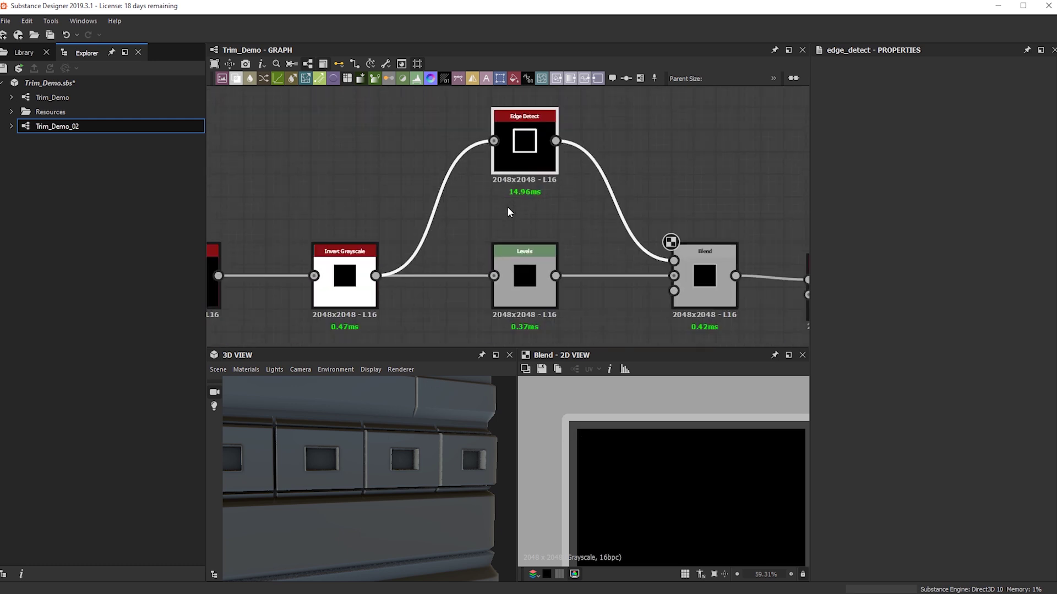
Step: Insert a Transformation 2D node between Edge Detect and the Blend, align it beside Edge Detect and preview the Blend
scroll(508, 207, "down", 1)
left_click(613, 118)
key("space")
type("tr")
left_click(596, 326)
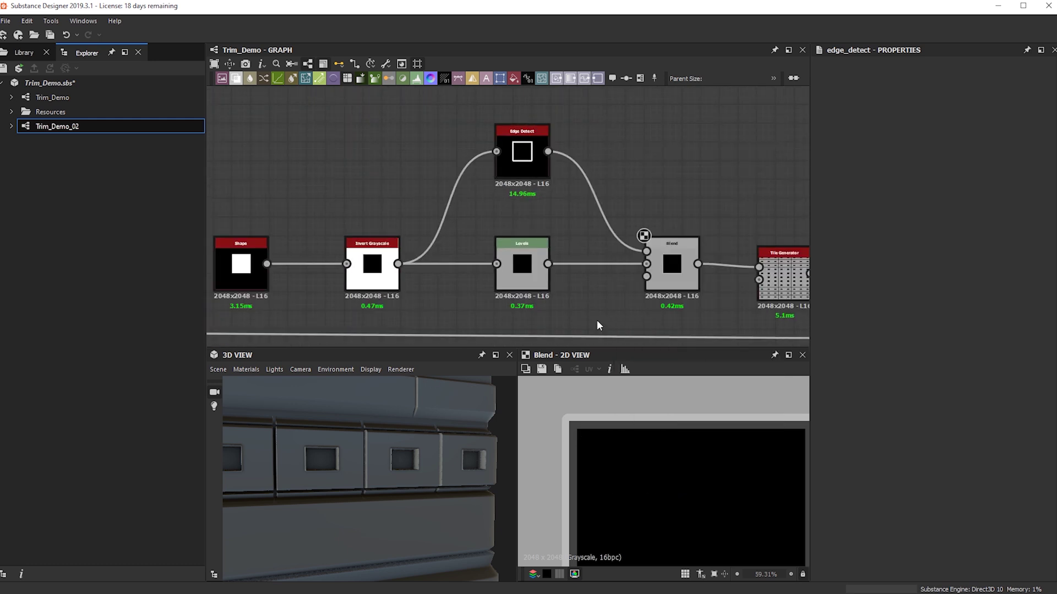
left_click_drag(548, 151, 647, 251)
scroll(681, 443, "down", 5)
left_click(667, 289)
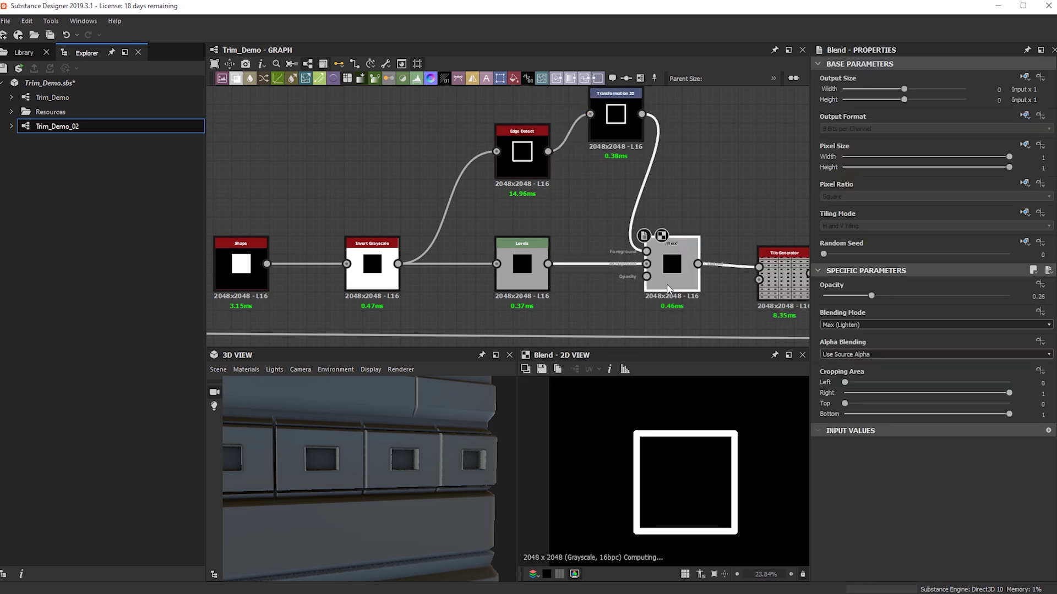
left_click_drag(600, 122, 600, 159)
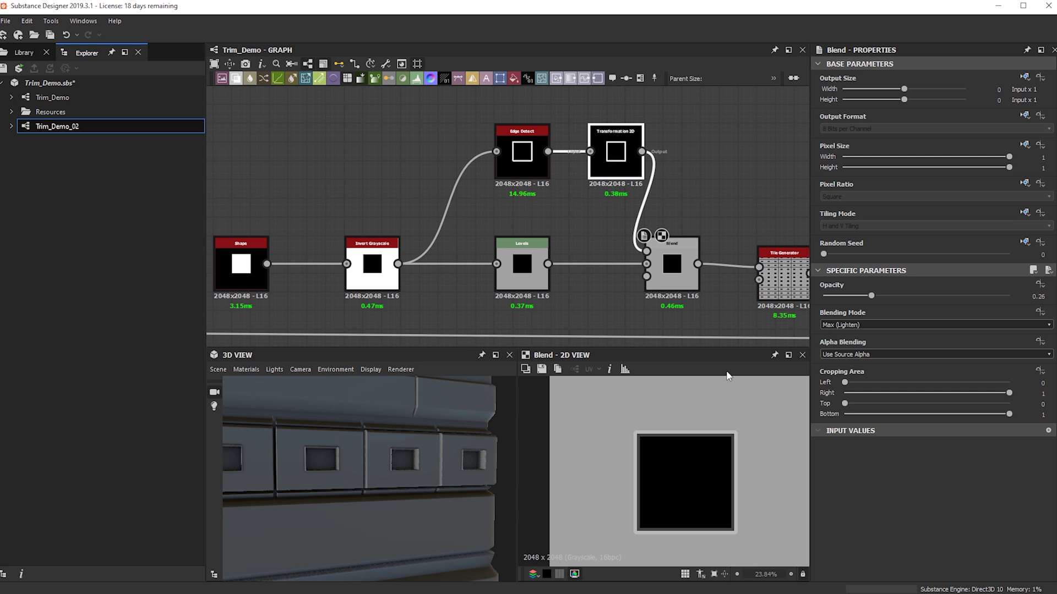
Step: Slightly rescale the square outline with the Transformation 2D's corner handle while previewing the Blend
scroll(730, 438, "down", 4)
left_click_drag(729, 406, 732, 406)
scroll(670, 468, "up", 6)
scroll(704, 439, "up", 2)
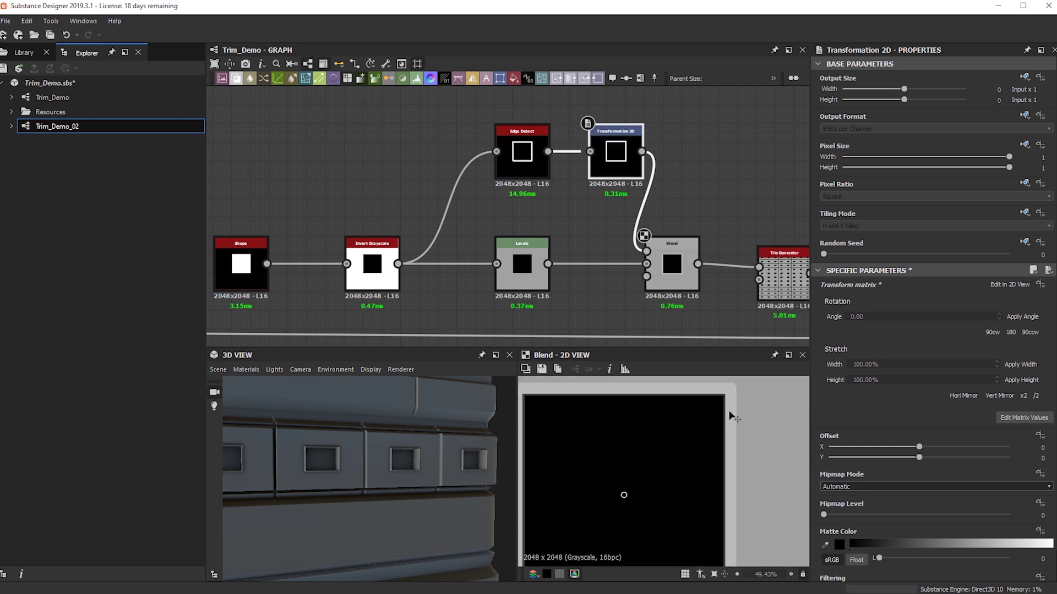
scroll(729, 413, "down", 8)
left_click_drag(732, 401, 731, 401)
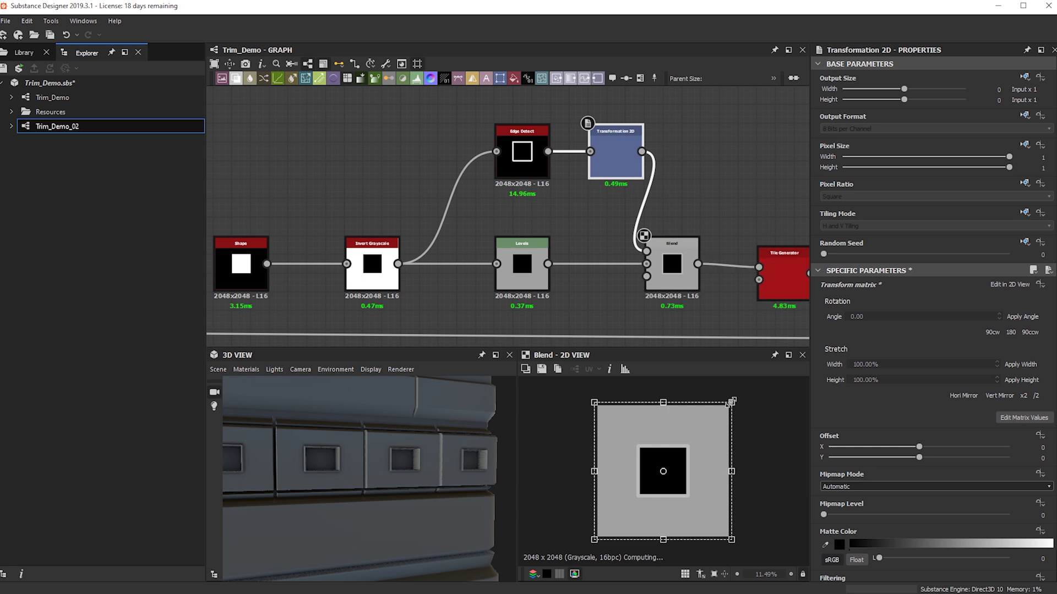
Step: Preview the Height Blend output and examine the edges of the square recesses up close in 2D and 3D
left_click_drag(460, 475, 548, 377)
scroll(762, 295, "up", 1)
middle_click_drag(762, 295, 540, 221)
left_click(762, 289)
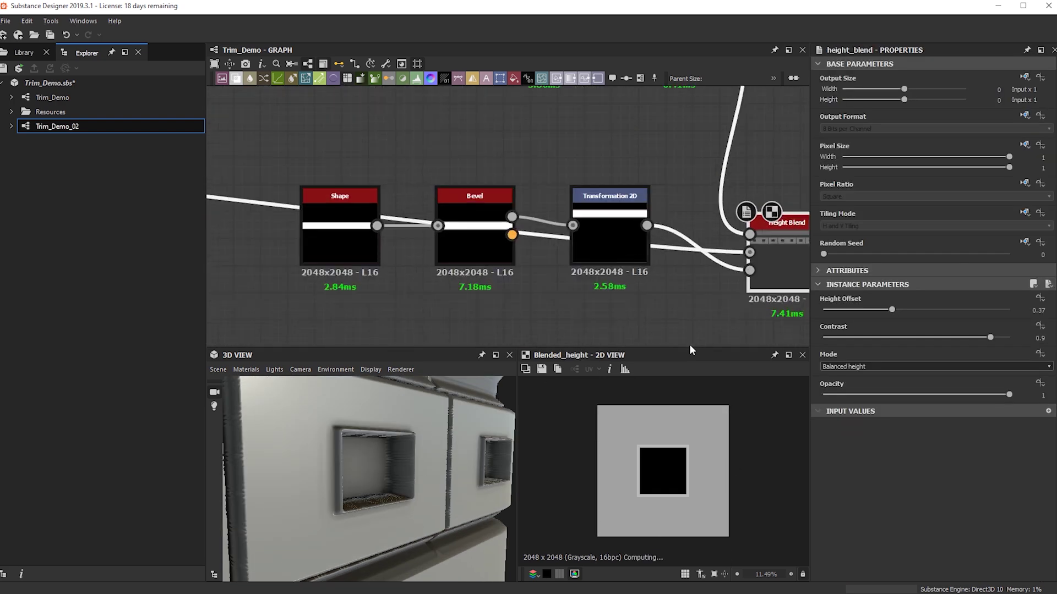
scroll(689, 346, "up", 2)
left_click_drag(484, 474, 383, 449)
scroll(718, 437, "up", 10)
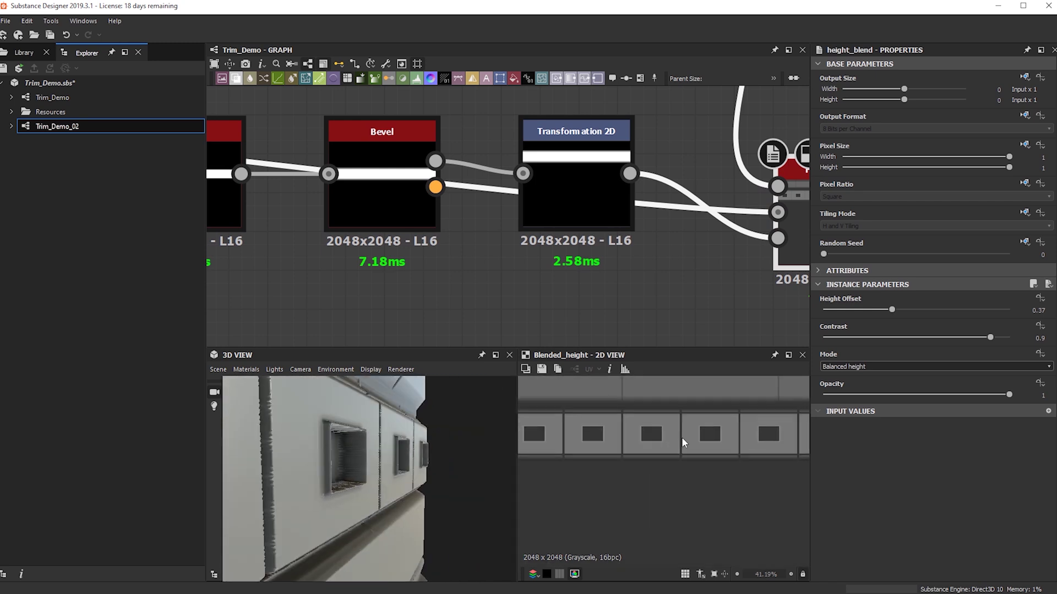
scroll(543, 191, "down", 3)
middle_click_drag(544, 191, 590, 323)
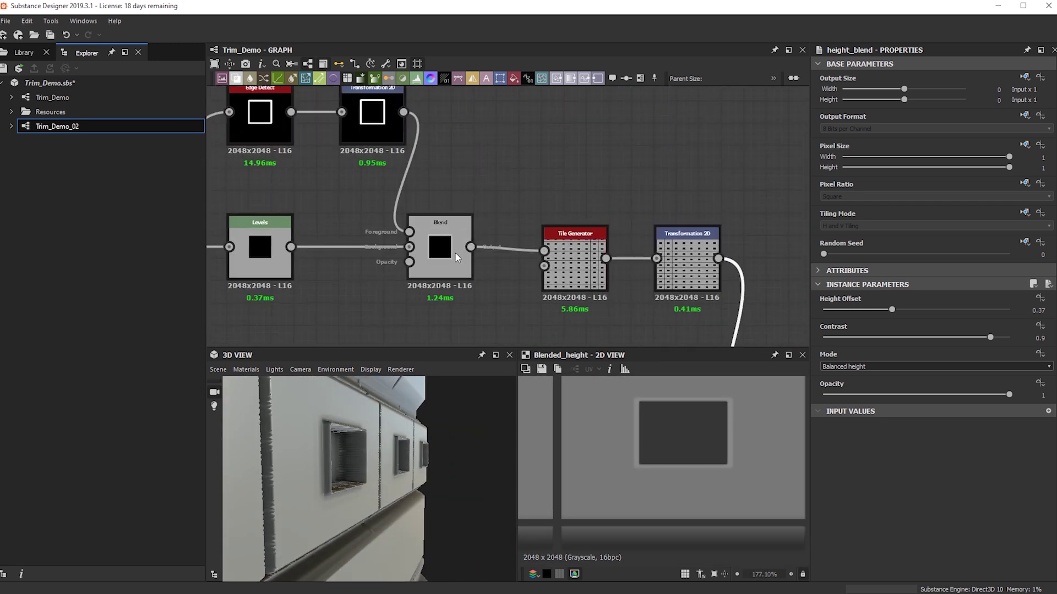
Step: Lower the ornament Blend's opacity to 0.08 and check the softer outline on the 3D model
double_click(455, 252)
left_click_drag(853, 296, 837, 297)
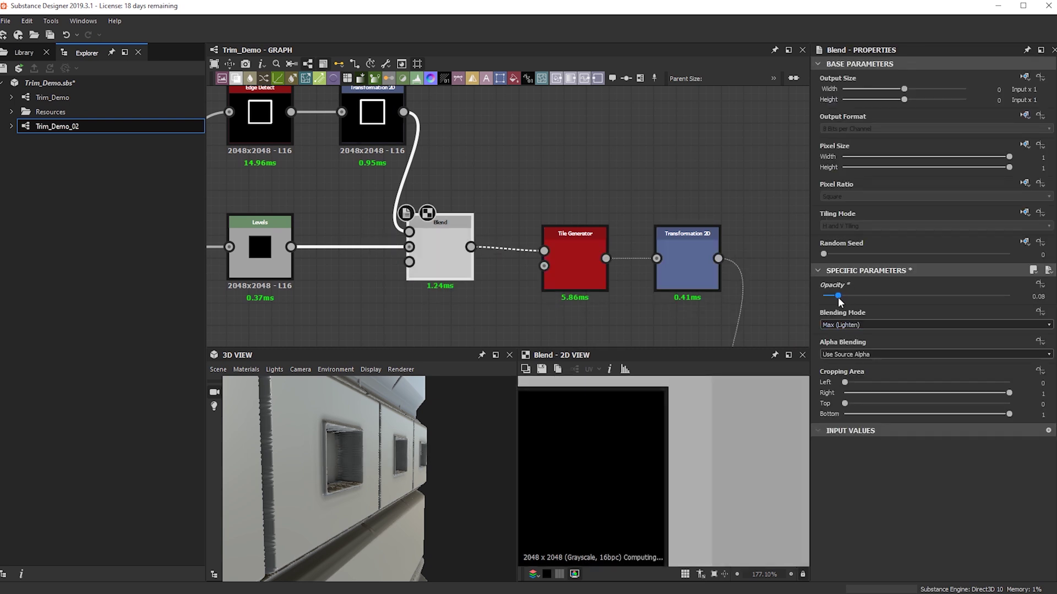
left_click_drag(358, 458, 334, 478)
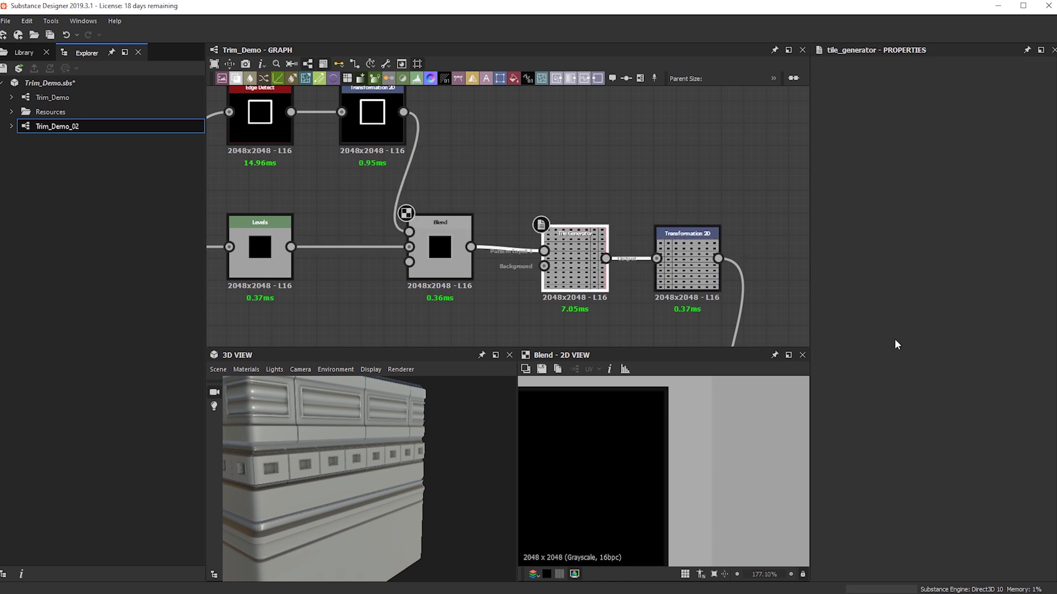
Step: Try the Tile Generator's Checker Mask option on the ornament tiles
scroll(908, 407, "down", 10)
scroll(915, 412, "down", 10)
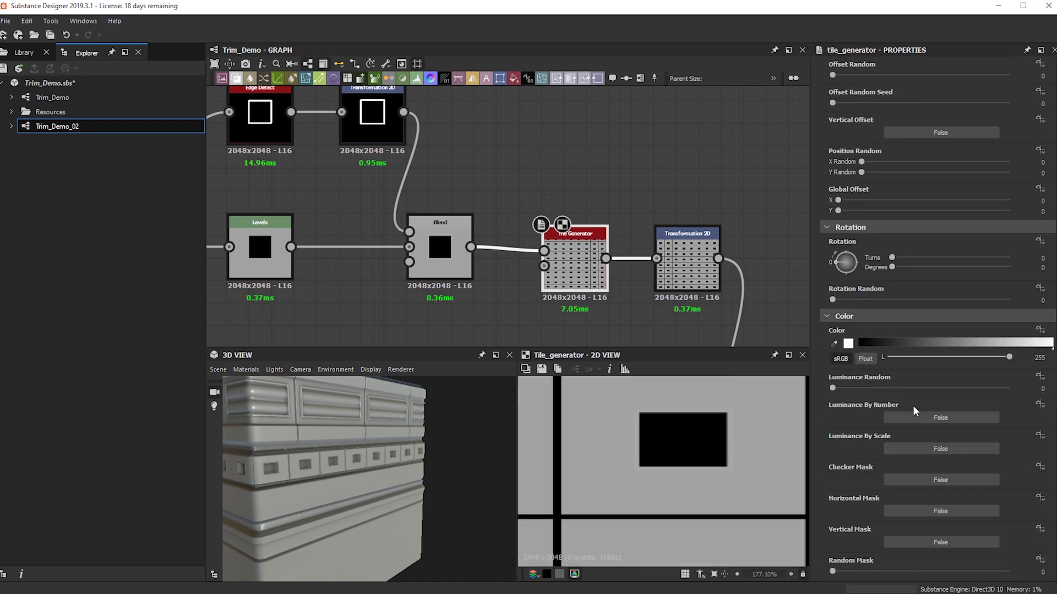
left_click(917, 301)
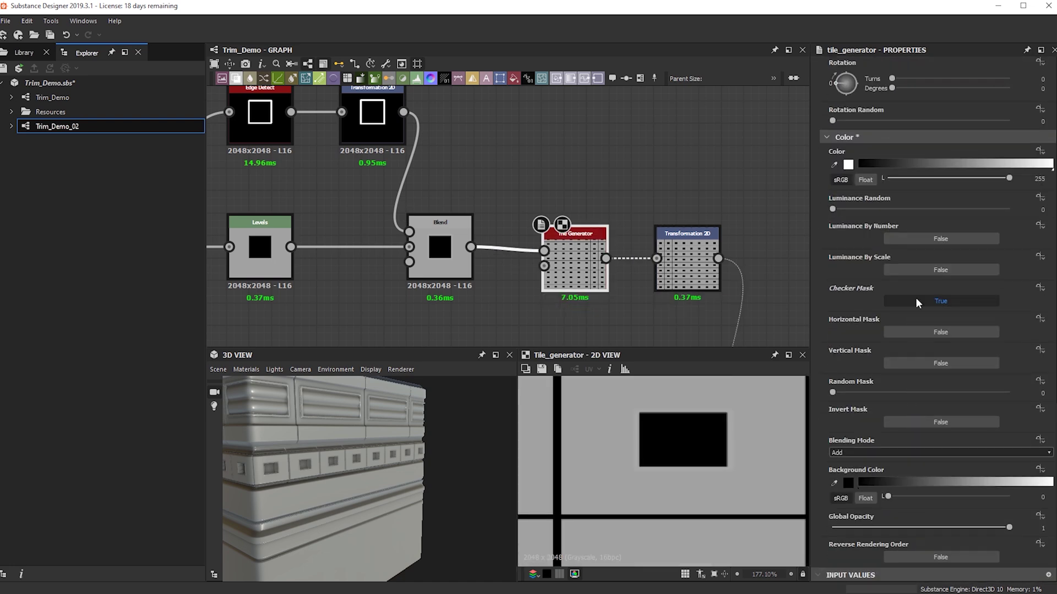
left_click(933, 301)
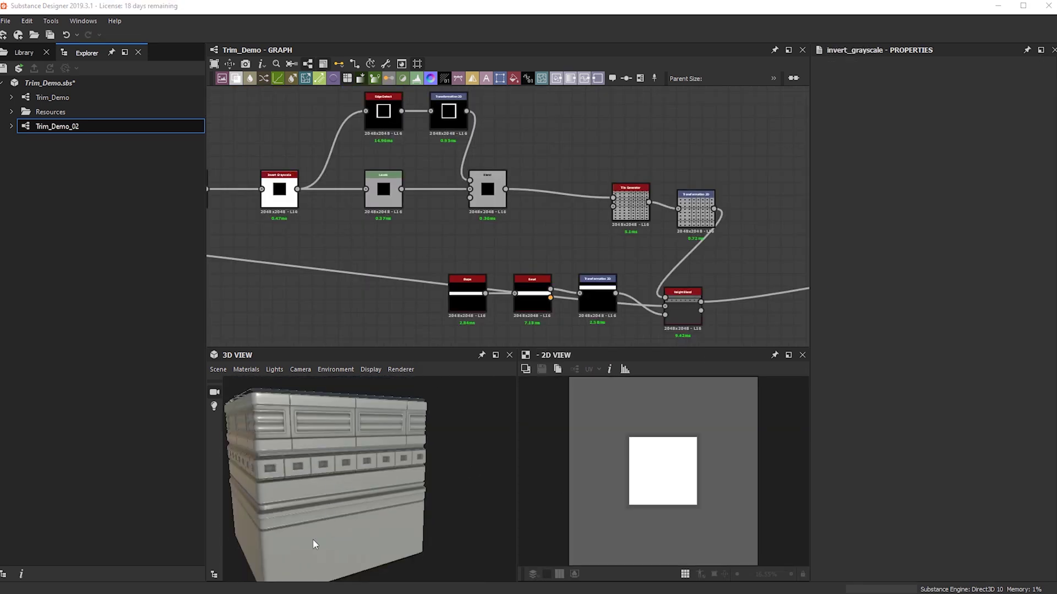
left_click_drag(402, 471, 335, 460)
scroll(282, 467, "up", 3)
middle_click_drag(598, 207, 722, 285)
left_click_drag(388, 161, 617, 267)
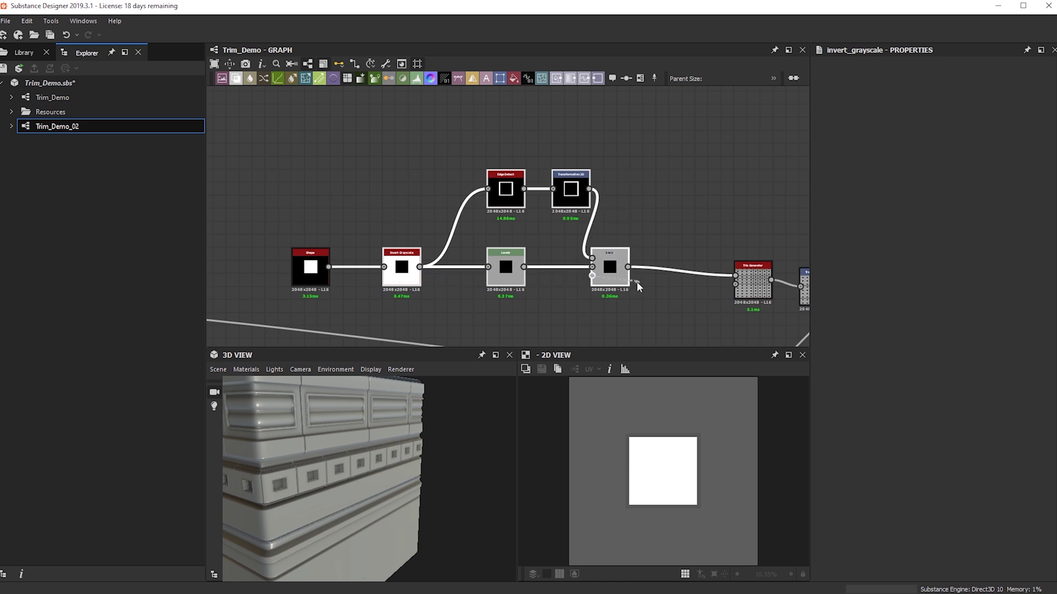
key("Return")
left_click(624, 292)
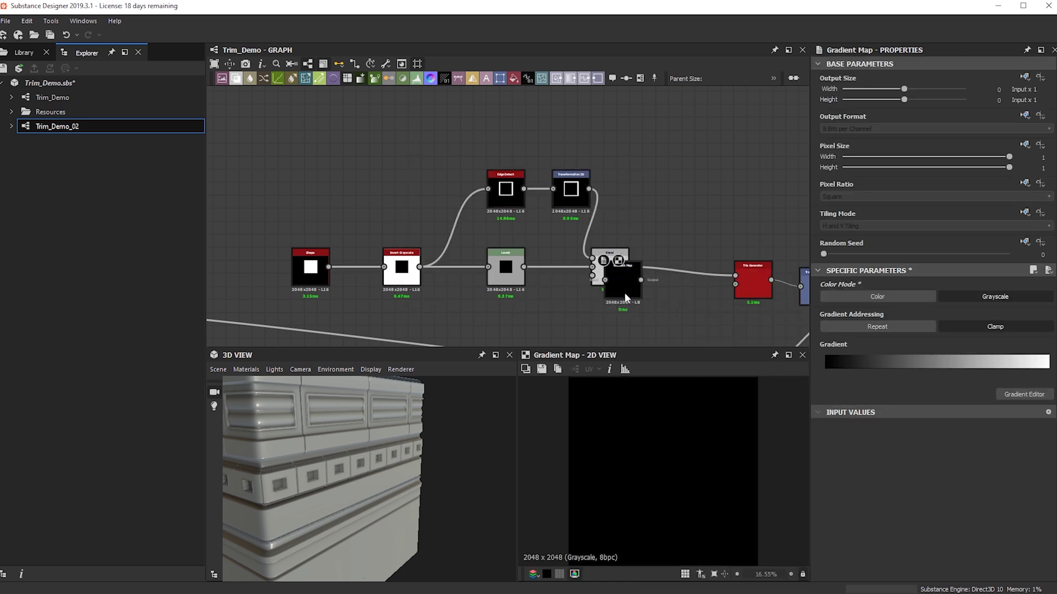
key("BackSpace")
Step: Move the Invert Grayscale, Levels, outline and Blend nodes of the ornament above the Shape node
left_click_drag(633, 312, 418, 149)
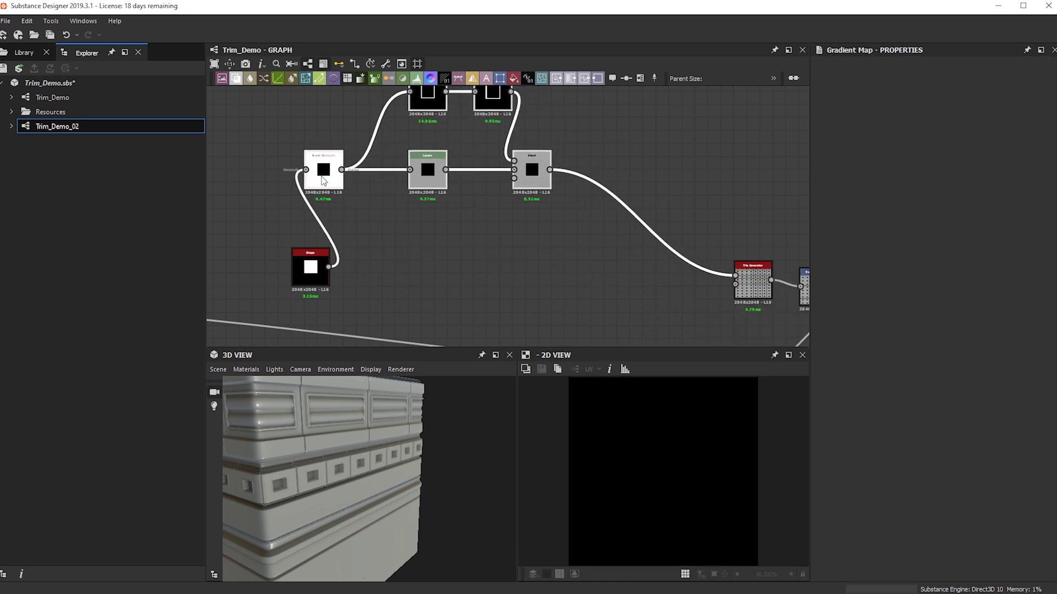
scroll(321, 273, "up", 4)
middle_click_drag(805, 223, 611, 207)
scroll(527, 222, "down", 3)
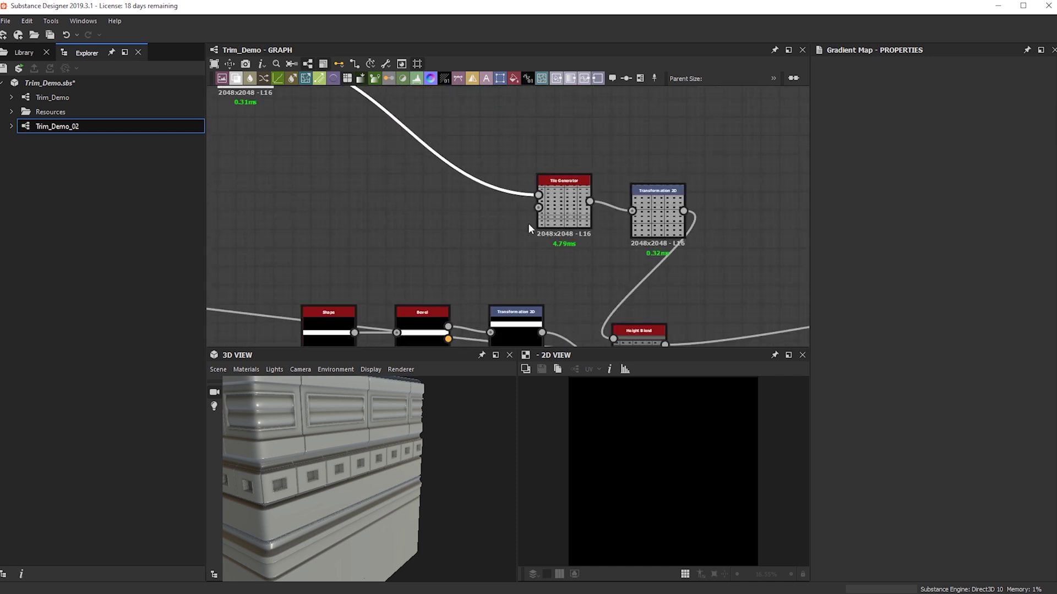
middle_click_drag(475, 229, 513, 234)
scroll(621, 215, "up", 6)
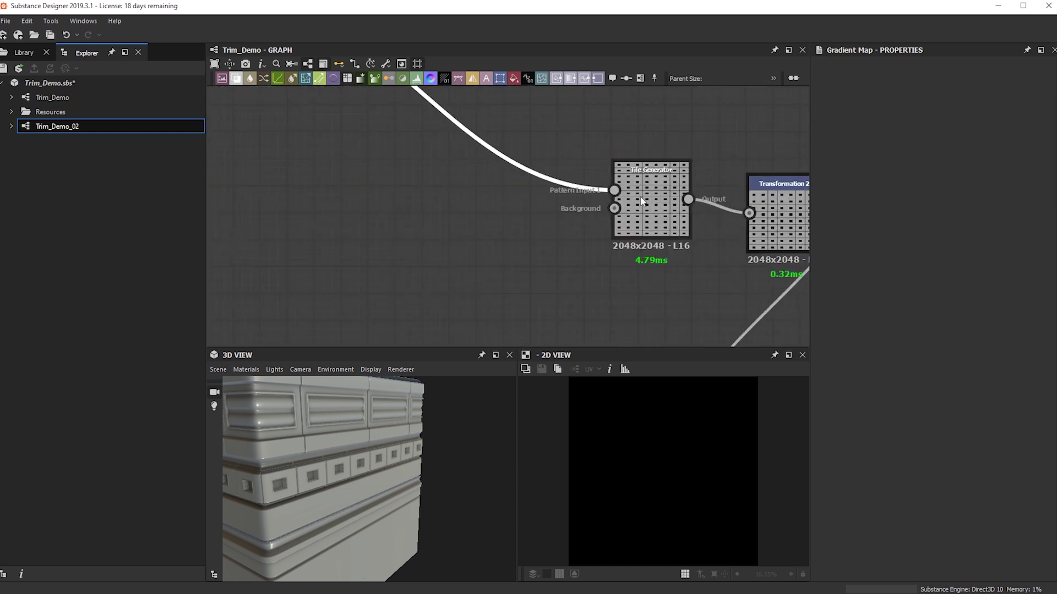
scroll(444, 203, "down", 3)
middle_click_drag(441, 203, 692, 225)
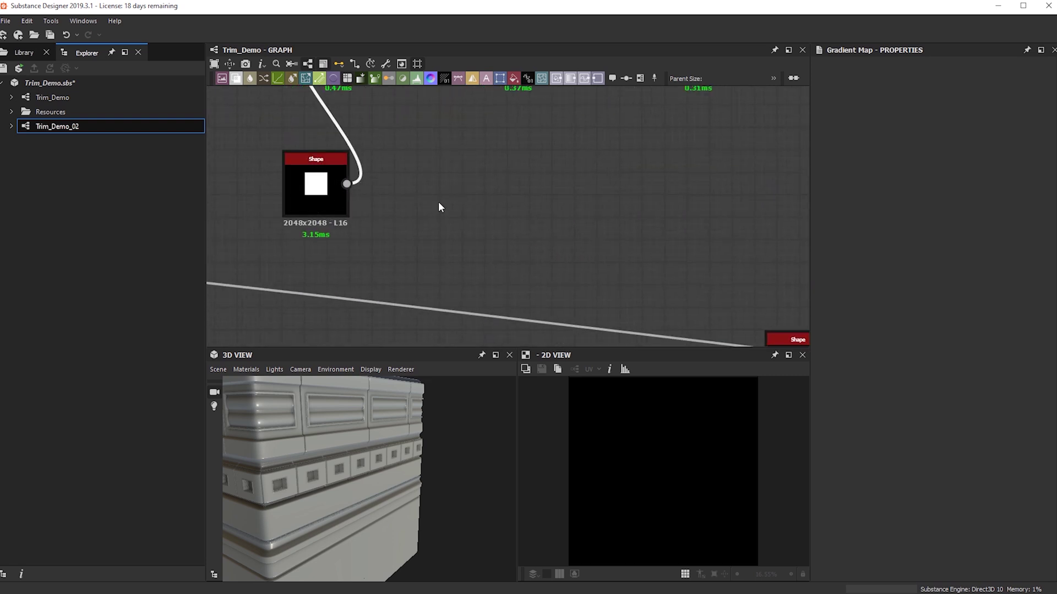
middle_click_drag(619, 185, 430, 204)
scroll(429, 206, "down", 2)
left_click_drag(247, 205, 734, 216)
Step: Place the square Shape node further left below Invert Grayscale, checking the recessed squares on the 3D model
left_click_drag(383, 487, 364, 463)
key("ctrl+z")
middle_click_drag(635, 257, 450, 252)
scroll(572, 255, "up", 2)
middle_click_drag(570, 256, 687, 299)
scroll(674, 296, "down", 1)
left_click_drag(397, 306, 321, 295)
scroll(571, 232, "up", 1)
middle_click_drag(570, 232, 507, 268)
middle_click_drag(372, 343, 439, 286)
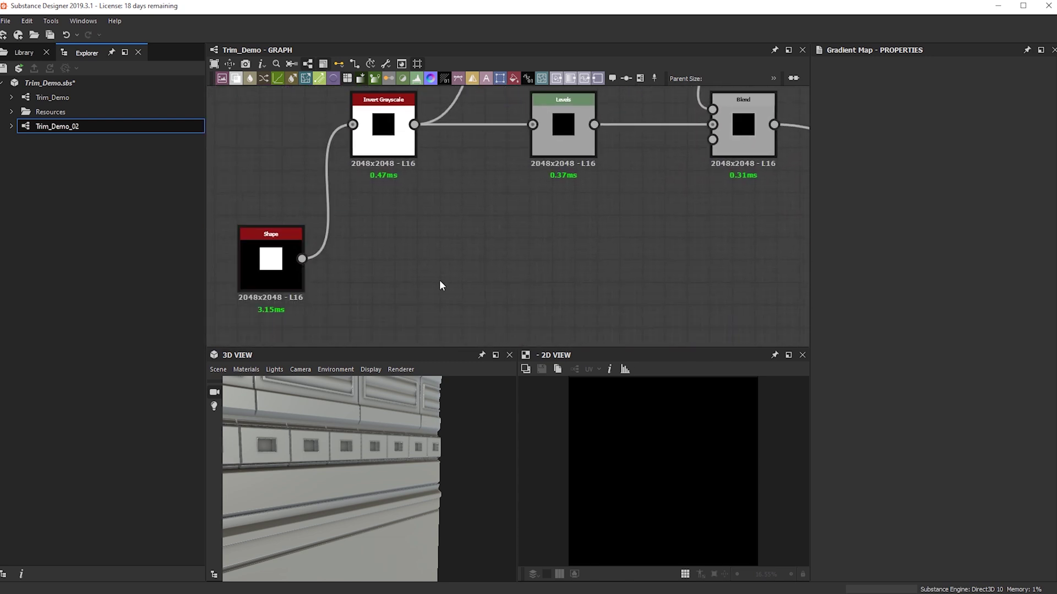
Step: Branch a new Levels node off the square Shape and lower its output white to a light grey
key("space")
key("Escape")
key("l")
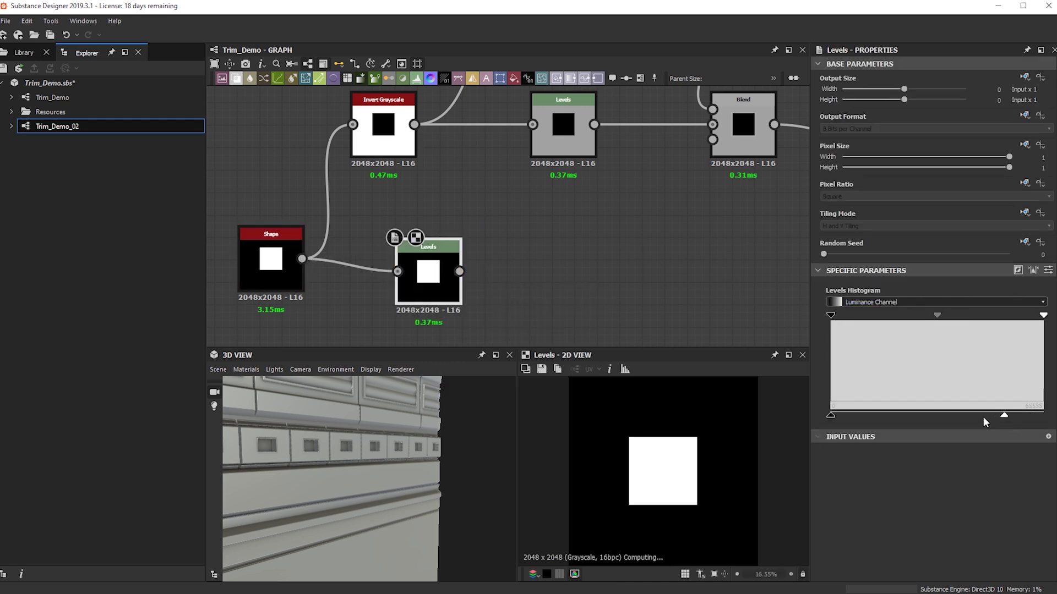
left_click_drag(1003, 416, 979, 417)
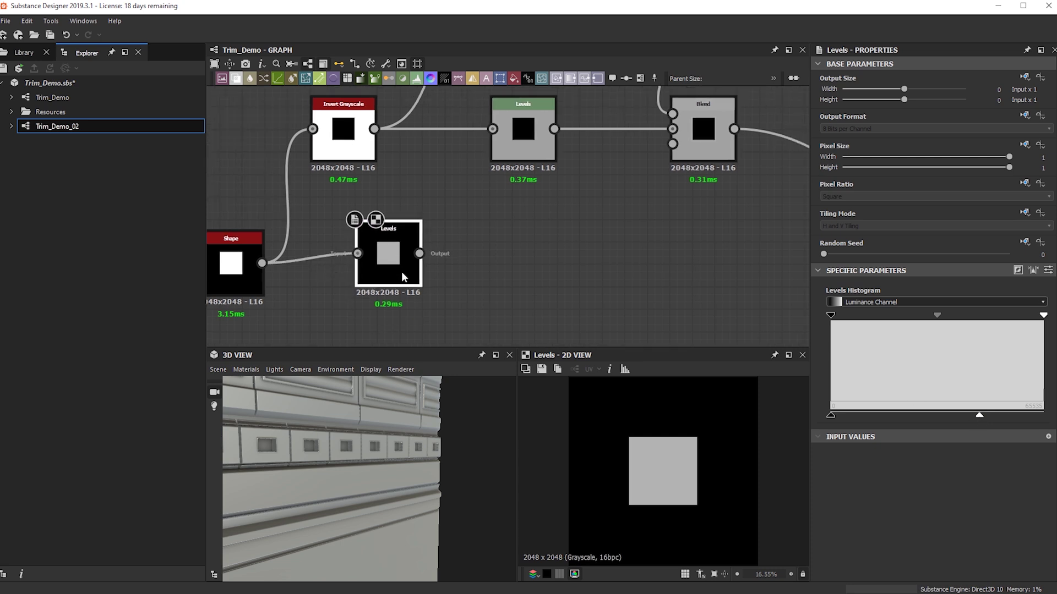
Step: Feed the new Levels into the ornament Blend's background and delete the old Levels node after Invert Grayscale
scroll(401, 272, "down", 3)
middle_click_drag(527, 185, 604, 182)
left_click_drag(624, 141, 614, 153)
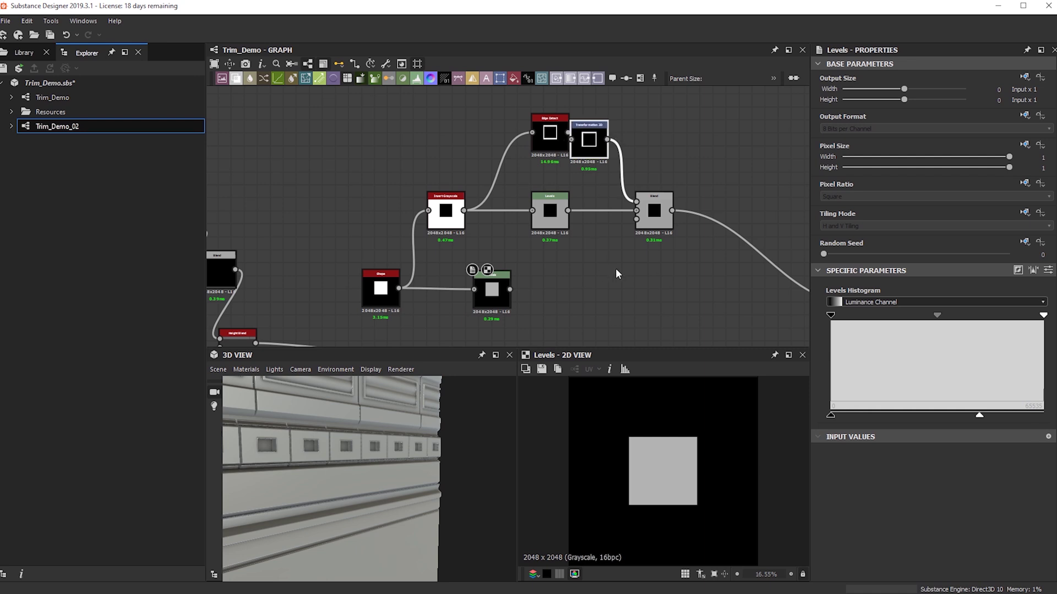
left_click_drag(657, 231, 658, 282)
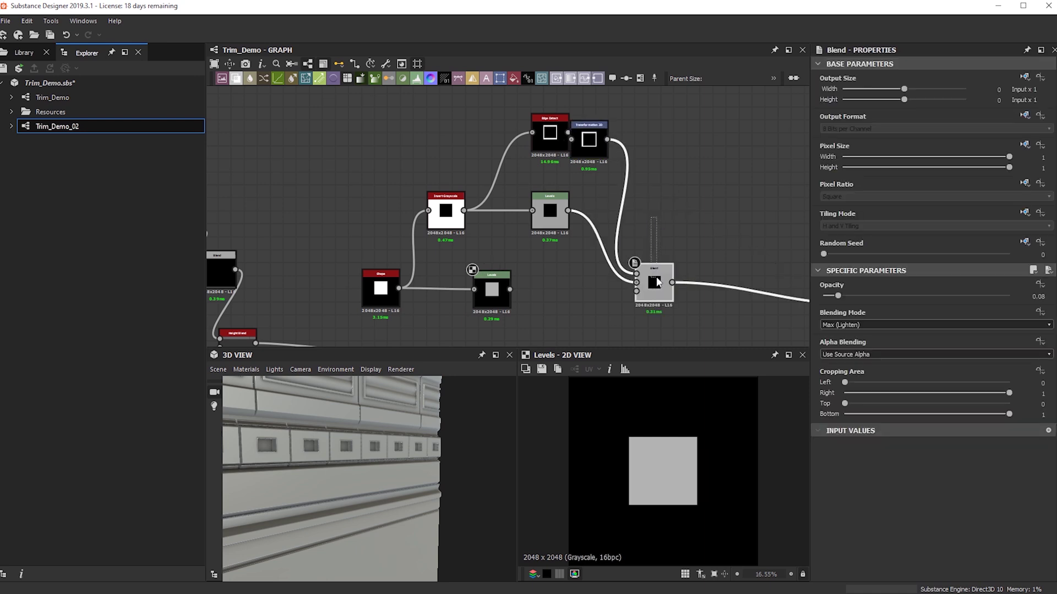
left_click_drag(607, 140, 675, 157)
left_click(639, 179)
key("Delete")
Step: Line up the Edge Detect and Transformation 2D nodes in a row after Invert Grayscale
left_click_drag(549, 134, 508, 210)
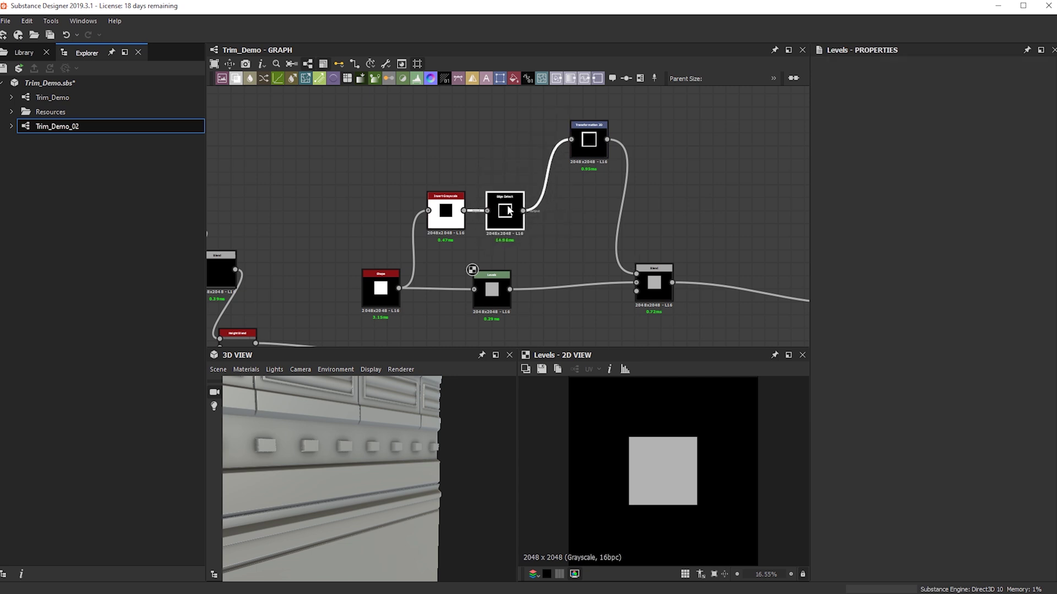
left_click_drag(589, 142, 563, 211)
middle_click_drag(654, 303, 503, 209)
left_click_drag(503, 196, 503, 201)
Step: Preview the Tile Generator output and examine the edges of the raised squares in 2D and 3D
middle_click_drag(781, 247, 659, 259)
scroll(502, 167, "up", 3)
scroll(458, 172, "up", 2)
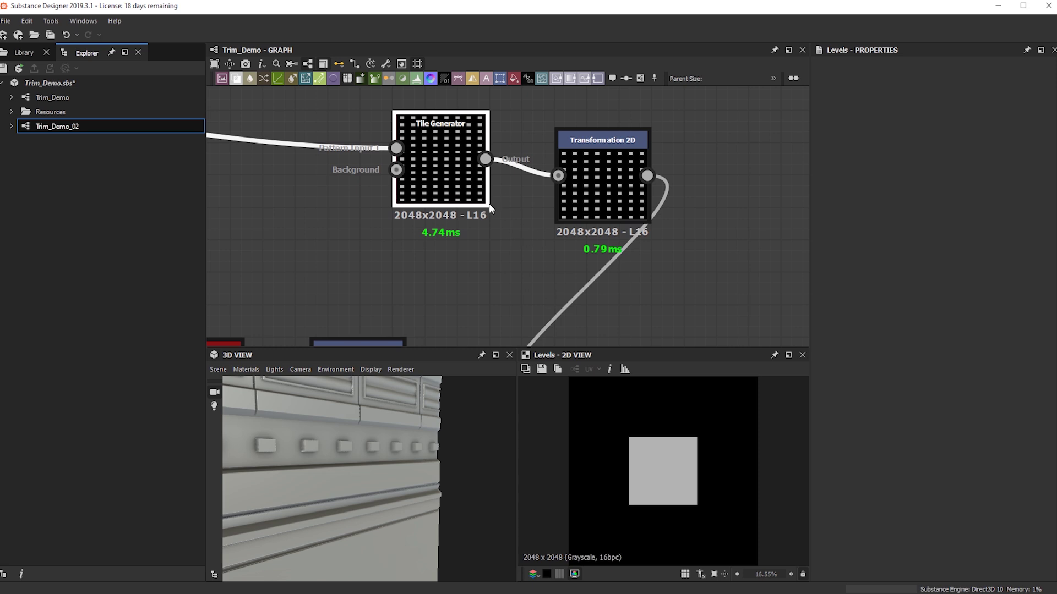
double_click(474, 178)
scroll(555, 298, "down", 1)
scroll(710, 447, "up", 10)
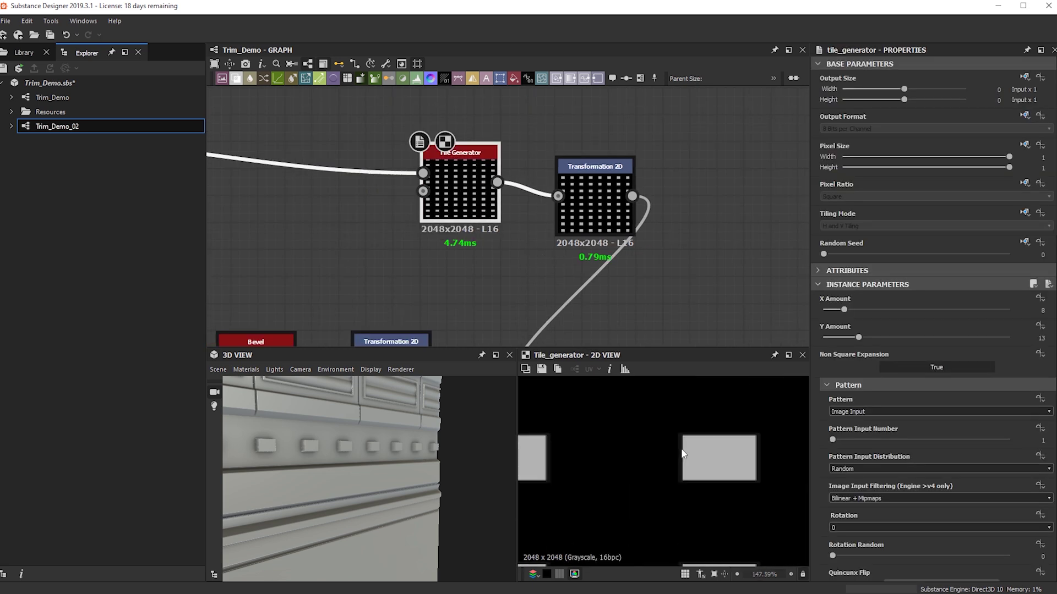
scroll(660, 247, "down", 1)
middle_click_drag(660, 248, 911, 282)
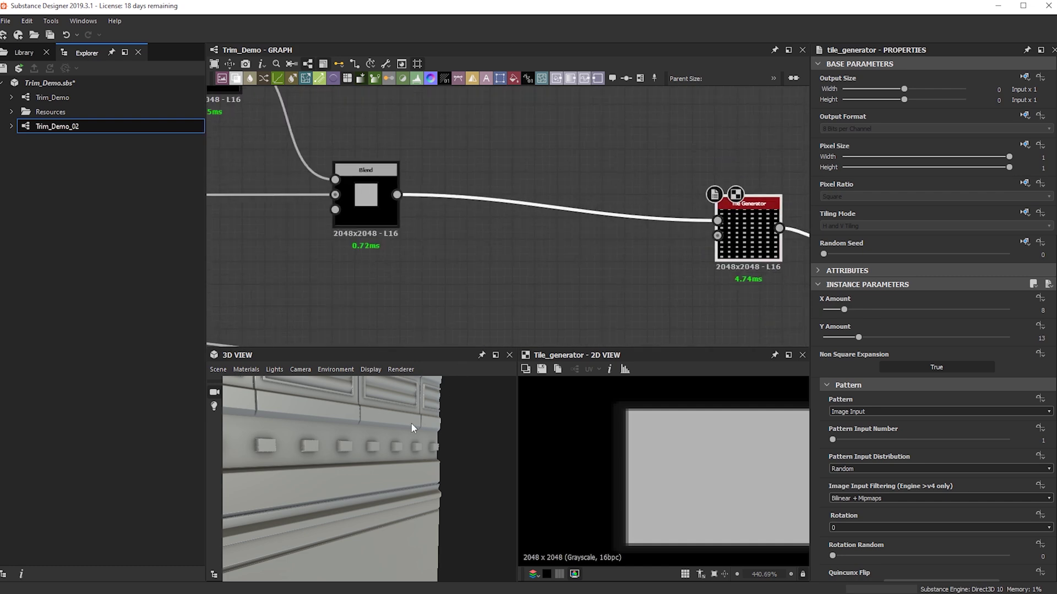
scroll(338, 435, "up", 5)
middle_click_drag(342, 388, 356, 438)
scroll(391, 427, "up", 4)
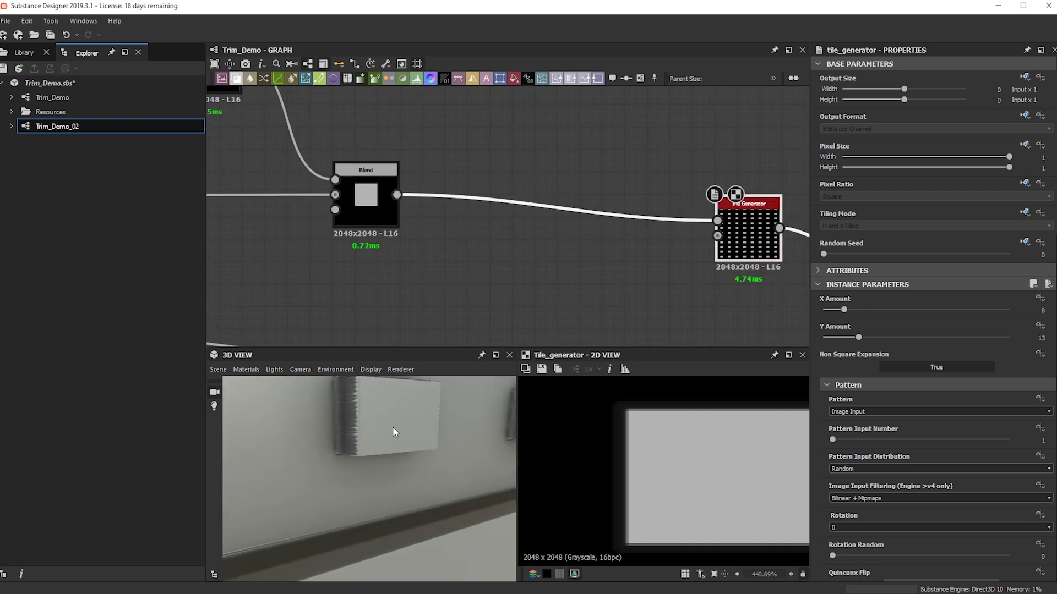
scroll(485, 267, "down", 2)
scroll(454, 214, "down", 4)
Step: Raise the ornament Blend's opacity to 0.81 to strengthen the outline around the squares
middle_click_drag(454, 215, 543, 233)
scroll(435, 187, "up", 3)
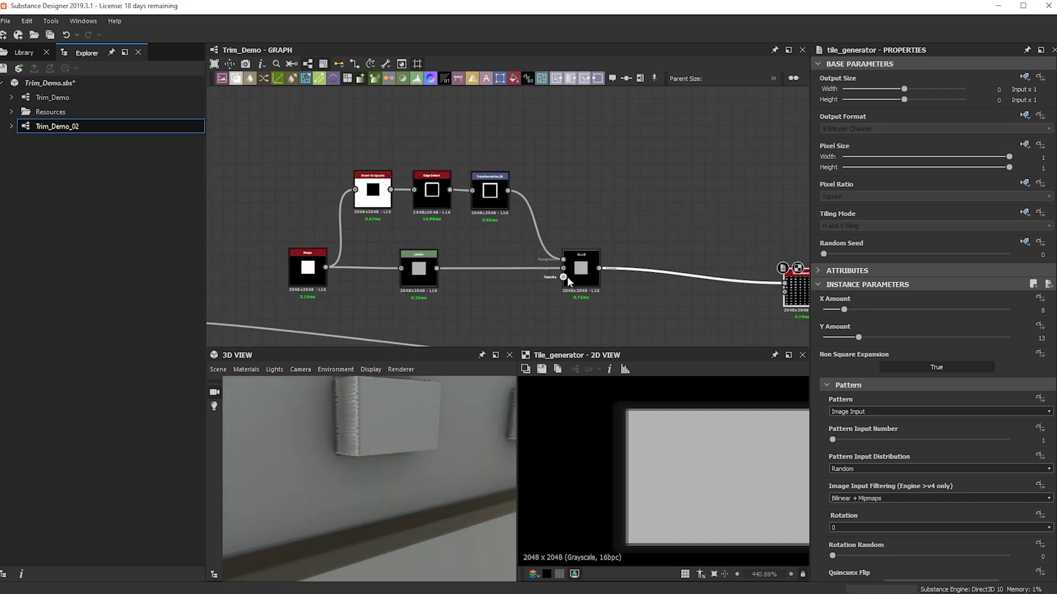
left_click(581, 268)
left_click(890, 295)
left_click_drag(893, 295, 974, 300)
Step: Space out the ornament's Tile Generator, its Transformation 2D and the Height Blend node in the graph
scroll(667, 251, "down", 3)
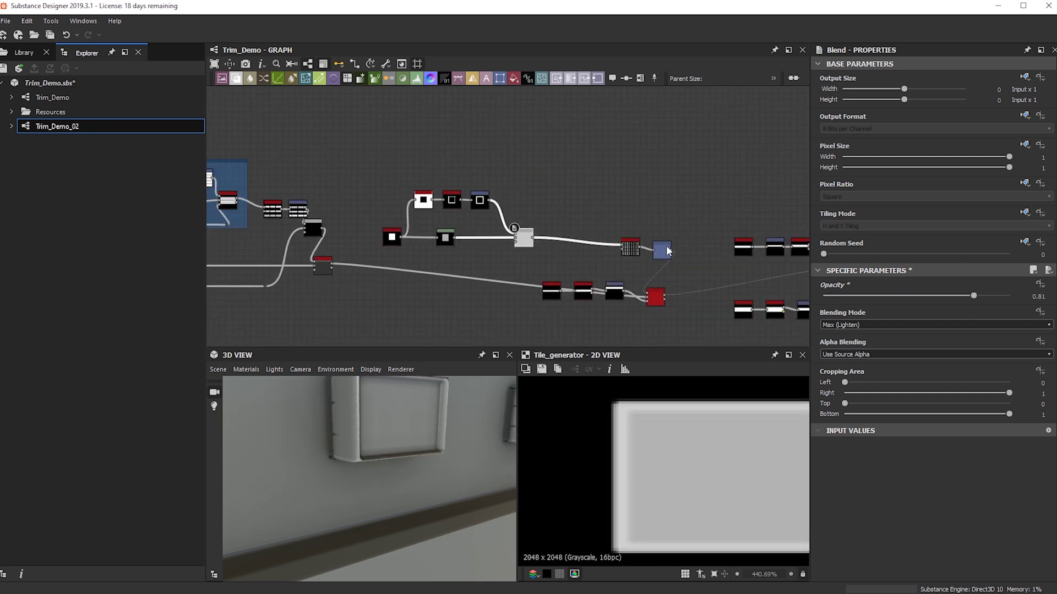
scroll(667, 246, "up", 3)
left_click_drag(599, 261, 513, 247)
left_click_drag(646, 259, 581, 240)
scroll(587, 253, "down", 2)
middle_click_drag(618, 316, 745, 278)
scroll(745, 278, "up", 3)
left_click_drag(777, 287, 796, 289)
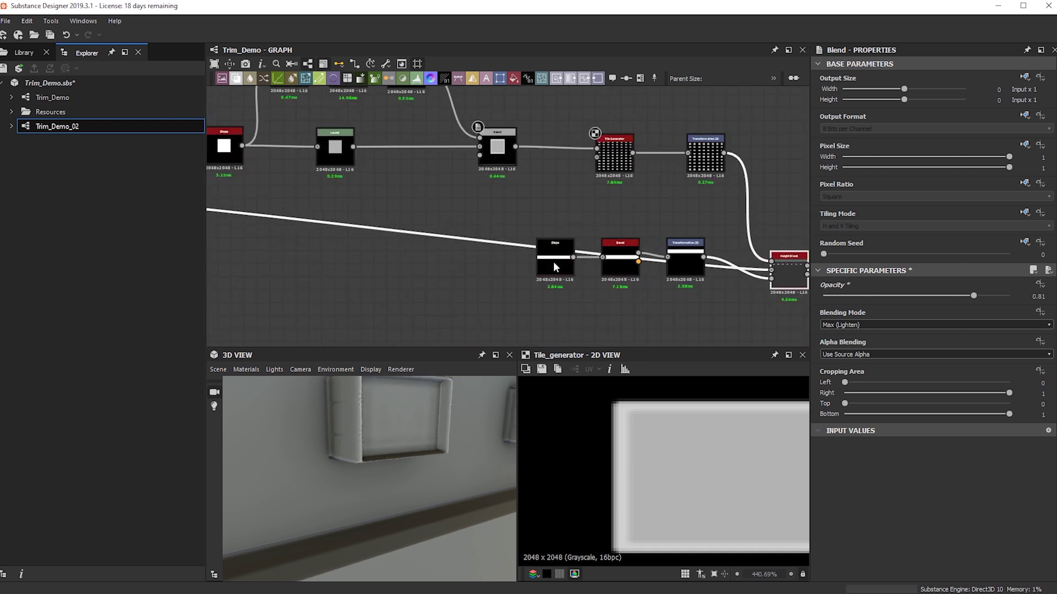
Step: Move the mask band's Shape, Bevel and Transformation 2D lower, and check the raised squares in 3D under changed lighting
left_click_drag(663, 307, 555, 322)
left_click_drag(672, 265, 678, 315)
middle_click_drag(678, 316, 483, 291)
left_click_drag(411, 441, 389, 433)
right_click_drag(390, 434, 438, 428, "ctrl+shift")
scroll(438, 428, "down", 2)
left_click_drag(438, 428, 414, 444)
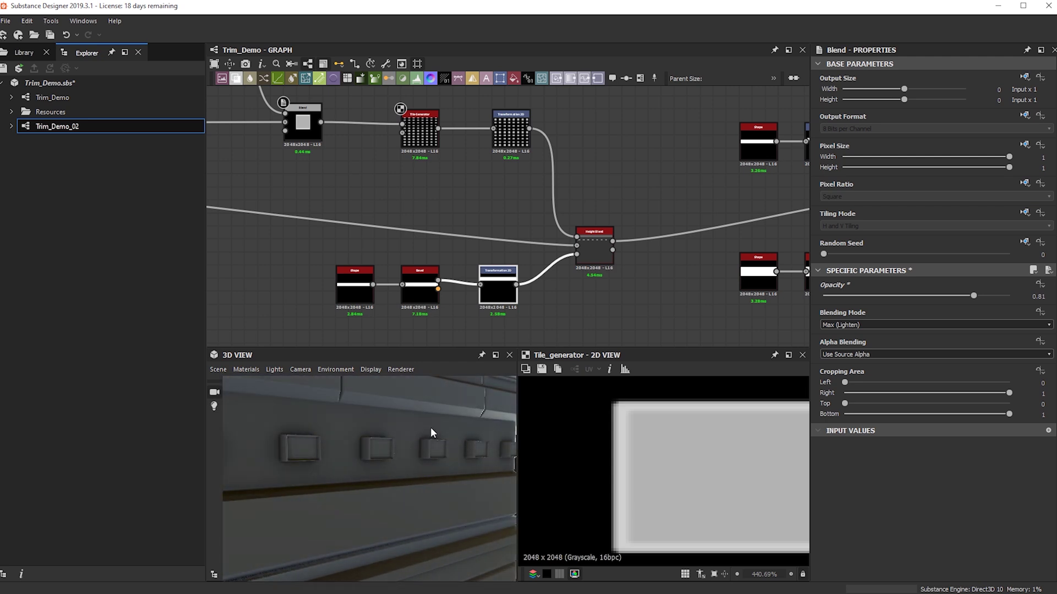
Step: Duplicate the band's Shape, Bevel and Transformation 2D chain and place the copy below the Tile Generator
left_click(515, 286)
scroll(484, 232, "down", 2)
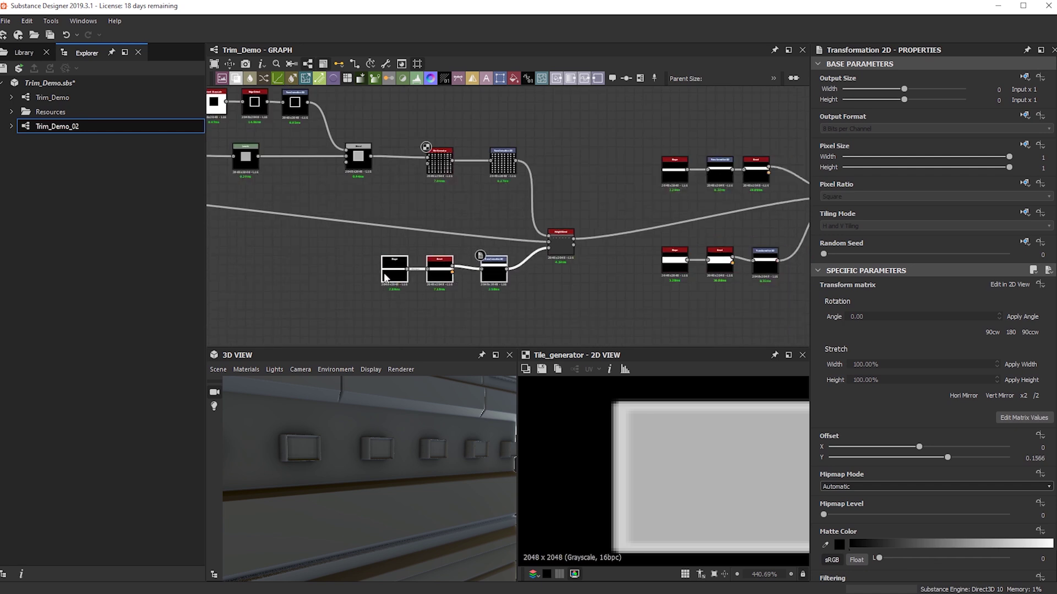
left_click_drag(524, 323, 379, 278)
key("ctrl+c")
key("ctrl+v")
left_click_drag(514, 219, 441, 209)
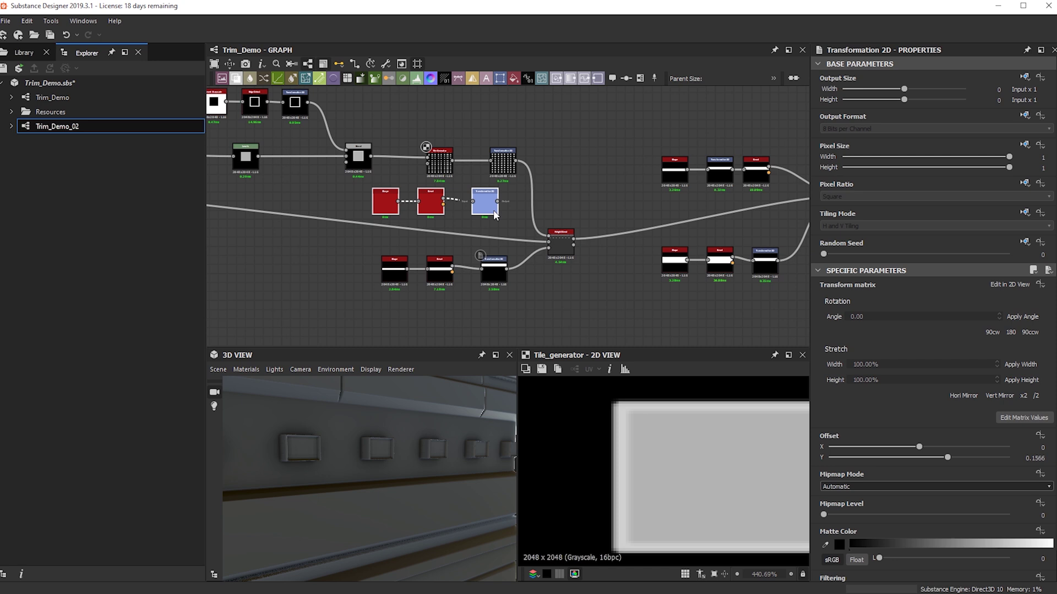
Step: Add a Blend node with the tiled ornament as foreground and the duplicated band as background
scroll(495, 214, "up", 4)
middle_click_drag(486, 198, 444, 223)
left_click(464, 131)
left_click_drag(464, 131, 419, 131)
left_click(567, 173)
key("space")
type("b")
key("Escape")
left_click_drag(464, 224, 581, 181)
left_click_drag(464, 122, 560, 164)
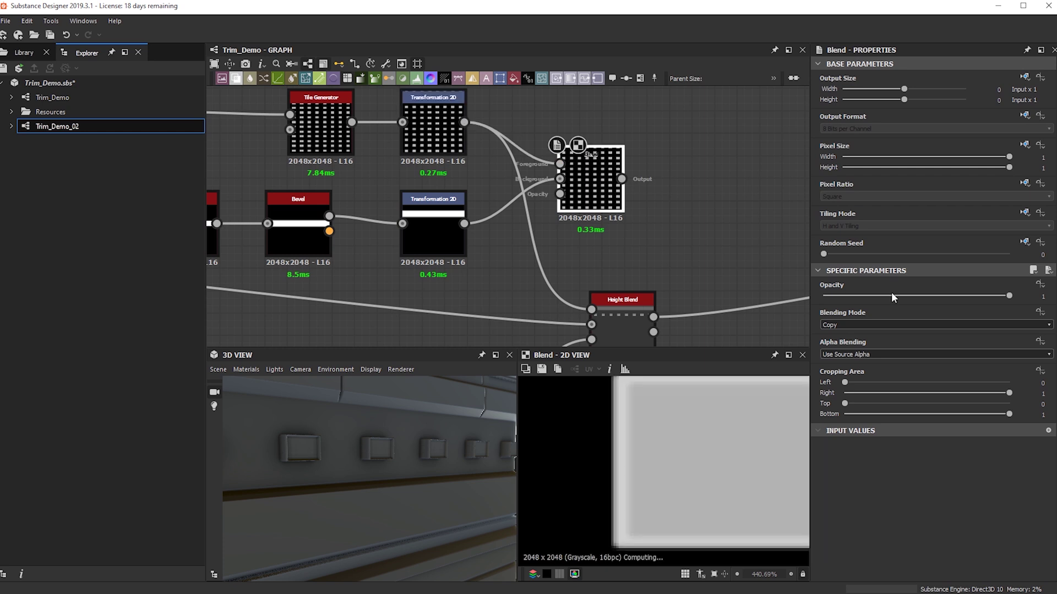
Step: Set the new Blend's blending mode to Subtract with an opacity of 1
scroll(726, 424, "down", 5)
left_click(881, 324)
left_click(880, 323)
scroll(881, 324, "down", 2)
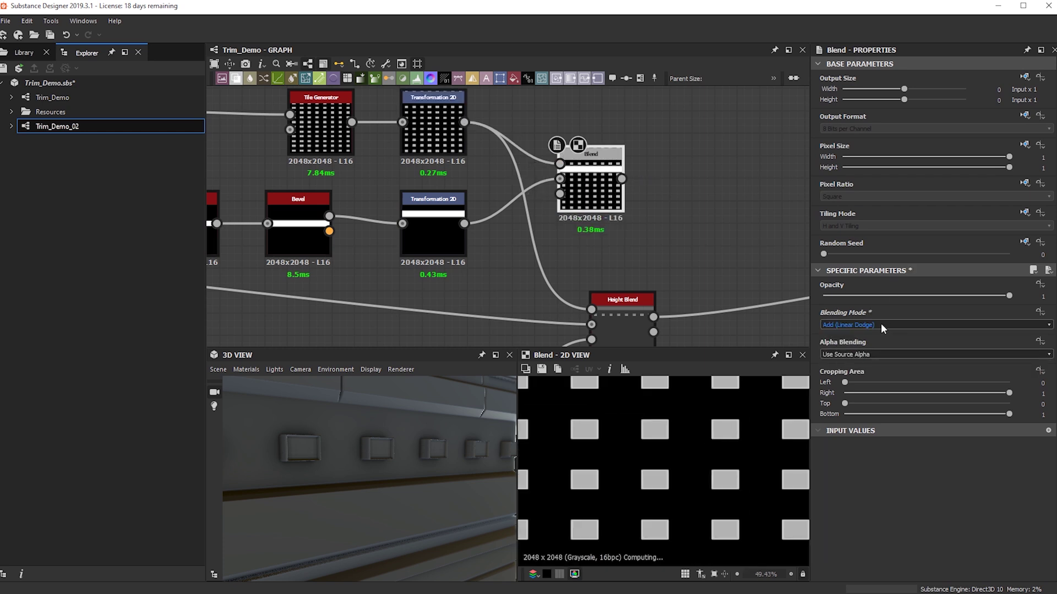
left_click_drag(948, 295, 917, 297)
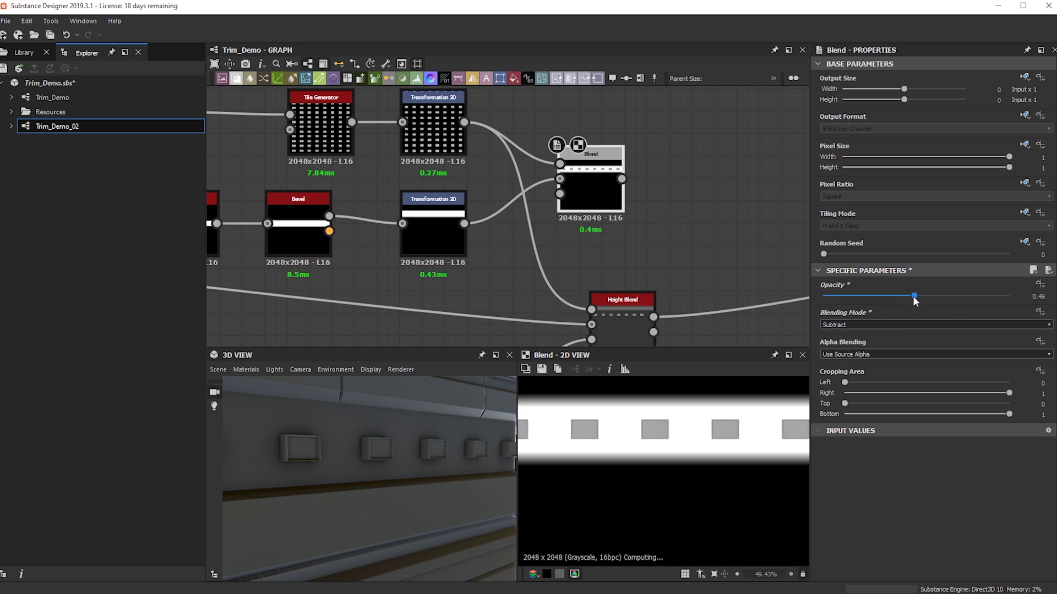
left_click_drag(996, 305, 1018, 305)
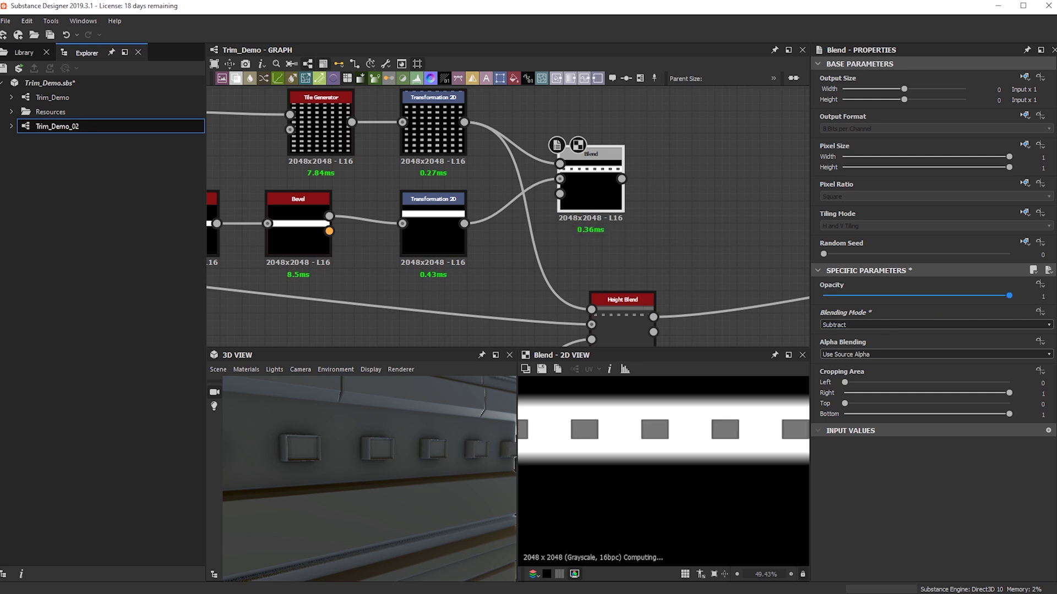
Step: Feed the subtracting Blend into the Height Blend's first input in place of the tiled ornament and check the 3D model
left_click_drag(581, 338, 591, 310)
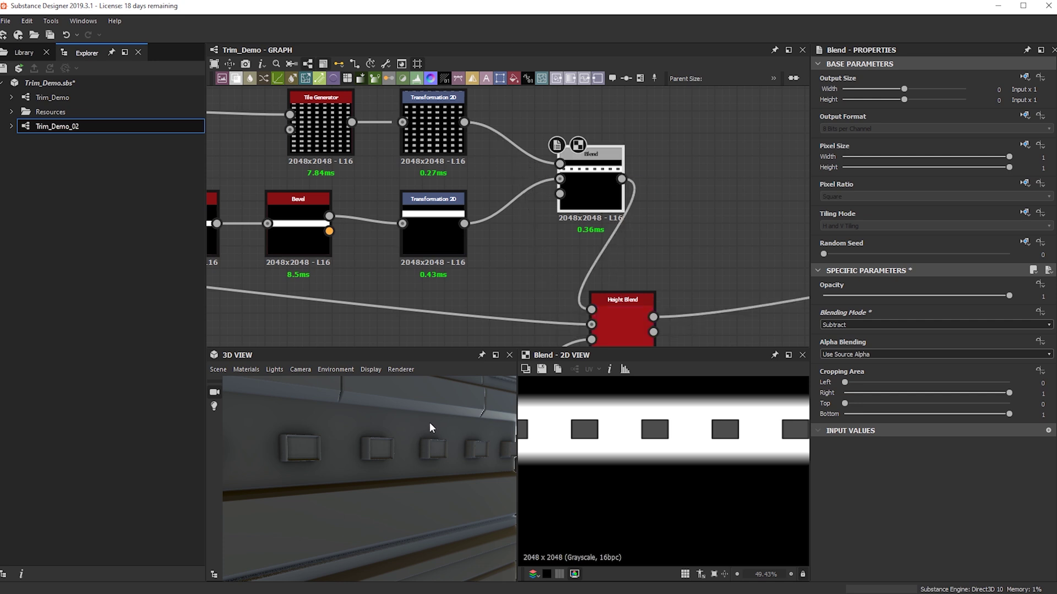
left_click_drag(414, 489, 382, 475)
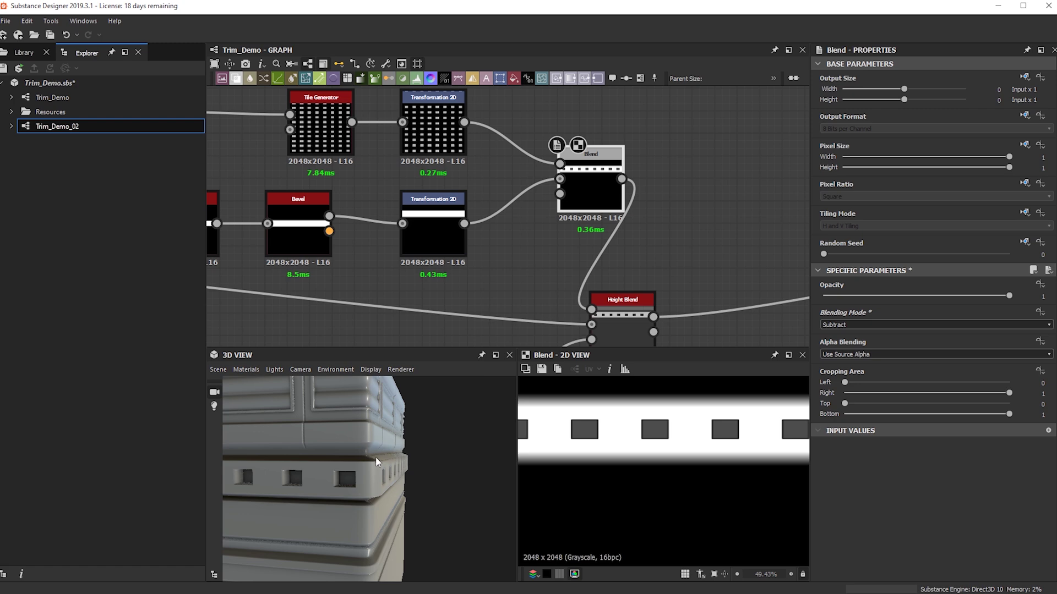
scroll(628, 256, "down", 3)
Step: Move the Height Blend node away from the new Blend and set its Height Offset to 0.22
left_click_drag(616, 246, 674, 219)
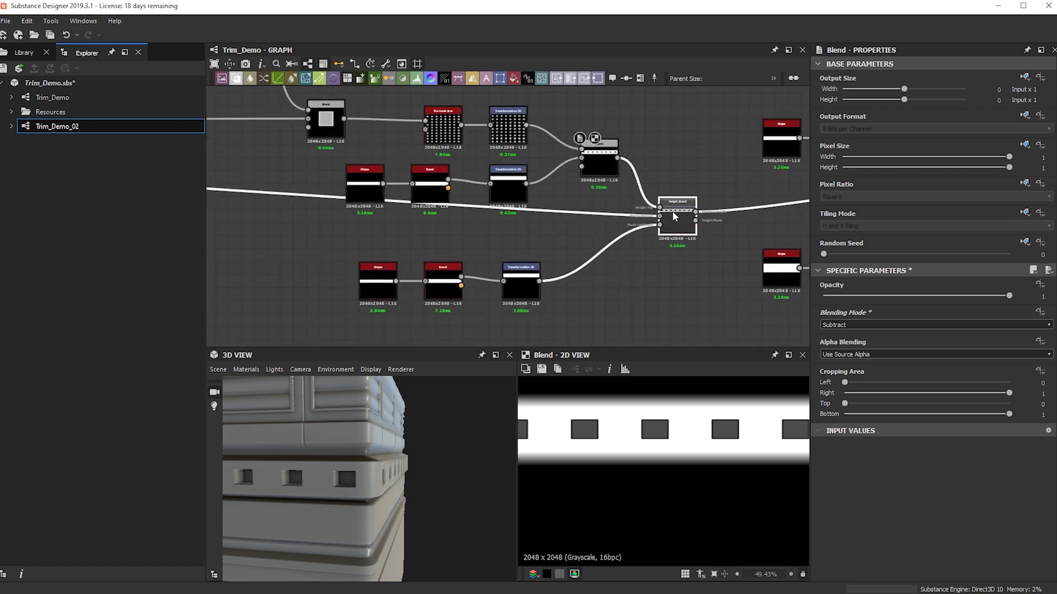
double_click(673, 210)
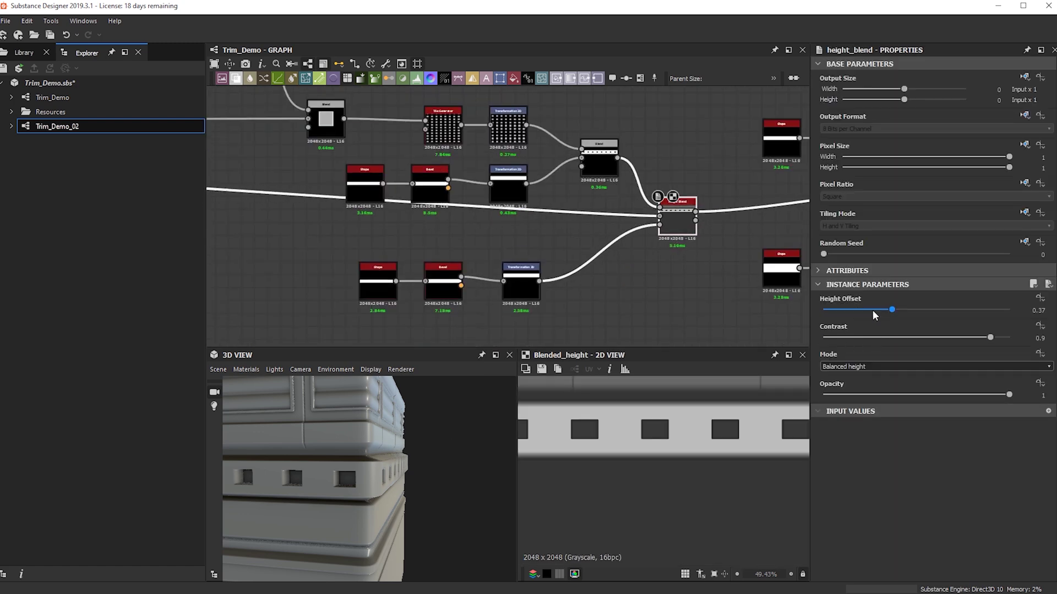
left_click_drag(879, 309, 870, 310)
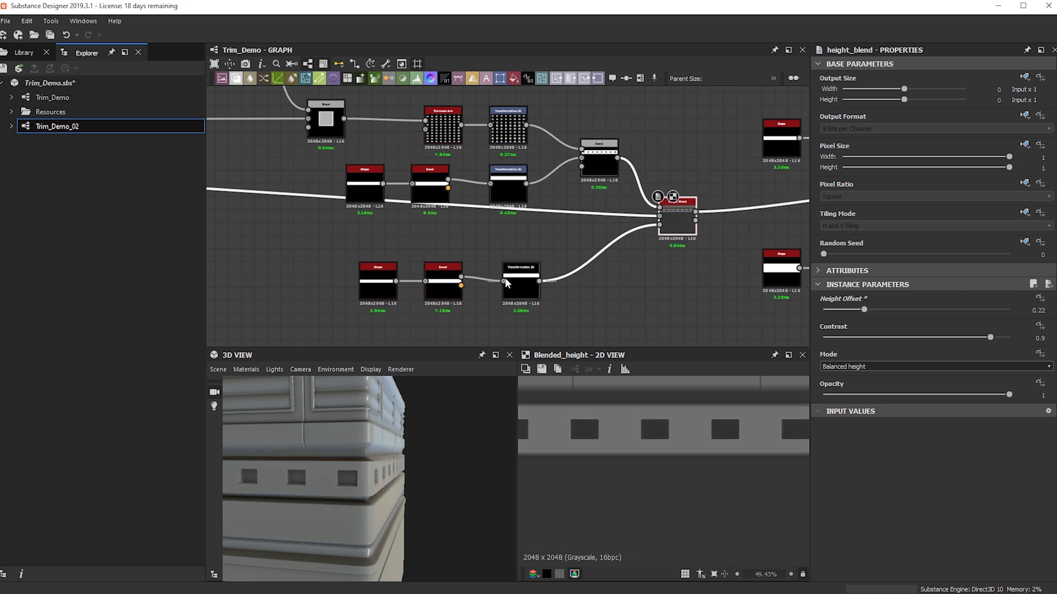
Step: Adjust the duplicated band's Bevel Distance, trying -0.02 and 0.03, and undo the last tweak
left_click(443, 278)
scroll(451, 282, "up", 4)
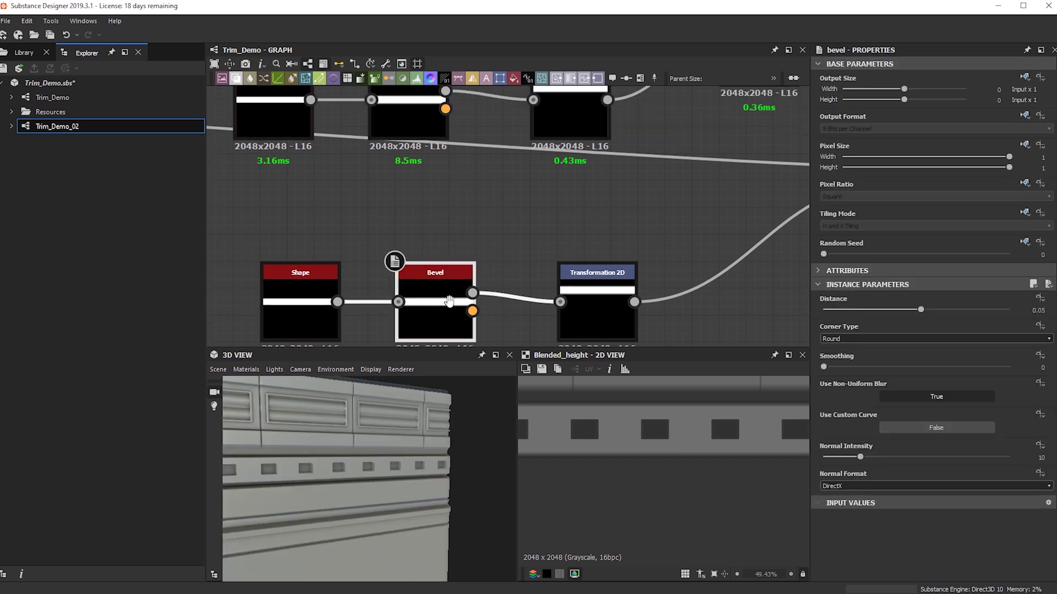
middle_click_drag(449, 302, 448, 422)
left_click(402, 226)
left_click_drag(384, 476, 358, 477)
scroll(636, 431, "up", 2)
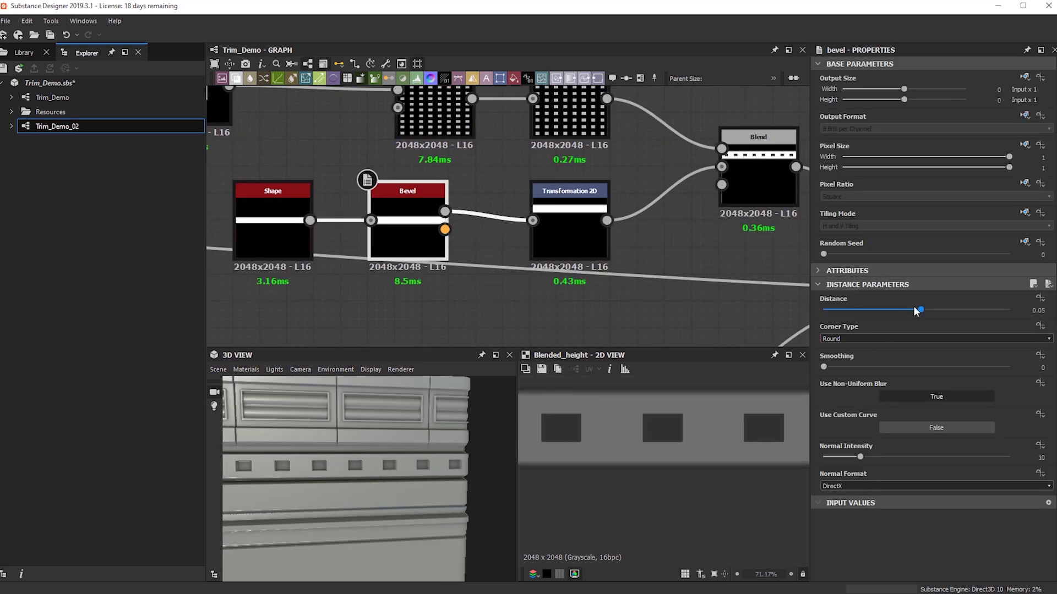
left_click_drag(918, 312, 915, 312)
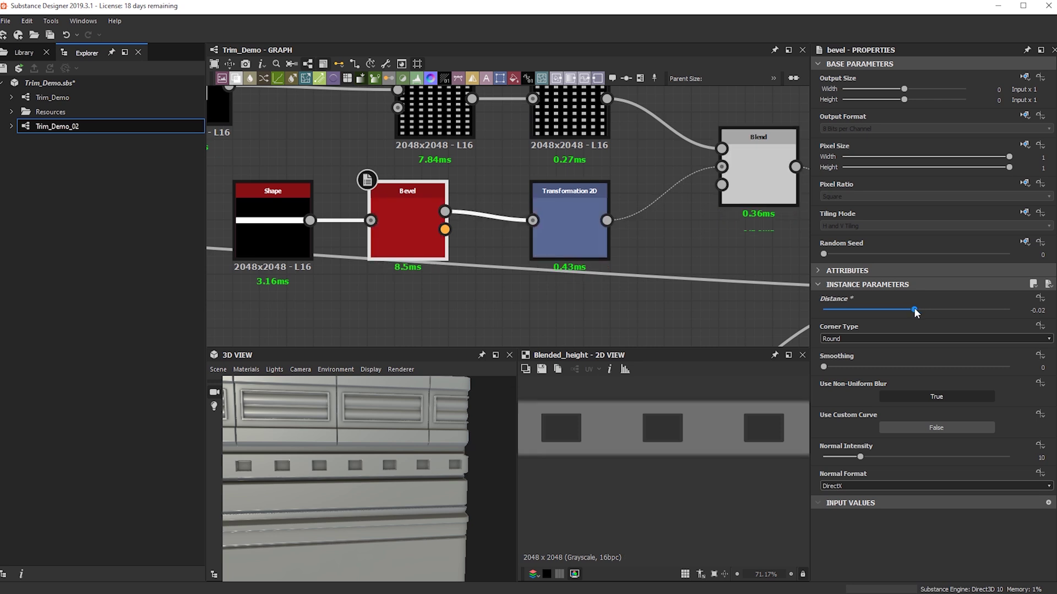
left_click_drag(914, 310, 919, 310)
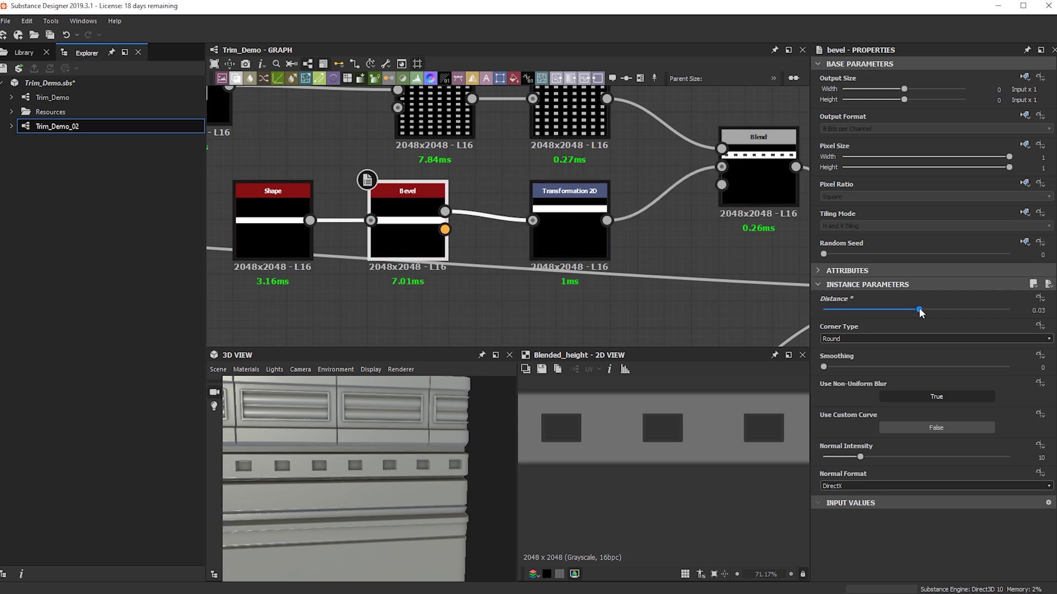
left_click_drag(919, 308, 918, 310)
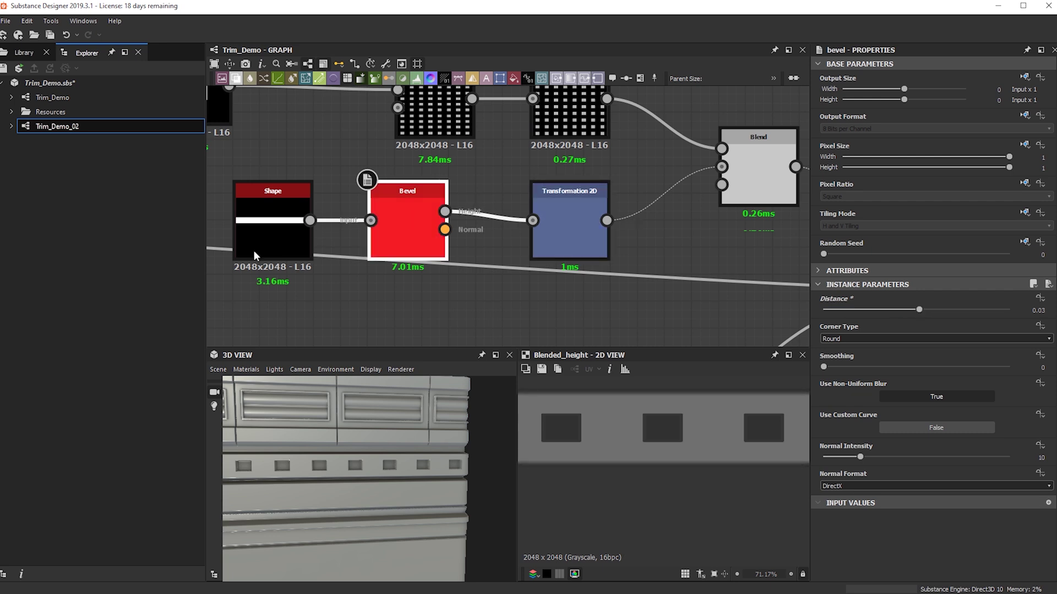
key("ctrl+z")
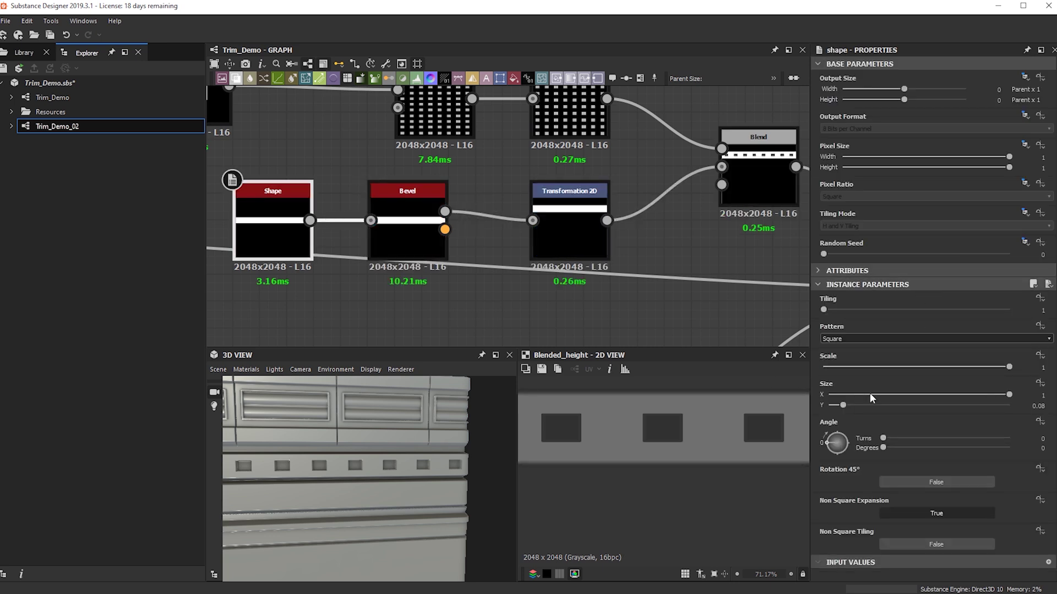
Step: Set the square band Shape's Y size to 0.12 and check the result on the 3D model
left_click_drag(844, 405, 850, 404)
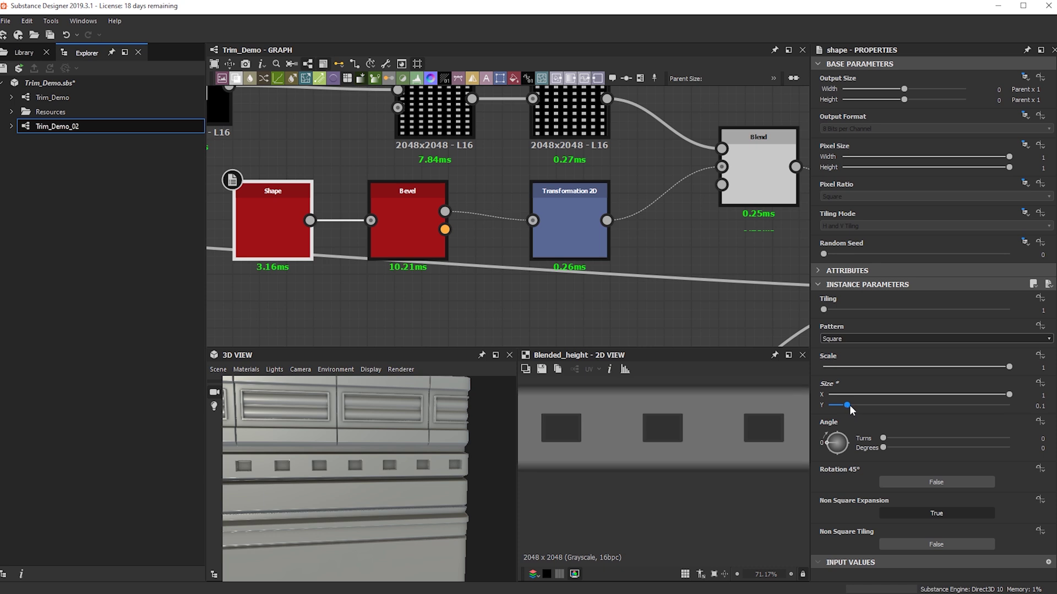
left_click_drag(381, 487, 396, 440)
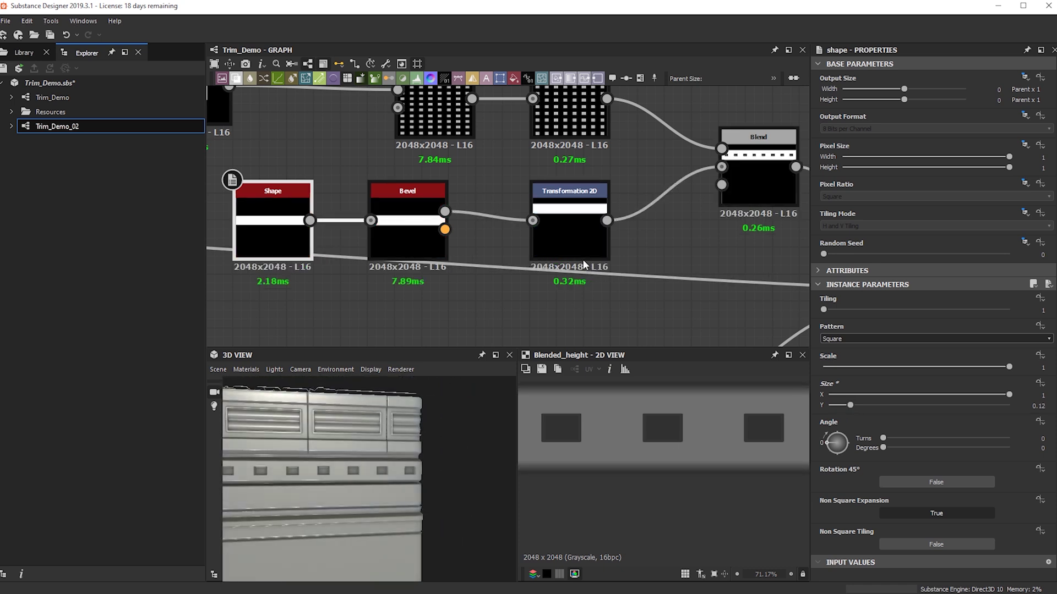
Step: Try shifting the upper band's Transformation 2D vertically, including Y offsets of 0.1648 and 0.1665, and undo each shift
middle_click_drag(556, 249, 553, 269)
scroll(552, 266, "down", 3)
left_click(569, 247)
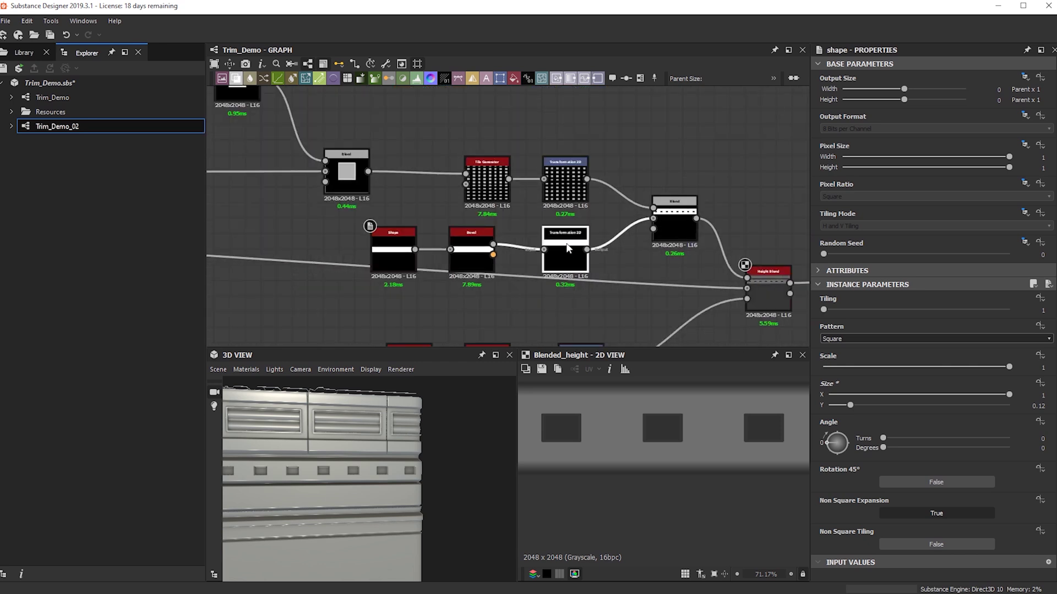
scroll(650, 462, "down", 5)
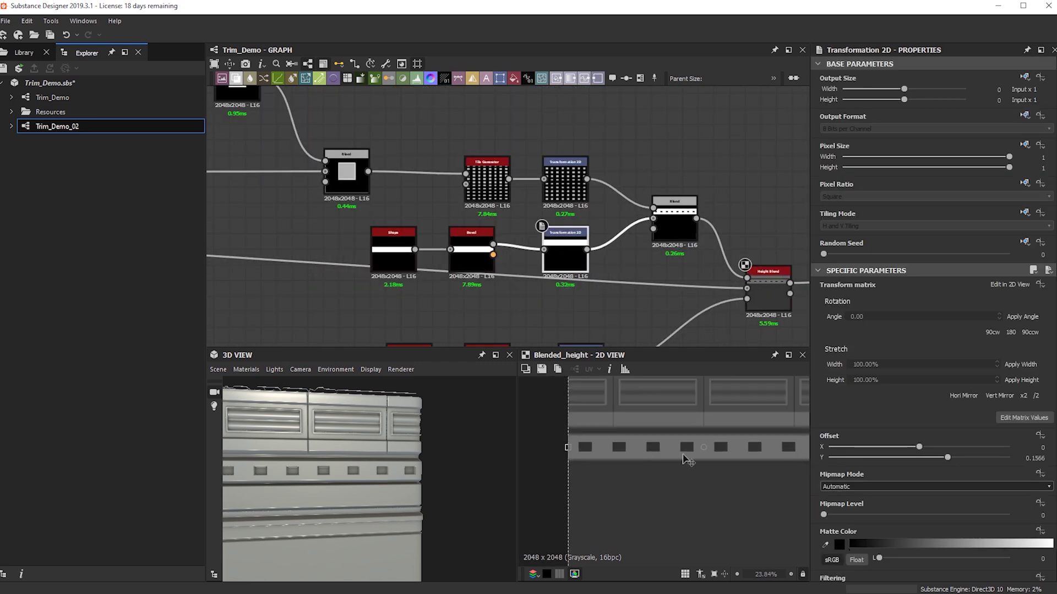
left_click_drag(686, 454, 686, 451)
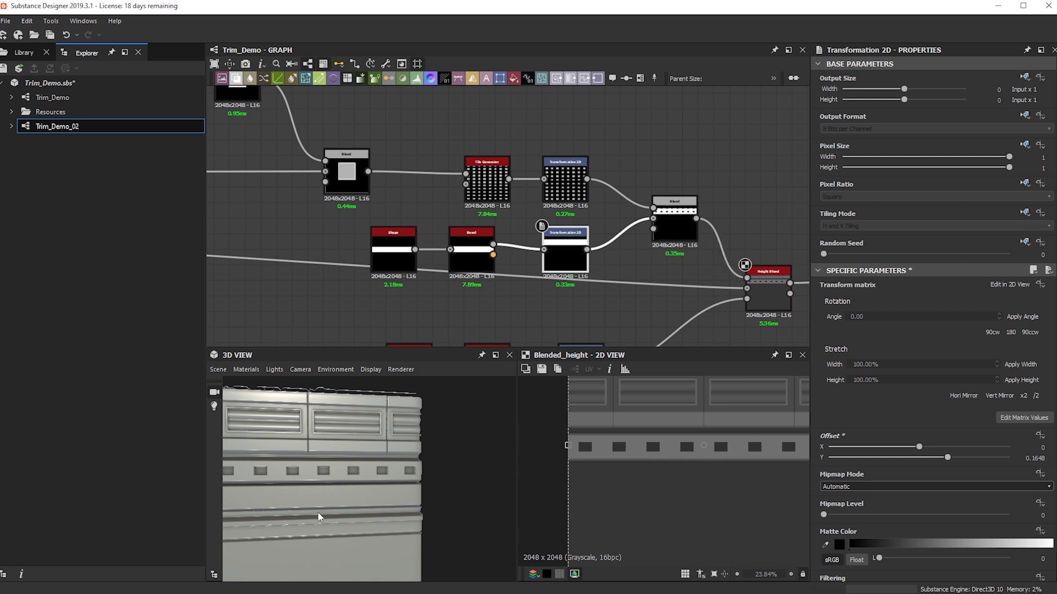
scroll(338, 491, "up", 3)
key("ctrl+z")
scroll(671, 453, "up", 5)
left_click_drag(741, 450, 743, 441)
scroll(743, 446, "down", 3)
key("ctrl+z")
left_click_drag(749, 449, 747, 442)
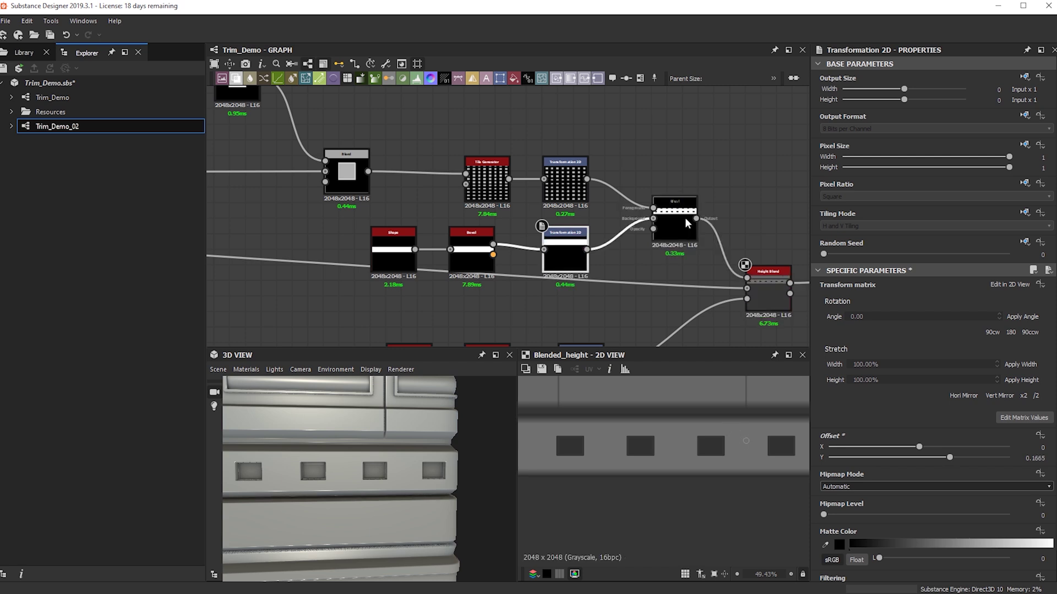
key("ctrl+z")
Step: Shift the mask band's Transformation 2D that feeds the Height Blend to a Y offset of 0.1623 and check the 3D model
left_click(771, 301)
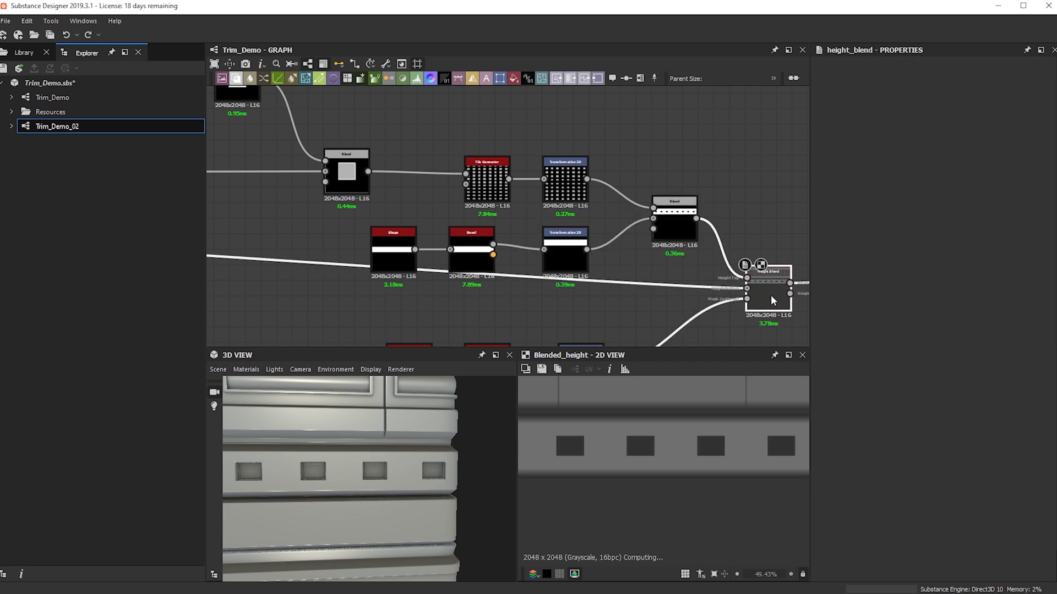
scroll(613, 278, "down", 2)
middle_click_drag(603, 219, 602, 118)
scroll(599, 265, "up", 2)
scroll(598, 266, "up", 2)
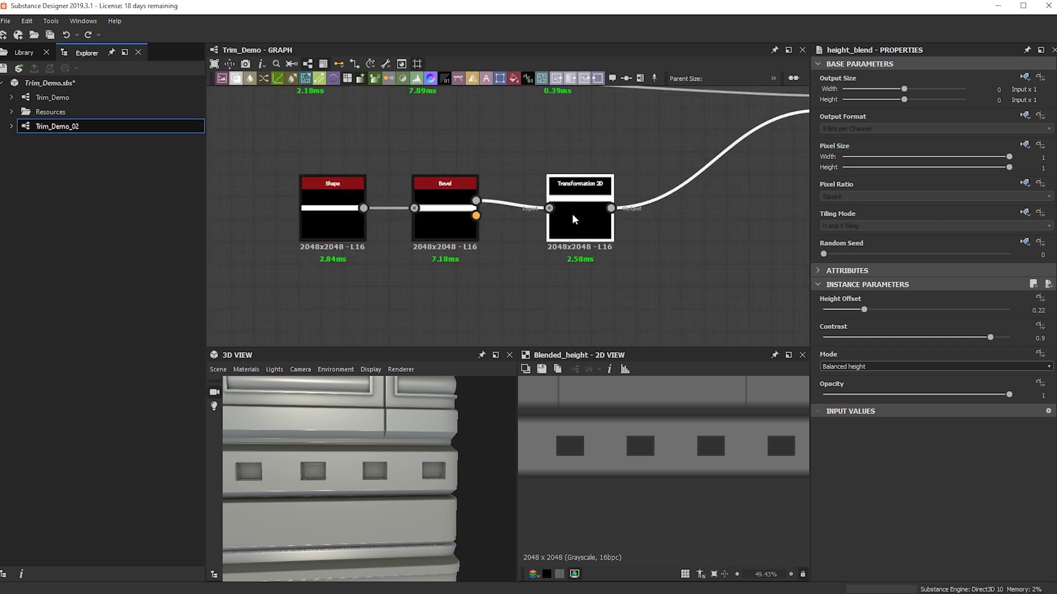
scroll(709, 443, "down", 2)
left_click_drag(733, 428, 735, 424)
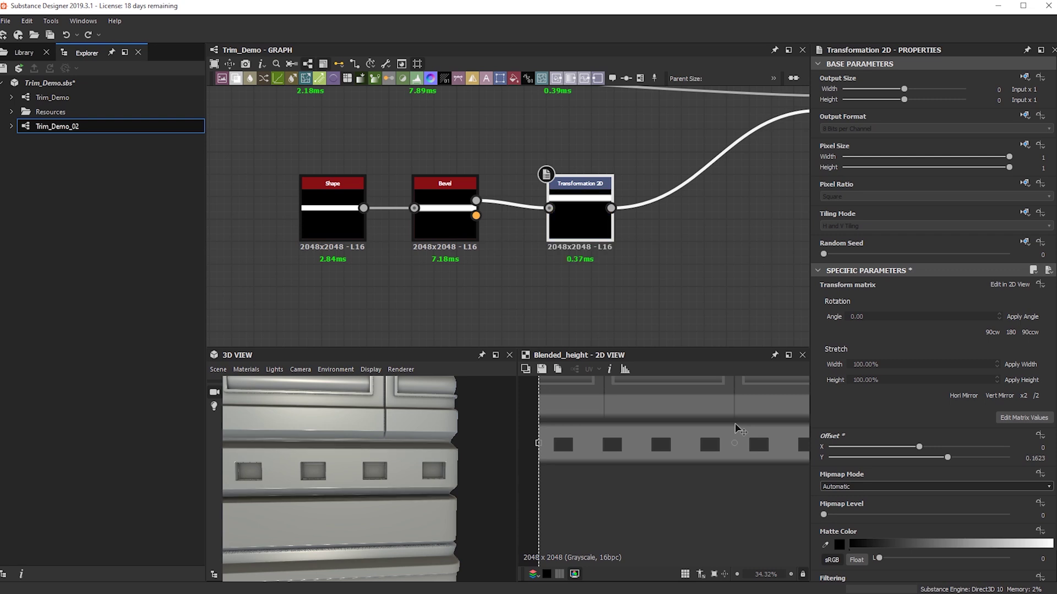
scroll(381, 471, "down", 5)
left_click_drag(396, 485, 416, 482)
scroll(594, 236, "down", 3)
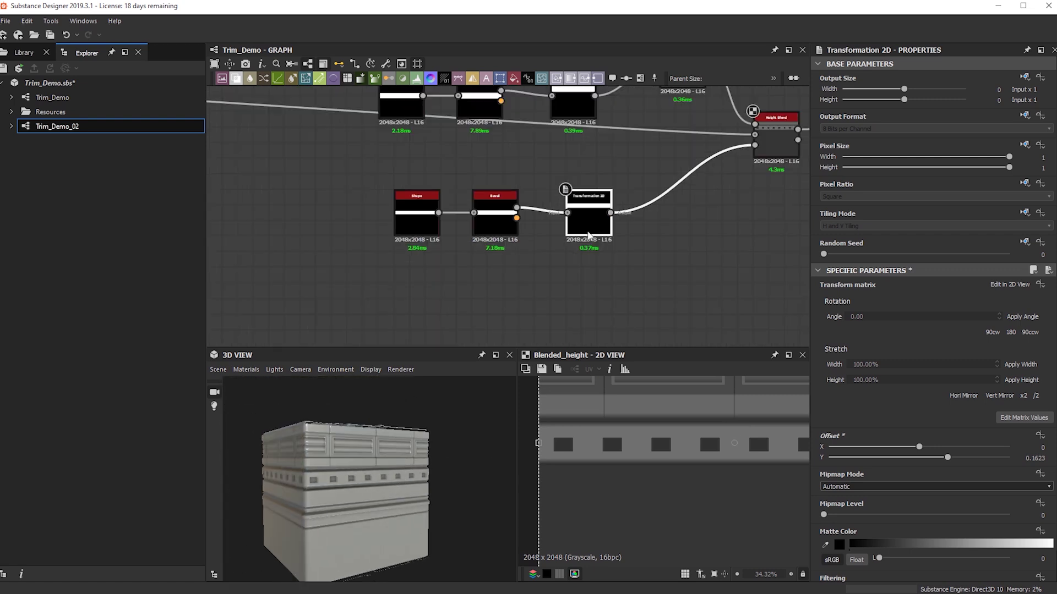
Step: Switch on the Horizontal Mask and Vertical Mask of the recess Tile Generator and check the model under different lighting
middle_click_drag(590, 236, 500, 302)
scroll(559, 229, "up", 2)
middle_click_drag(590, 301, 685, 483)
left_click(441, 267)
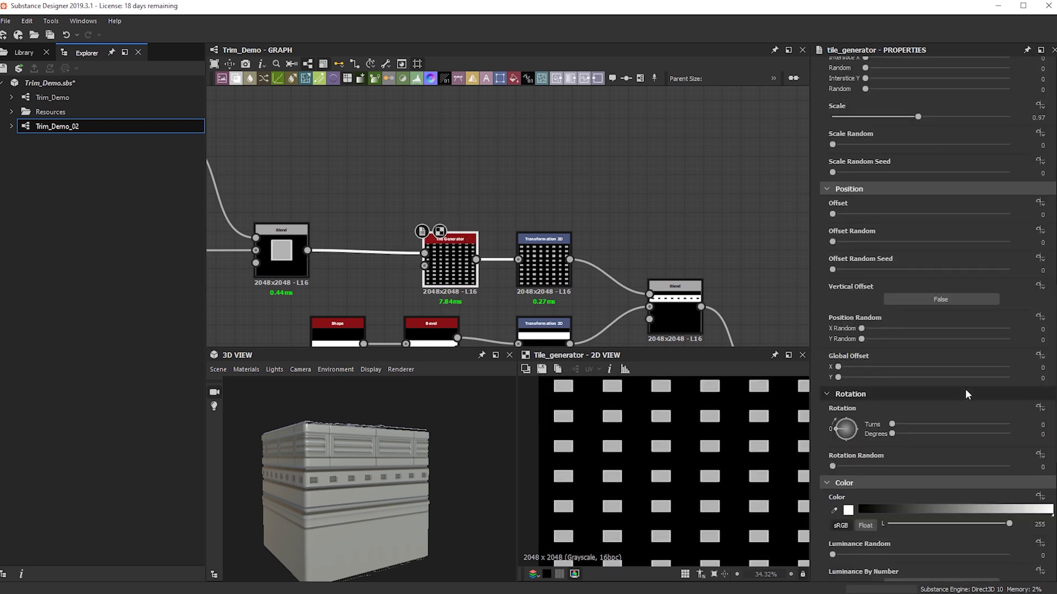
scroll(966, 388, "down", 10)
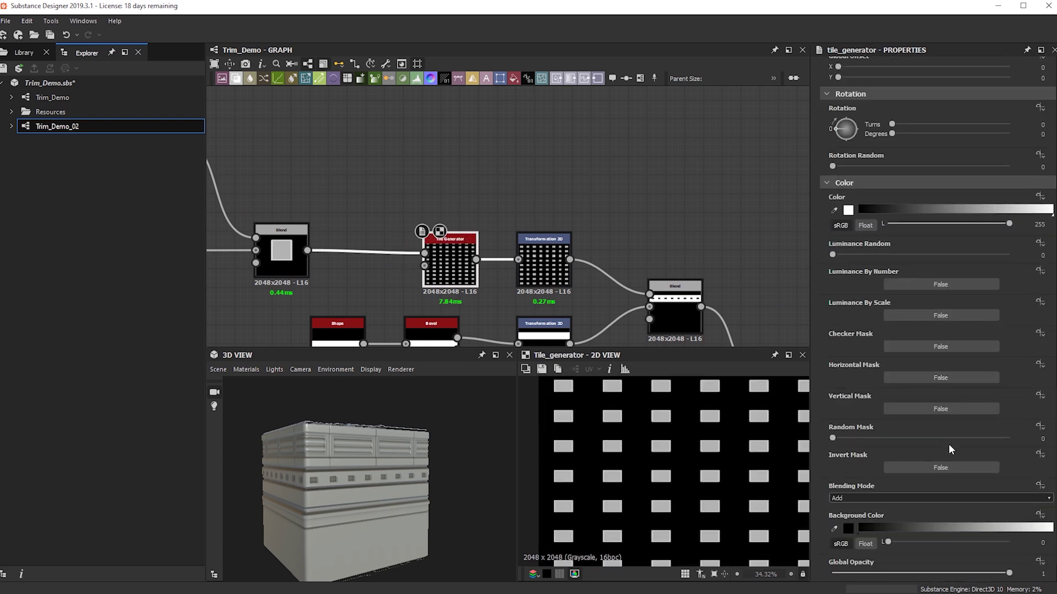
left_click(929, 377)
left_click(944, 408)
left_click_drag(367, 500, 434, 495)
right_click_drag(434, 496, 374, 457, "ctrl+shift")
scroll(374, 457, "up", 4)
left_click_drag(374, 457, 440, 451)
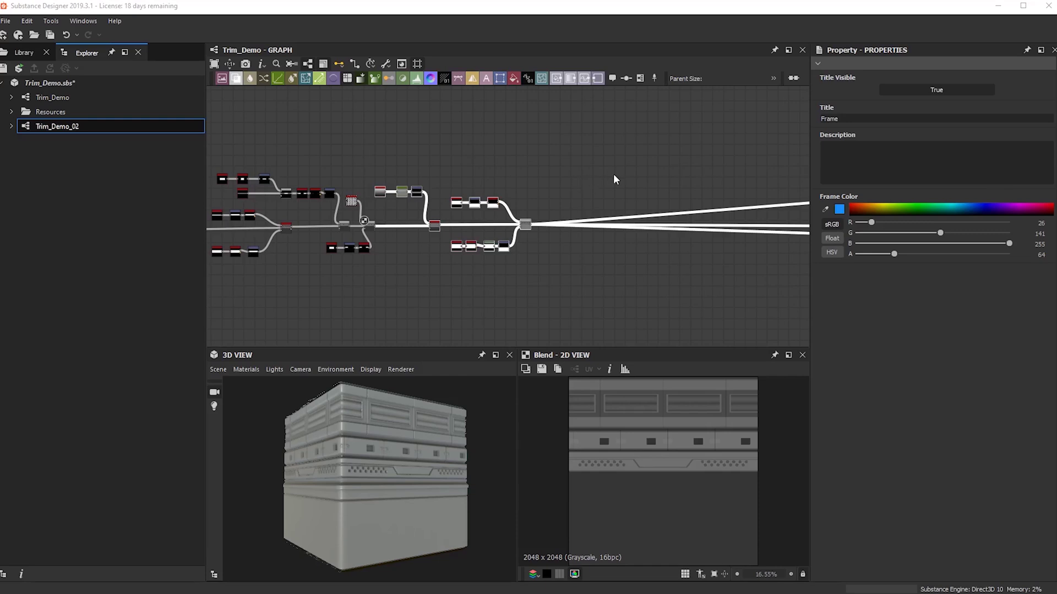
Step: Examine the added details on the 3D model and trace the node graph back to the square recess band
scroll(444, 263, "up", 3)
left_click_drag(432, 493, 416, 526)
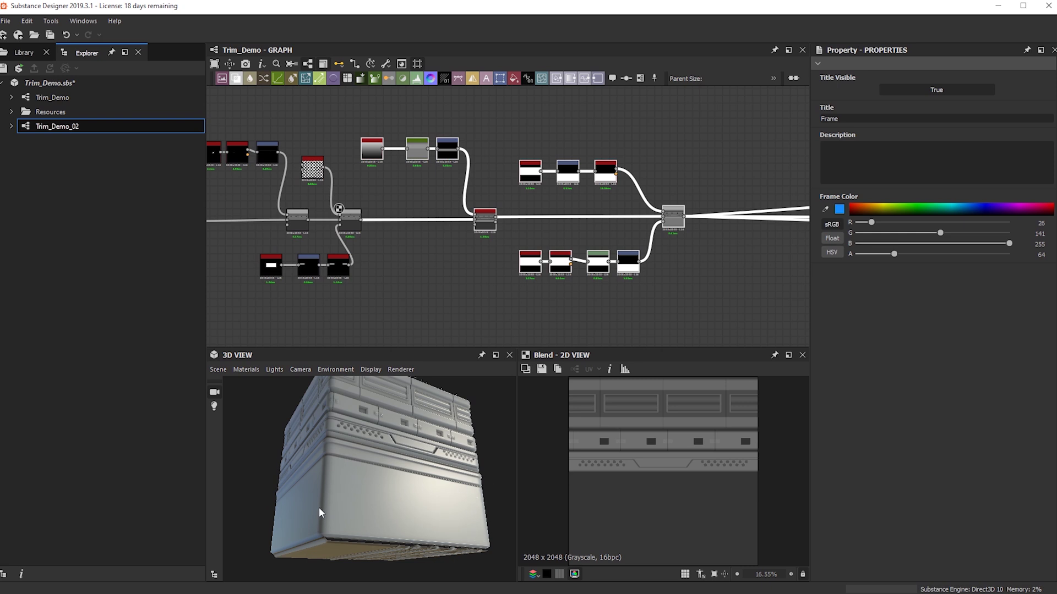
scroll(394, 259, "down", 4)
middle_click_drag(391, 259, 633, 256)
scroll(391, 248, "up", 4)
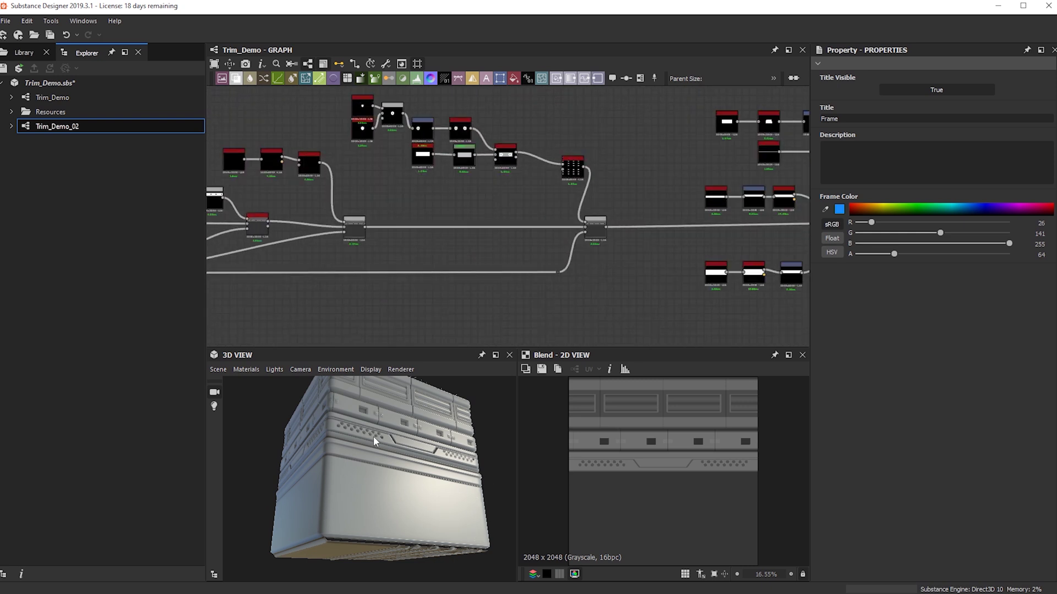
left_click_drag(384, 427, 352, 442)
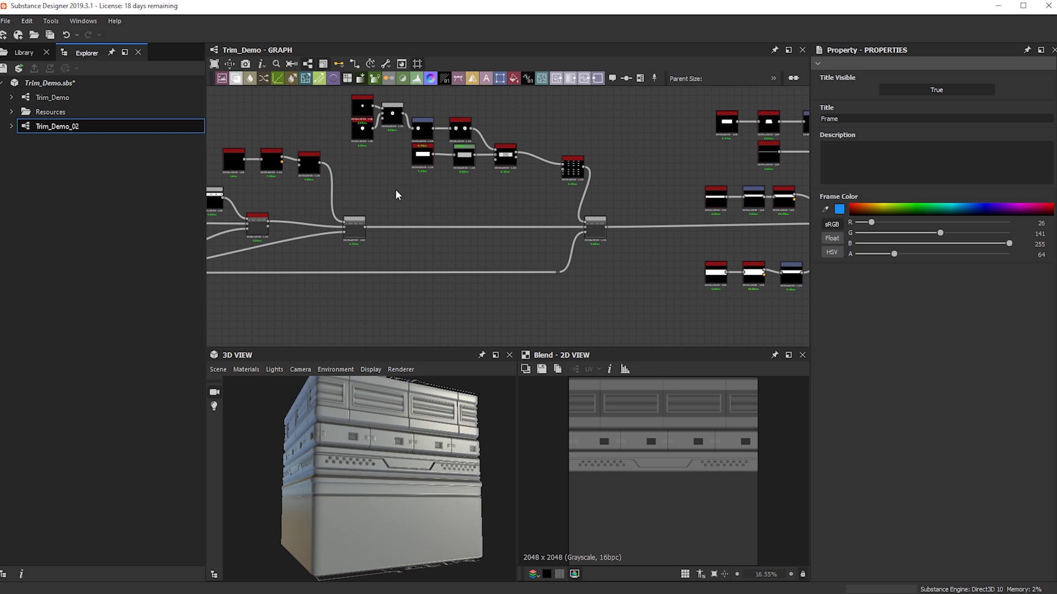
middle_click_drag(264, 203, 500, 213)
middle_click_drag(295, 219, 382, 215)
scroll(382, 215, "up", 2)
middle_click_drag(244, 240, 444, 226)
scroll(445, 227, "up", 2)
middle_click_drag(355, 238, 198, 283)
scroll(355, 437, "up", 10)
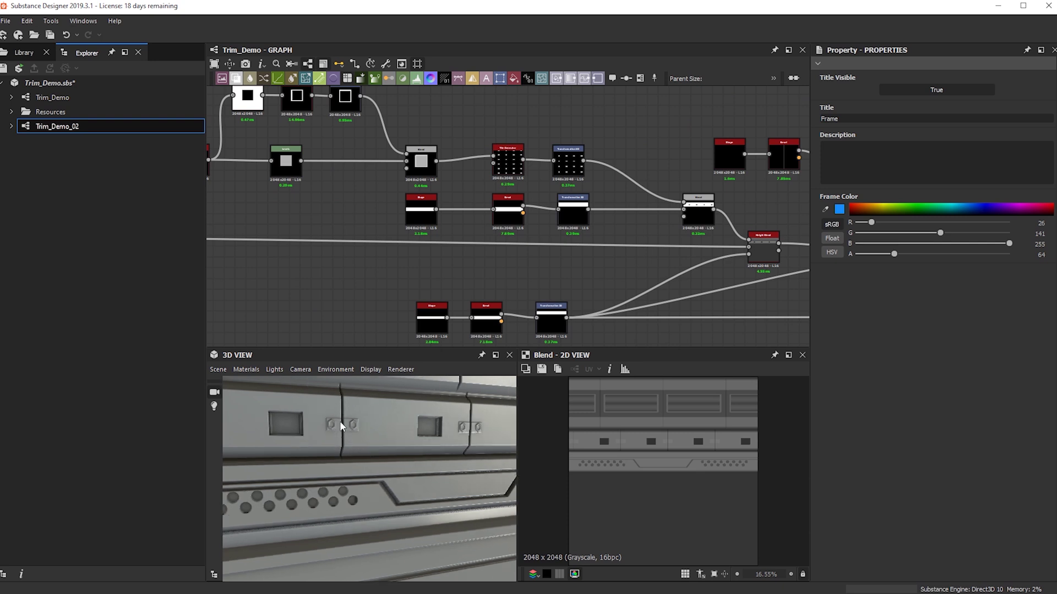
Step: Nudge the Blend node after the Height Blend slightly upward and show the Height Blend's output in the 2D view
scroll(231, 251, "down", 2)
middle_click_drag(231, 251, 432, 253)
middle_click_drag(740, 217, 539, 228)
scroll(539, 228, "up", 2)
middle_click_drag(706, 262, 532, 245)
scroll(535, 245, "up", 2)
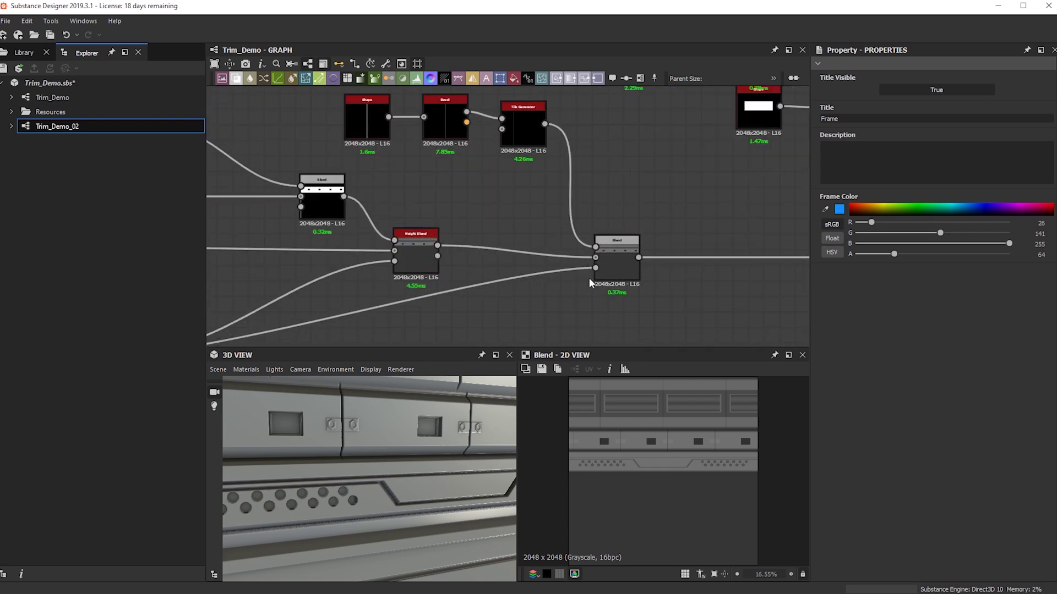
left_click_drag(615, 263, 613, 248)
left_click(424, 258)
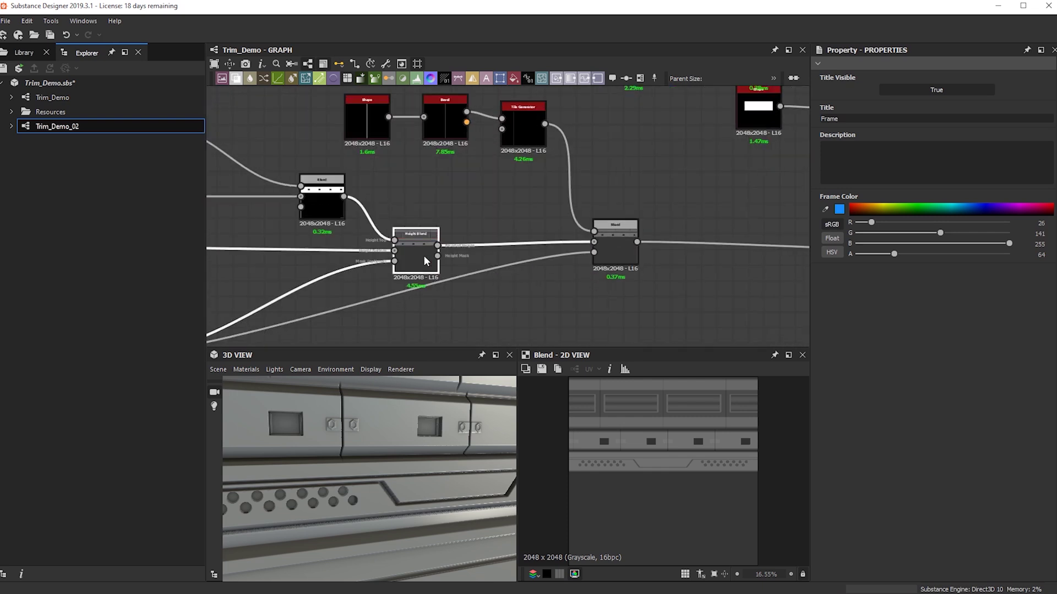
double_click(424, 261)
Step: Compare the Shape, Bevel and Tile Generator chain of the upper panels with the matching chain above the recess band
scroll(578, 240, "down", 3)
middle_click_drag(621, 241, 793, 245)
middle_click_drag(259, 268, 575, 271)
scroll(556, 214, "up", 3)
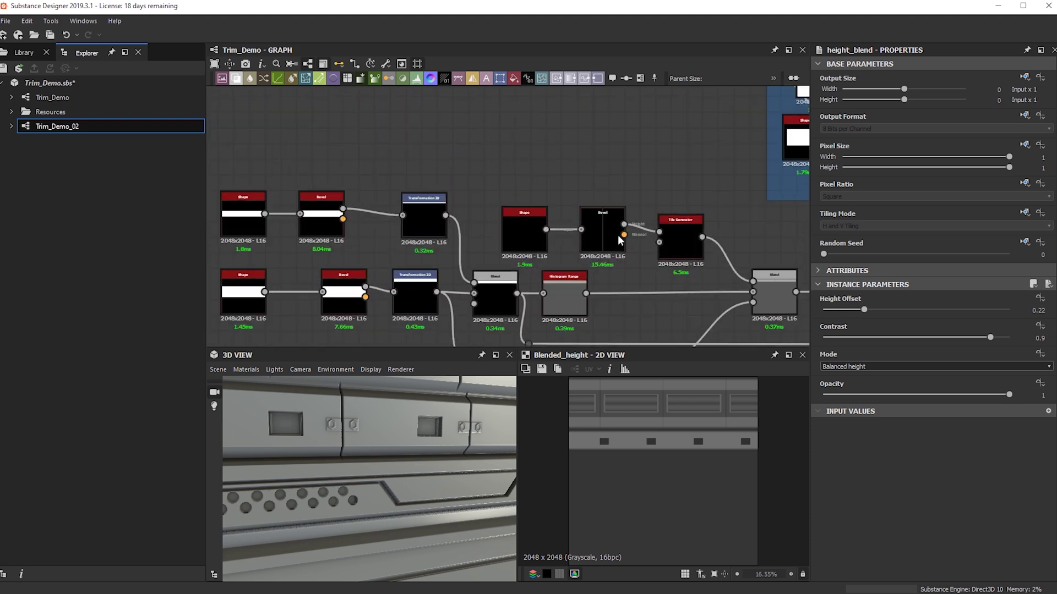
scroll(525, 278, "down", 4)
scroll(403, 447, "down", 4)
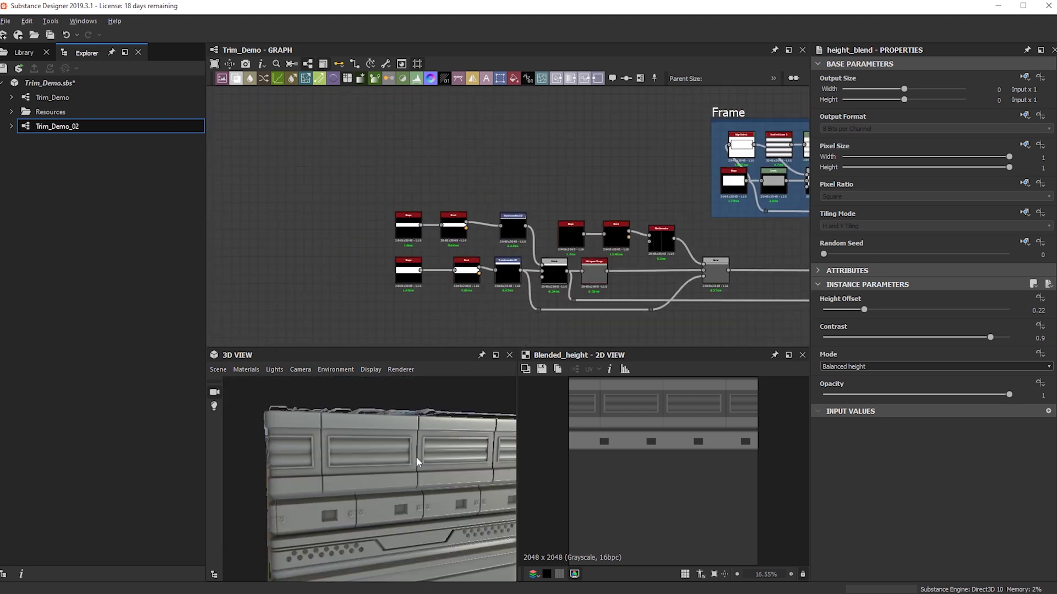
scroll(562, 238, "down", 4)
middle_click_drag(562, 238, 374, 216)
middle_click_drag(770, 229, 572, 216)
scroll(591, 213, "up", 6)
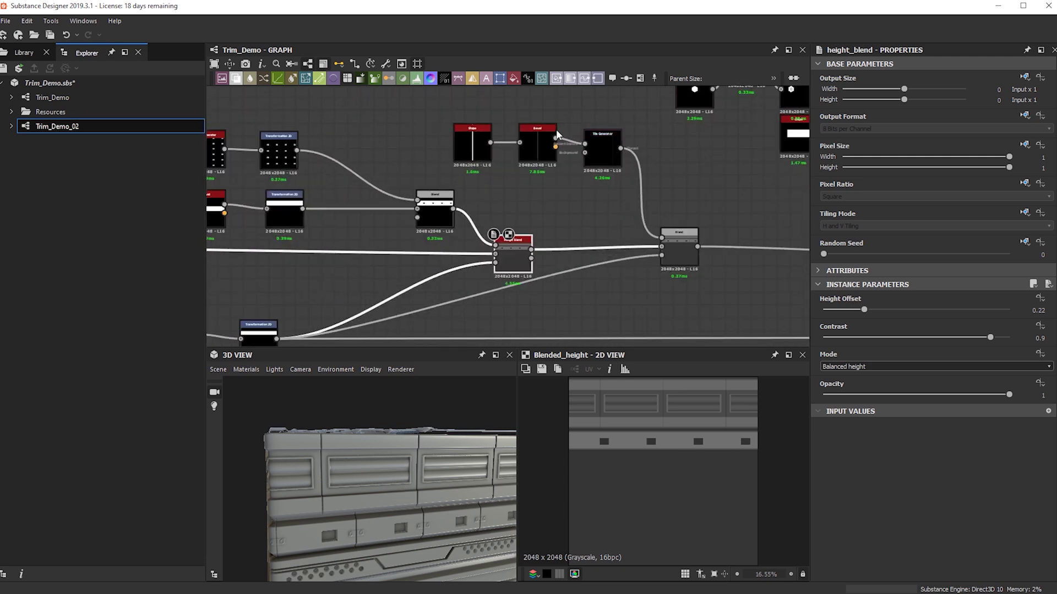
Step: Show the Subtract Blend after the Height Blend and inspect the vertical seams between the recesses
left_click(675, 256)
scroll(670, 445, "up", 3)
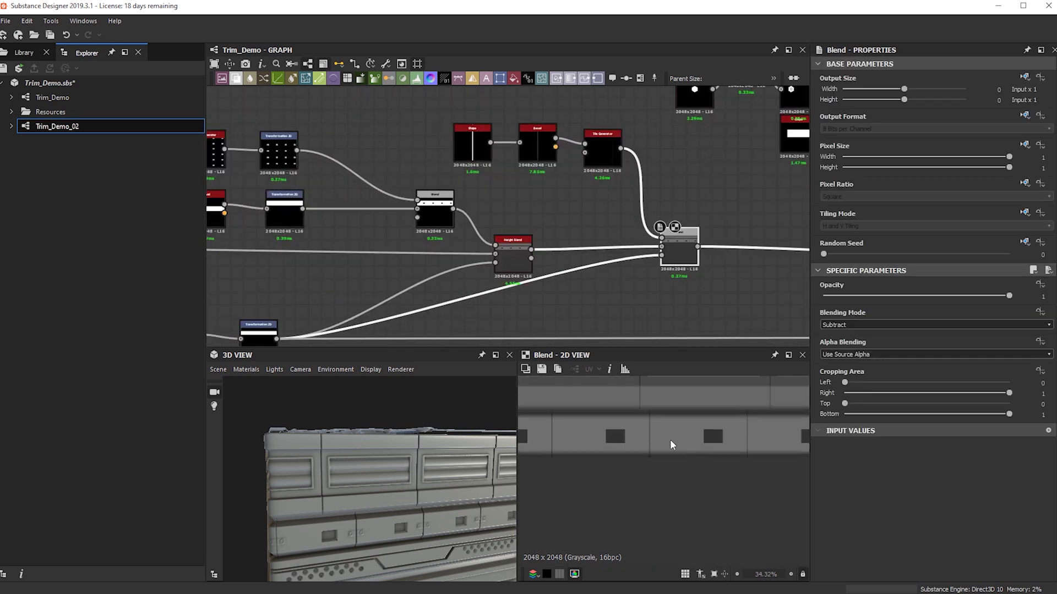
scroll(635, 437, "down", 3)
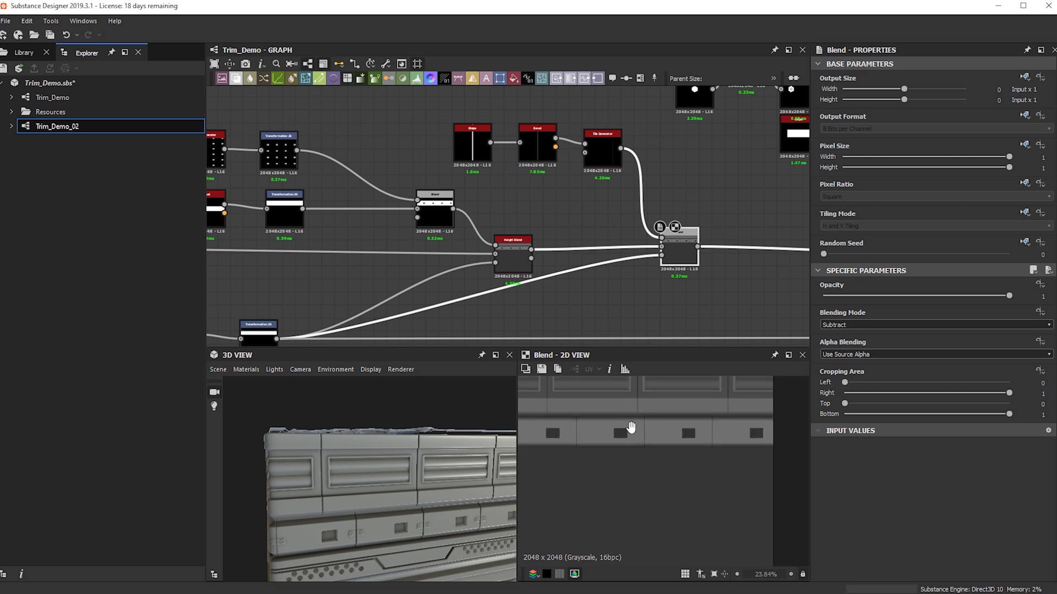
middle_click_drag(687, 421, 672, 461)
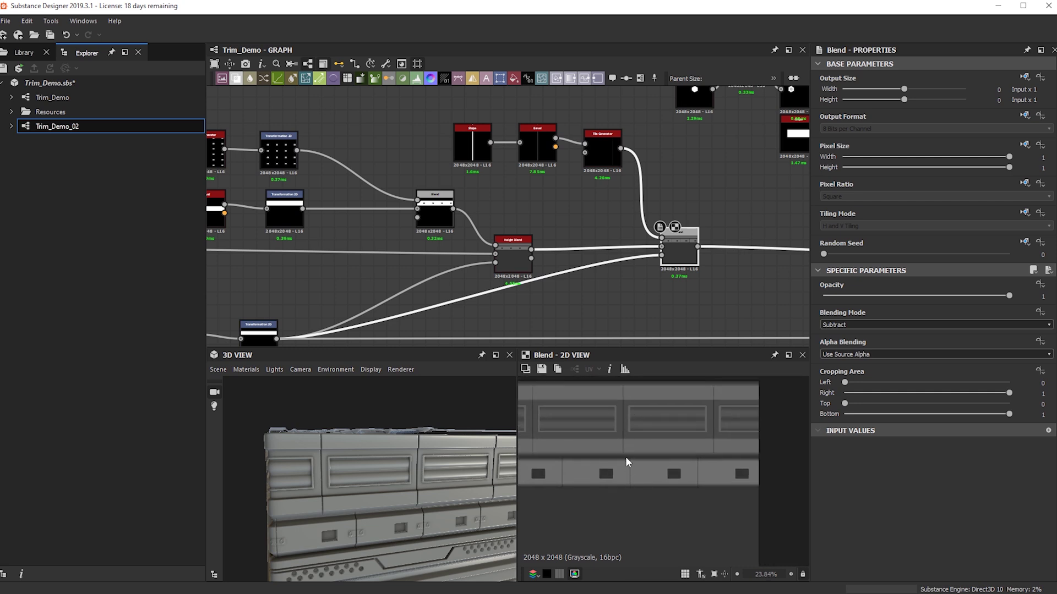
Step: Move the upper Polygon 1 node clear of the lower one and preview the Blend that combines them into a hexagonal bolt
middle_click_drag(438, 241, 467, 225)
middle_click_drag(797, 234, 488, 266)
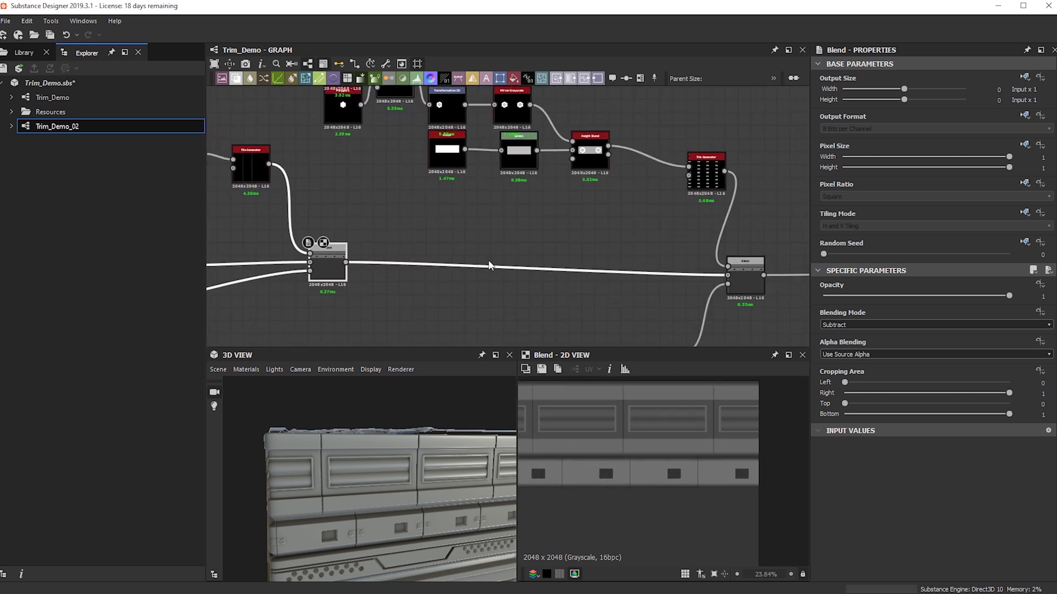
middle_click_drag(511, 205, 536, 294)
scroll(398, 202, "up", 3)
left_click(350, 195)
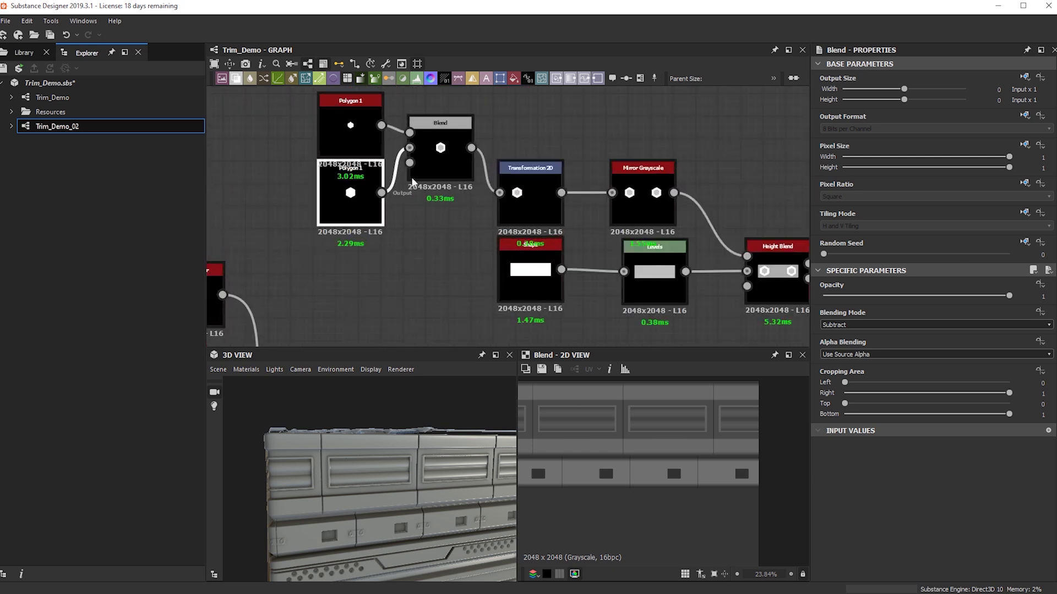
double_click(440, 150)
left_click_drag(356, 143, 352, 123)
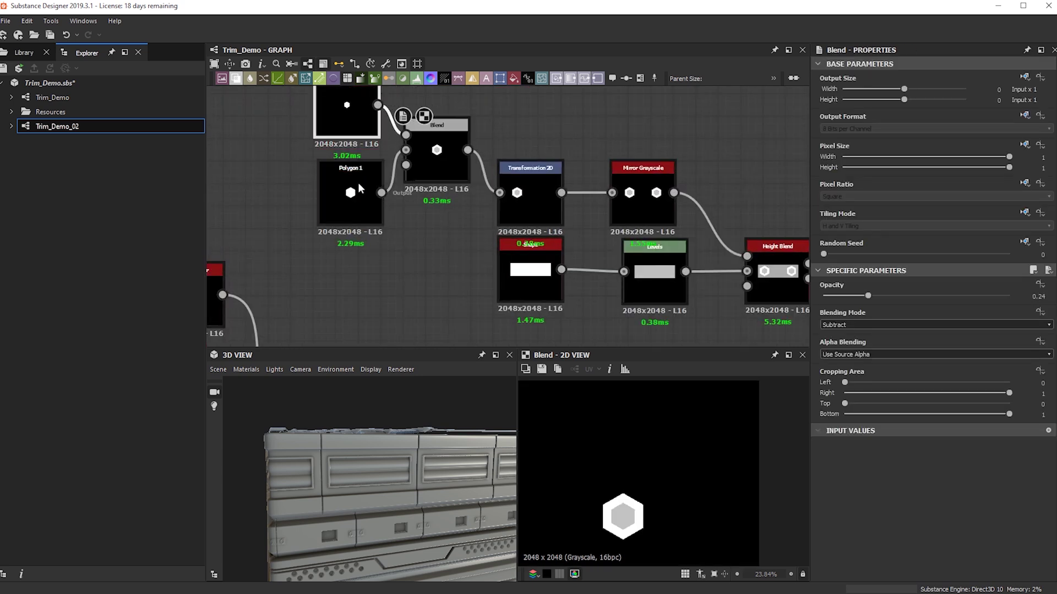
double_click(359, 200)
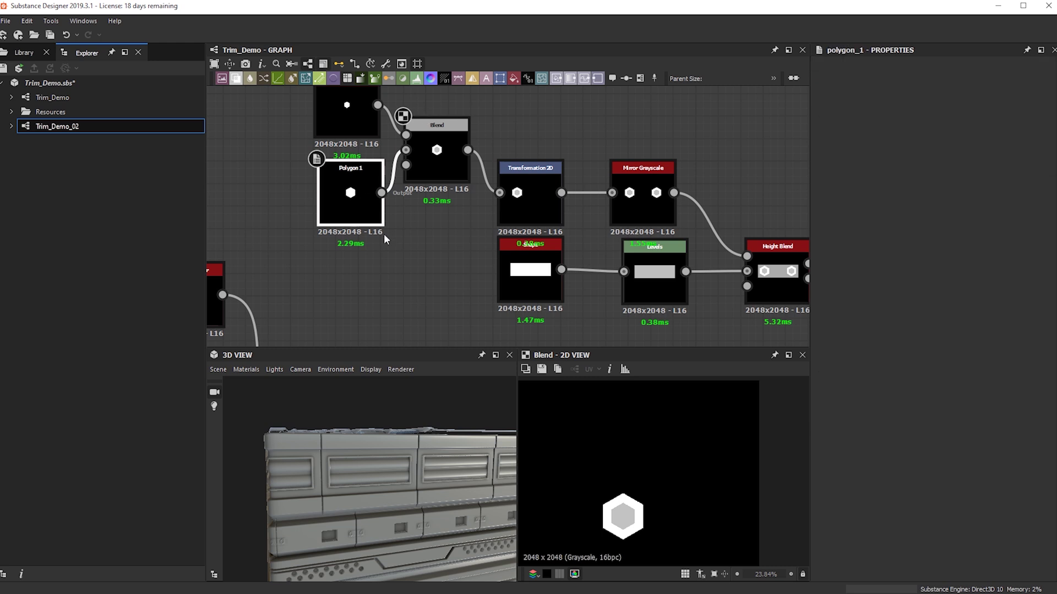
double_click(450, 160)
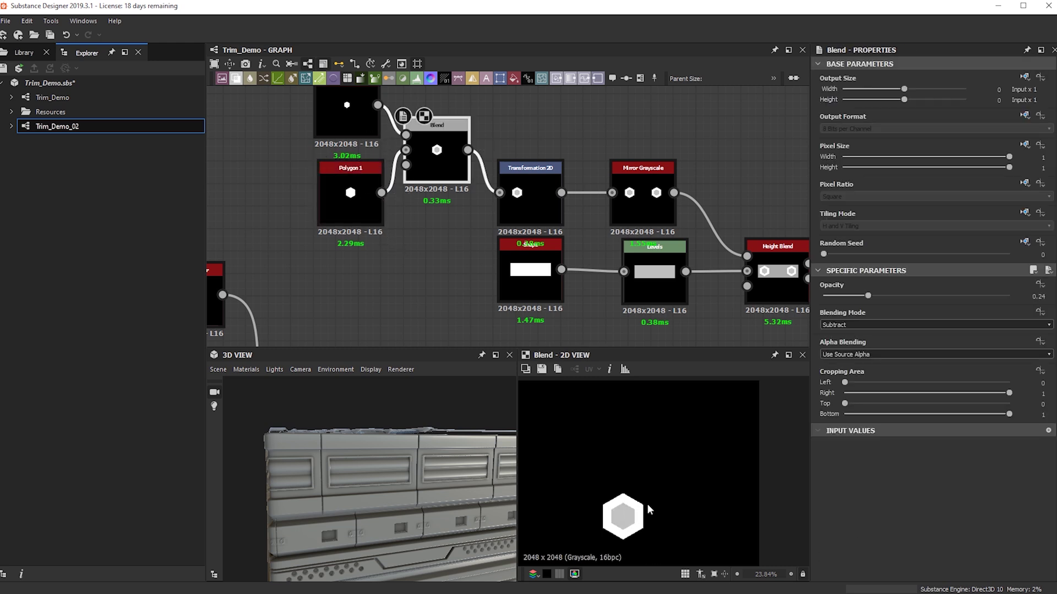
Step: Preview the Mirror Grayscale that duplicates the hexagonal bolt after the Transformation 2D
left_click(546, 208)
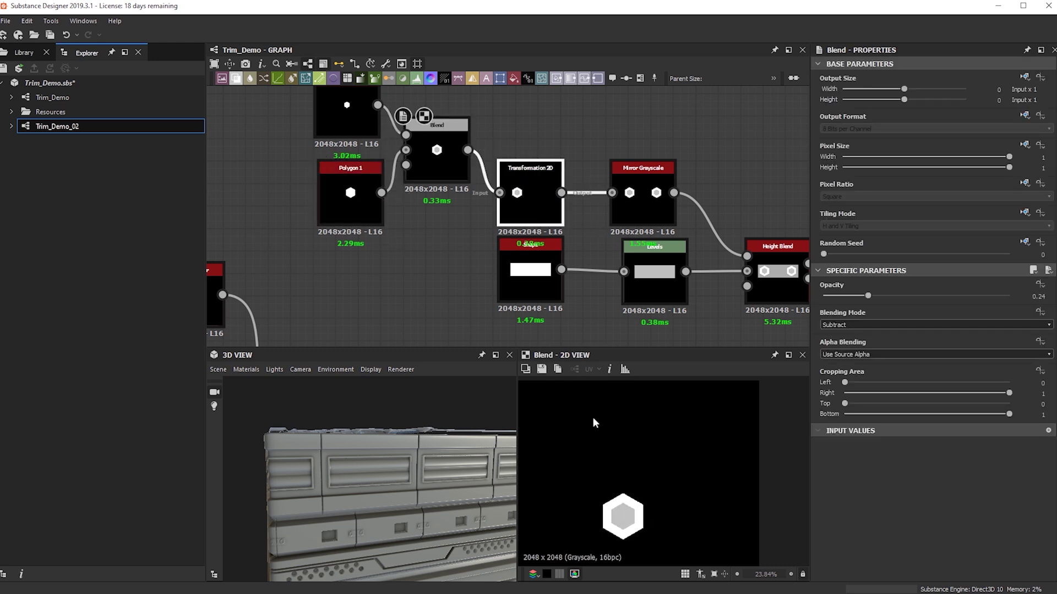
left_click(647, 191)
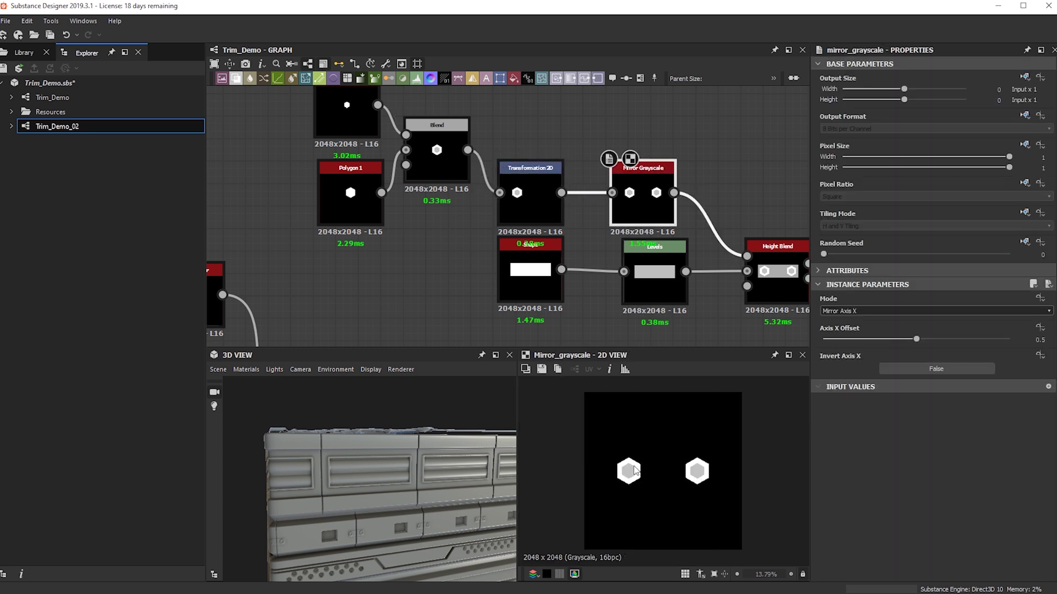
middle_click_drag(658, 282, 490, 252)
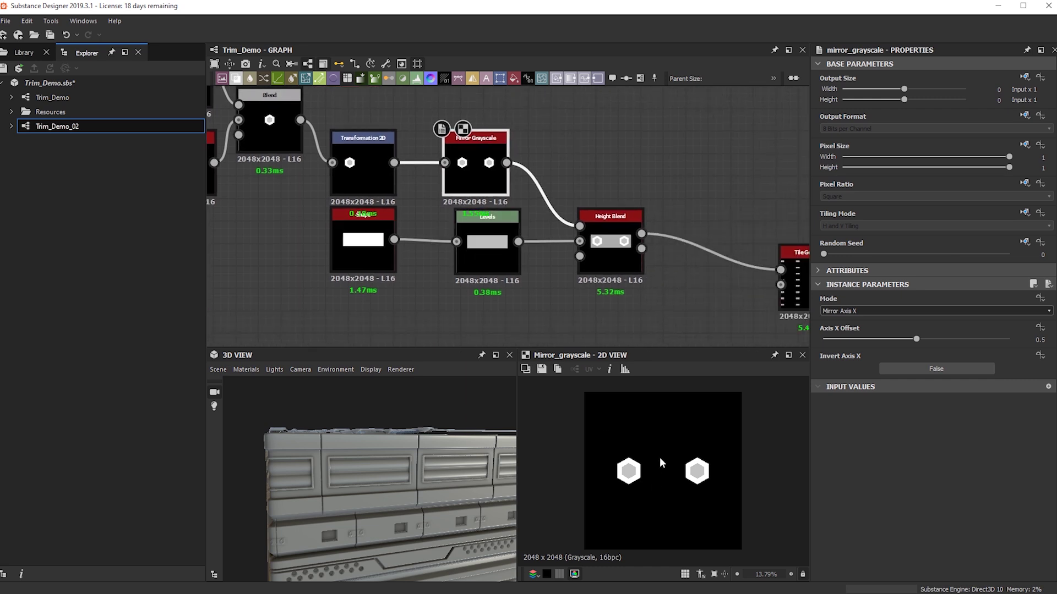
Step: Inspect the bolt's Transformation 2D, shift the Levels node slightly right and preview the Height Blend of bolts and plate
left_click(335, 190)
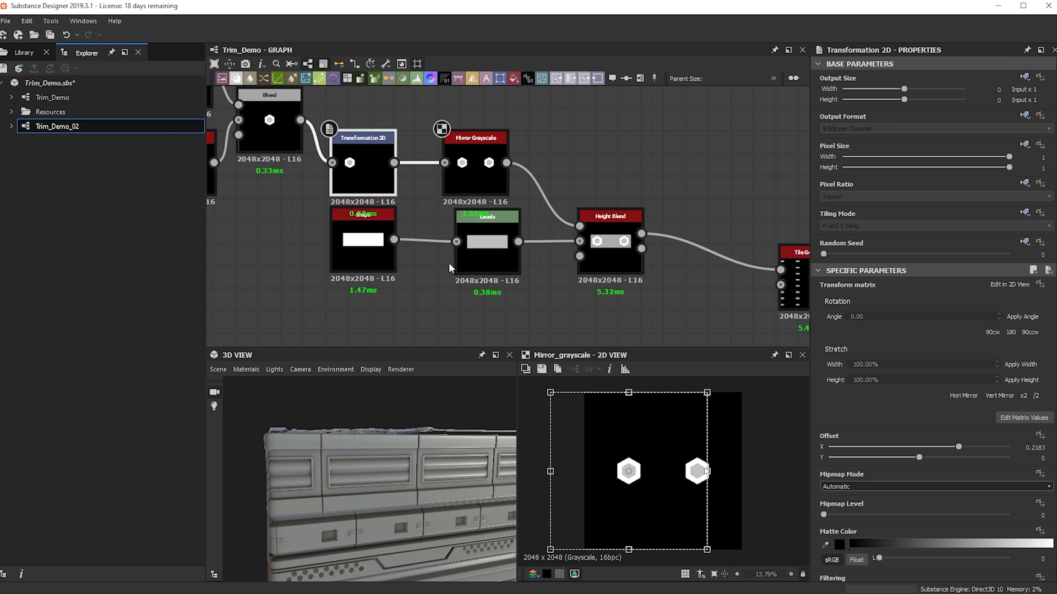
left_click(383, 260)
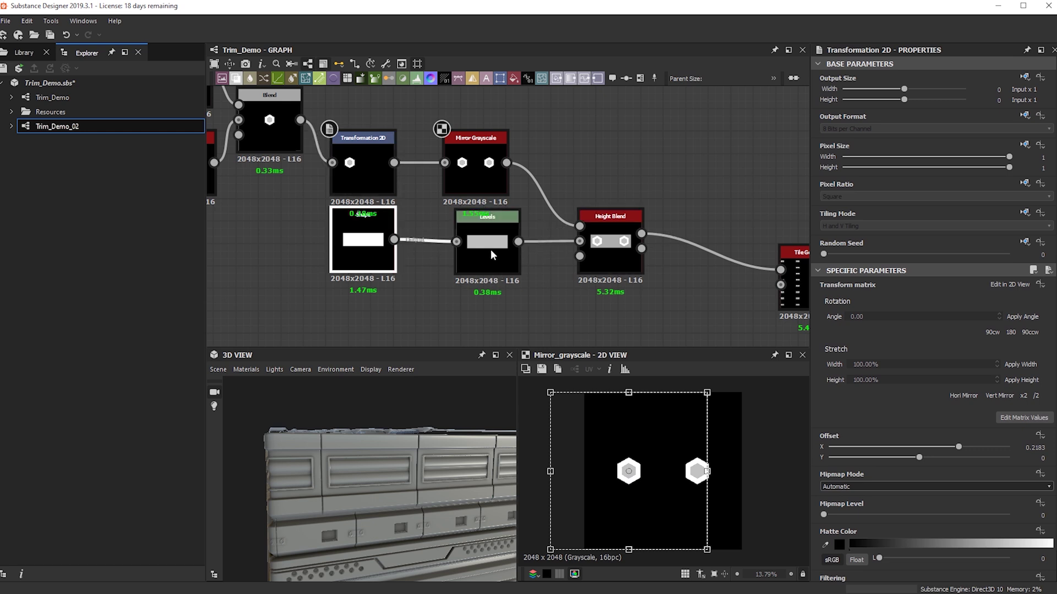
left_click_drag(492, 254, 497, 254)
left_click(610, 239)
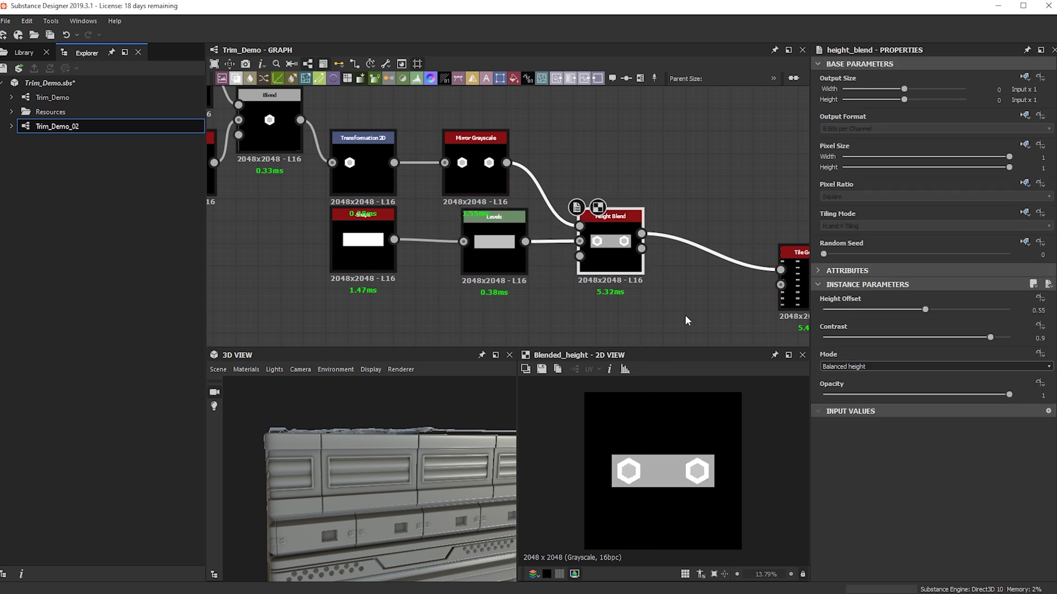
Step: Follow the bolt plate's Height Blend through its Tile Generator to the Blend that merges it into the main chain
middle_click_drag(685, 320, 484, 245)
scroll(615, 213, "down", 2)
middle_click_drag(632, 178, 660, 110)
scroll(616, 198, "down", 1)
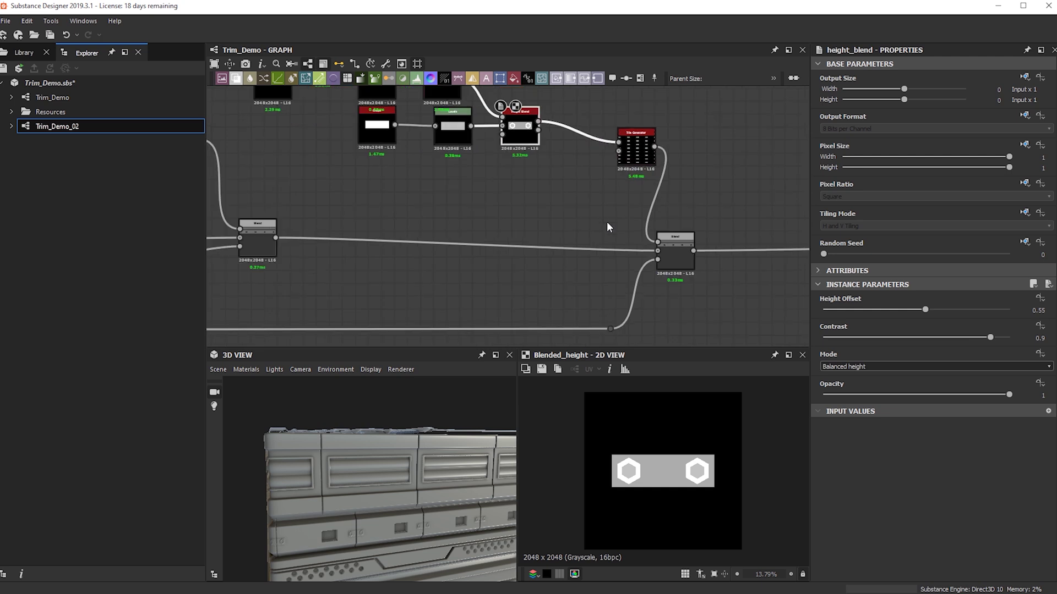
scroll(684, 251, "up", 2)
scroll(493, 237, "down", 2)
Step: Trace the main chain back past the seam nodes to the tiled recess and beveled band nodes
middle_click_drag(497, 236, 589, 230)
scroll(450, 206, "up", 3)
scroll(449, 206, "down", 1)
middle_click_drag(437, 261, 622, 311)
middle_click_drag(366, 286, 497, 286)
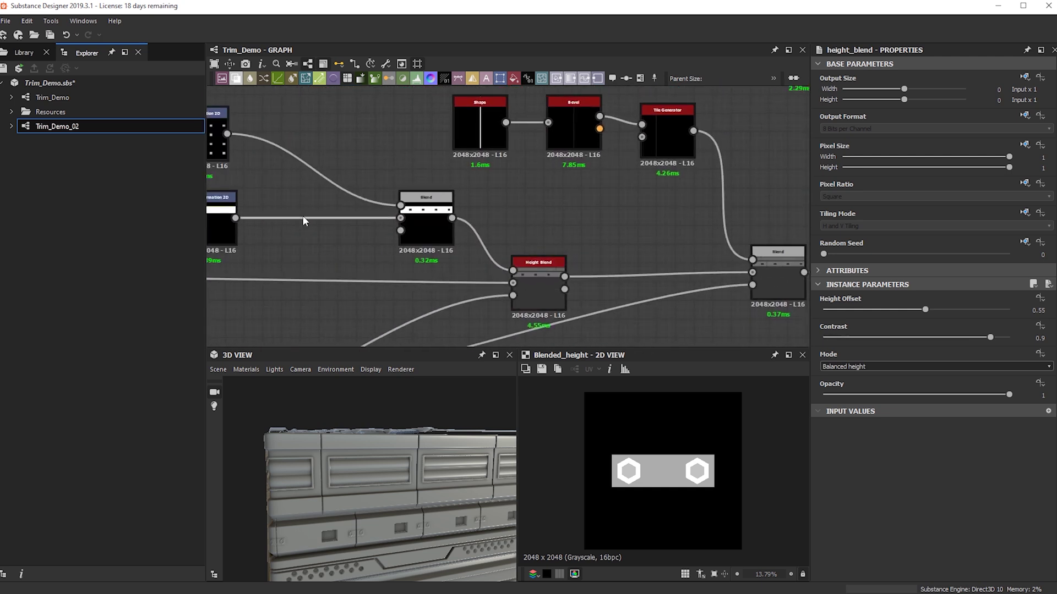
middle_click_drag(302, 215, 430, 239)
middle_click_drag(272, 191, 336, 194)
scroll(411, 529, "up", 3)
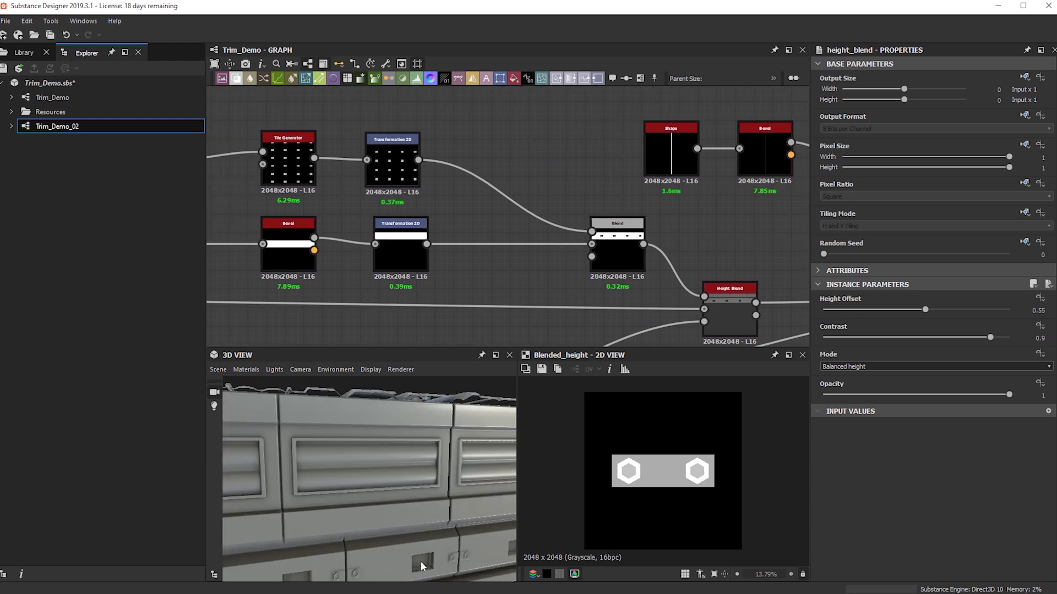
Step: Compare the seam Tile Generator with the bolt plate's Tile Generator and check the seam and bolt placement on the 3D model
scroll(529, 263, "down", 3)
middle_click_drag(660, 287, 254, 220)
middle_click_drag(621, 230, 620, 264)
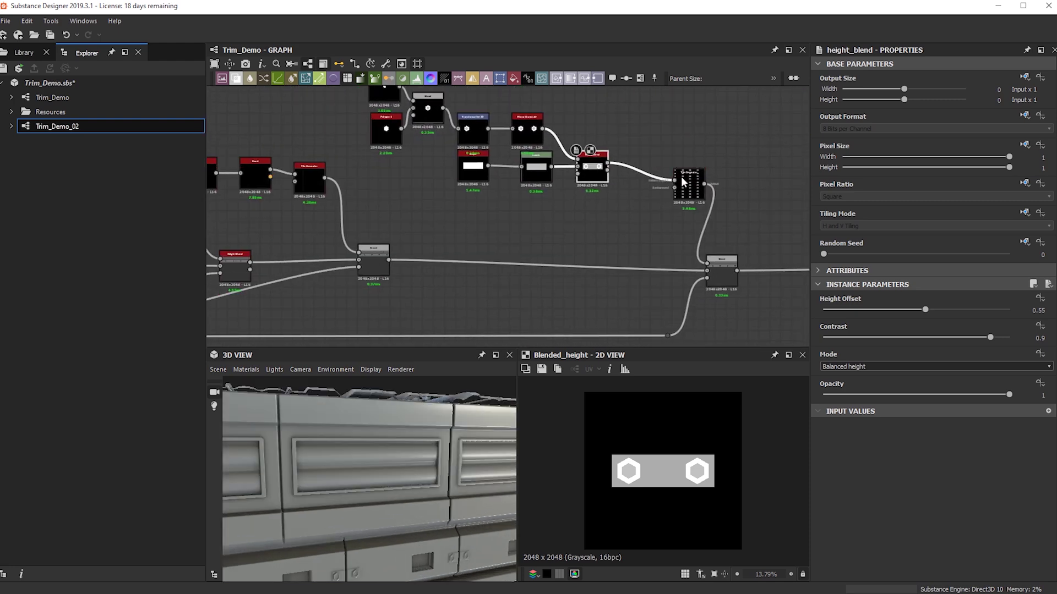
scroll(287, 166, "up", 4)
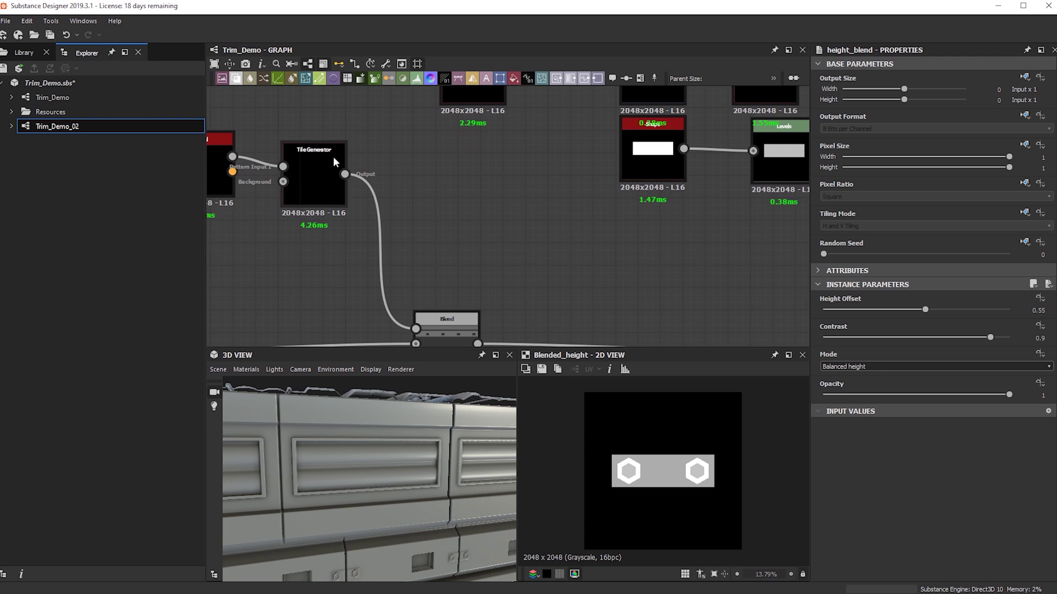
scroll(443, 514, "down", 3)
middle_click_drag(443, 514, 401, 484)
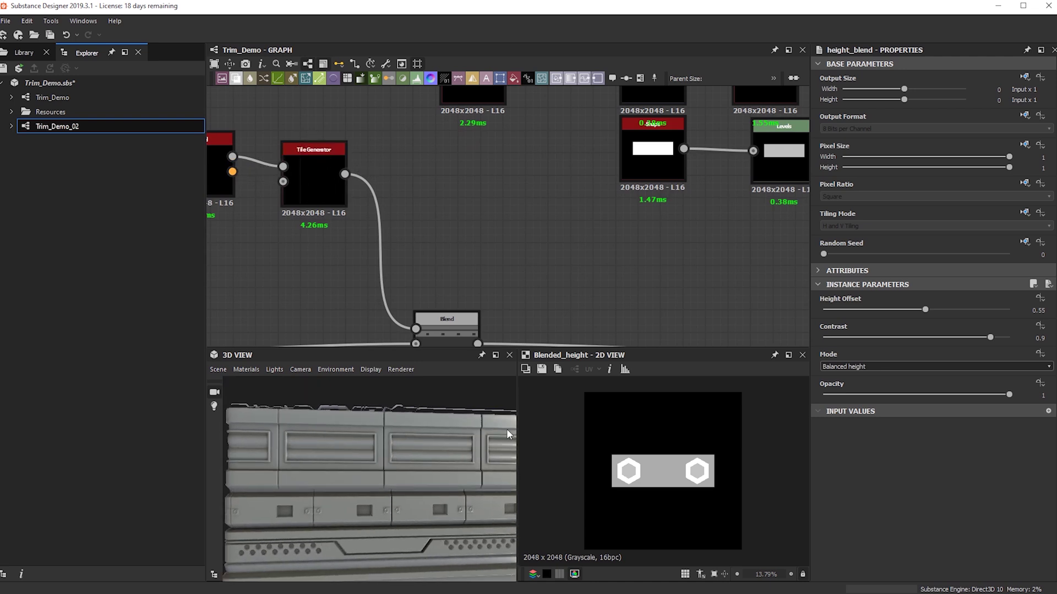
middle_click_drag(657, 269, 415, 252)
middle_click_drag(370, 317, 649, 332)
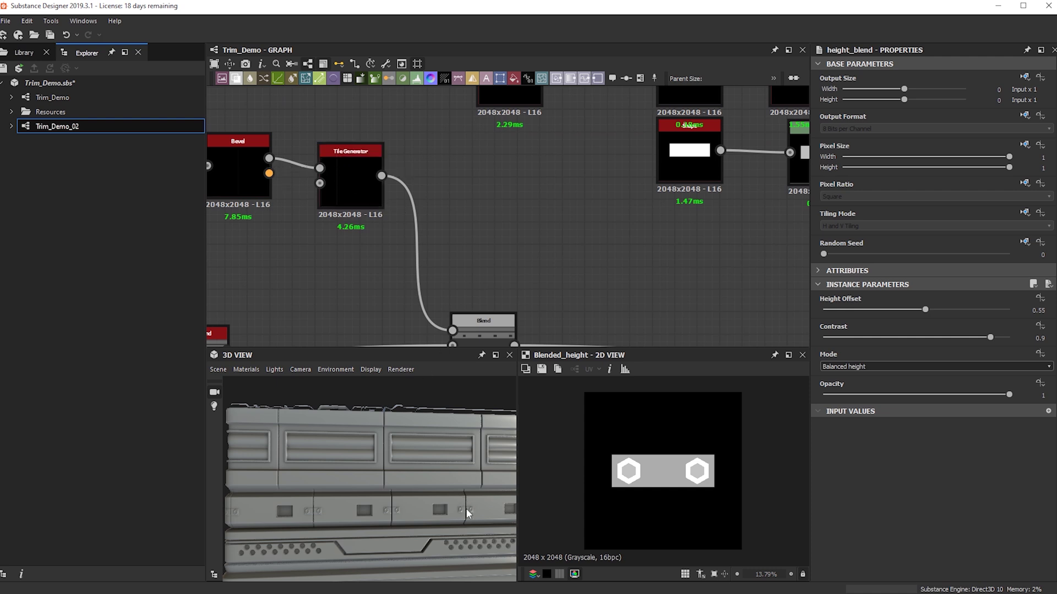
scroll(612, 249, "down", 3)
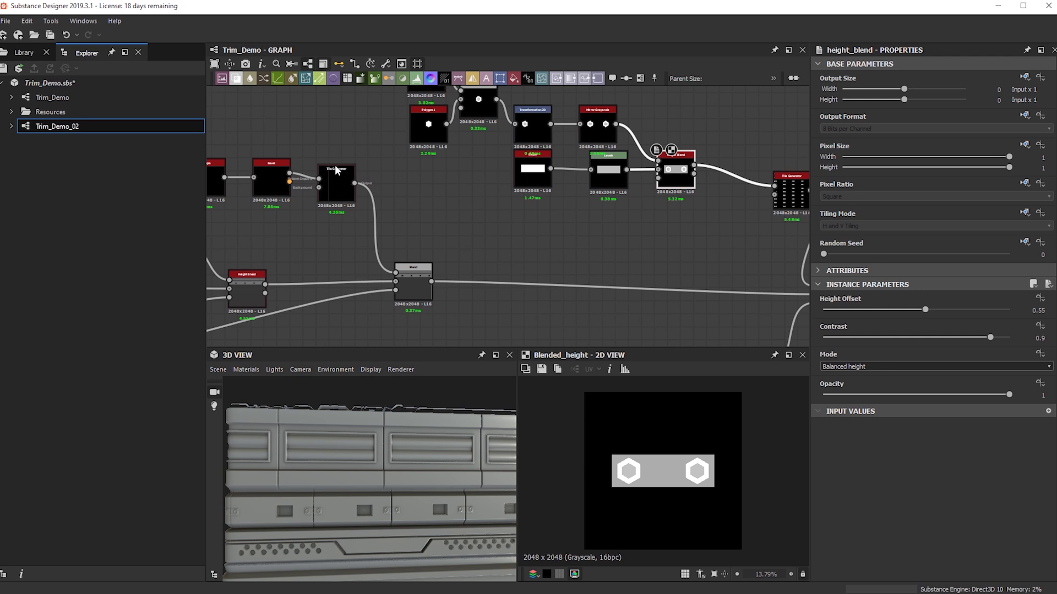
Step: Preview the Max (Lighten) Blend after the bolt Tile Generator and examine the bolt plates beside a seam up close
middle_click_drag(727, 208, 590, 187)
left_click(692, 268)
double_click(691, 267)
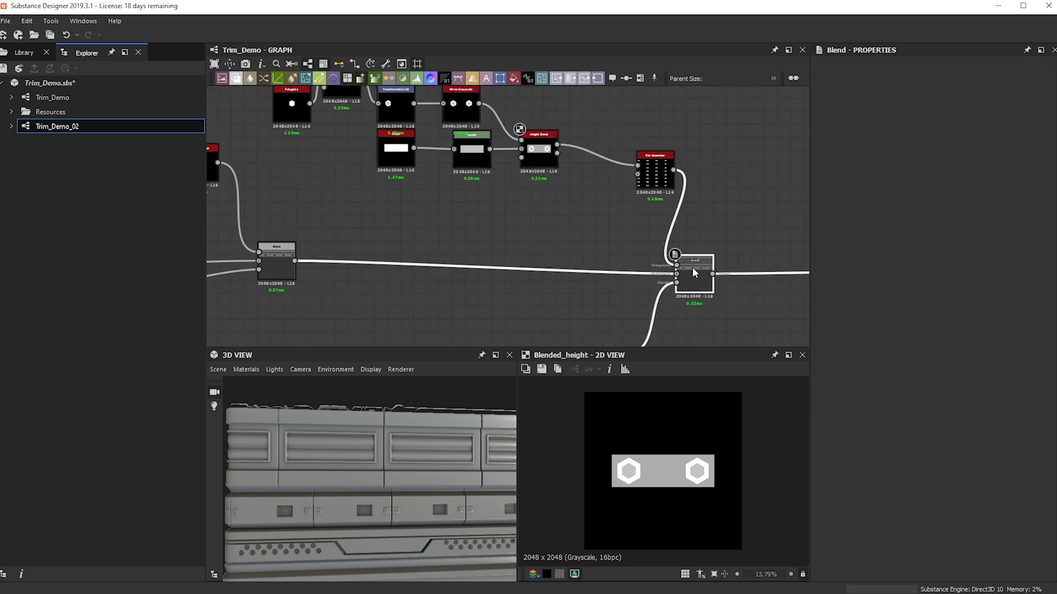
scroll(699, 297, "up", 3)
scroll(682, 457, "up", 5)
scroll(702, 438, "up", 1)
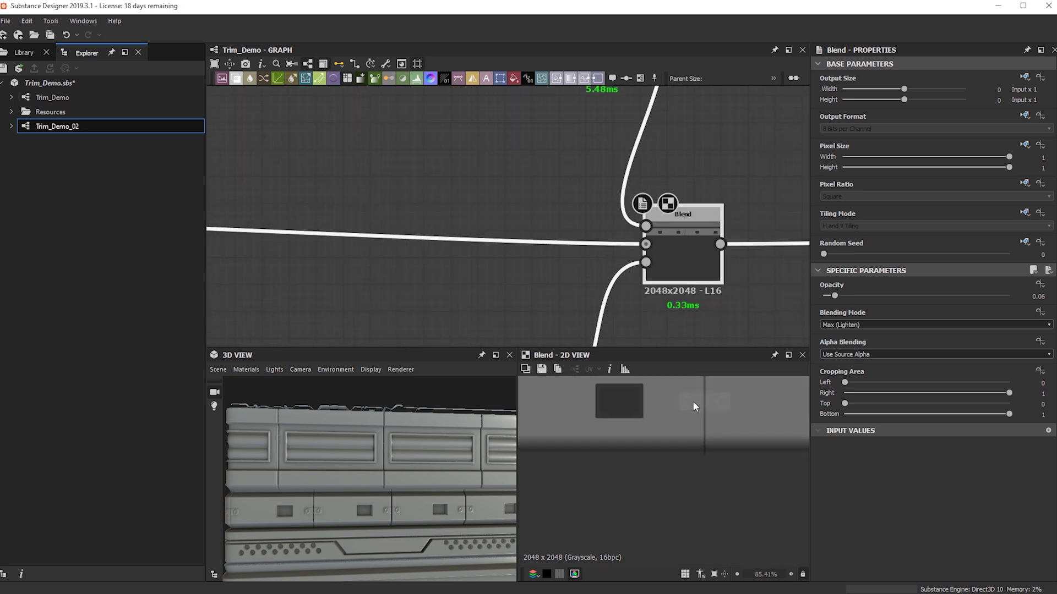
Step: Preview the next Height Blend, which adds the Shape, Transformation 2D and Bevel band below the recesses
scroll(703, 184, "down", 4)
middle_click_drag(710, 192, 385, 220)
middle_click_drag(748, 267, 542, 282)
scroll(640, 272, "up", 1)
left_click(640, 272)
double_click(639, 270)
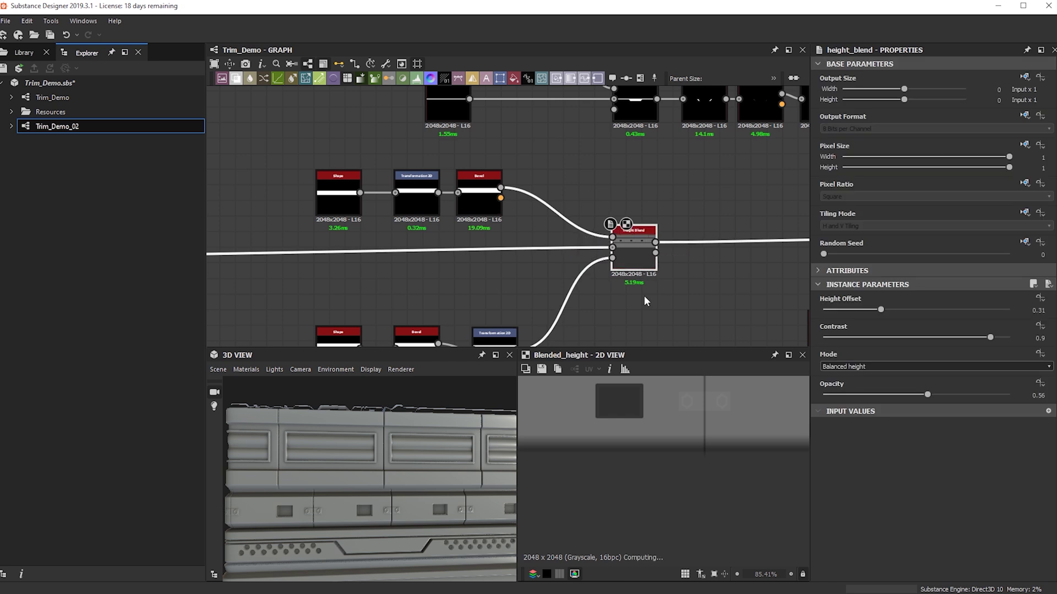
scroll(675, 457, "down", 3)
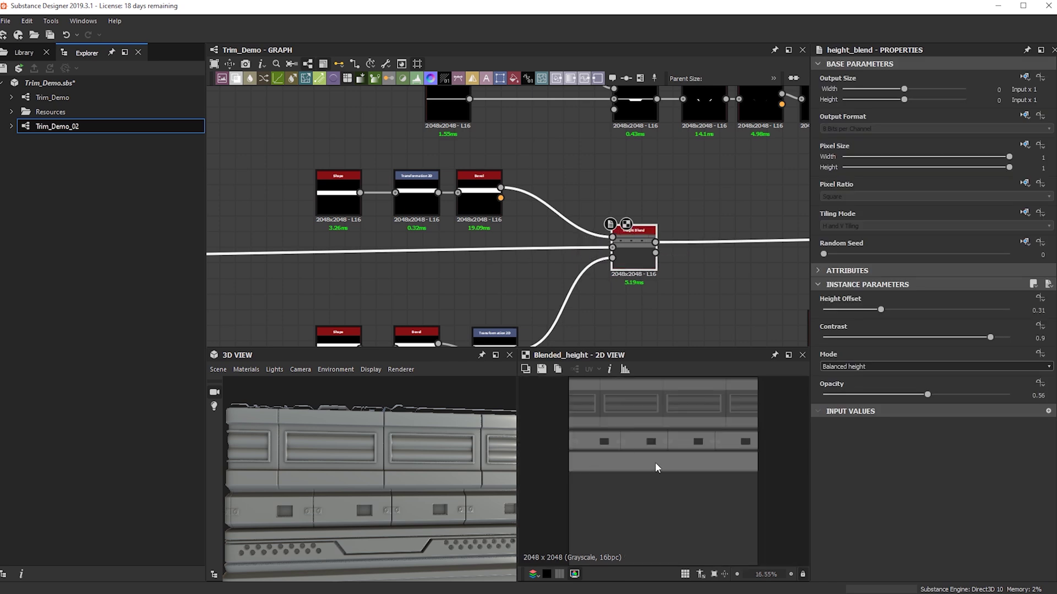
Step: Examine the Shape, Trapezoid Transform and Transformation 2D chain, the thin line Shape and the Add (Linear Dodge) Blend that joins them
left_click_drag(362, 511, 386, 464)
scroll(624, 216, "down", 3)
middle_click_drag(700, 256, 485, 330)
scroll(297, 193, "up", 5)
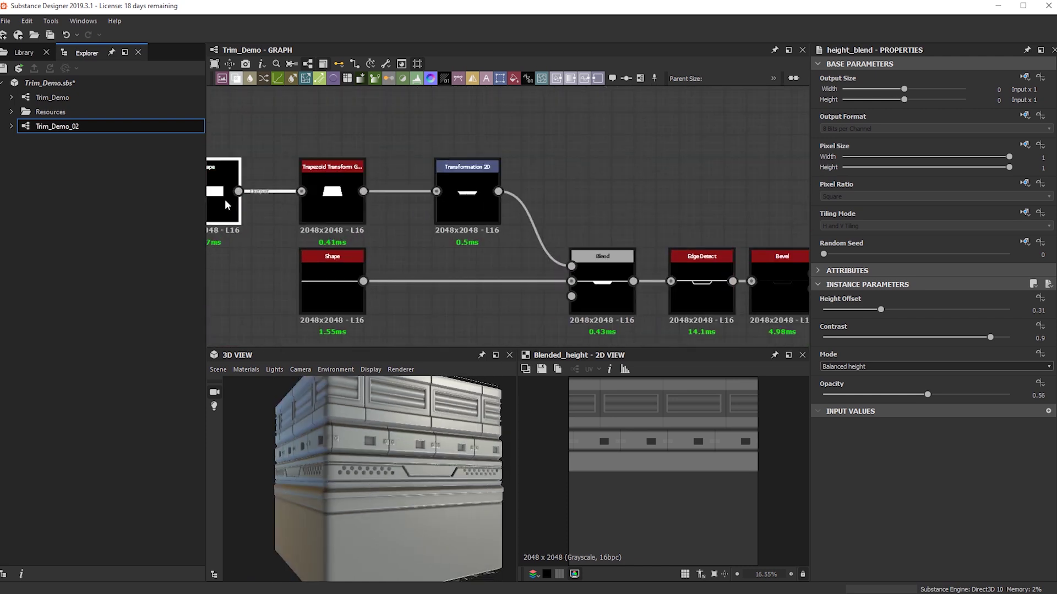
double_click(225, 203)
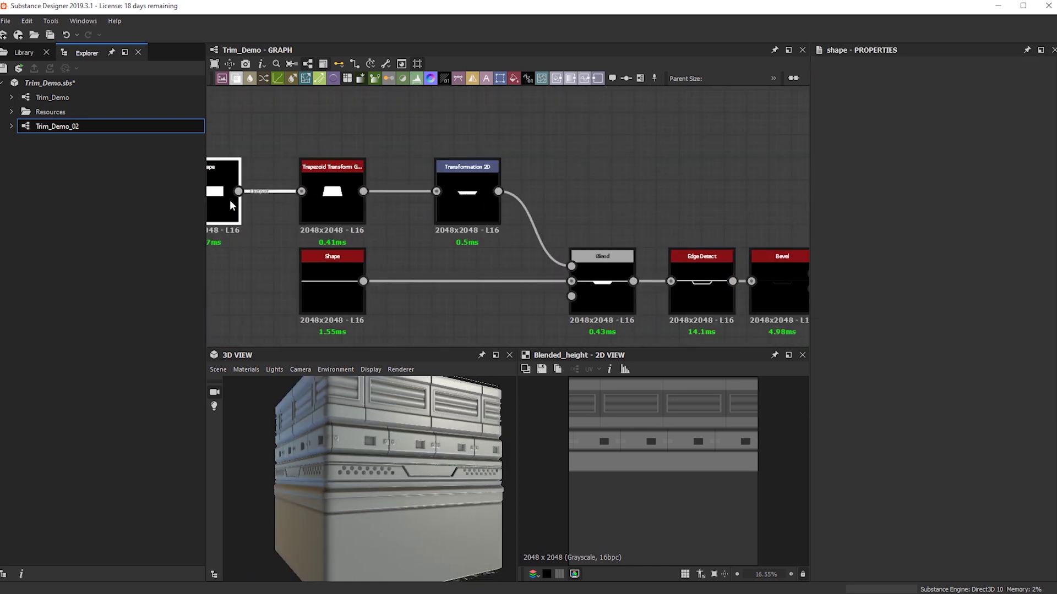
double_click(342, 193)
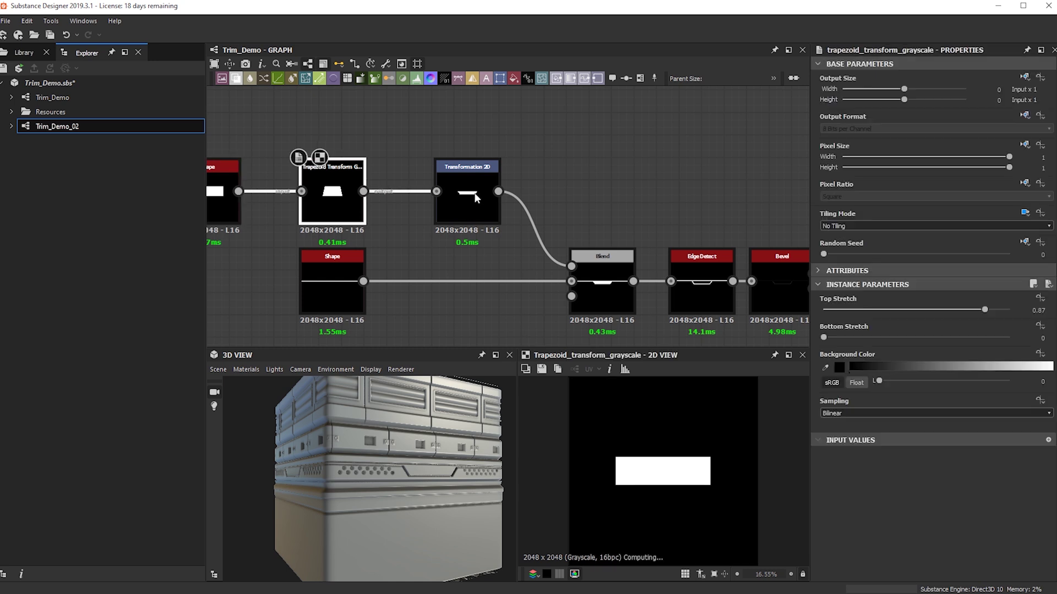
double_click(482, 239)
double_click(328, 285)
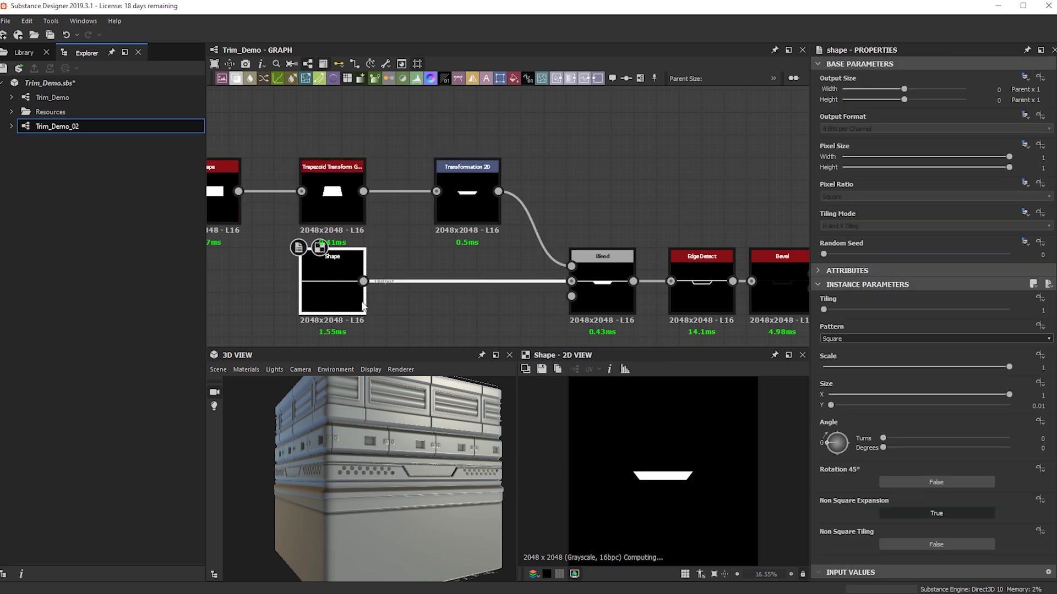
double_click(619, 285)
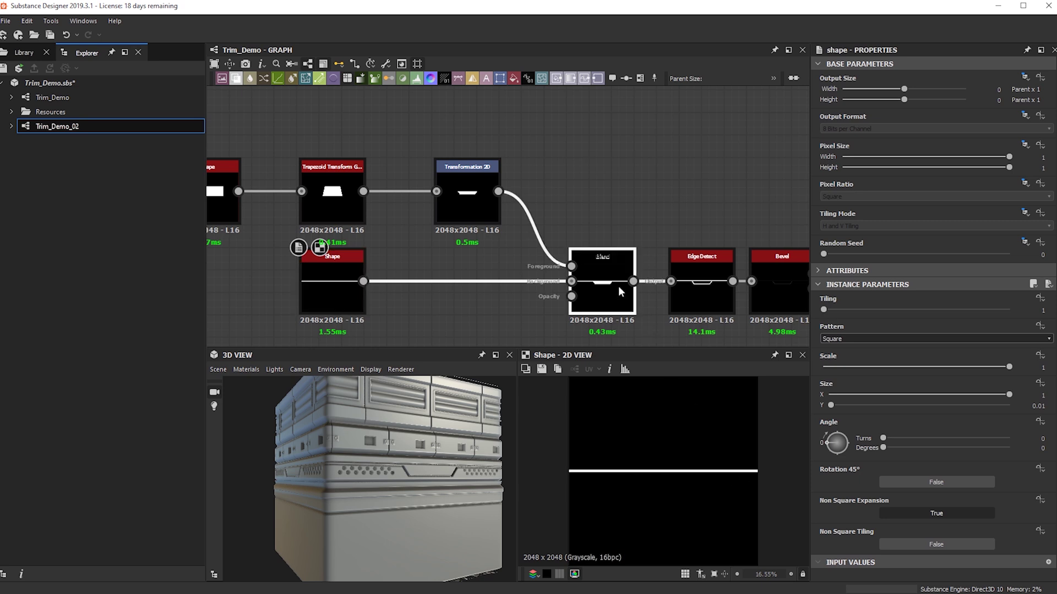
Step: Preview the Edge Detect, Bevel and Transformation 2D that outline and place the trapezoid line
left_click(706, 279)
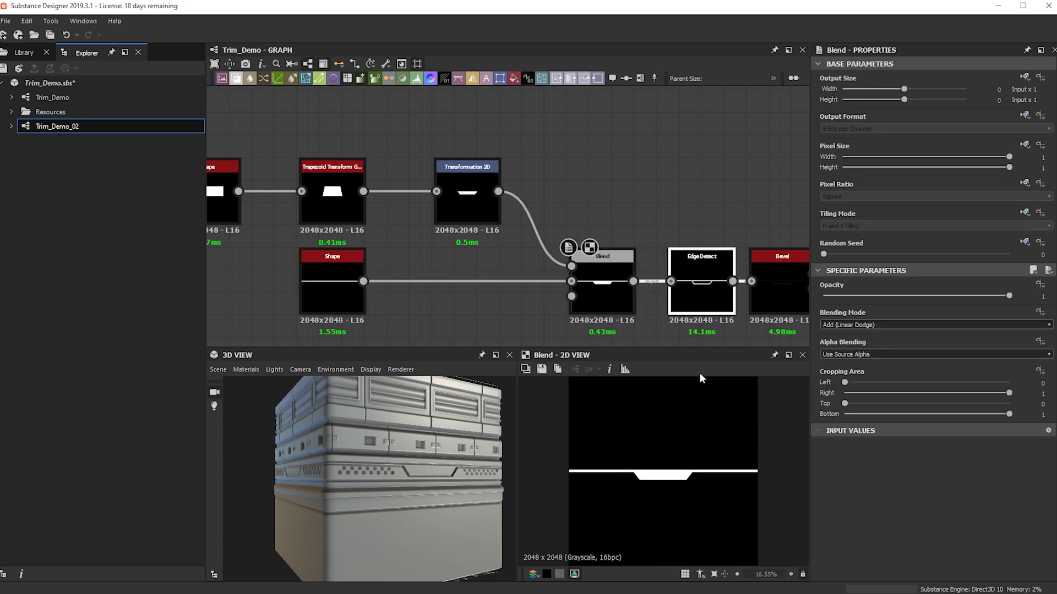
middle_click_drag(727, 331, 609, 322)
double_click(676, 278)
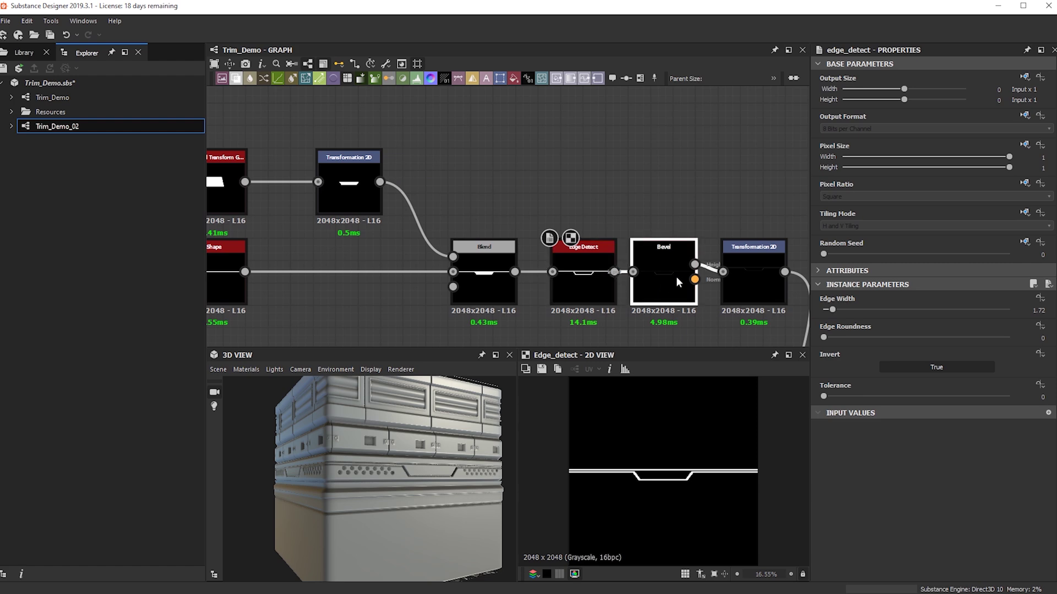
double_click(675, 276)
left_click(744, 267)
Step: Preview the Subtract Blend that cuts the trapezoid line into the height map and inspect the groove
middle_click_drag(672, 272, 484, 117)
middle_click_drag(664, 325, 609, 255)
left_click(609, 257)
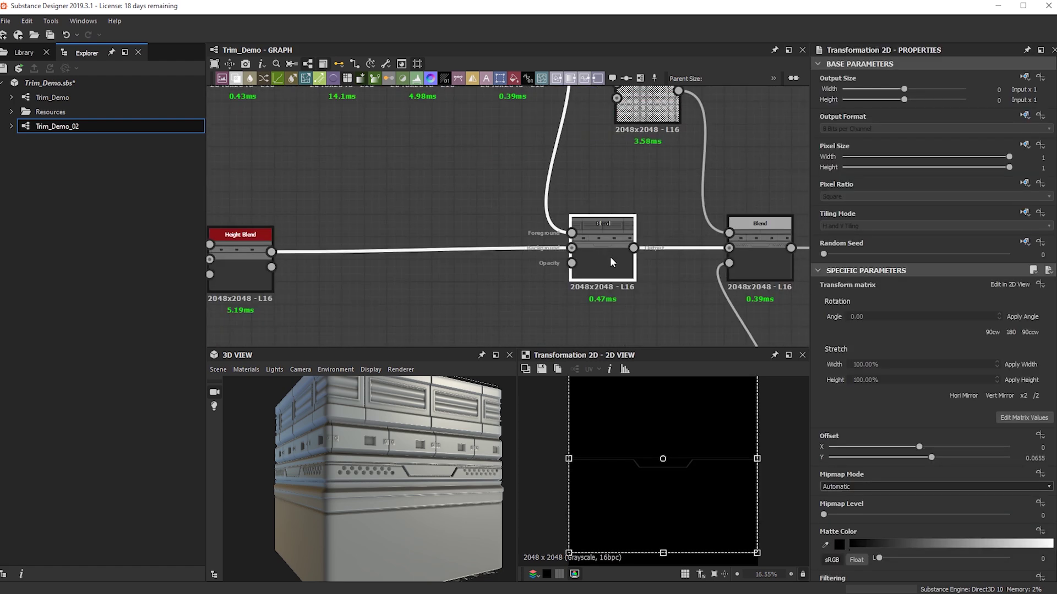
double_click(609, 256)
scroll(655, 461, "up", 5)
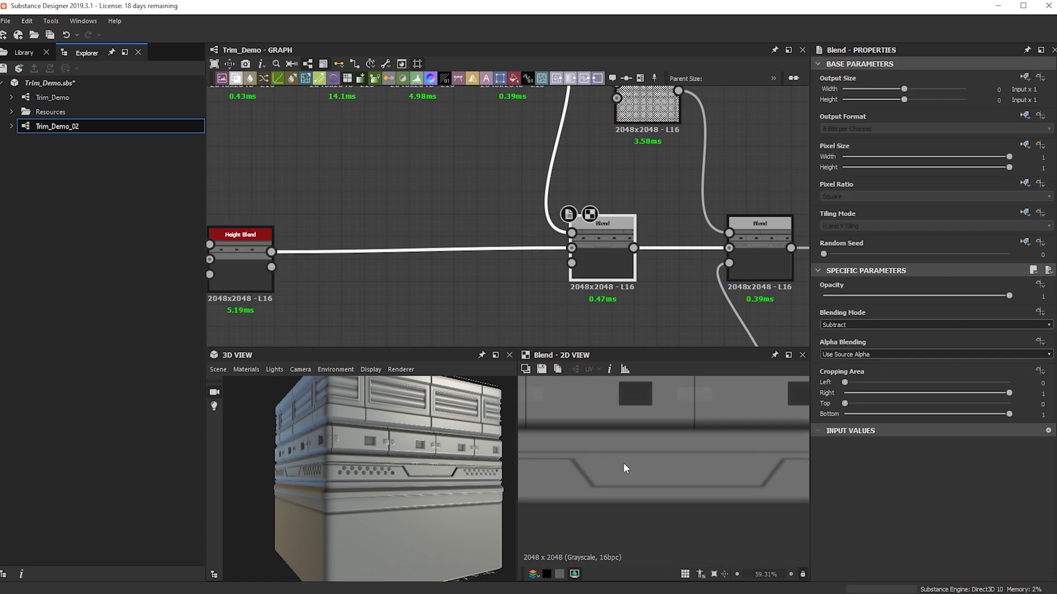
scroll(642, 301, "down", 3)
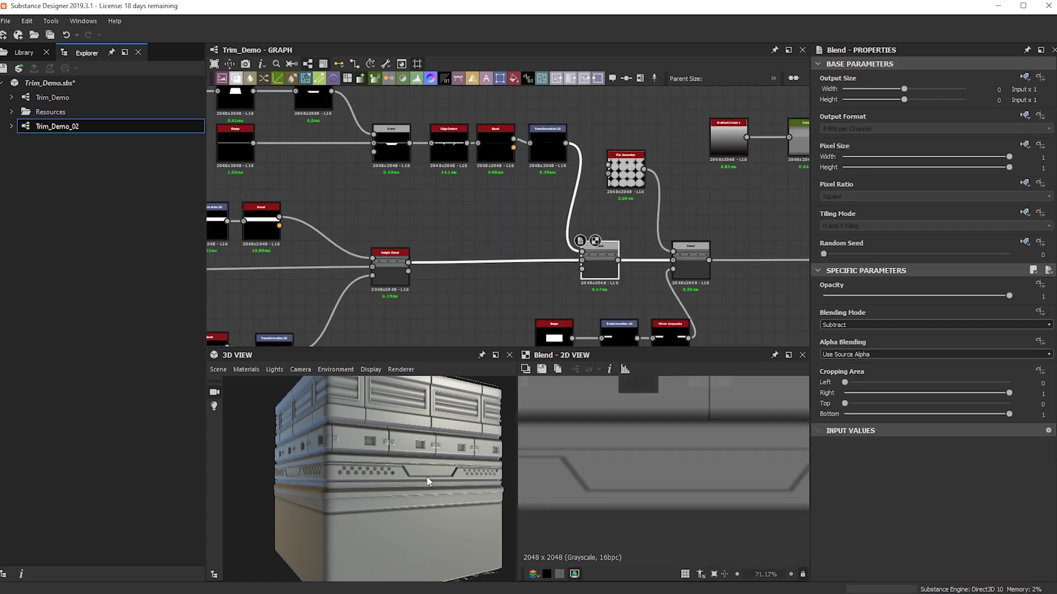
Step: Preview the disc Tile Generator that feeds the next Blend and review its amount, pattern and size parameters
middle_click_drag(682, 284, 601, 245)
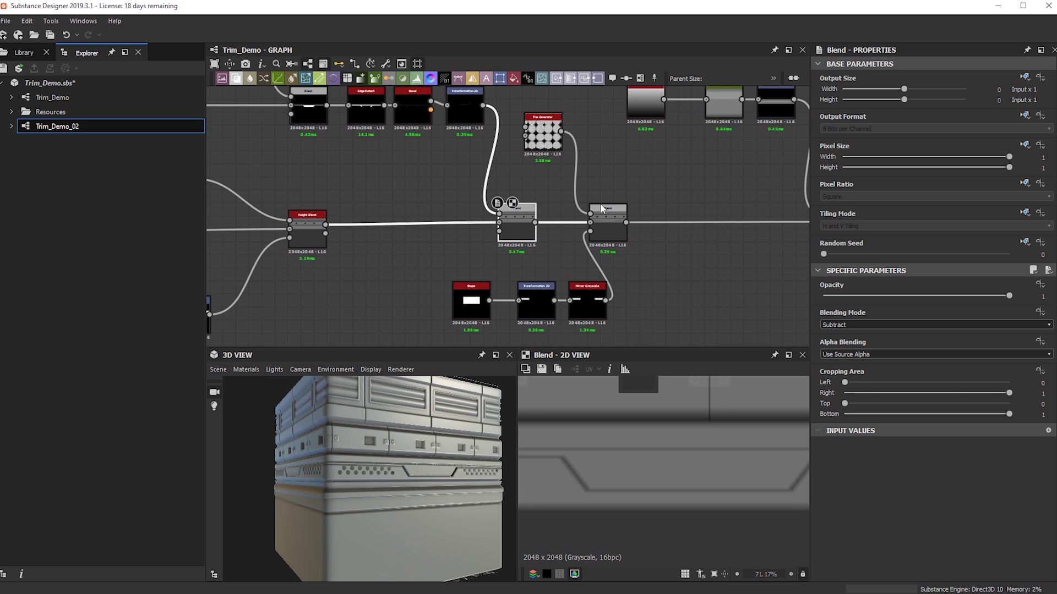
left_click(553, 145)
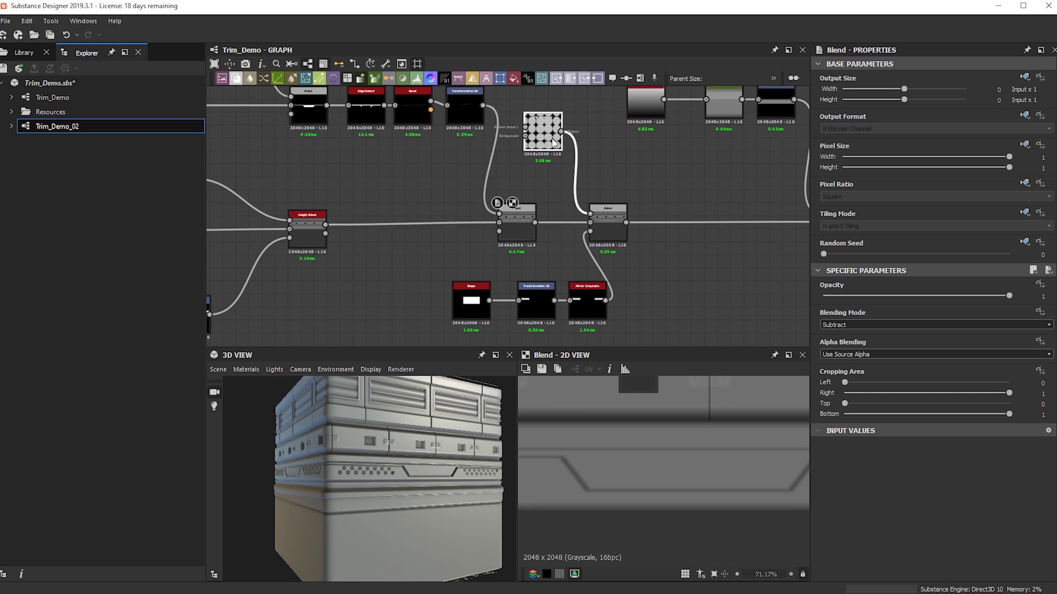
double_click(553, 113)
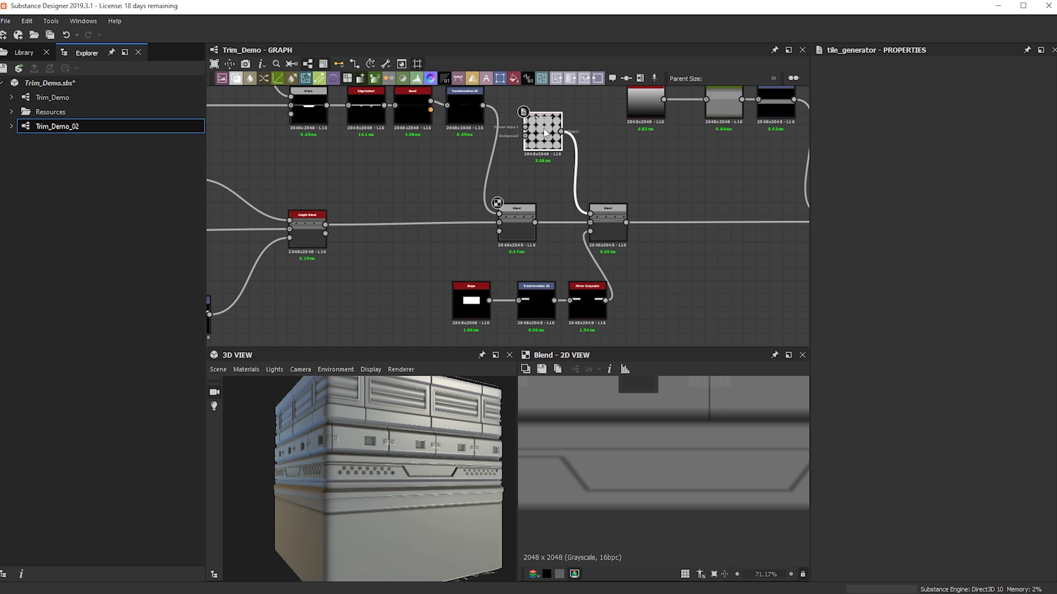
scroll(887, 413, "down", 10)
scroll(673, 494, "down", 3)
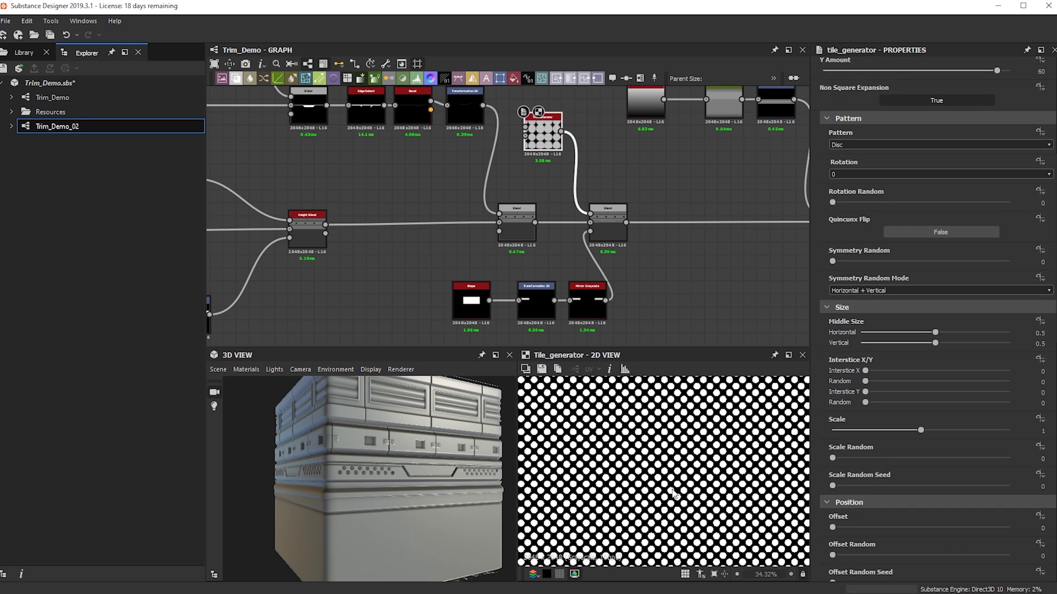
scroll(663, 457, "up", 3)
scroll(932, 264, "up", 3)
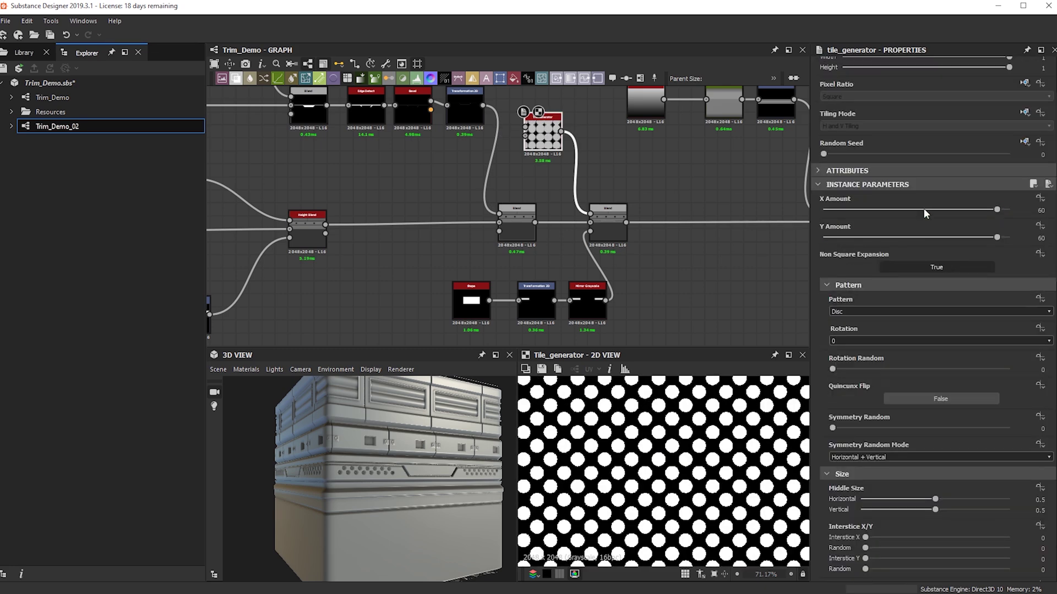
scroll(685, 484, "down", 3)
Step: Preview the Shape, Transformation 2D and Mirror Grayscale mask chain and the Subtract Blend that cuts the masked discs into the height map
left_click(474, 306)
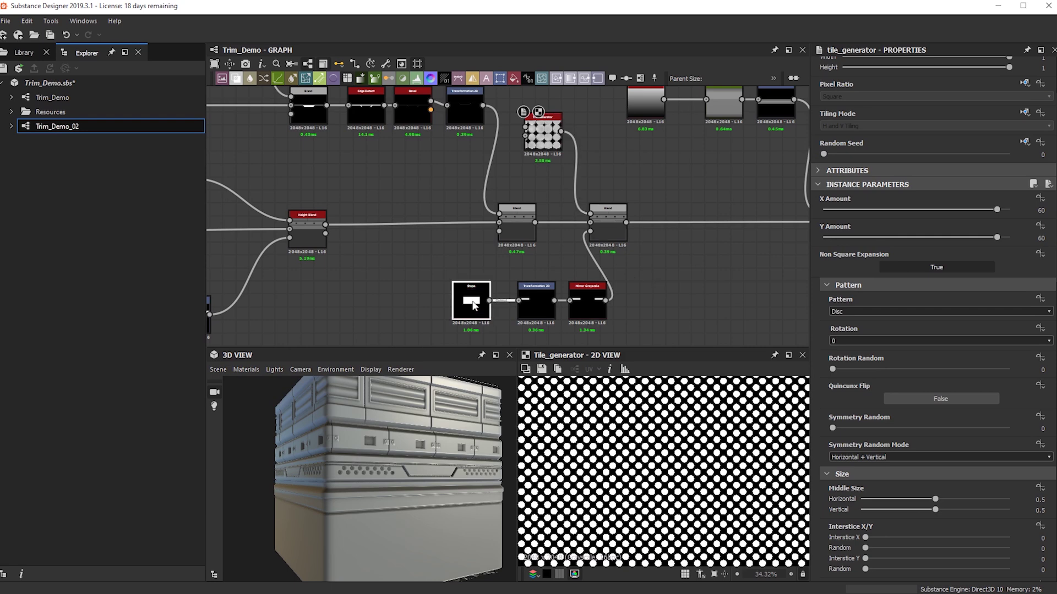
double_click(533, 310)
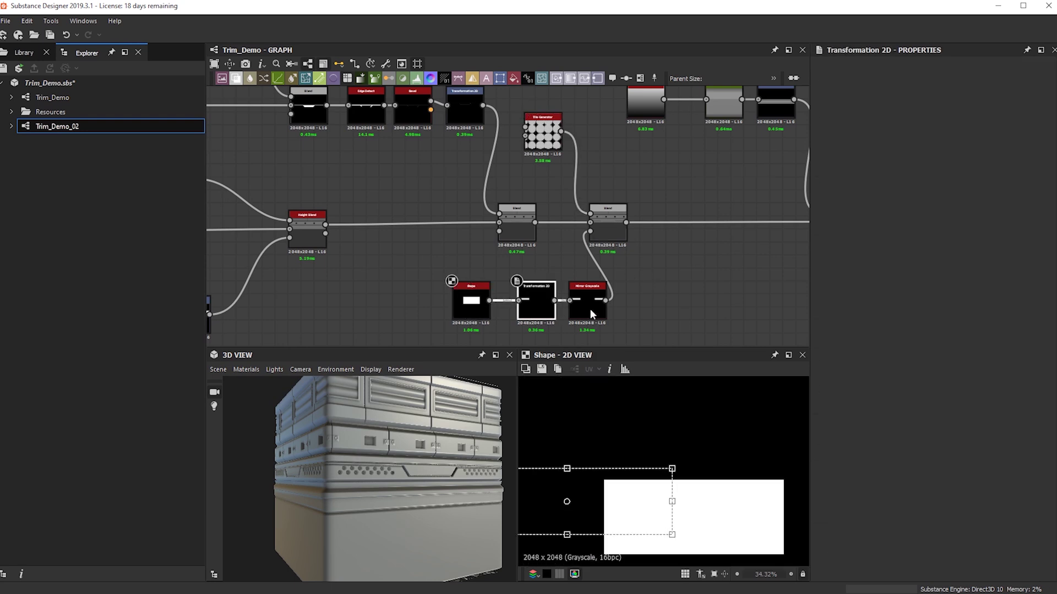
scroll(603, 489, "down", 3)
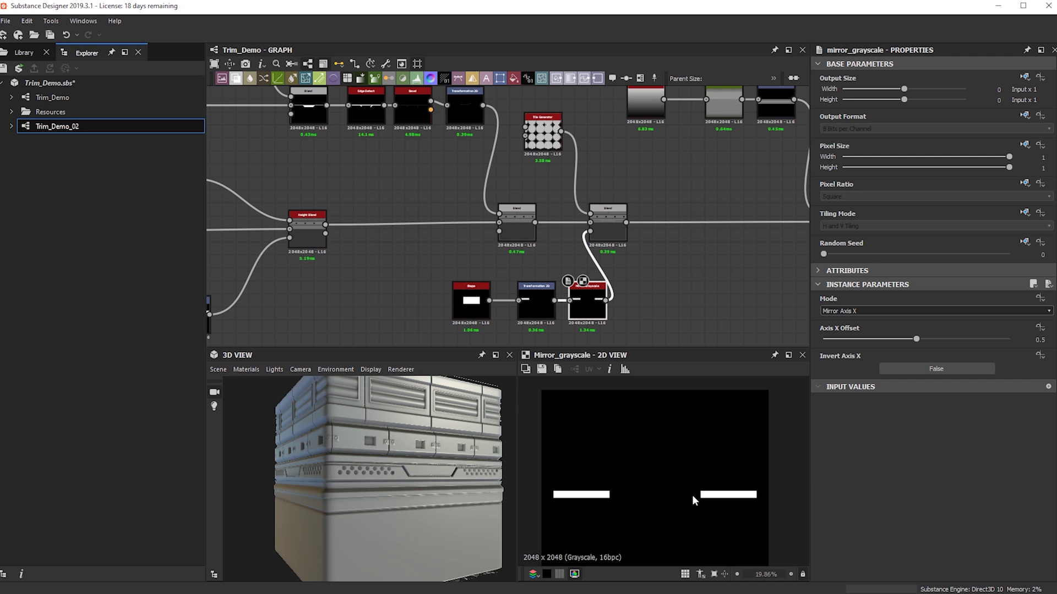
double_click(610, 230)
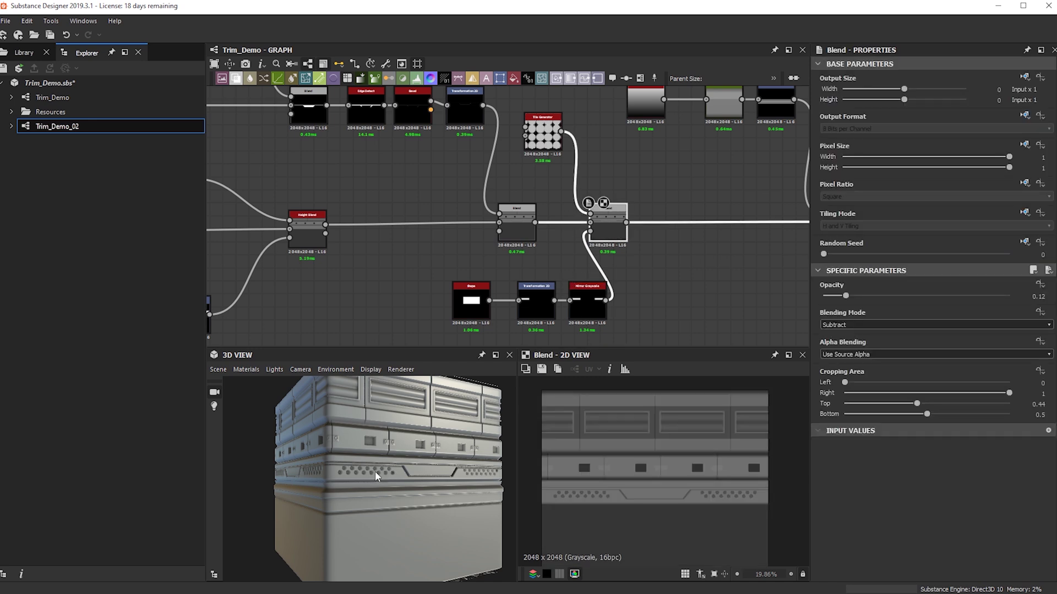
Step: Examine the masked disc holes and the plain lower section on the 3D model, and survey the surrounding graph
scroll(275, 233, "down", 3)
scroll(377, 494, "up", 4)
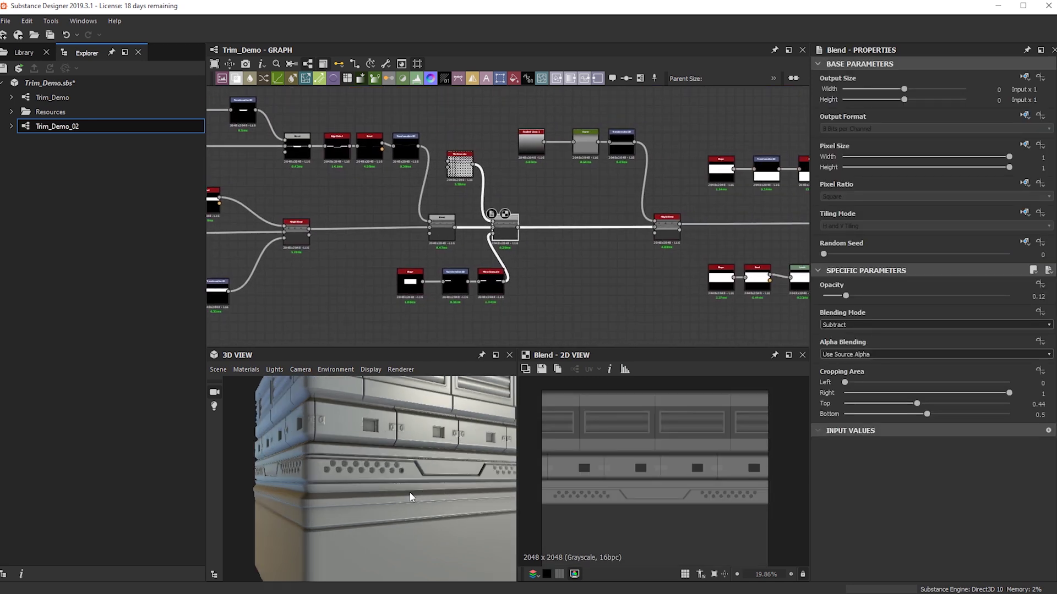
mouse_move(284, 489)
left_mouse_down()
mouse_move(462, 504)
mouse_move(236, 495)
mouse_move(384, 503)
left_mouse_up()
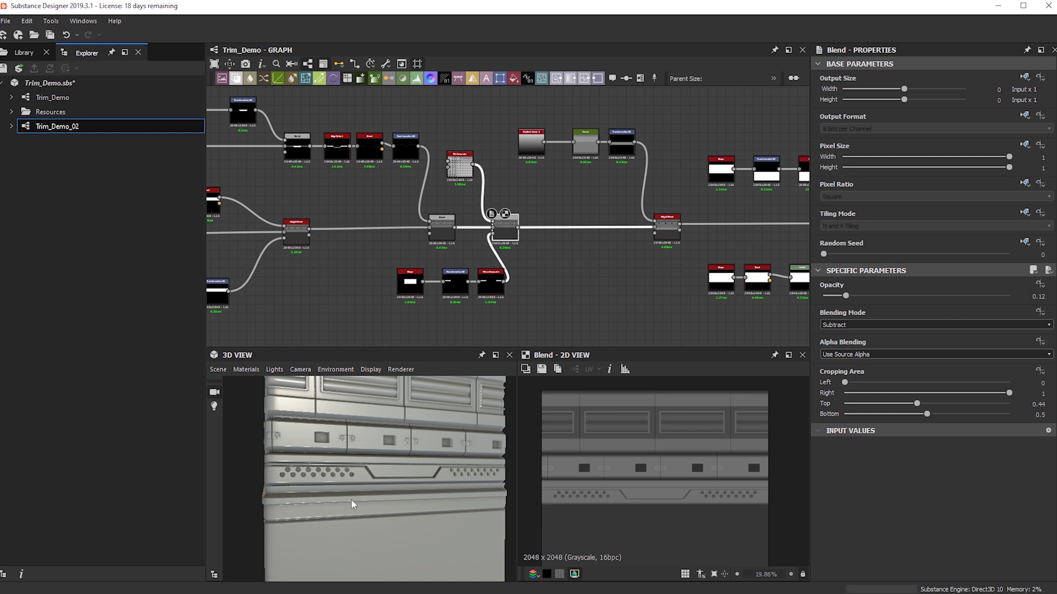
scroll(618, 198, "down", 2)
left_click_drag(426, 528, 357, 504)
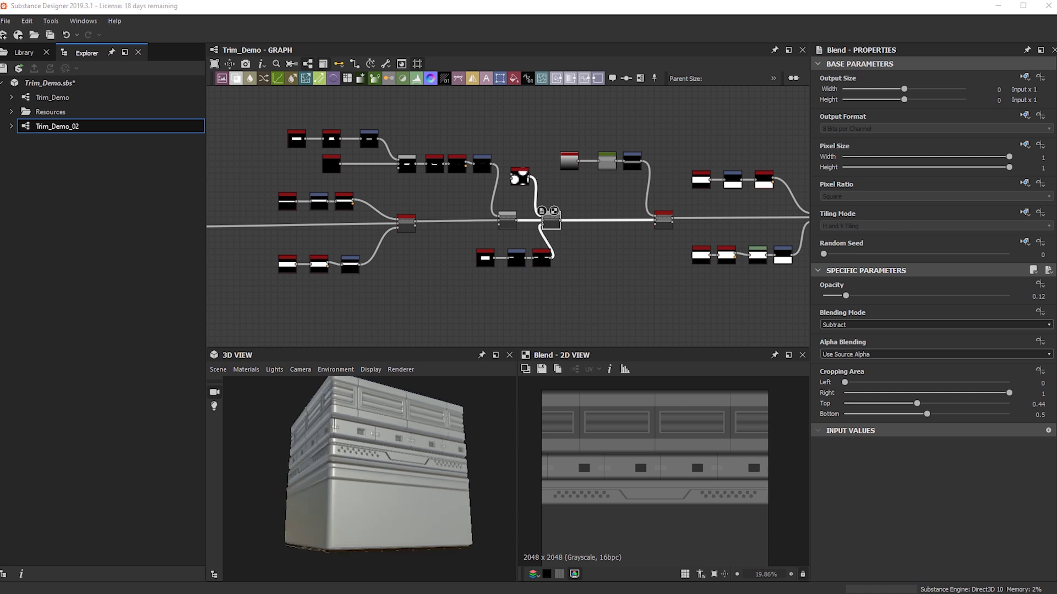
left_click_drag(356, 515, 363, 513)
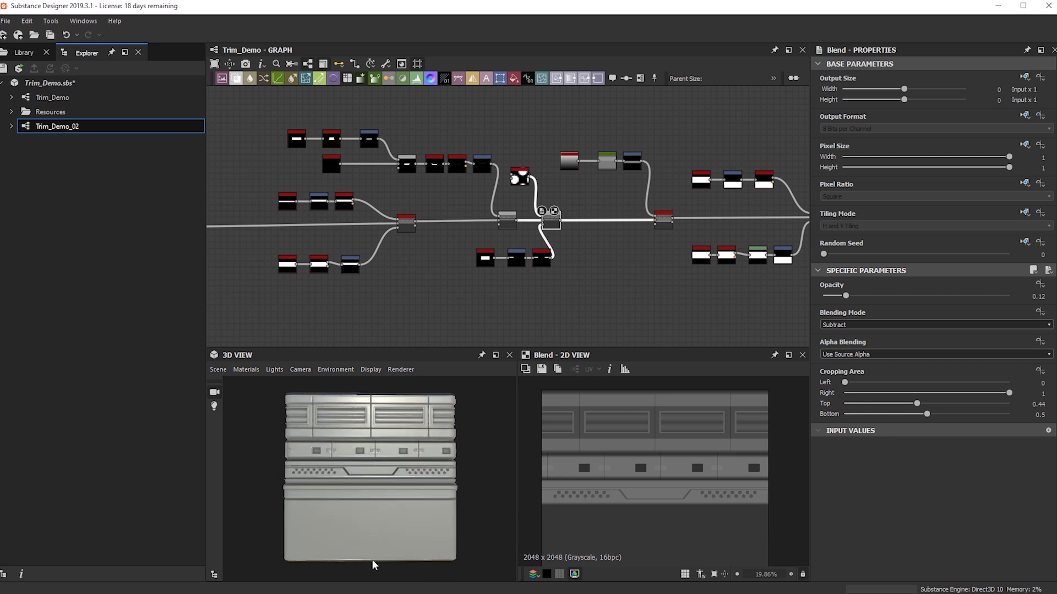
middle_click_drag(554, 285, 378, 285)
middle_click_drag(699, 255, 730, 236)
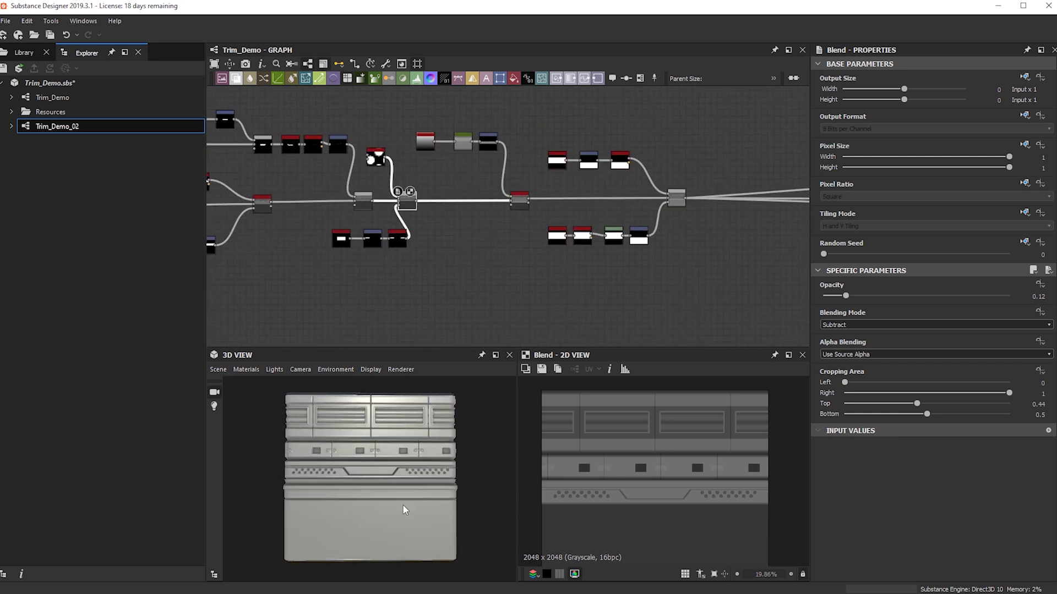
left_click_drag(403, 502, 441, 498)
scroll(355, 269, "down", 2)
middle_click_drag(355, 268, 587, 259)
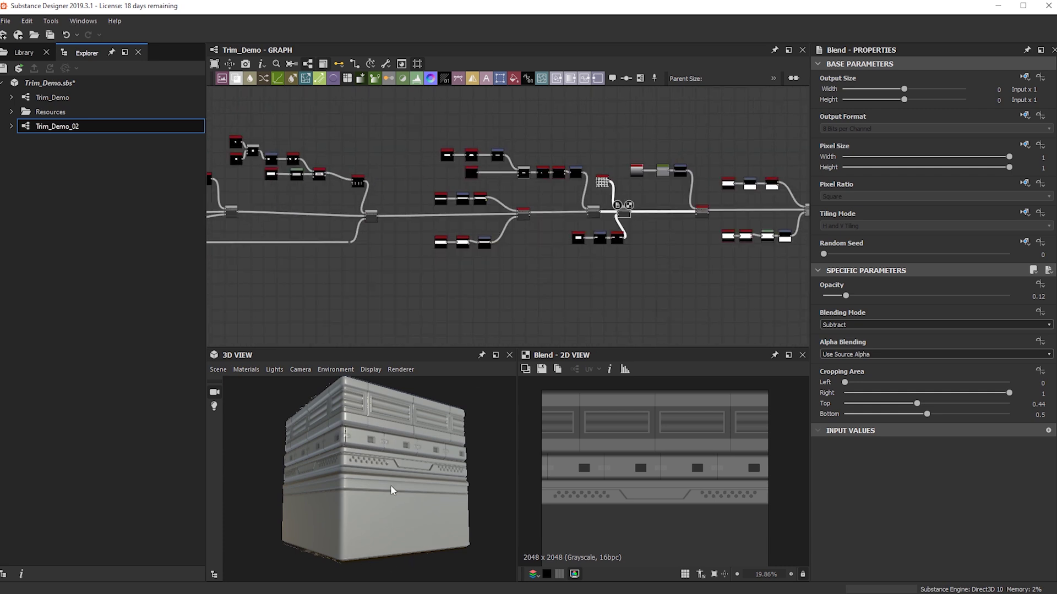
scroll(345, 493, "down", 1)
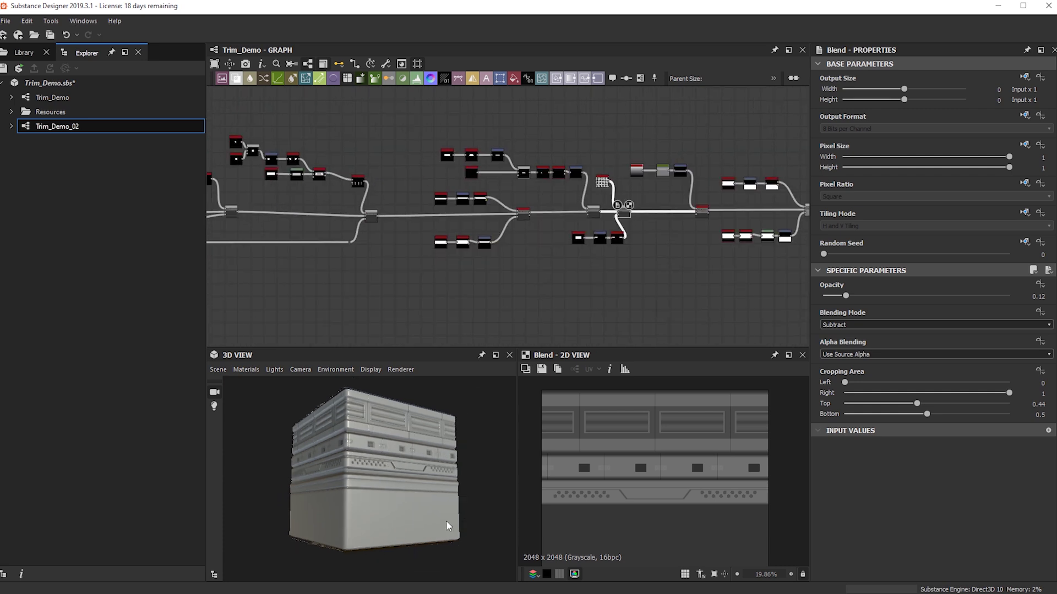
Step: Duplicate the Shape, Bevel and Tile Generator seam chain and place the copy beyond the last Blend of the height map
scroll(561, 273, "up", 5)
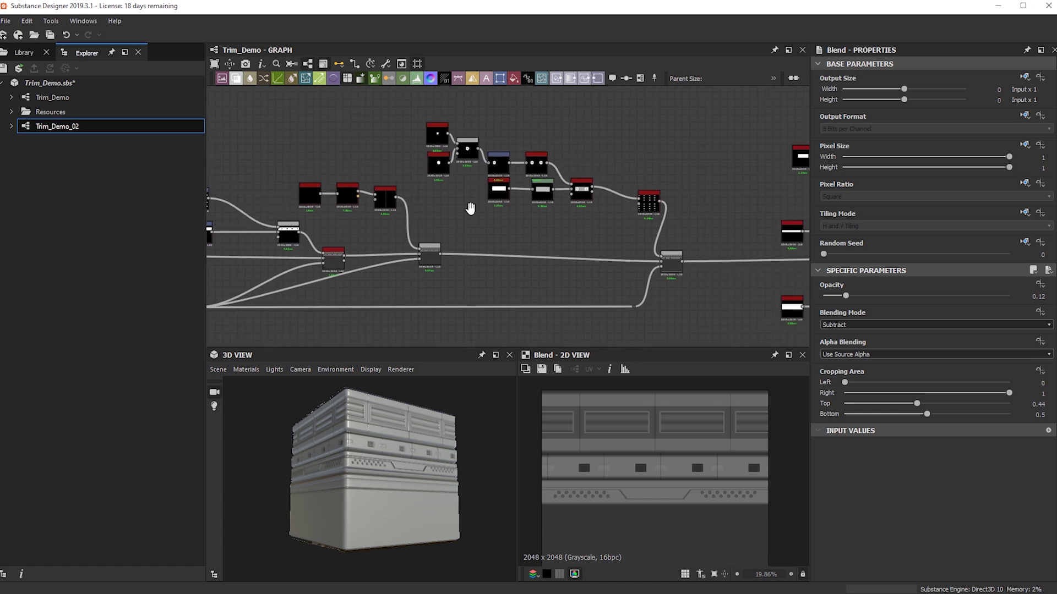
scroll(500, 250, "up", 4)
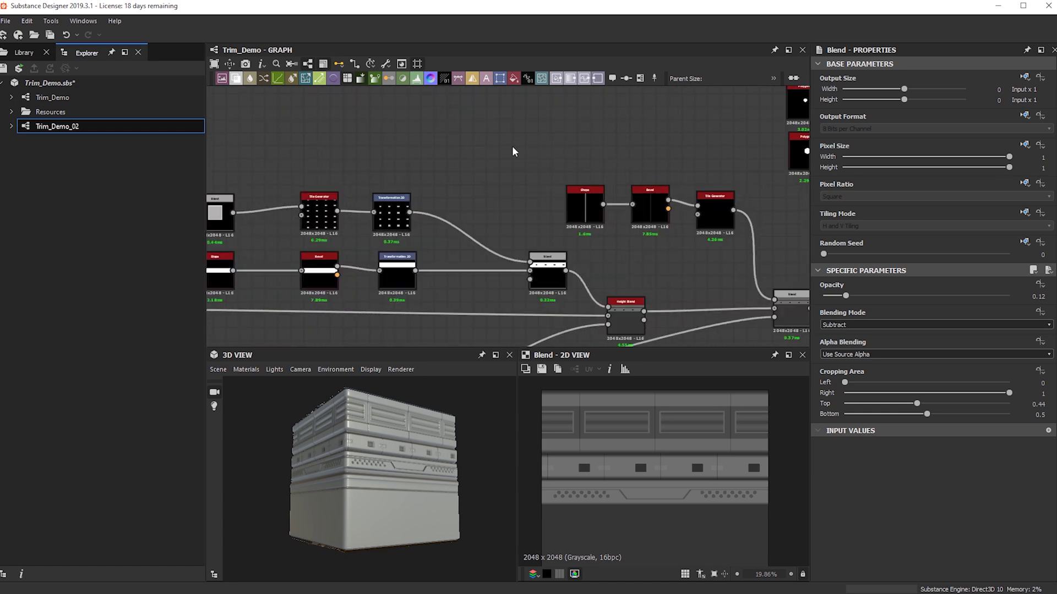
middle_click_drag(734, 230, 521, 183)
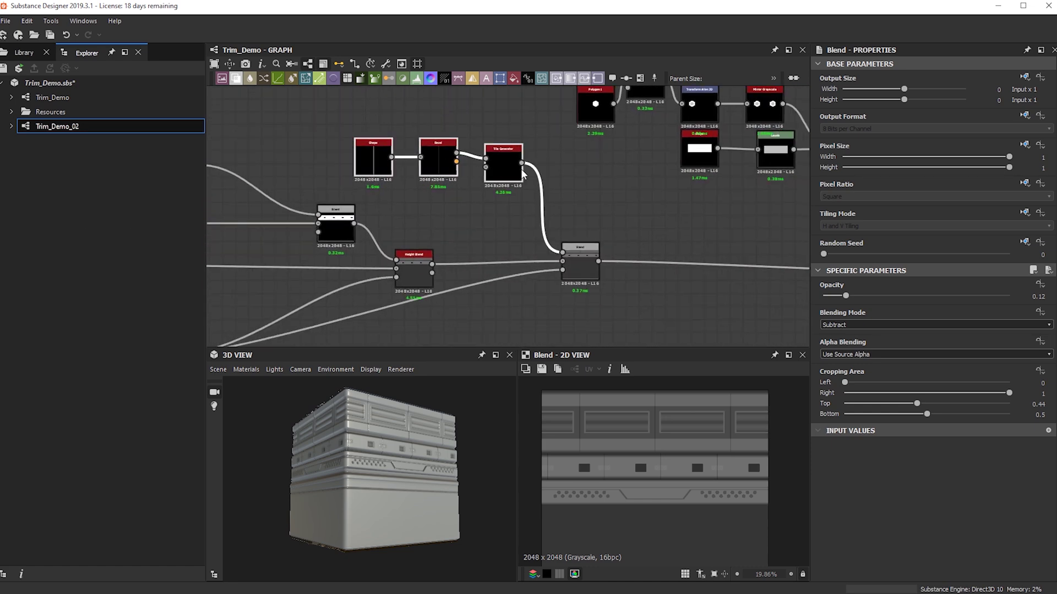
scroll(528, 176, "down", 4)
scroll(721, 202, "down", 1)
left_click_drag(529, 221, 663, 135)
scroll(539, 198, "up", 3)
middle_click_drag(643, 142, 491, 264)
Step: Add a Blend node with the copied Tile Generator as foreground and the height map's last Blend as background
left_click_drag(531, 217, 573, 151)
key("space")
left_click_drag(442, 228, 673, 157)
left_click_drag(594, 146, 661, 171)
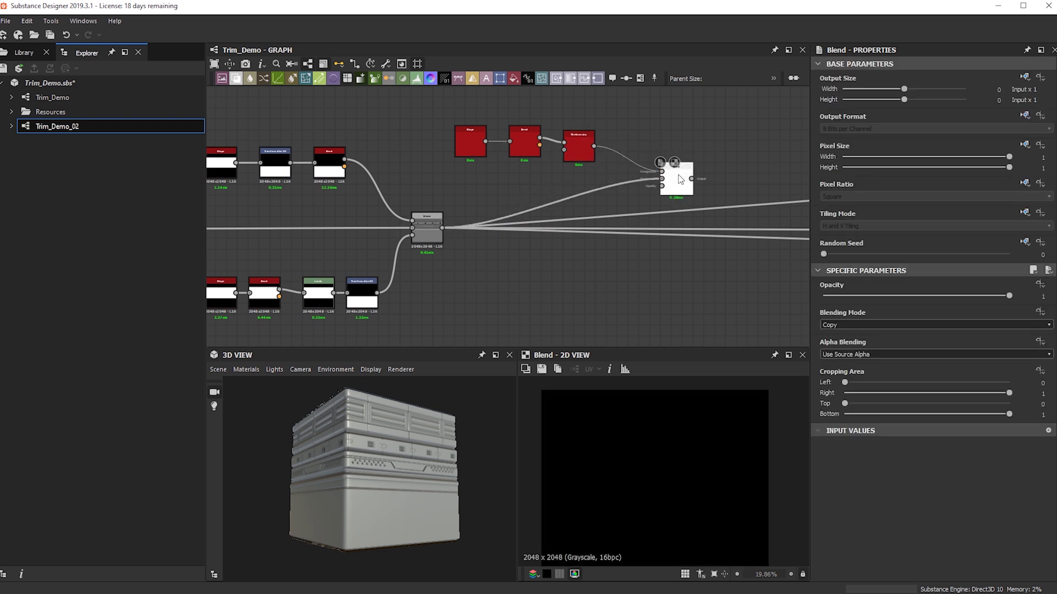
Step: Set the new Blend's blending mode to Subtract and transfer the height map's outgoing links to its output
scroll(669, 472, "up", 2)
left_click(519, 151)
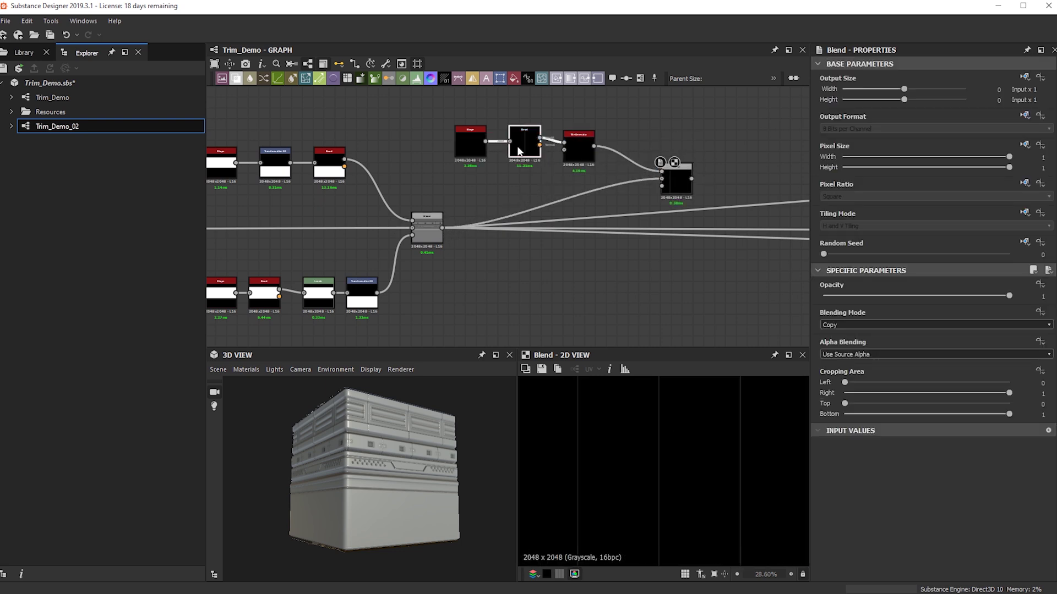
left_click(582, 155)
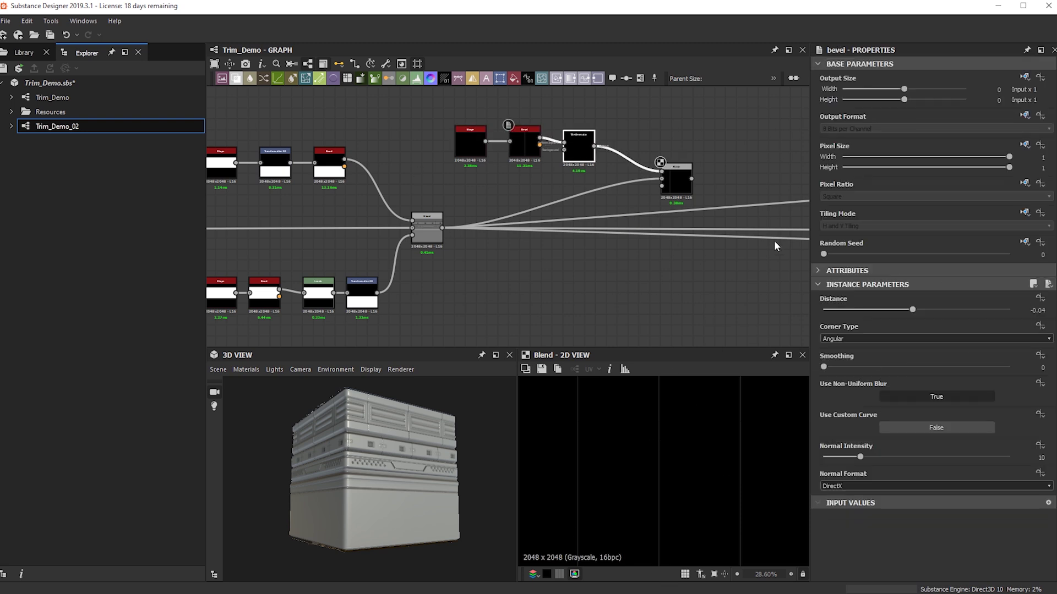
double_click(677, 185)
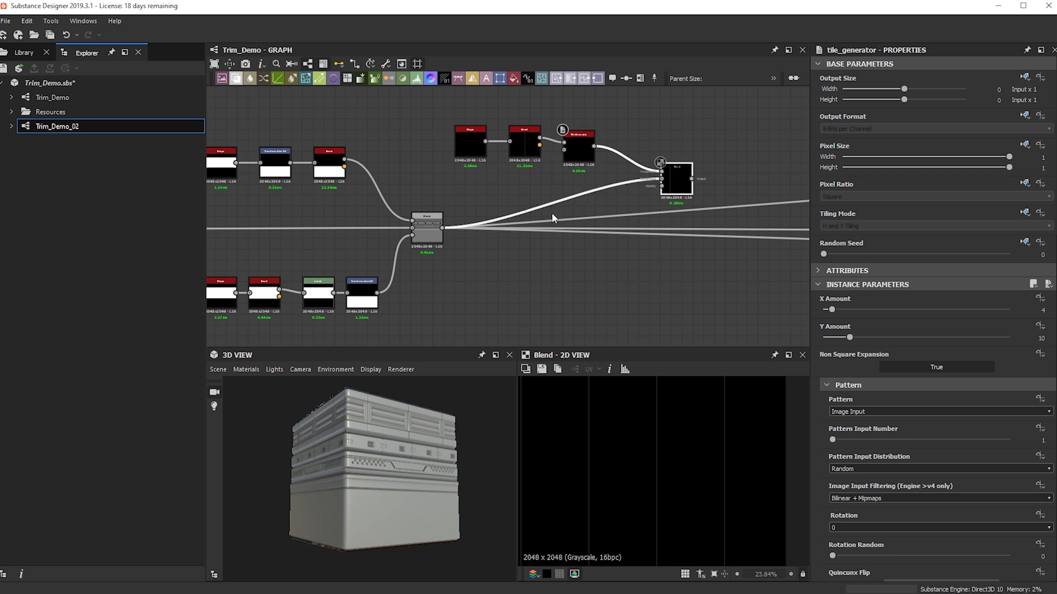
scroll(404, 269, "down", 3)
left_click(880, 326)
left_click(880, 326)
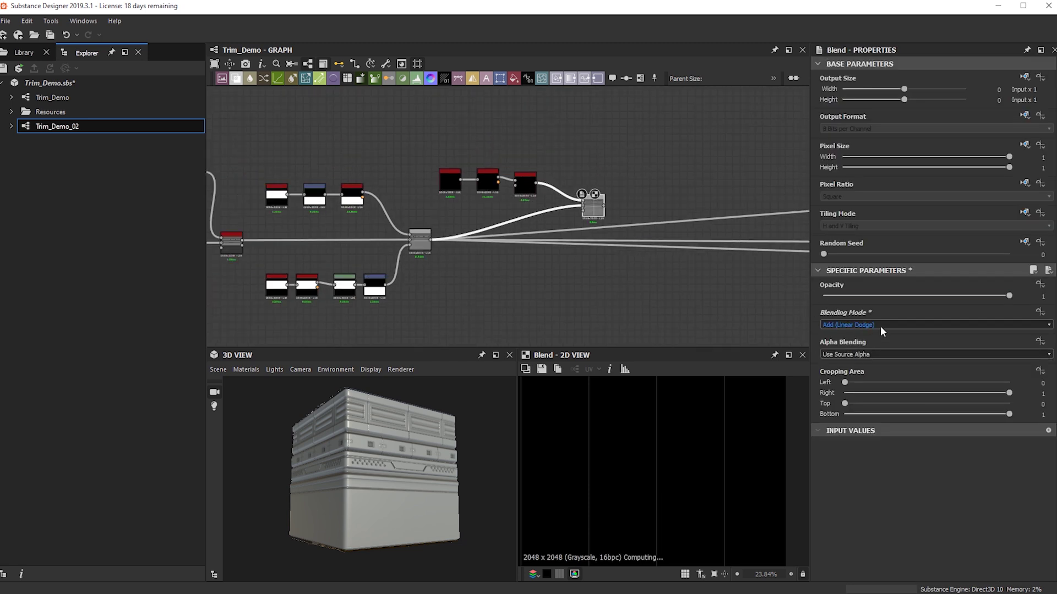
scroll(880, 326, "down", 1)
left_click_drag(433, 240, 603, 205, "shift")
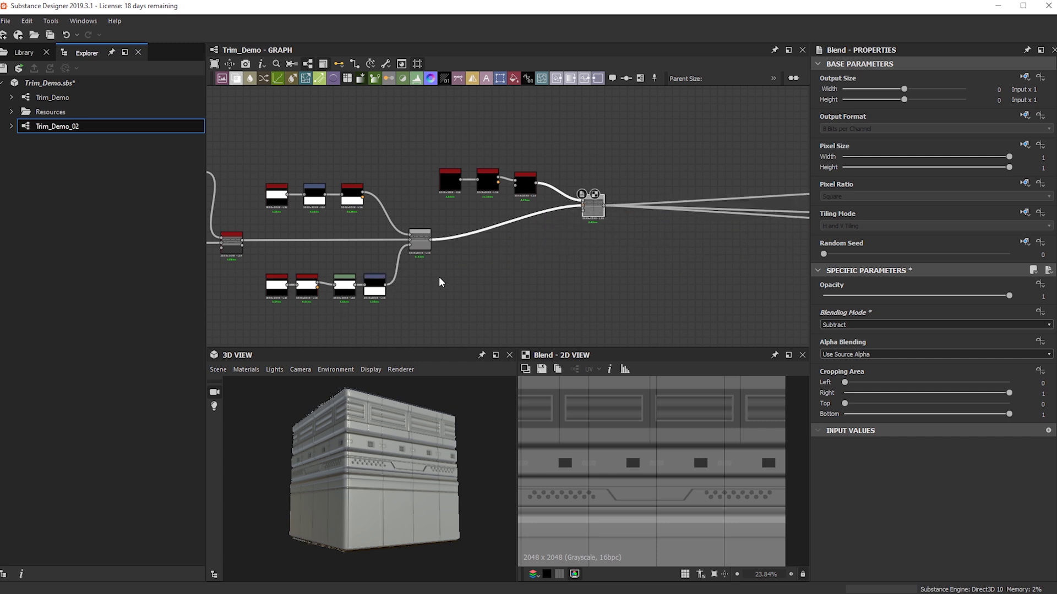
Step: Mask the seam Blend with the lowest band's Transformation 2D, and turn the model and light to inspect the seams
mouse_move(571, 239)
left_mouse_down()
mouse_move(584, 211)
mouse_move(585, 244)
left_mouse_up()
scroll(693, 502, "down", 2)
left_click_drag(407, 490, 331, 495)
right_click_drag(330, 495, 374, 493, "ctrl+shift")
Step: Review the copied Bevel and set the copied Tile Generator's X Amount to 2, checking the wider panels on the model
scroll(526, 180, "up", 4)
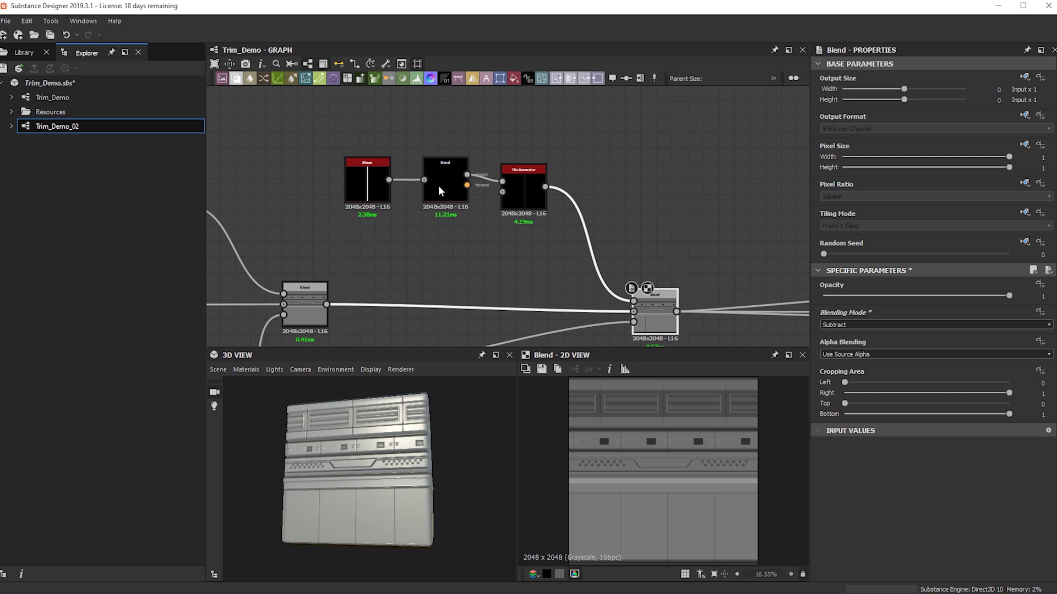
scroll(442, 190, "up", 2)
left_click(437, 181)
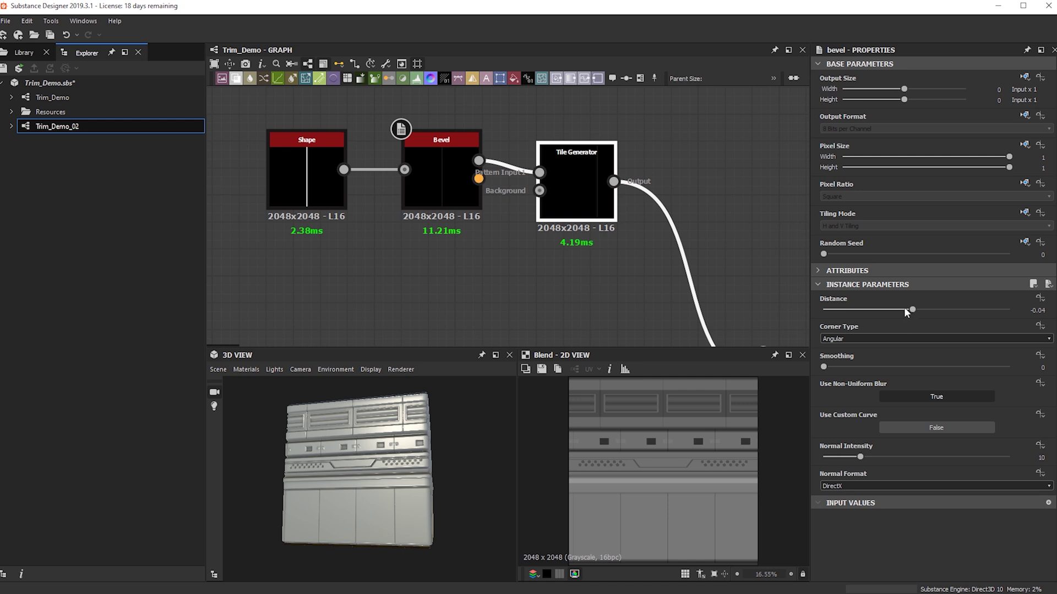
left_click(603, 192)
scroll(603, 189, "down", 2)
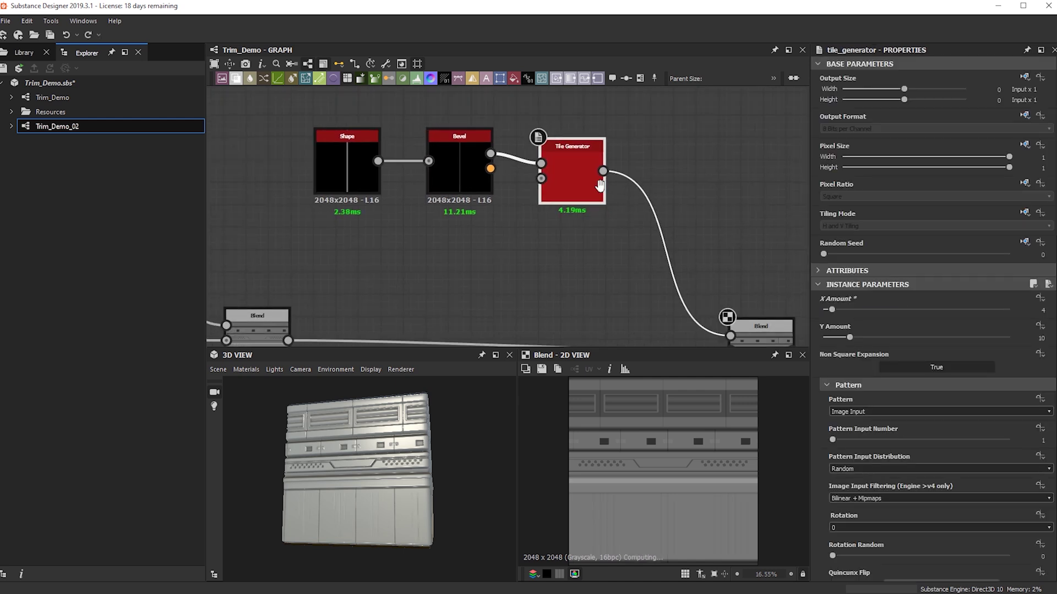
double_click(580, 170)
left_click_drag(831, 307, 827, 307)
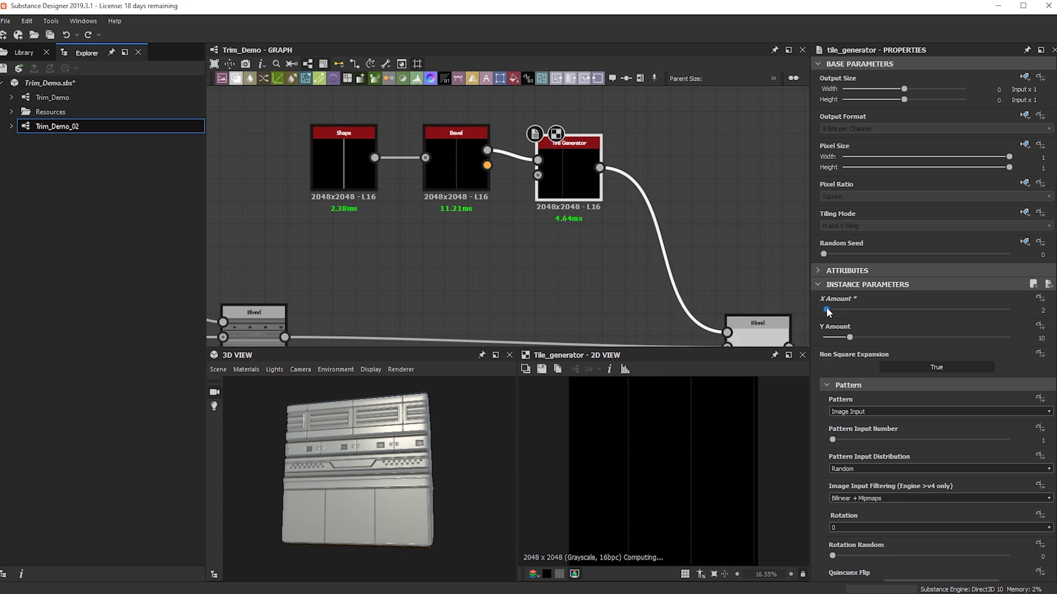
left_click_drag(432, 481, 383, 517)
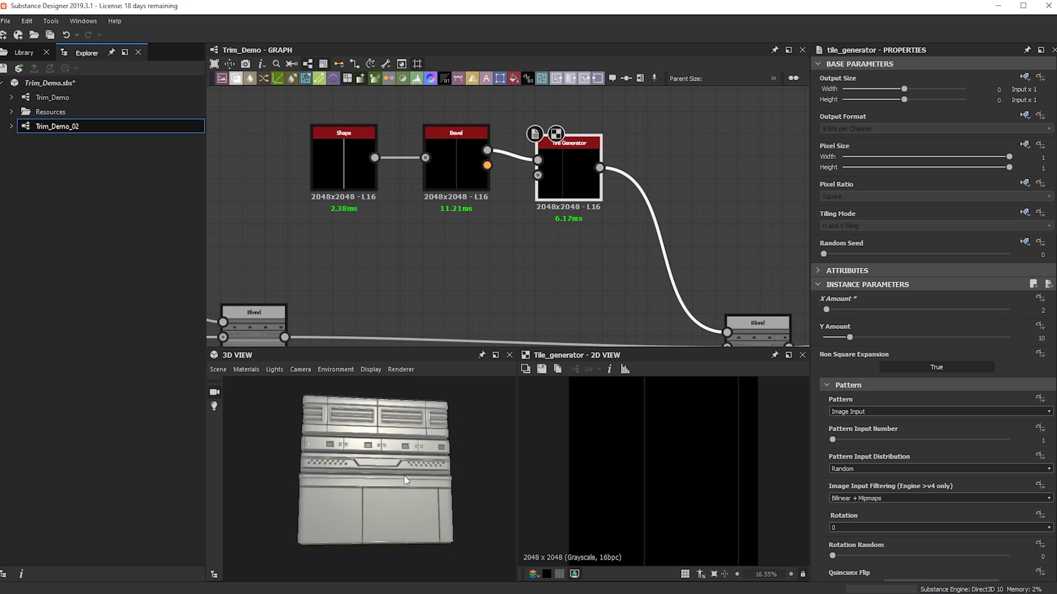
Step: Align the seam Blend with the main line of the graph and inspect the panel bands up close on the model
scroll(632, 152, "down", 3)
middle_click_drag(620, 165, 589, 139)
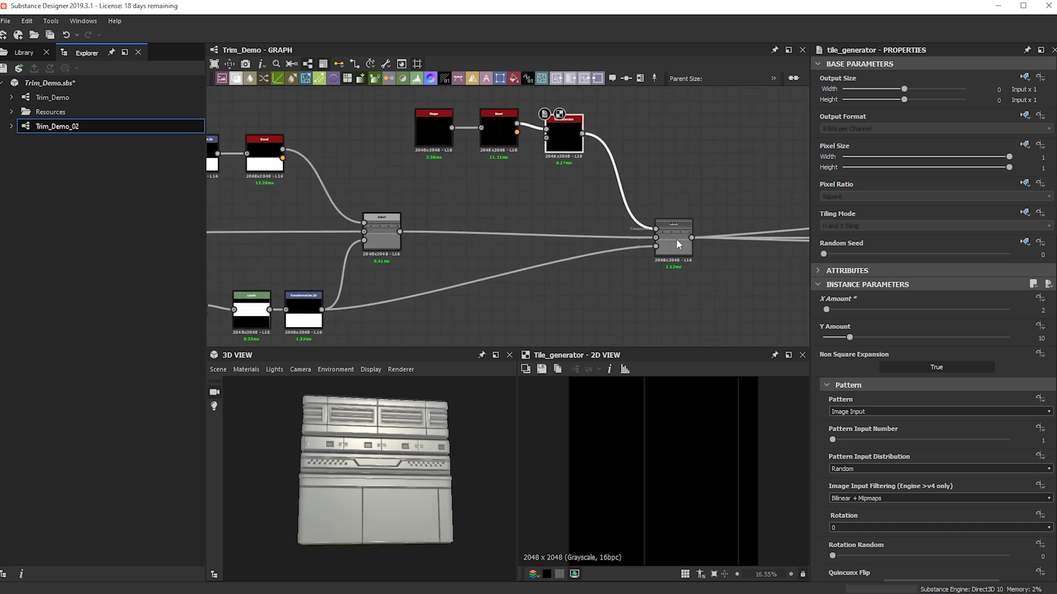
left_click_drag(676, 239, 675, 225)
scroll(668, 225, "down", 1)
left_click_drag(396, 488, 371, 482)
scroll(442, 483, "up", 3)
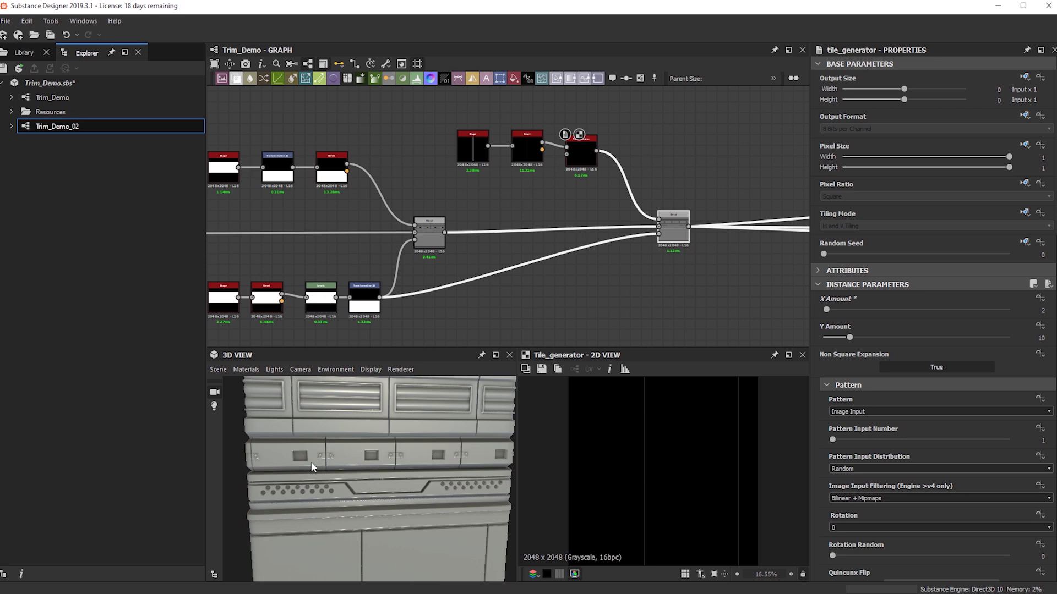
Step: Survey the earlier seam, bolt and recess chains in the graph and compare them with the bands on the model
scroll(378, 255, "down", 2)
middle_click_drag(328, 253, 555, 219)
middle_click_drag(437, 233, 797, 255)
middle_click_drag(223, 219, 658, 253)
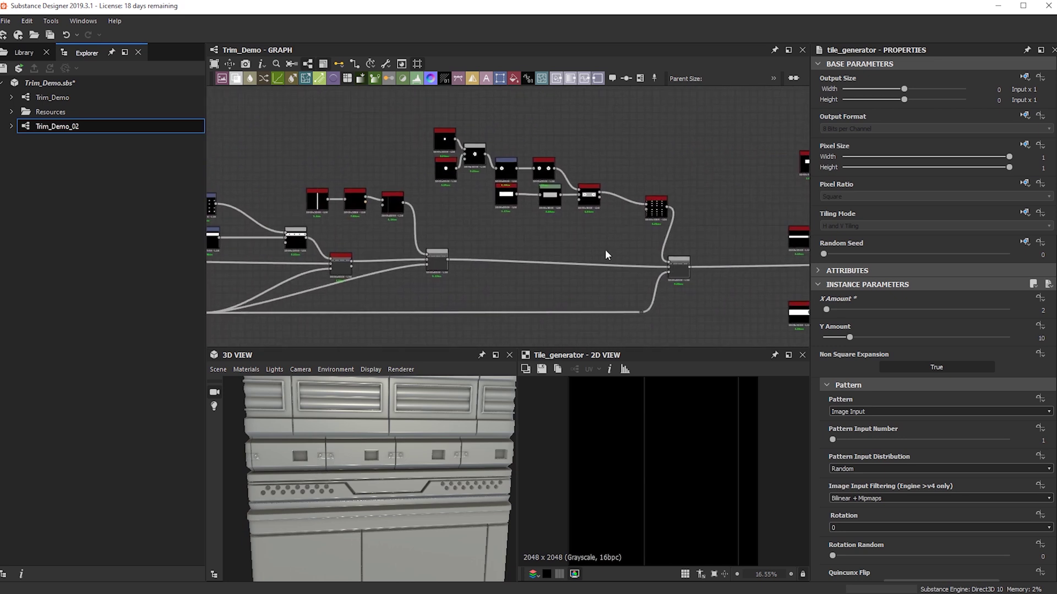
left_click_drag(389, 535, 410, 514)
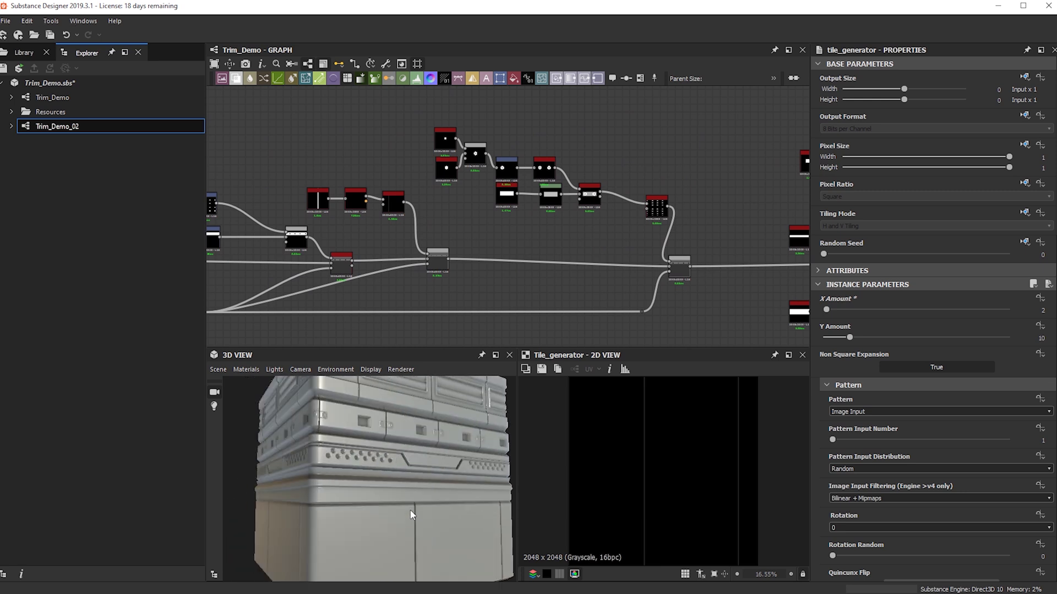
left_click_drag(383, 476, 424, 413)
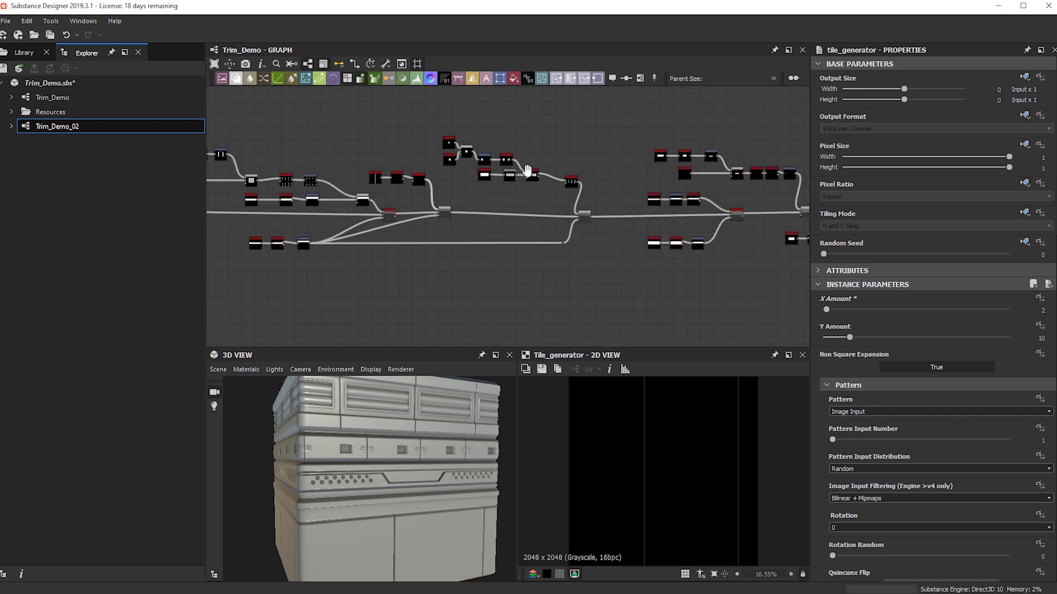
scroll(441, 188, "up", 3)
middle_click_drag(225, 211, 530, 227)
middle_click_drag(754, 248, 449, 223)
Step: Examine the hexagonal bolt chain up to its Tile Generator and view the finished trim bands from different angles
left_click_drag(336, 533, 424, 516)
scroll(578, 169, "up", 2)
middle_click_drag(450, 167, 606, 210)
mouse_move(255, 208)
middle_mouse_down()
mouse_move(479, 203)
mouse_move(478, 236)
mouse_move(637, 228)
mouse_move(545, 196)
mouse_move(55, 204)
middle_mouse_up()
middle_click_drag(738, 206, 375, 226)
scroll(448, 204, "up", 3)
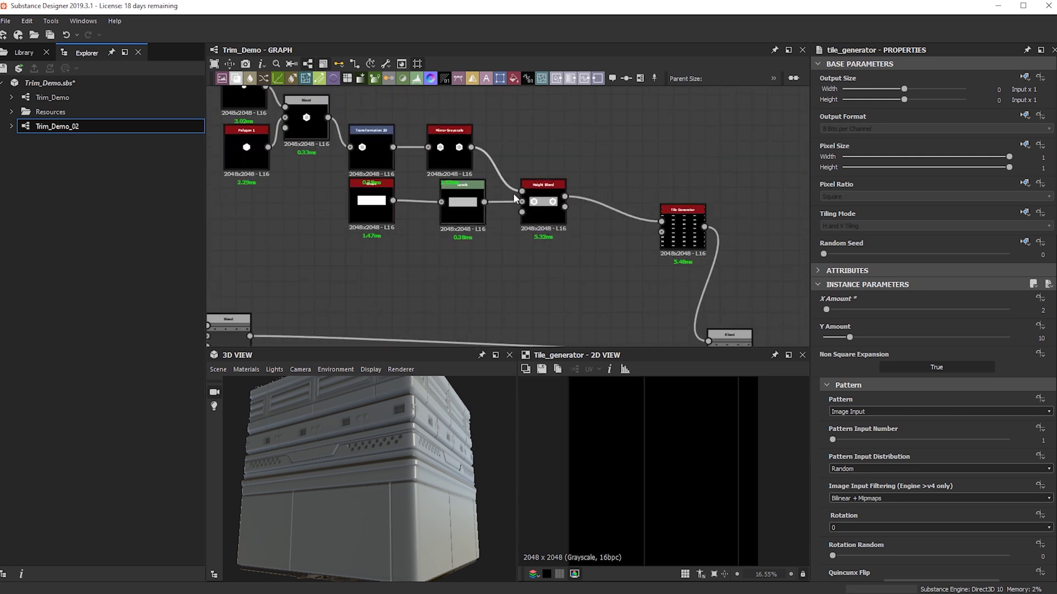
scroll(513, 196, "down", 2)
left_click_drag(385, 484, 452, 484)
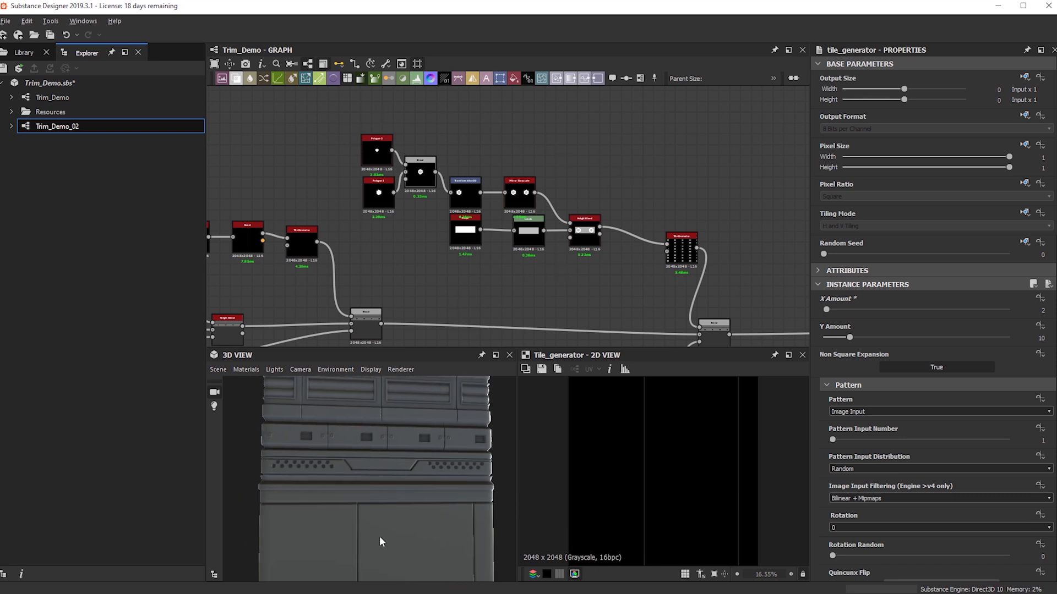
left_click_drag(379, 536, 407, 543)
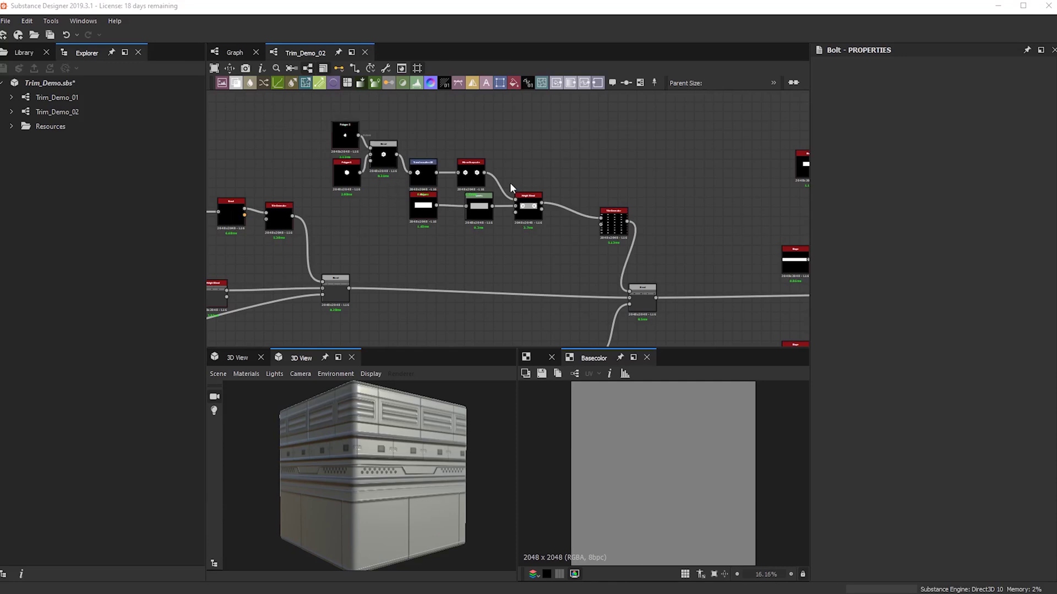
Step: Select the hexagonal bolt chain up to its Height Blend and survey the surrounding node chains in the graph
left_click_drag(321, 118, 545, 250)
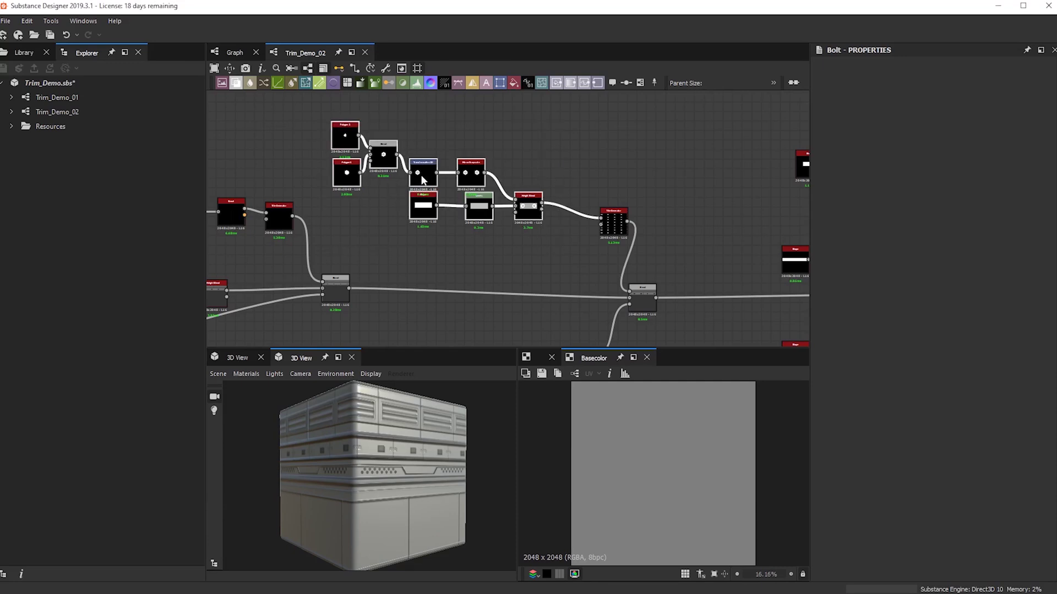
scroll(556, 172, "down", 2)
scroll(555, 173, "down", 1)
middle_click_drag(555, 172, 581, 196)
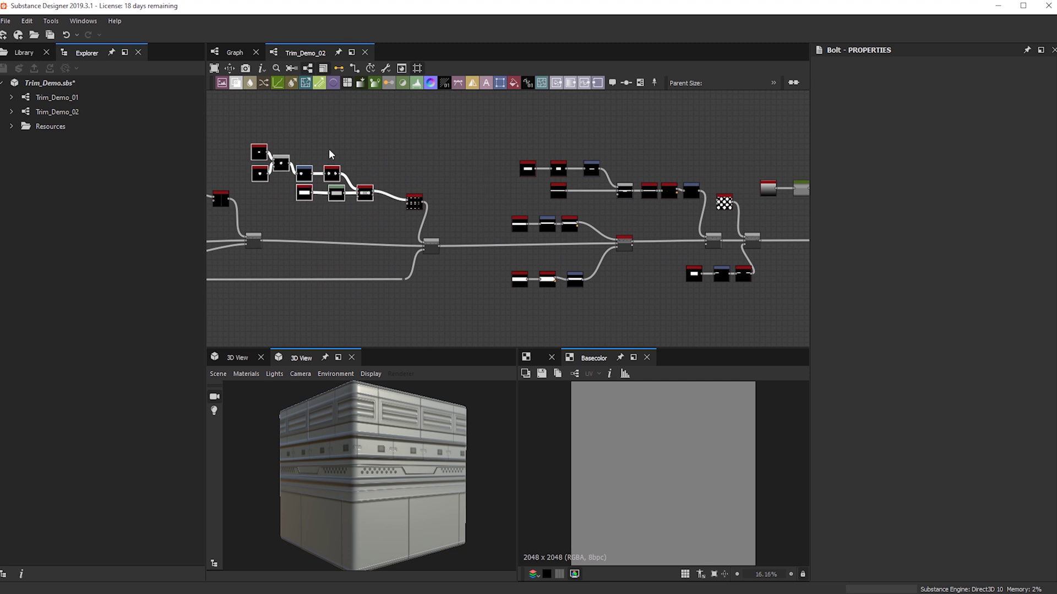
middle_click_drag(329, 149, 423, 154)
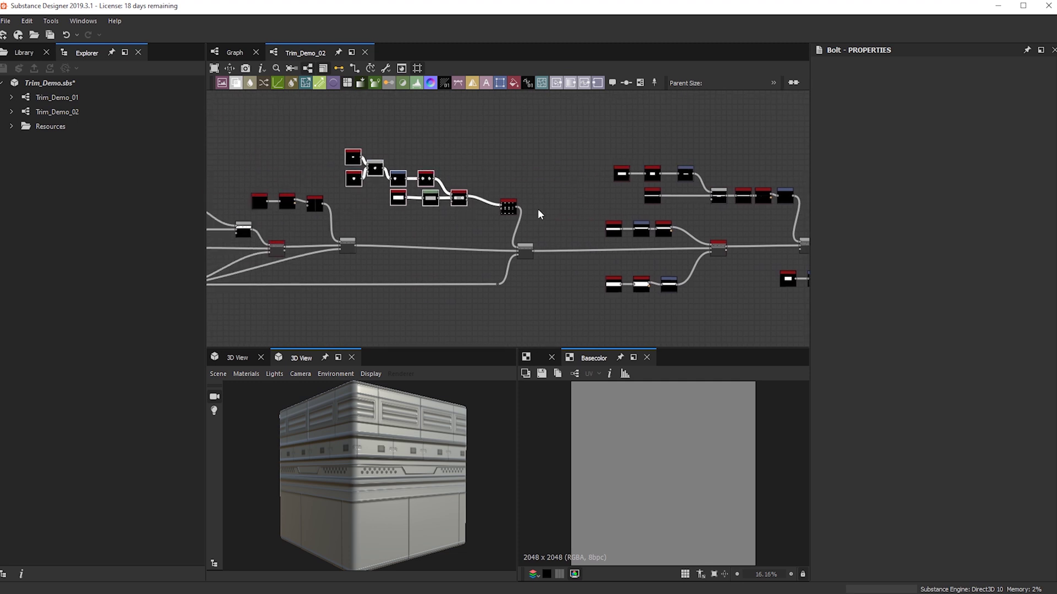
middle_click_drag(537, 211, 341, 211)
middle_click_drag(755, 171, 1054, 200)
middle_click_drag(583, 192, 519, 170)
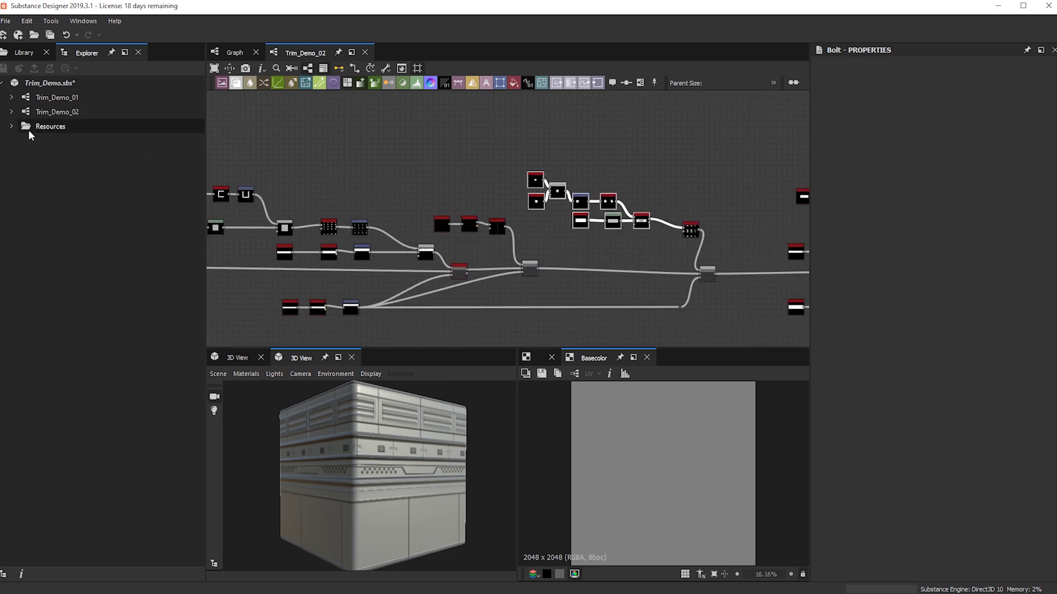
Step: Create a new Substance graph in the Trim_Demo package from the Empty template, named Bolt
right_click(60, 87)
mouse_move(83, 97)
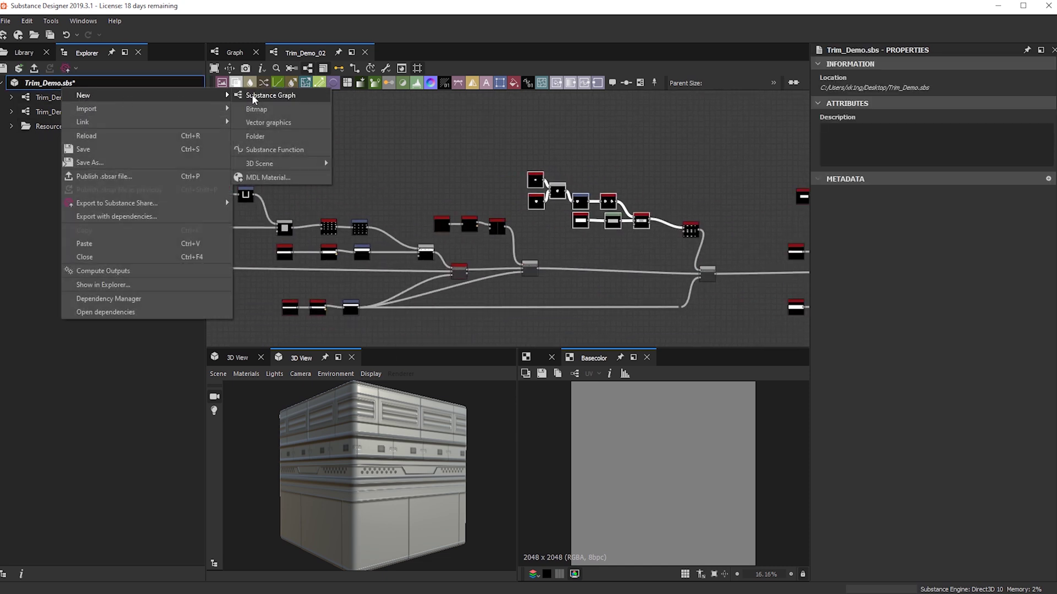
left_click(252, 94)
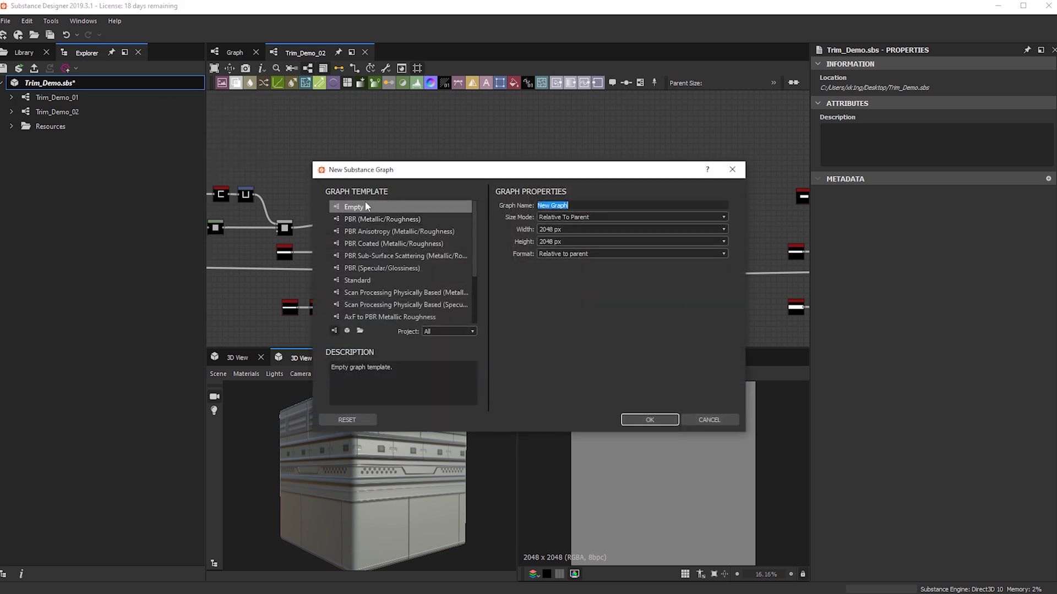
type("Bolt")
key("Return")
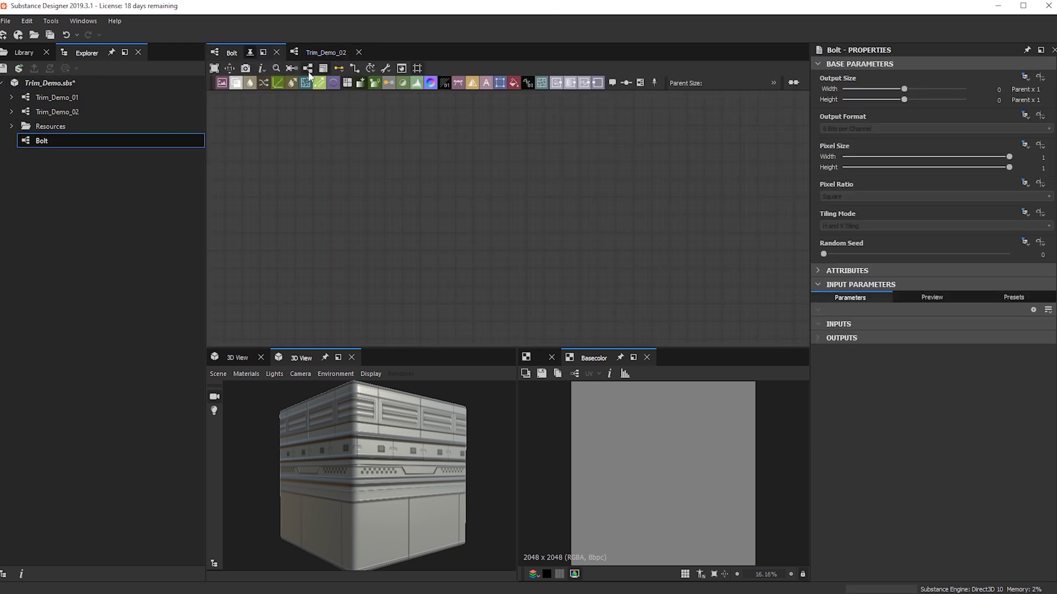
Step: Copy the bolt panel chain from Trim_Demo_02, polygons through Height Blend, into the Bolt graph
left_click(322, 52)
scroll(425, 136, "up", 4)
left_click_drag(281, 108, 500, 218)
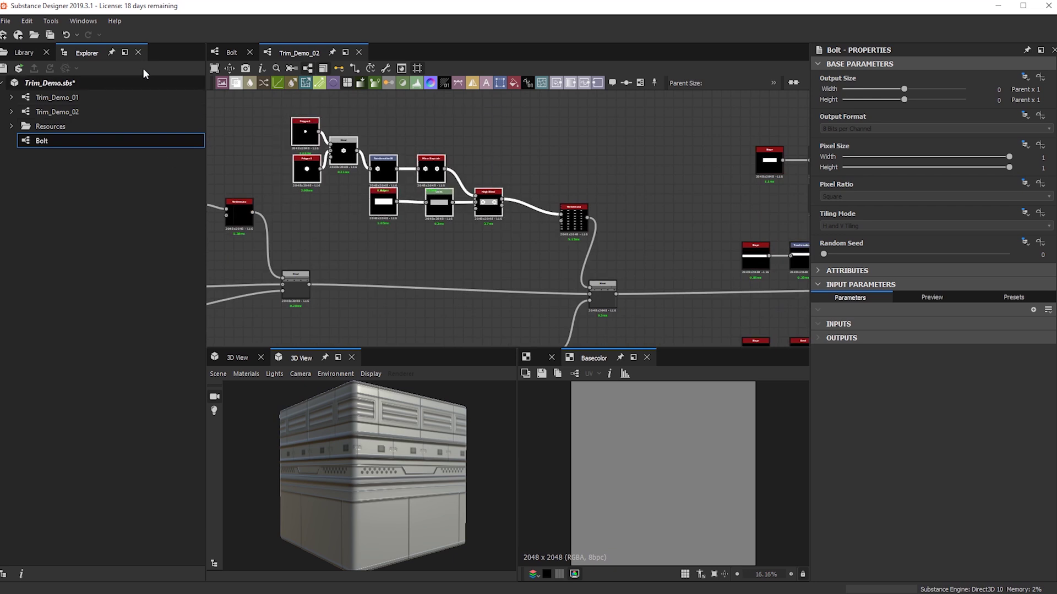
left_click(231, 52)
key("ctrl+v")
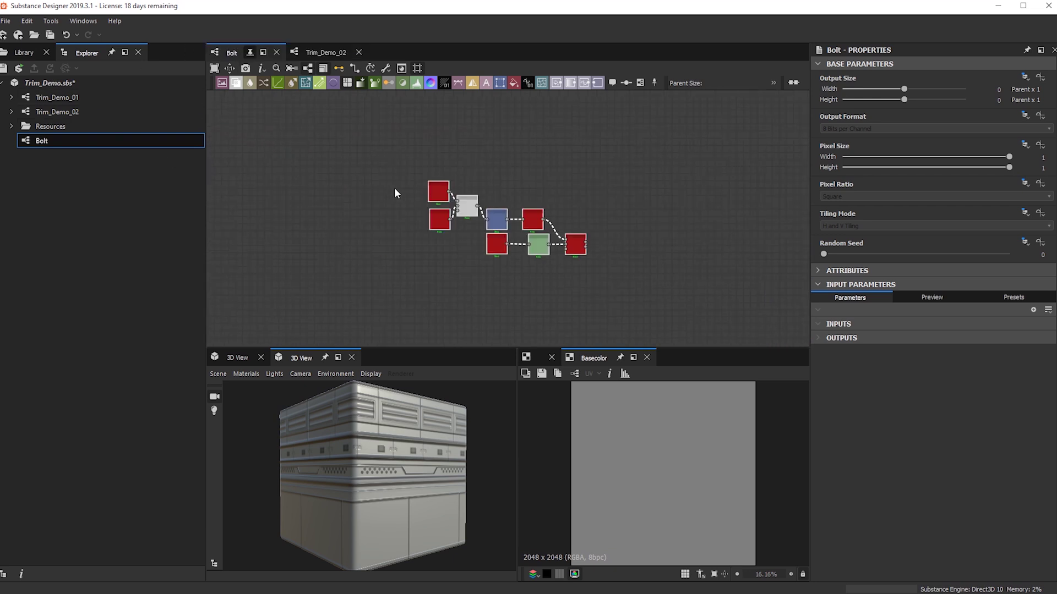
left_click(378, 216)
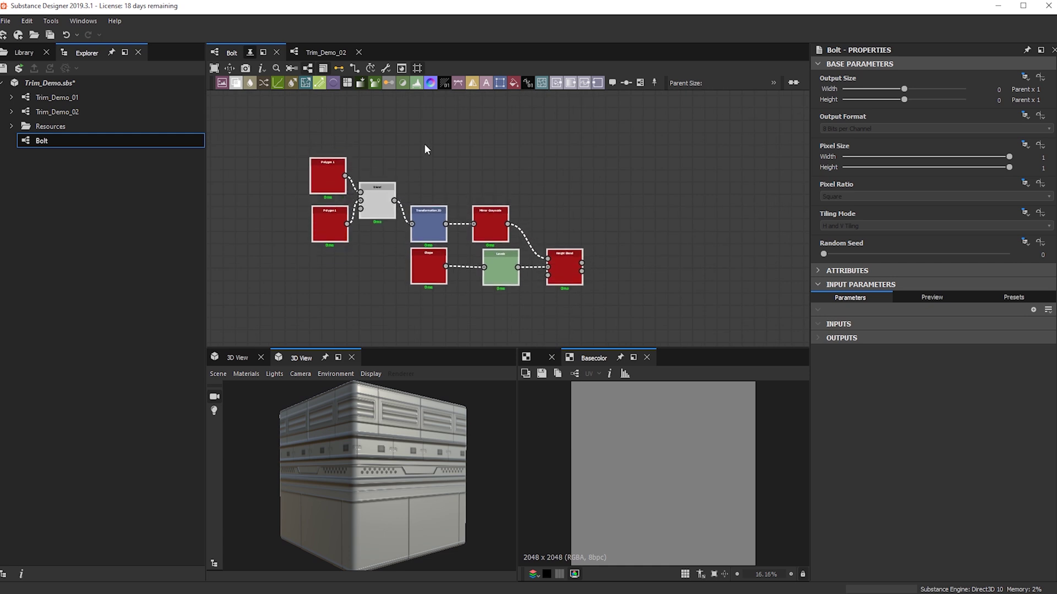
Step: Copy the Height output node from Trim_Demo_02 into the Bolt graph and place it beyond the Height Blend
left_click(320, 52)
middle_click_drag(633, 181, 11, 204)
scroll(464, 212, "up", 5)
left_click(478, 221)
key("ctrl+c")
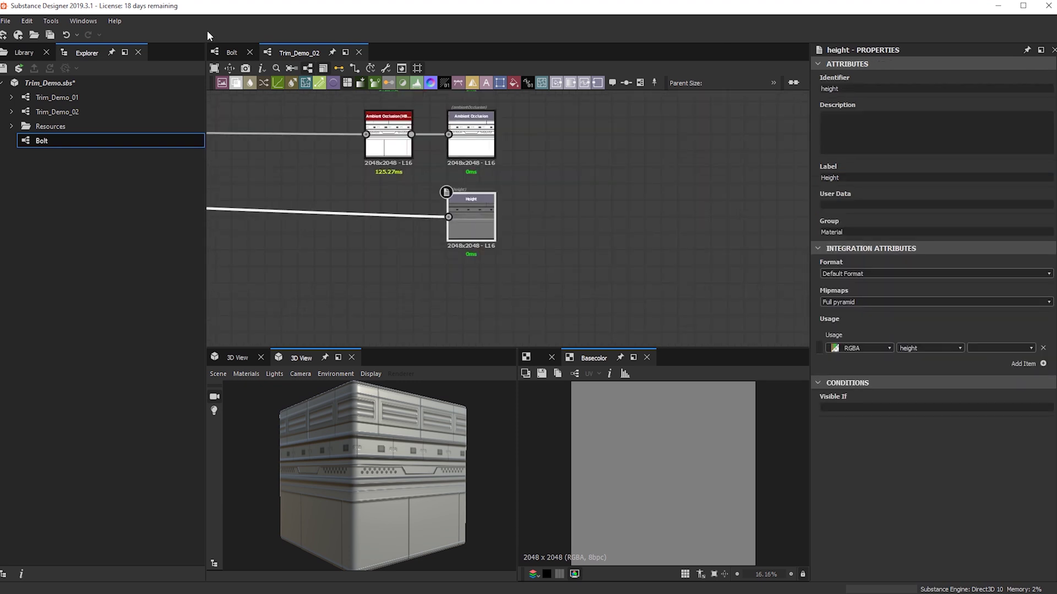
left_click(231, 53)
key("ctrl+v")
left_click_drag(506, 220, 673, 266)
Step: Connect the Height Blend to the Height output and show the Bolt graph's outputs in the 3D view
scroll(586, 260, "up", 2)
left_click_drag(578, 264, 686, 263)
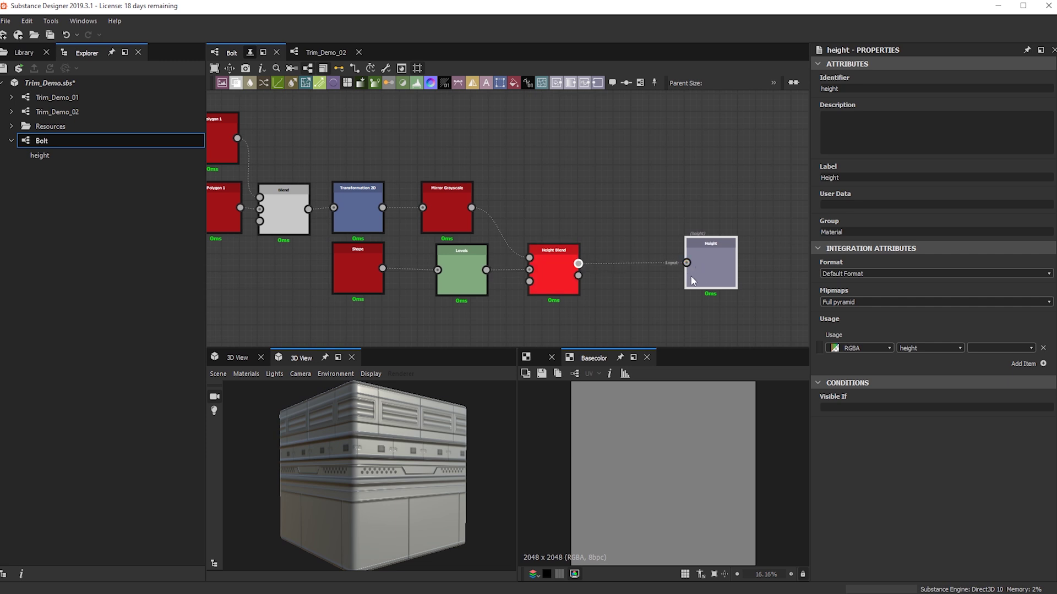
right_click(659, 195)
left_click(699, 259)
left_click_drag(335, 499, 357, 491)
Step: Save the Trim_Demo package with its new Bolt graph
right_click(62, 141)
left_click(320, 52)
left_click(231, 53)
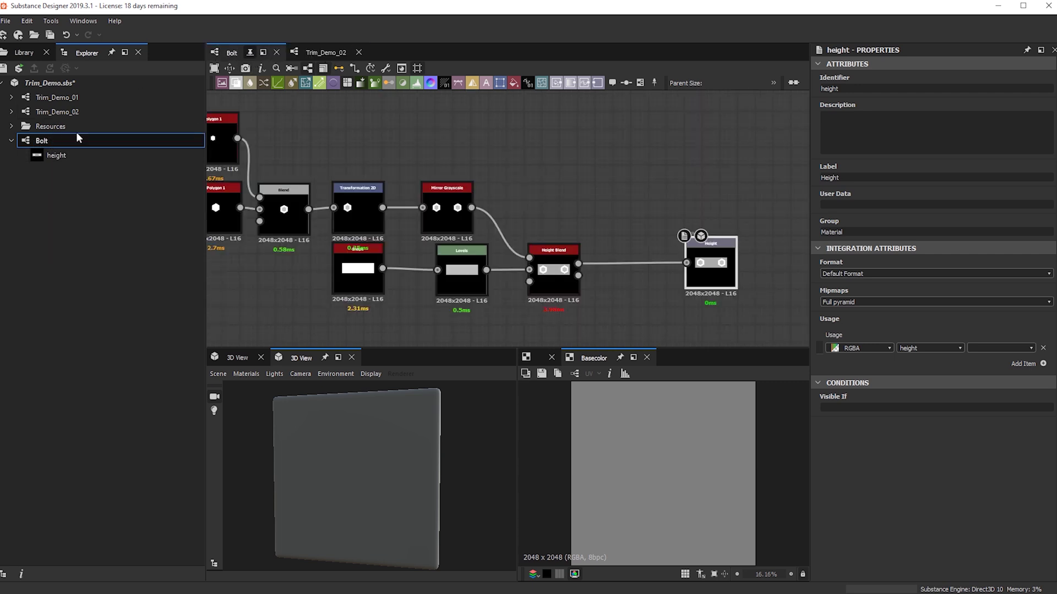
right_click(49, 83)
left_click(90, 140)
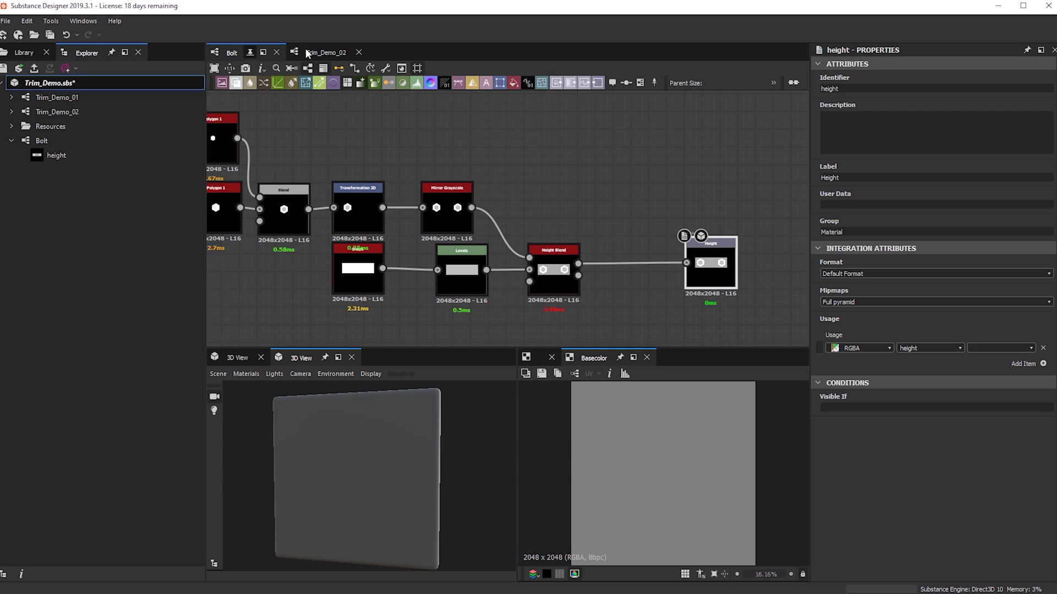
Step: Insert the Bolt graph as a node in Trim_Demo_02, just above the original chain's Height Blend
left_click(325, 52)
scroll(546, 196, "up", 10)
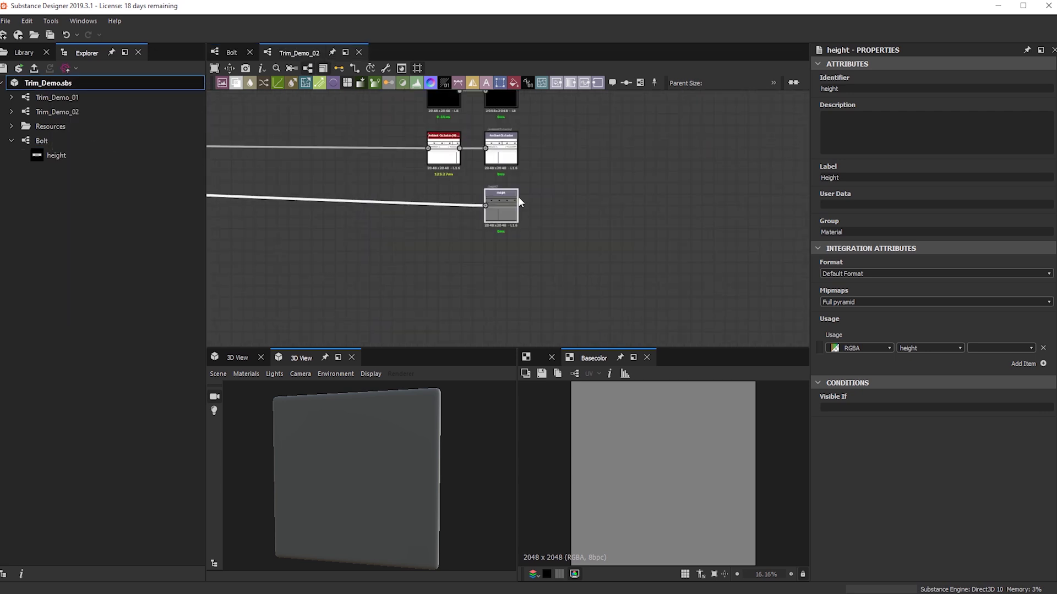
scroll(629, 214, "down", 10)
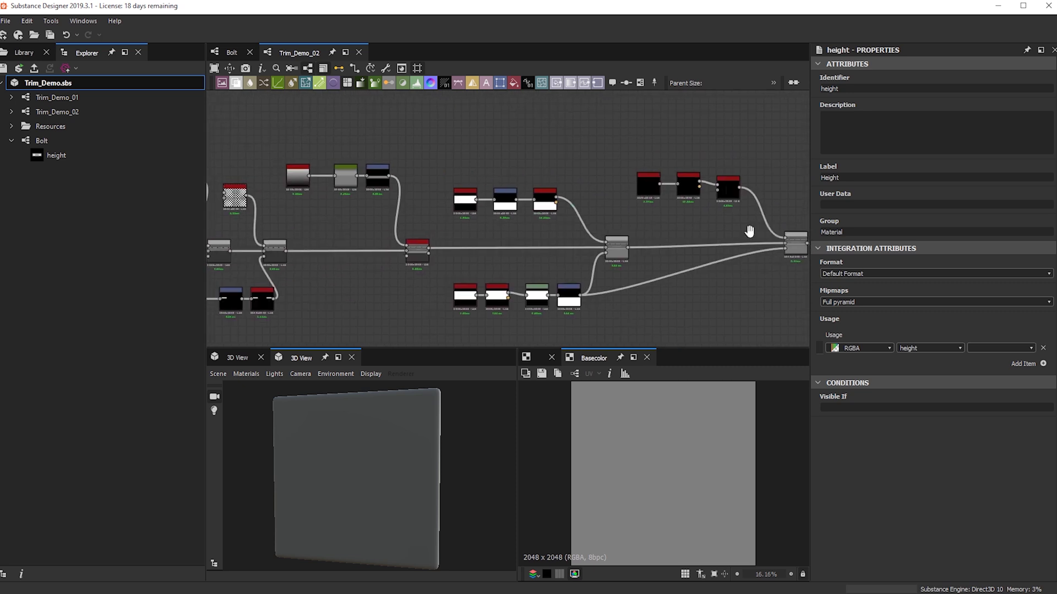
middle_click_drag(531, 227, 622, 241)
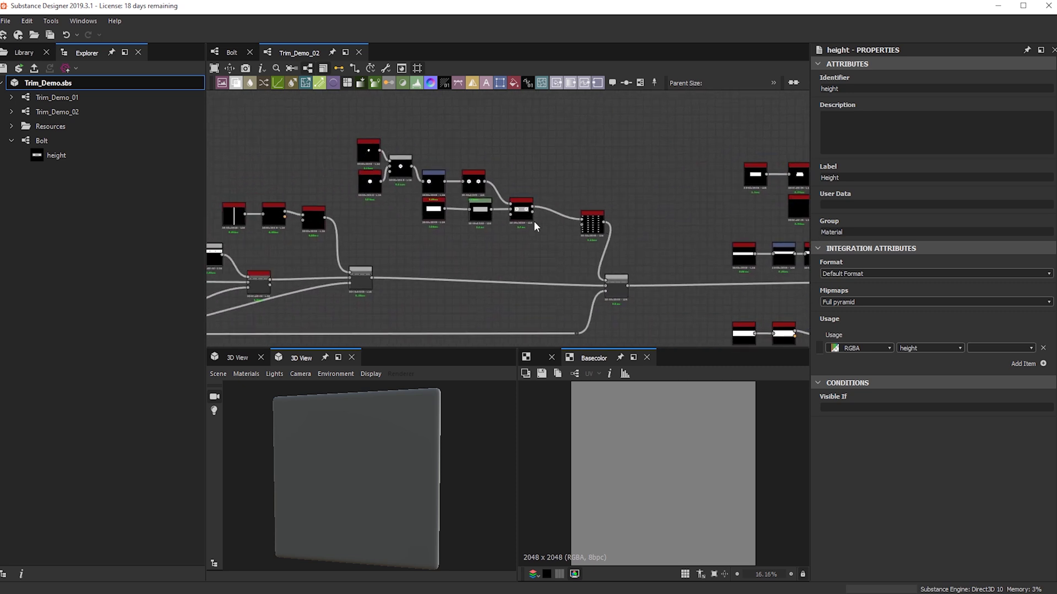
left_click_drag(42, 141, 524, 205)
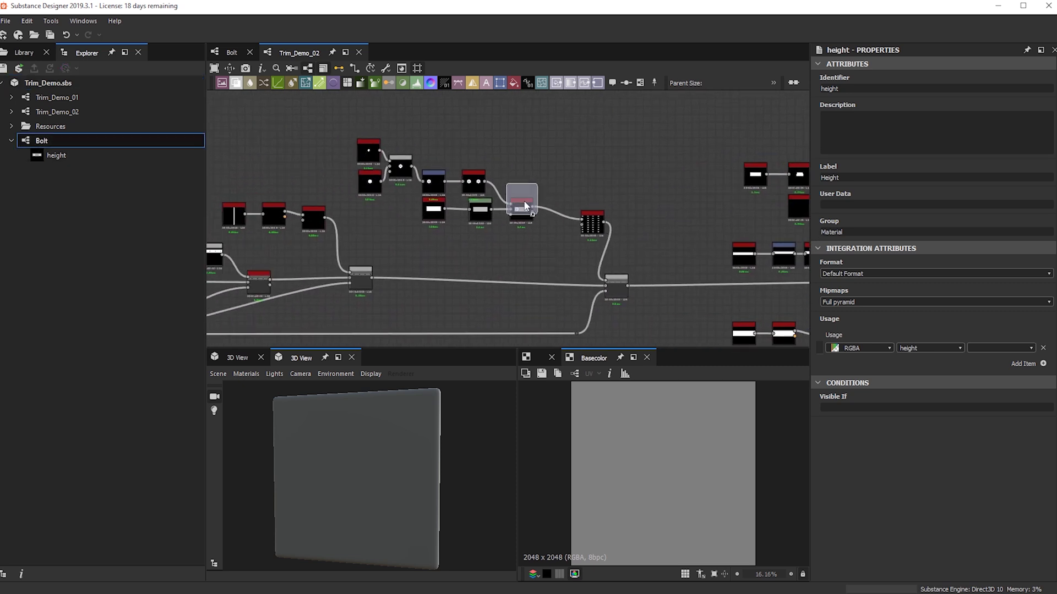
scroll(537, 183, "up", 6)
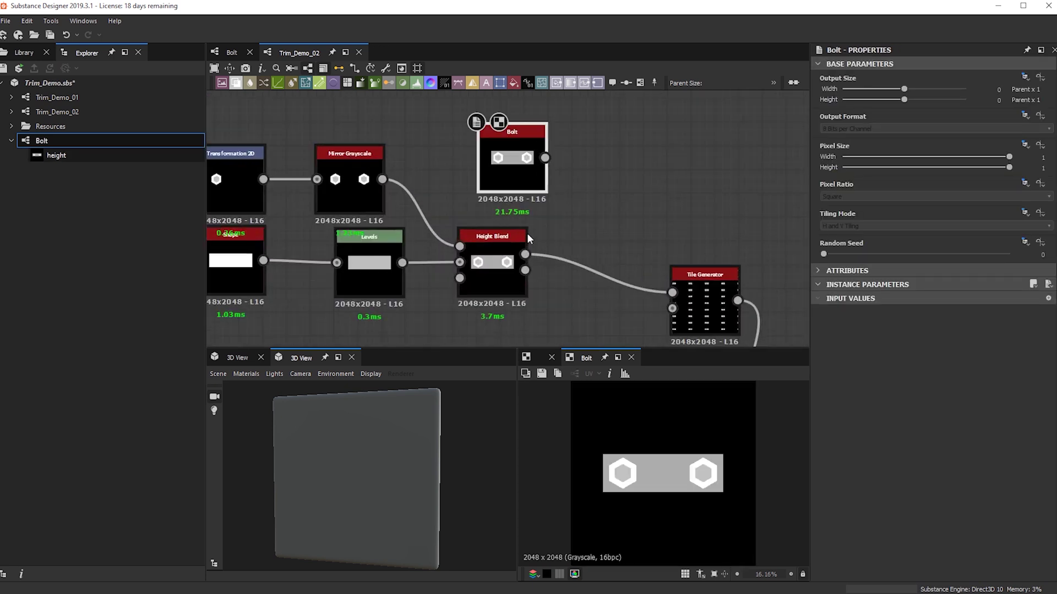
Step: Feed the Tile Generator from the Bolt node instead of the Height Blend and display the Trim_Demo_02 outputs on the model
left_click_drag(525, 255, 544, 158, "shift")
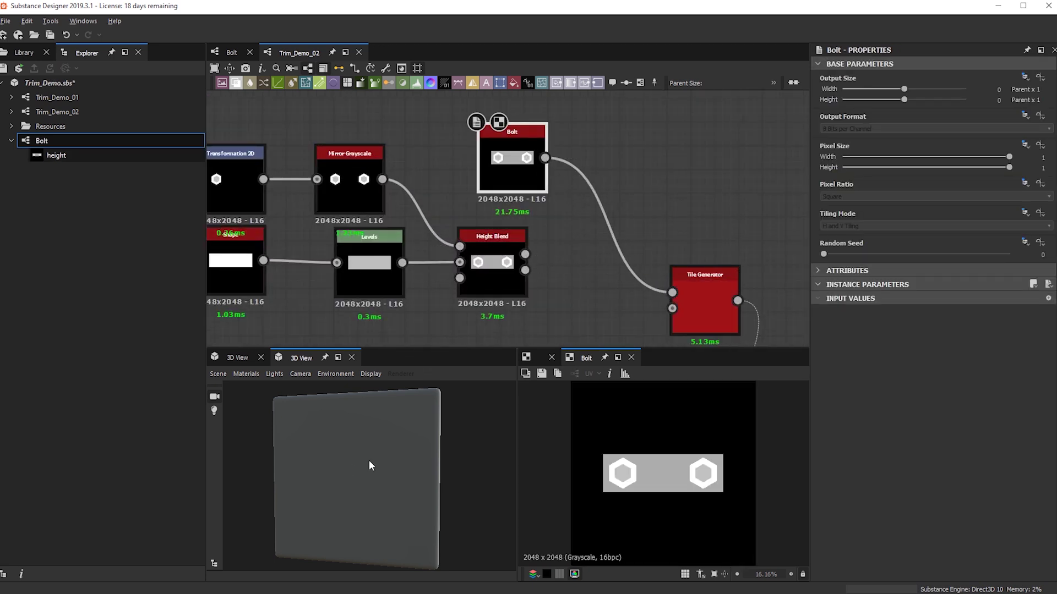
right_click(647, 152)
left_click(714, 229)
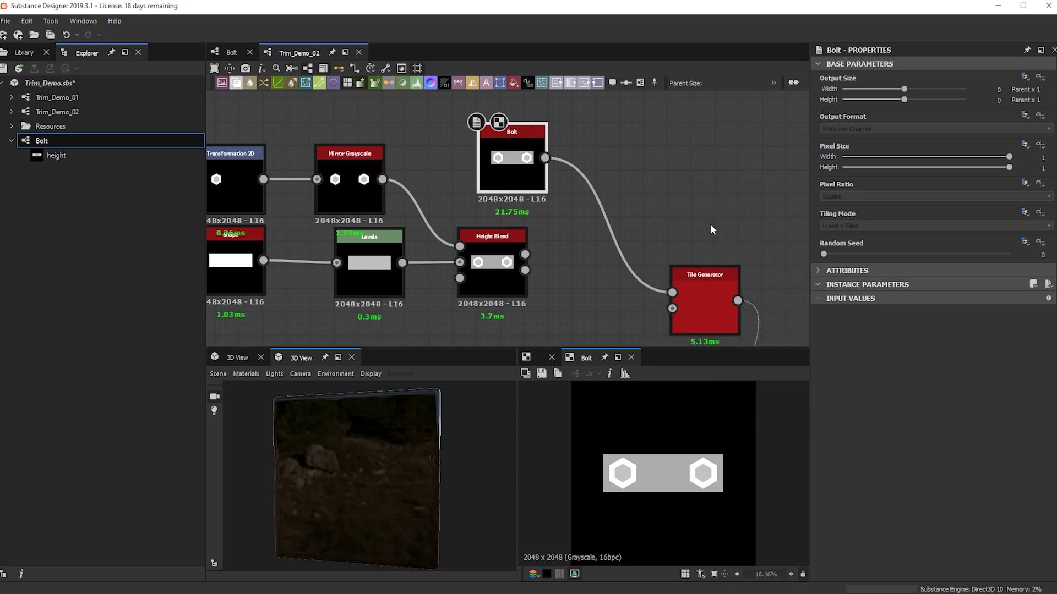
left_click_drag(378, 501, 483, 500)
scroll(373, 481, "up", 5)
left_click_drag(372, 481, 330, 471)
scroll(399, 199, "down", 5)
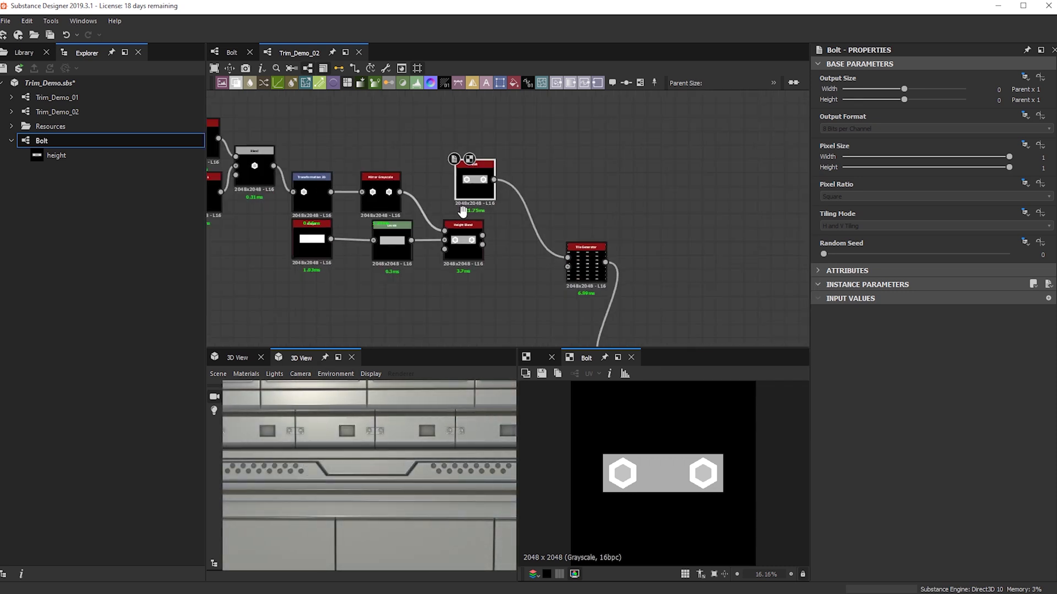
Step: Delete the original bolt chain, including its Height Blend, and move the Bolt node beside the Tile Generator
left_click(510, 271)
left_click_drag(572, 283, 428, 223)
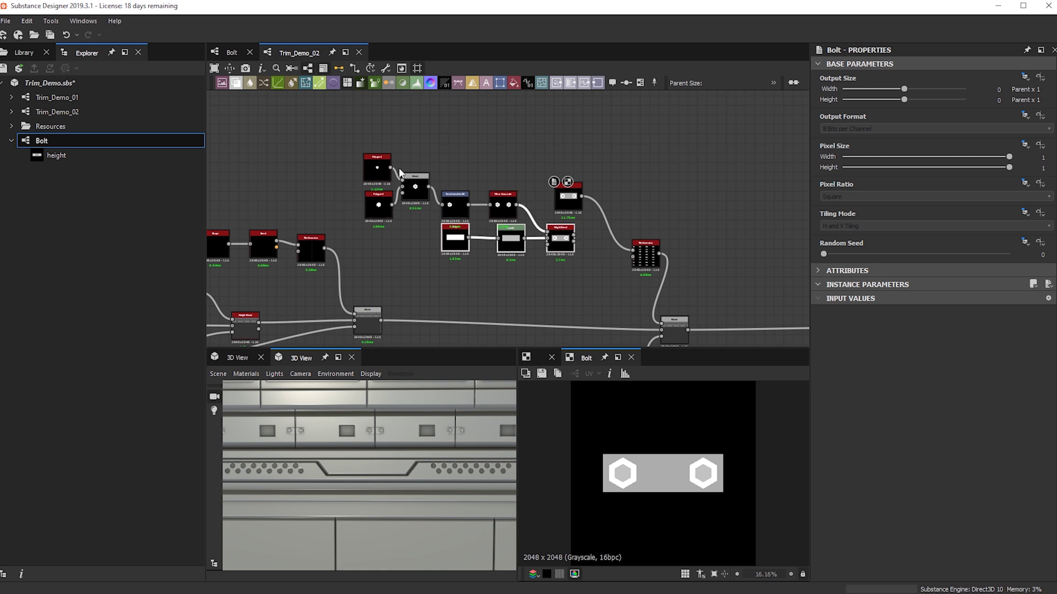
left_click_drag(361, 123, 511, 245)
key("Delete")
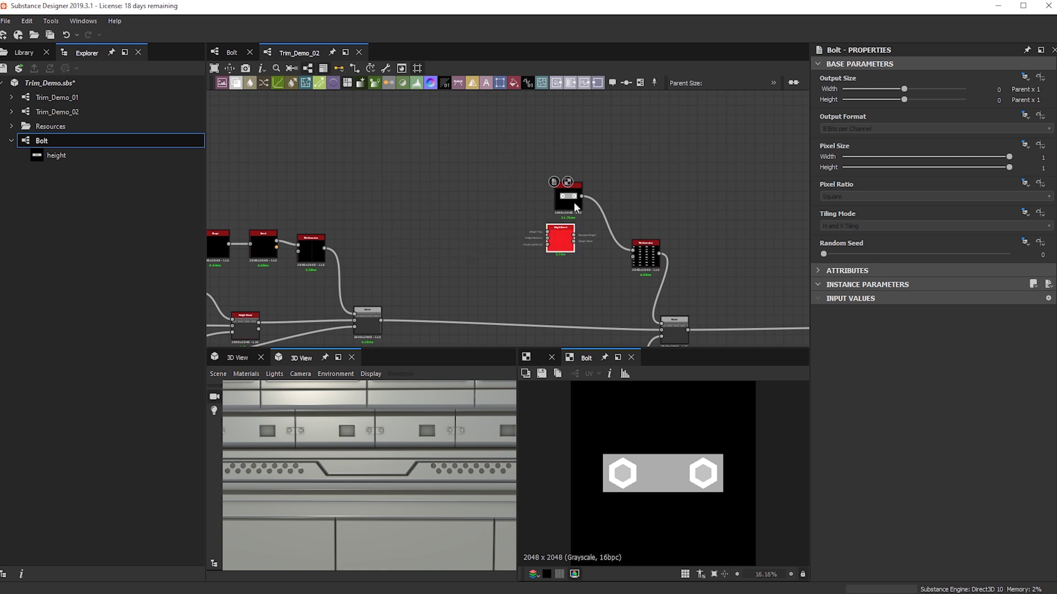
key("Delete")
left_click_drag(557, 207, 581, 251)
scroll(533, 219, "down", 1)
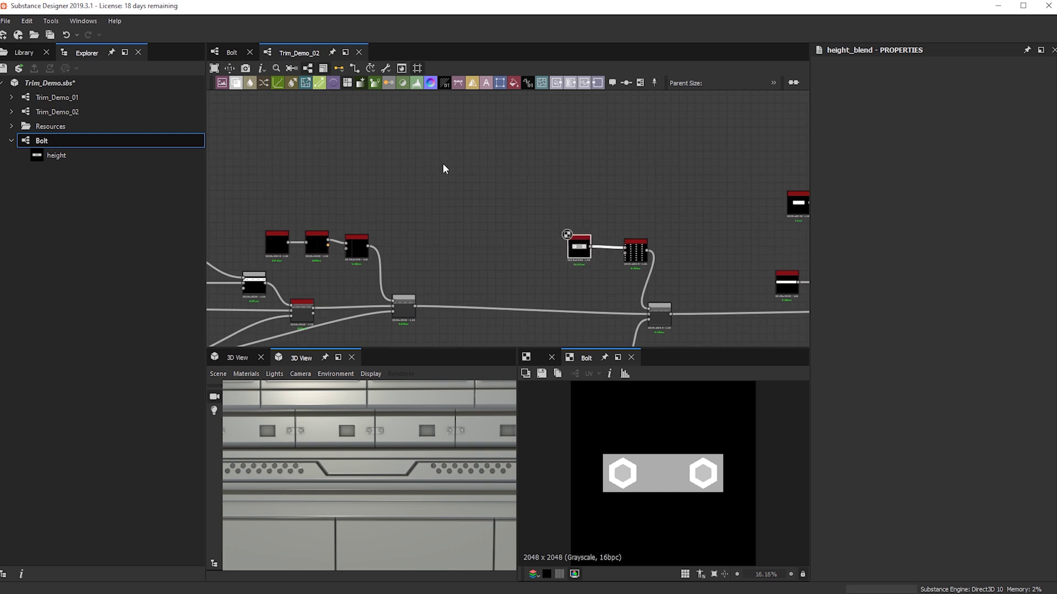
Step: Place a copy of the Bolt node near the end of the graph, just after the last seam Blend
scroll(625, 170, "down", 2)
middle_click_drag(792, 181, 359, 160)
left_click_drag(503, 222, 366, 180)
middle_click_drag(407, 495, 387, 428)
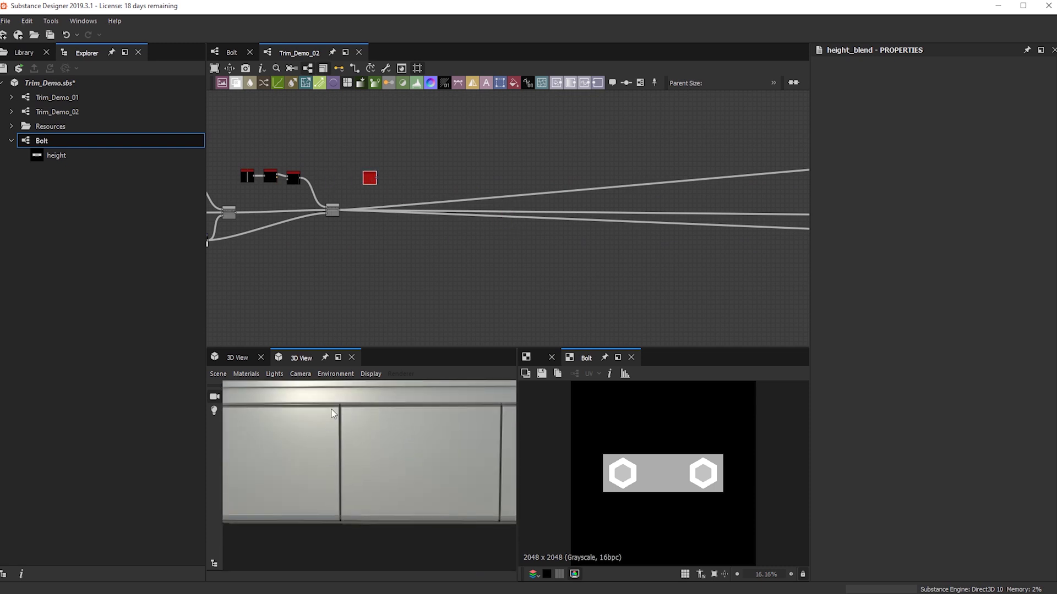
scroll(356, 195, "up", 2)
left_click_drag(377, 171, 353, 164)
Step: Add a Blend node that takes the last seam Blend as its background
left_click(437, 176)
key("space")
type("b")
left_click(473, 202)
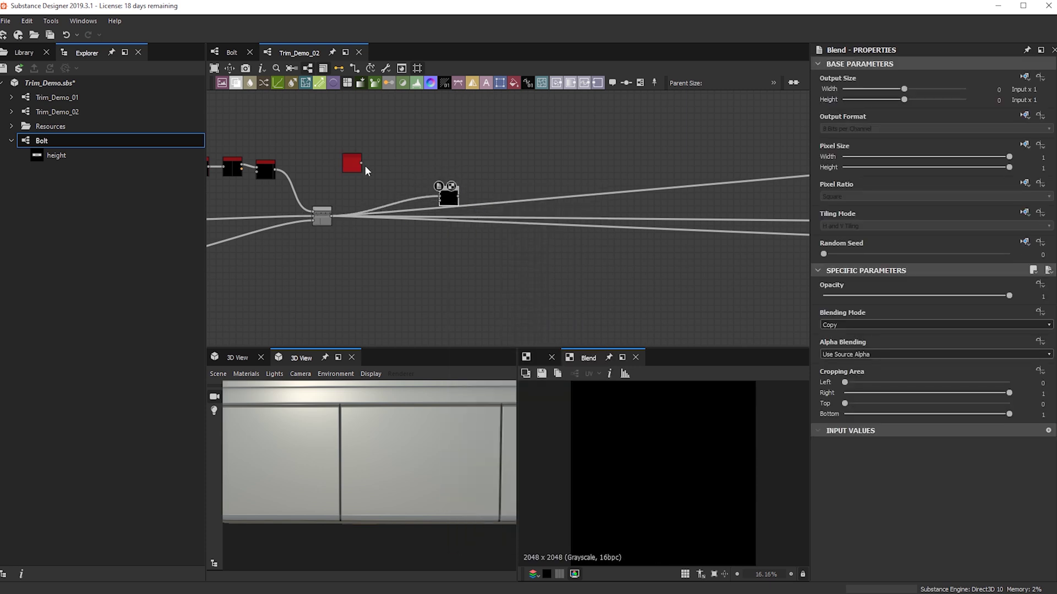
Step: Preview the copied Bolt node and add a Transformation 2D node connected to its output
scroll(345, 166, "up", 2)
double_click(318, 159)
scroll(369, 454, "down", 5)
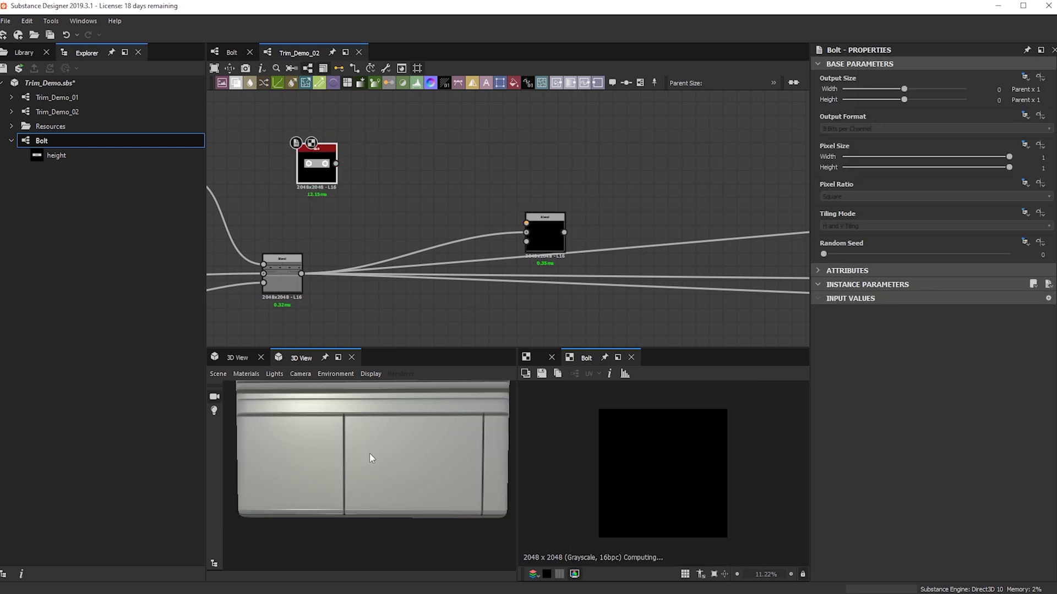
left_click(427, 166)
key("space")
type("tr")
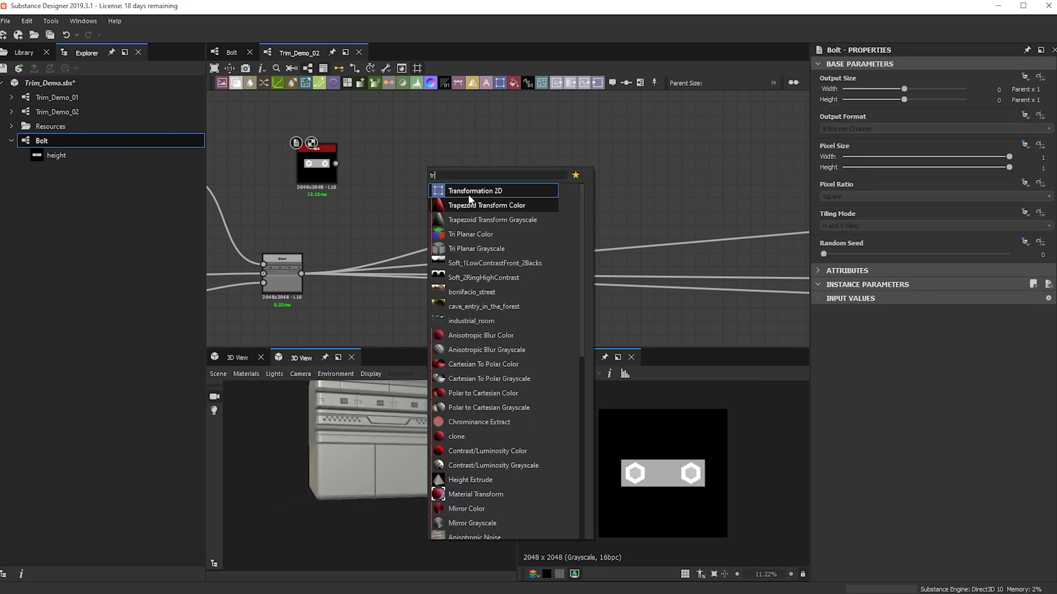
key("Escape")
scroll(346, 153, "up", 4)
left_click_drag(322, 173, 427, 180)
Step: Shrink the bolt panel to just under half size in the image's upper-left area and set Tiling Mode to No Tiling
left_click_drag(727, 536, 694, 504)
left_click_drag(655, 474, 656, 467)
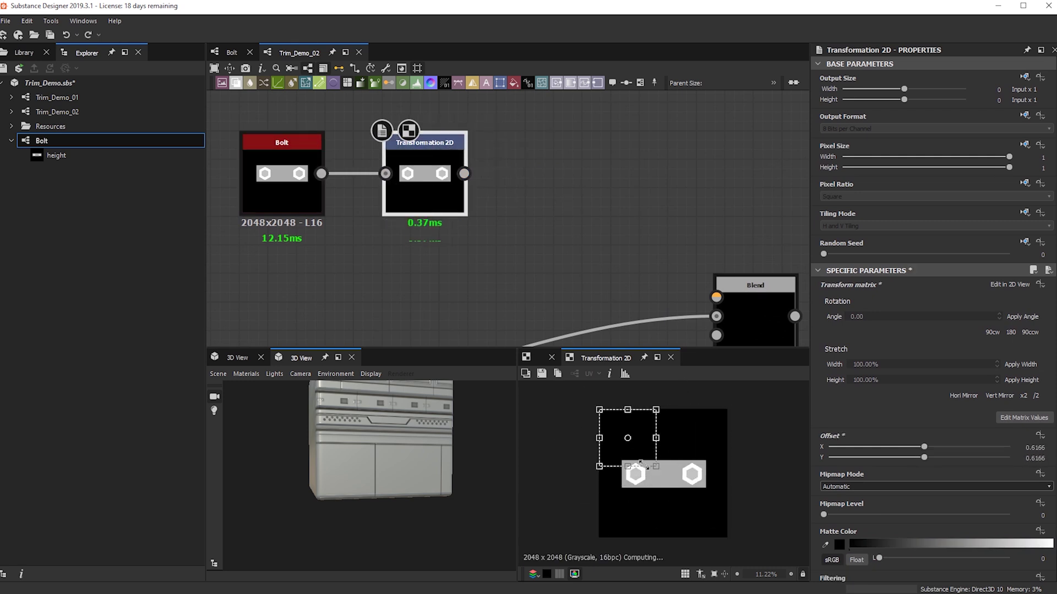
left_click(1025, 214)
left_click(1024, 257)
left_click(863, 235)
Step: Connect the Transformation 2D to the new Blend's foreground and set its Blending Mode to Max (Lighten)
scroll(463, 215, "down", 3)
middle_click_drag(464, 215, 385, 182)
left_click_drag(573, 246, 521, 237)
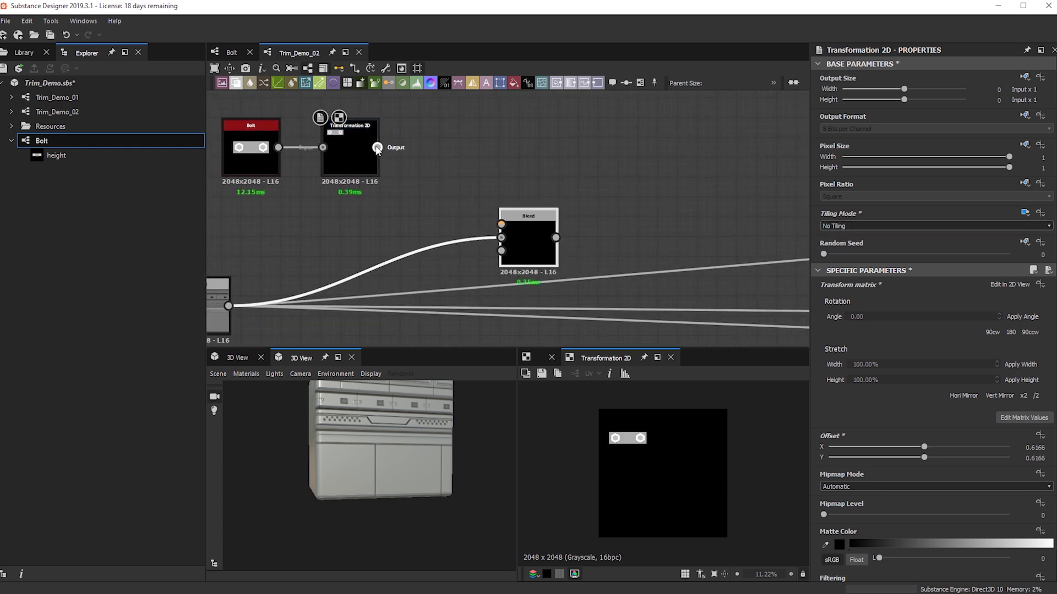
left_click(521, 228)
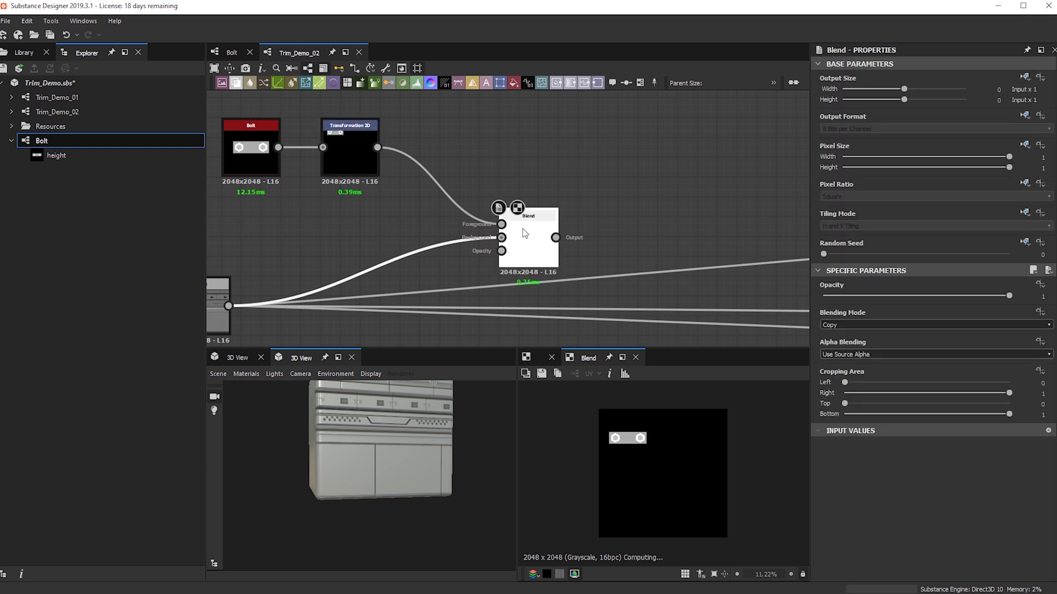
left_click(878, 329)
left_click(879, 326)
scroll(879, 326, "down", 5)
scroll(879, 326, "up", 2)
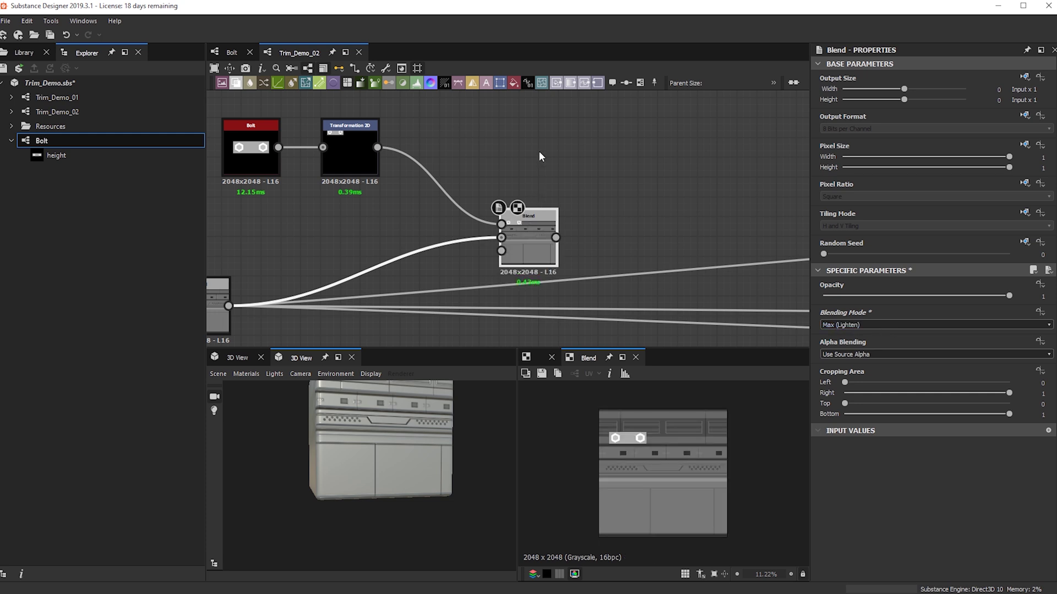
Step: Add a Height Blend combining the Transformation 2D with the last seam Blend and preview its blended height
left_click(539, 152)
key("space")
type("hei")
key("Return")
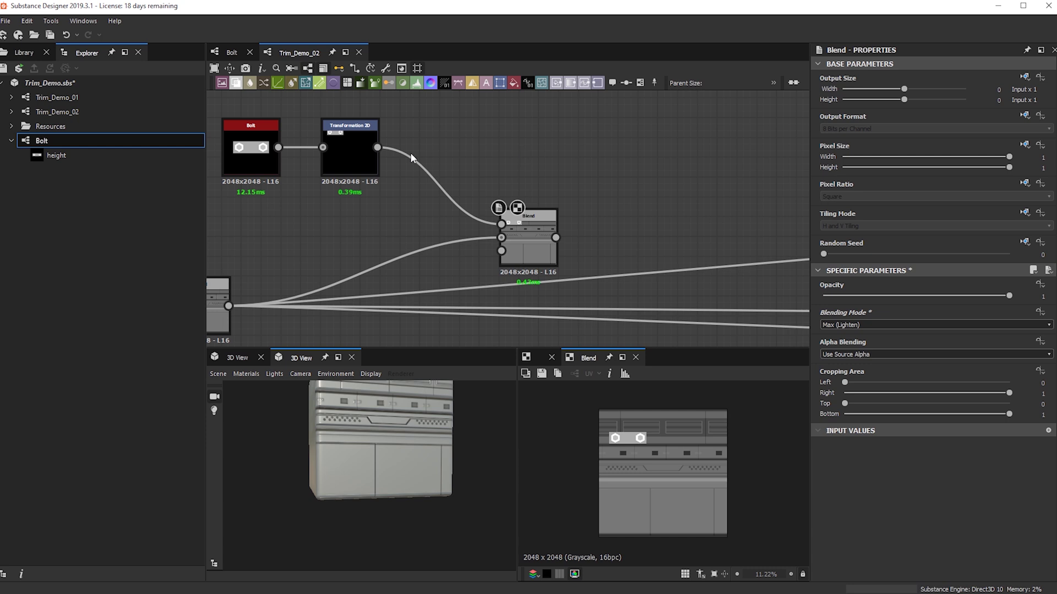
left_click_drag(376, 147, 521, 134)
left_click_drag(229, 306, 570, 169)
double_click(550, 148)
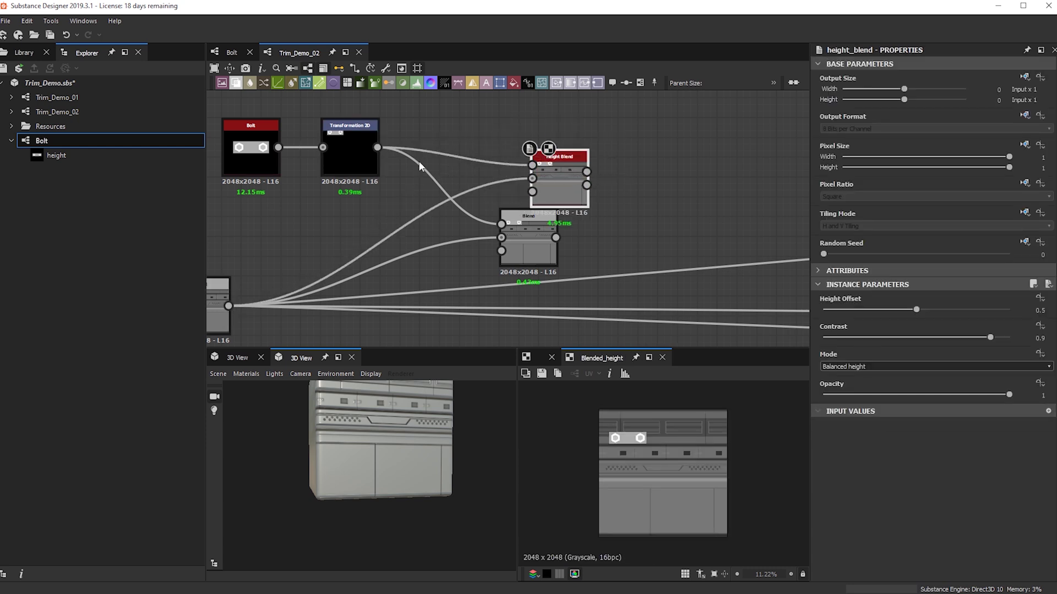
Step: Shrink the bolt panel and centre it over the lower section's vertical seam near its upper end, offset about 0.70, -1.12
left_click(371, 170)
scroll(635, 444, "up", 1)
left_click_drag(628, 433, 657, 502, "shift")
scroll(656, 502, "up", 2)
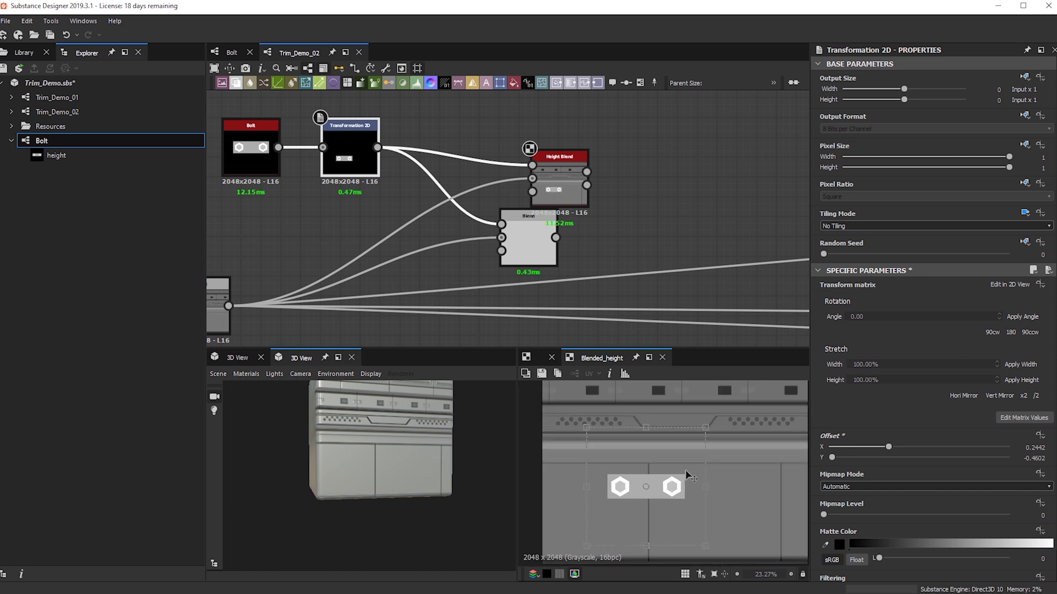
left_click_drag(701, 431, 654, 468)
scroll(643, 488, "up", 5)
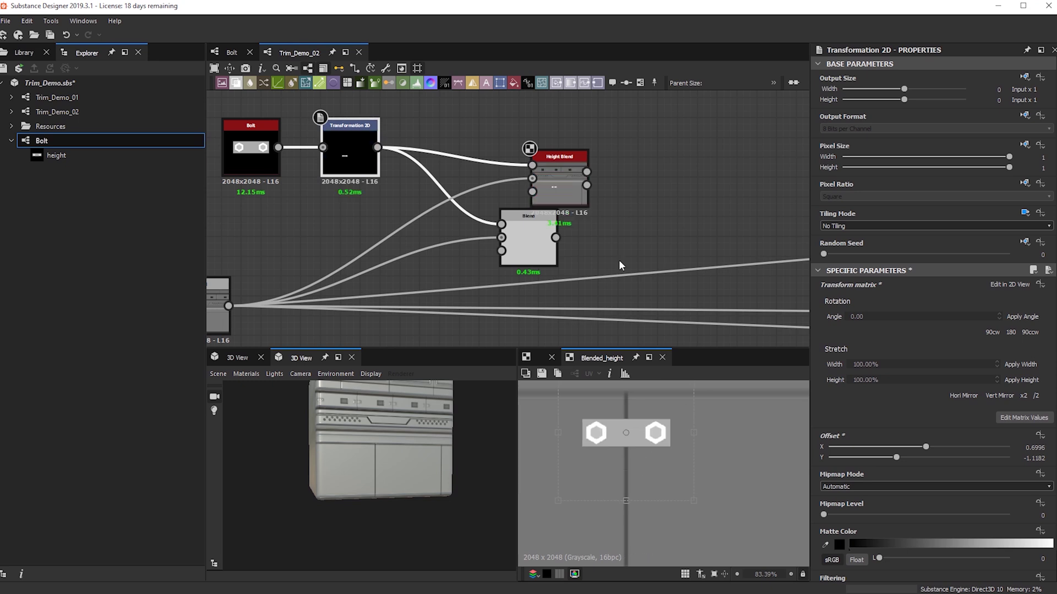
Step: Delete the unused Blend node beside the Height Blend
scroll(611, 248, "down", 3)
middle_click_drag(605, 236, 560, 202)
left_click(527, 210)
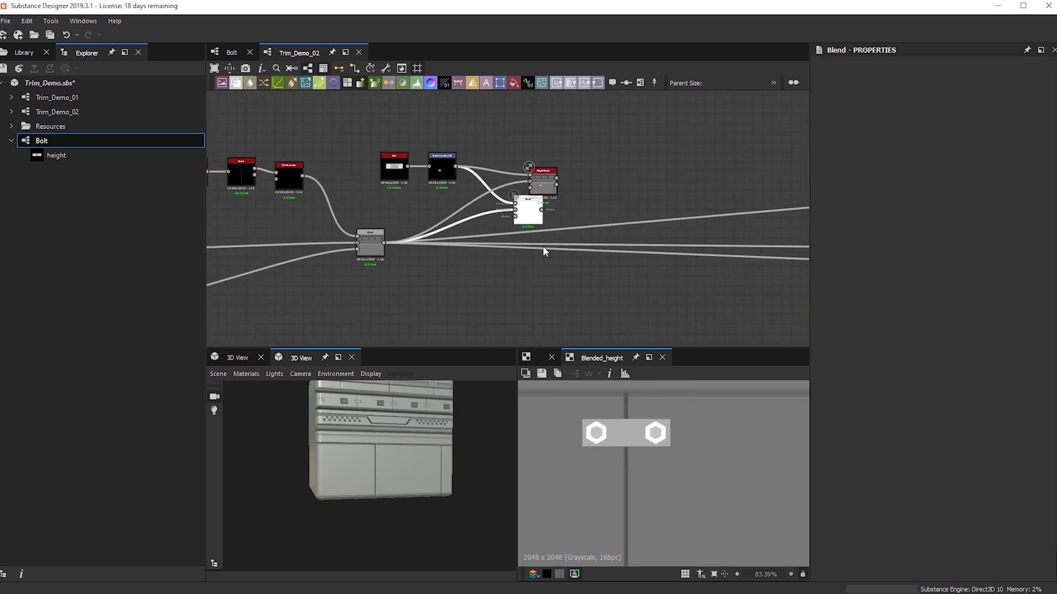
key("Delete")
scroll(628, 458, "down", 5)
scroll(506, 228, "up", 1)
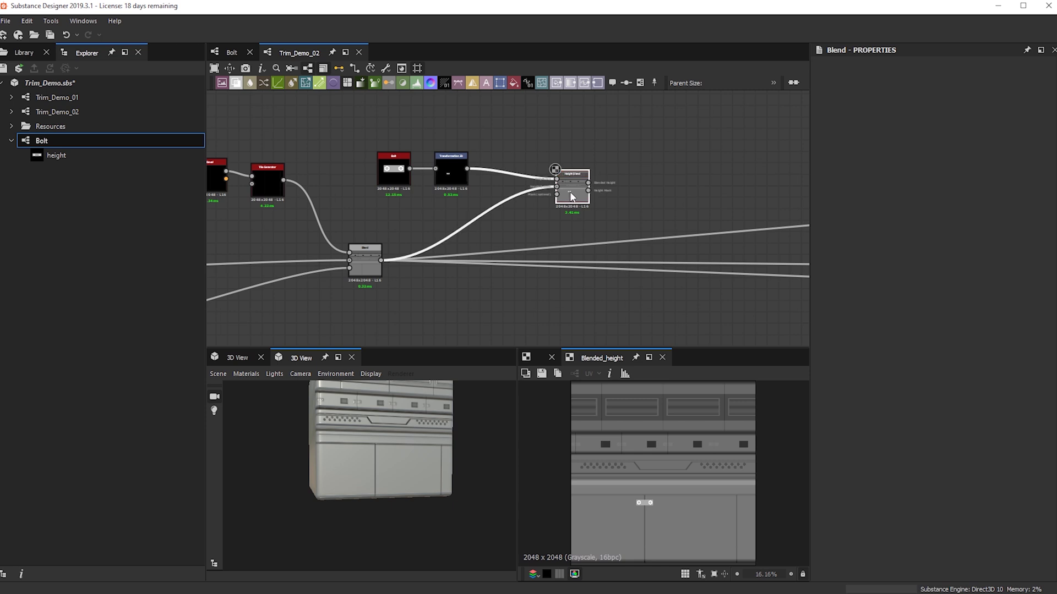
Step: Try a Mirror Grayscale node on the Transformation 2D output, then remove it
scroll(489, 159, "up", 3)
key("space")
type("mir")
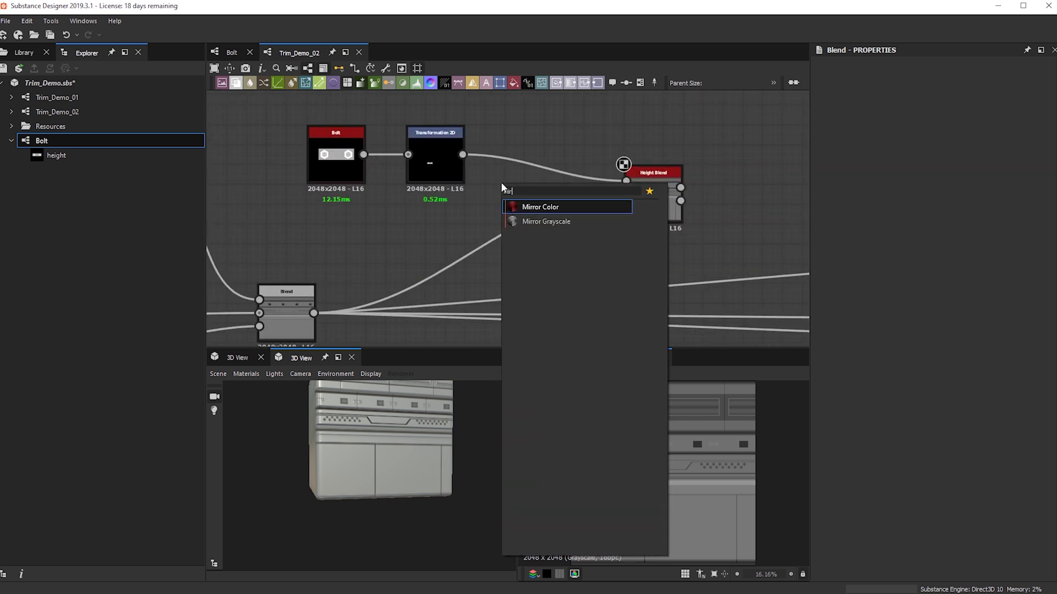
key("Down")
key("Return")
left_click_drag(480, 170, 518, 150)
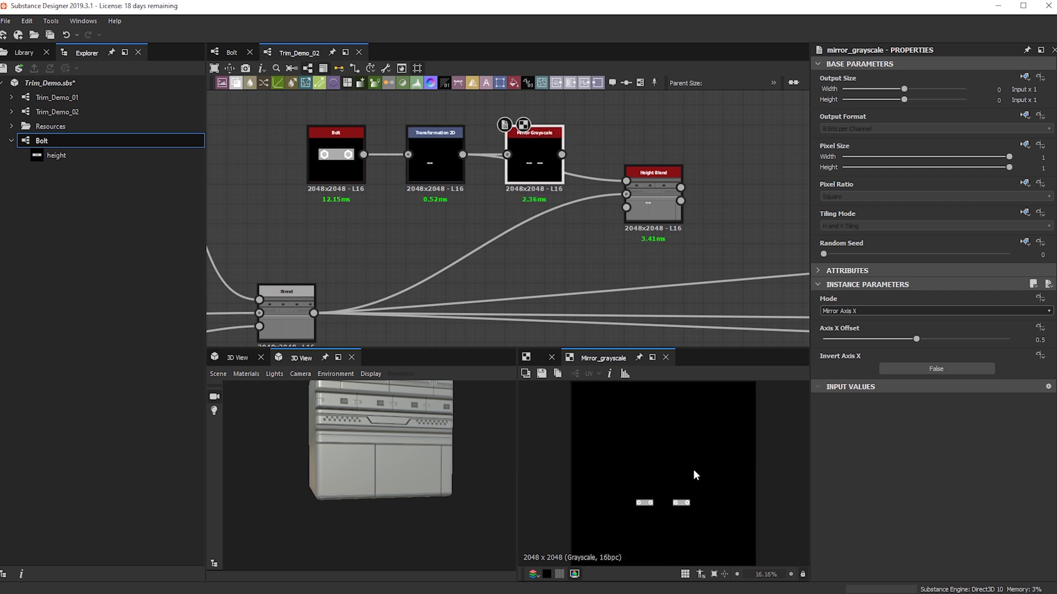
key("Delete")
Step: Duplicate the Transformation 2D node, place the copy below the original and preview it
left_click(439, 156)
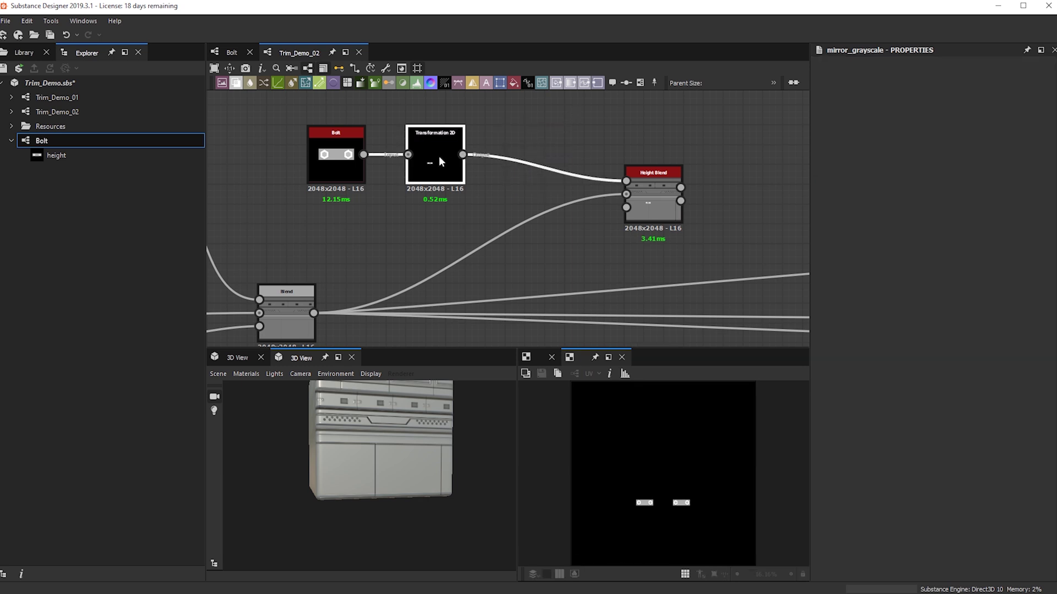
double_click(437, 165)
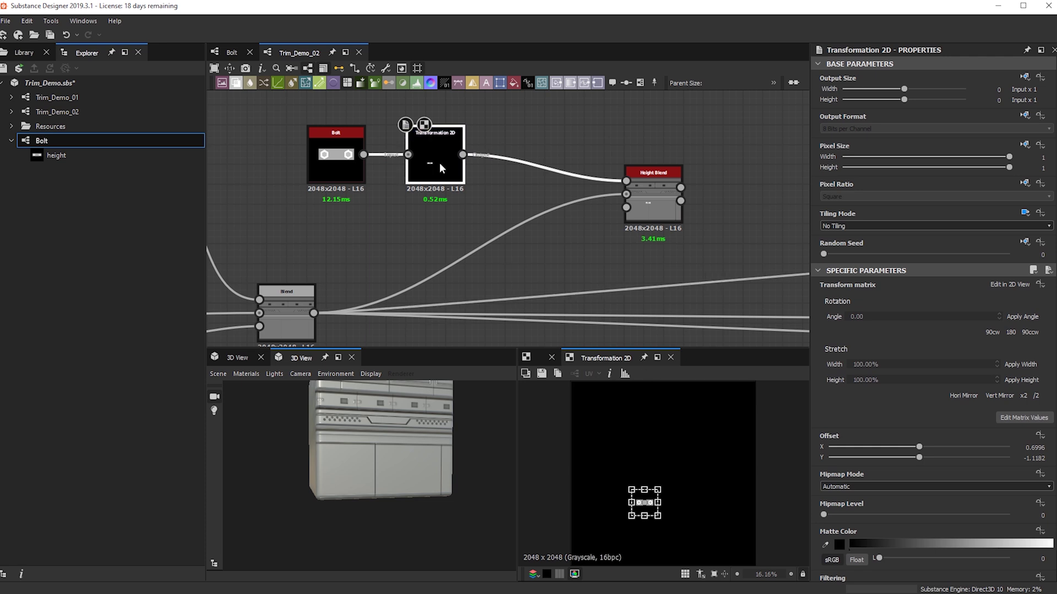
key("ctrl+d")
left_click_drag(486, 231, 437, 227)
double_click(438, 229)
Step: Add a Blend before the Height Blend, with the original Transformation 2D as foreground and its copy as background
left_click(520, 115)
key("space")
type("b")
key("Escape")
left_click_drag(462, 233, 499, 128)
key("ctrl+z")
left_click_drag(463, 233, 543, 160)
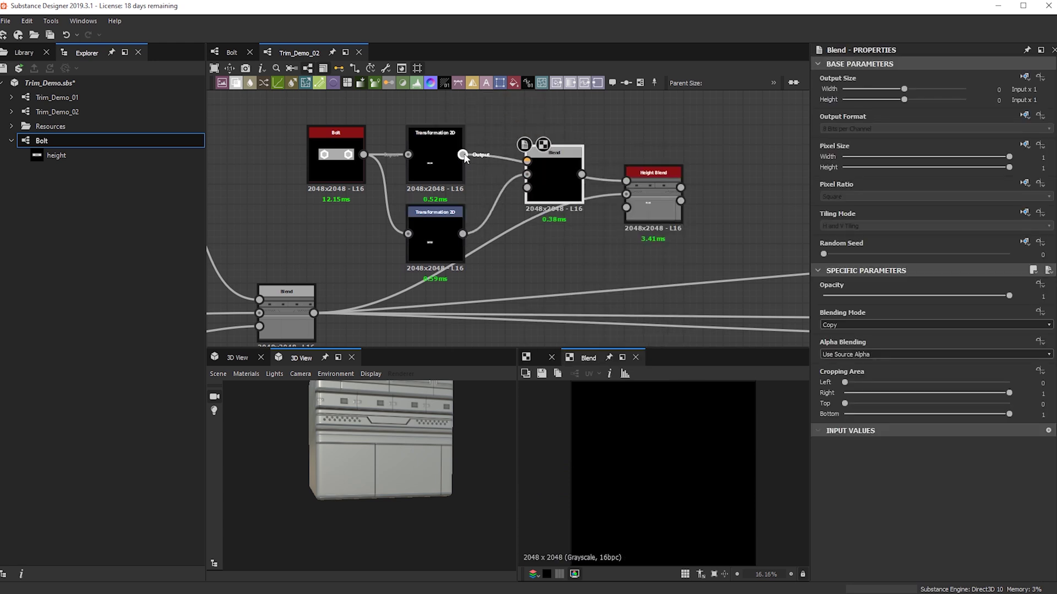
Step: Preview the Height Blend's blended height and move the node lower in the graph
left_click(661, 190)
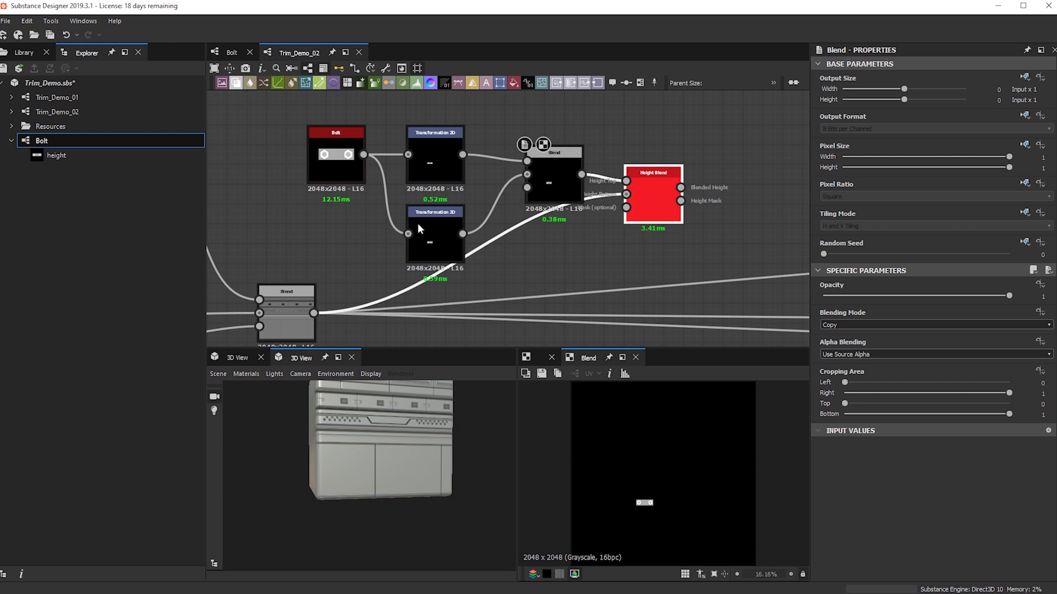
left_click(440, 245)
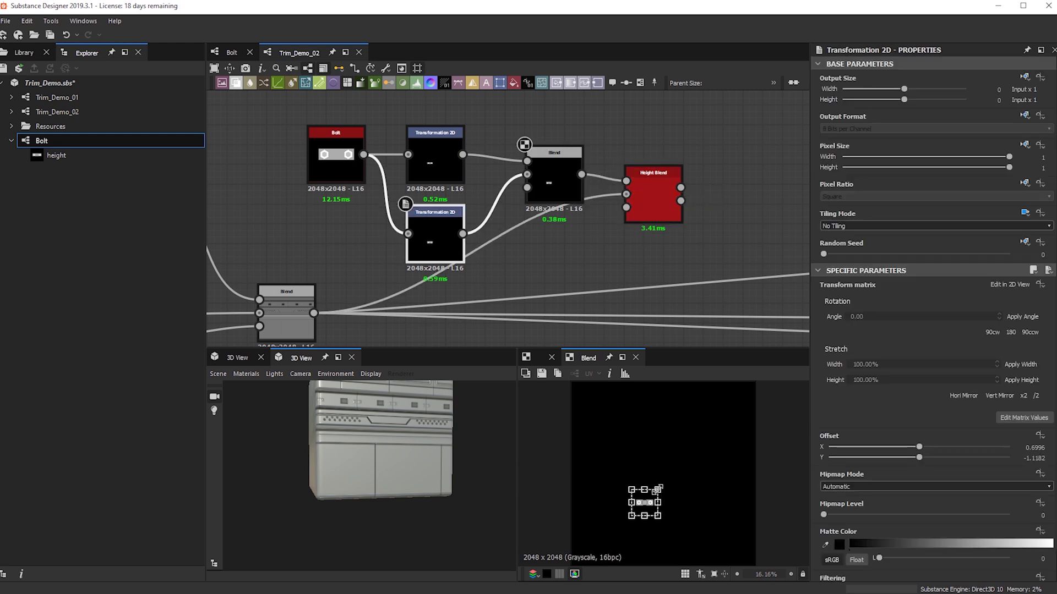
left_click(651, 189)
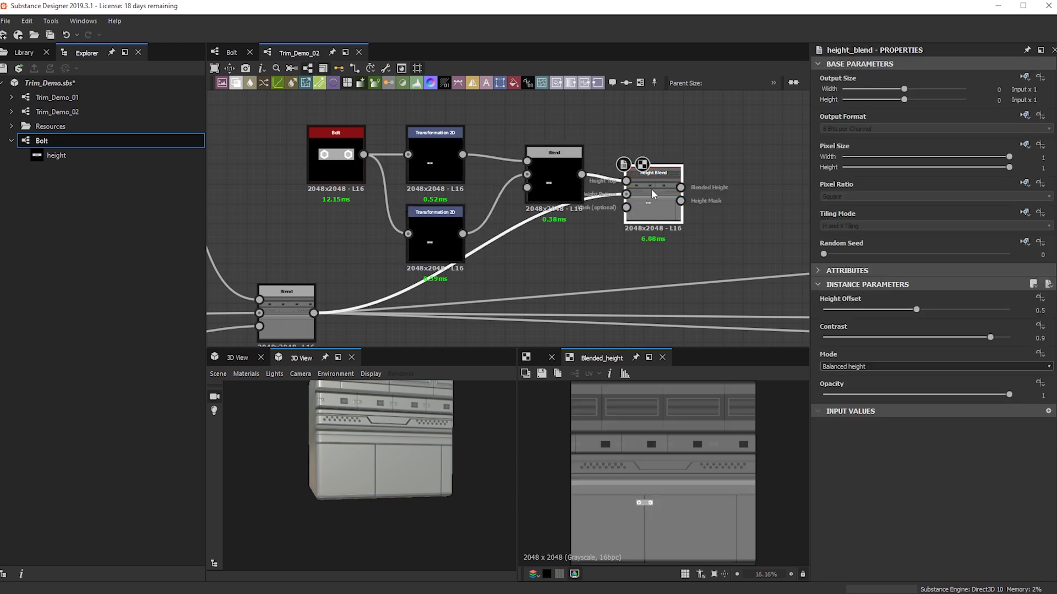
left_click_drag(651, 189, 660, 232)
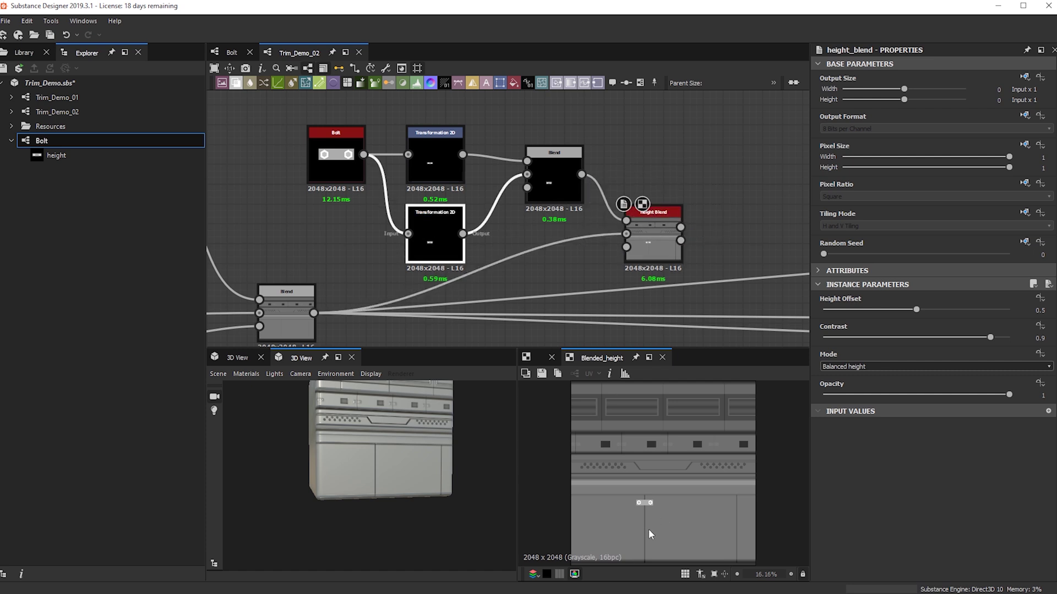
Step: Move the duplicated bolt panel straight down to the seam's lower end, at a Y offset of about -2.90
scroll(649, 523, "up", 1)
scroll(646, 524, "up", 3)
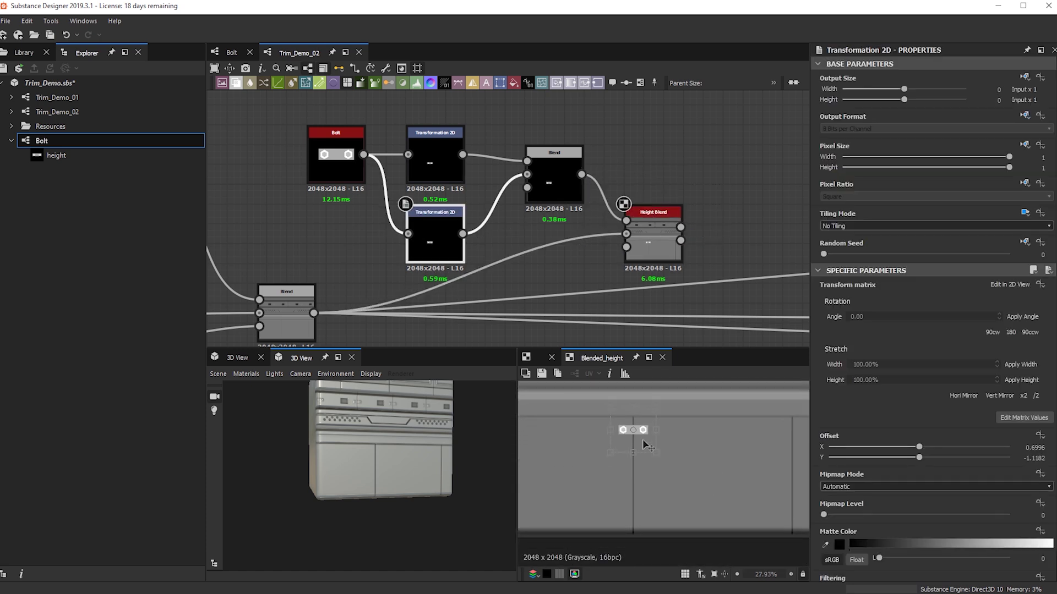
left_click_drag(641, 445, 638, 518)
Step: Set the bolt Blend's Blending Mode to Add (Linear Dodge) and preview the Height Blend's result
left_click(554, 183)
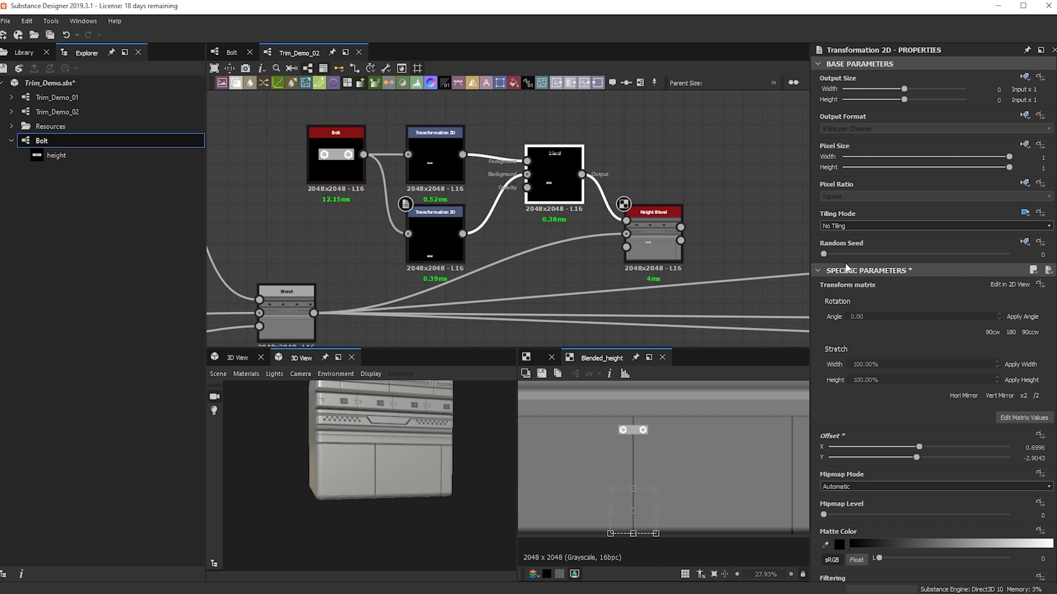
left_click(875, 325)
left_click(870, 339)
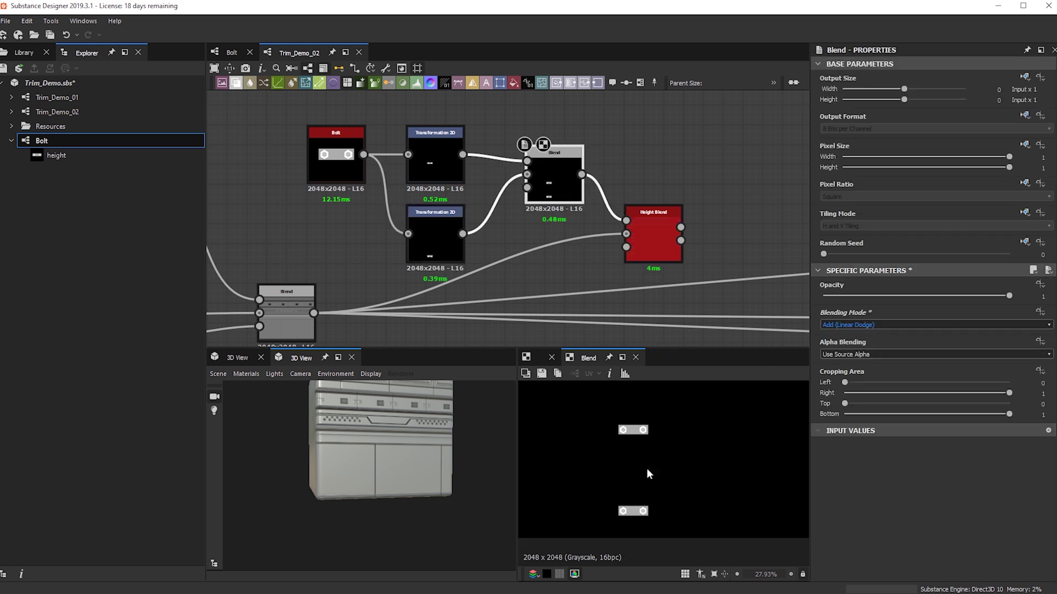
double_click(650, 244)
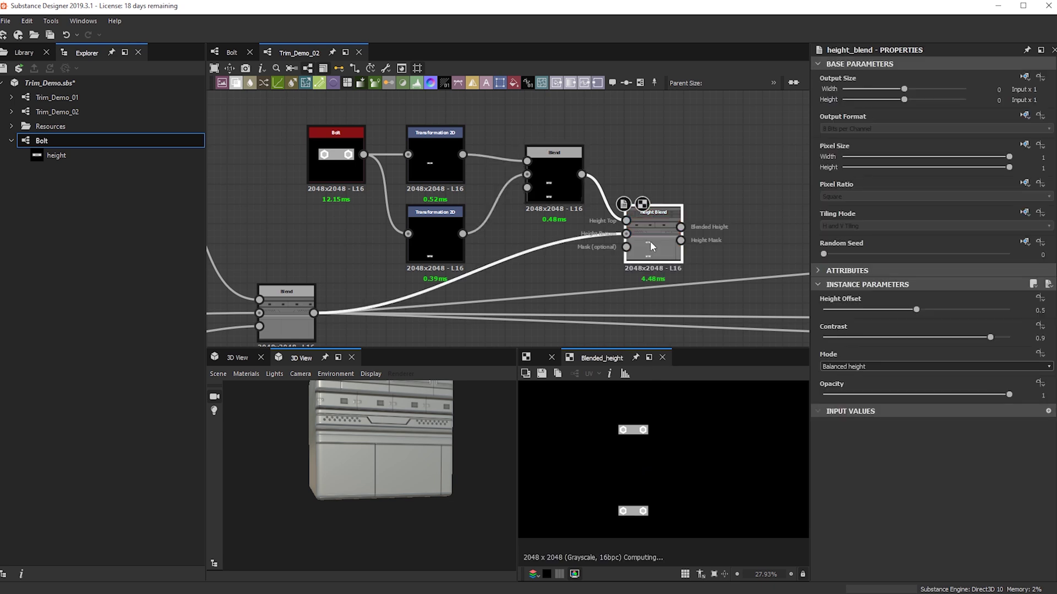
Step: Nudge the lower bolt panel slightly further down the seam, to a Y offset of about -3.01
left_click(445, 242)
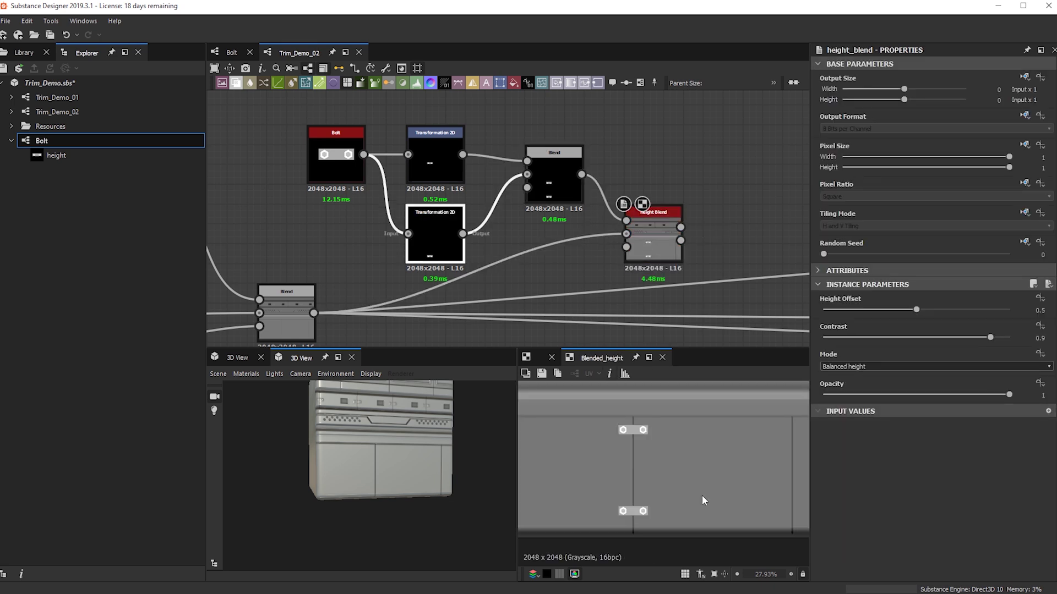
scroll(645, 528, "up", 3)
left_click_drag(641, 479, 640, 484)
scroll(640, 485, "down", 4)
scroll(648, 470, "up", 5)
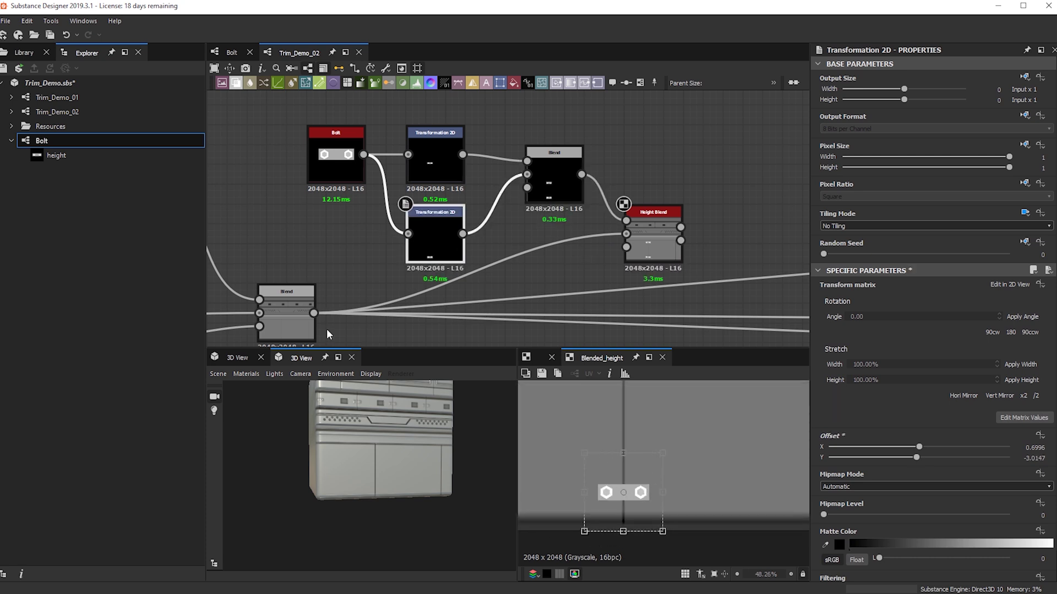
Step: Reroute the last seam Blend's downstream links to the Height Blend's Blended Height output and inspect the 3D model
left_click_drag(314, 313, 680, 227, "shift")
left_click_drag(332, 487, 437, 412)
scroll(346, 477, "up", 3)
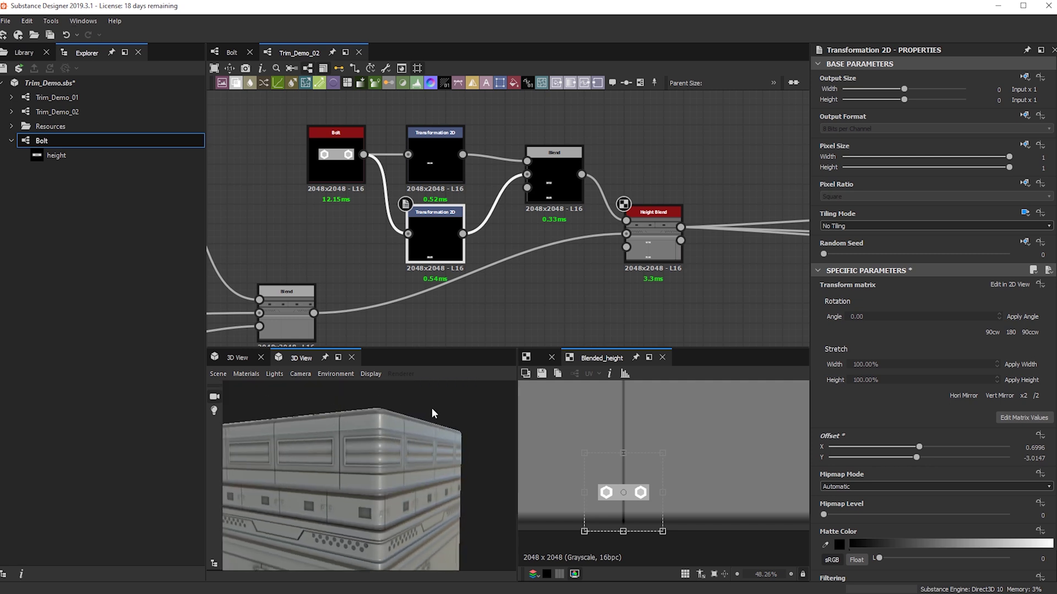
Step: Set the 3D material's Tessellation Factor to 16, Phong Tessellation Factor to 1 and height Scale to 10
left_click(246, 374)
mouse_move(262, 390)
mouse_move(339, 408)
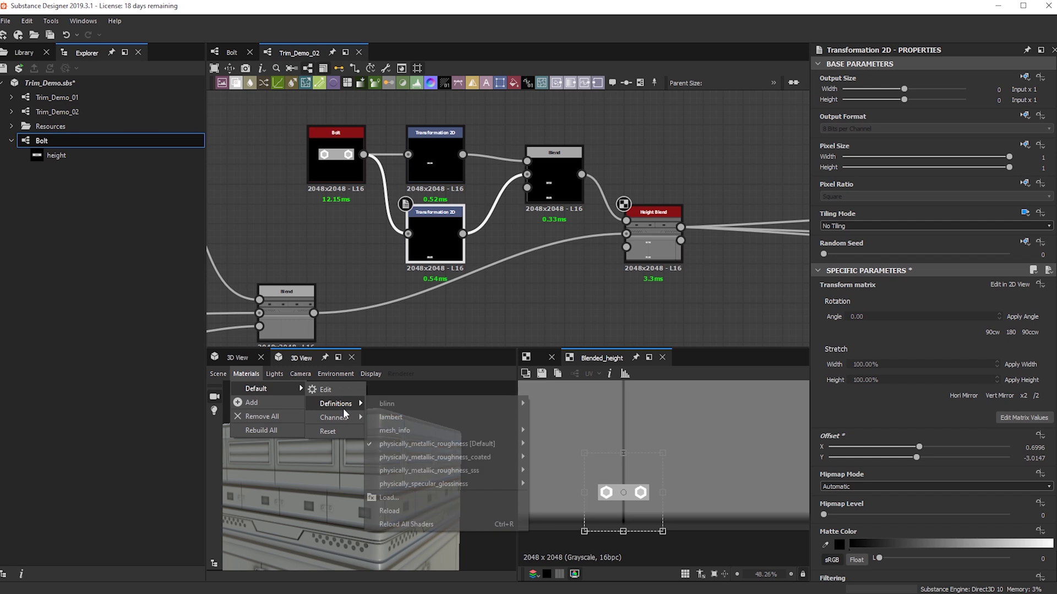
mouse_move(415, 438)
left_click(558, 461)
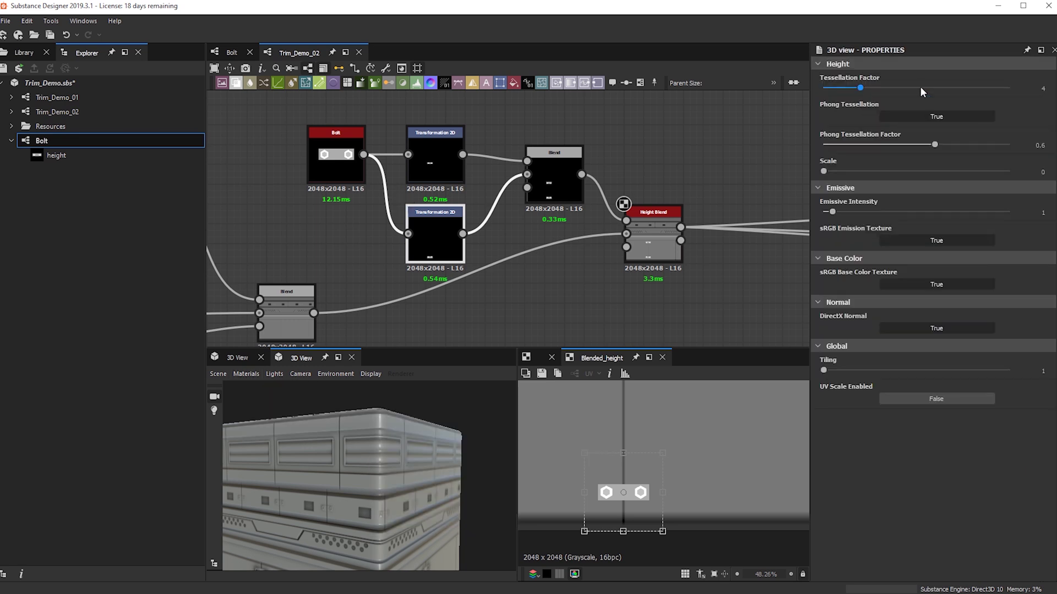
left_click_drag(823, 171, 1026, 174)
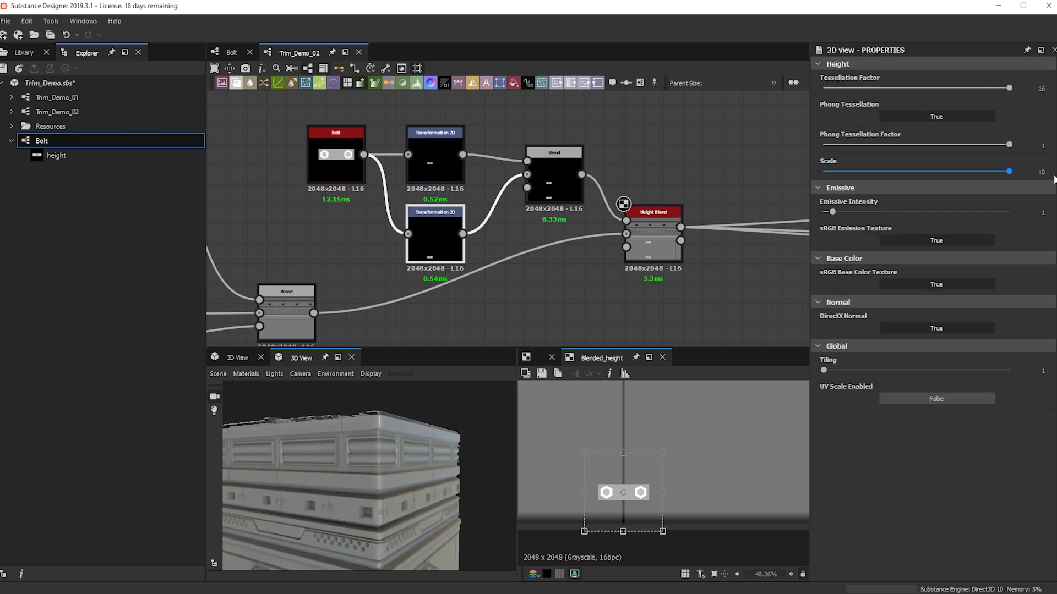
Step: Set the Height Blend's Height Offset to 0.33 while examining the bolts up close in 3D
middle_click_drag(390, 503, 425, 478)
scroll(425, 478, "up", 3)
mouse_move(424, 478)
left_mouse_down()
mouse_move(400, 481)
mouse_move(419, 473)
left_mouse_up()
left_click_drag(658, 245, 661, 298)
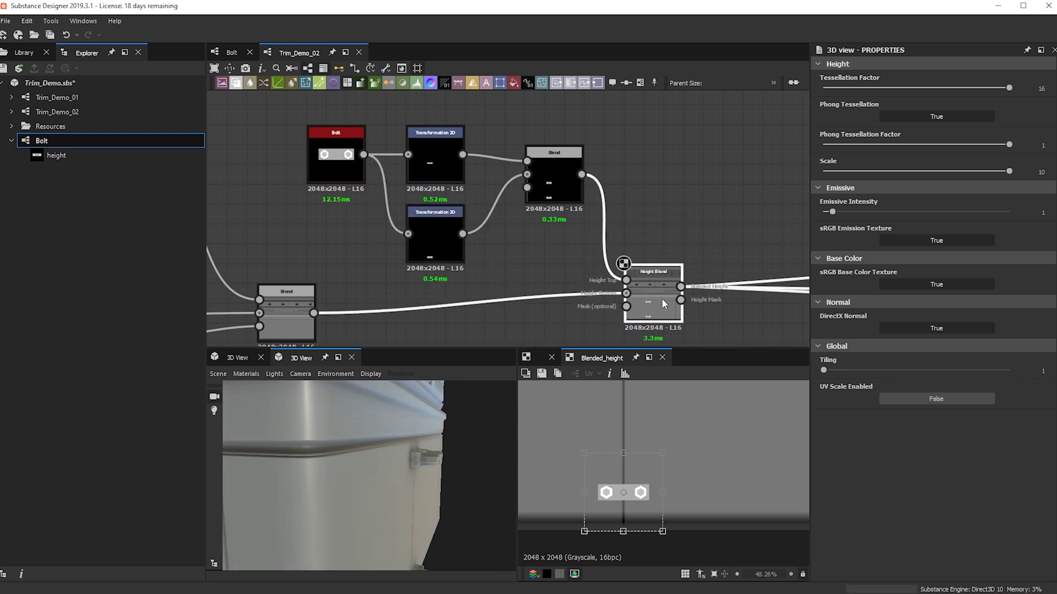
left_click_drag(916, 309, 881, 316)
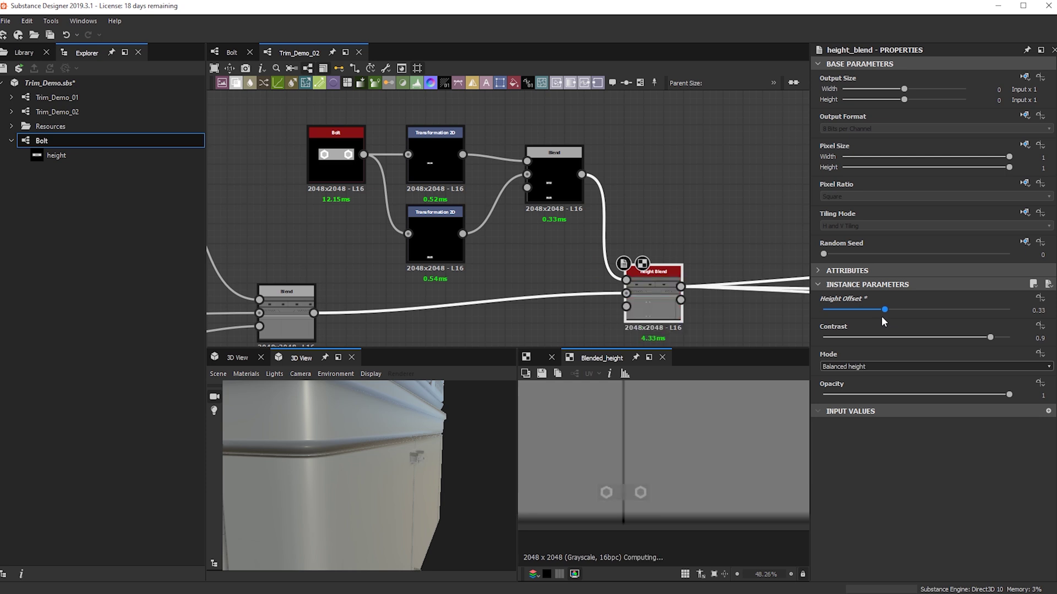
left_click_drag(395, 476, 348, 507)
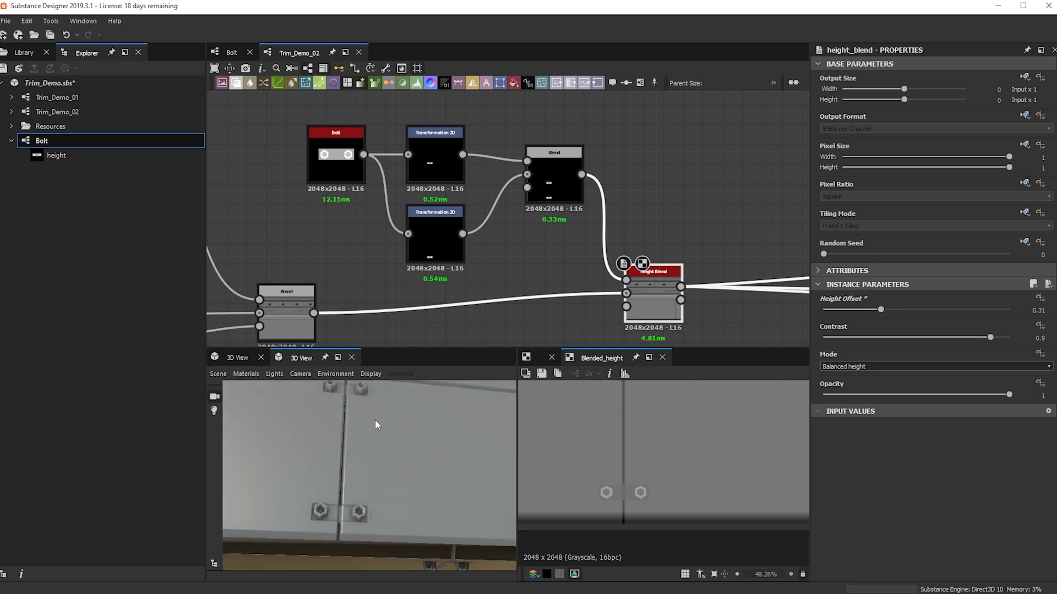
left_click_drag(877, 311, 885, 313)
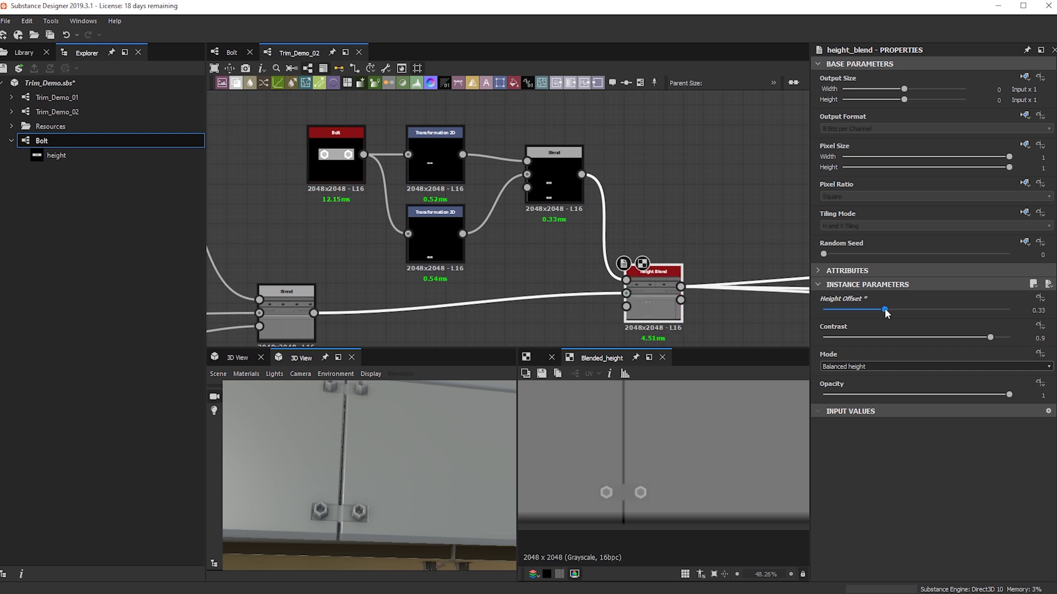
Step: Rearrange the nodes: Blend beside the lower Transformation 2D, Height Blend further along, and the upper Transformation 2D above the Blend
left_click_drag(569, 197, 558, 257)
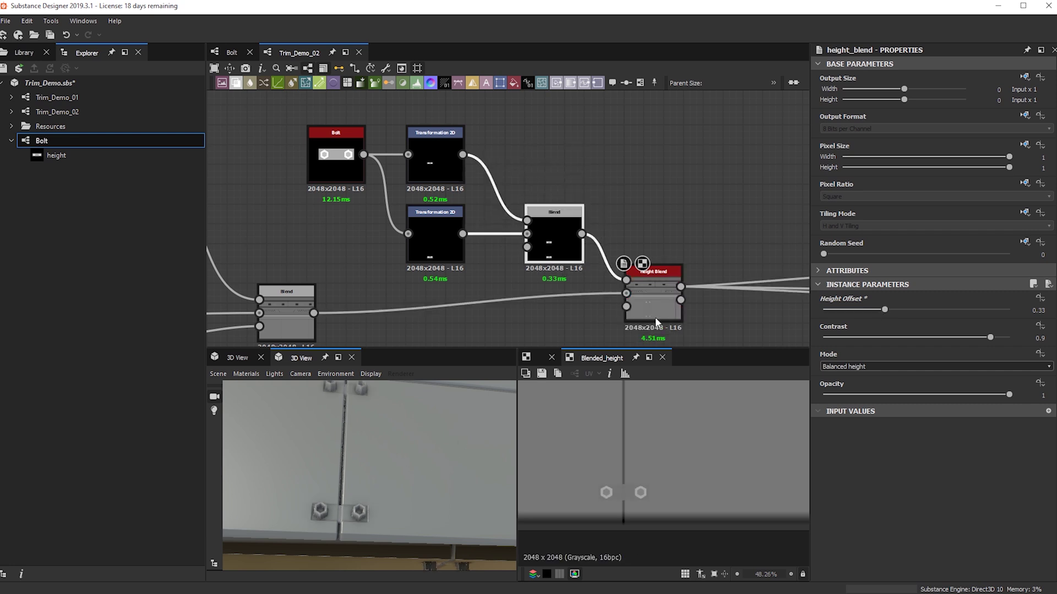
left_click_drag(654, 308, 693, 316)
left_click_drag(433, 157, 548, 156)
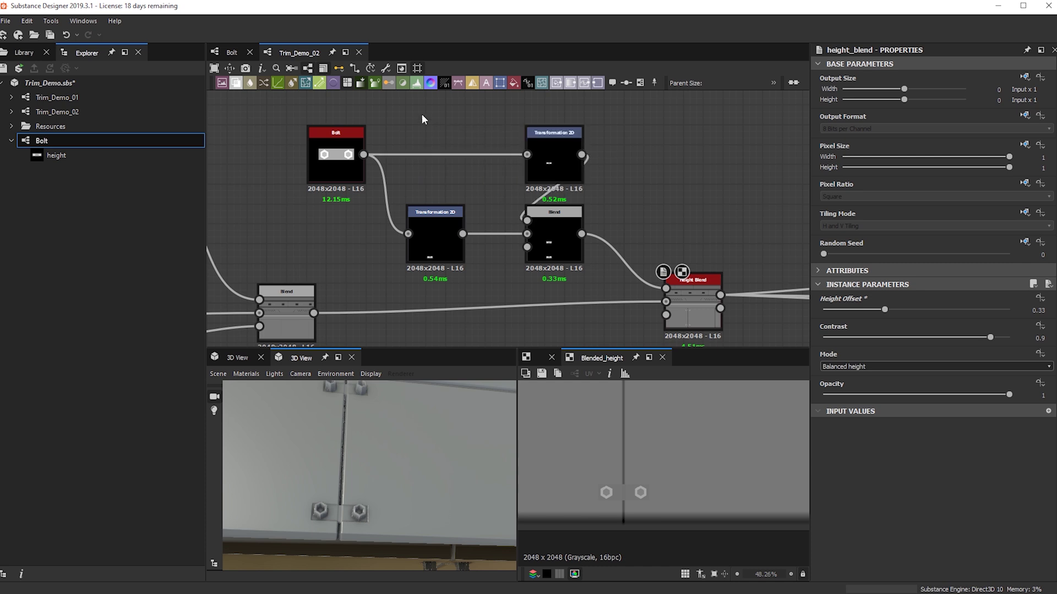
Step: Add a Levels node fed by the Bolt node and open its histogram settings
key("space")
type("lev")
key("Return")
double_click(422, 118)
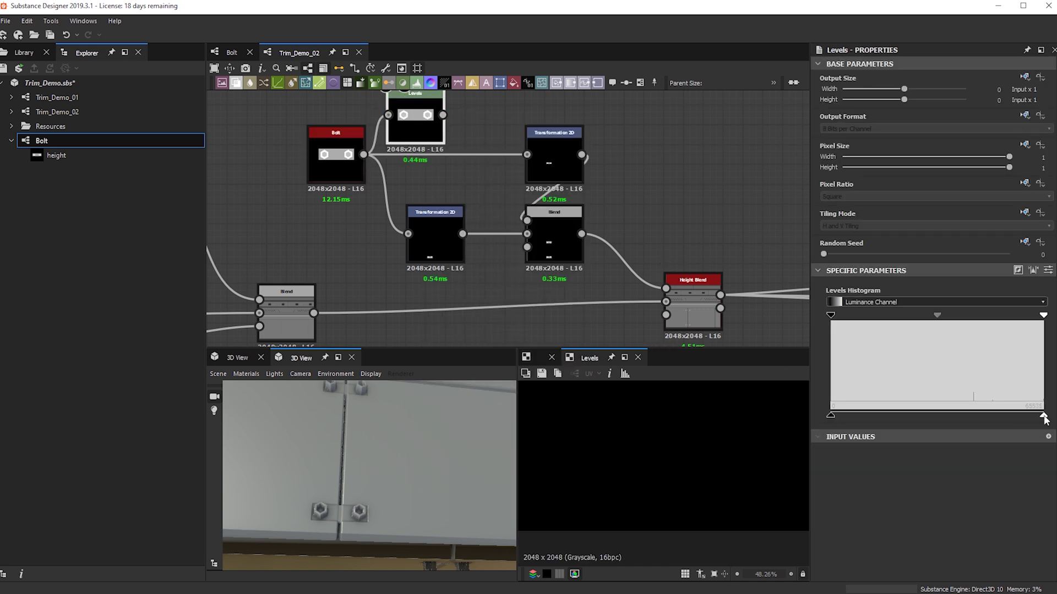
Step: Lower the Levels output white point to roughly two-thirds and route both Transformation 2D nodes from the Levels output
left_click_drag(999, 416, 992, 415)
double_click(414, 115)
scroll(687, 456, "down", 3)
key("f")
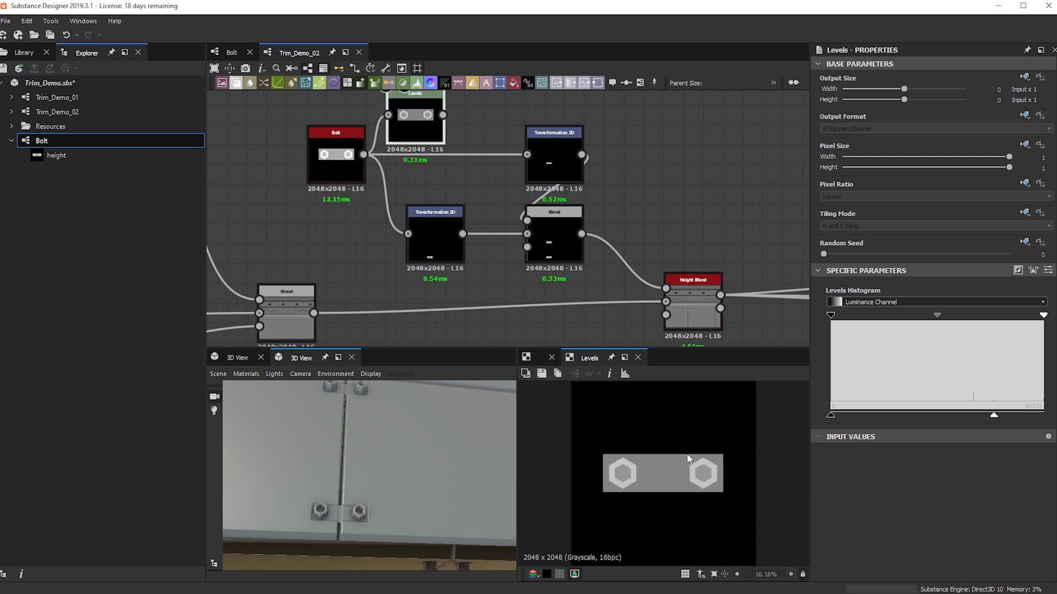
left_click_drag(970, 417, 964, 417)
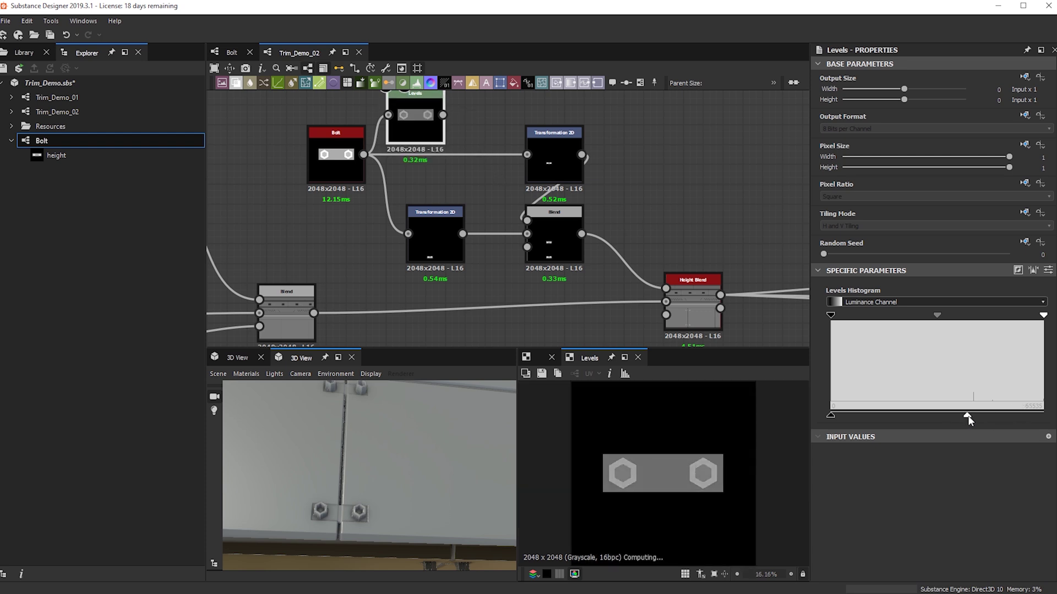
left_click_drag(365, 155, 414, 115, "shift")
left_click_drag(368, 523, 411, 539)
Step: Set the Height Blend's Height Offset to 0.46, trying a lower Opacity and undoing it
left_click(702, 328)
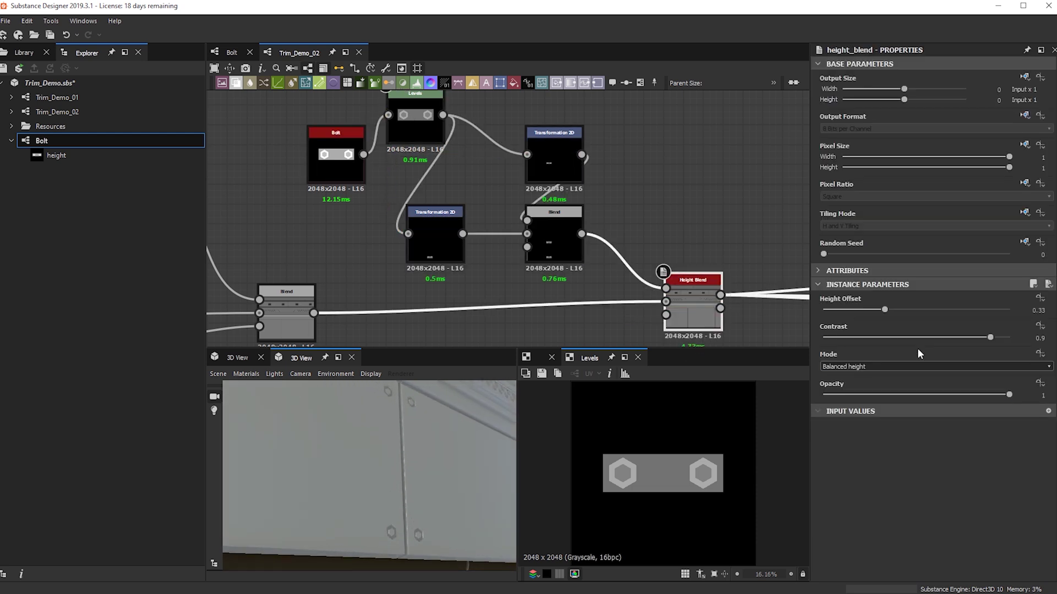
left_click_drag(884, 311, 1007, 338)
left_click_drag(1008, 395, 952, 394)
key("ctrl+z")
mouse_move(430, 507)
left_mouse_down()
mouse_move(355, 504)
mouse_move(411, 513)
left_mouse_up()
scroll(354, 504, "down", 3)
key("ctrl+z")
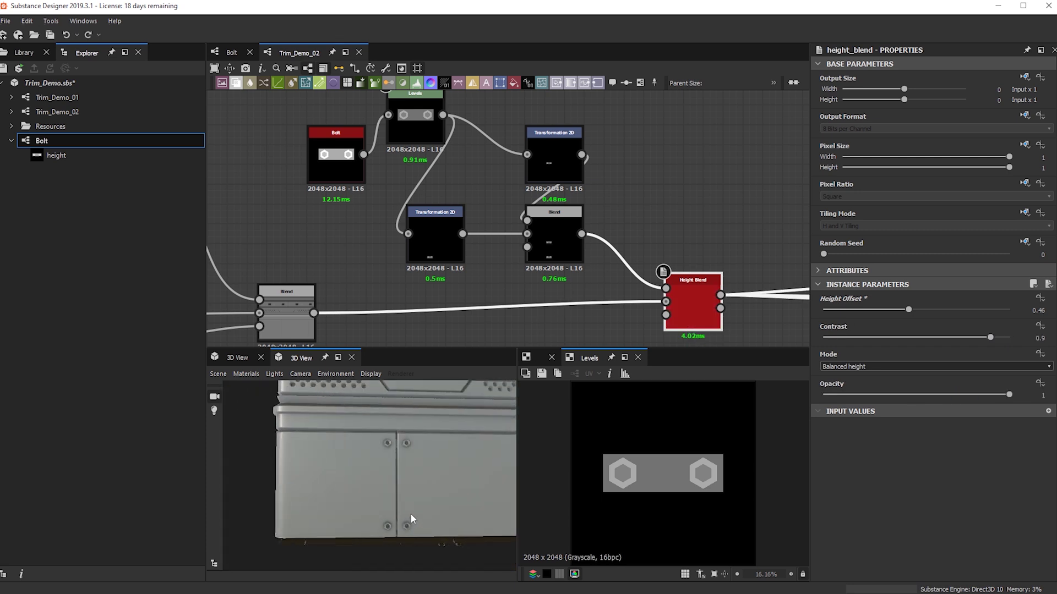
Step: Move the Levels node into line between the Bolt node and the upper Transformation 2D
left_click_drag(431, 101, 432, 141)
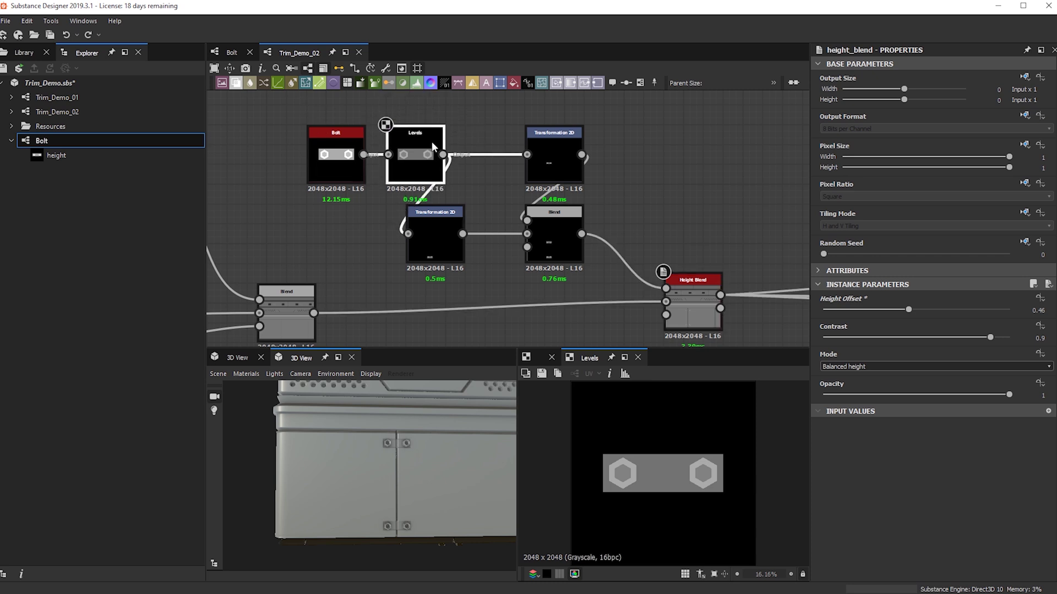
Step: Lower the output white point of the Levels node after the Bolt to about 40 percent of the range
left_click_drag(971, 416, 916, 423)
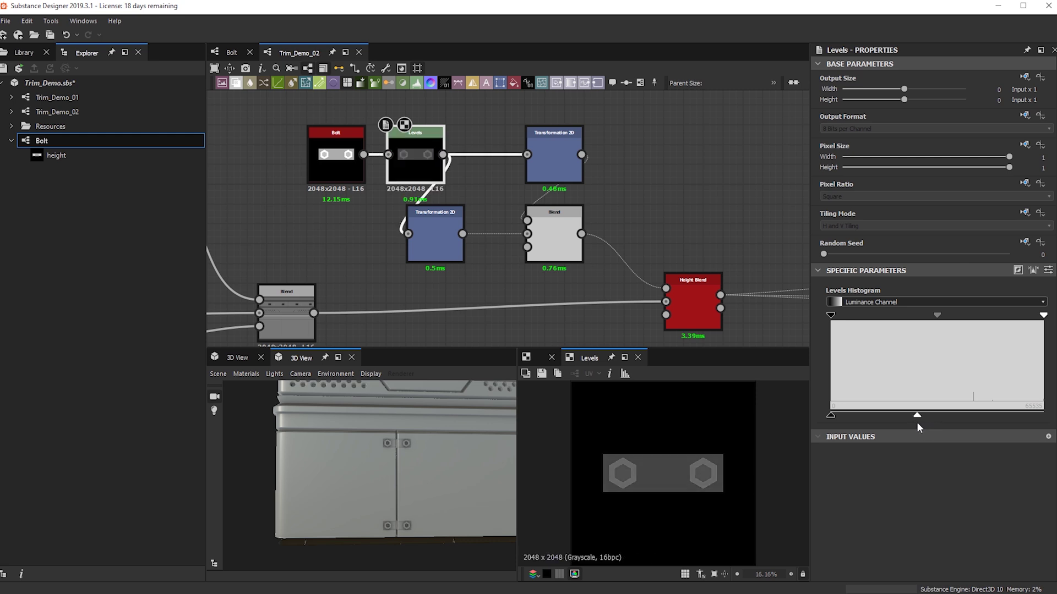
left_click_drag(420, 481, 438, 461)
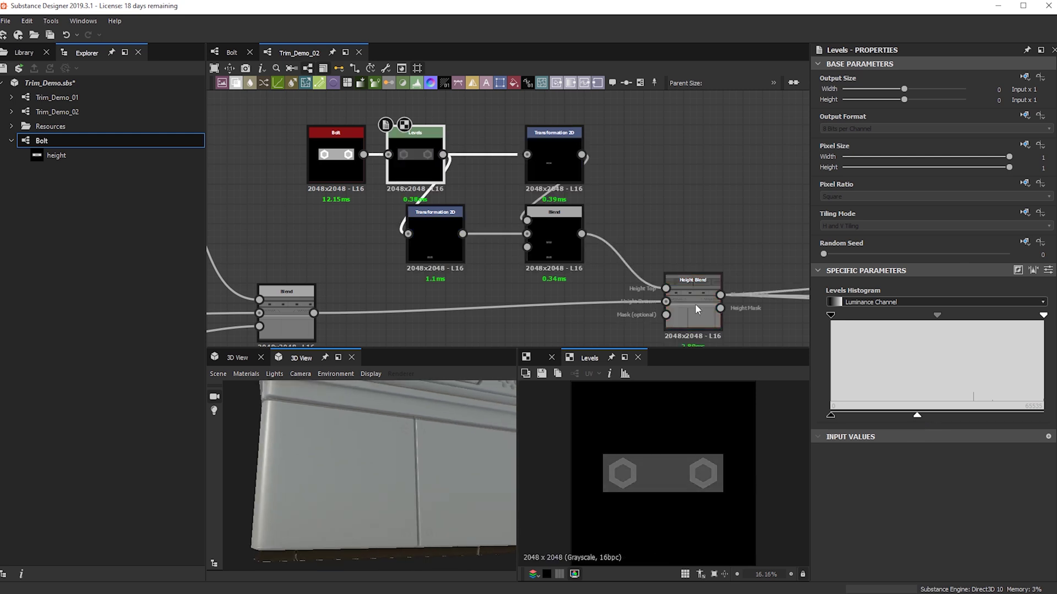
Step: Nudge the Height Blend node slightly upward and set its Height Offset to 0.62 and Contrast to 0.83
left_click_drag(695, 307, 696, 299)
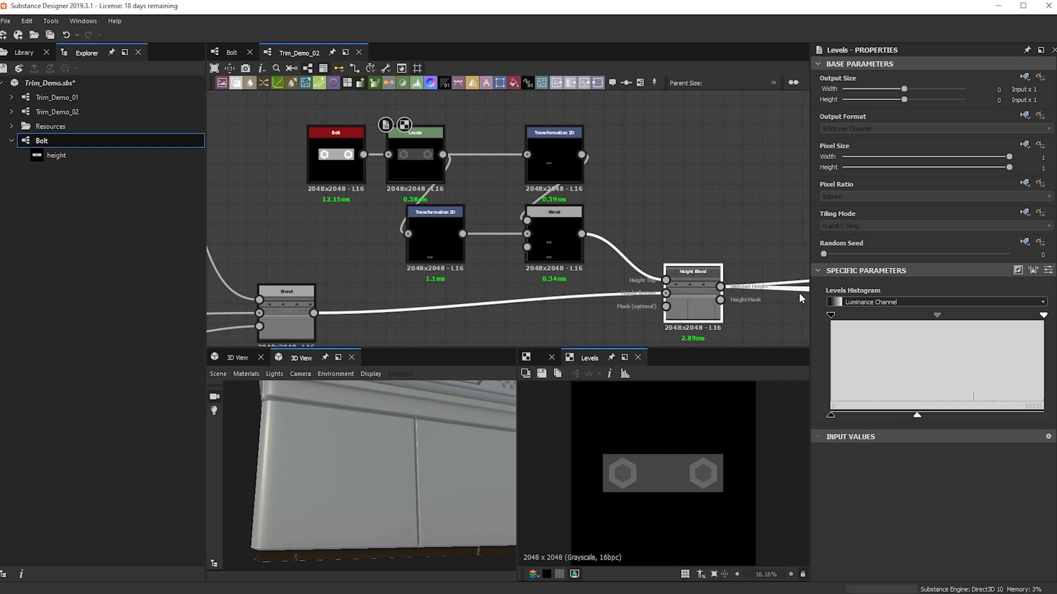
left_click(689, 324)
left_click_drag(914, 311, 938, 314)
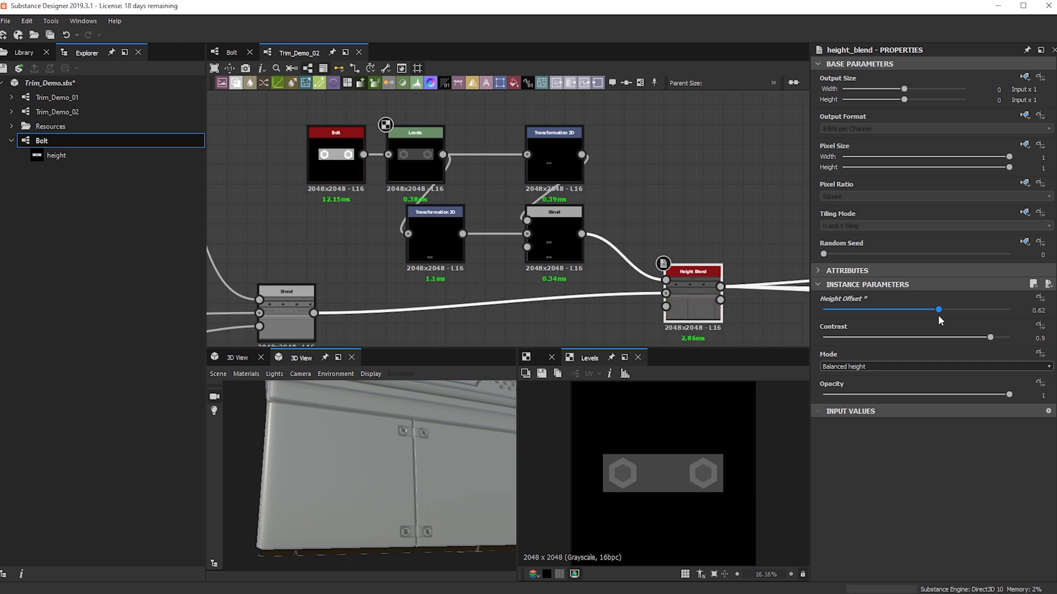
left_click(937, 337)
left_click(977, 337)
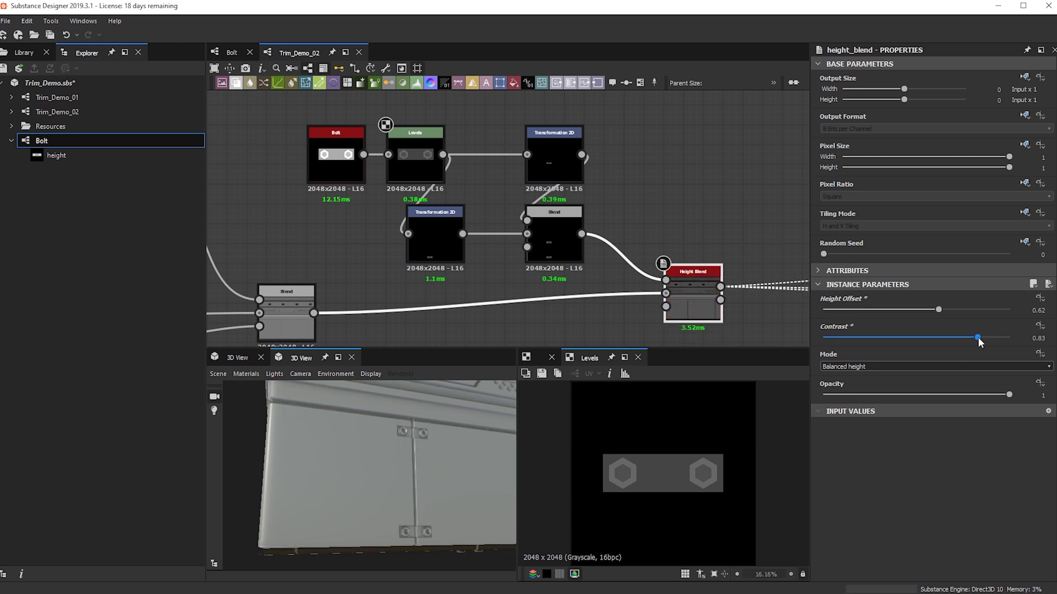
Step: Examine the bolt plates, seams and panels on the 3D cube from several angles and under different lighting
left_click_drag(353, 468, 402, 476)
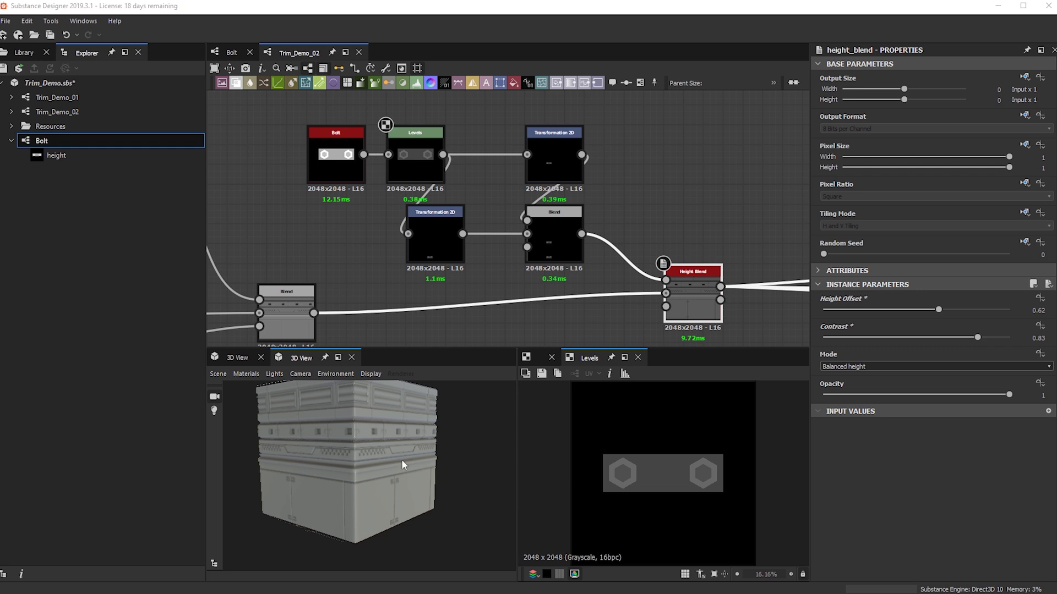
left_click_drag(379, 477, 454, 464)
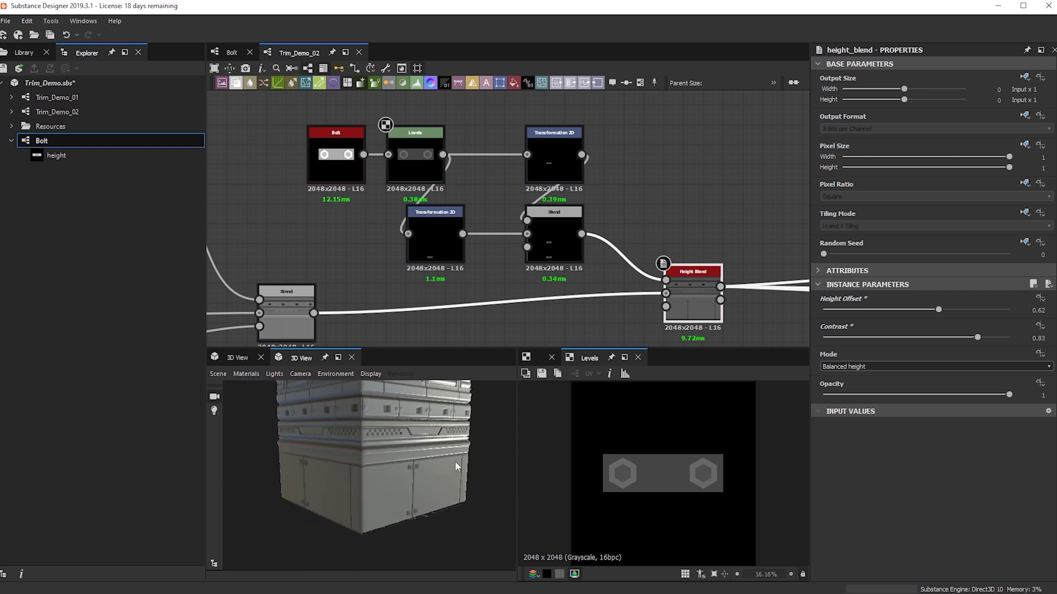
left_click_drag(378, 494, 359, 475)
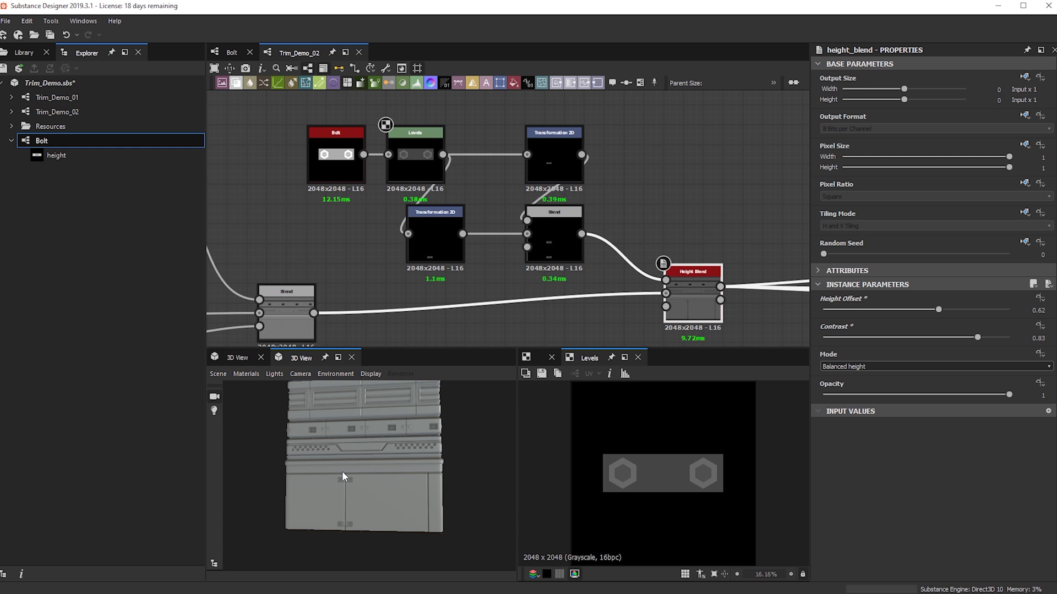
left_click_drag(349, 470, 346, 380)
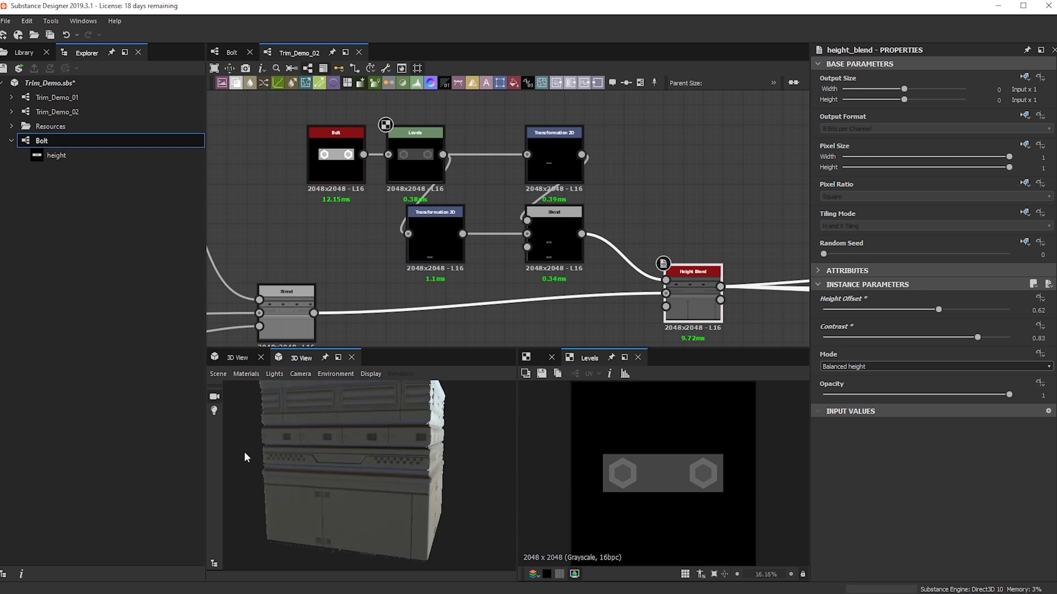
left_click_drag(388, 519, 380, 420)
left_click_drag(445, 518, 434, 491)
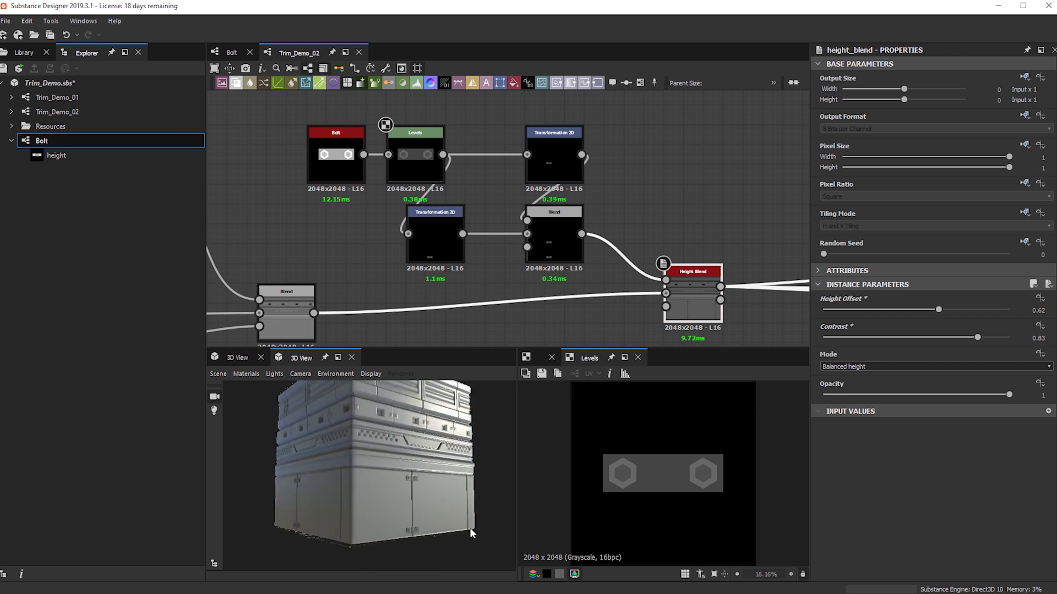
left_click_drag(429, 484, 402, 411)
left_click_drag(408, 452, 359, 430)
left_click_drag(377, 496, 408, 477)
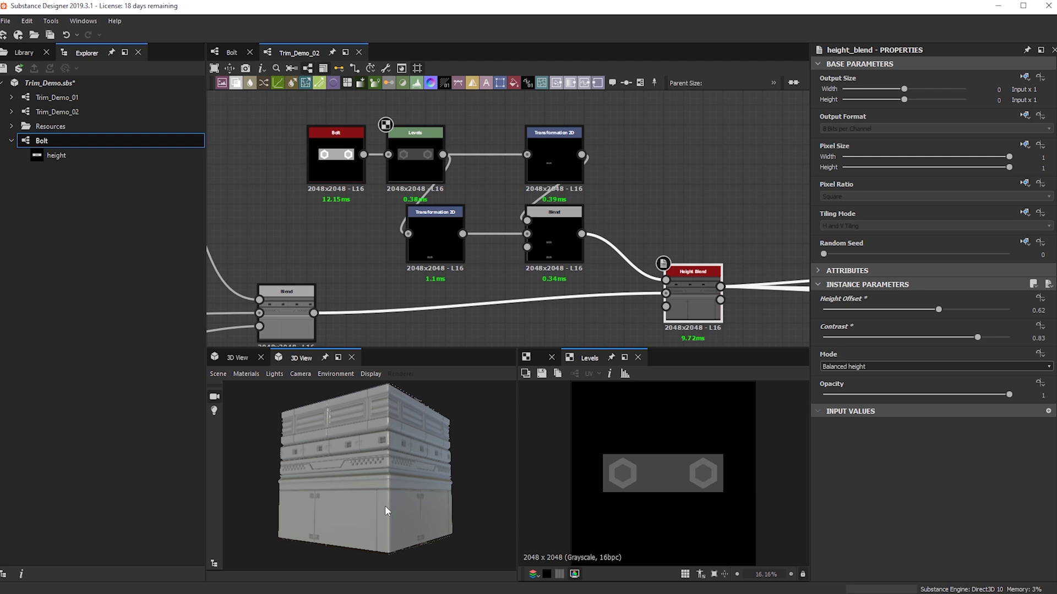
left_click_drag(385, 505, 333, 408)
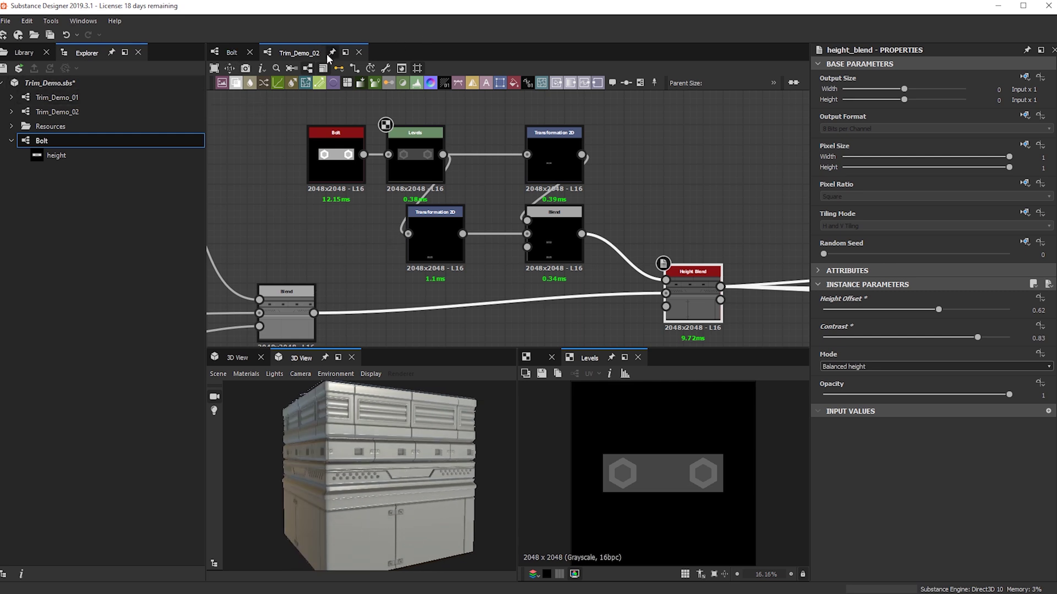
Step: Open the Trim_Demo_01 graph and look at its outputs on the whole 3D cube
right_click(89, 102)
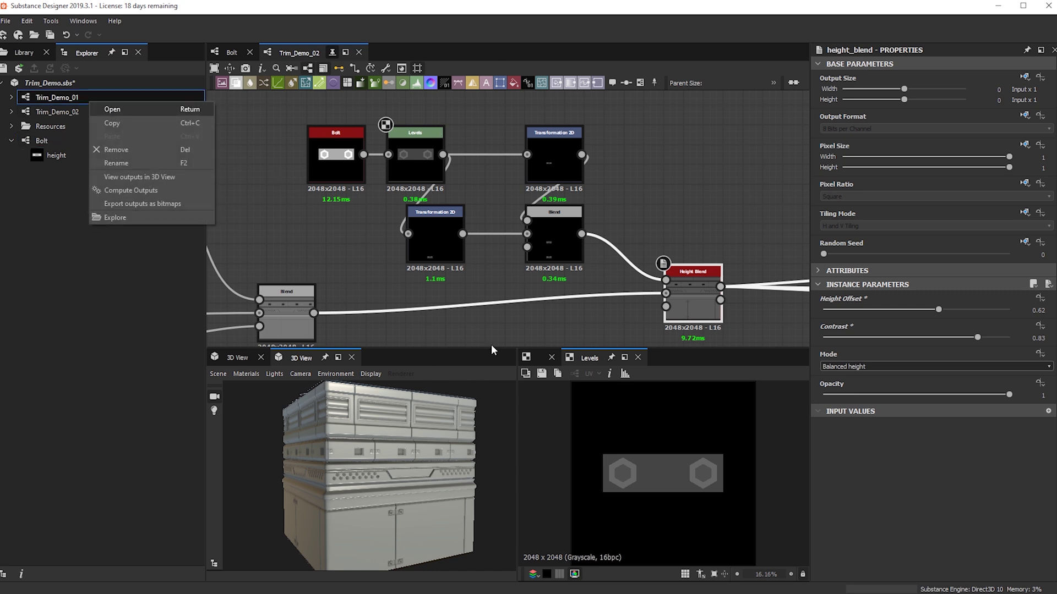
key("Return")
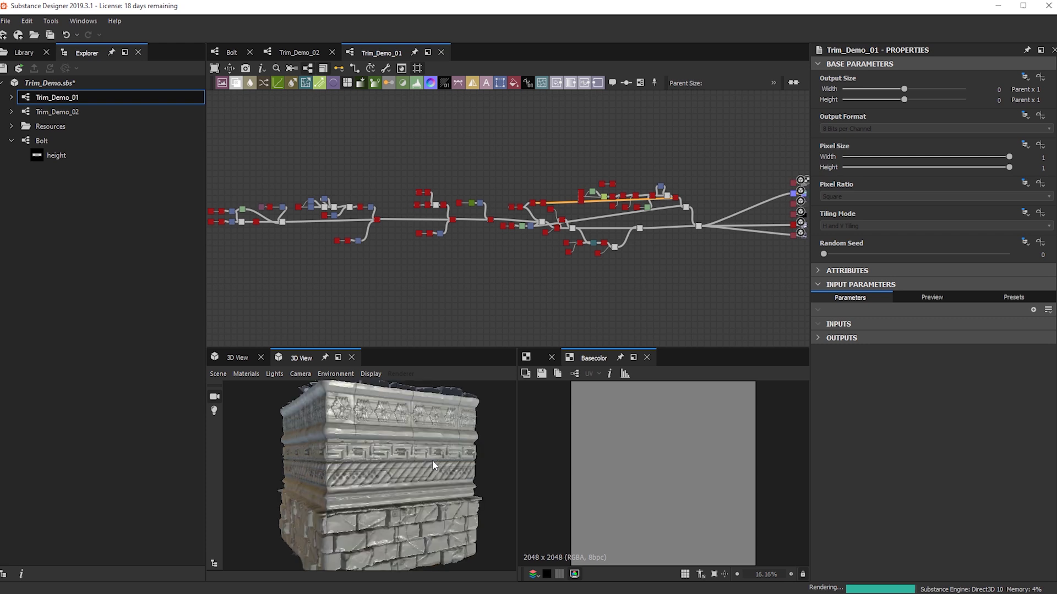
scroll(430, 439, "down", 3)
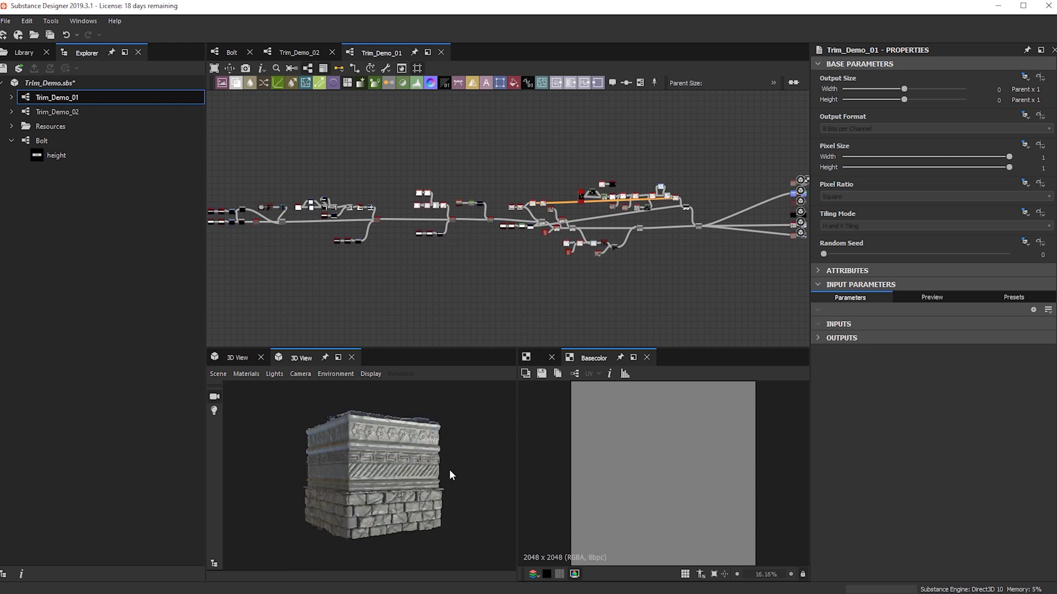
Step: Return to the Trim_Demo_02 graph, show its outputs in the 3D view and inspect the finished trim on the cube
left_click(315, 51)
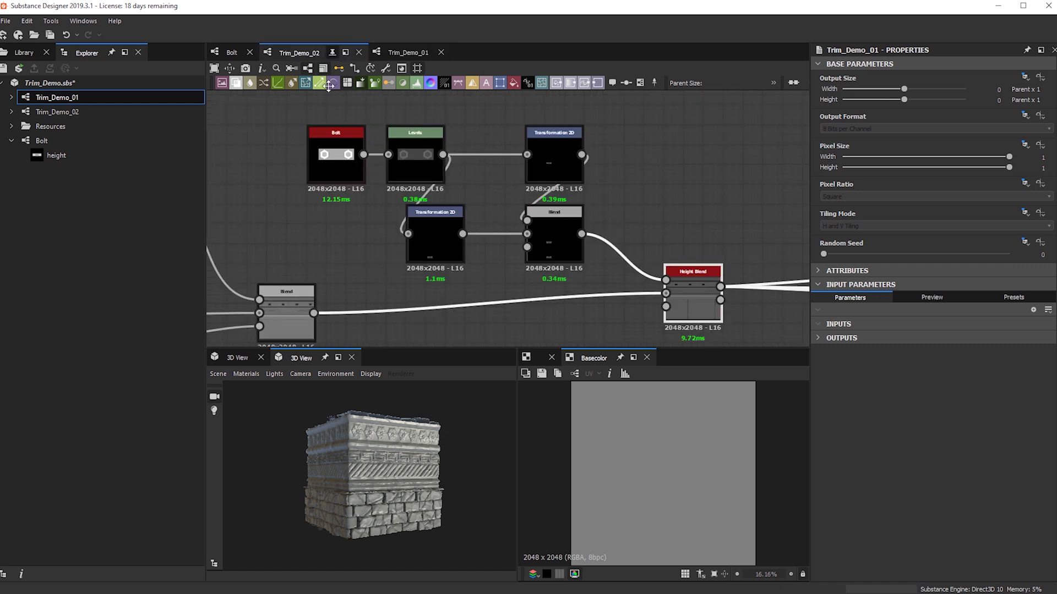
scroll(418, 451, "up", 2)
right_click(683, 222)
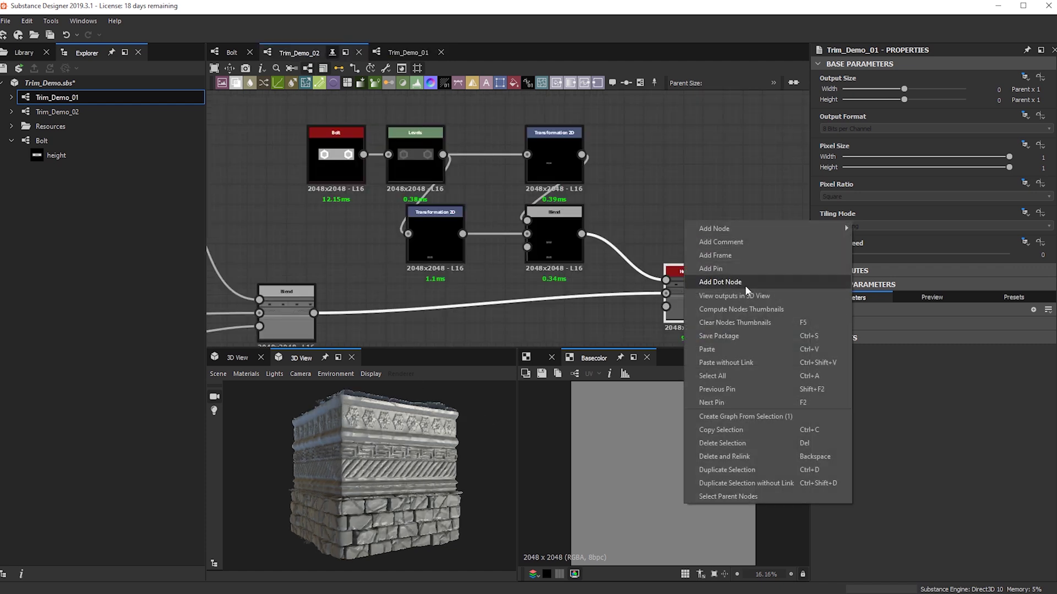
left_click(738, 296)
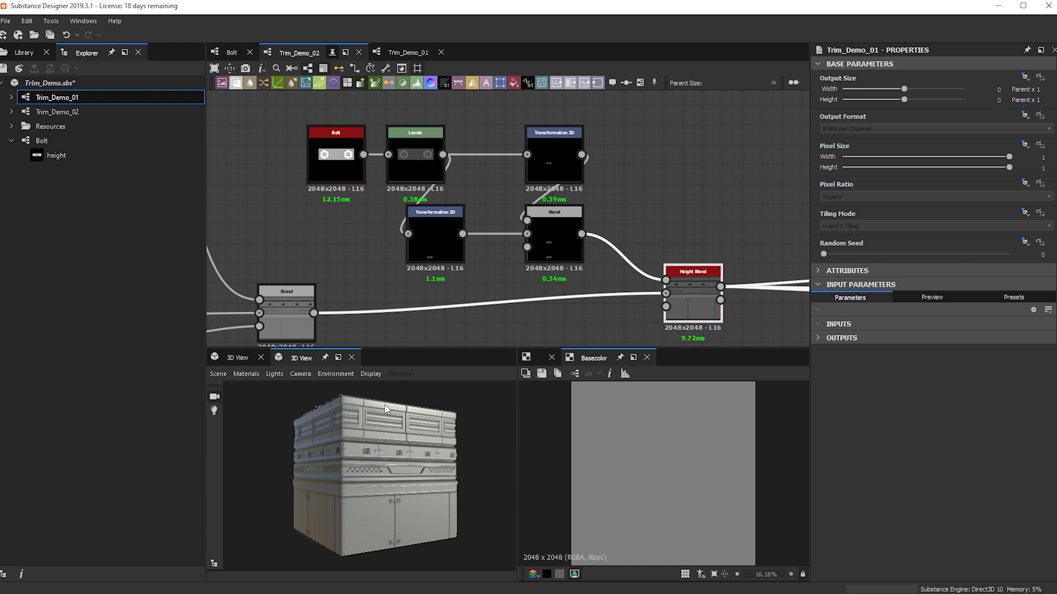
left_click_drag(329, 536, 502, 443)
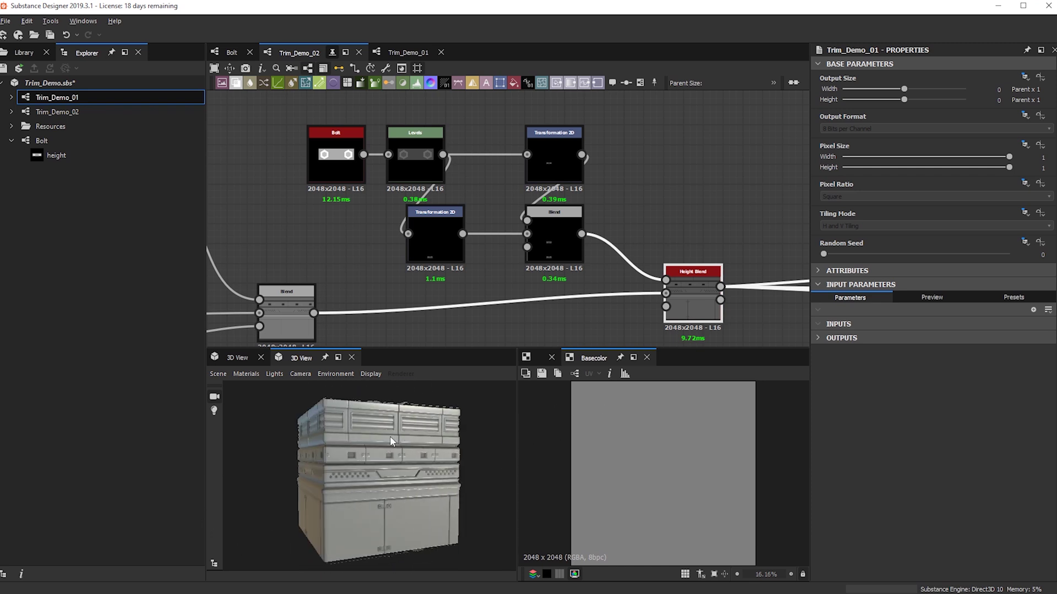
left_click_drag(391, 440, 363, 443)
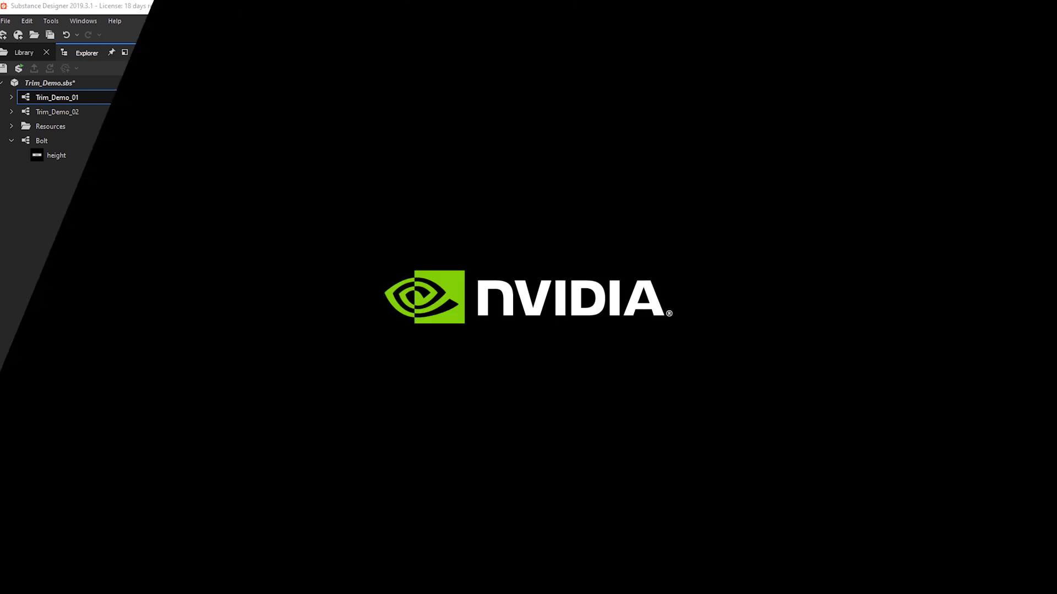